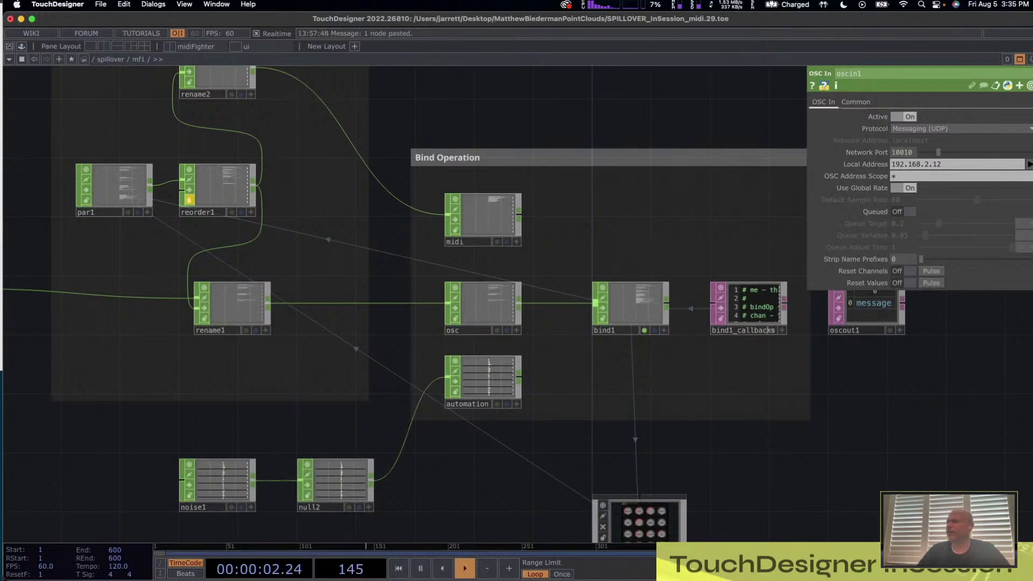
- Go up from the mf1 component to the parent spillover network and frame its main containers
key(h)
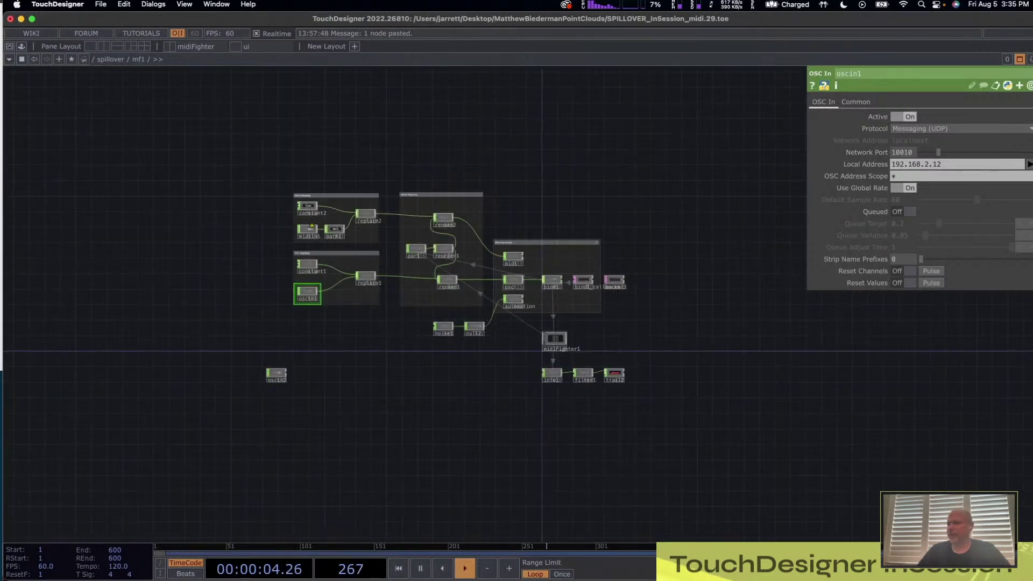
click(110, 60)
scroll(452, 299, down, 10)
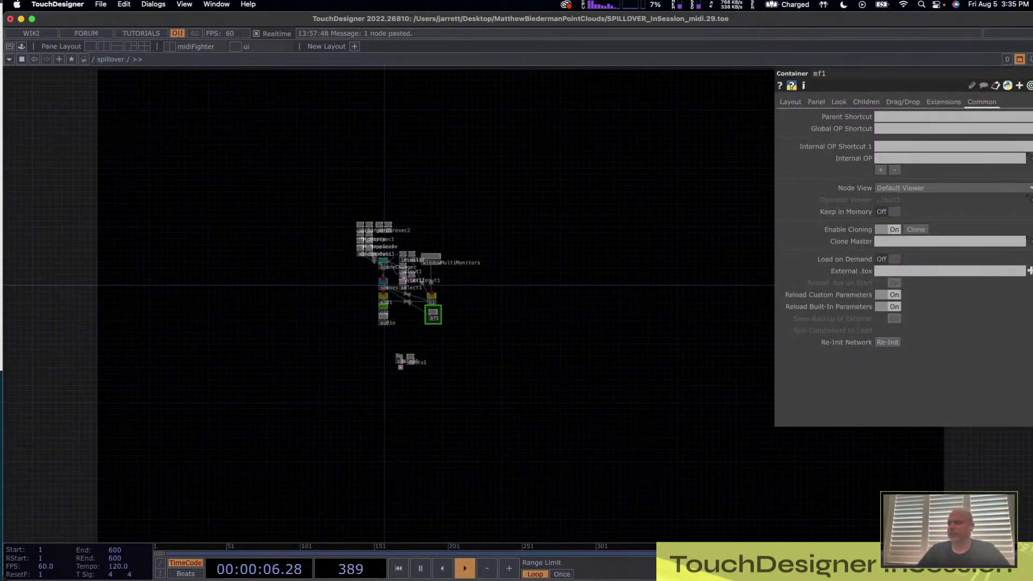
scroll(426, 283, up, 10)
drag(425, 283, 518, 295)
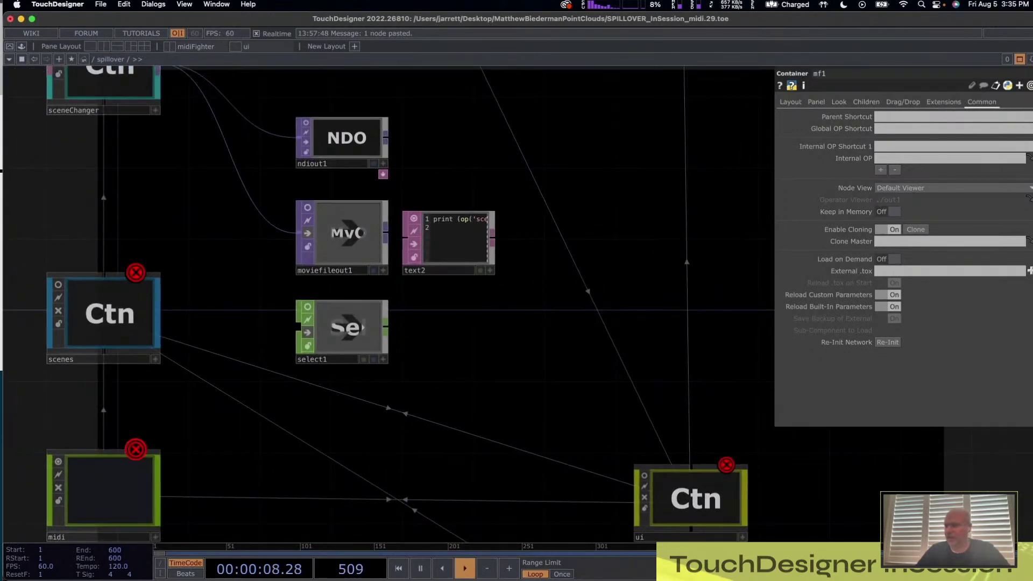
scroll(569, 287, down, 10)
scroll(595, 321, up, 5)
right_drag(549, 317, 626, 372)
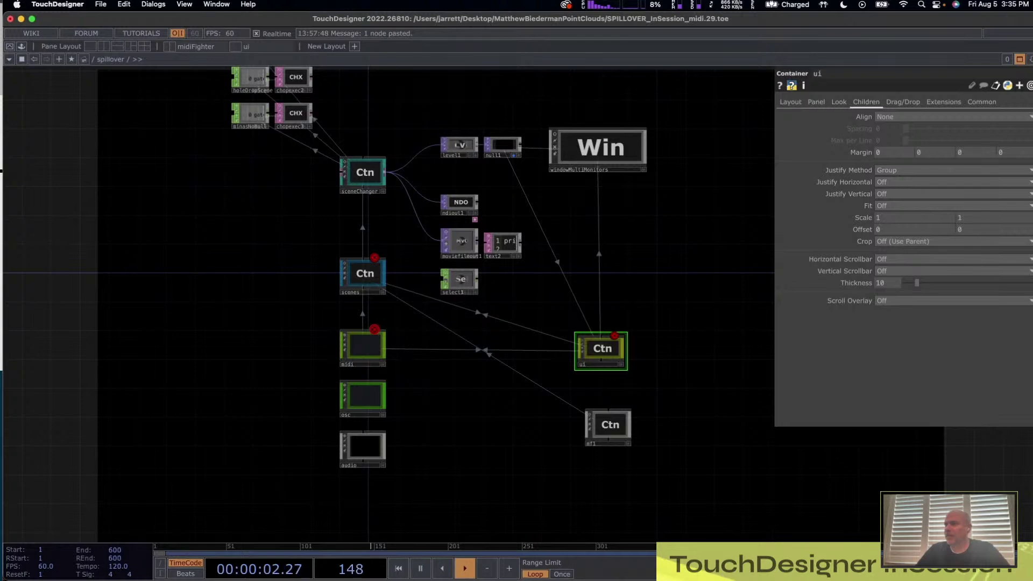
- Inspect the sceneChanger container's parameters, and select the midi and osc components for a closer look
click(365, 178)
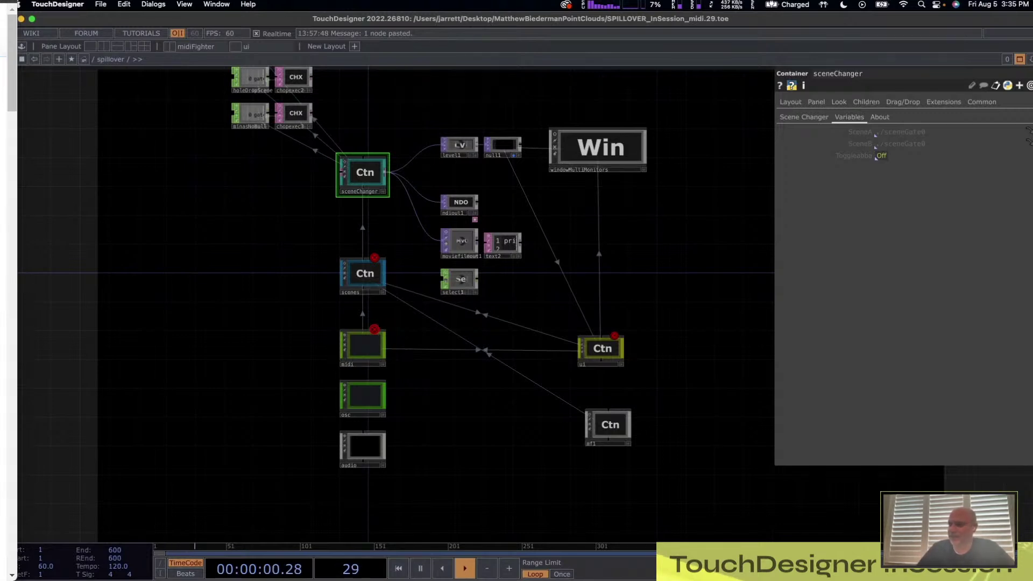
drag(313, 320, 407, 409)
drag(303, 347, 440, 405)
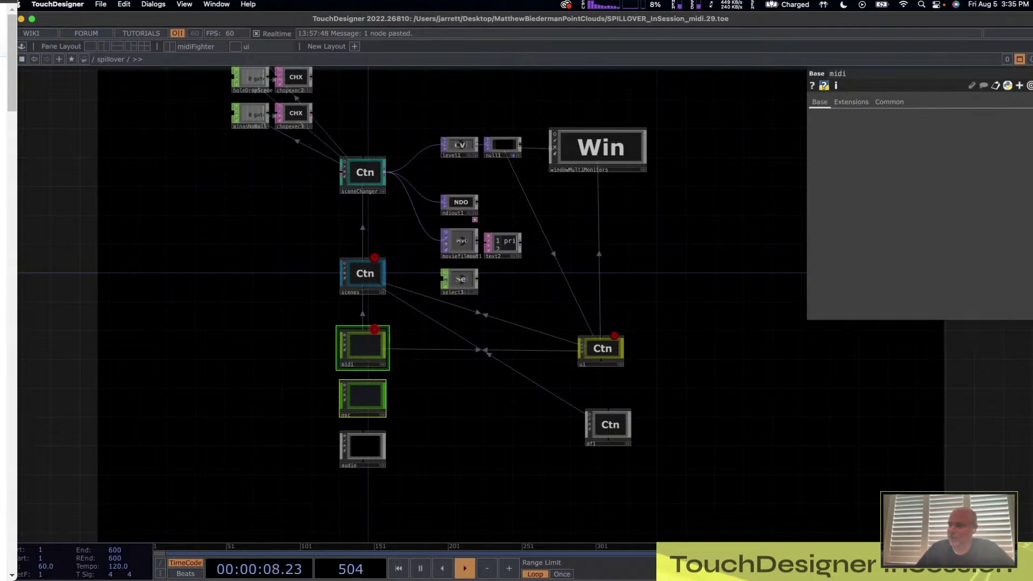
scroll(390, 400, up, 5)
scroll(389, 363, down, 1)
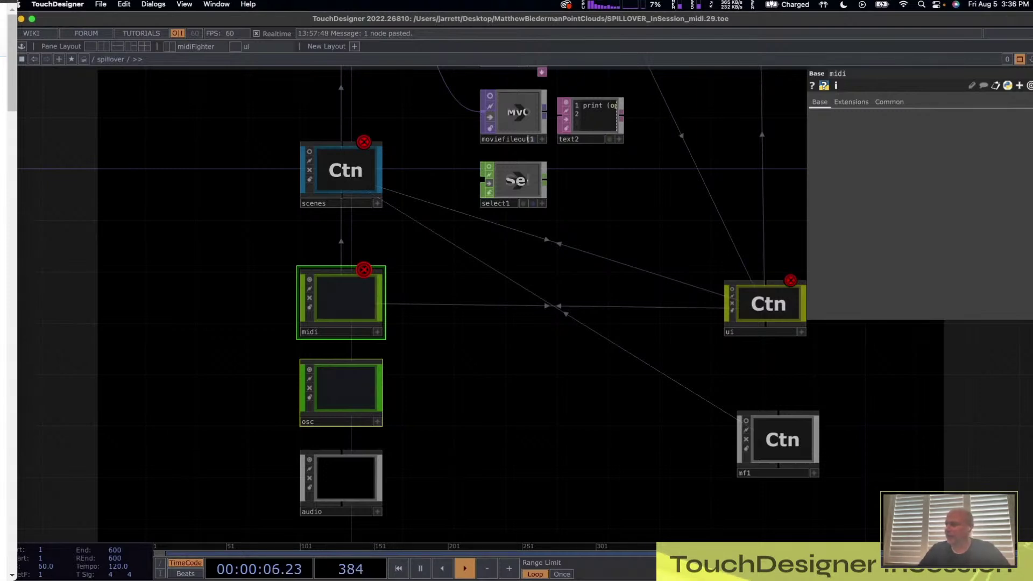
- Enter the ui container's network and inspect the panel parameters of the ui1 container
click(759, 304)
drag(667, 358, 460, 338)
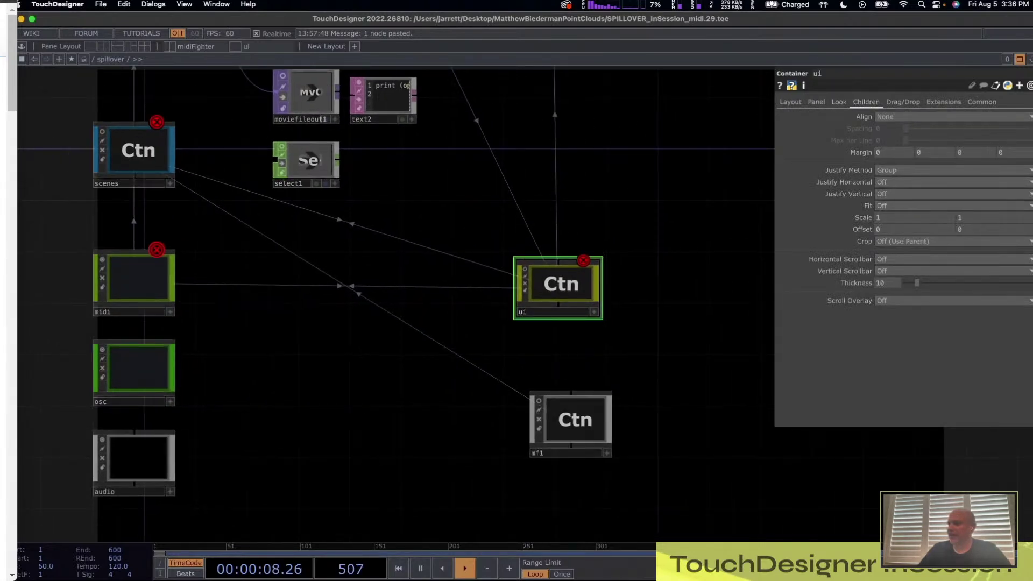
double_click(550, 284)
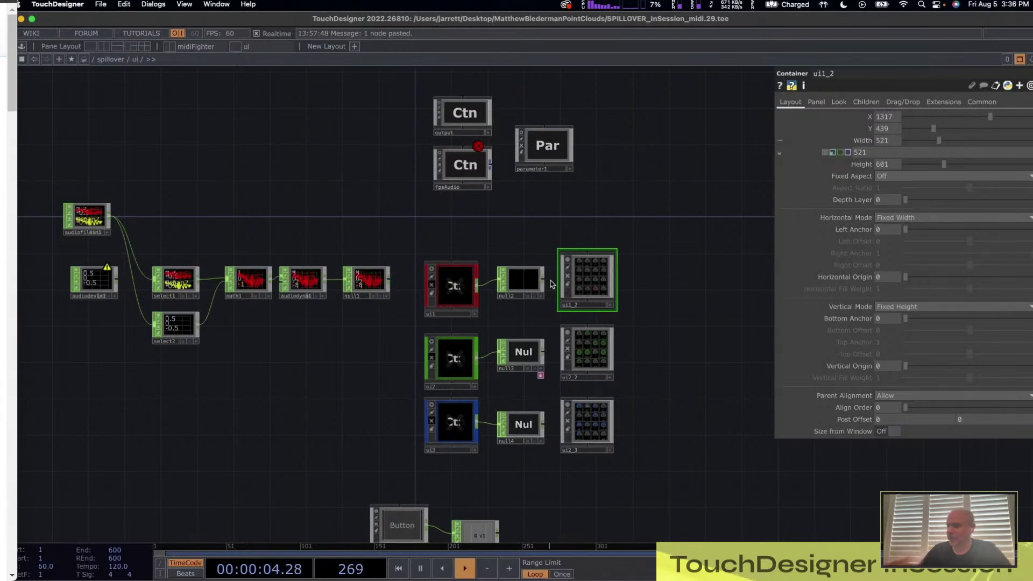
scroll(539, 280, up, 3)
click(380, 286)
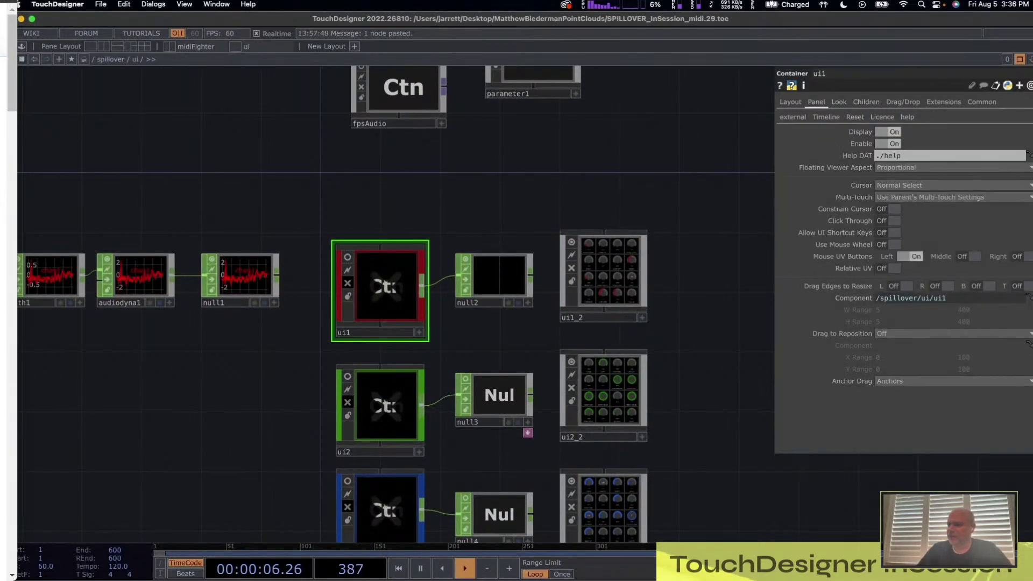
drag(318, 201, 430, 329)
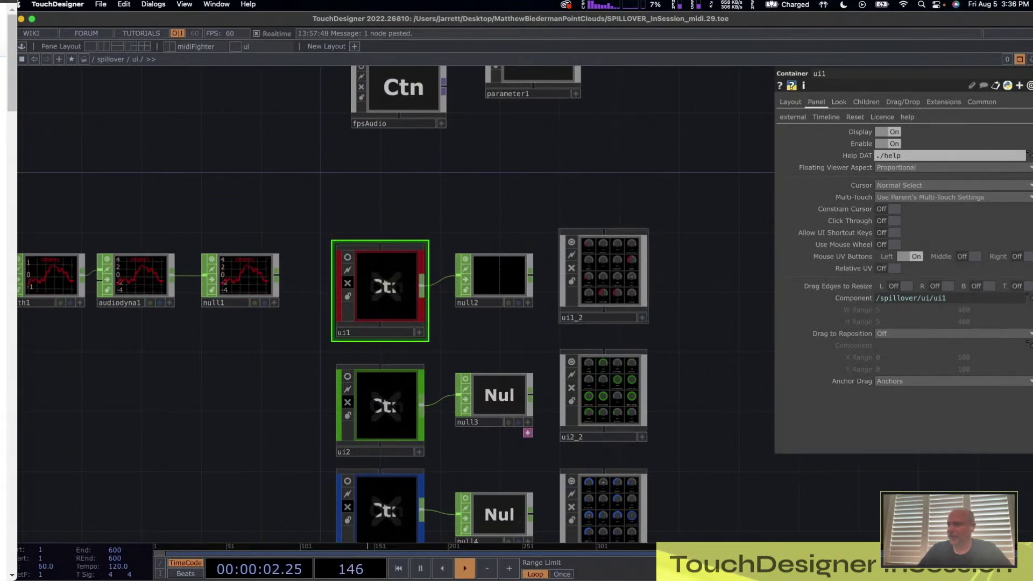
- Select the ui1_2 container and enter its network
click(609, 286)
scroll(608, 286, up, 3)
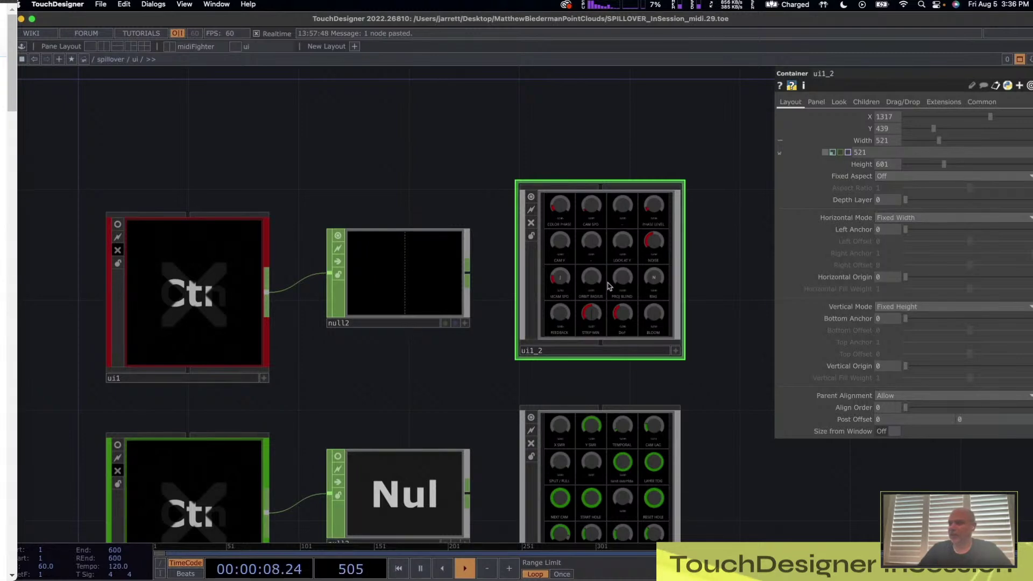
scroll(608, 286, up, 3)
scroll(688, 307, down, 5)
scroll(689, 307, up, 4)
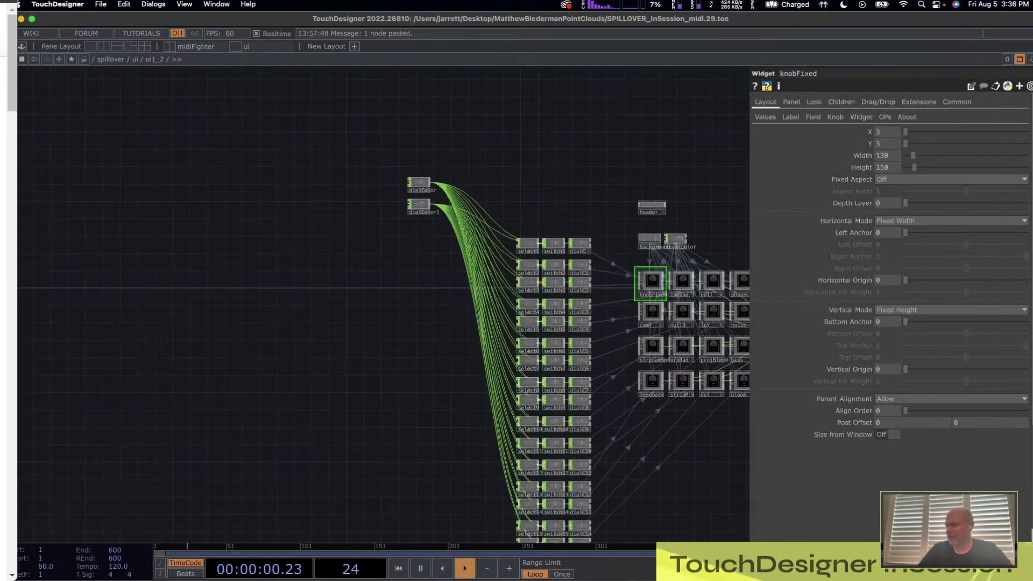
- Examine the four-by-four grid of knob widgets inside ui1_2, including the COLOR PHASE knob and its neighbours
drag(689, 307, 416, 227)
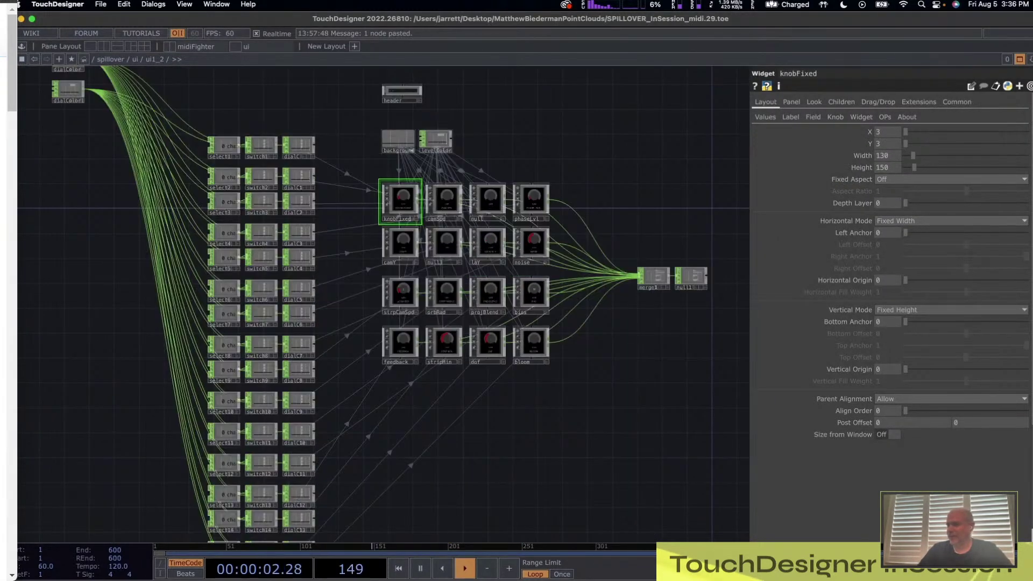
scroll(402, 202, up, 5)
scroll(401, 199, up, 2)
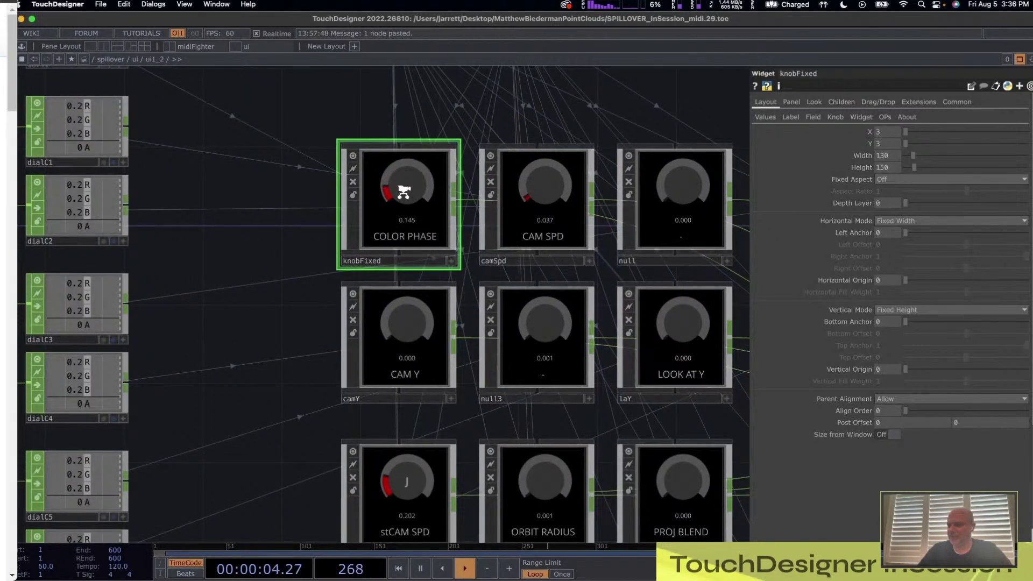
scroll(403, 192, down, 4)
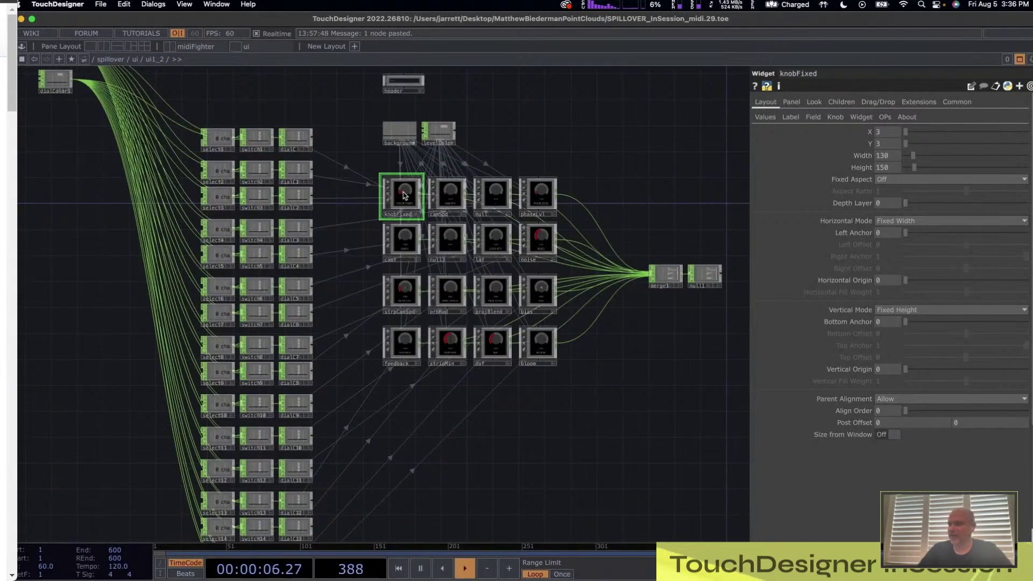
scroll(405, 195, up, 1)
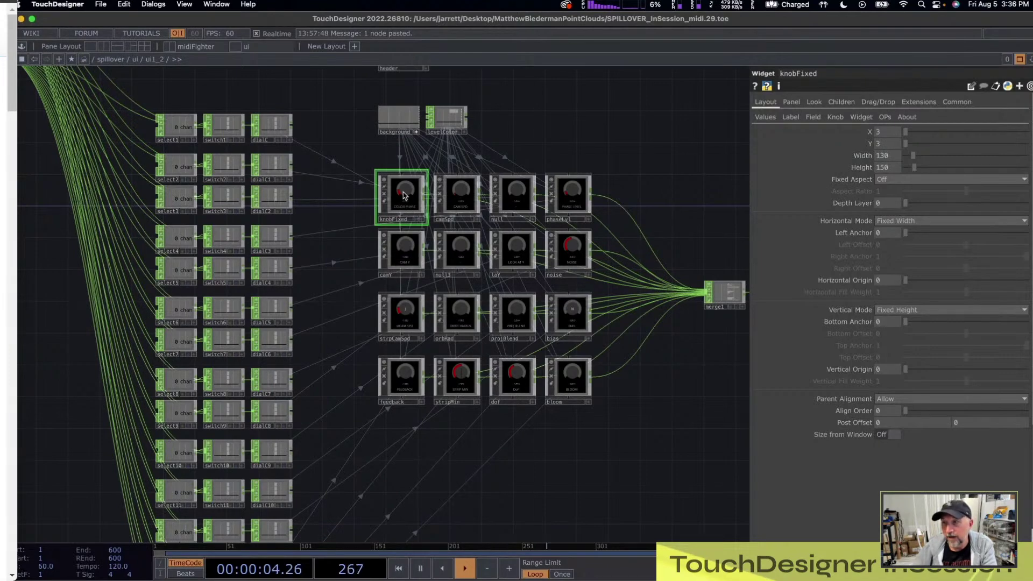
scroll(413, 188, up, 5)
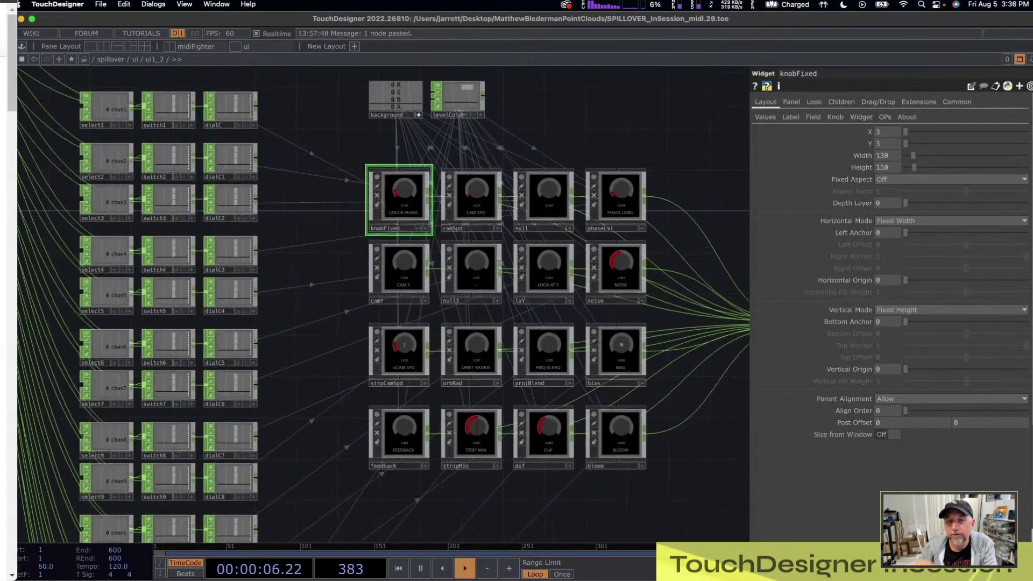
scroll(347, 192, down, 7)
scroll(360, 193, up, 4)
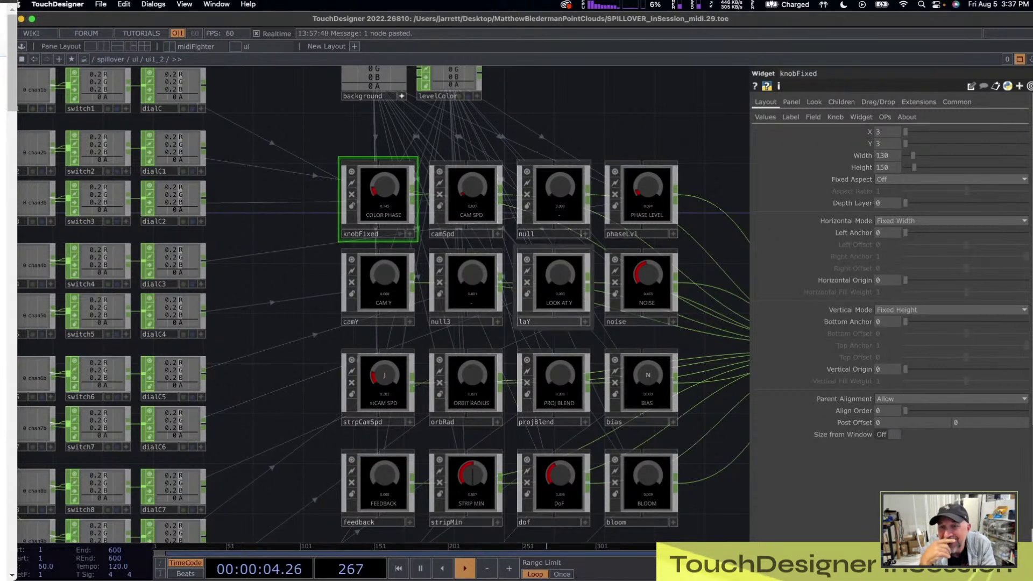
- Inspect the bias and strpCamSpd knob widgets, look inside strpCamSpd, and return to the ui1_2 network
click(641, 353)
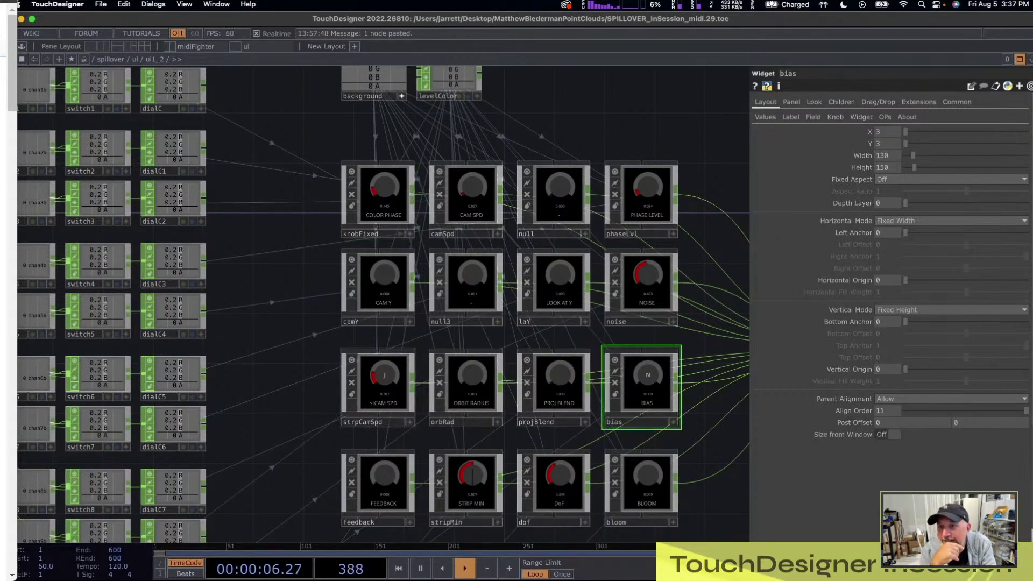
click(391, 403)
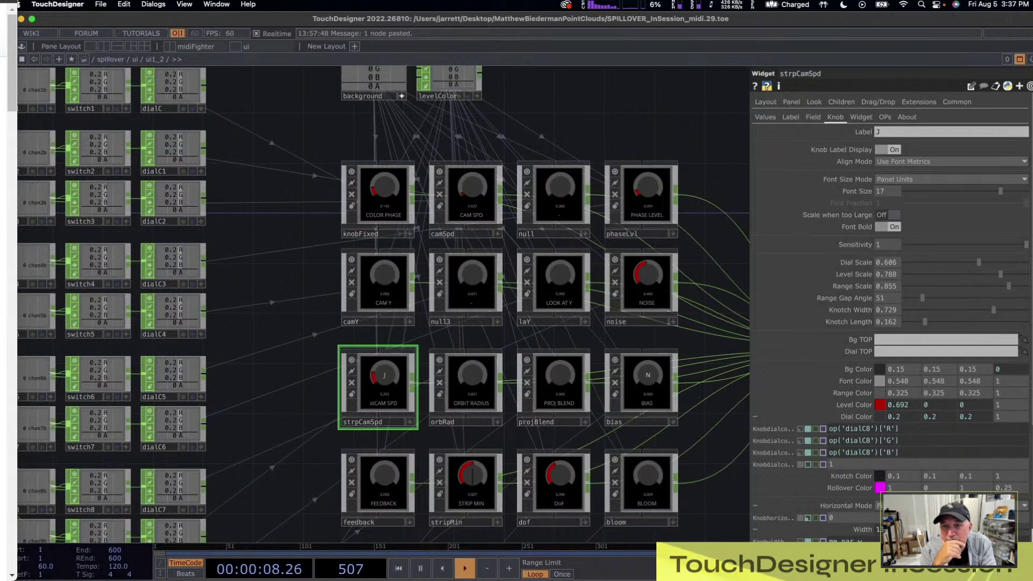
scroll(385, 384, up, 3)
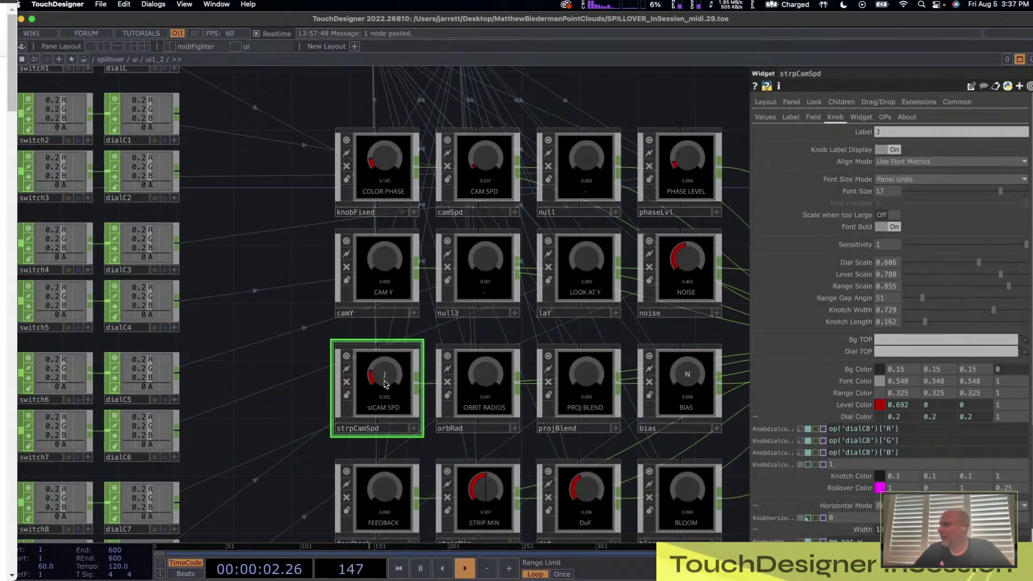
scroll(385, 384, down, 2)
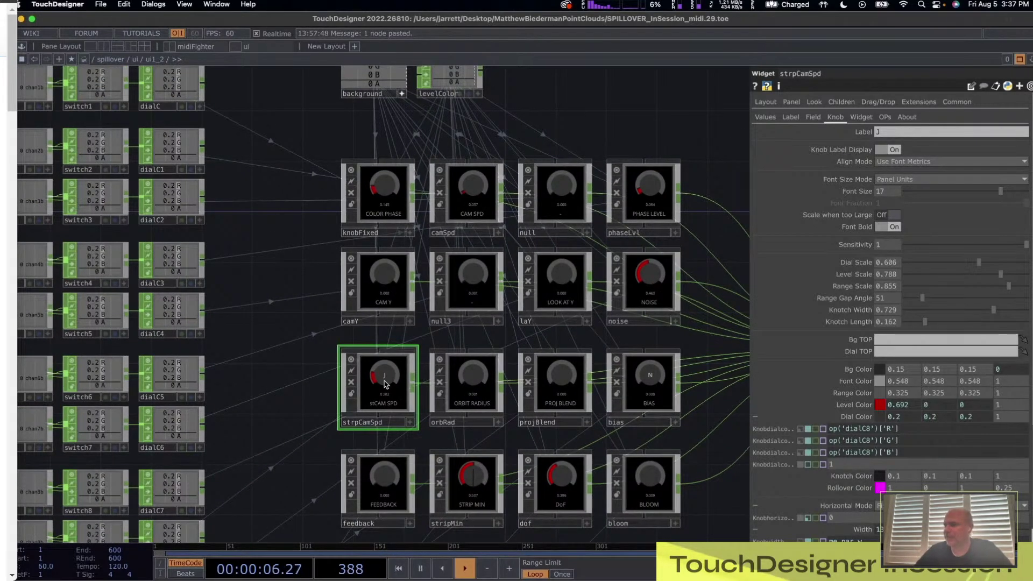
scroll(385, 383, up, 3)
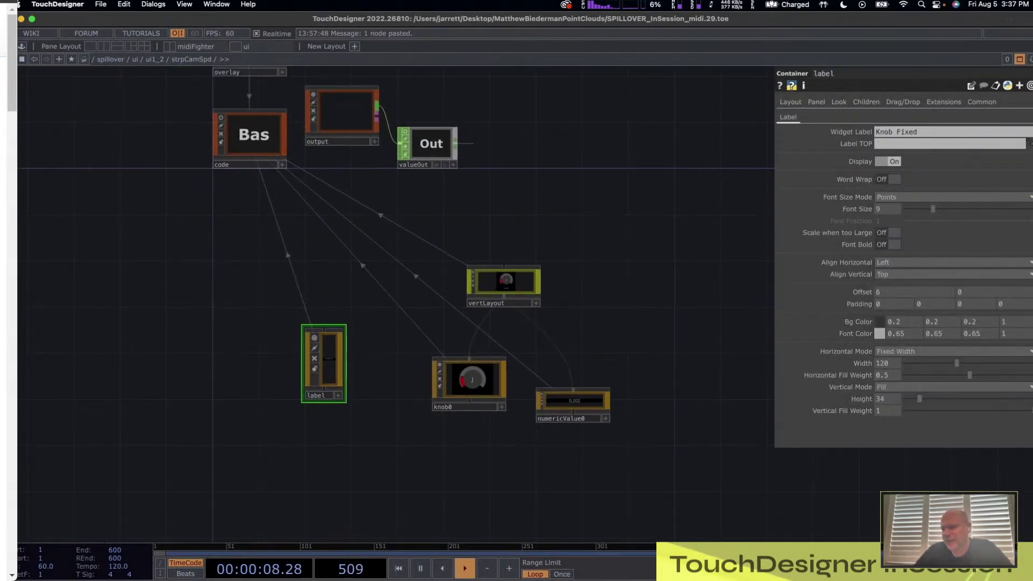
scroll(596, 325, down, 3)
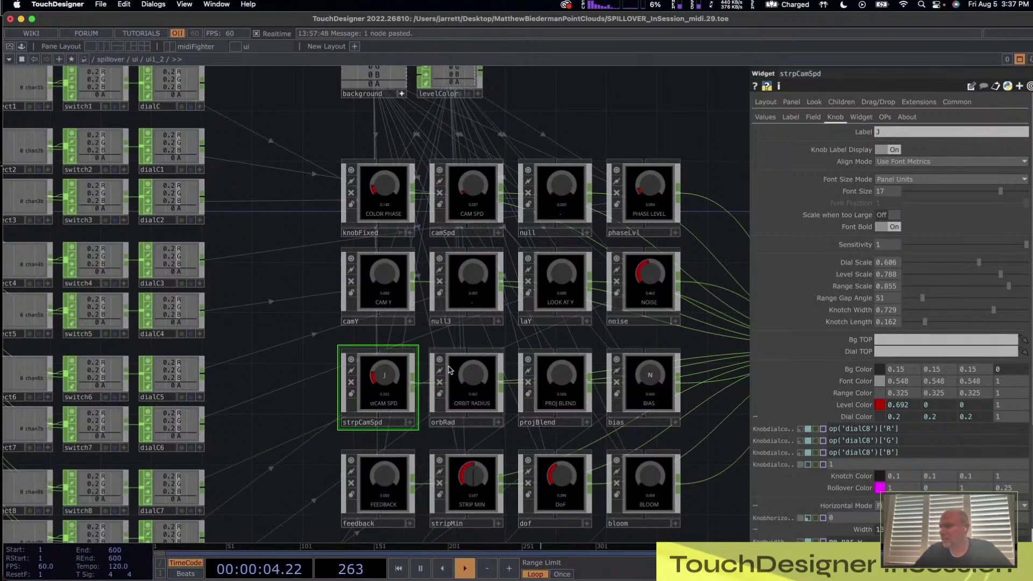
- Examine how the knob widgets' outputs feed into the merge1 and null1 operators
scroll(298, 382, down, 3)
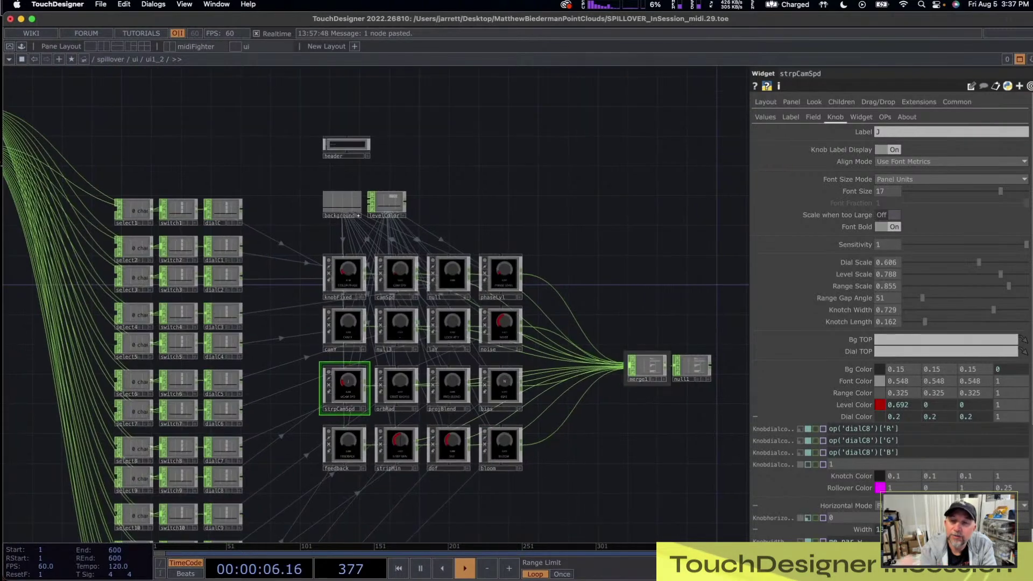
scroll(663, 375, up, 5)
scroll(573, 366, down, 5)
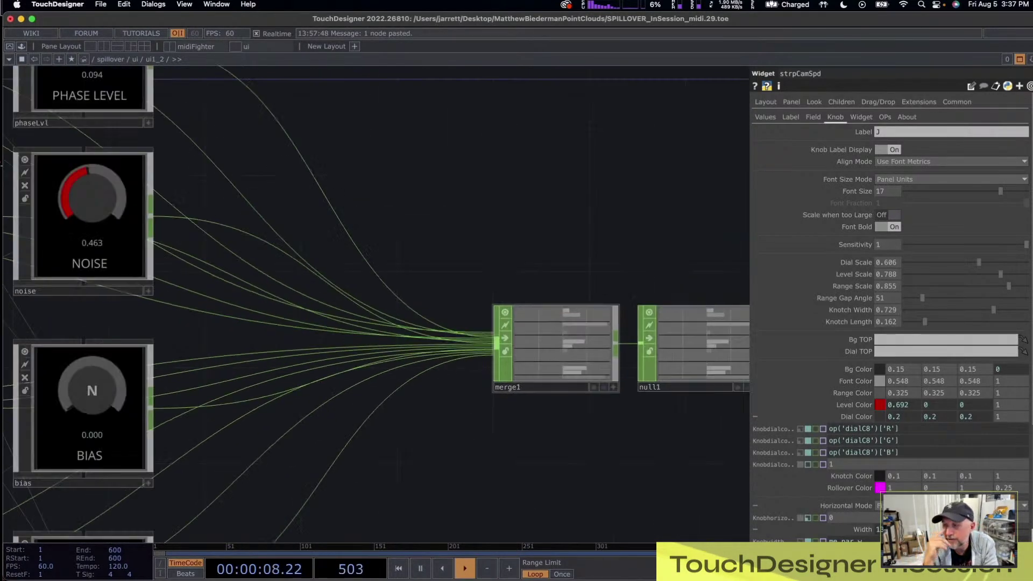
scroll(457, 274, up, 1)
scroll(565, 355, down, 3)
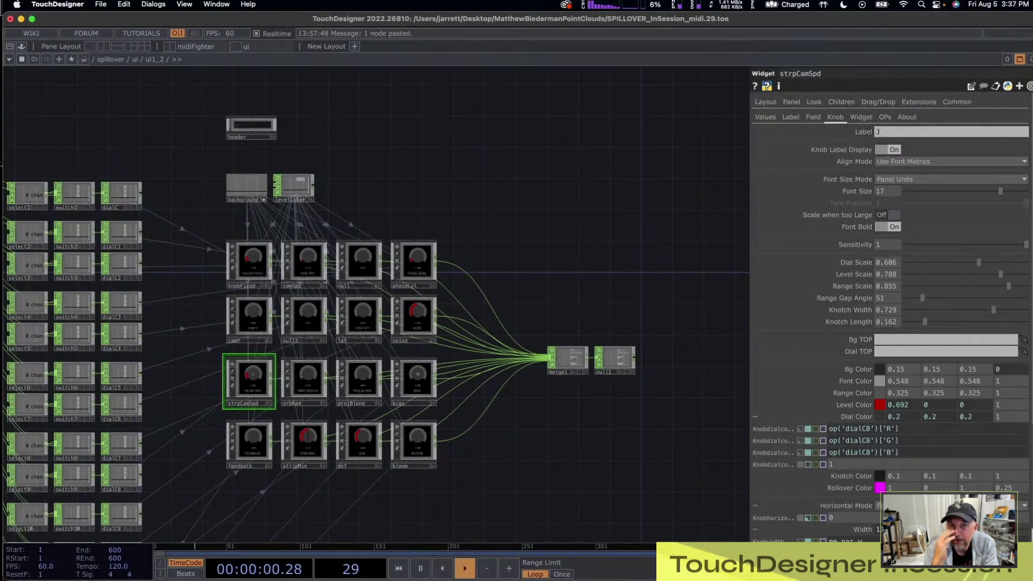
drag(195, 386, 256, 386)
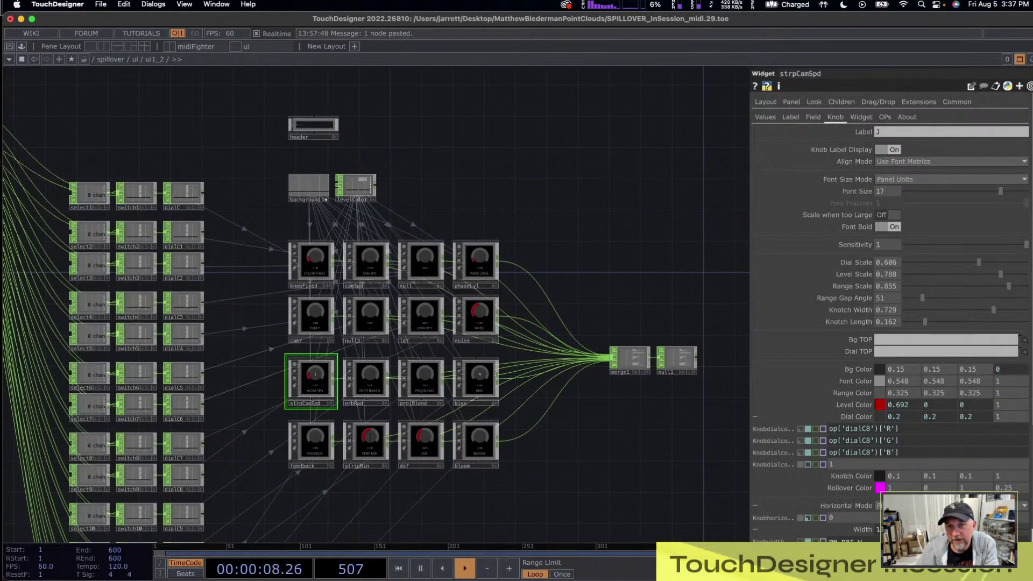
drag(253, 388, 263, 366)
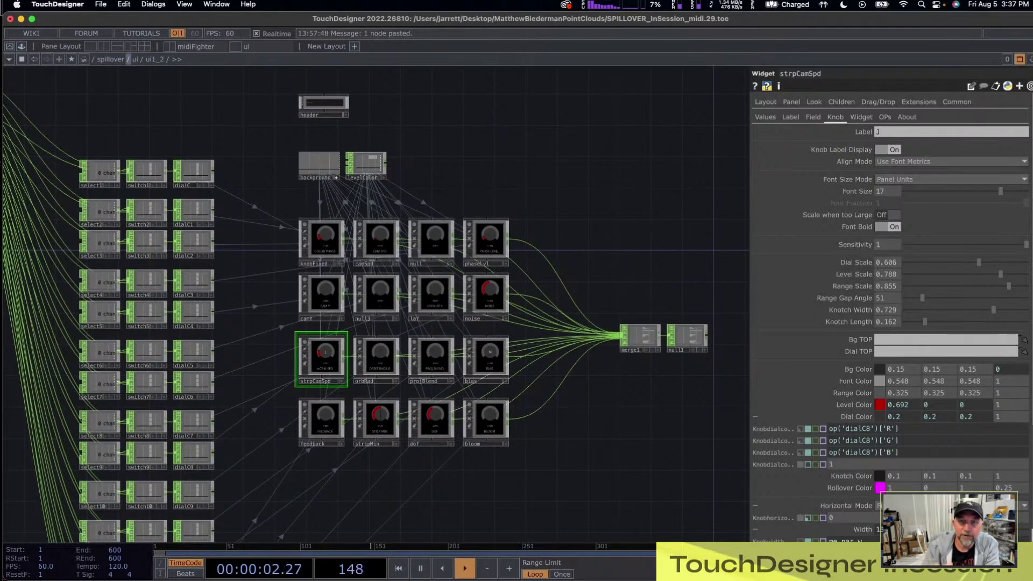
- Open the ui container in its own viewer window and trigger the thin strip scene
right_click(135, 60)
click(144, 74)
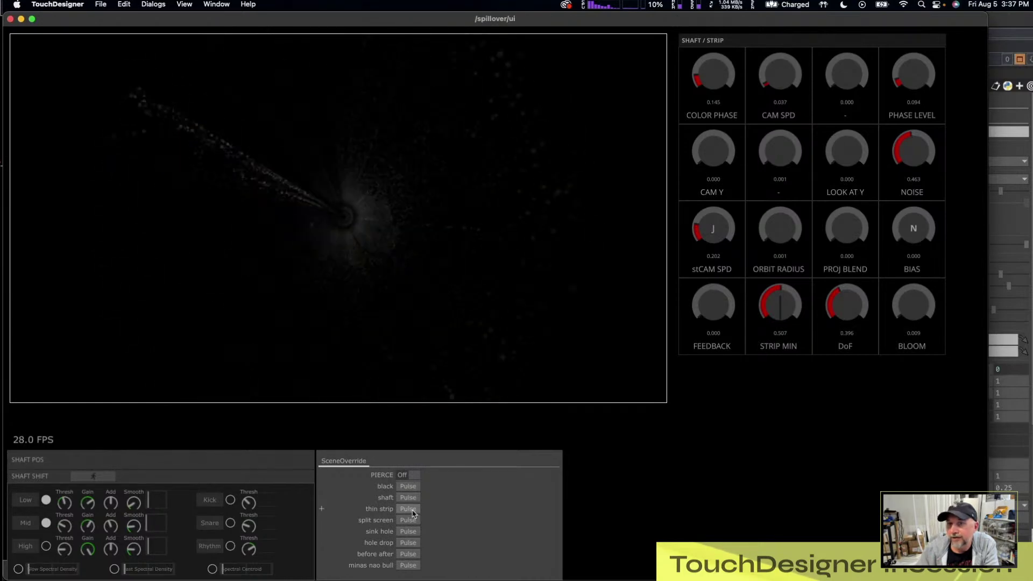
click(413, 512)
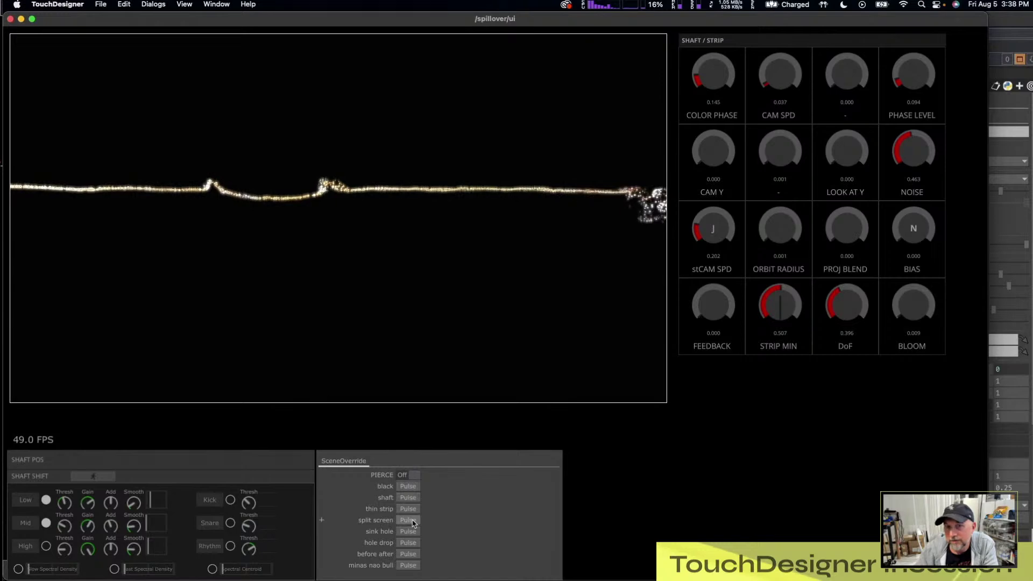
- Trigger the split screen, sink hole, split screen again and hole drop scenes from the SceneOverride controls
click(413, 522)
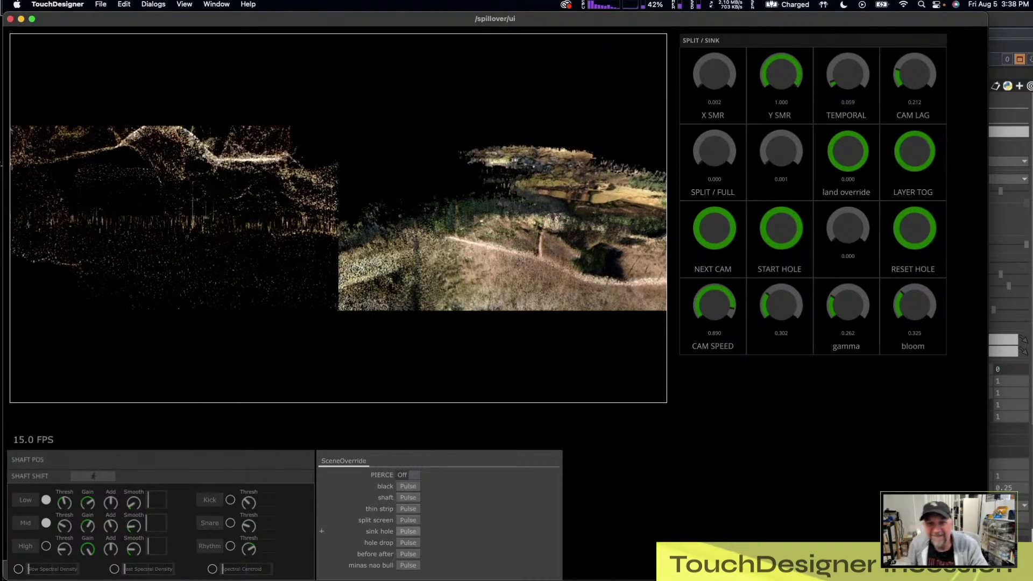
click(412, 535)
click(412, 522)
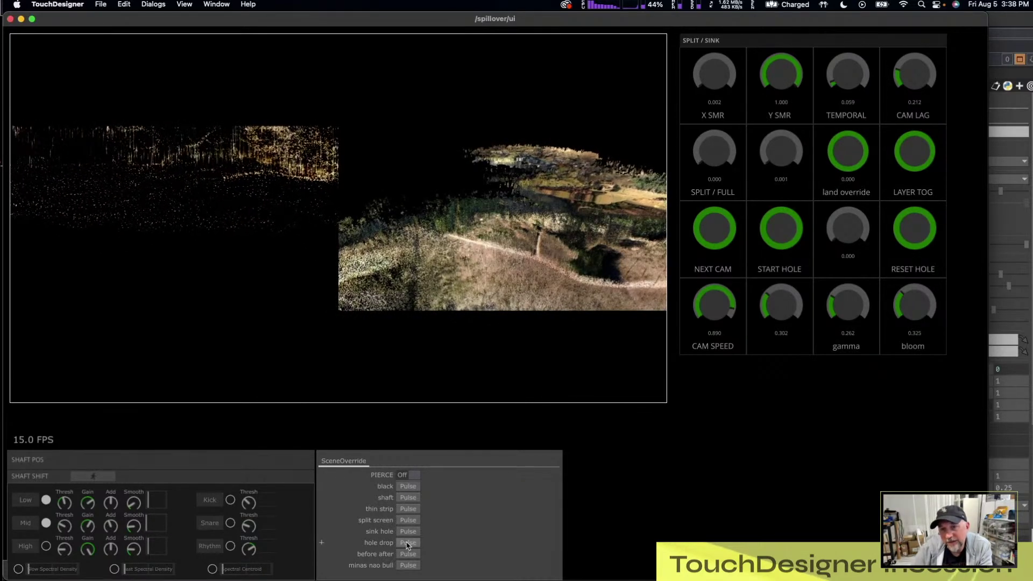
click(408, 543)
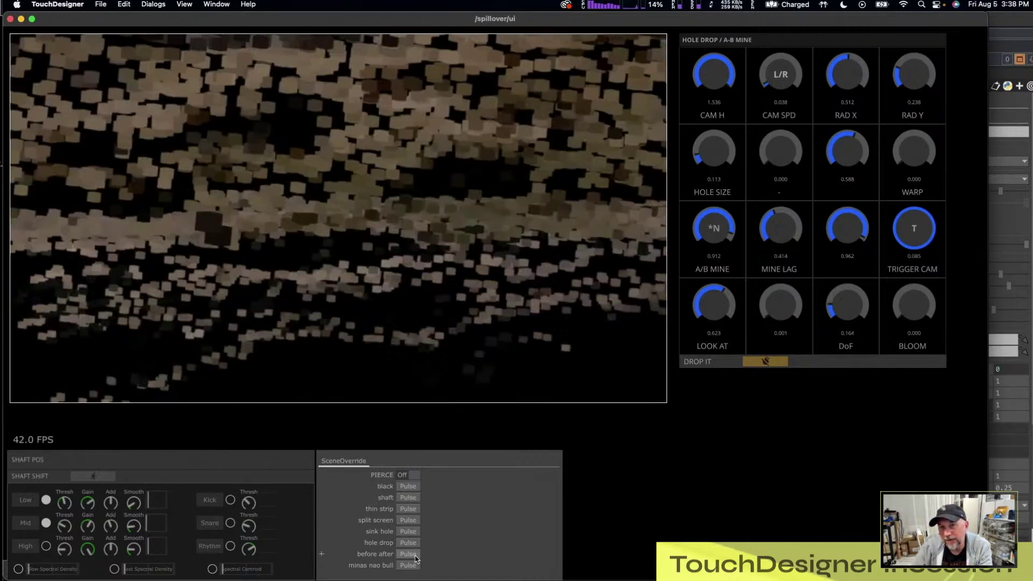
- Trigger the before after and split screen scenes, and toggle the PIERCE override on and back off
click(415, 558)
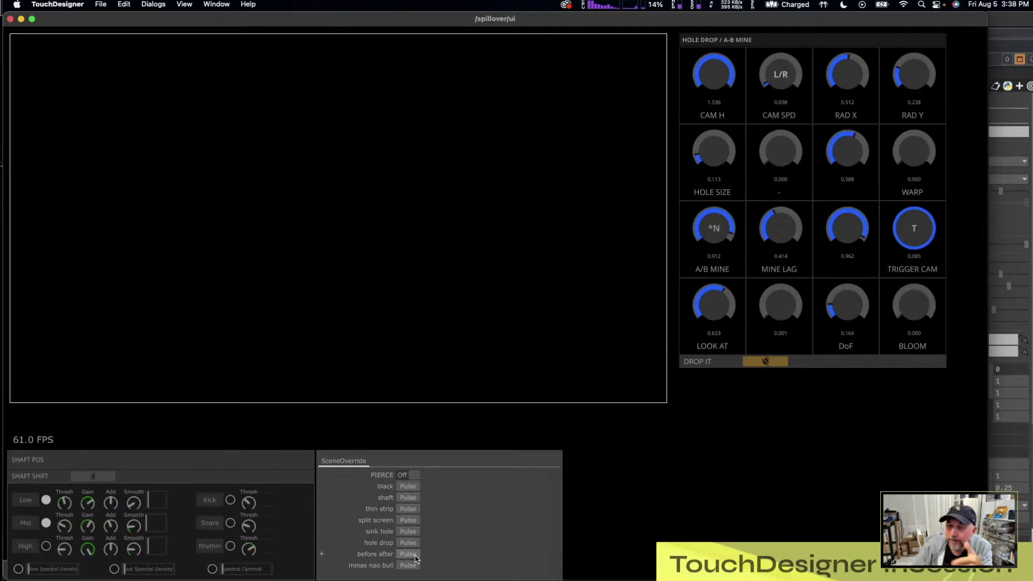
click(410, 523)
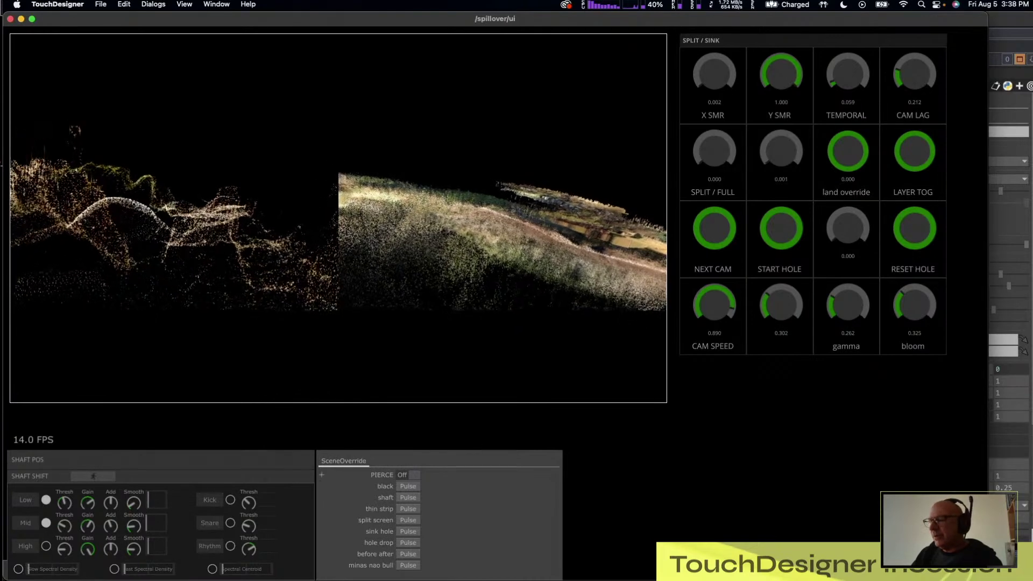
click(415, 477)
click(415, 477)
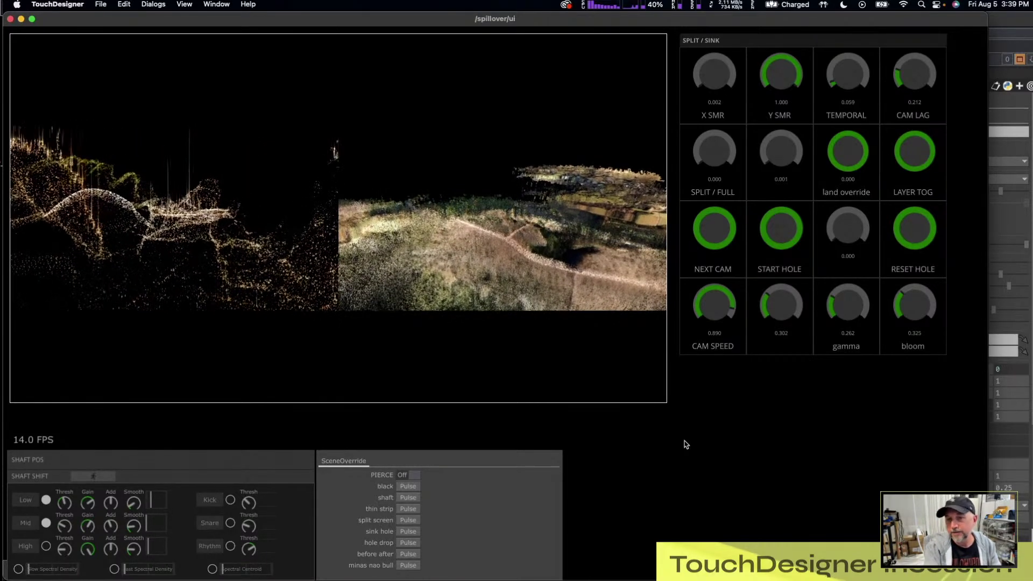
- Alternate between the thin strip and split screen scenes, cutting to black in between, from the SceneOverride controls
click(407, 510)
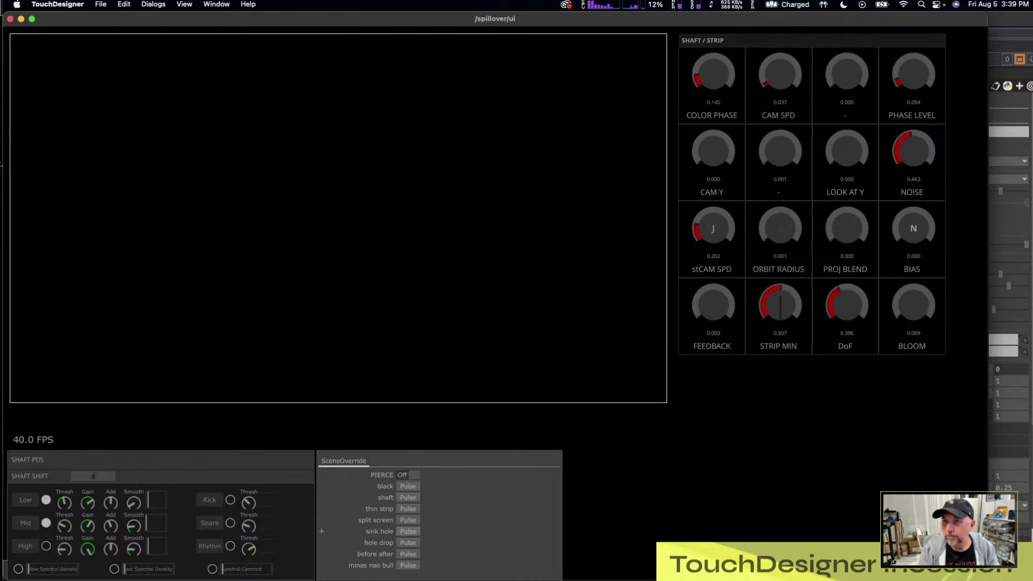
click(409, 521)
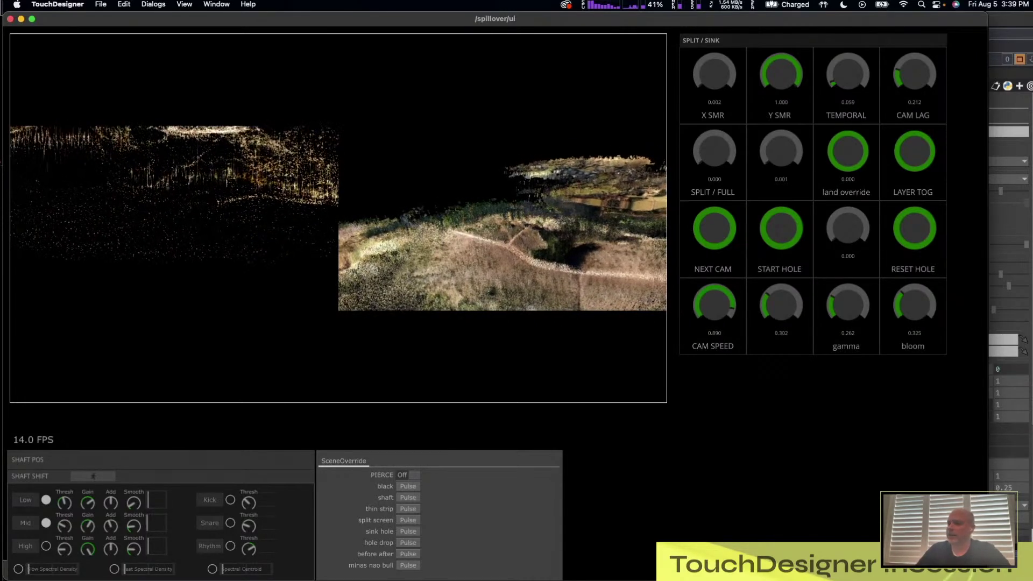
click(412, 487)
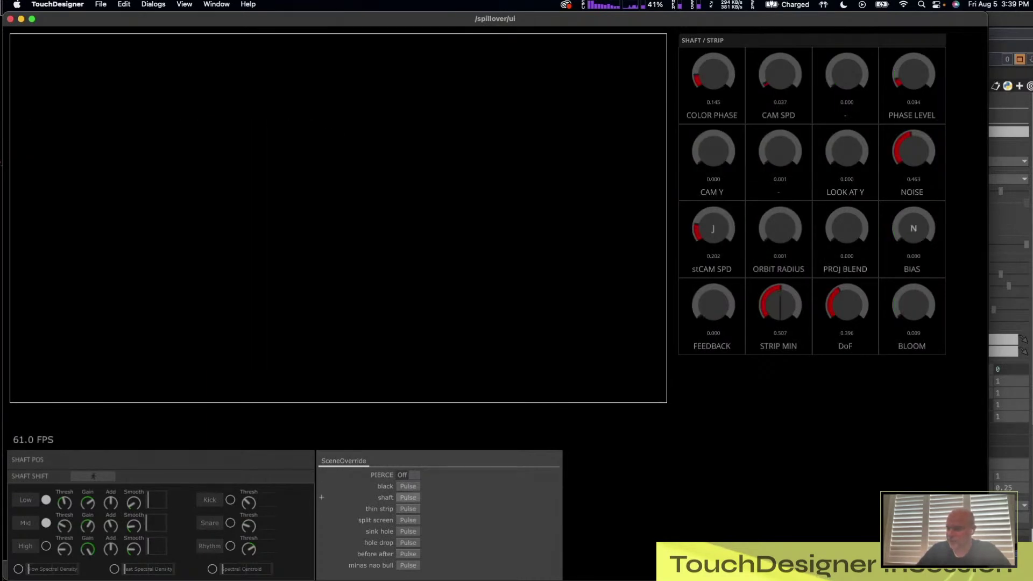
click(410, 509)
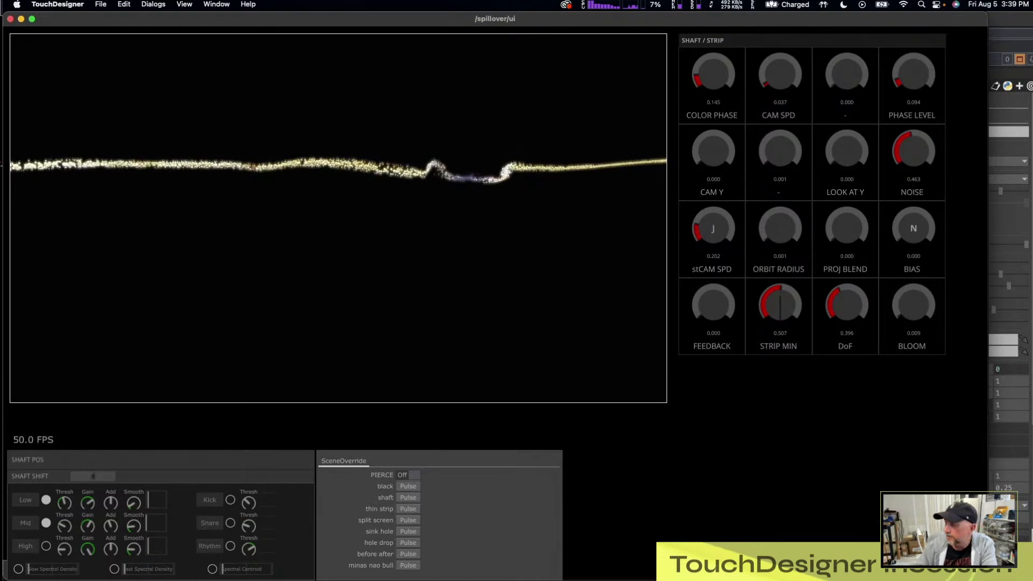
click(410, 522)
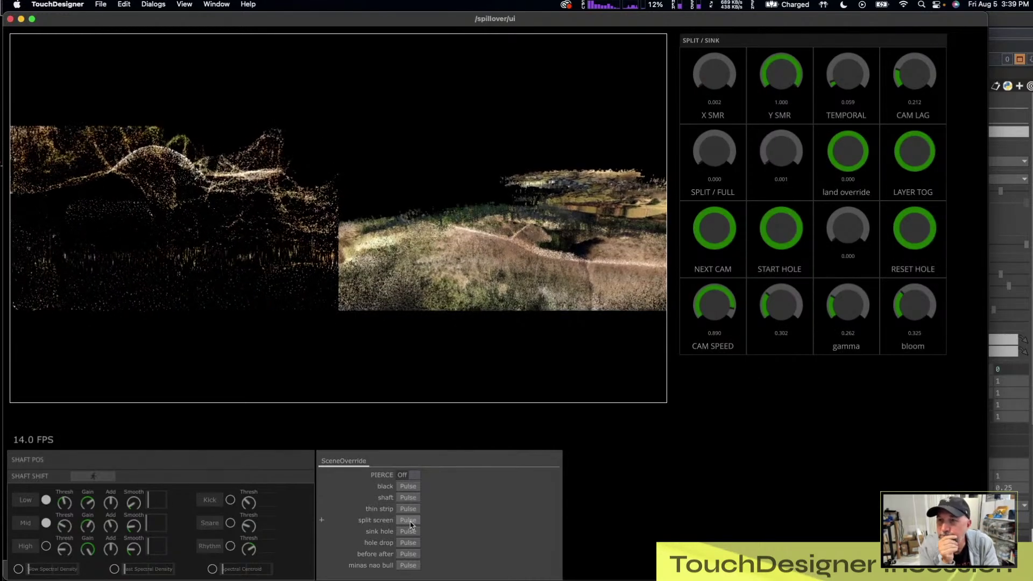
- Trigger the thin strip, shaft, split screen and hole drop scenes in turn, ending on the black scene
click(410, 509)
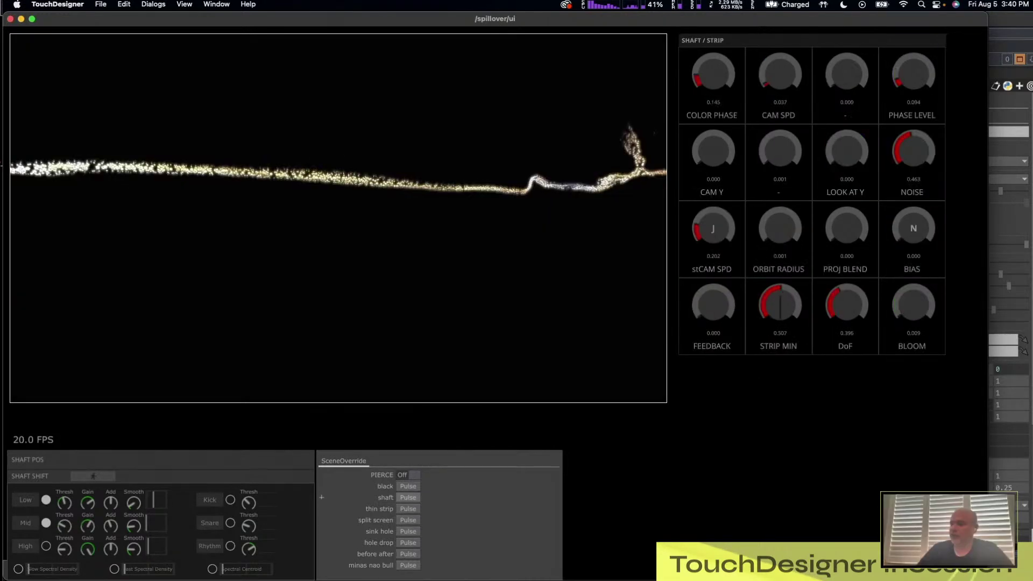
click(410, 499)
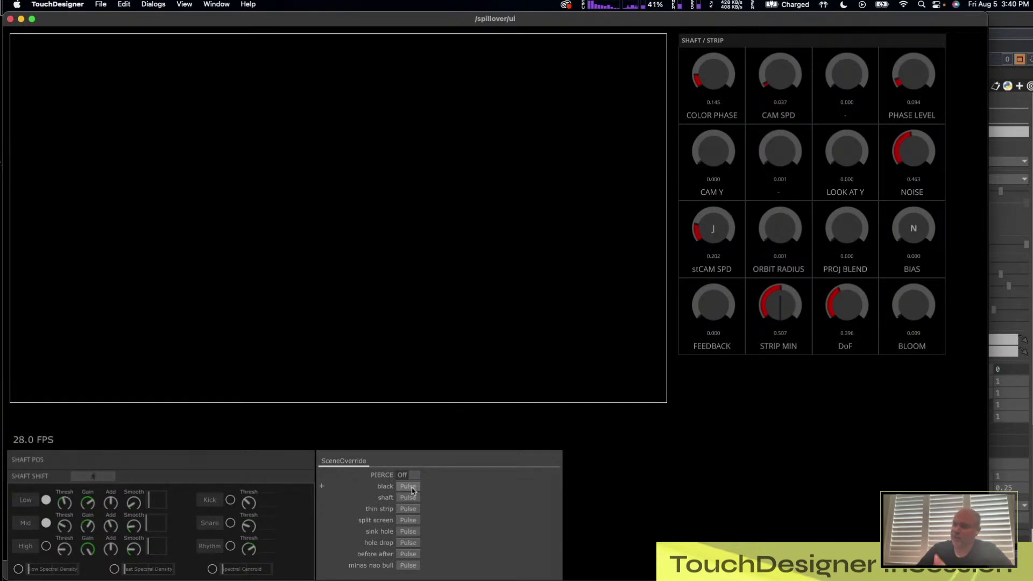
click(408, 520)
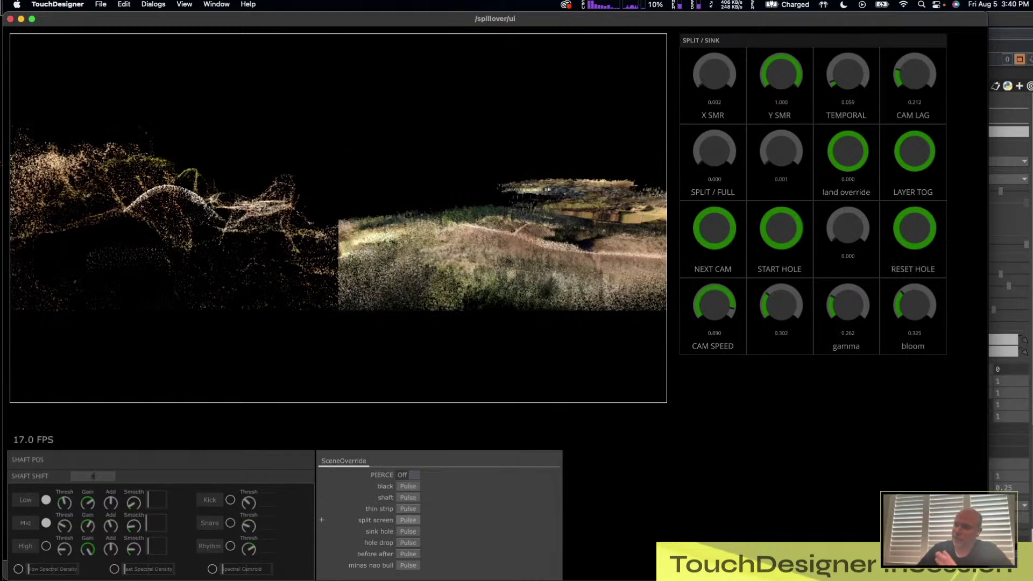
click(405, 544)
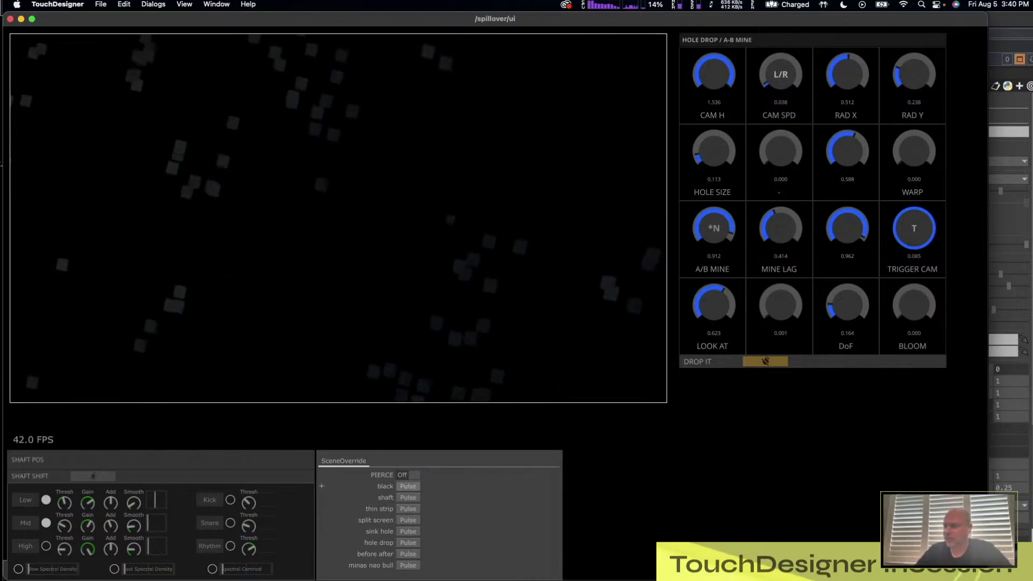
click(409, 486)
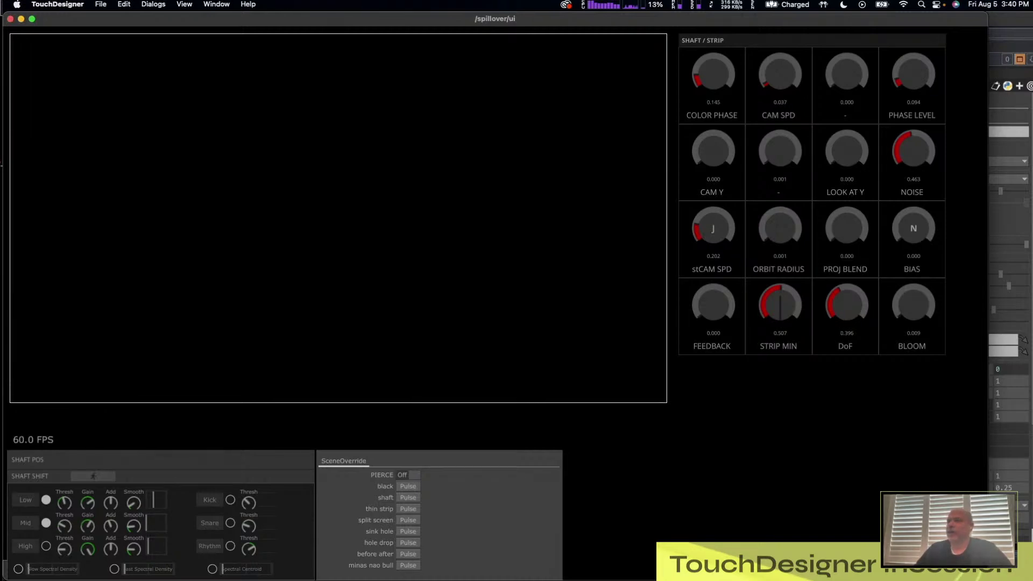
- Close the ui viewer window and examine how the select, switch and dialC operators drive the knob widgets in ui1_2
key(Escape)
scroll(449, 209, down, 10)
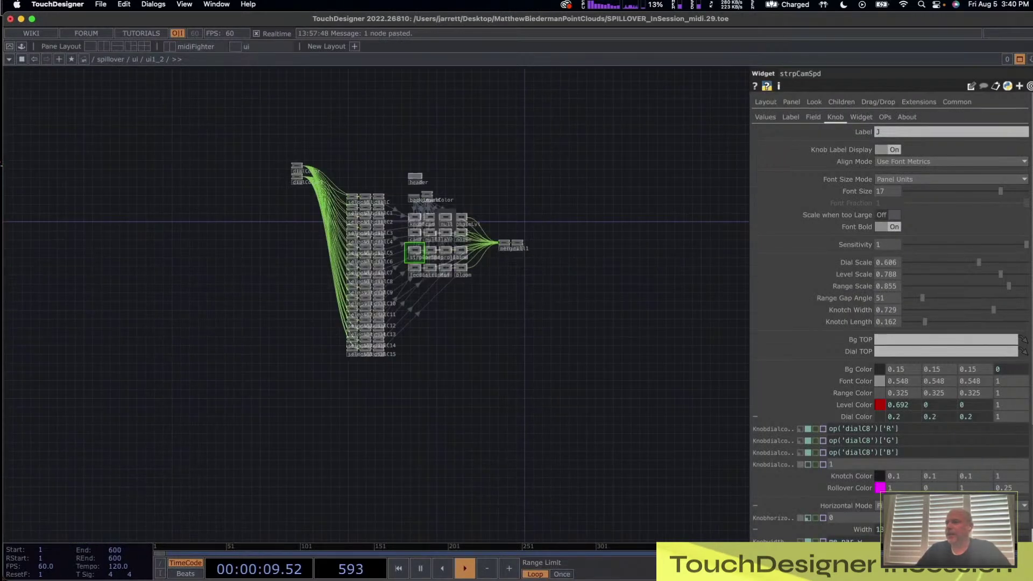
scroll(374, 237, up, 10)
scroll(378, 237, up, 10)
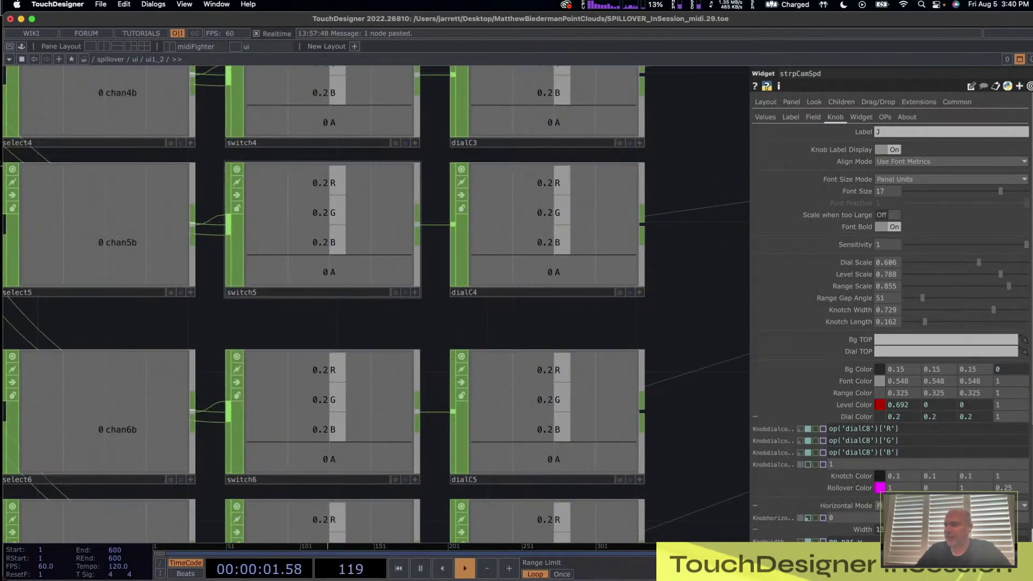
scroll(344, 220, down, 10)
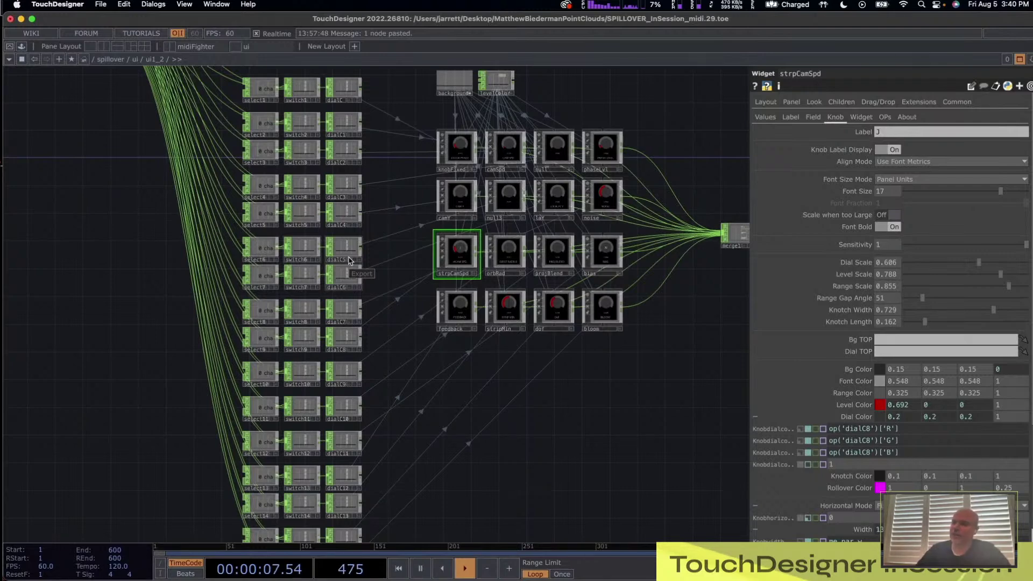
drag(431, 393, 358, 407)
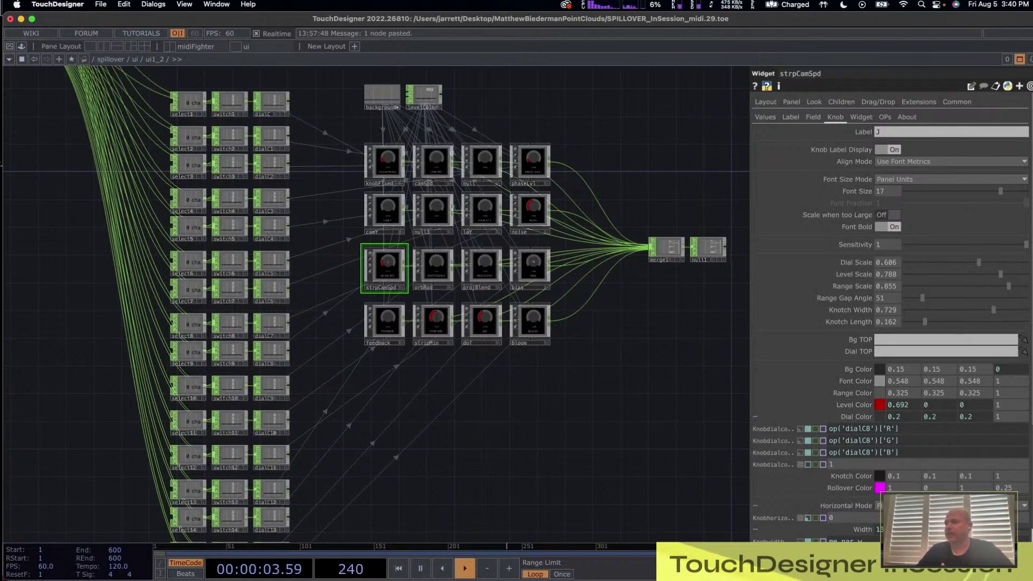
- Return to the parent ui network, uncover the TouchOSC MIDIFighter window behind TouchDesigner and switch to it
click(136, 59)
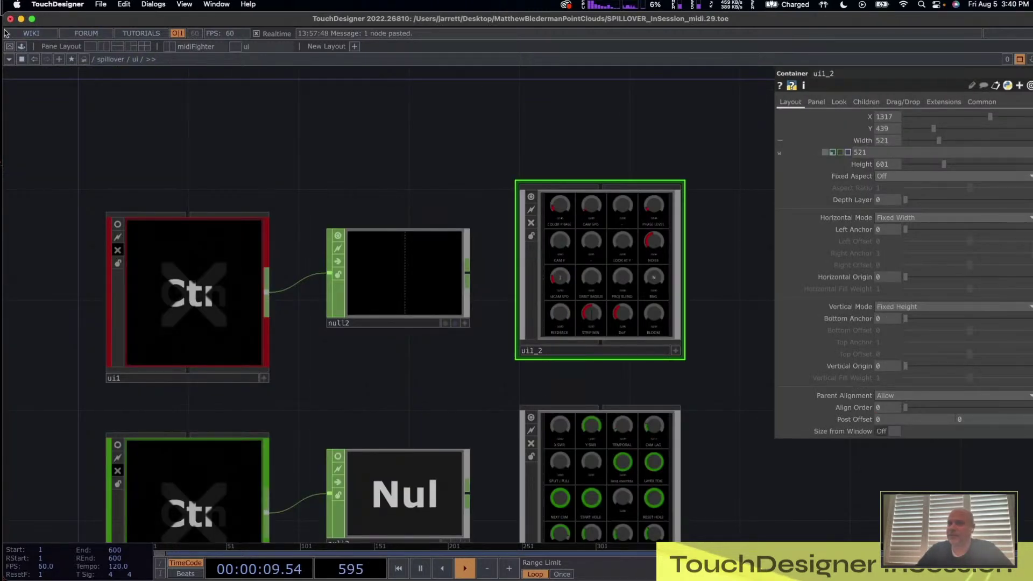
drag(2, 165, 342, 165)
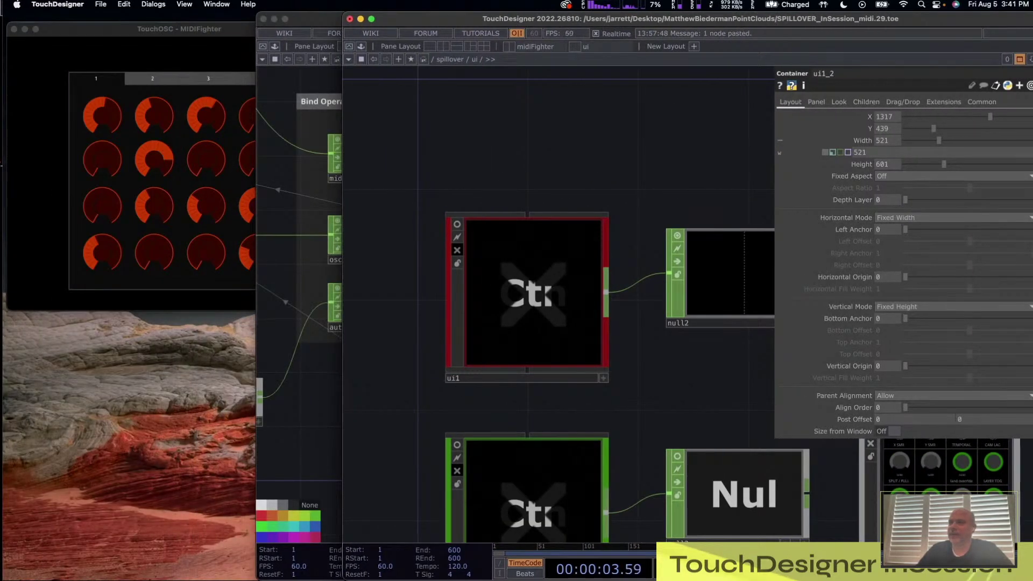
click(185, 31)
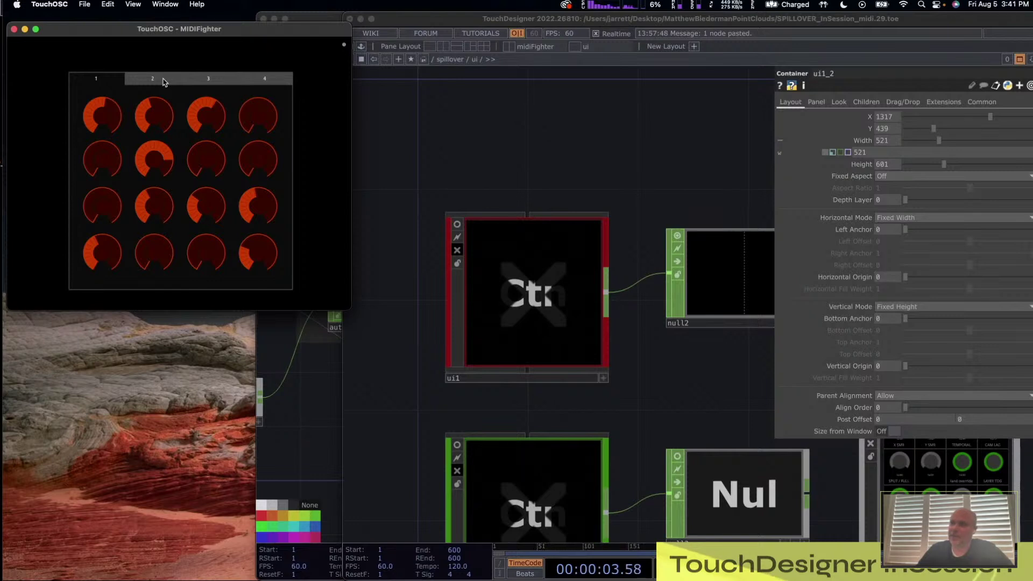
- Open the MIDIFighter layout in the TouchOSC editor, maximize the window and enlarge the layout to 41%
click(133, 5)
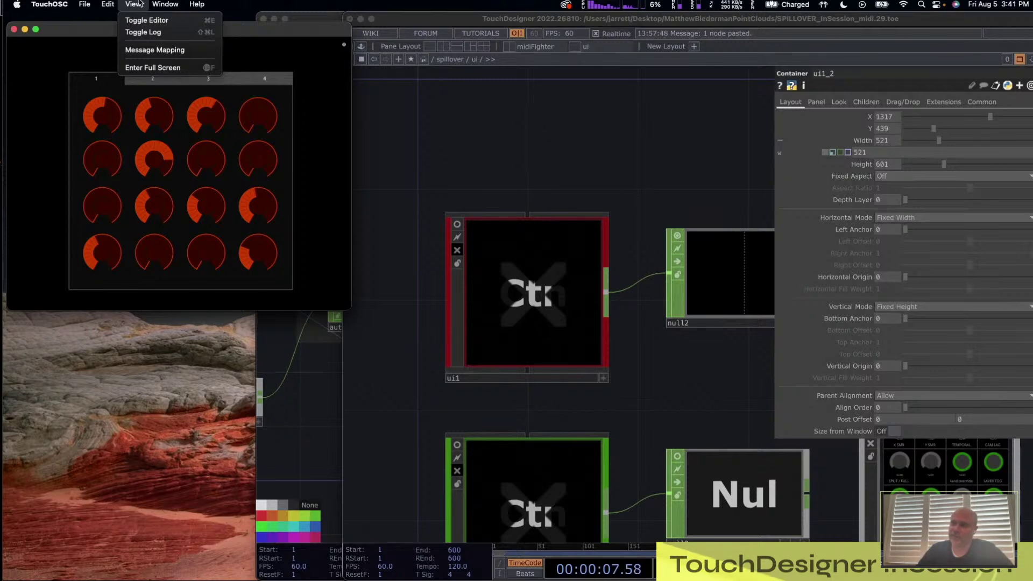
click(150, 20)
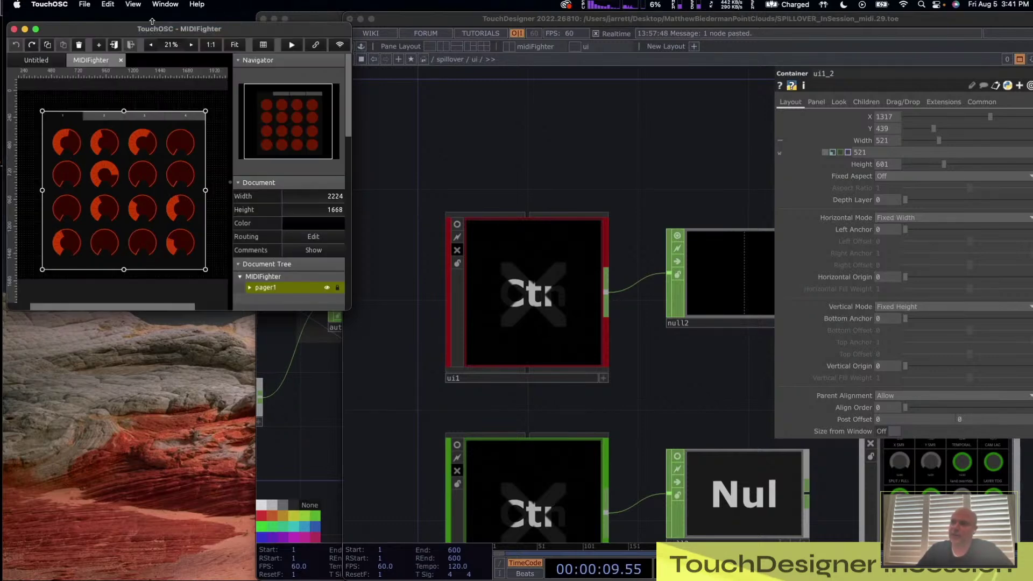
double_click(188, 29)
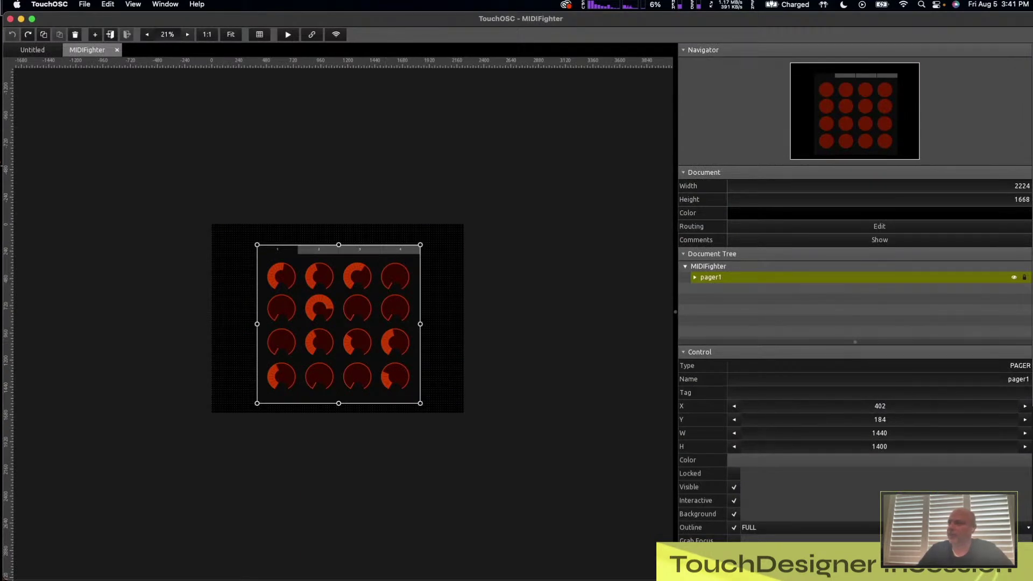
click(187, 34)
click(188, 35)
click(187, 35)
click(188, 34)
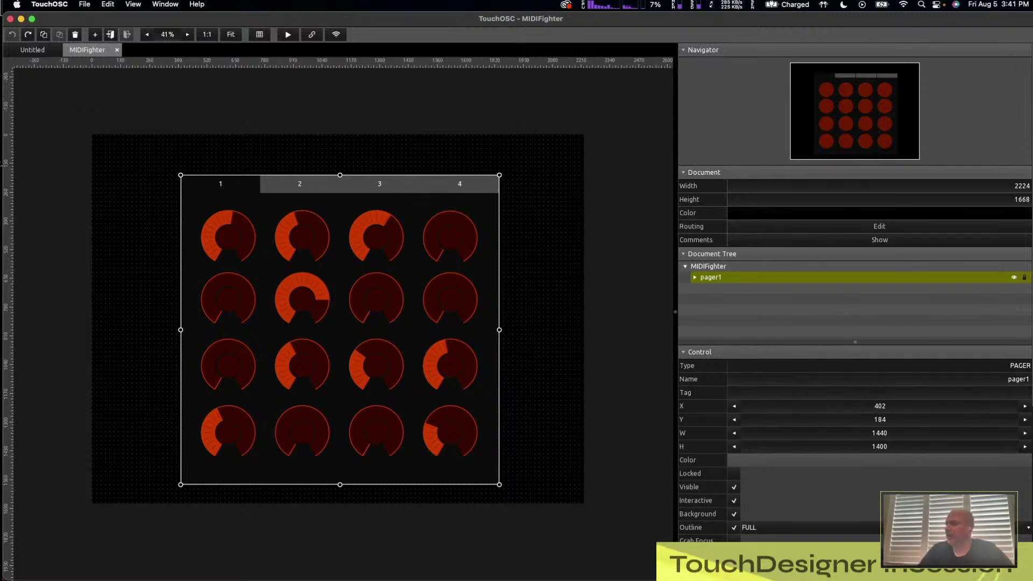
scroll(856, 291, down, 3)
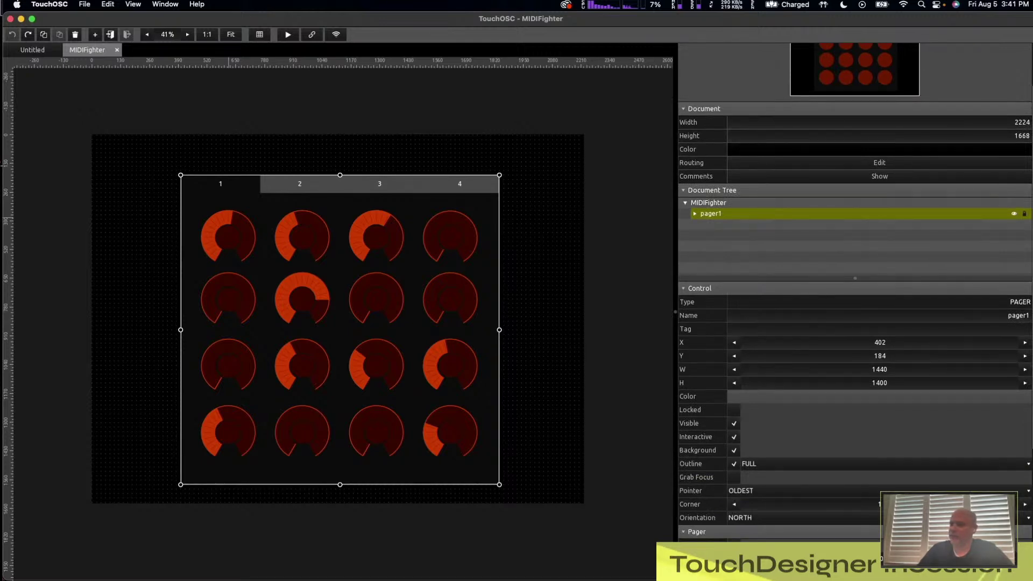
- Enter page 1 of pager1, select radial1 and inspect its control properties and its MIDI and OSC messages
double_click(228, 220)
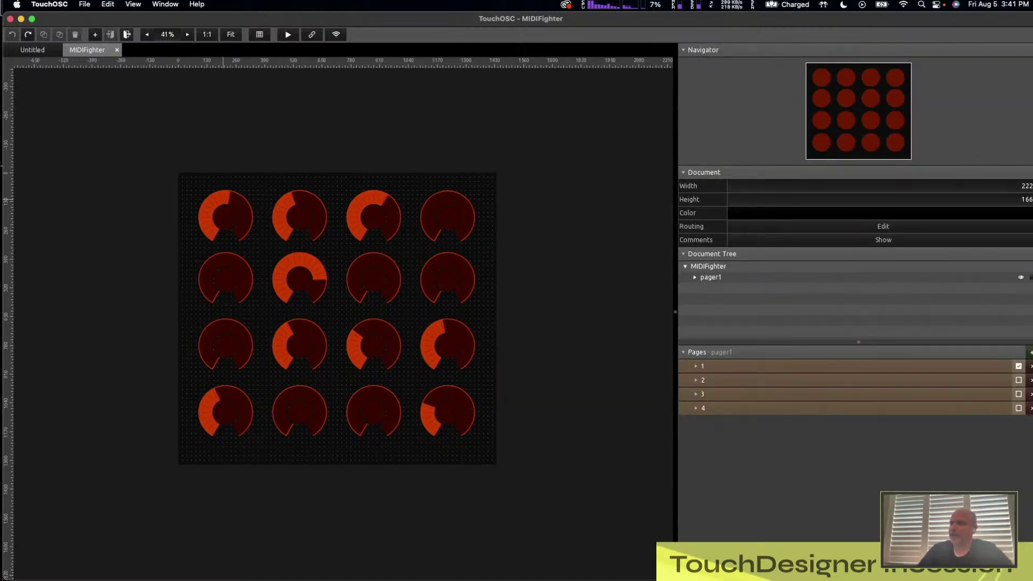
click(225, 202)
scroll(855, 302, down, 10)
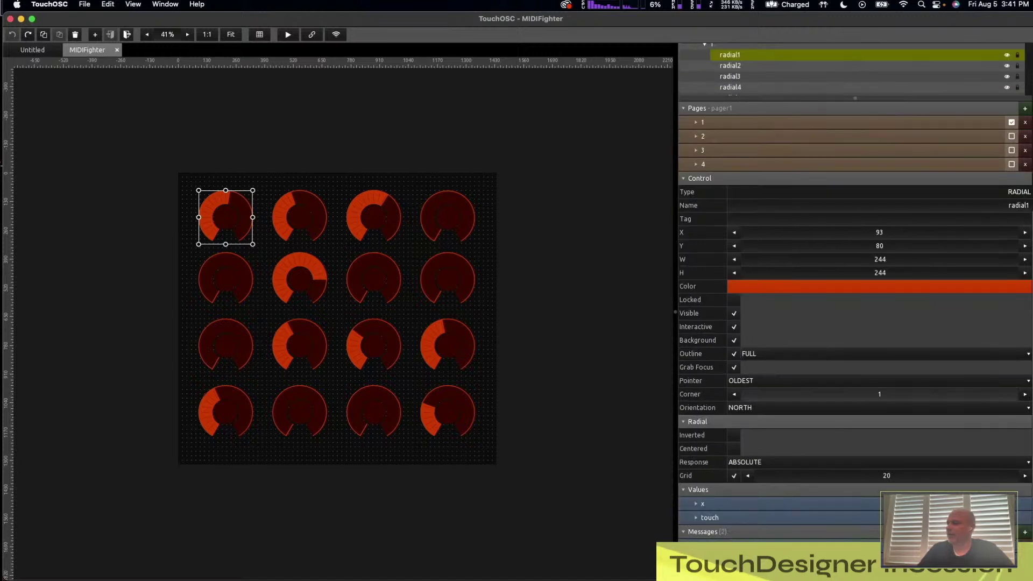
scroll(855, 302, down, 6)
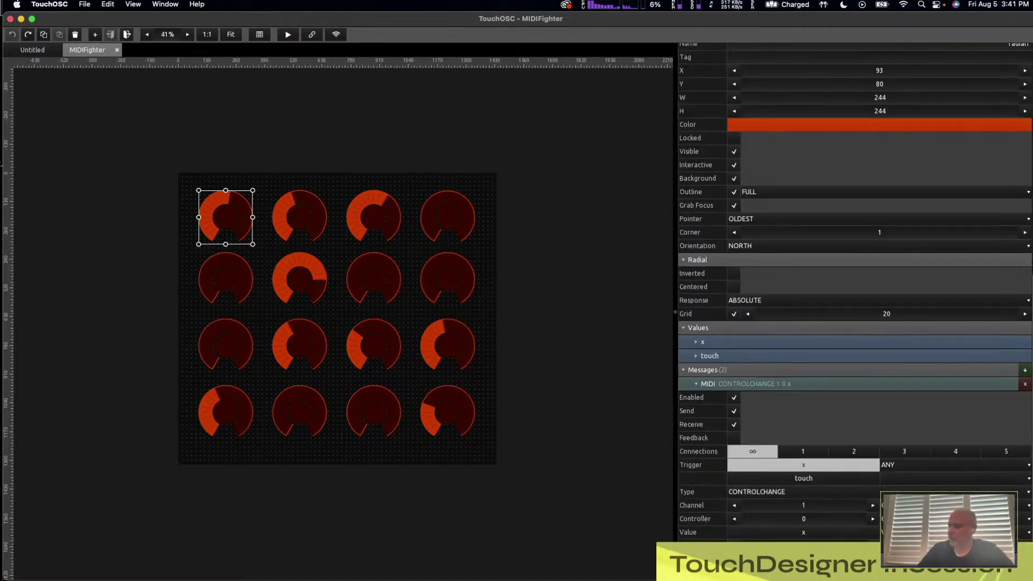
scroll(855, 301, down, 5)
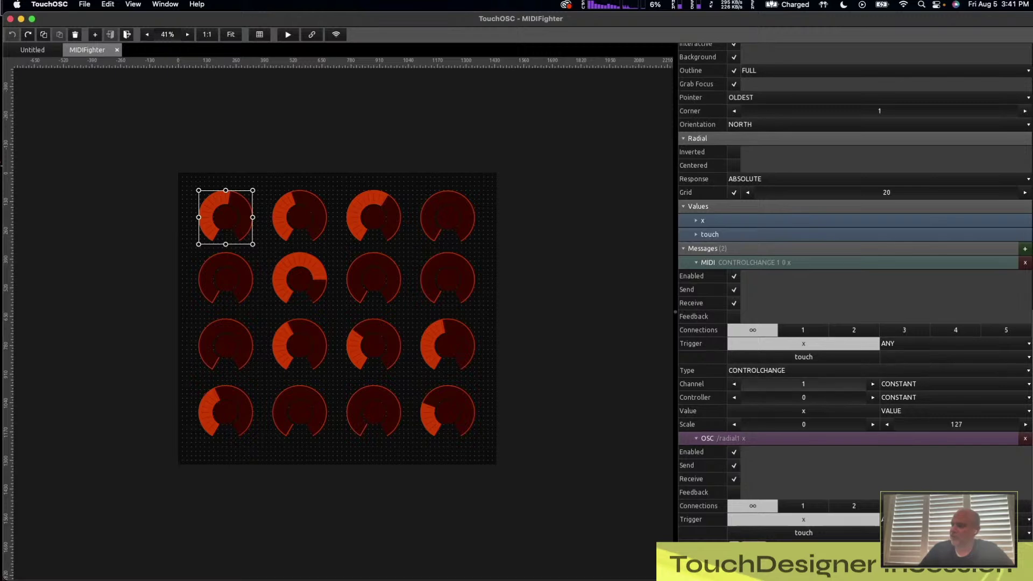
scroll(782, 322, up, 10)
scroll(782, 322, up, 3)
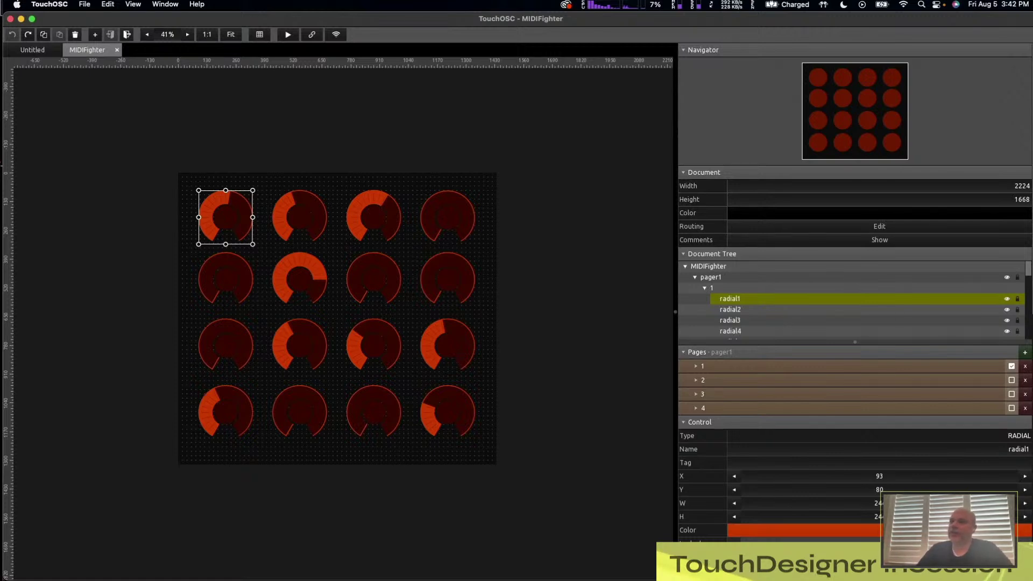
- Run the MIDIFighter layout and shrink its window so it sits beside the TouchDesigner network
click(287, 34)
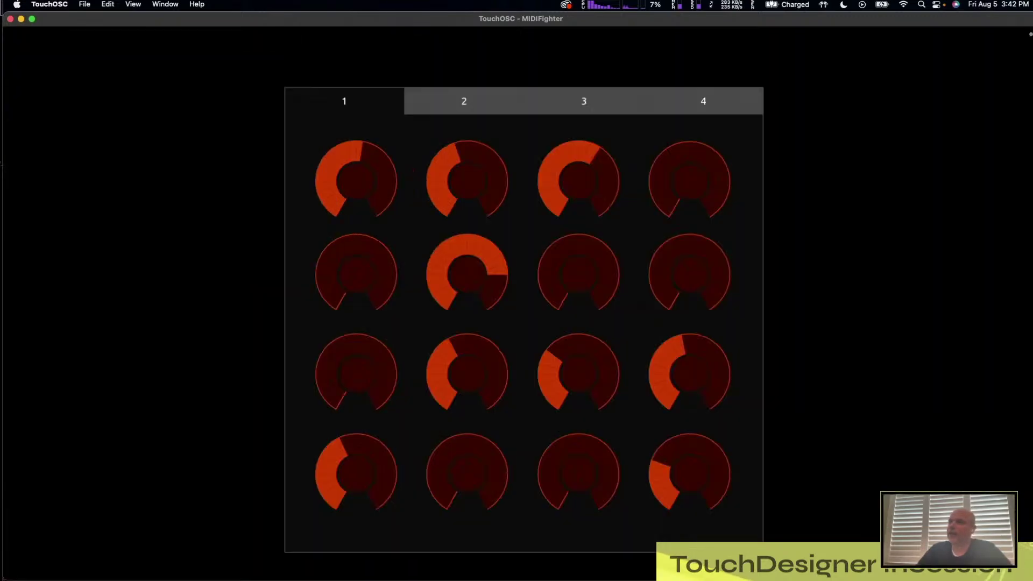
drag(3, 12, 694, 292)
drag(780, 299, 105, 38)
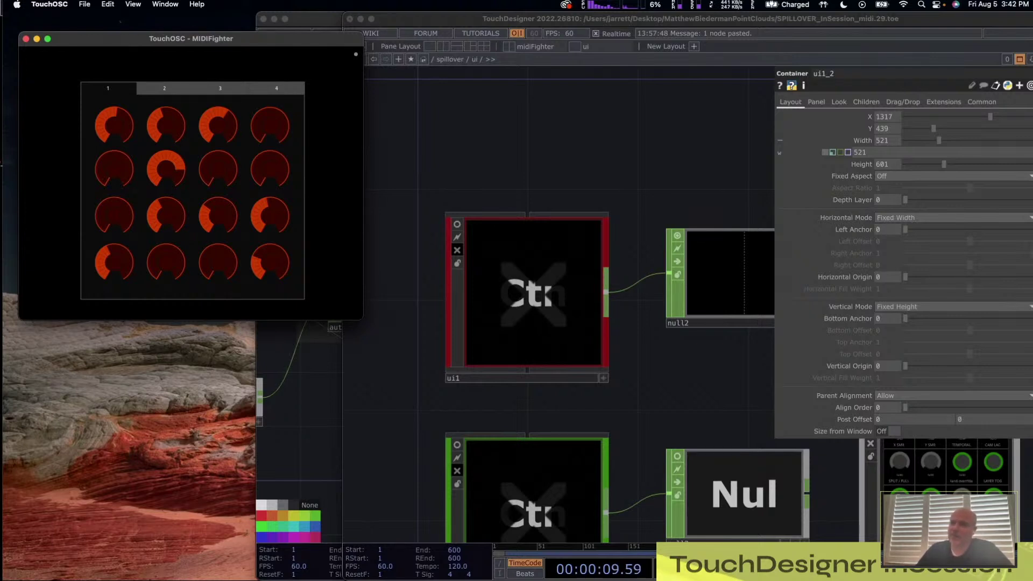
drag(105, 39, 97, 44)
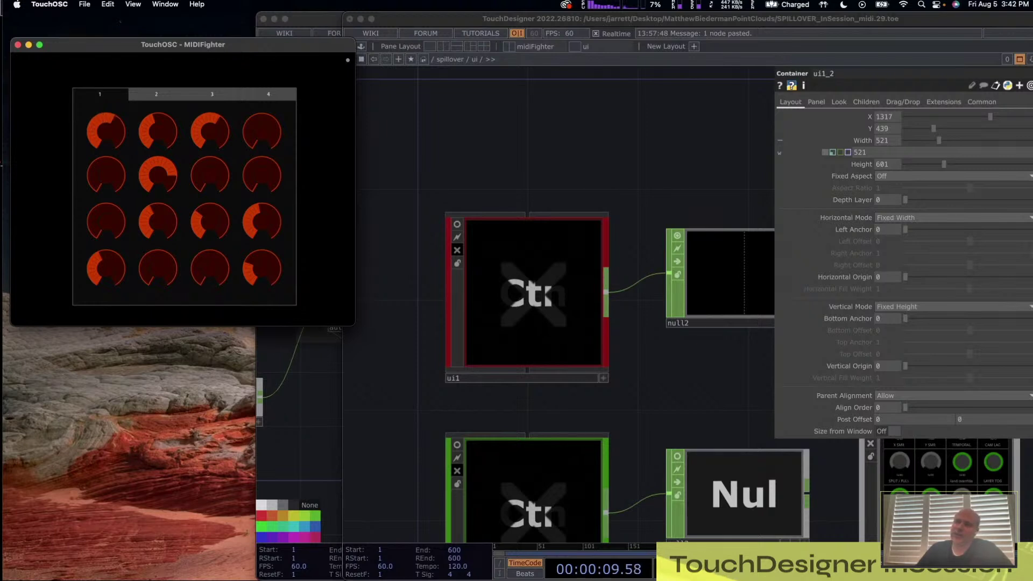
- Adjust the first radial knob on page 1 of the running MIDIFighter layout
click(106, 133)
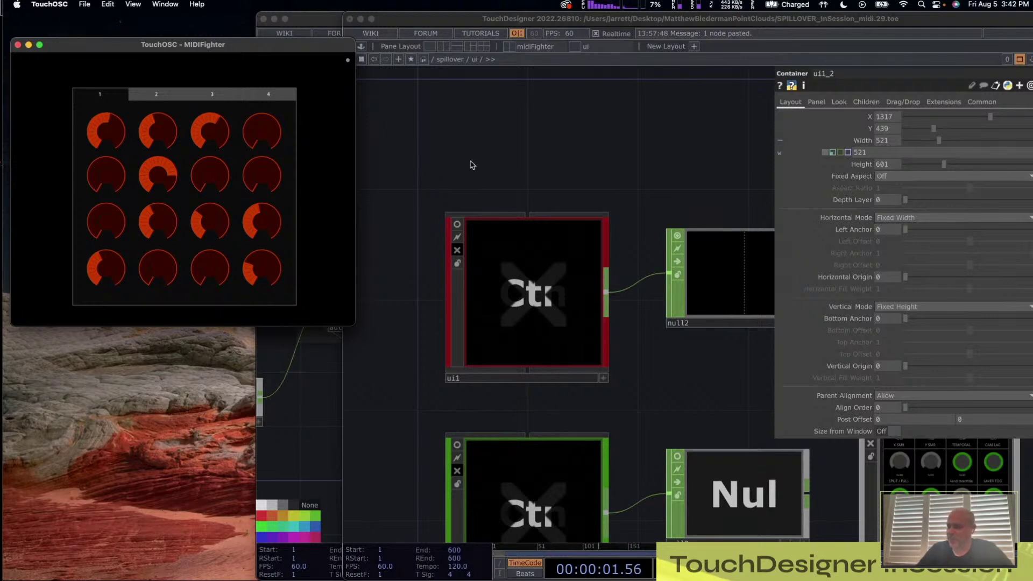
scroll(471, 164, down, 2)
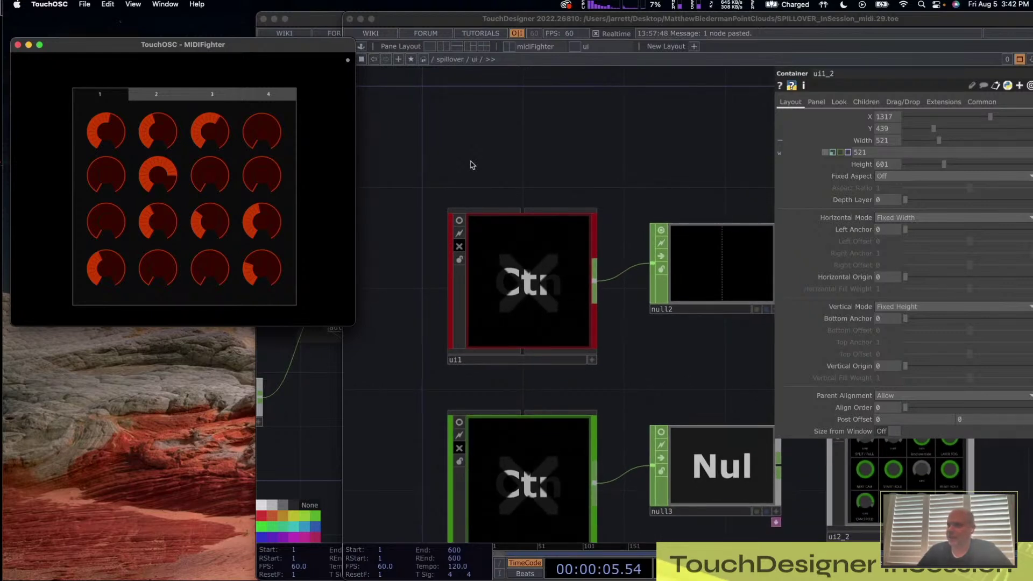
- Look over the ui network's ui1 to ui3 containers and audio chain, and return to the spillover level
scroll(367, 258, down, 5)
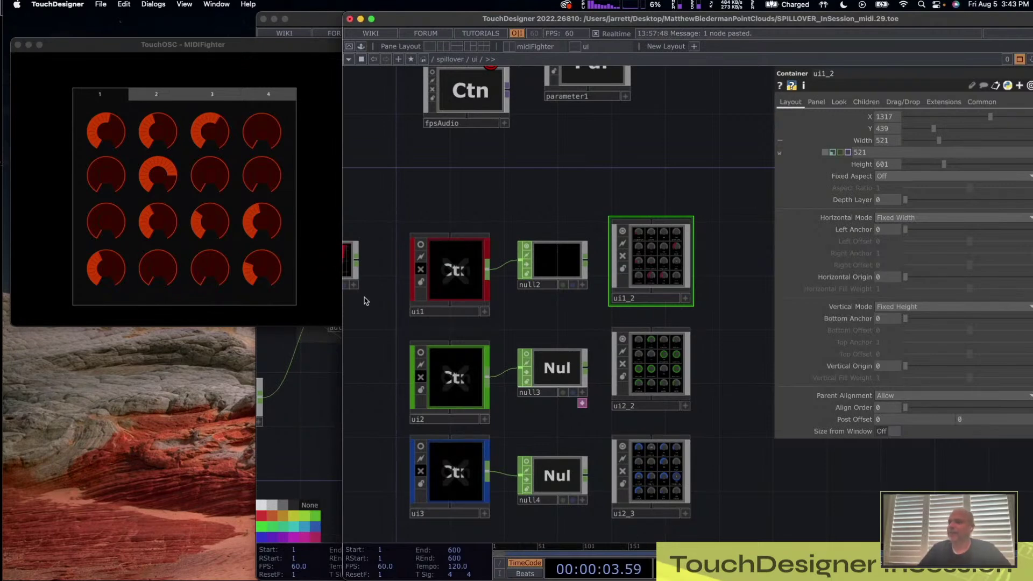
drag(467, 187, 644, 271)
scroll(644, 272, down, 2)
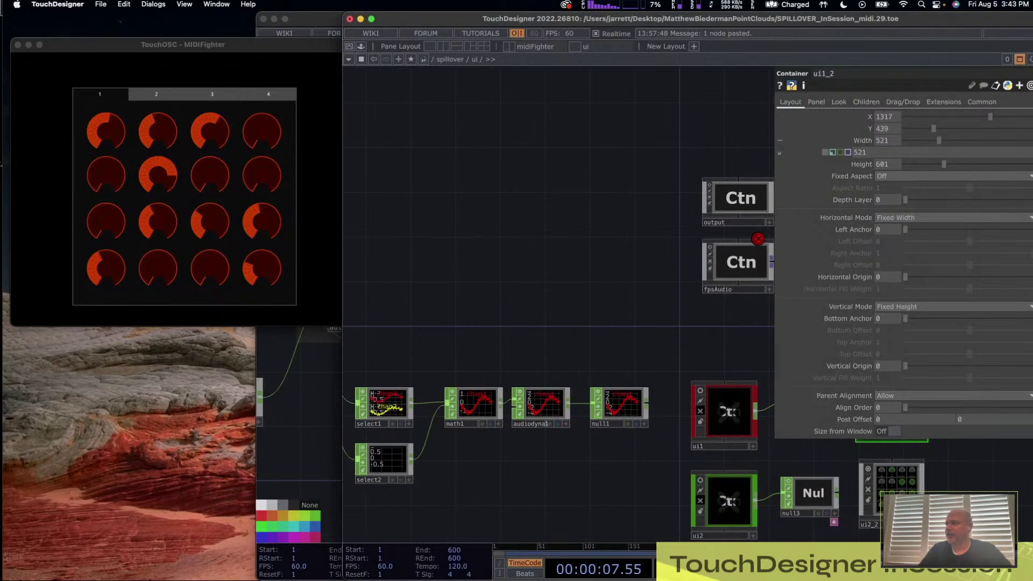
key(u)
scroll(561, 218, down, 10)
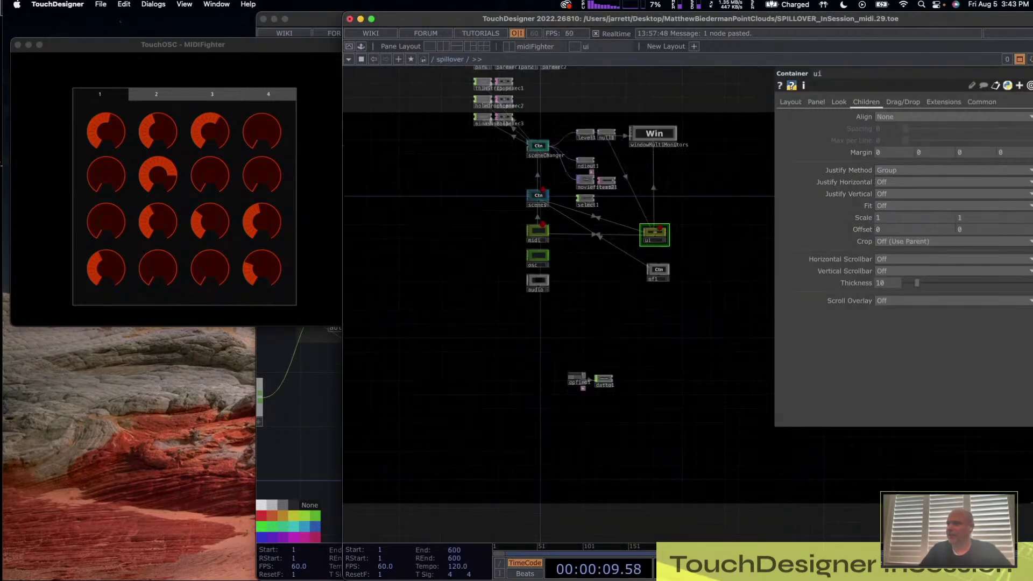
- Enter the sceneChanger container to view its replicator and scene gates, and return to the spillover network
scroll(549, 173, up, 8)
key(i)
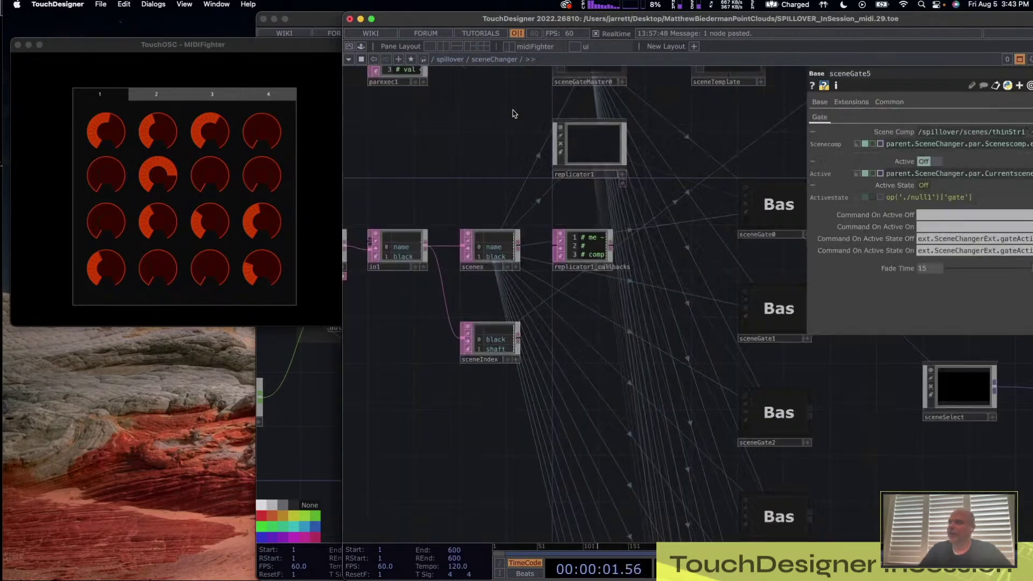
scroll(580, 276, down, 8)
key(u)
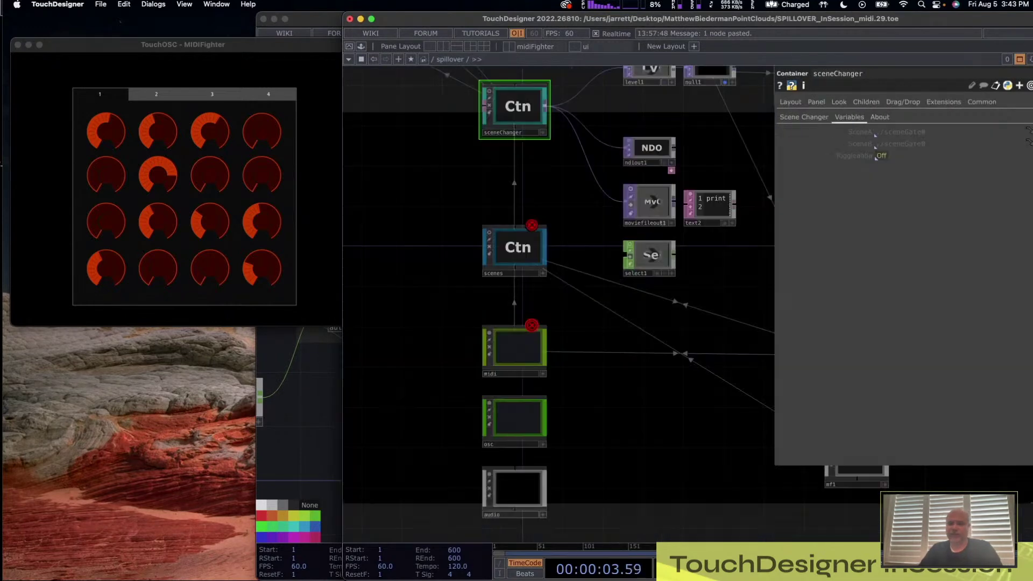
- Enter the shaft scene inside the scenes container and inspect par1's Knob1 parameter and the camSpeed chain it feeds
key(i)
scroll(512, 301, up, 6)
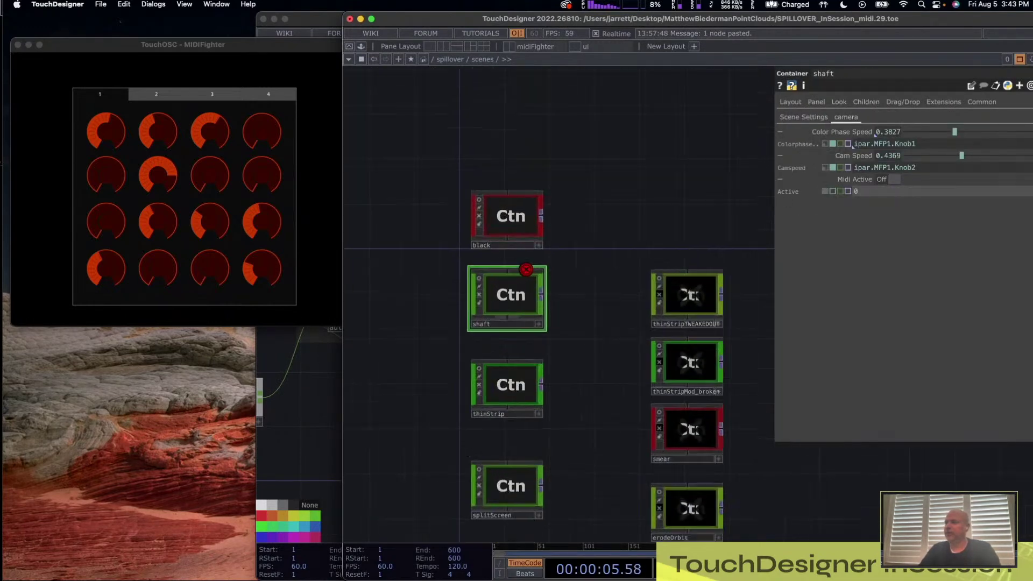
key(i)
scroll(511, 301, down, 5)
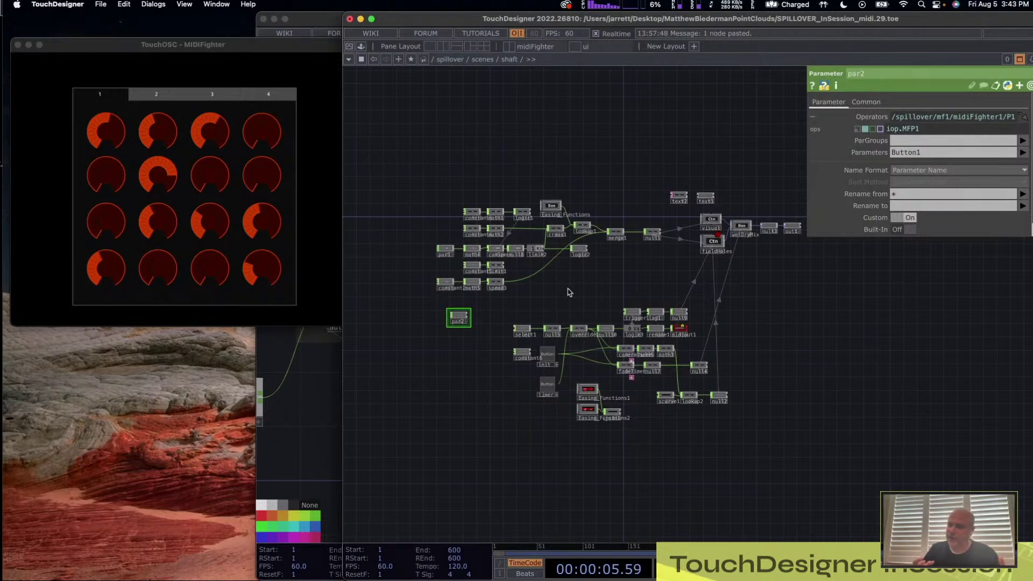
click(445, 249)
scroll(445, 249, up, 5)
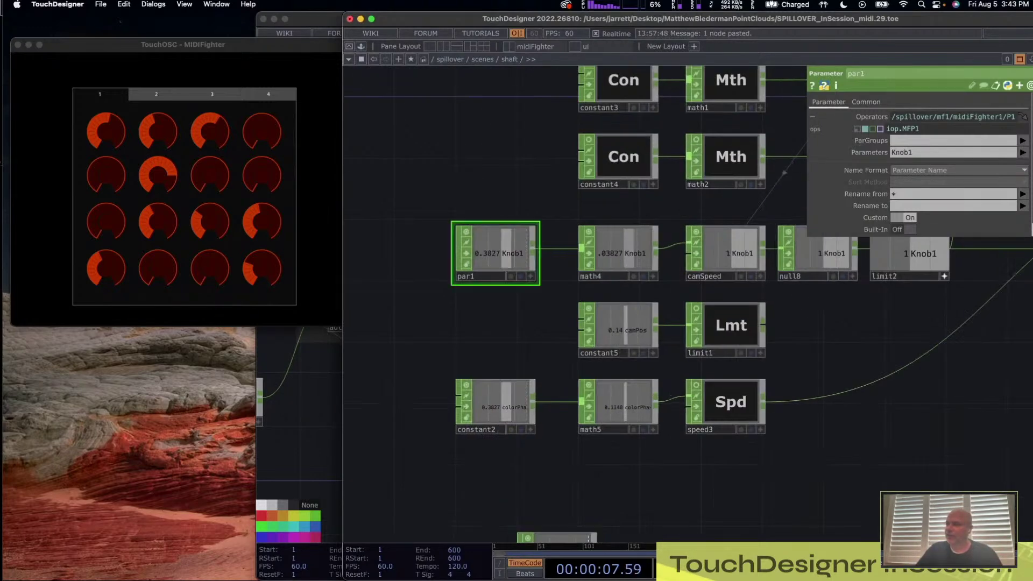
scroll(464, 307, down, 5)
scroll(543, 246, up, 8)
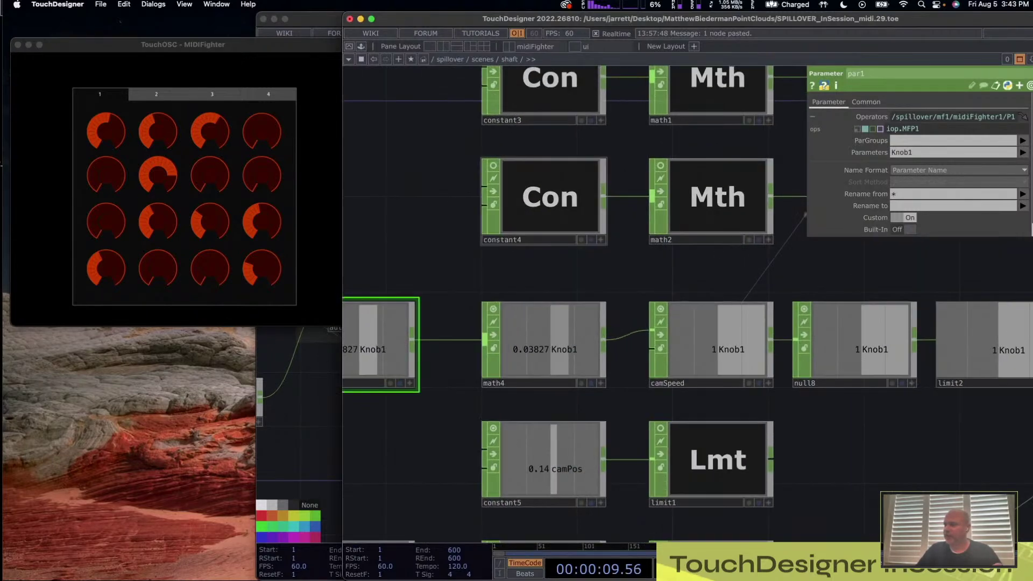
- Leave the shaft scene, look over the scene containers and return to the spillover network
scroll(462, 264, down, 5)
scroll(462, 264, down, 3)
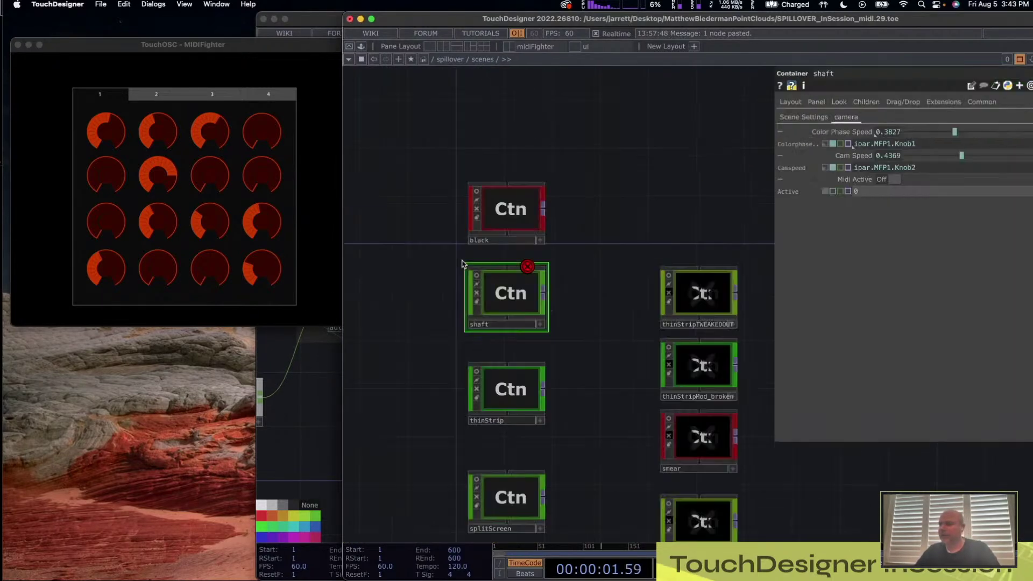
scroll(462, 263, down, 2)
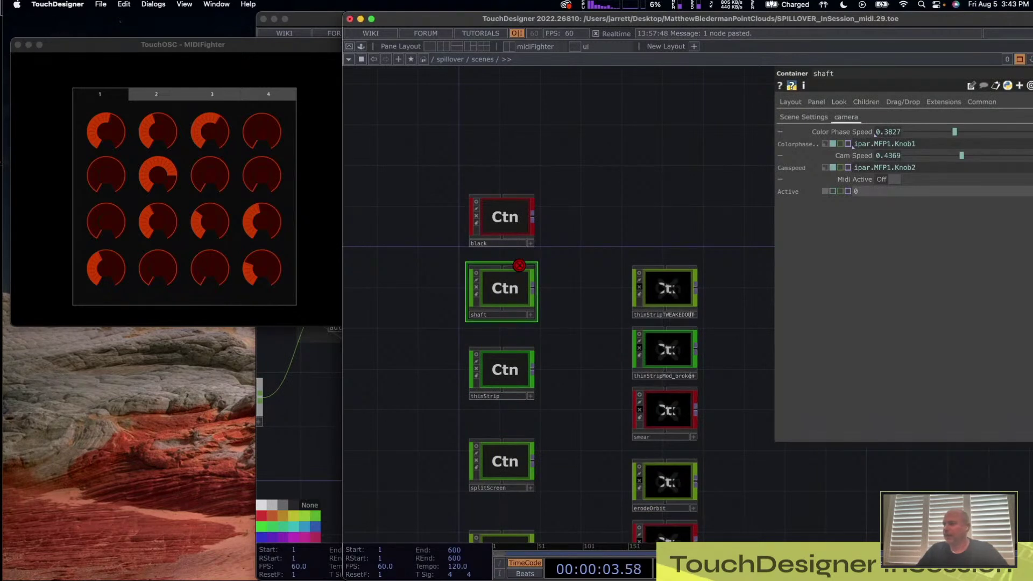
drag(562, 379, 573, 289)
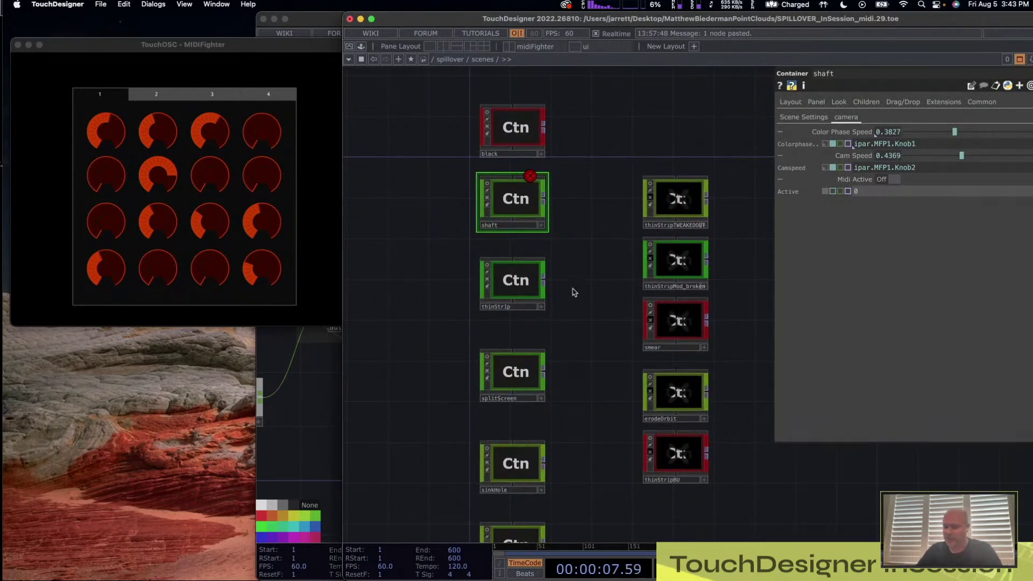
scroll(573, 292, down, 1)
key(u)
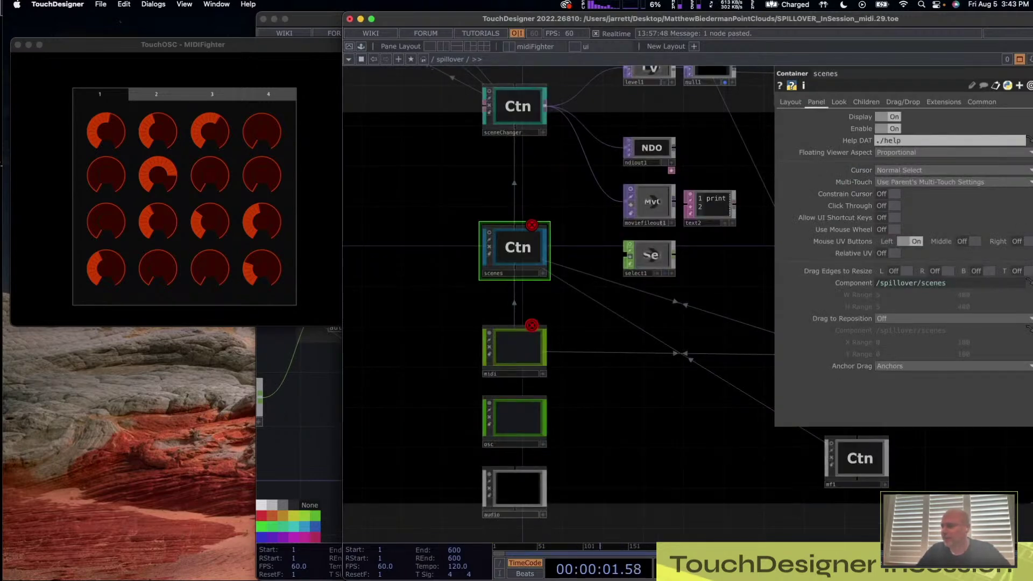
- Switch to the MIDIFighter-2022.730 project, enter midiFighter1 and examine the knob panel of its midiFighter container up close
key(super+Tab)
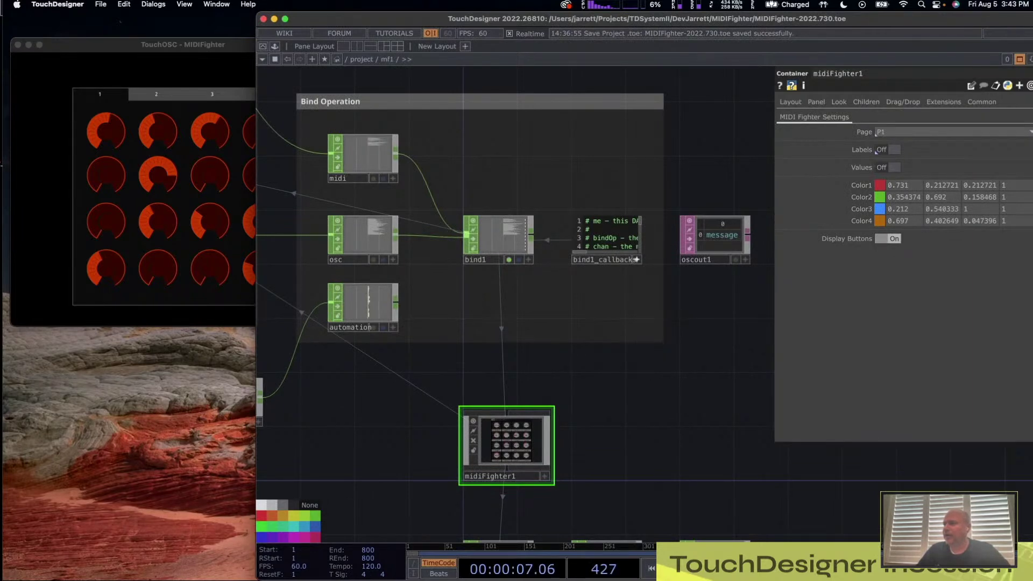
drag(605, 417, 605, 297)
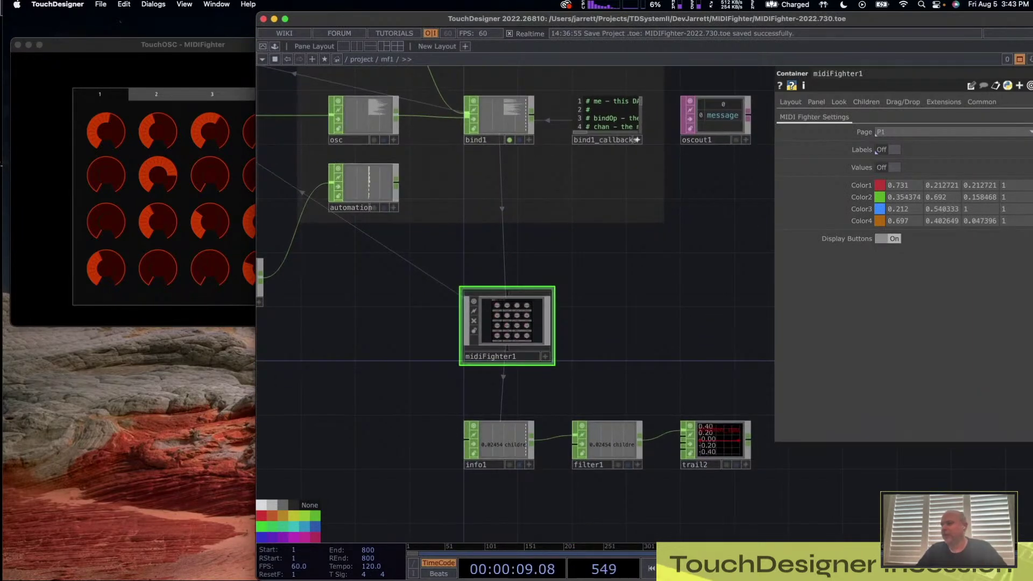
scroll(514, 331, up, 5)
scroll(514, 334, up, 3)
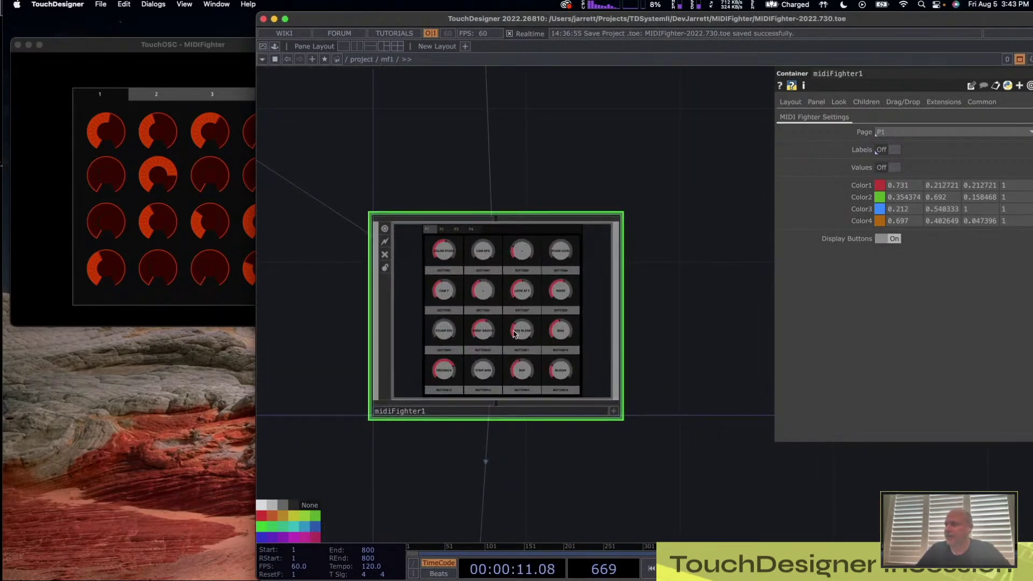
scroll(514, 334, up, 3)
scroll(514, 334, down, 6)
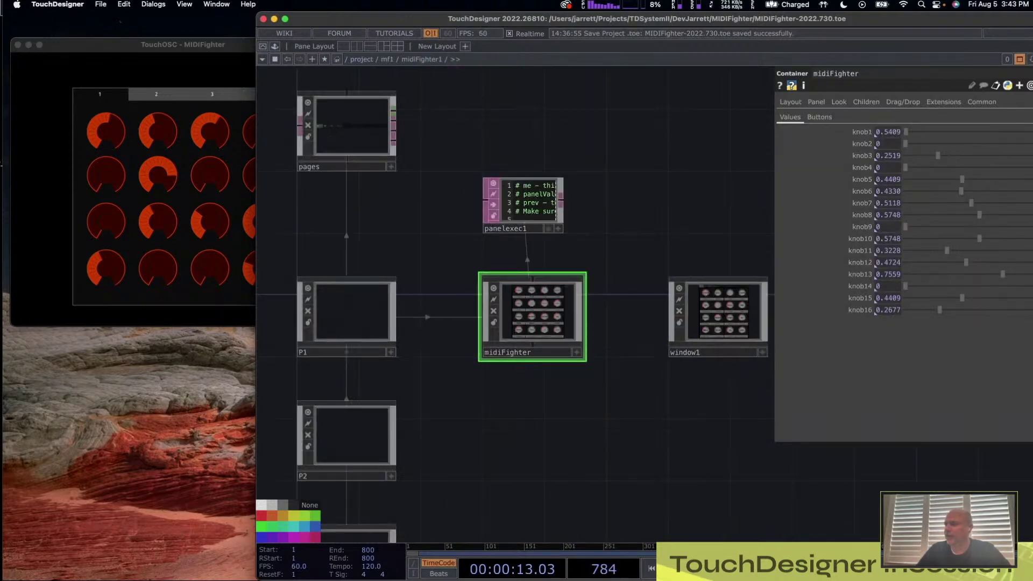
scroll(537, 329, up, 6)
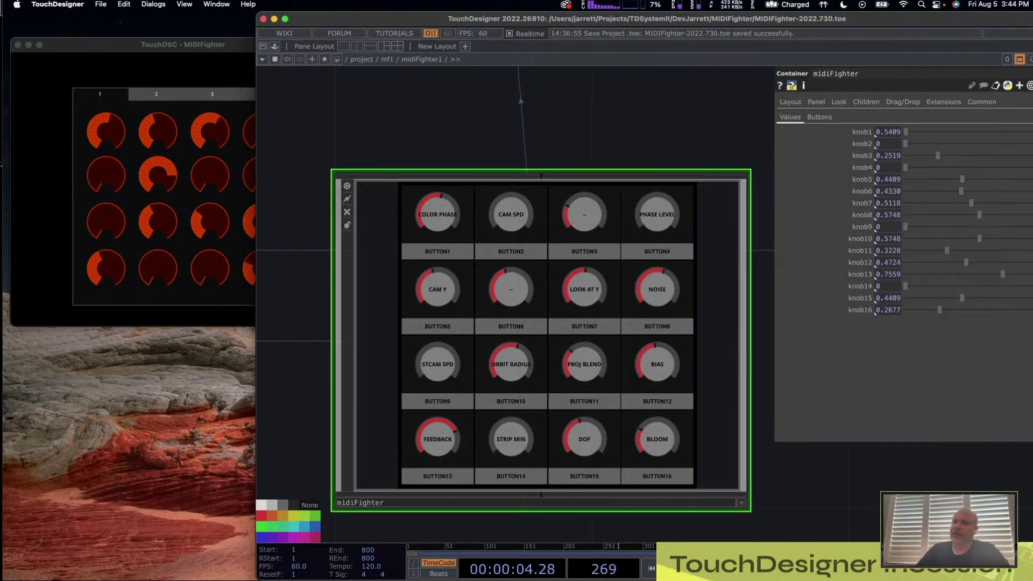
- Turn the first radial knob on page 1 of the TouchOSC layout, bringing knob1 to about 0.449
click(107, 135)
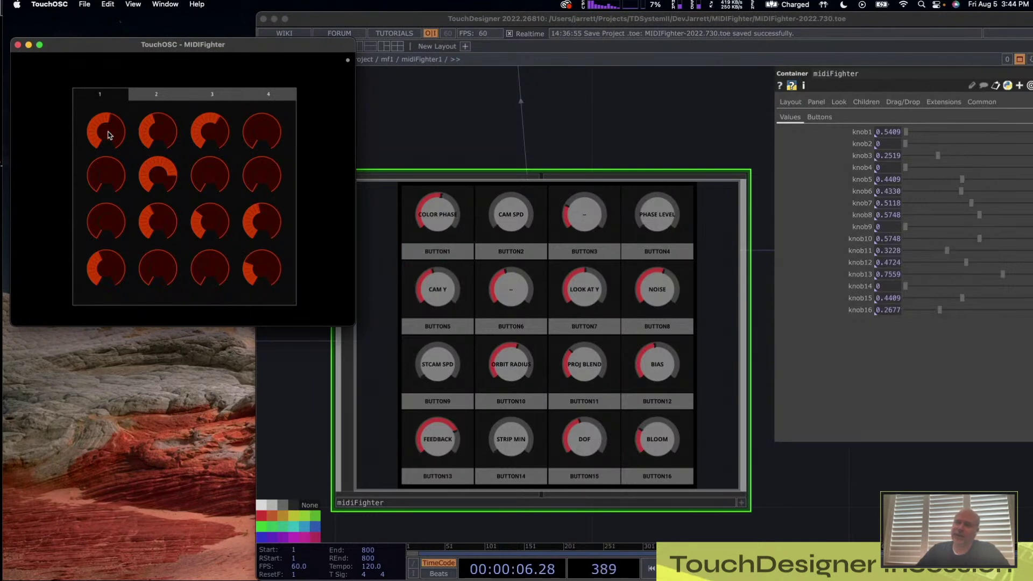
drag(108, 131, 105, 130)
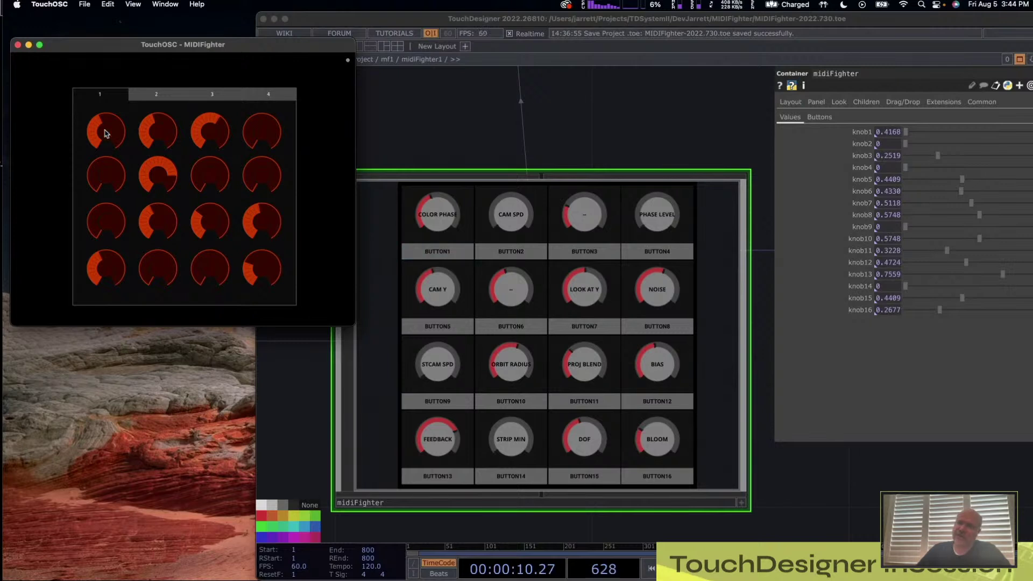
click(106, 134)
click(106, 134)
click(106, 133)
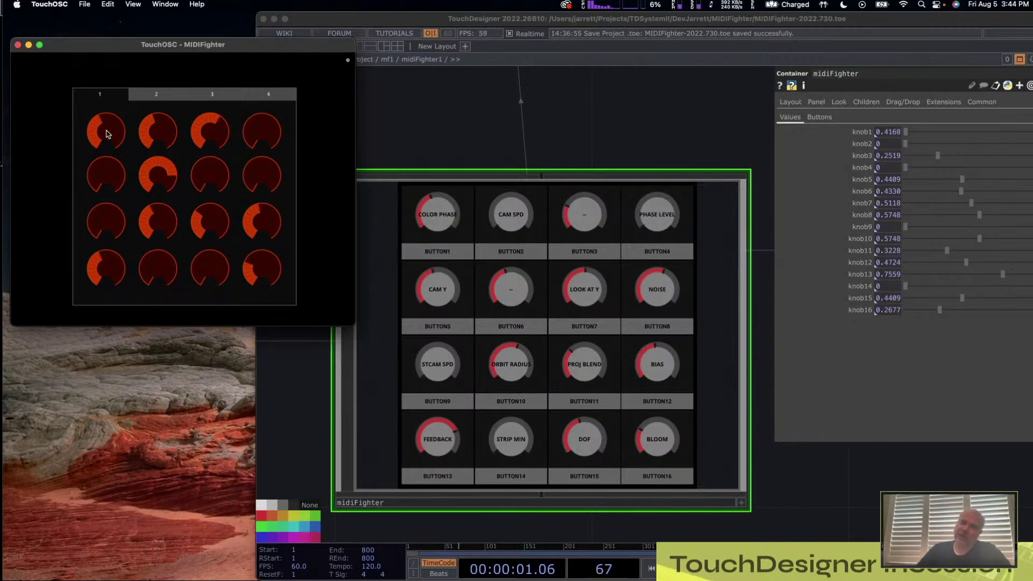
drag(107, 134, 106, 131)
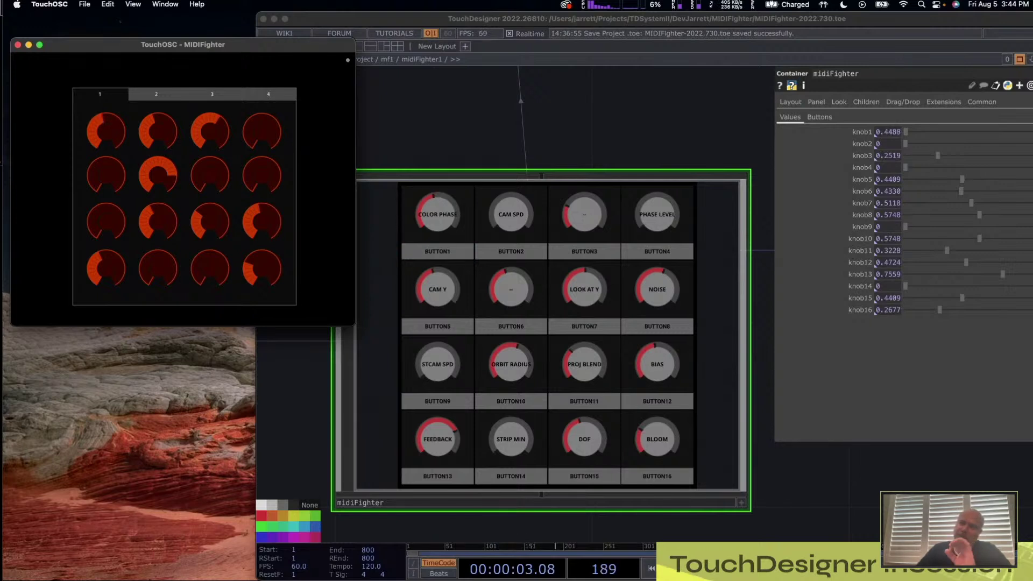
click(106, 132)
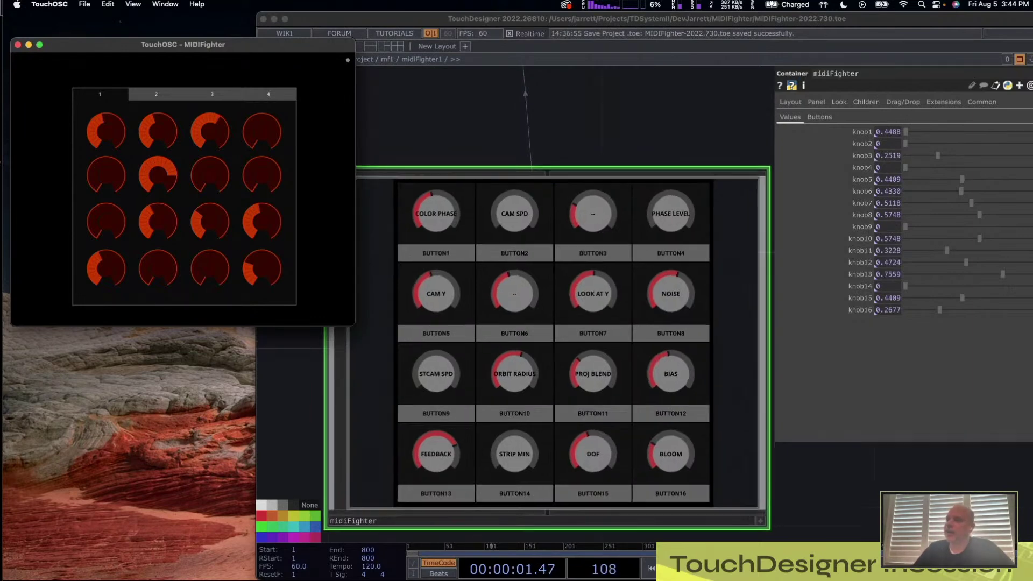
- Return to TouchDesigner and view the containers, knobs and buttons inside the midiFighter container, then go back up to midiFighter1
scroll(459, 224, up, 3)
scroll(445, 226, down, 4)
scroll(445, 226, up, 3)
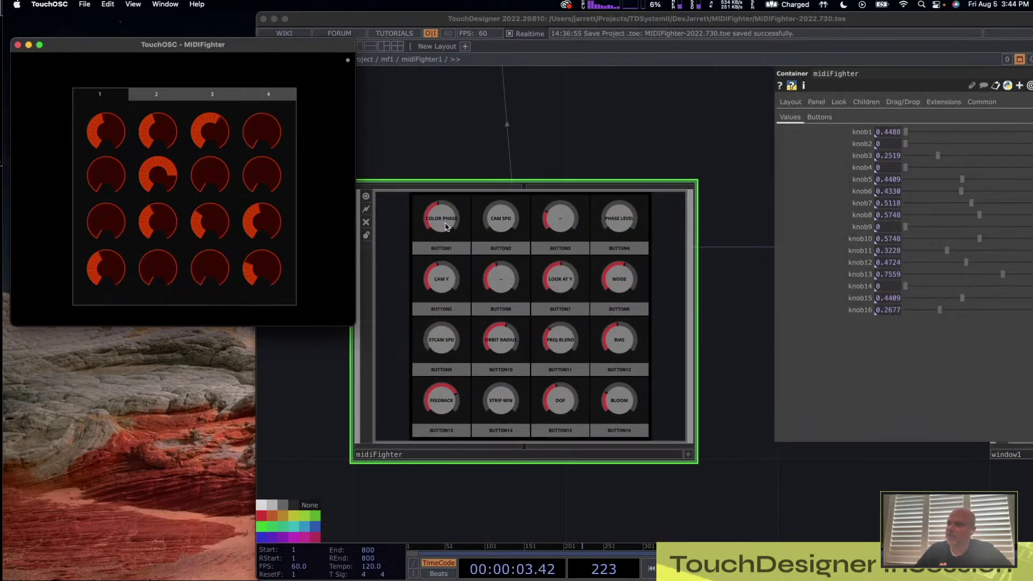
click(446, 226)
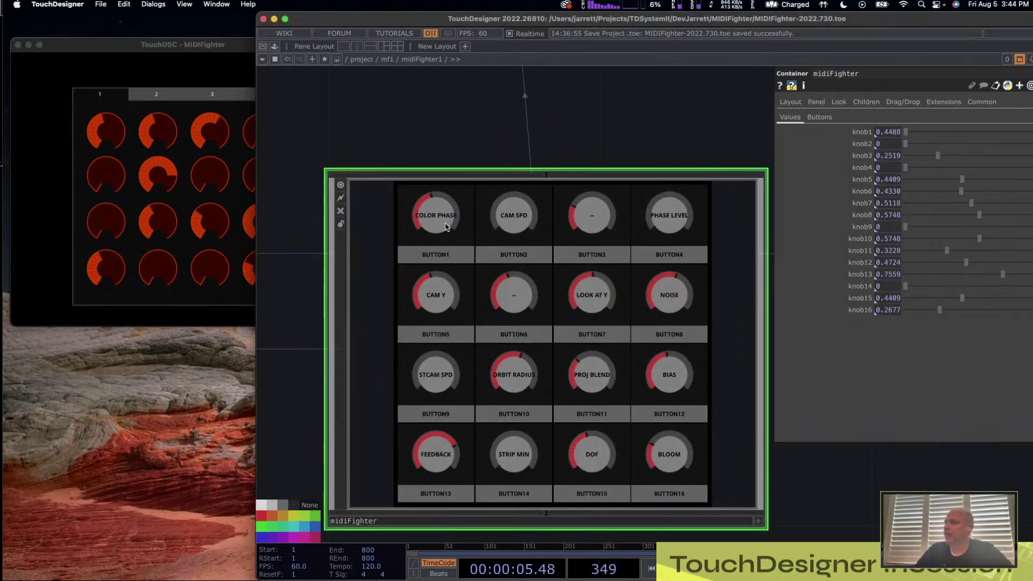
scroll(445, 226, up, 4)
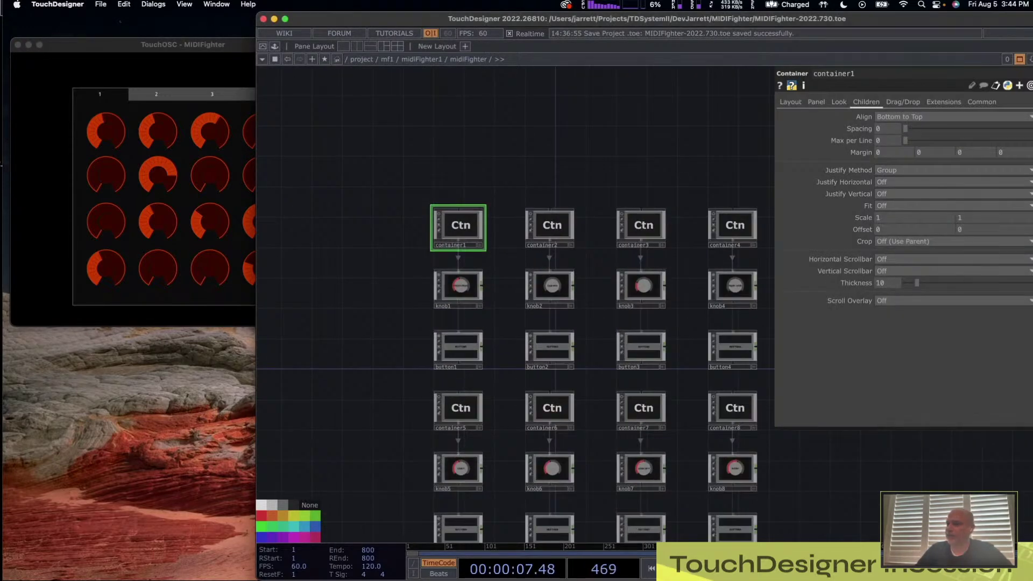
scroll(445, 226, down, 5)
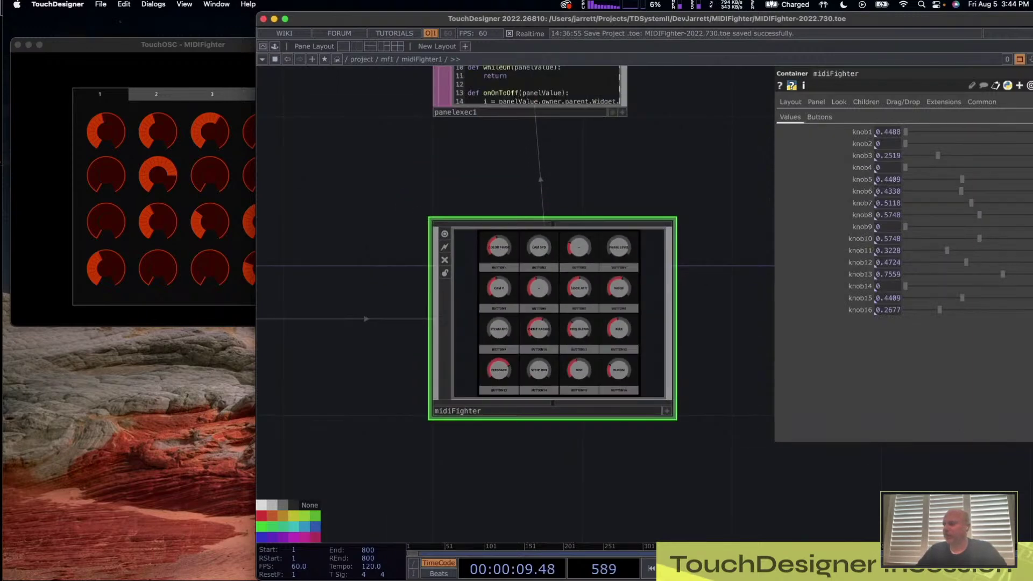
- View the midiFighter panel in its own window, turn the COLOR PHASE knob to about 0.44 and close the window
right_click(569, 206)
click(580, 266)
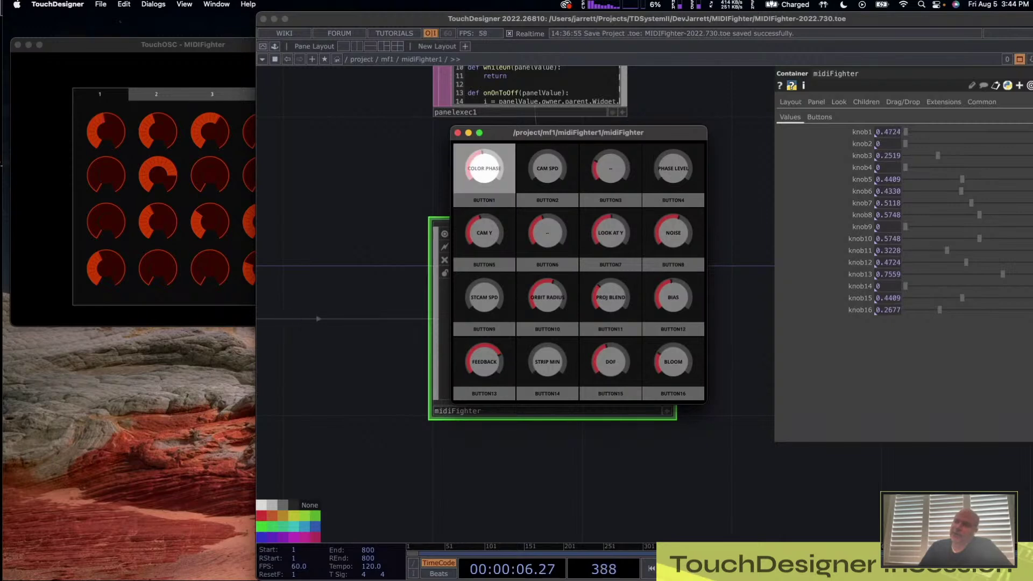
click(458, 133)
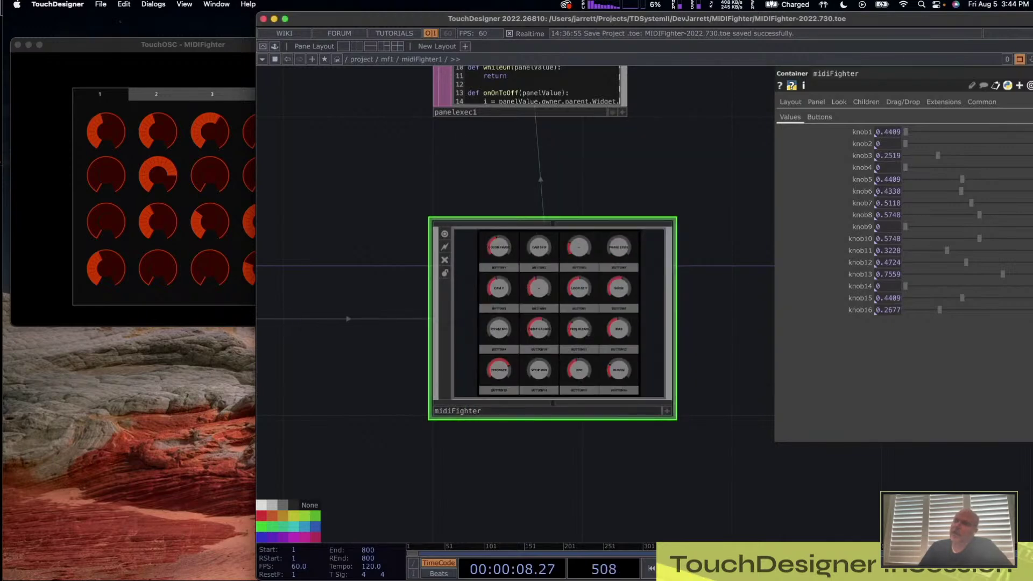
- Enter the midiFighter container, view container1 in its own window, lower its COLOR PHASE knob and close the window
key(i)
right_click(464, 226)
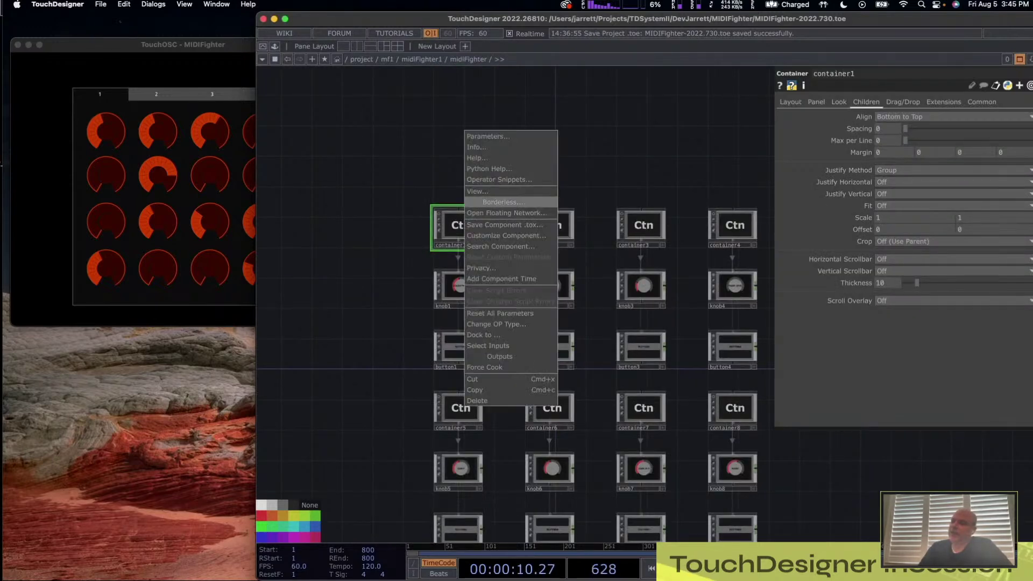
click(504, 202)
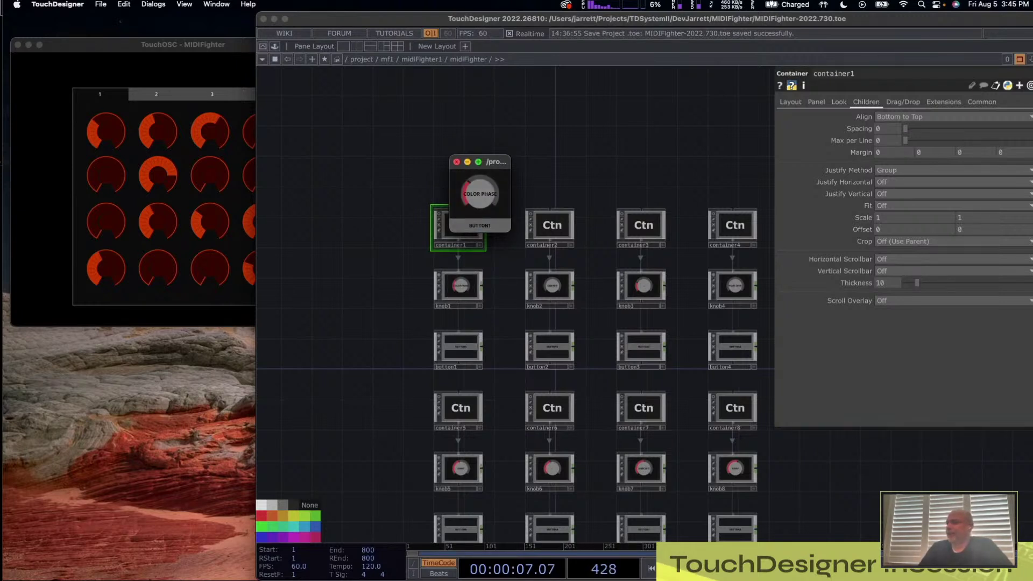
click(457, 162)
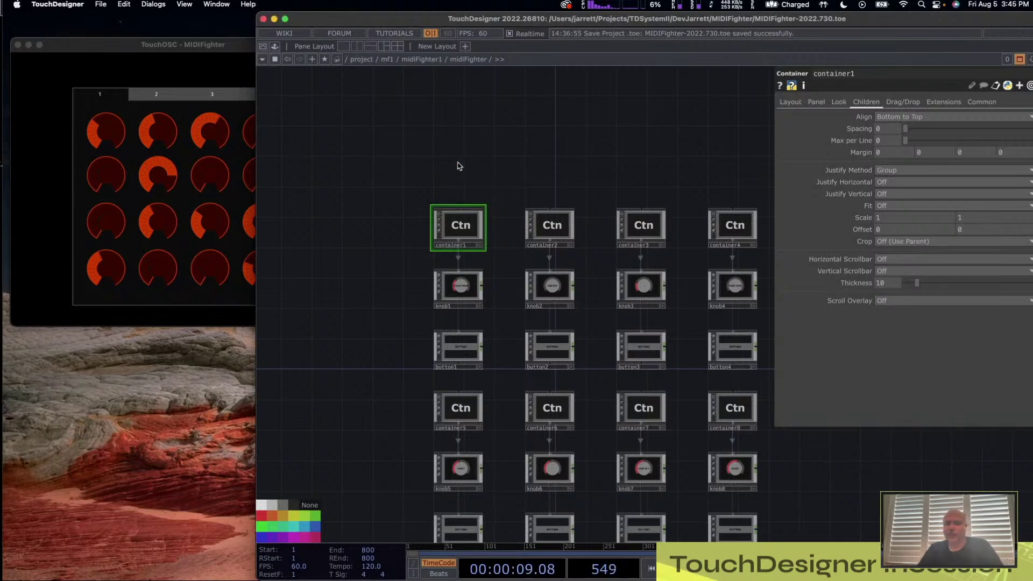
- Leave the midiFighter network, switch back to the SPILLOVER_InSession_midi.29 project and enter its ui container for an overview
key(u)
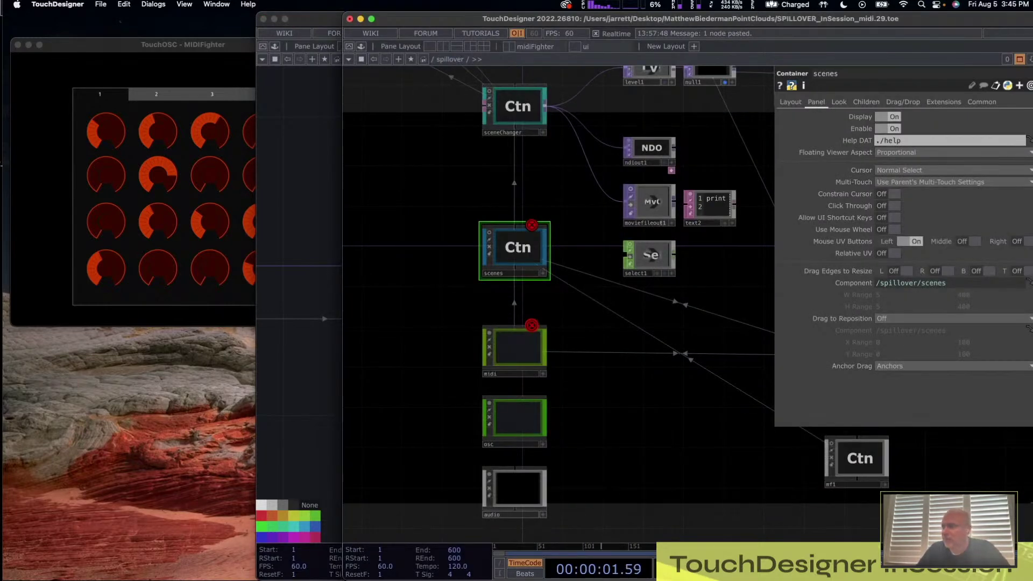
drag(710, 430, 393, 414)
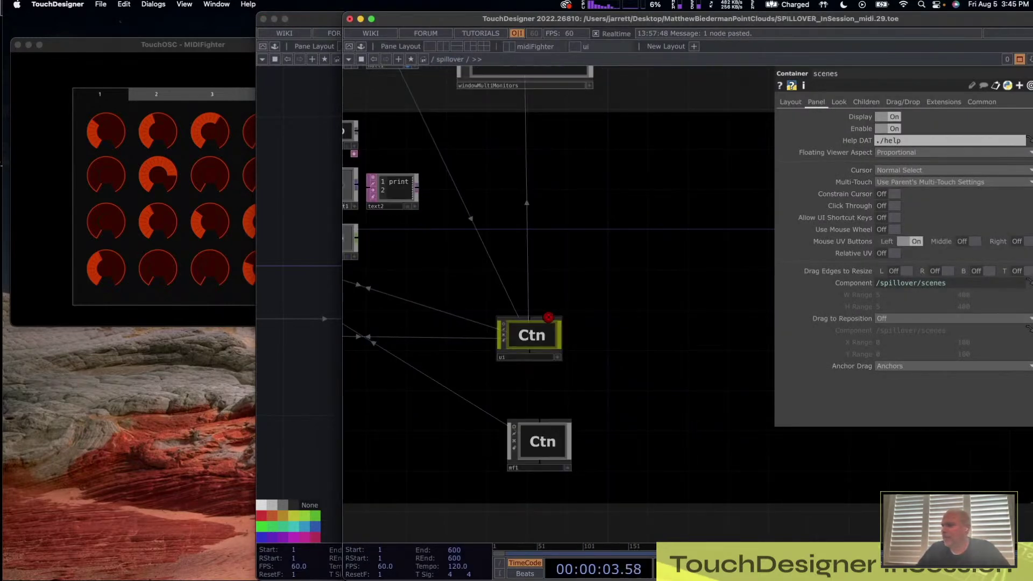
double_click(526, 336)
scroll(476, 289, down, 8)
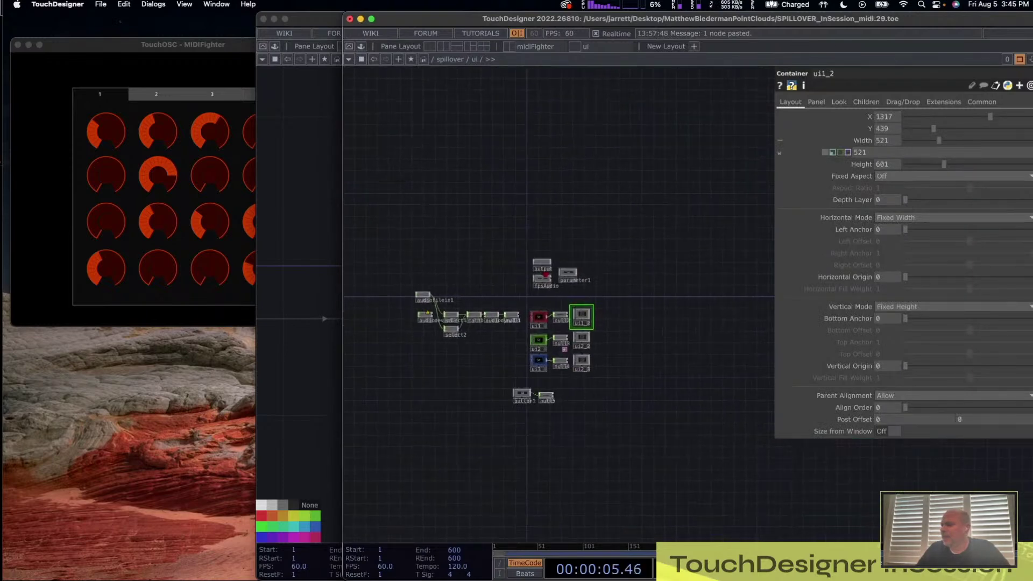
- Enter the ui1_2 container to view its select, switch and knob operators, then return to the ui network
scroll(613, 328, up, 10)
key(i)
scroll(411, 302, down, 1)
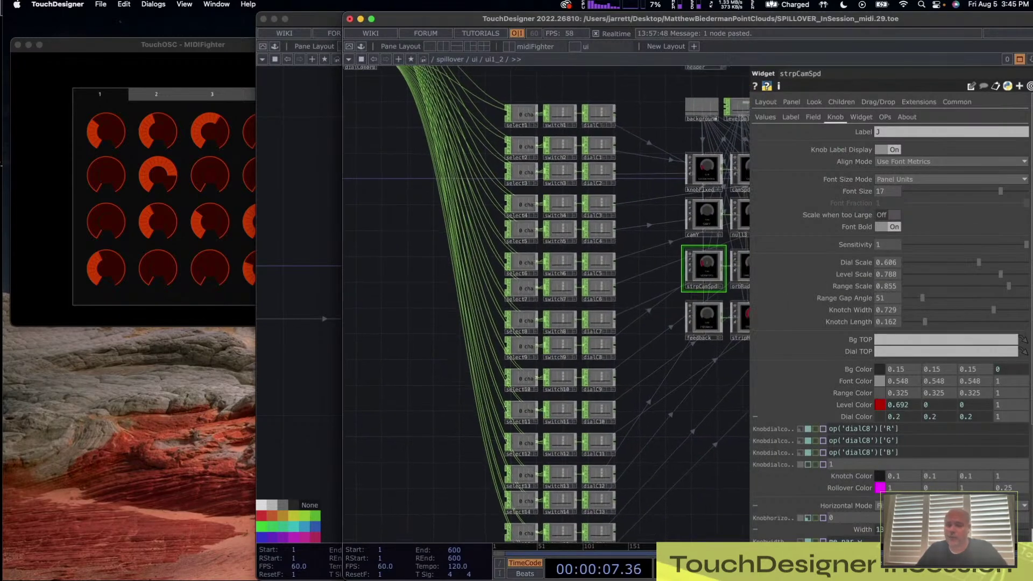
key(u)
drag(355, 334, 414, 280)
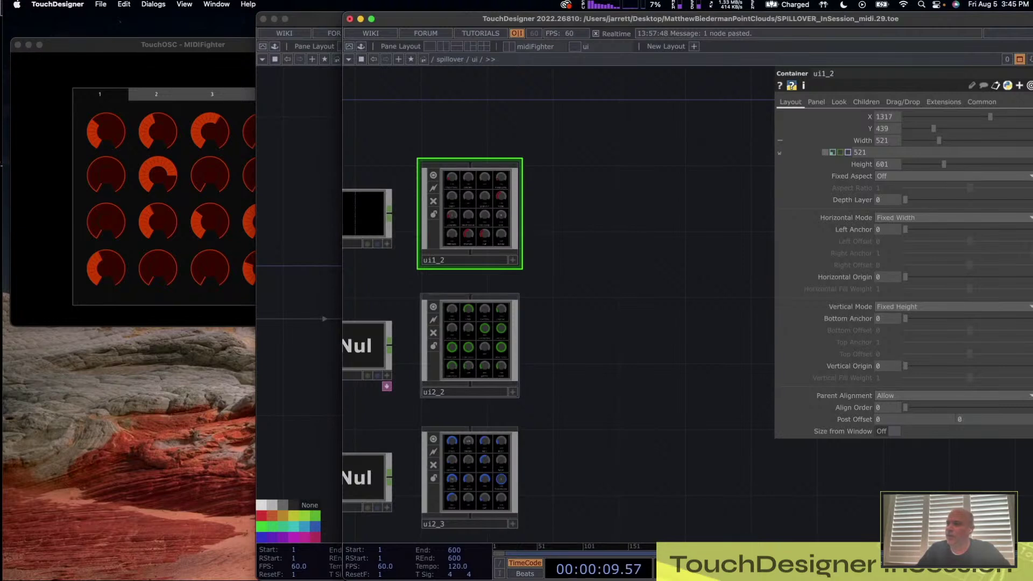
- Examine the ui1_2, ui2_2 and ui2_3 knob containers, selecting ui2_3, and view them alongside the rest of the ui network
right_drag(575, 321, 492, 366)
click(444, 506)
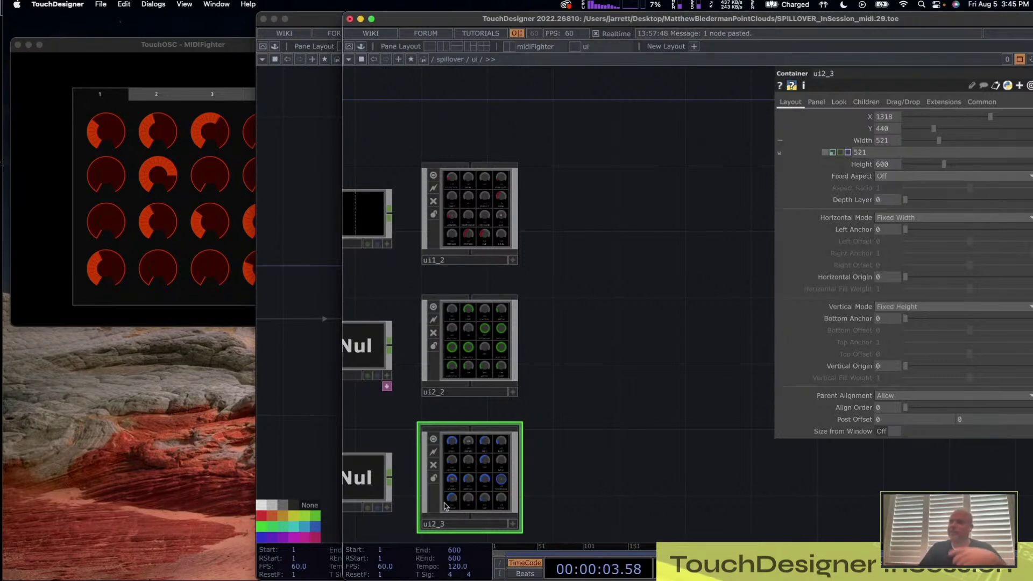
key(h)
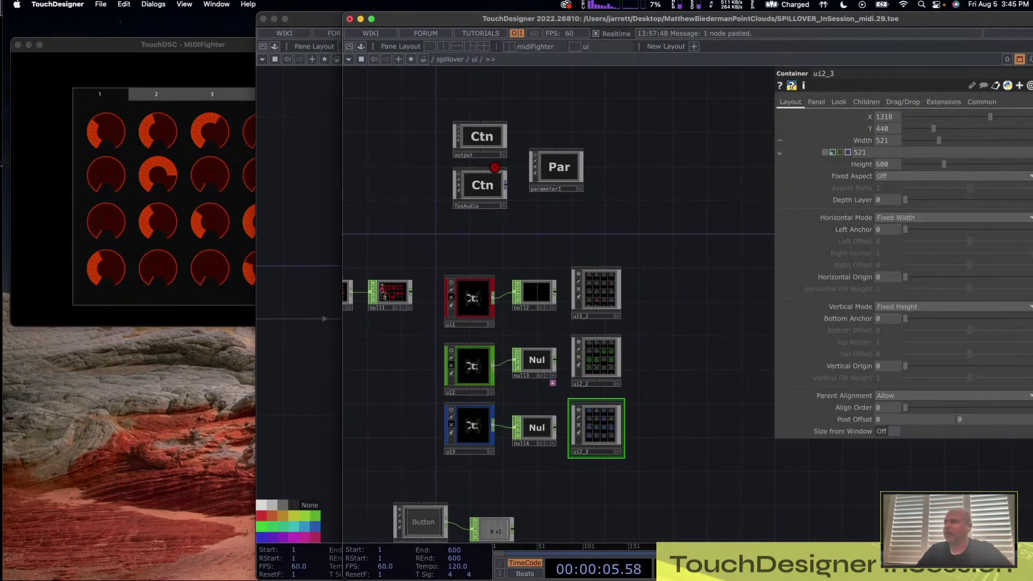
scroll(651, 304, up, 5)
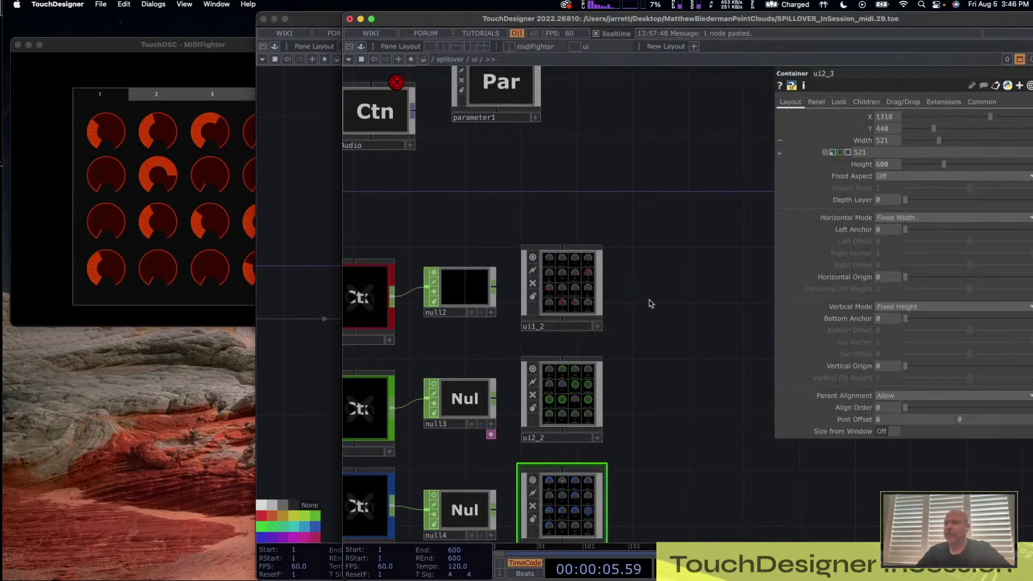
scroll(651, 304, down, 2)
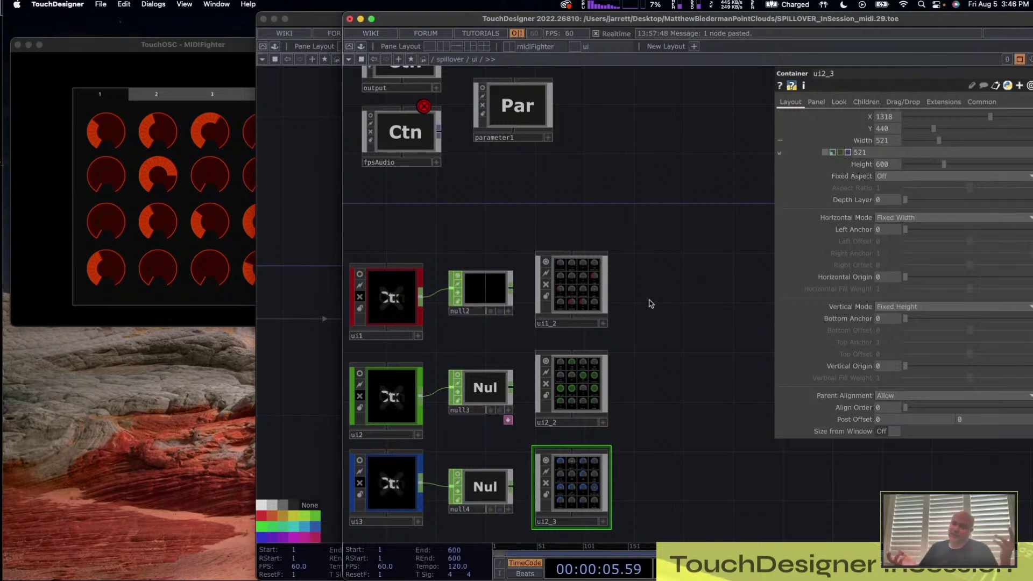
scroll(648, 302, down, 4)
scroll(649, 301, up, 4)
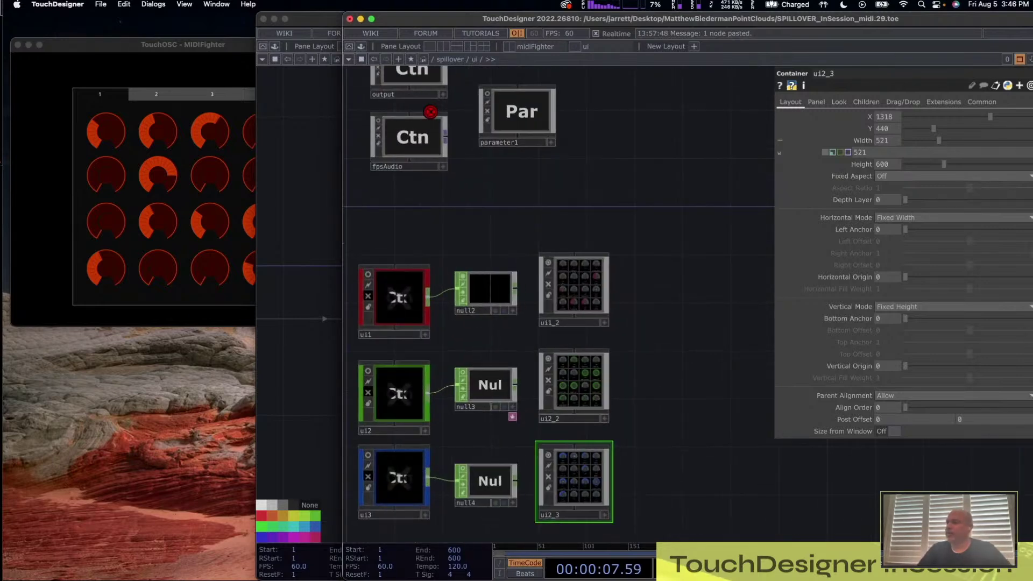
- Enter the ui1_2 container and inspect how its knob outputs feed the named channels of merge1 and null1
click(576, 302)
scroll(577, 303, up, 1)
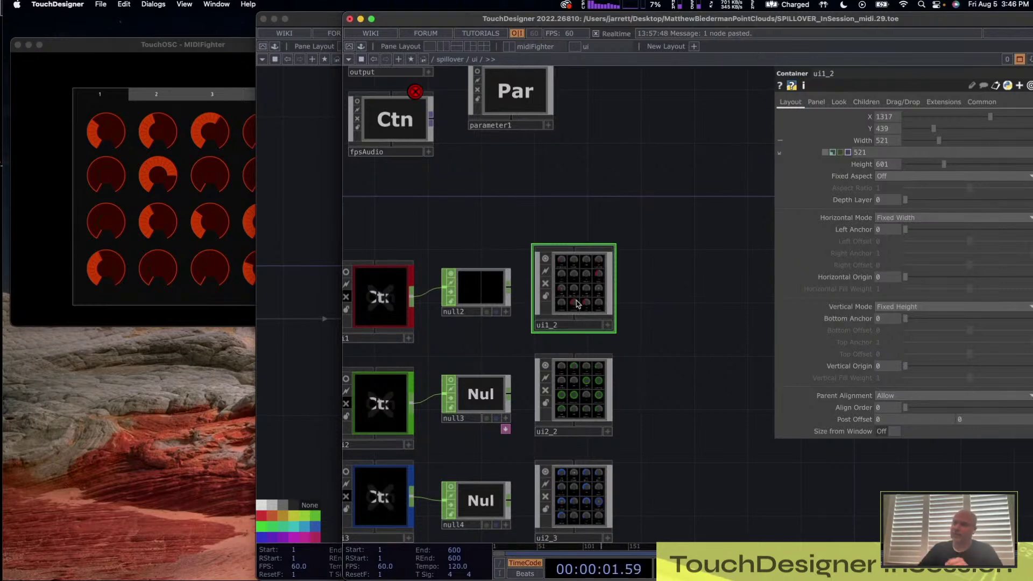
scroll(575, 303, up, 2)
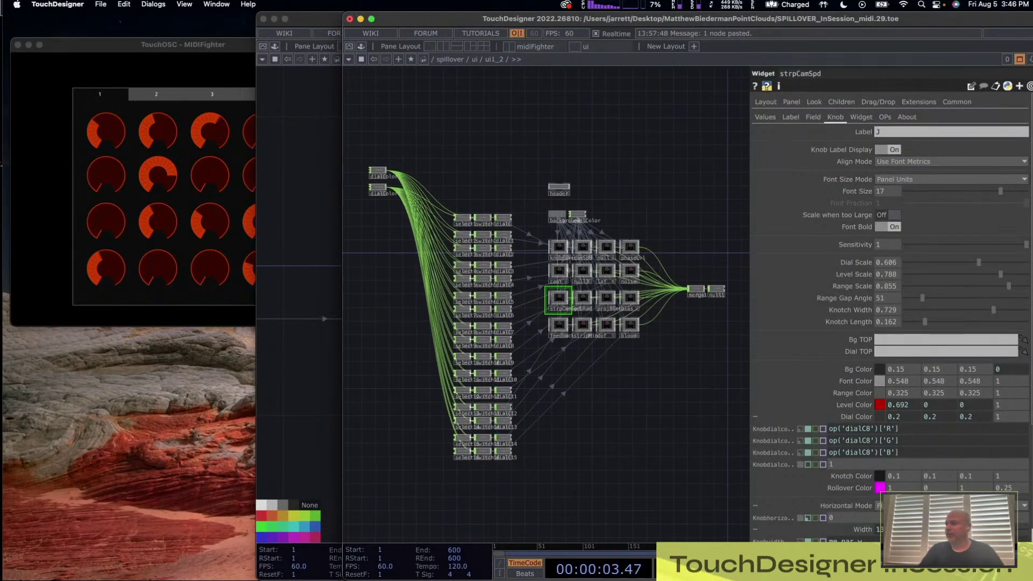
scroll(694, 291, up, 5)
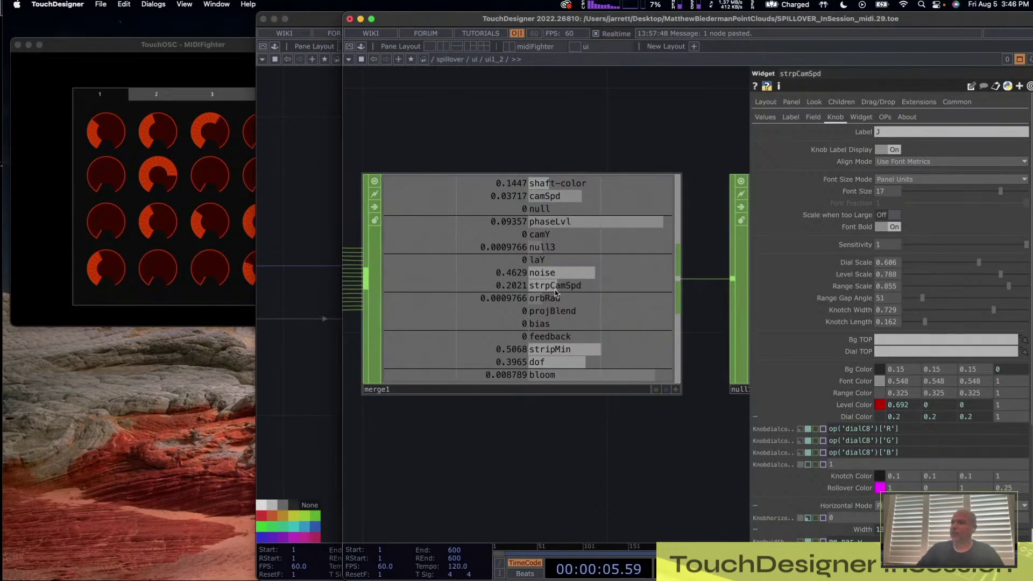
scroll(556, 294, down, 2)
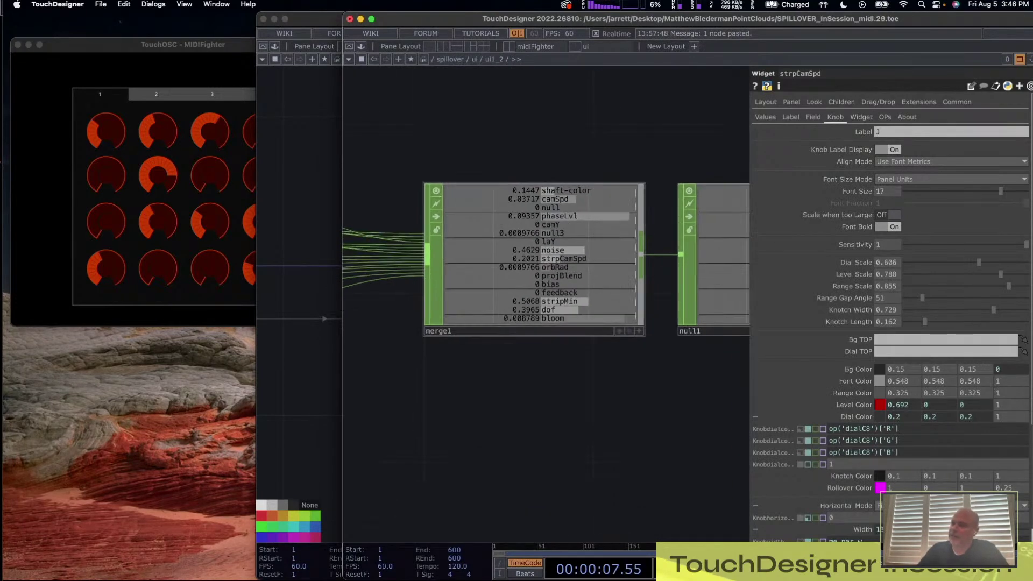
scroll(568, 218, down, 4)
drag(549, 188, 732, 366)
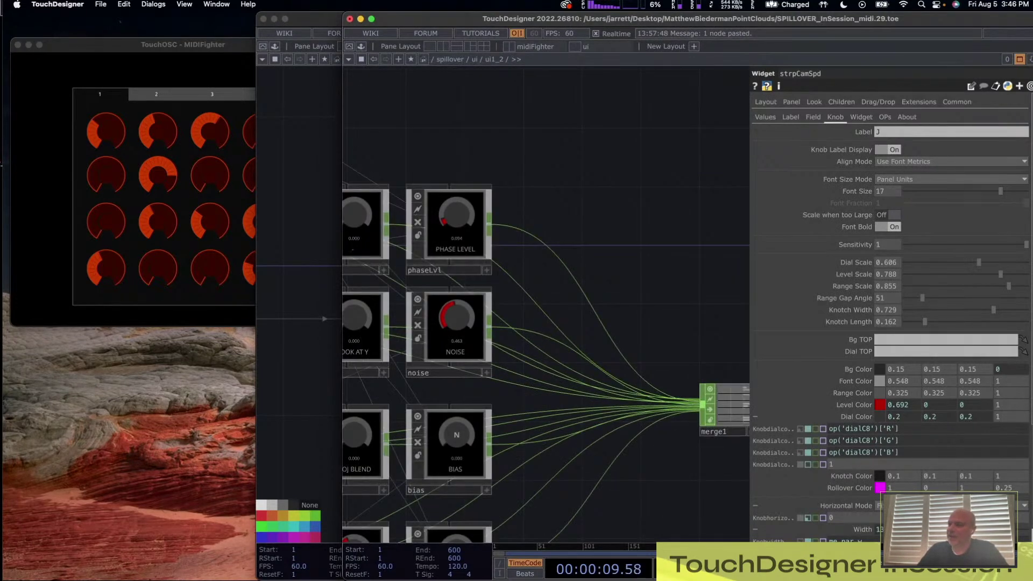
drag(646, 320, 401, 266)
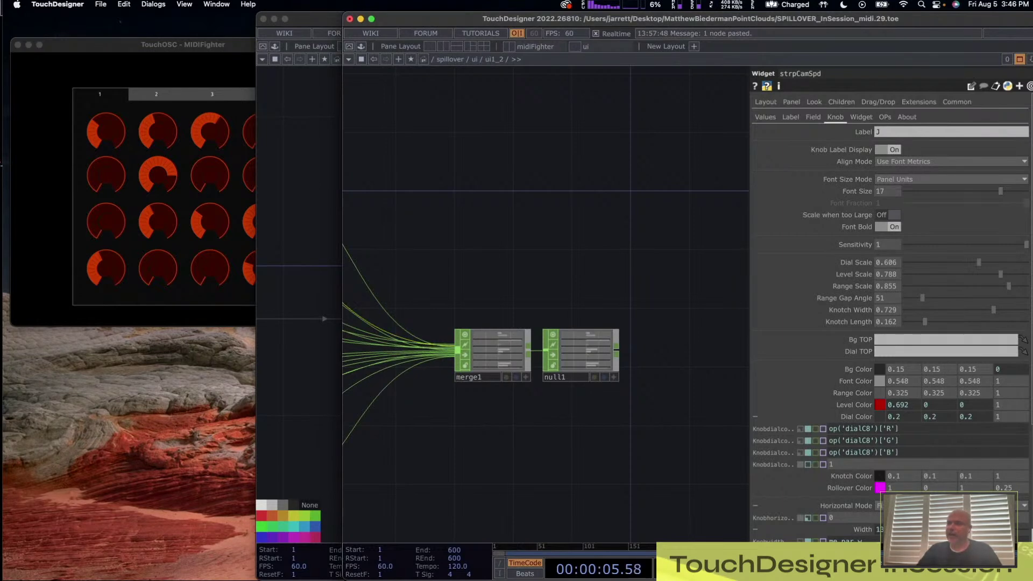
- Examine the knob widgets in ui1_2 and display the Value 0 binding of the null knob
key(h)
scroll(591, 280, up, 8)
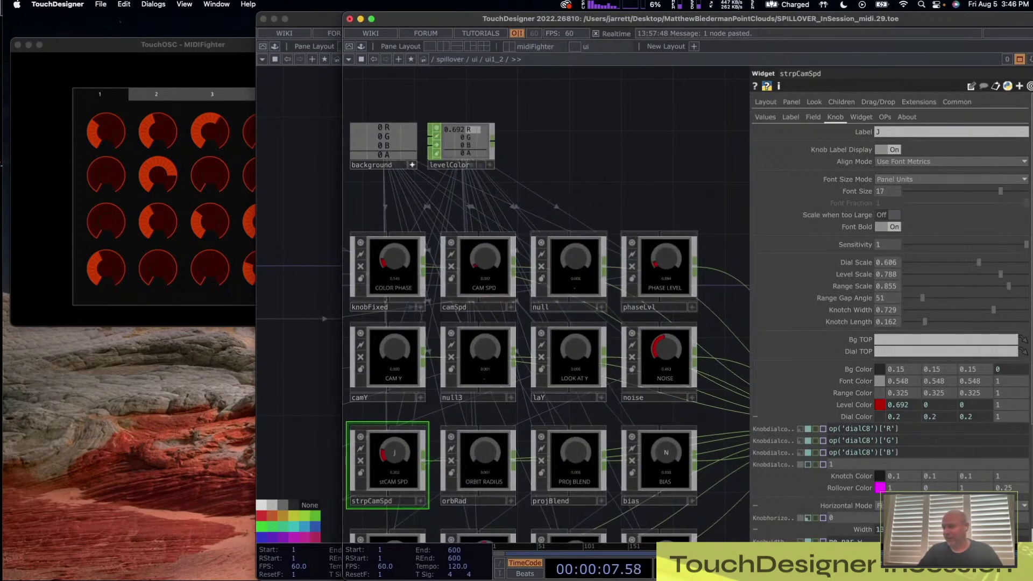
scroll(606, 269, up, 4)
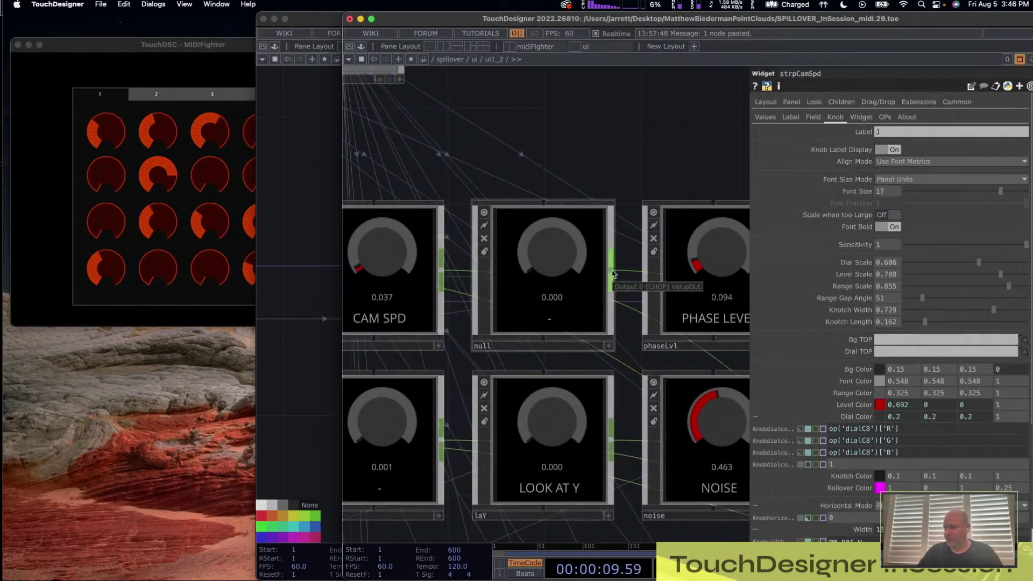
scroll(614, 274, down, 8)
click(519, 269)
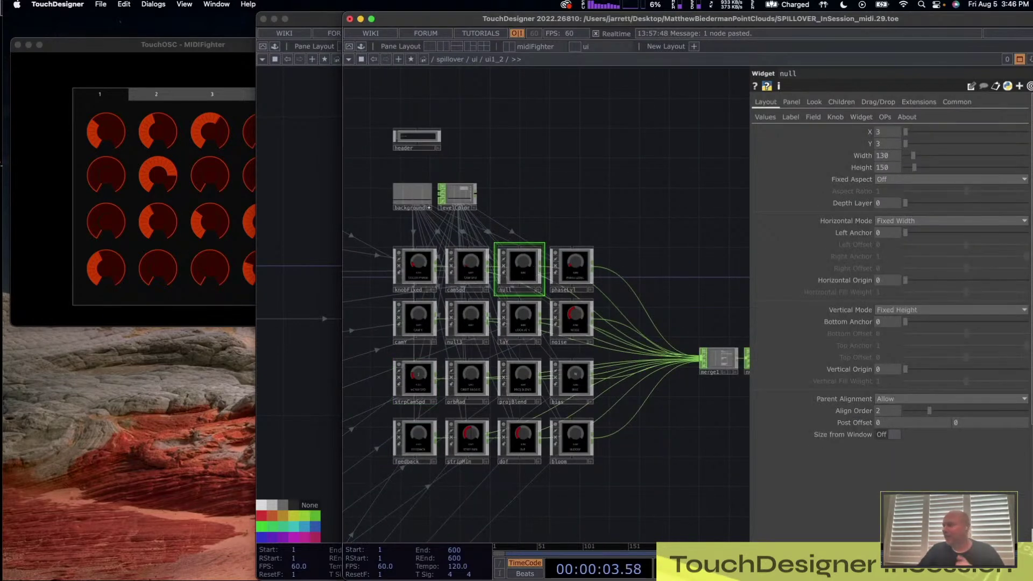
click(760, 118)
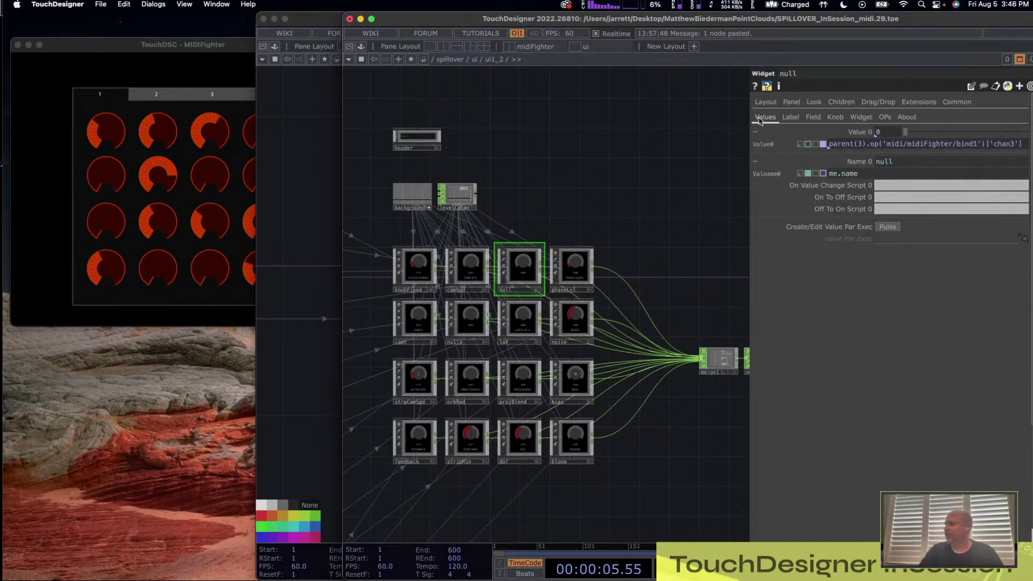
mouse_move(877, 134)
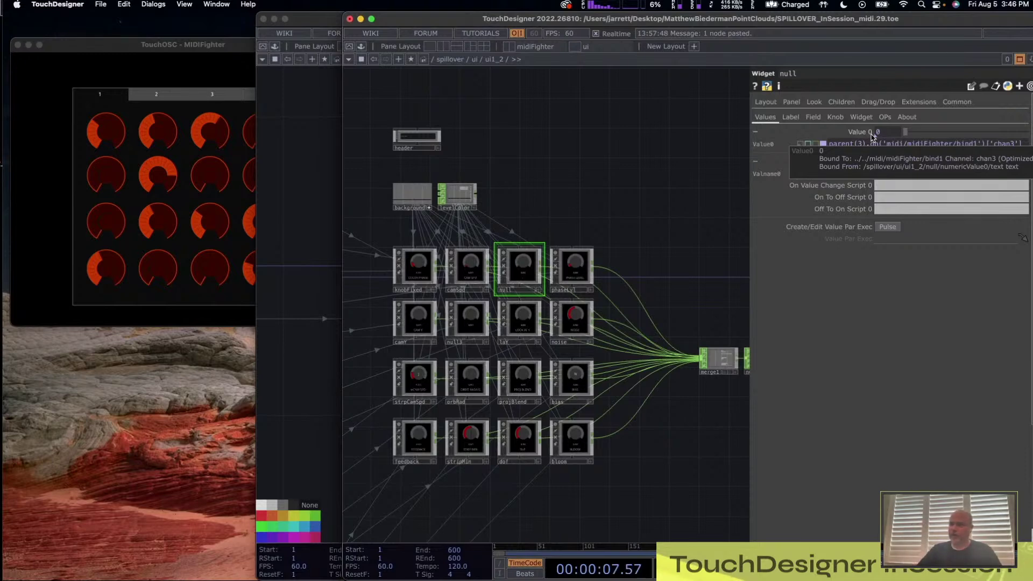
- Leave ui1_2, switch to the MIDIFighter-2022.730 project, select knob1 inside the midiFighter container and go back up
key(u)
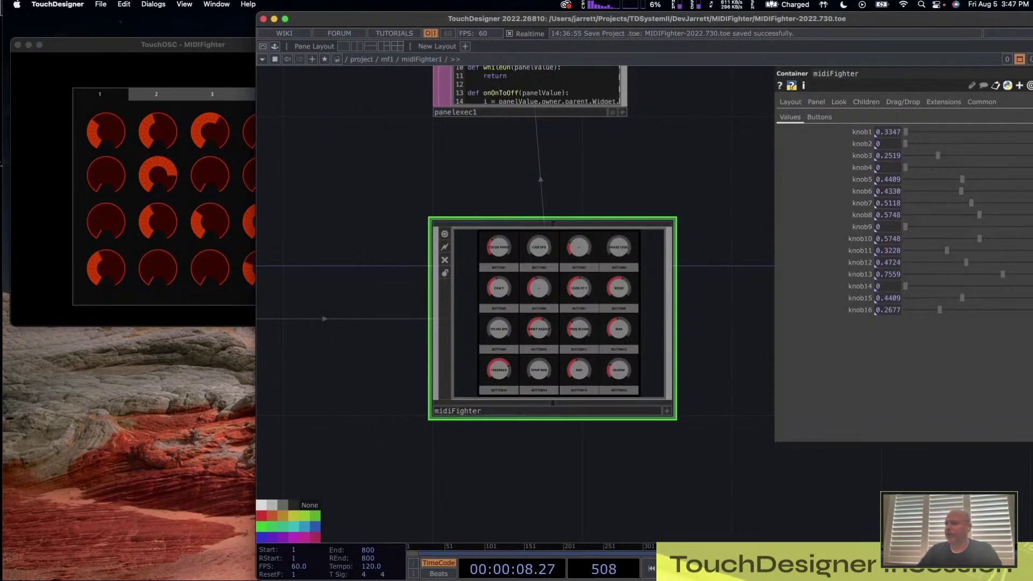
key(i)
click(458, 285)
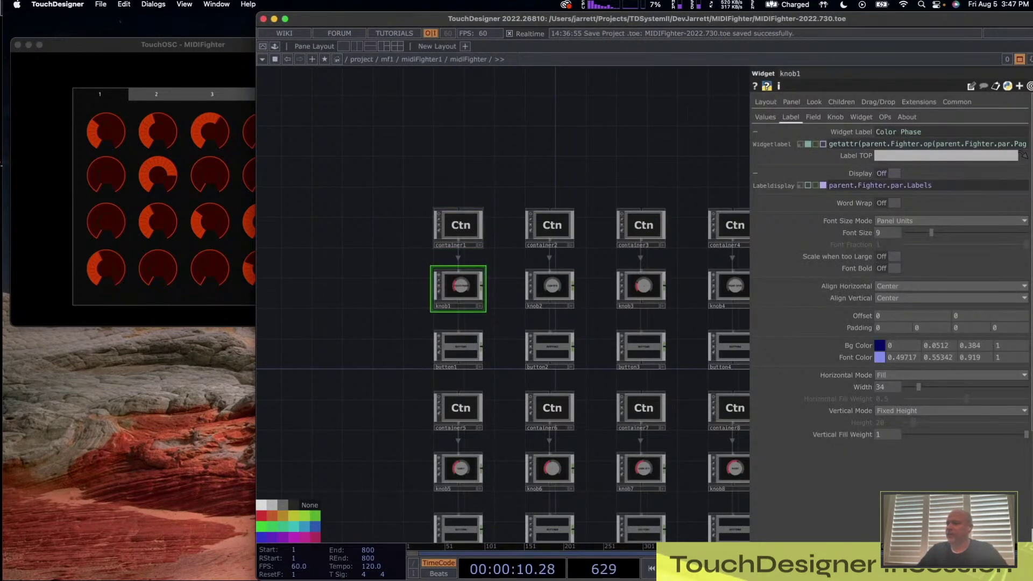
key(u)
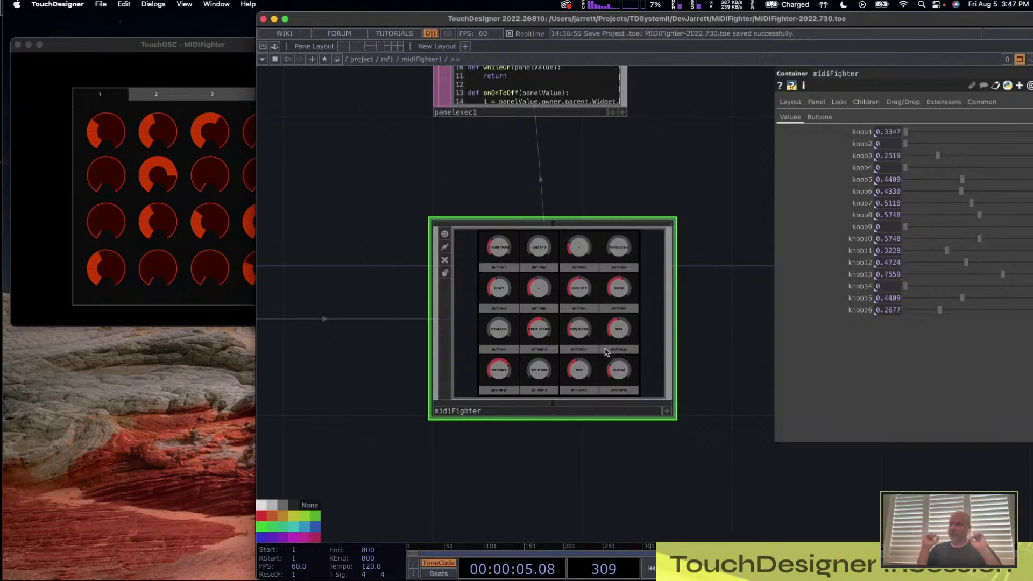
- Enter the midiFighter container again, inspect knob1's Value 0 binding to the parent's Knob1 parameter, and select knob2
key(i)
scroll(519, 288, down, 10)
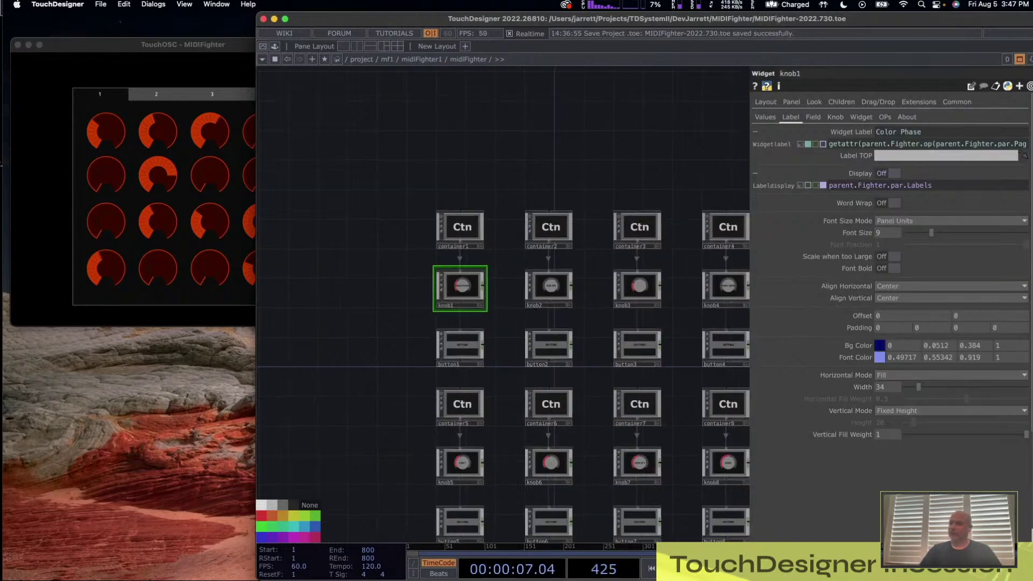
scroll(556, 357, up, 6)
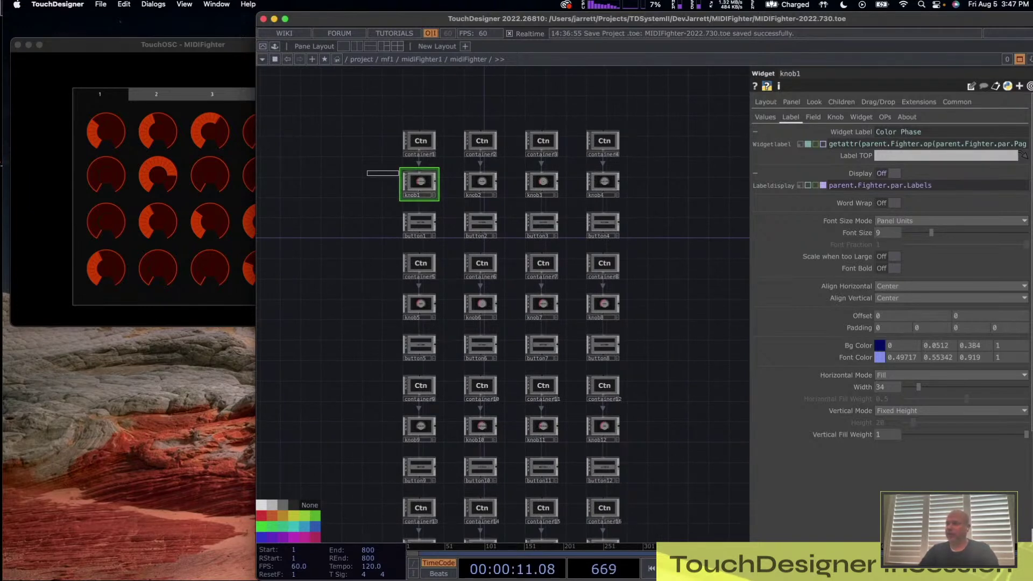
click(766, 117)
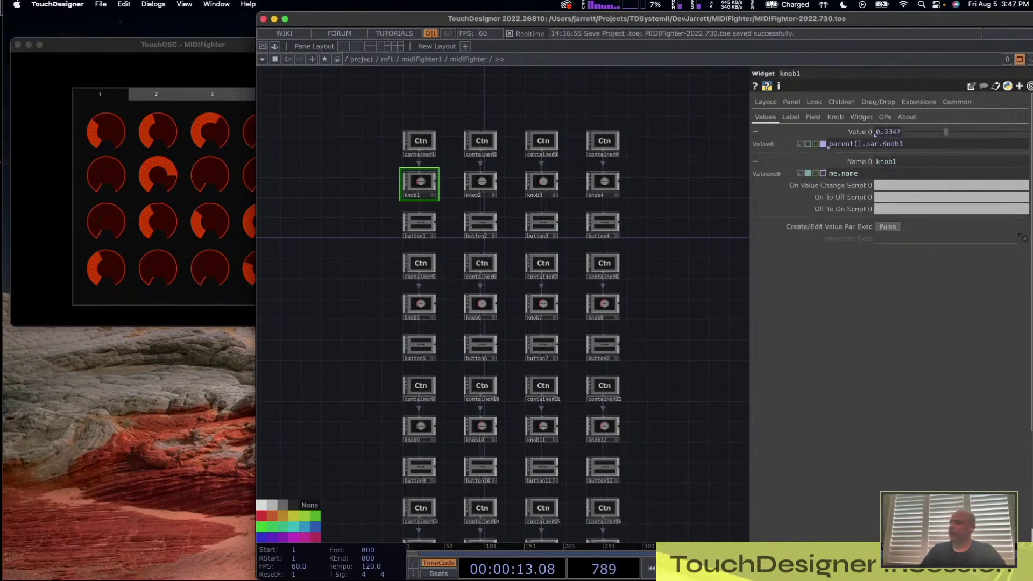
mouse_move(829, 147)
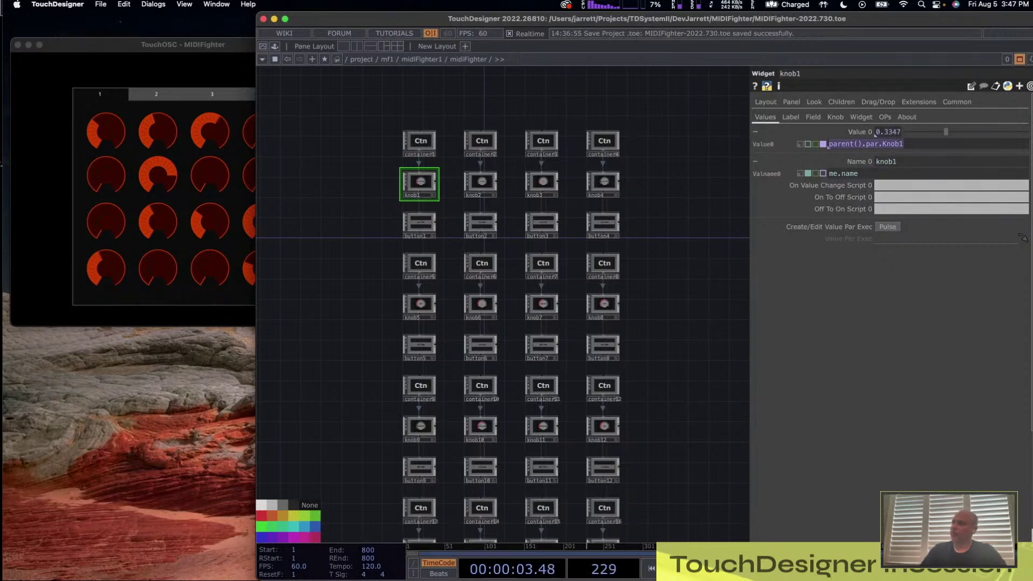
click(480, 183)
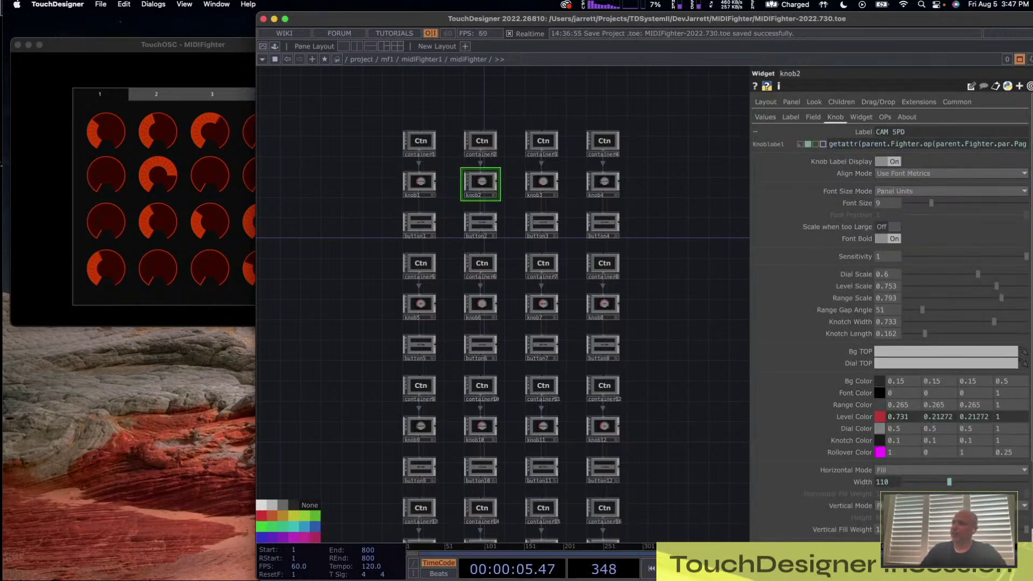
- Go back up to midiFighter1 and expand the container's knob1 parameter to view its binding, then collapse it
click(421, 59)
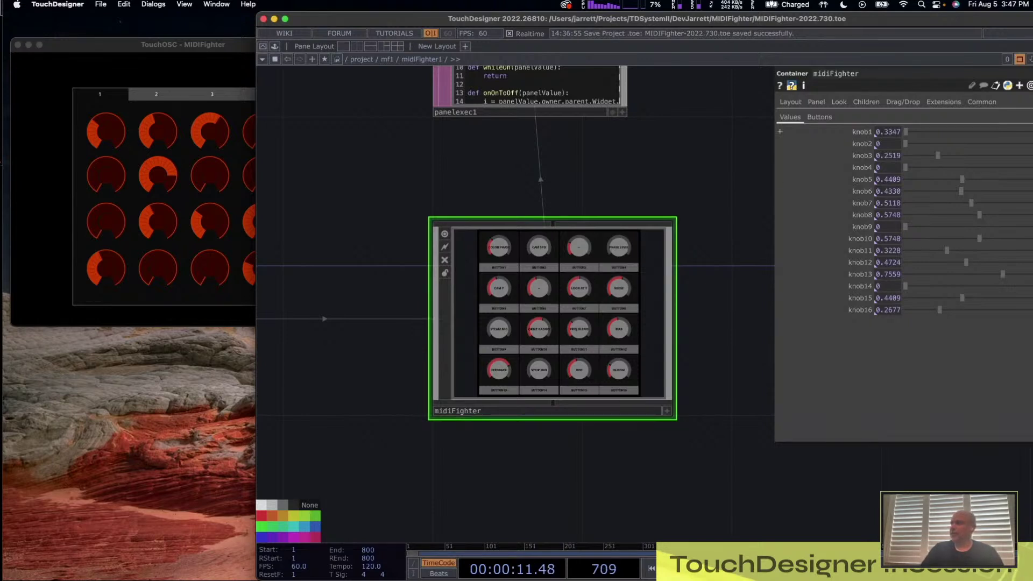
click(864, 135)
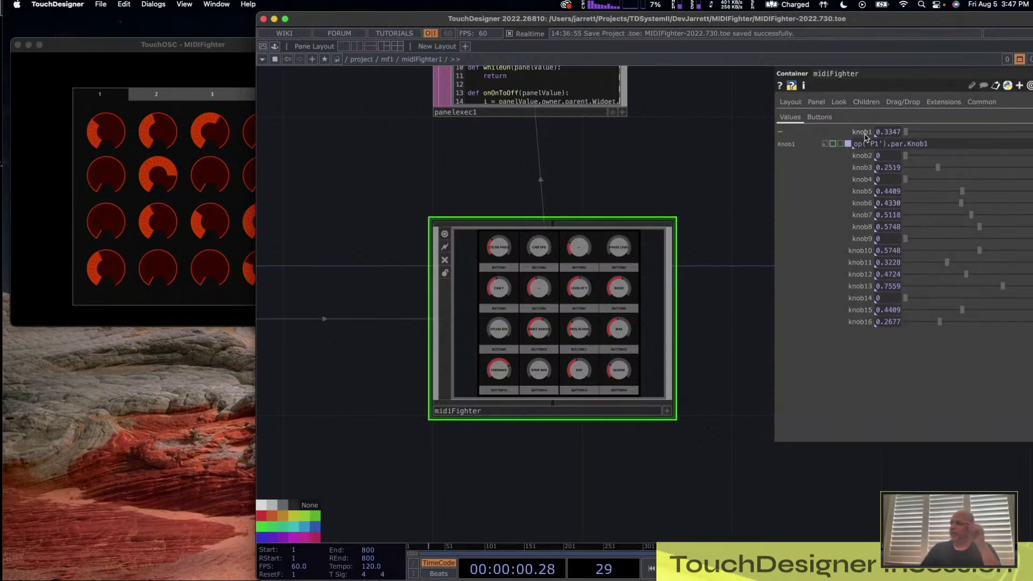
click(865, 134)
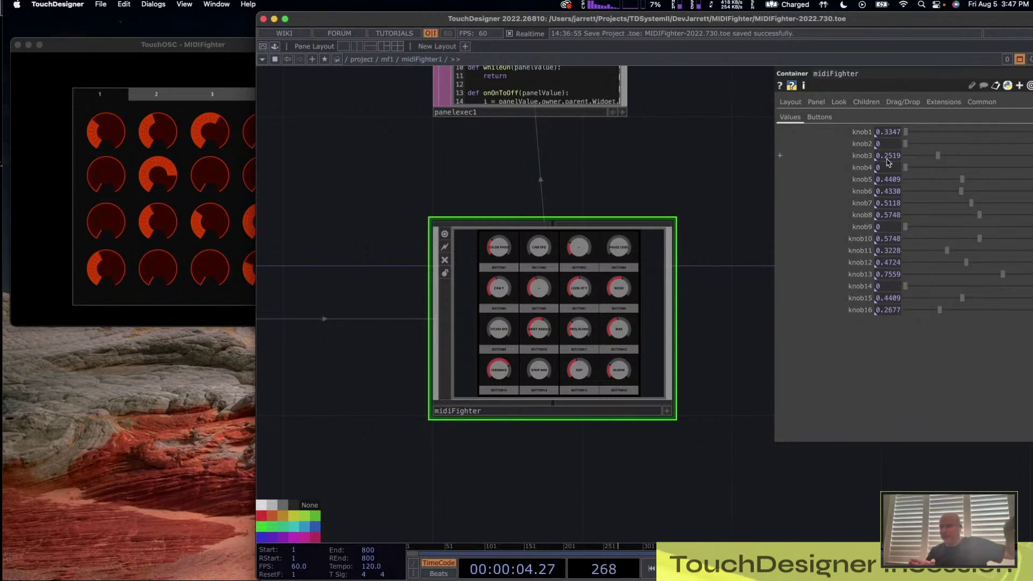
- View the midiFighter panel in its own window, move it clear of the parameters and turn COLOR PHASE to about 0.35
right_click(531, 201)
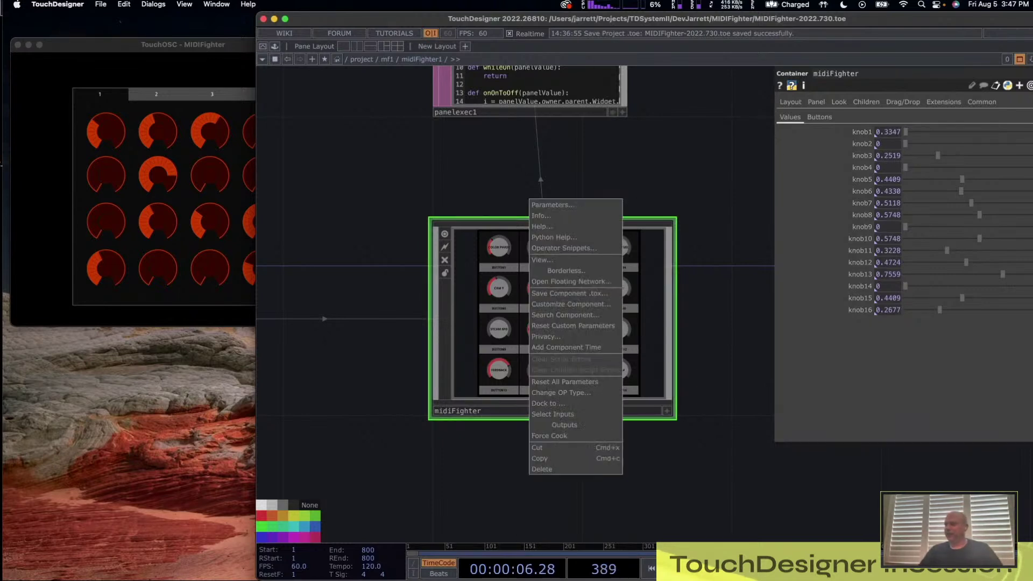
click(542, 260)
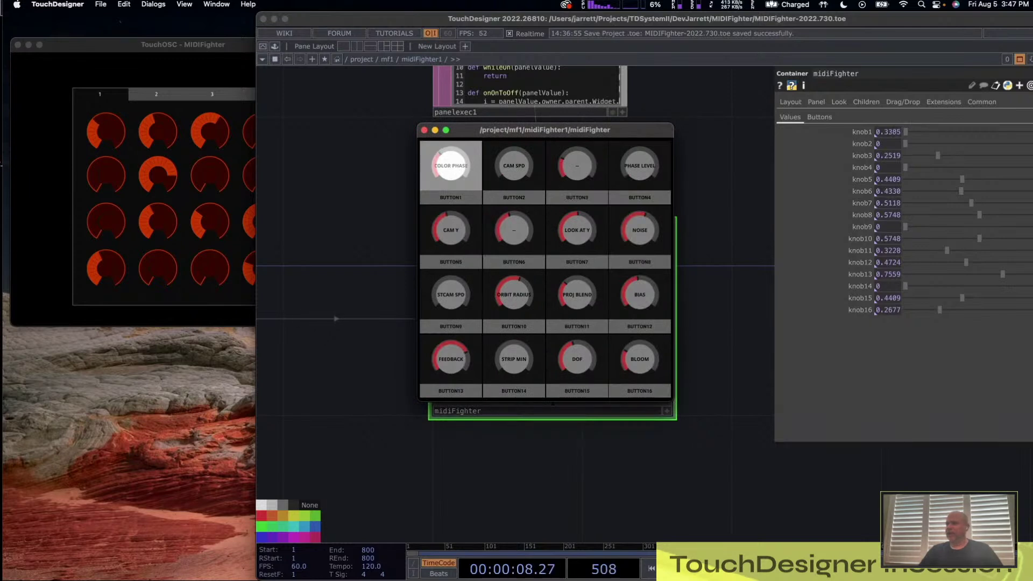
drag(539, 130, 712, 312)
mouse_move(874, 132)
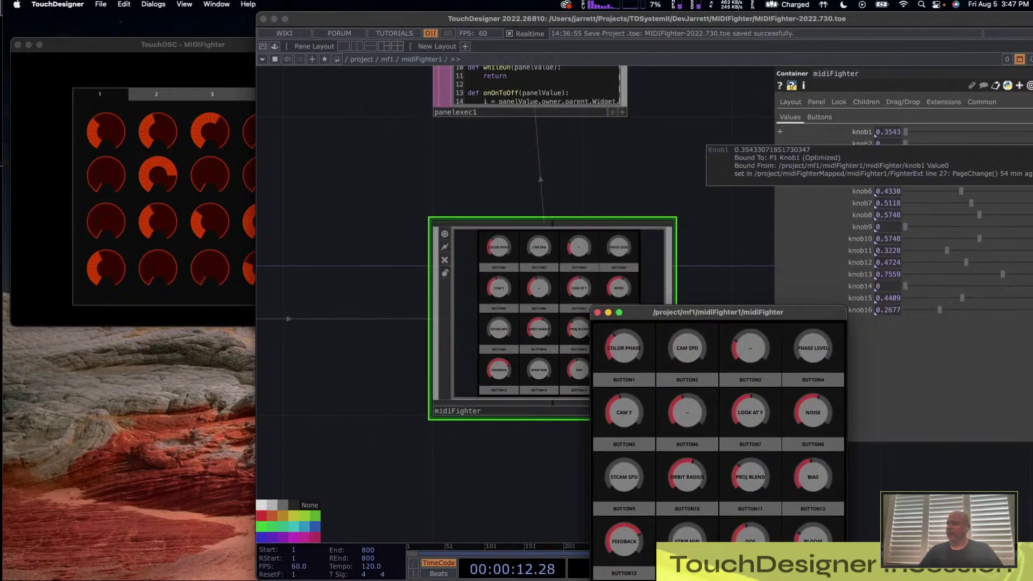
- Show the midiFighter container's button parameters, toggle button1 on and off, and close the floating panel window
click(820, 117)
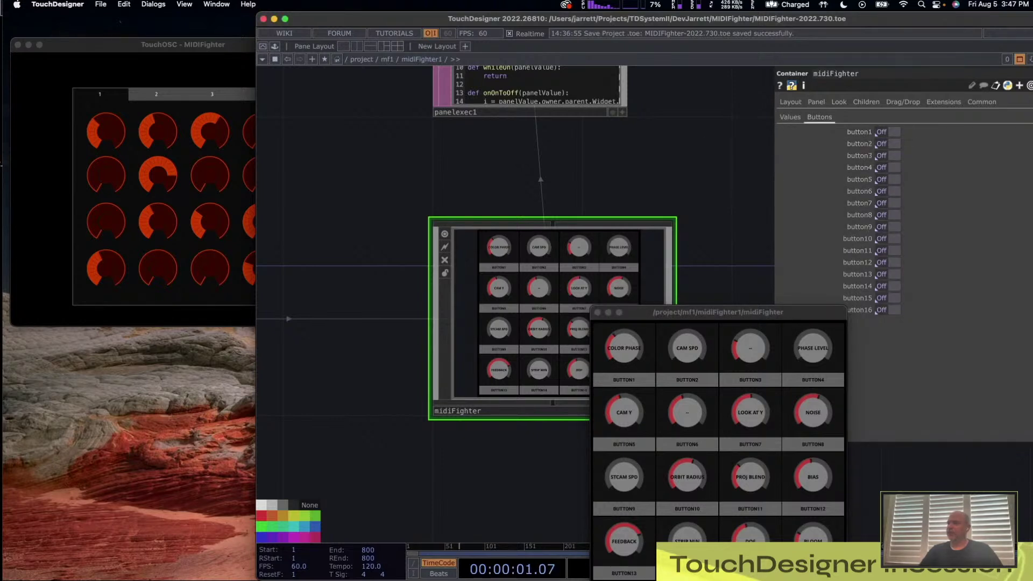
click(891, 133)
click(891, 133)
click(891, 132)
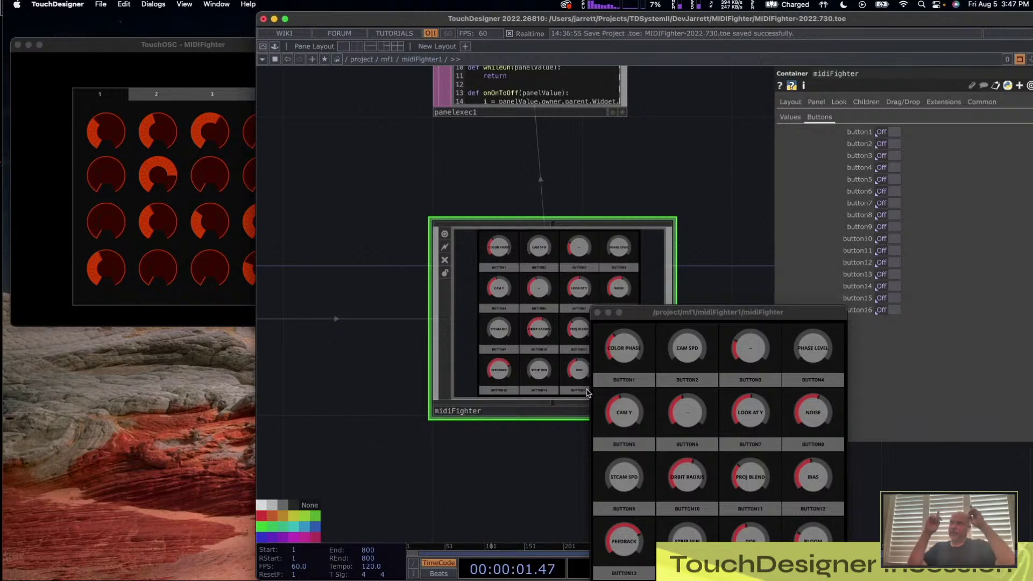
click(597, 312)
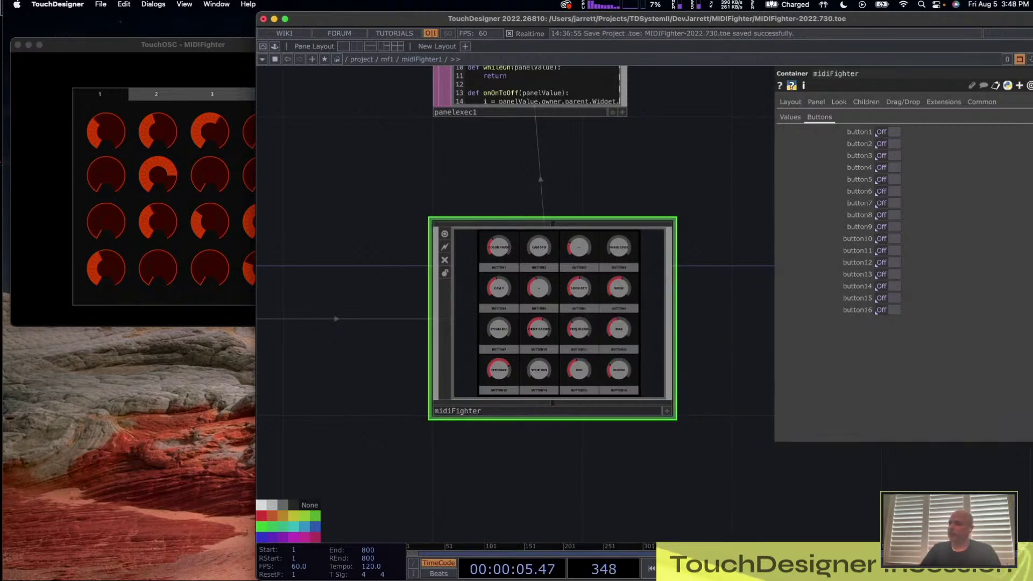
- Show the midiFighter container's knob value parameters instead of its button parameters
scroll(570, 294, down, 10)
scroll(569, 294, up, 8)
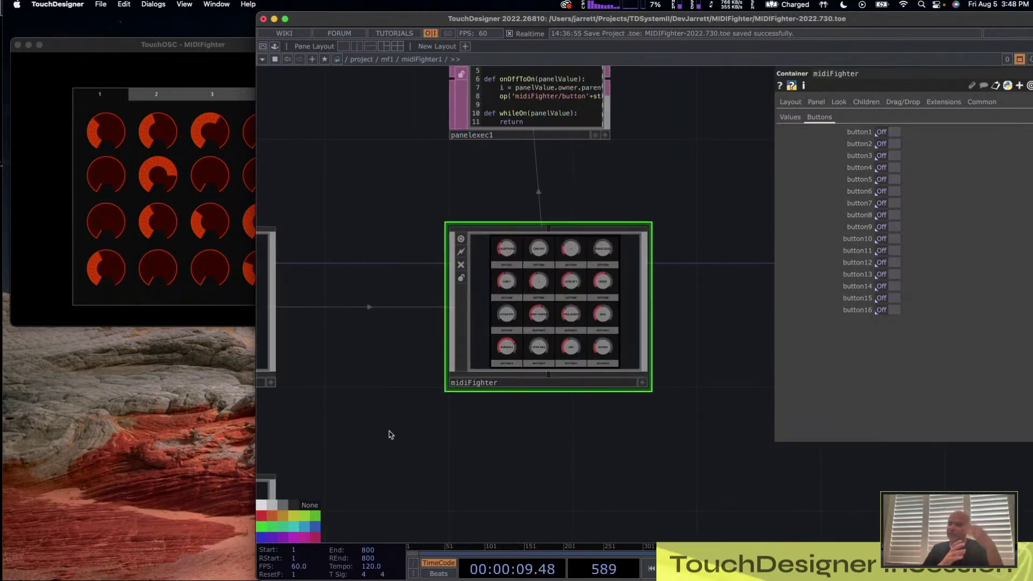
scroll(517, 343, up, 2)
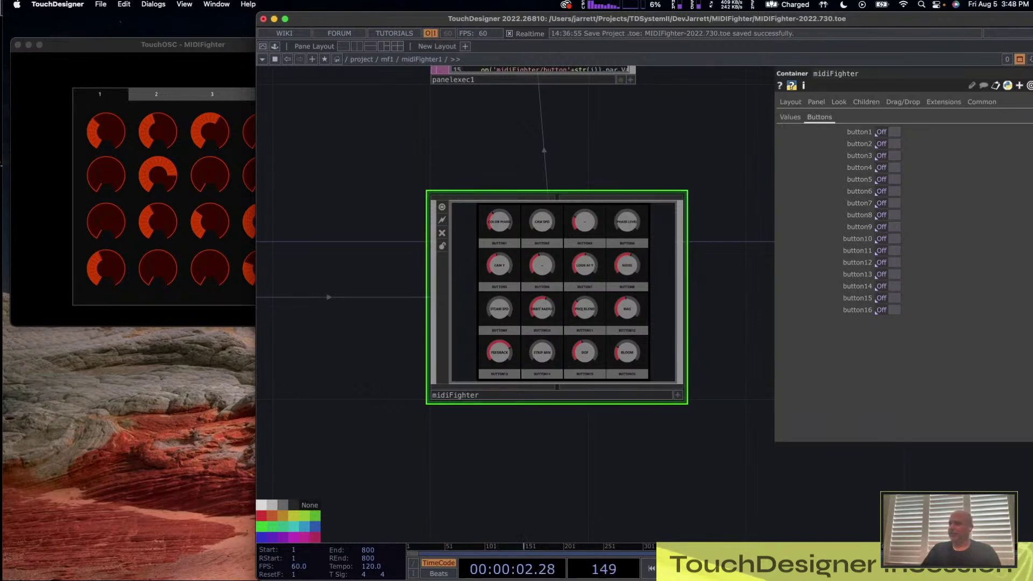
click(790, 117)
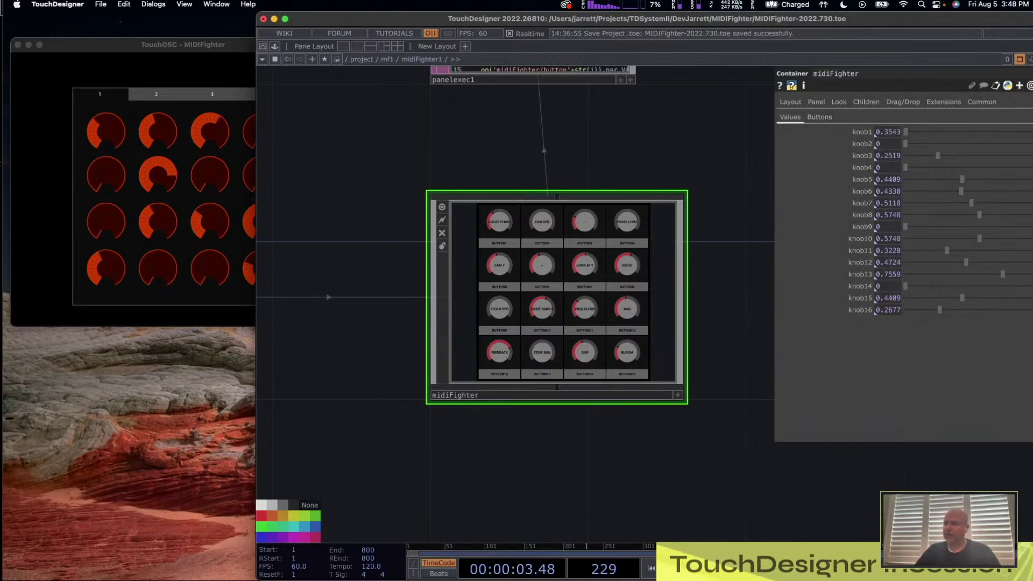
- Select the P1 base in the midiFighter1 network to view its knob parameters
scroll(518, 301, down, 5)
drag(459, 251, 487, 156)
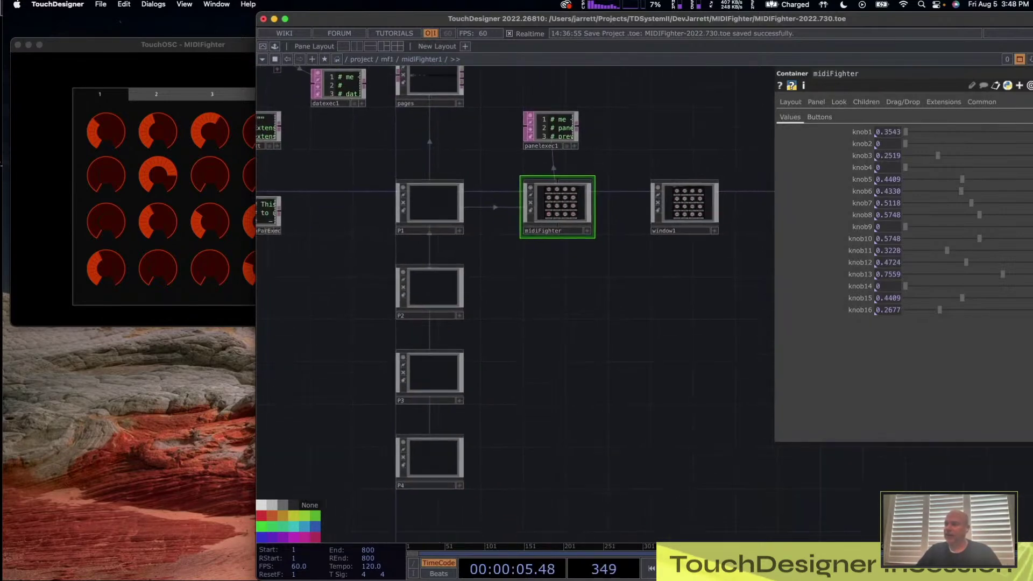
scroll(488, 156, up, 1)
right_drag(490, 156, 438, 203)
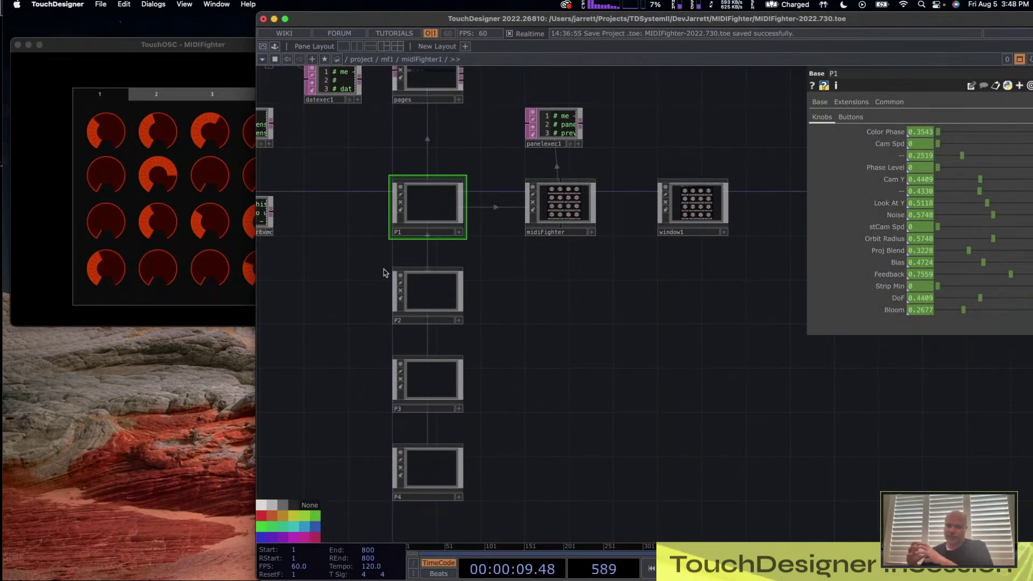
scroll(409, 172, up, 2)
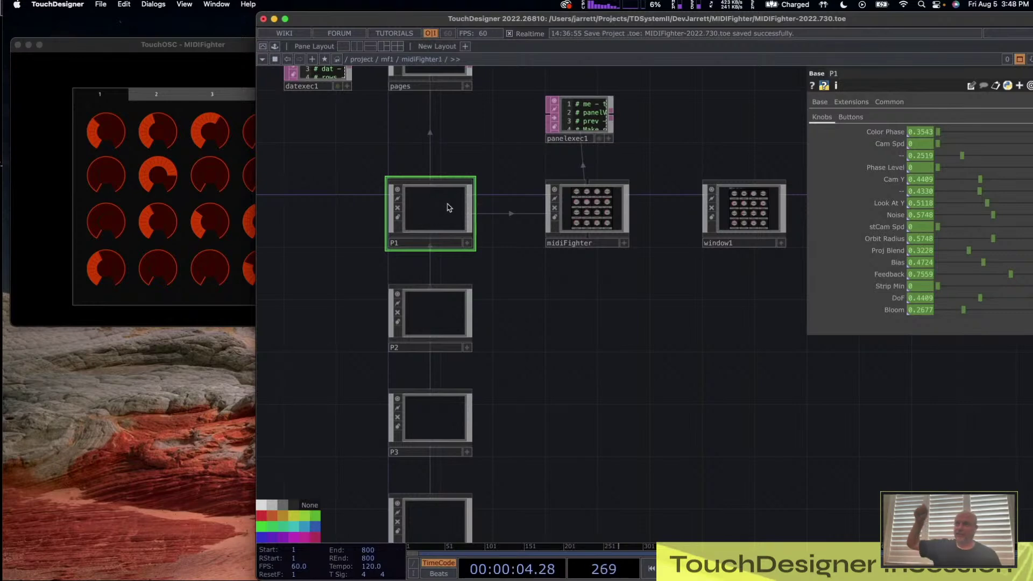
- Enter the midiFighter container, inspect knob1's Value 0 binding to the parent, and return to midiFighter1
click(577, 225)
key(i)
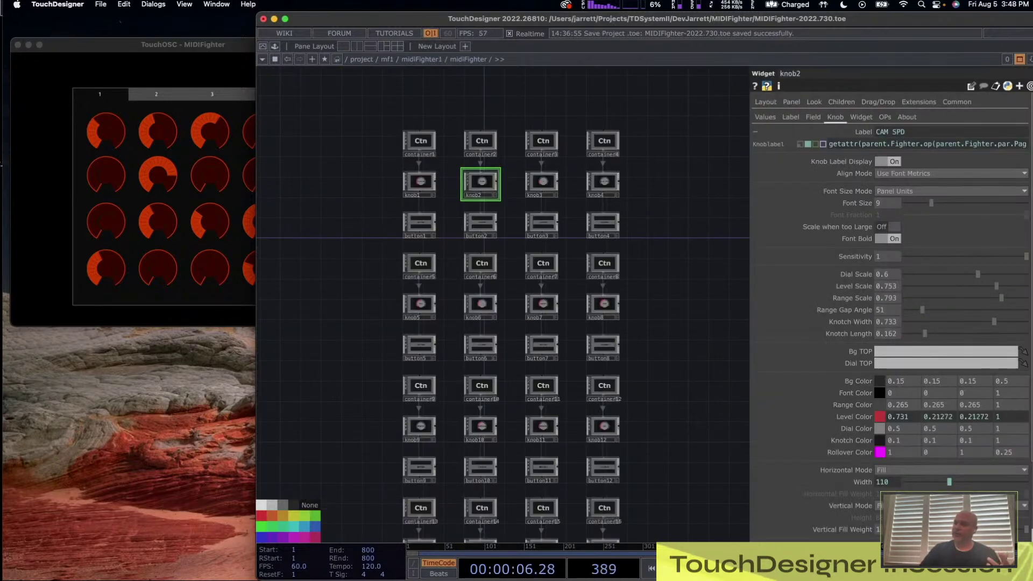
click(419, 187)
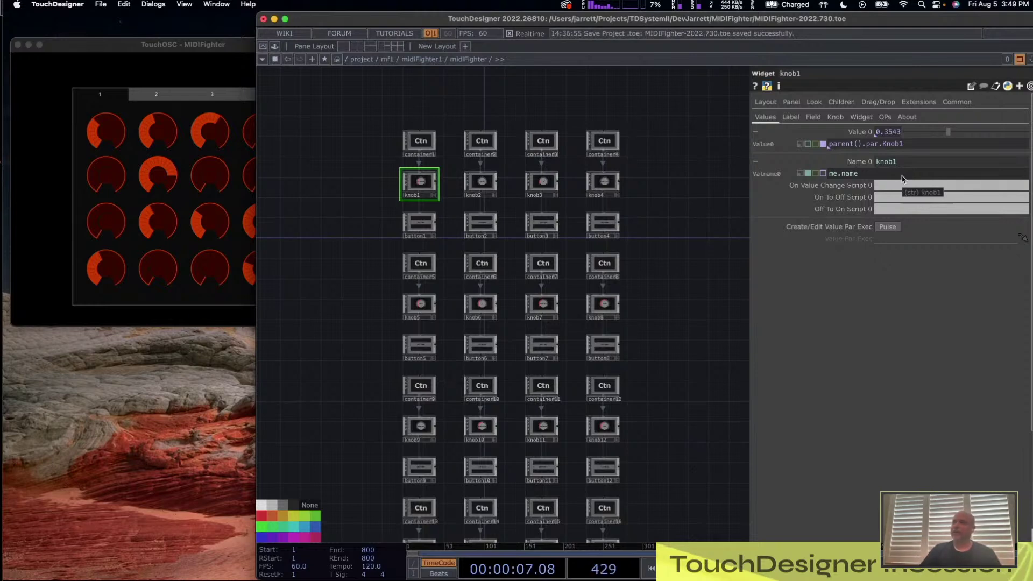
click(422, 60)
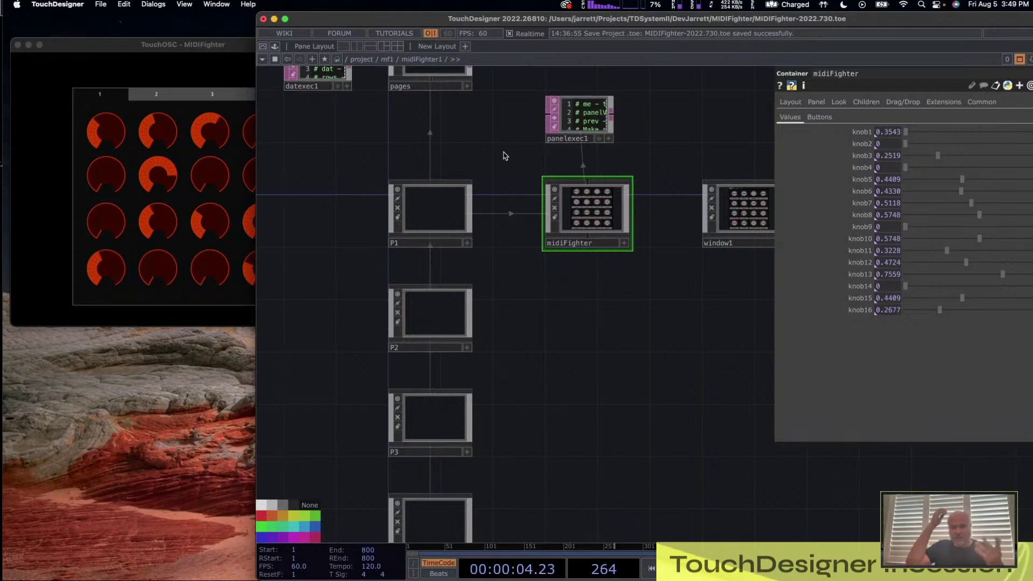
- Select the page bases P1 to P4 together, and select P1, P2 and P3 one at a time
scroll(504, 156, down, 3)
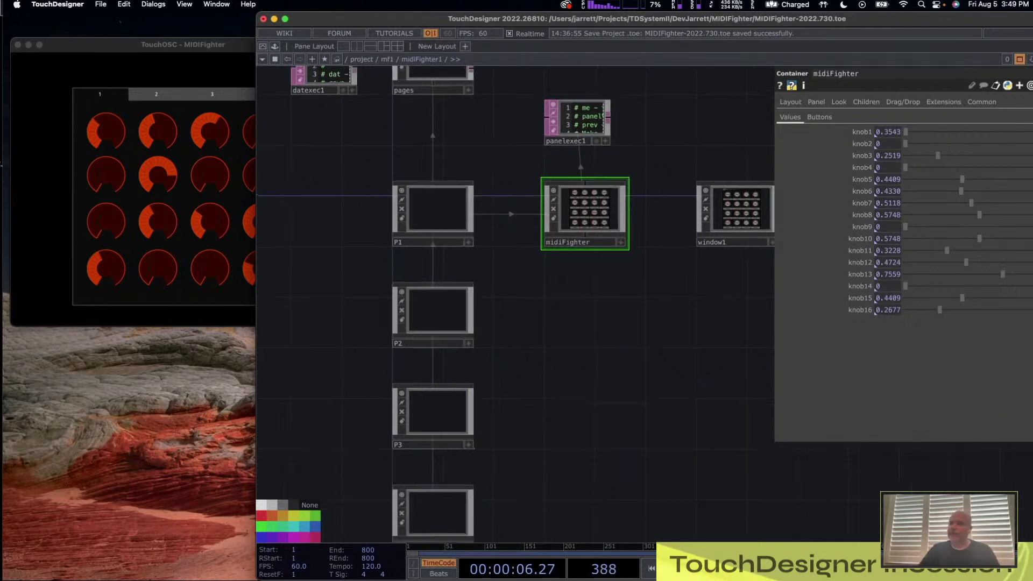
click(445, 212)
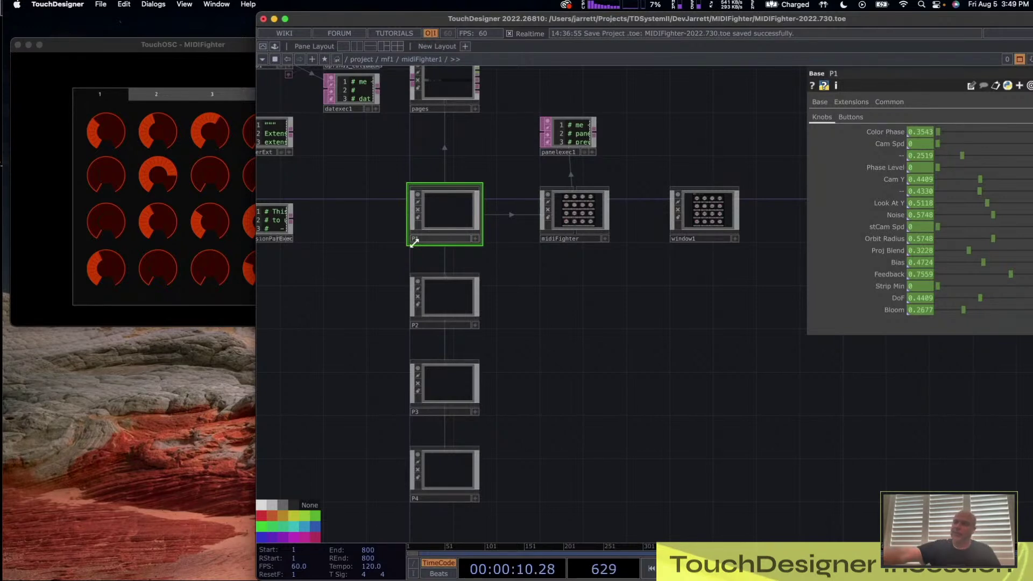
drag(384, 175, 509, 533)
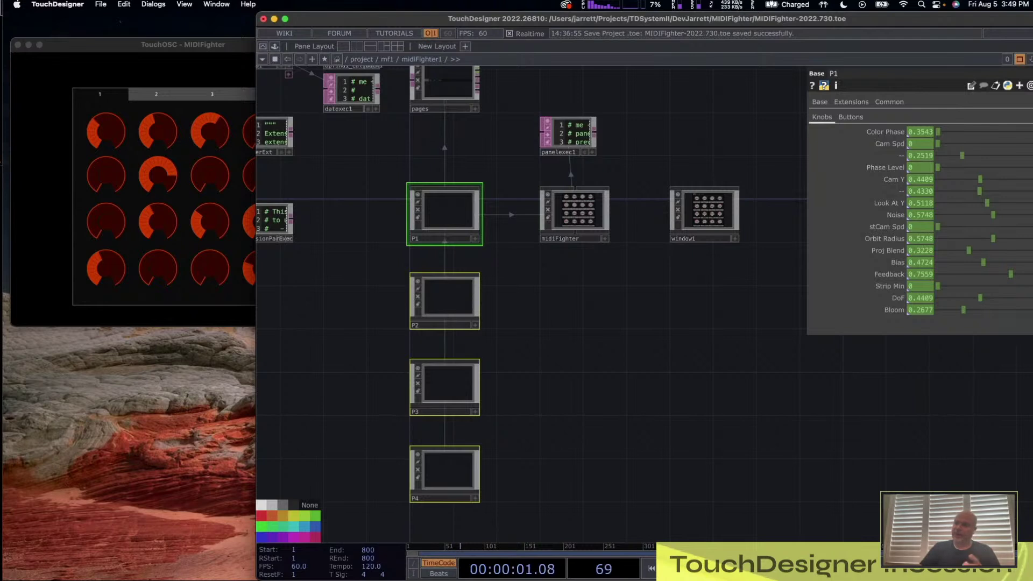
drag(387, 187, 424, 222)
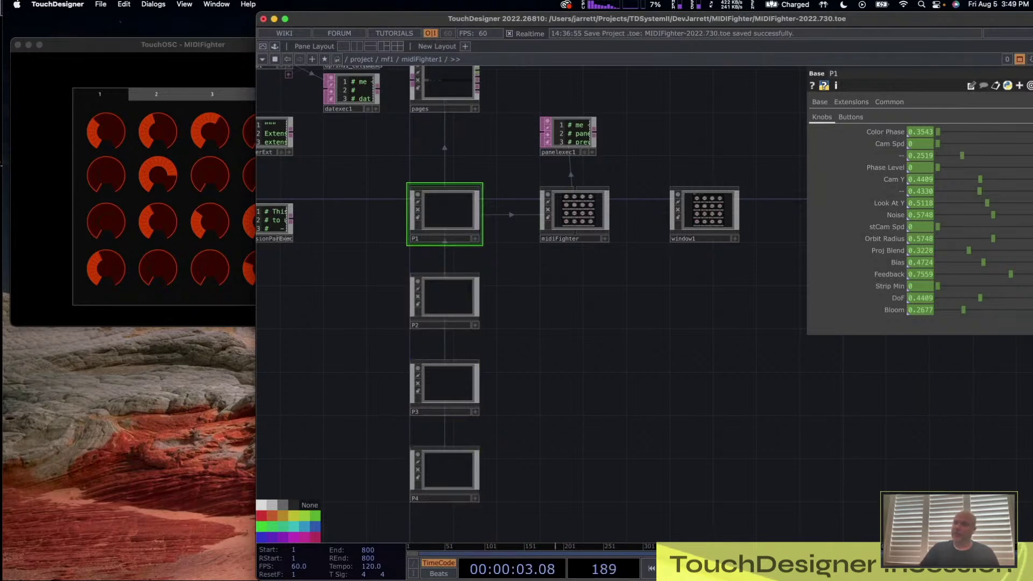
drag(385, 285, 420, 311)
drag(382, 353, 422, 386)
- Select the P4 base and view its button parameters followed by its knob parameters
drag(379, 437, 423, 473)
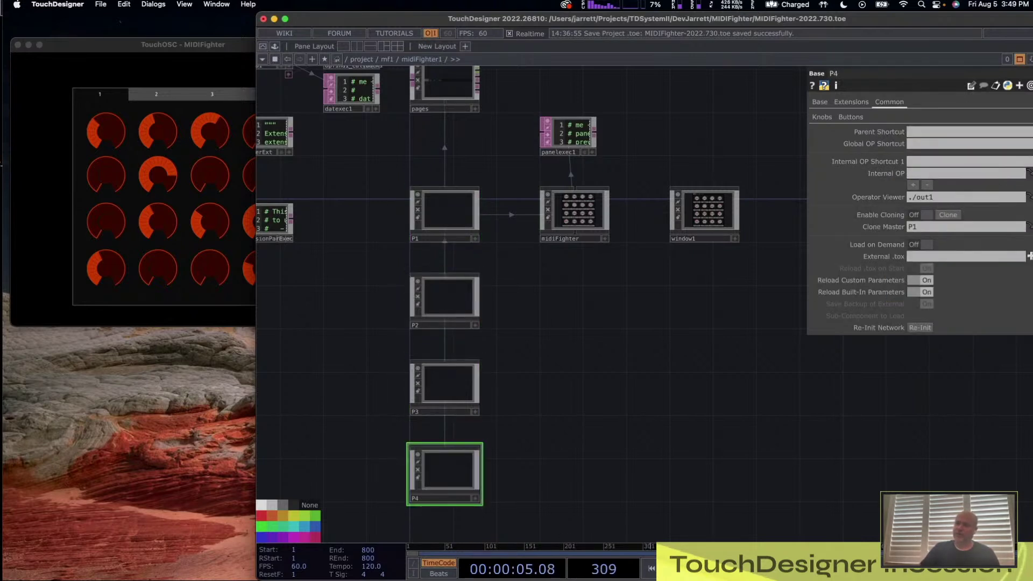
click(851, 117)
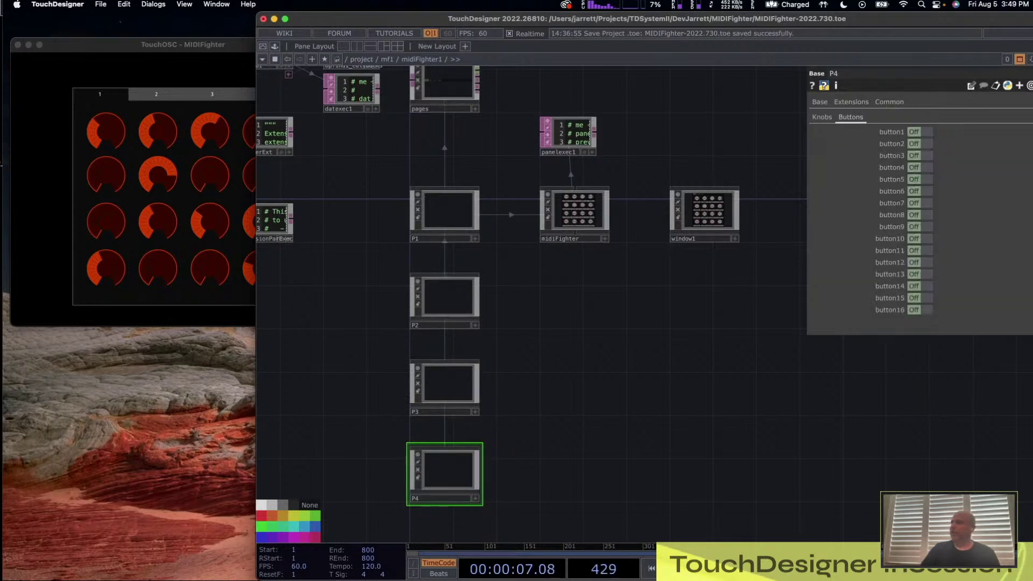
click(822, 117)
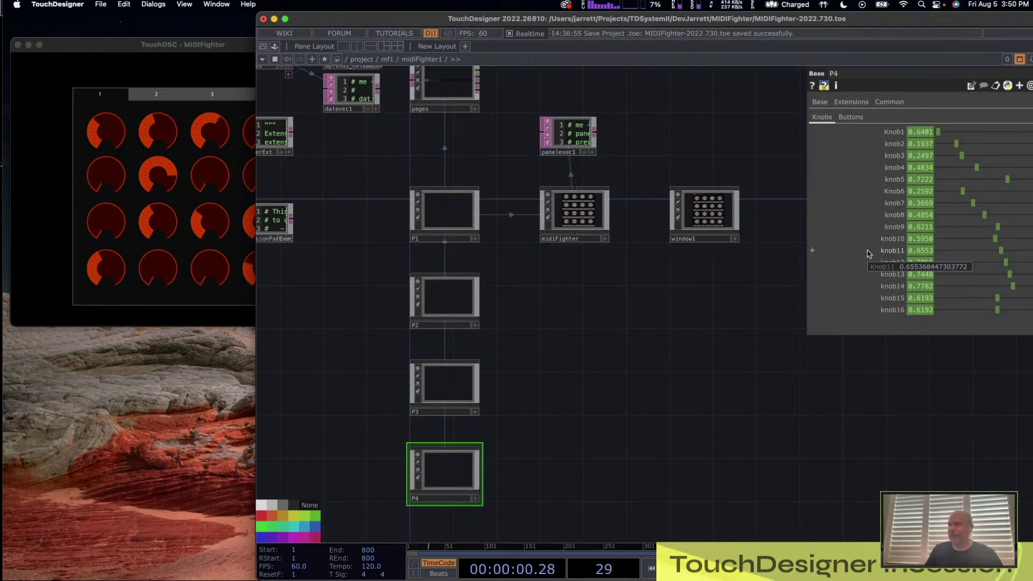
- Select all four page bases, P1 through P4, as one group within the whole network
drag(381, 161, 494, 495)
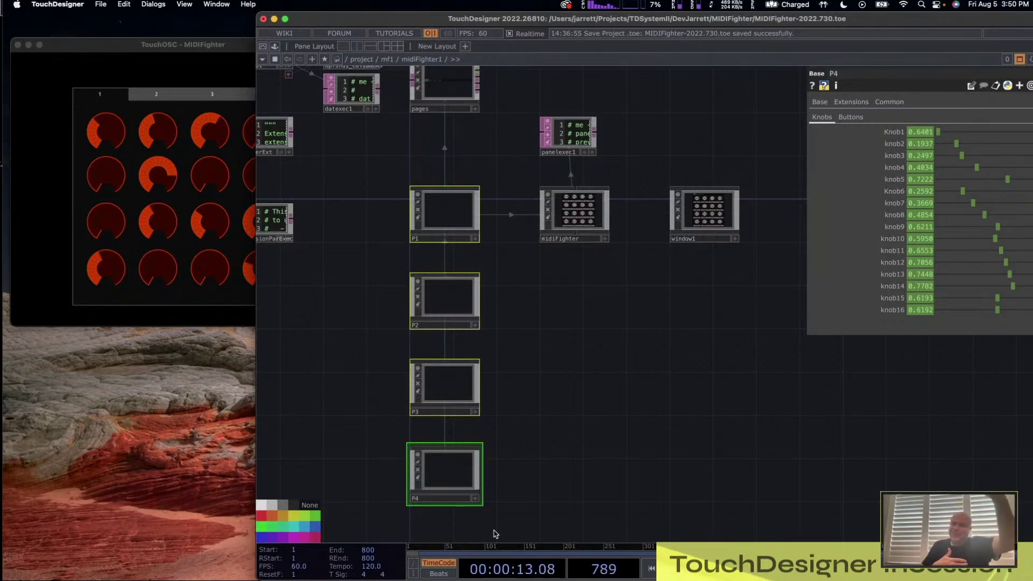
key(h)
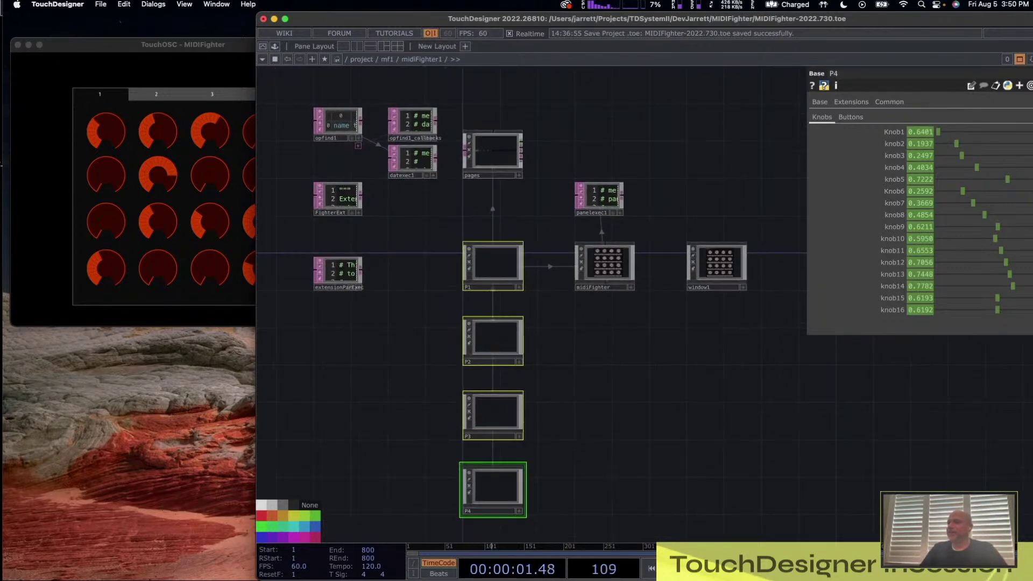
scroll(529, 220, up, 3)
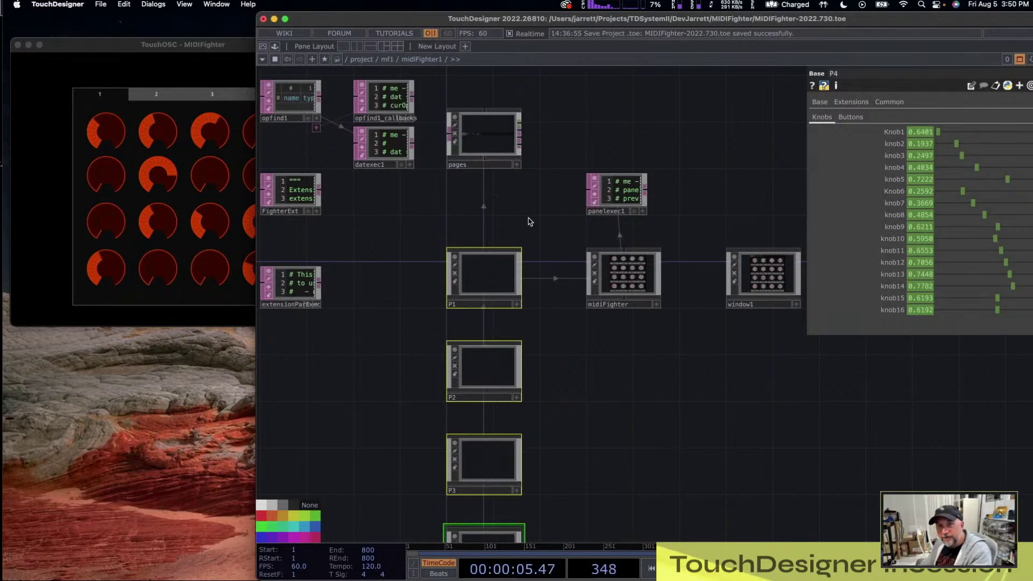
- Enter the P1 base to look at its parameter, label and color table, and go back up to midiFighter1
click(494, 268)
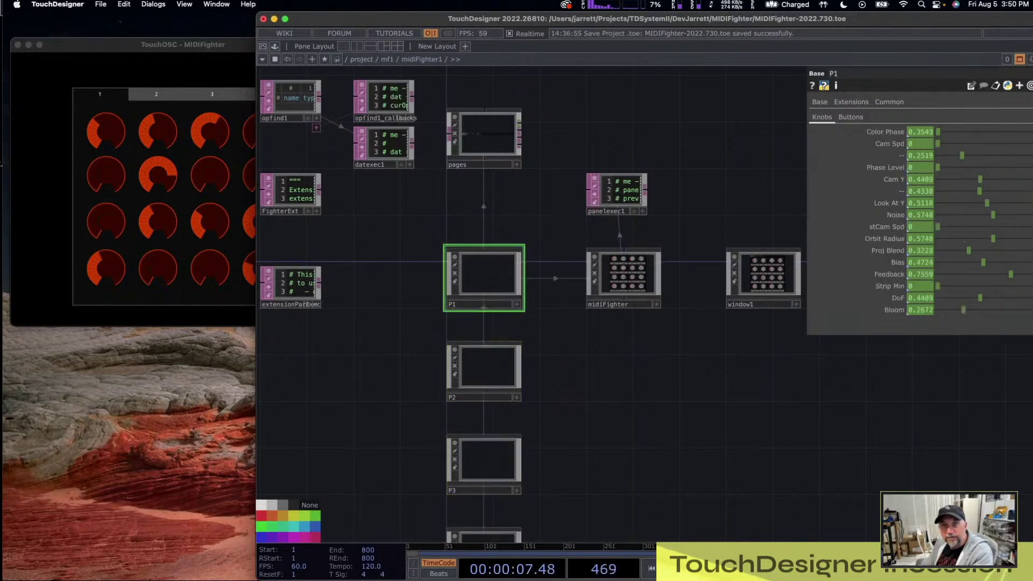
key(i)
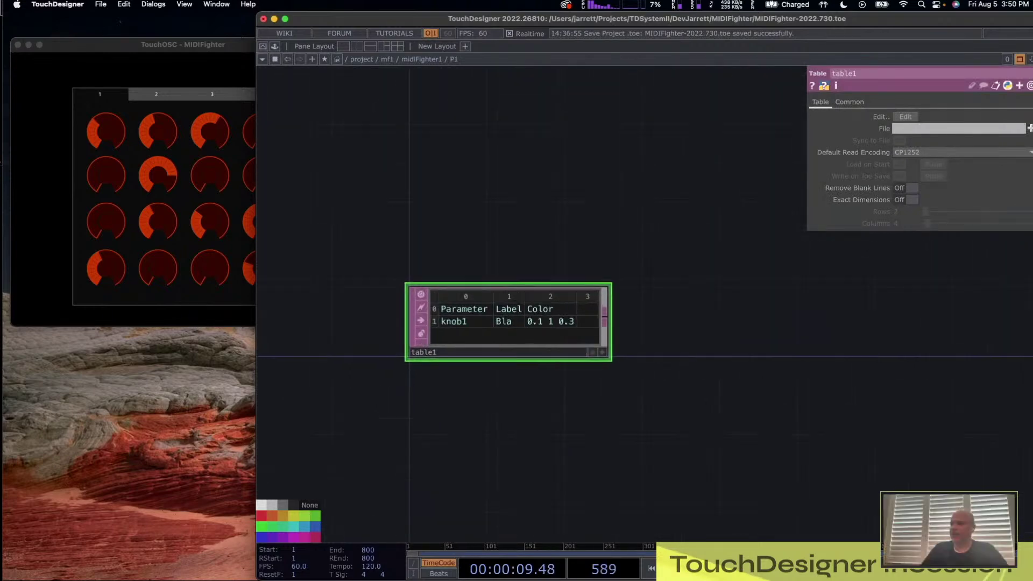
scroll(528, 223, up, 2)
key(u)
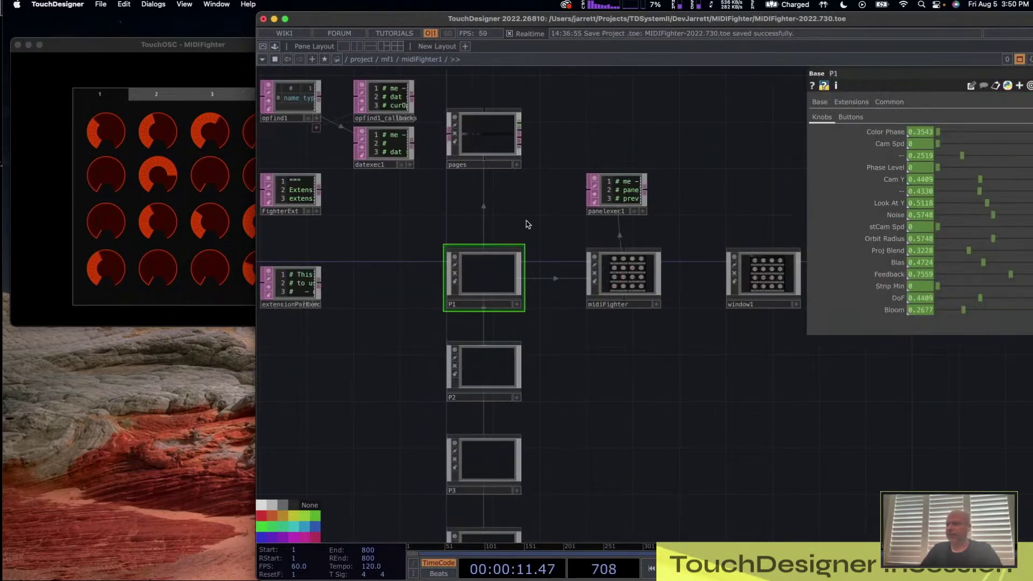
scroll(521, 235, down, 2)
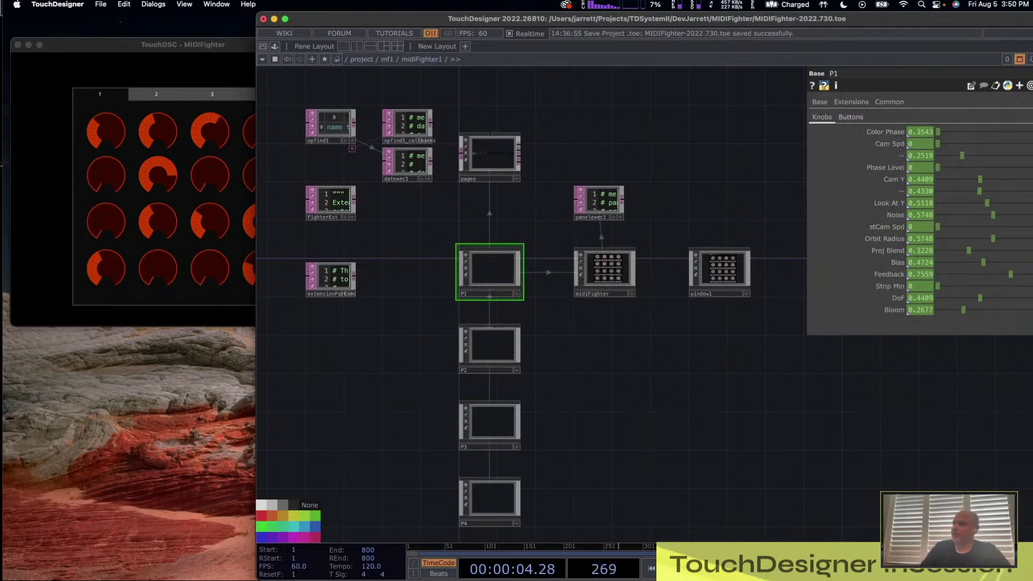
- Compare P1's button parameters with its knob parameters, ending on the knobs
click(851, 117)
click(825, 118)
click(853, 118)
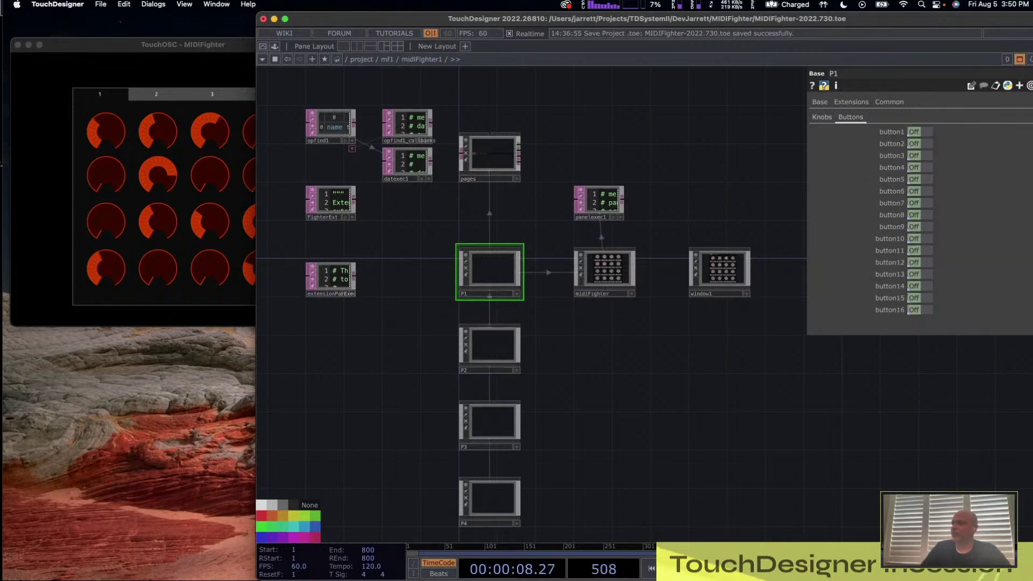
click(821, 118)
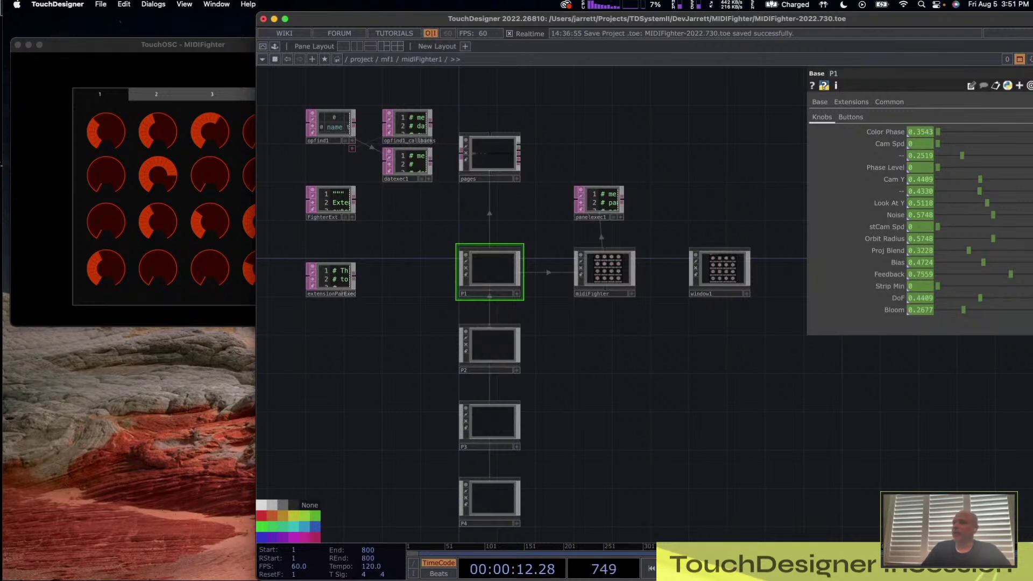
- Go up to mf1 and switch midiFighter1's Page through P2, P3 and P4 and back to P1
click(388, 60)
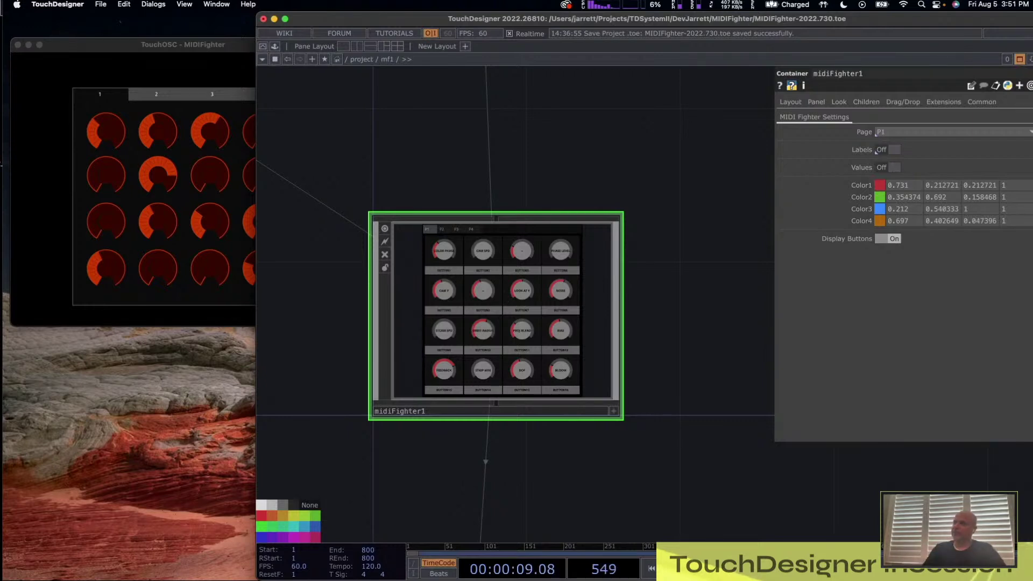
click(877, 133)
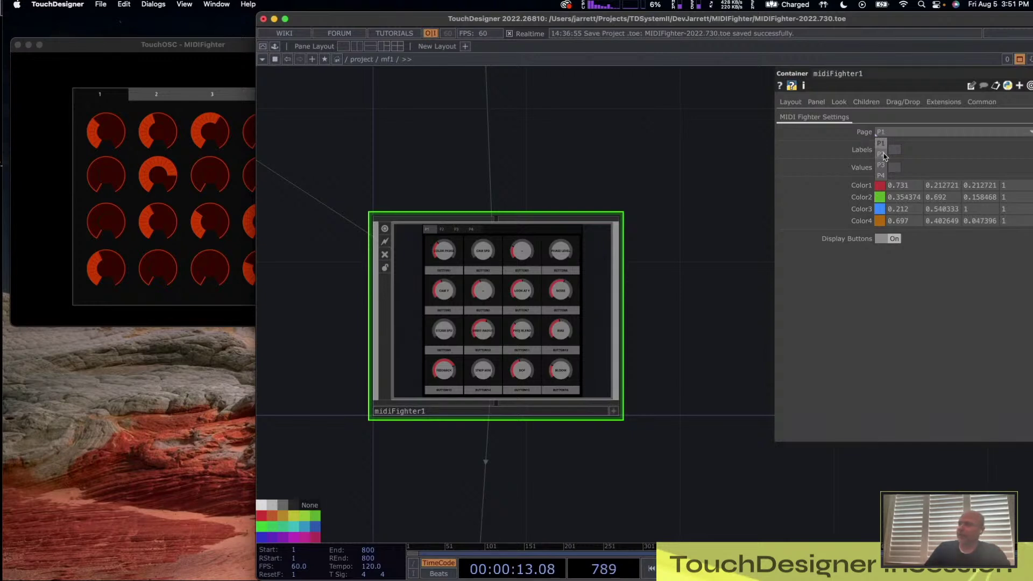
click(884, 155)
click(883, 132)
click(881, 165)
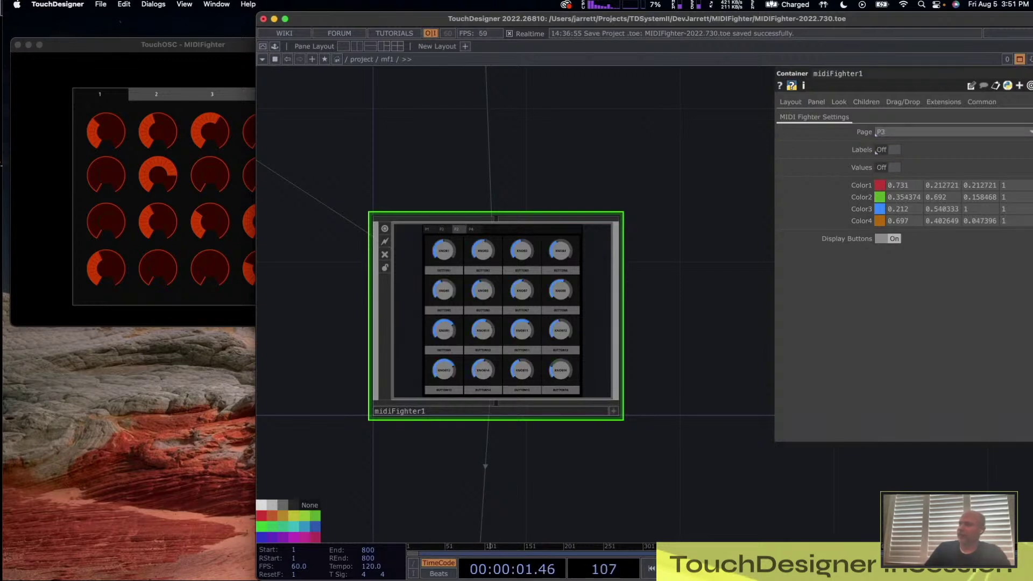
click(878, 132)
click(881, 175)
click(878, 133)
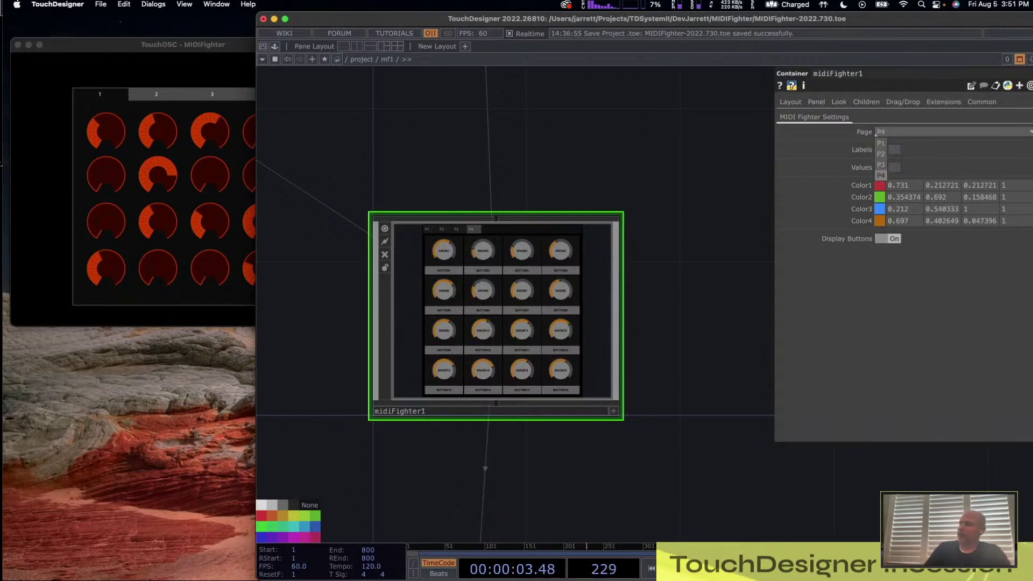
click(881, 143)
- Enter midiFighter1, select the midiFighter container and expand its knob1 parameter to view the binding to P1
key(i)
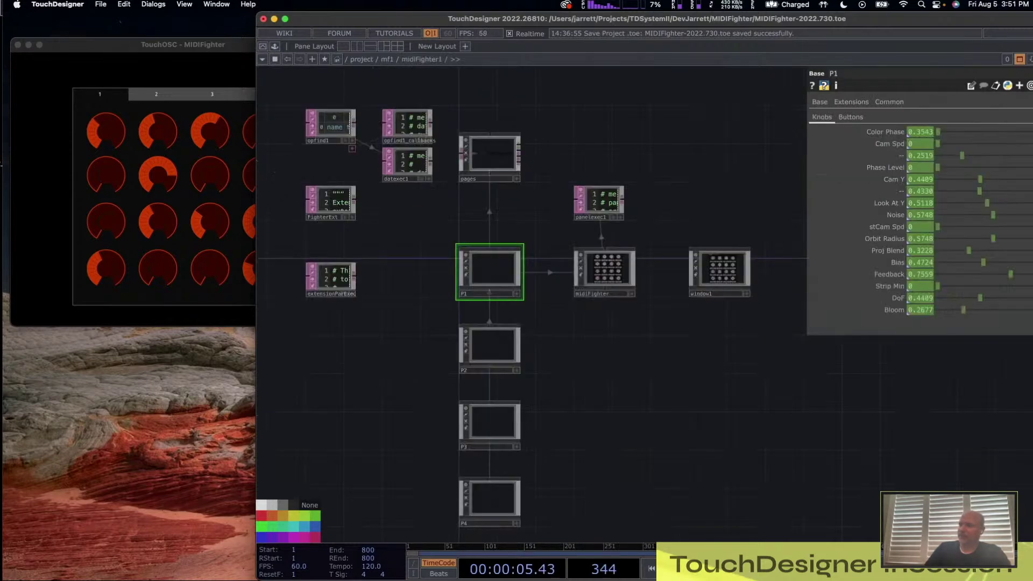
scroll(384, 157, up, 5)
scroll(495, 151, down, 5)
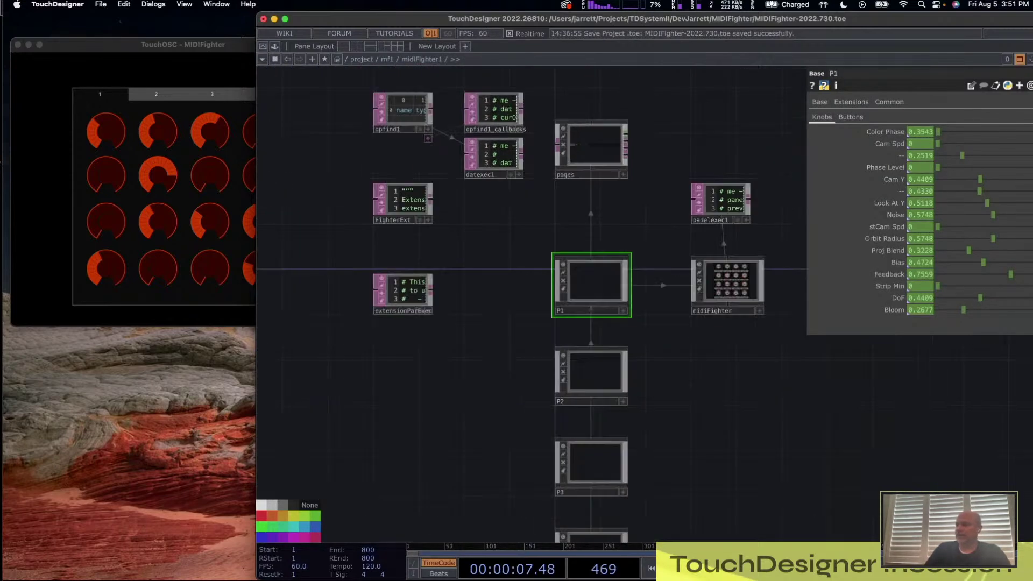
click(727, 285)
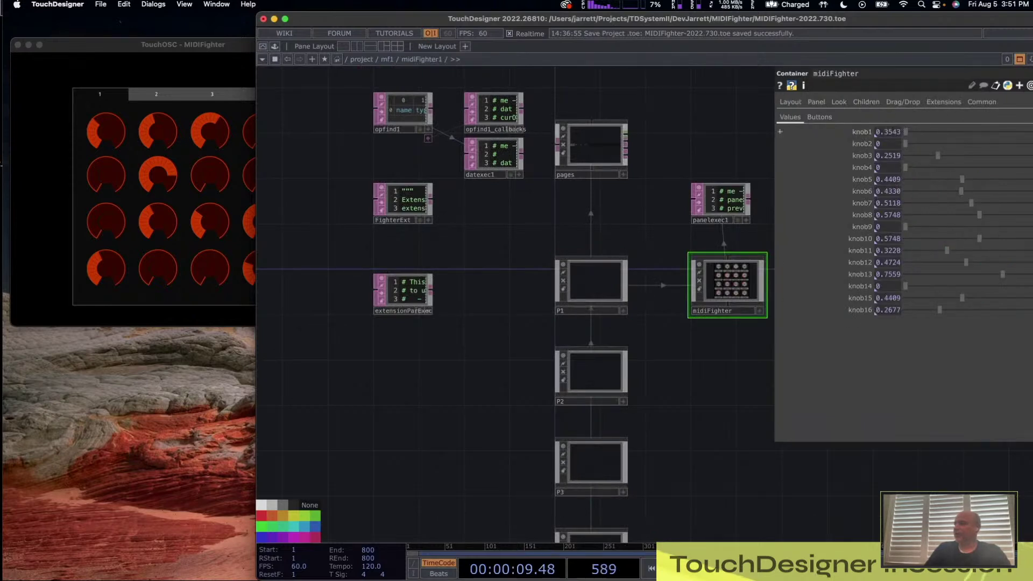
click(862, 132)
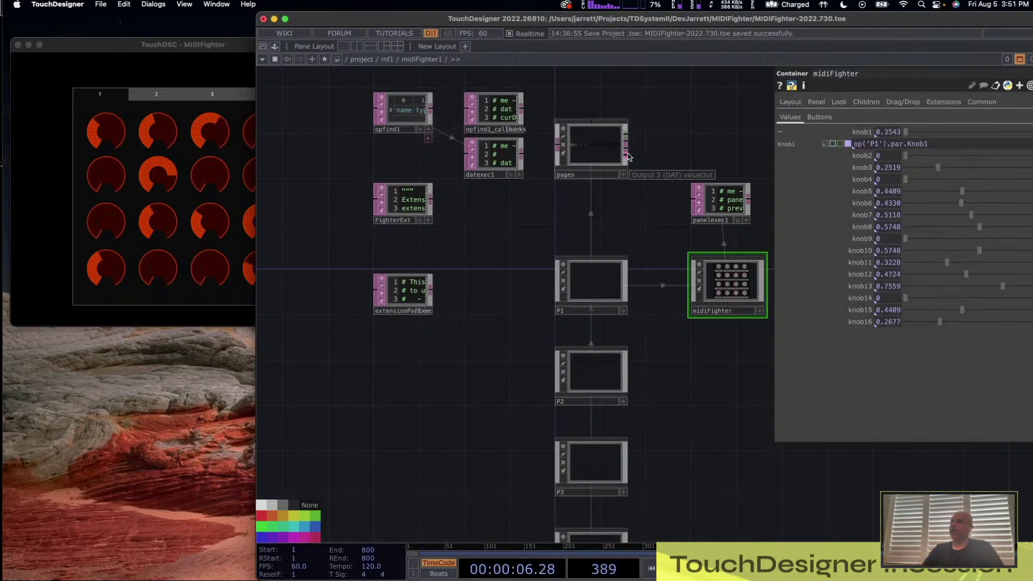
- Switch midiFighter1's Page through P2 and P3 to P4, checking how knob1's bind expression on midiFighter follows
right_click(430, 59)
click(446, 17)
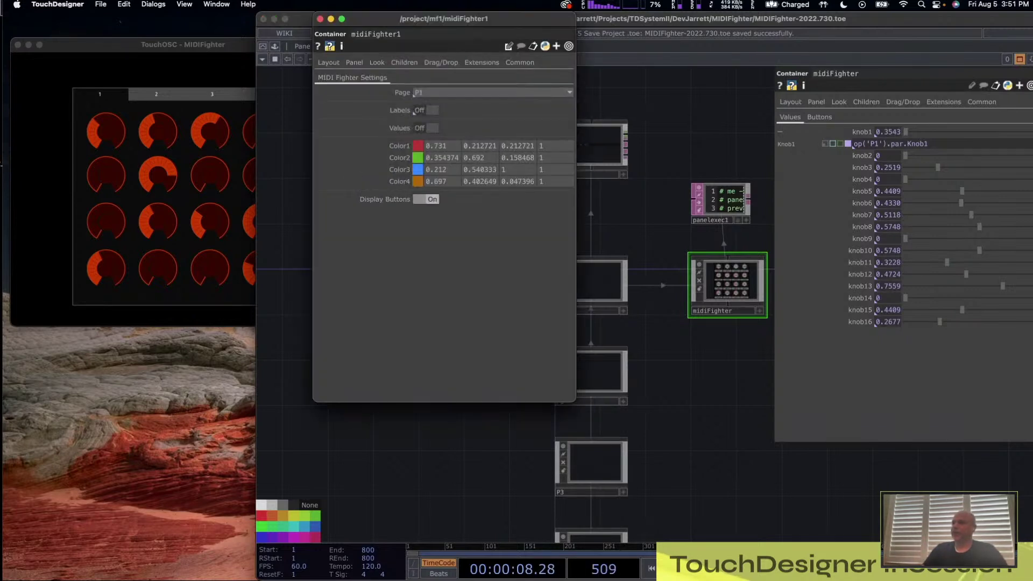
click(419, 93)
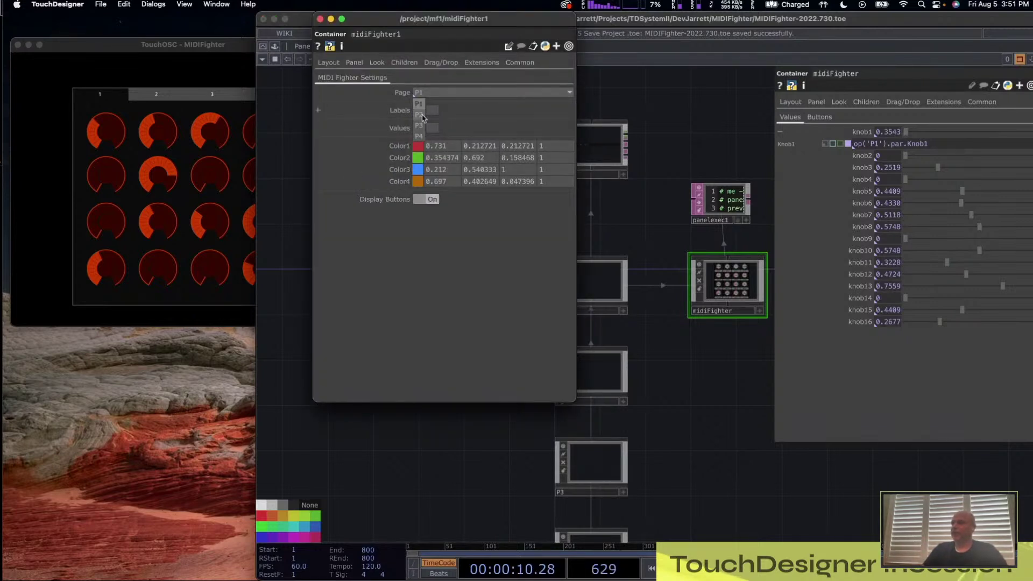
click(419, 115)
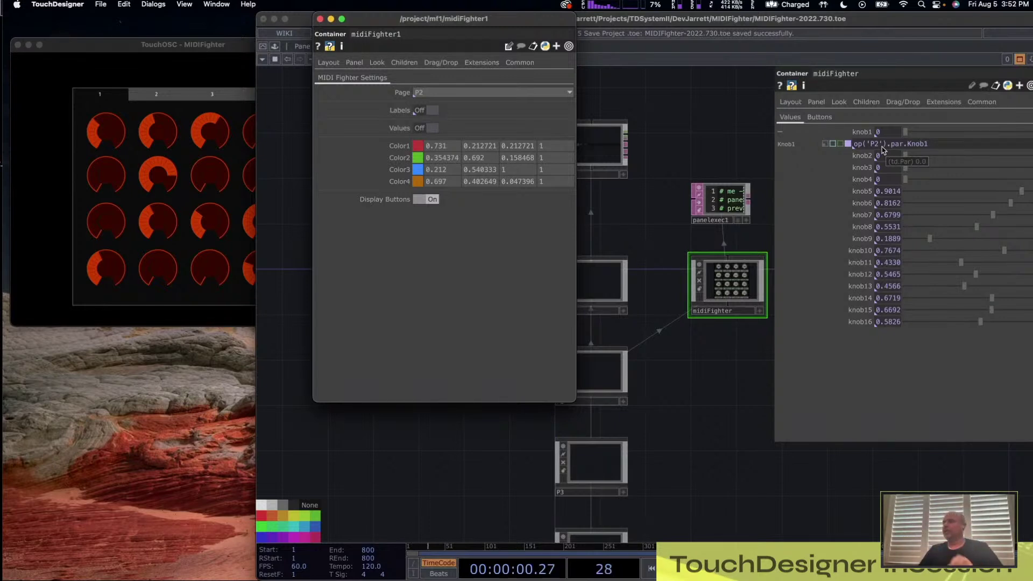
click(425, 92)
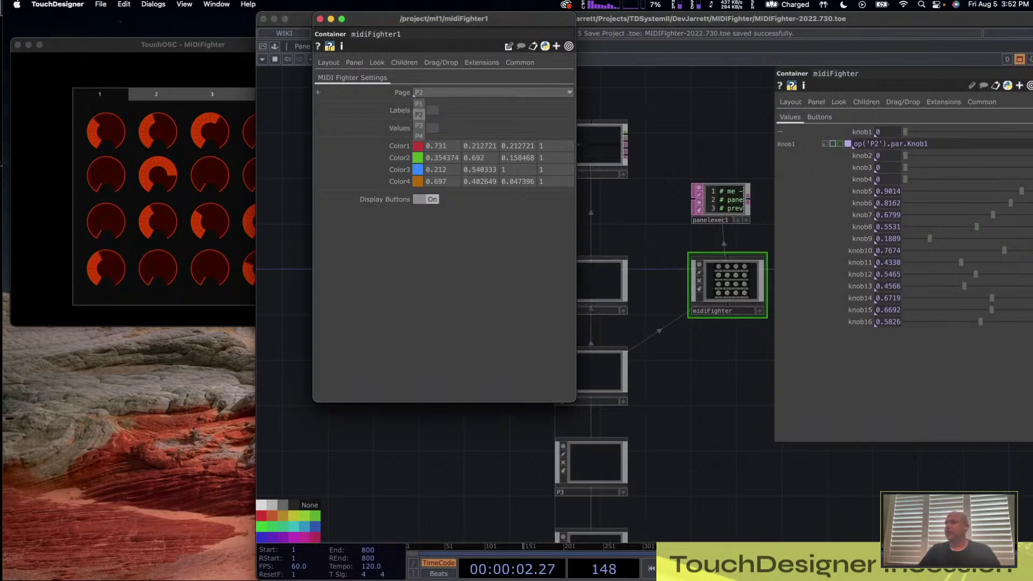
click(419, 103)
click(425, 93)
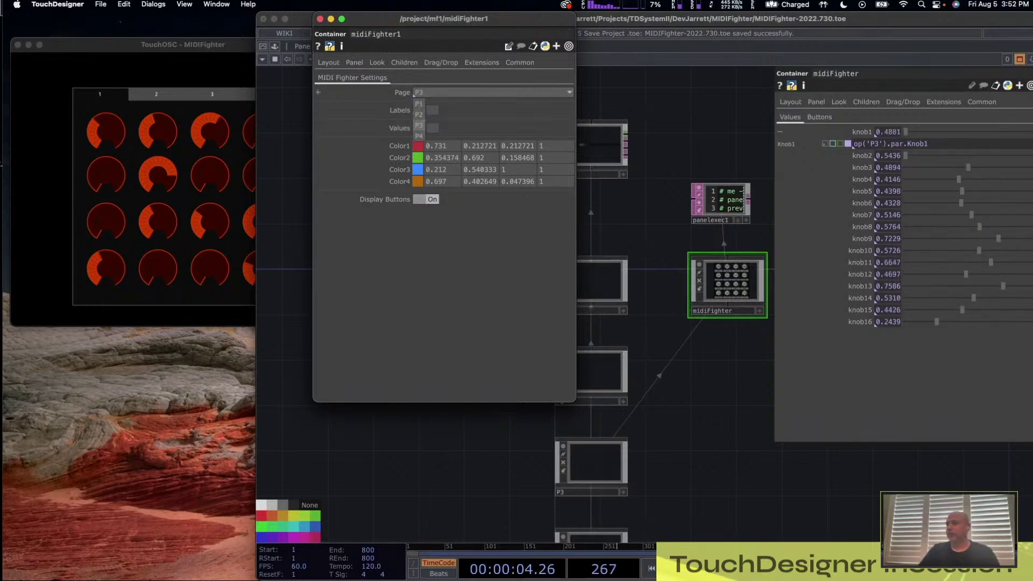
click(419, 135)
click(320, 19)
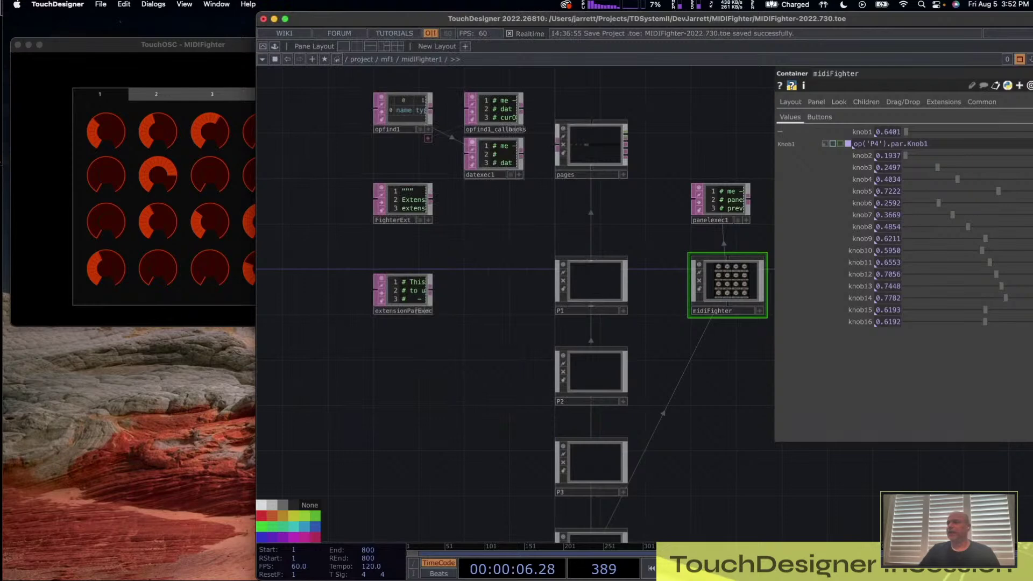
- Read the PageChange method in the FighterExt script, then return to the whole network
scroll(484, 242, up, 5)
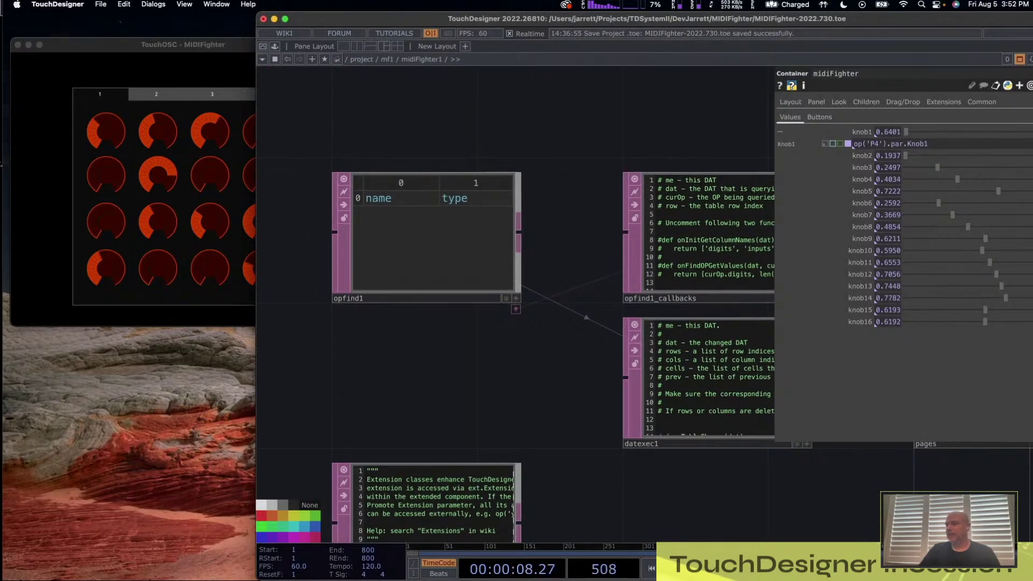
scroll(415, 495, up, 5)
scroll(547, 232, up, 3)
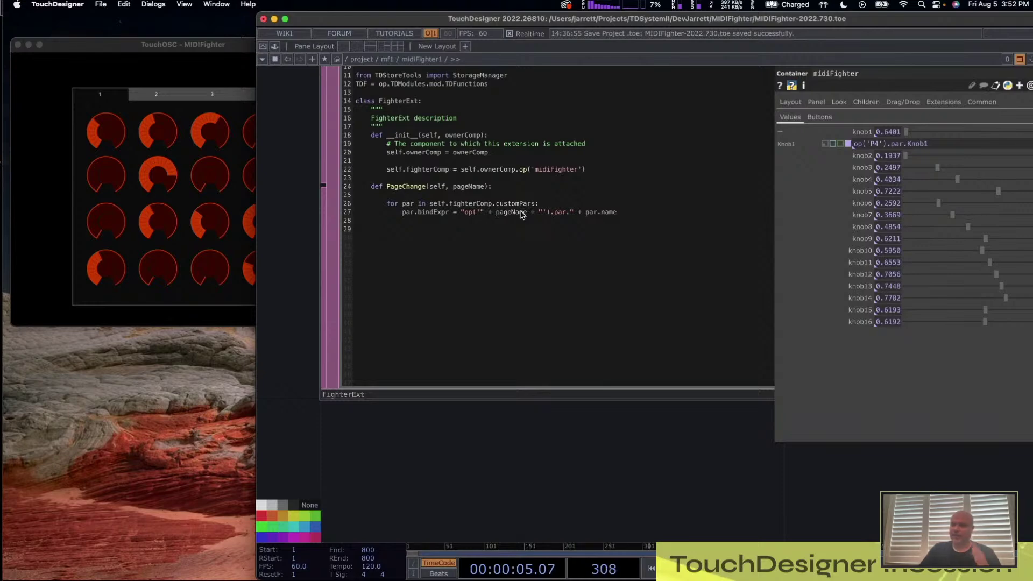
scroll(521, 213, down, 3)
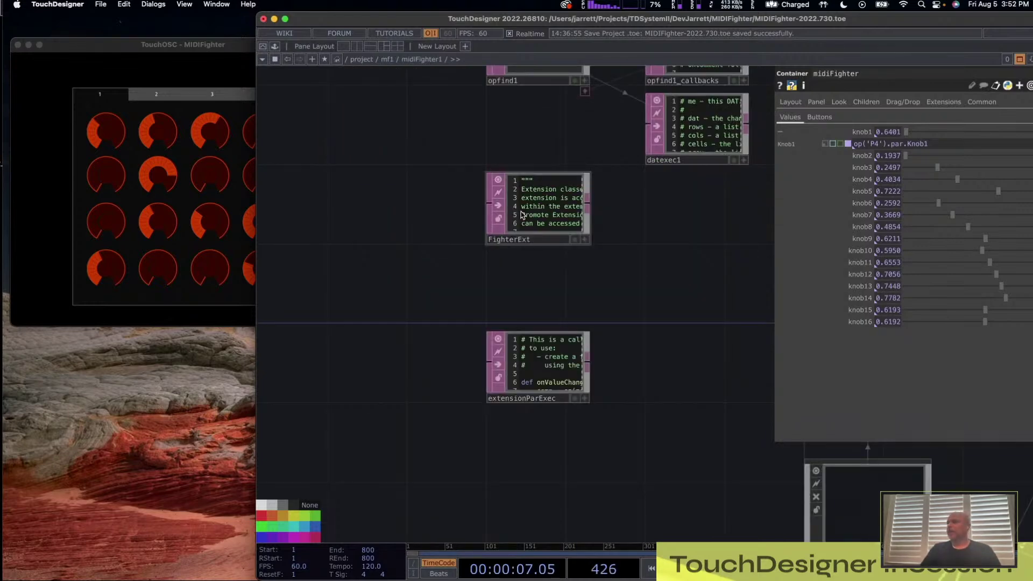
key(h)
- Compare the knob parameters of the P1 base with those of P2, and select the midiFighter container
click(510, 293)
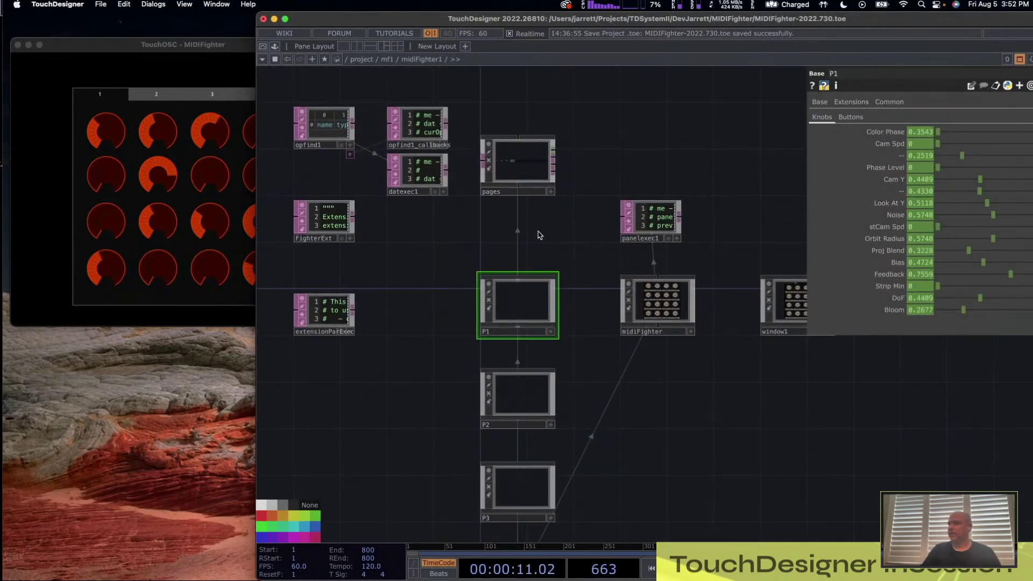
scroll(539, 235, down, 1)
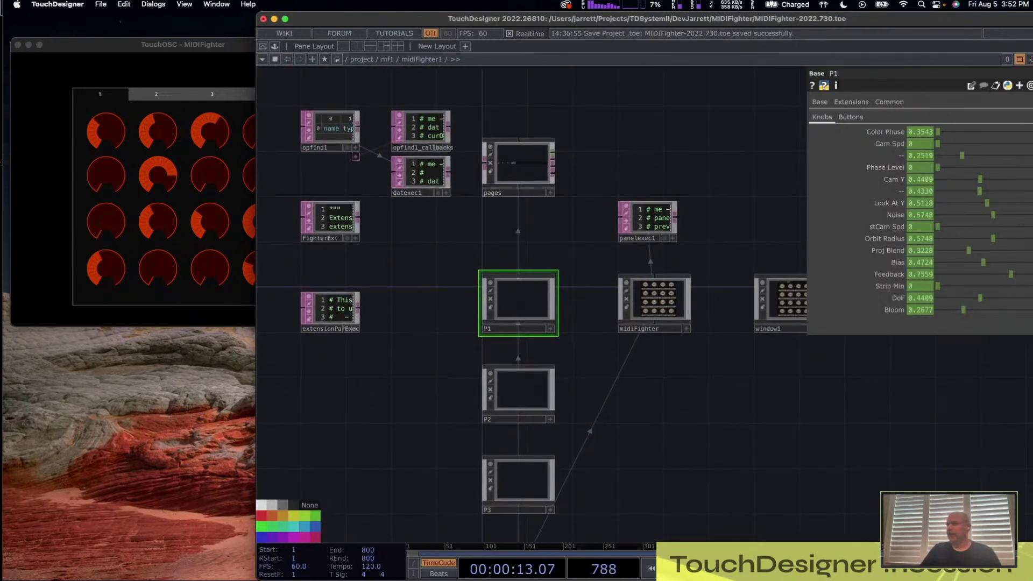
drag(539, 236, 529, 196)
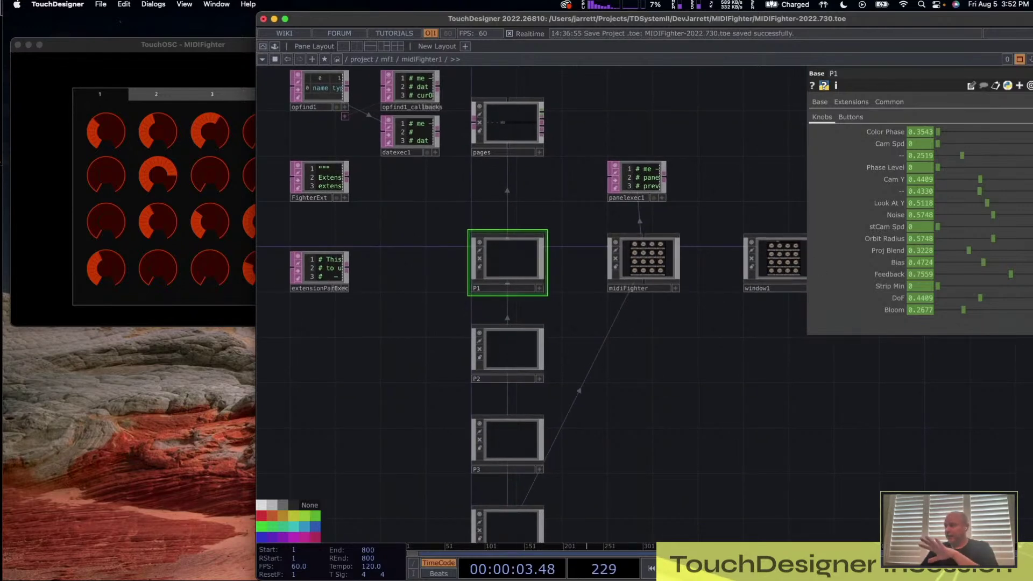
click(506, 353)
click(822, 116)
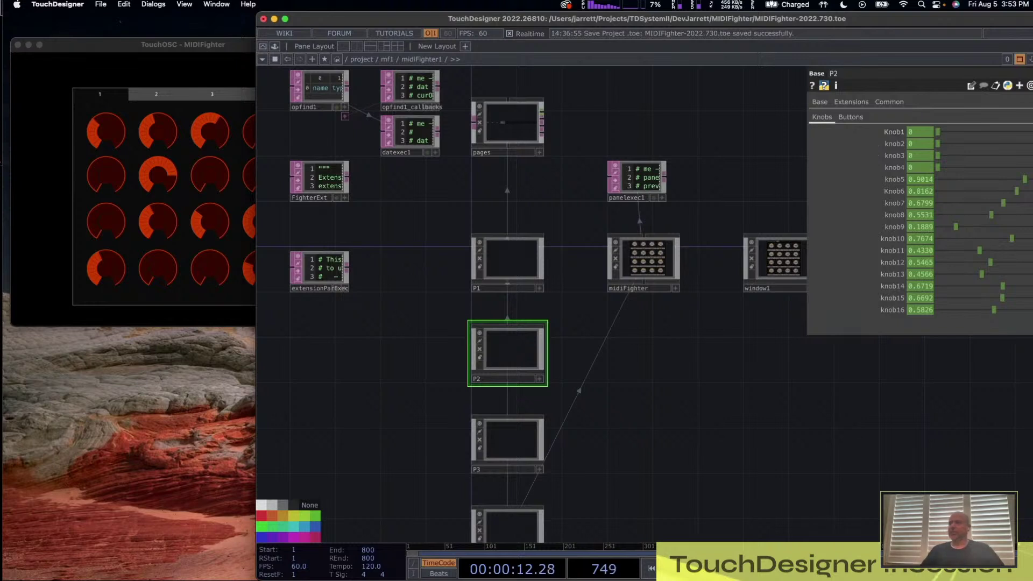
click(665, 292)
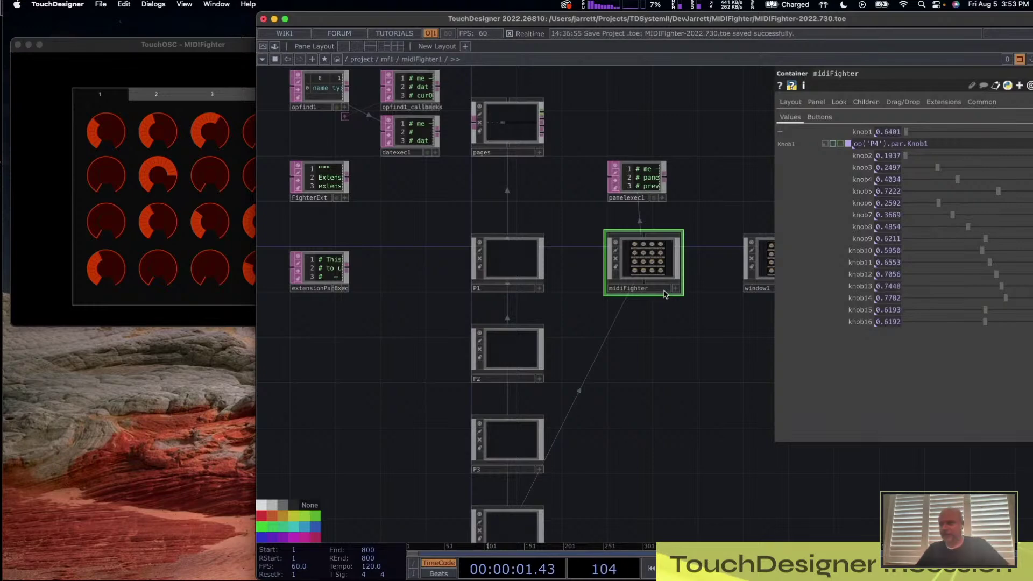
- Go up to mf1 and duplicate the midiFighter1 container, placing the copy beside the original
key(u)
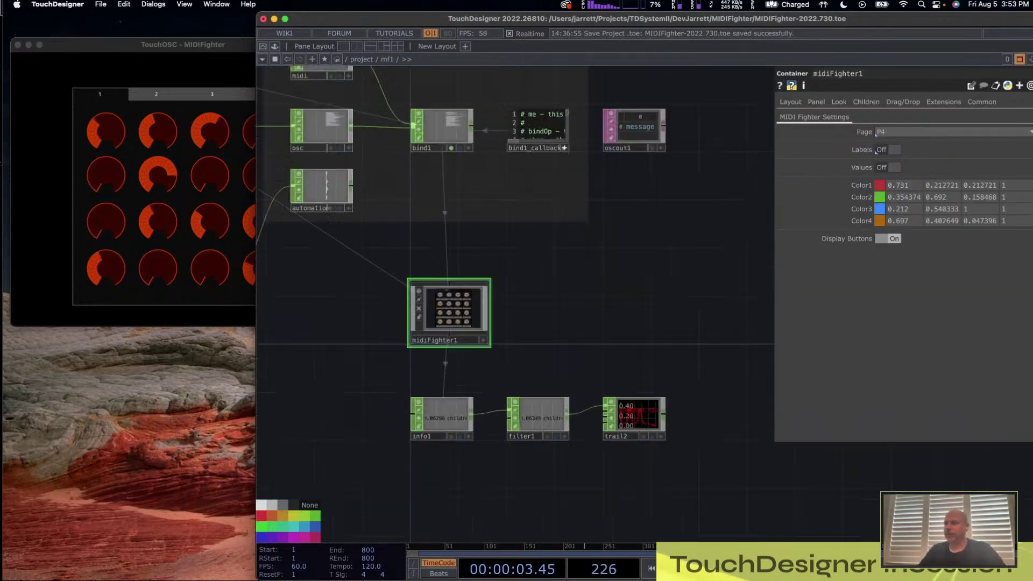
drag(365, 296, 574, 320)
scroll(667, 191, up, 5)
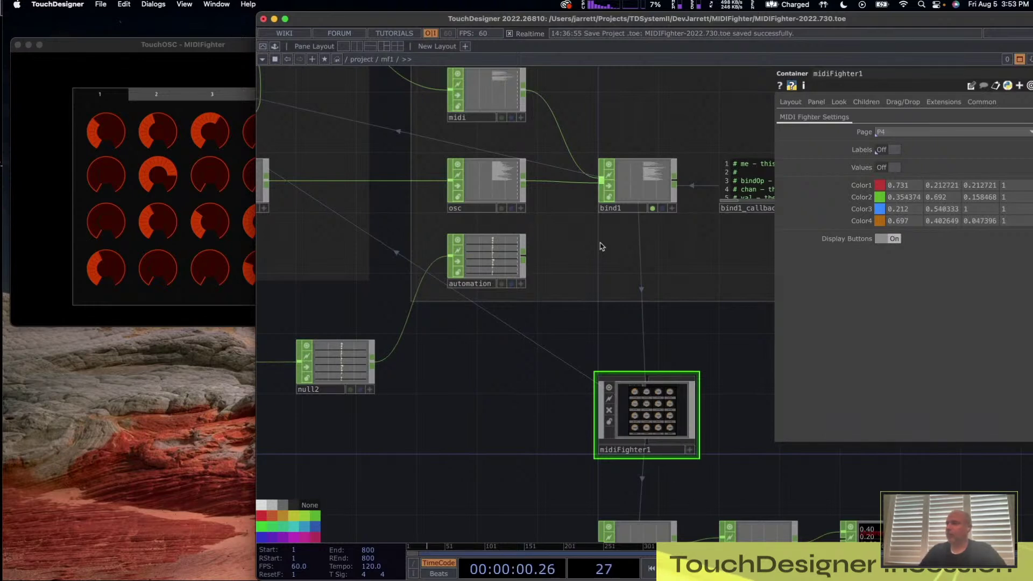
drag(601, 242, 436, 211)
drag(487, 384, 390, 360)
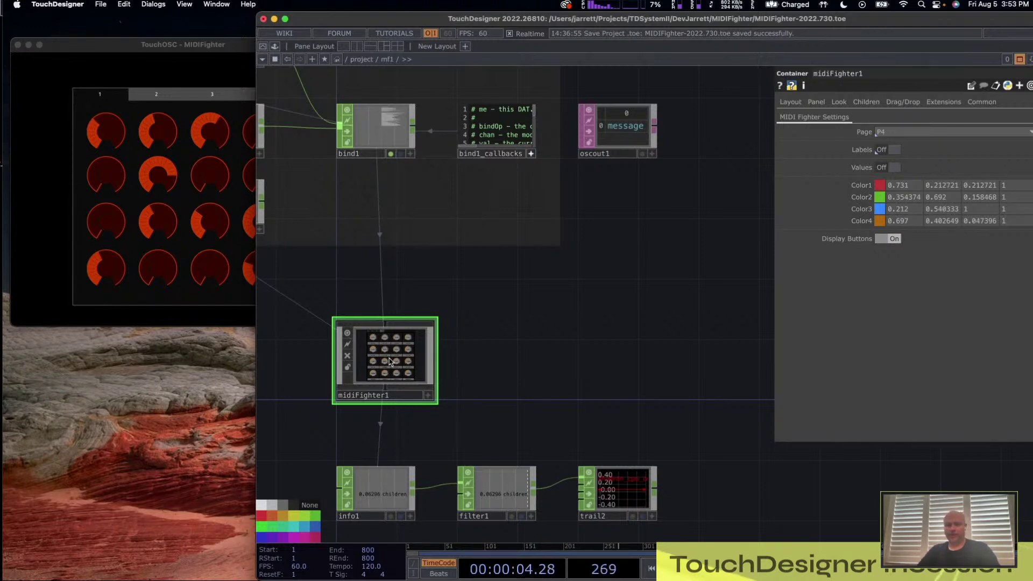
key(ctrl+c)
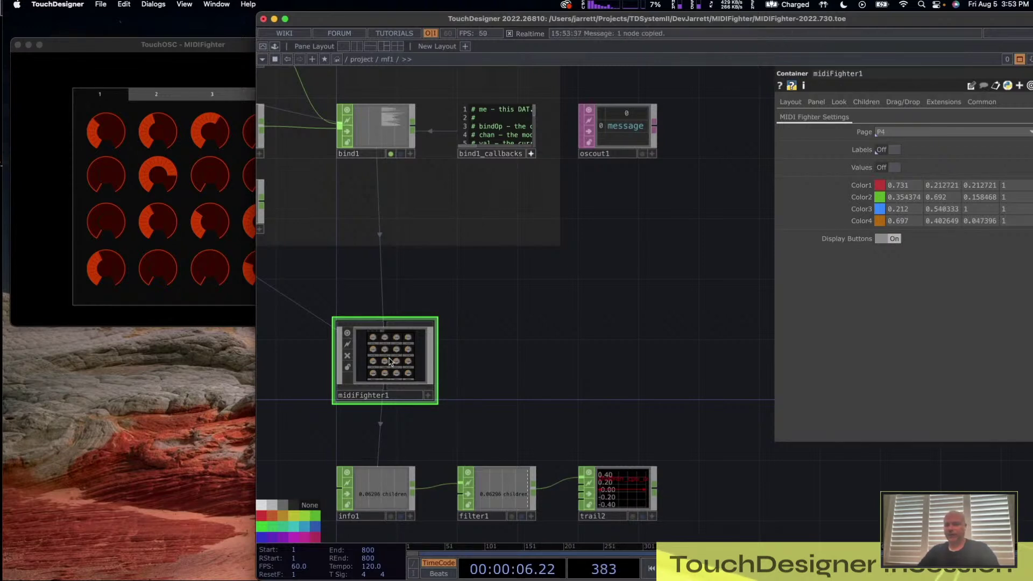
key(ctrl+v)
drag(388, 447, 555, 356)
- Clear the Global OP Shortcut MF1 from the midiFighter2 container
click(944, 102)
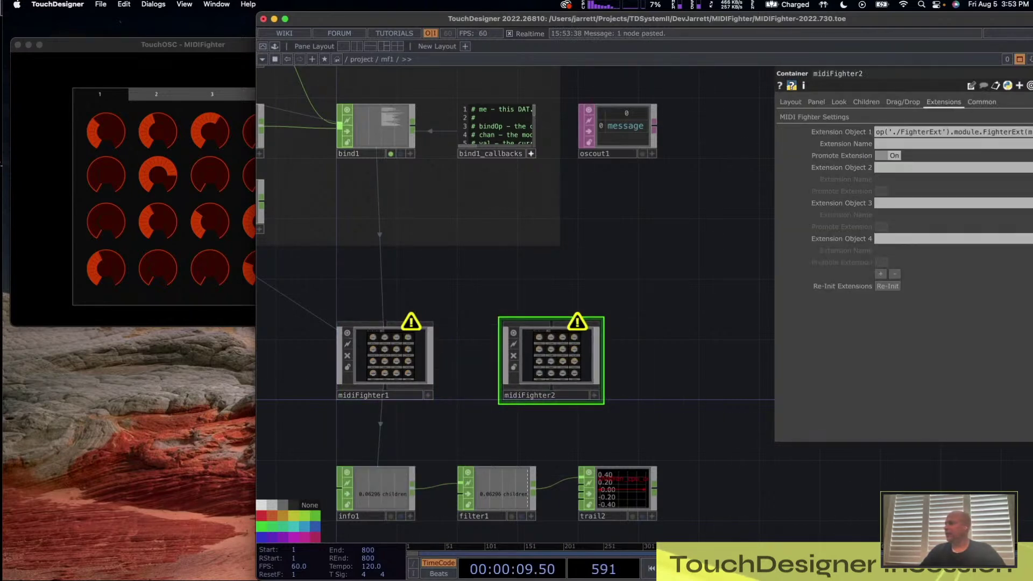
click(983, 102)
double_click(884, 144)
key(BackSpace)
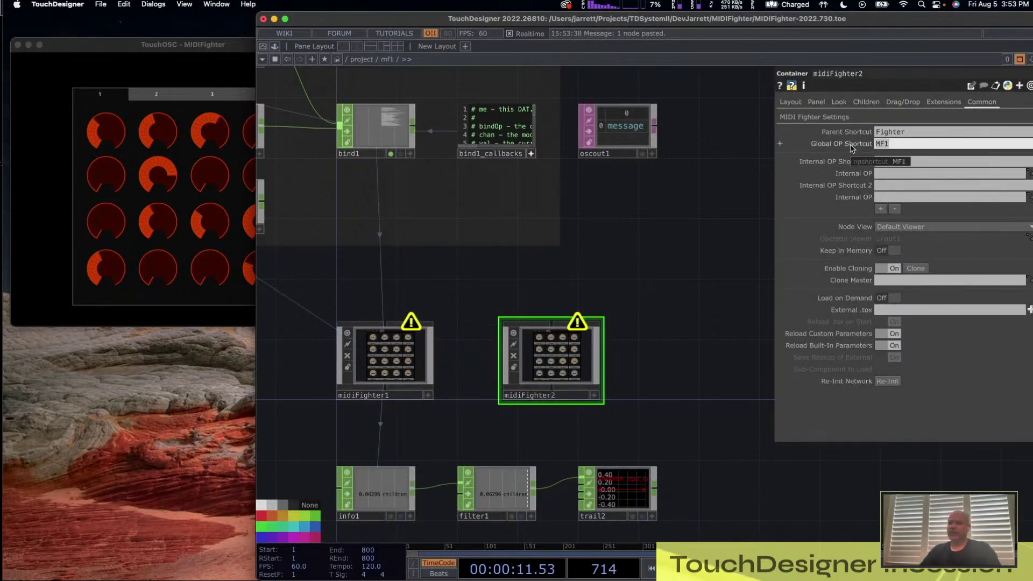
key(Return)
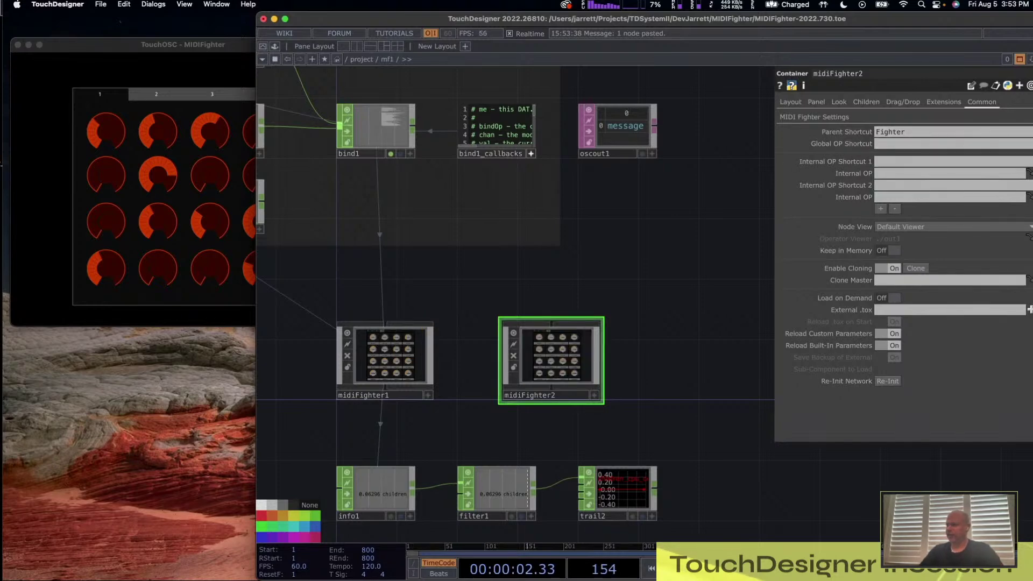
- Enter midiFighter2 and select its P1 base to show the knob parameters
scroll(545, 360, up, 5)
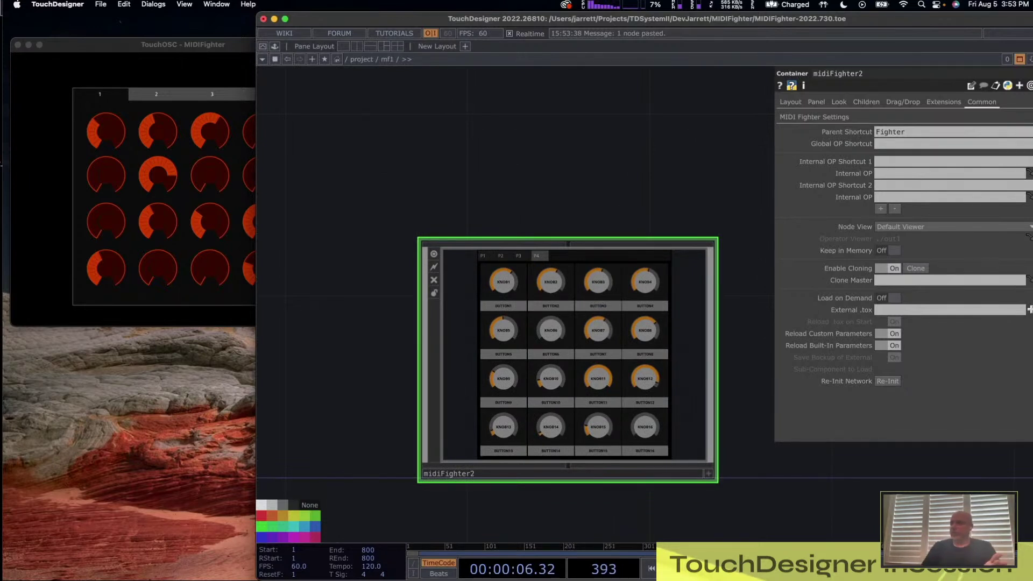
scroll(560, 351, down, 3)
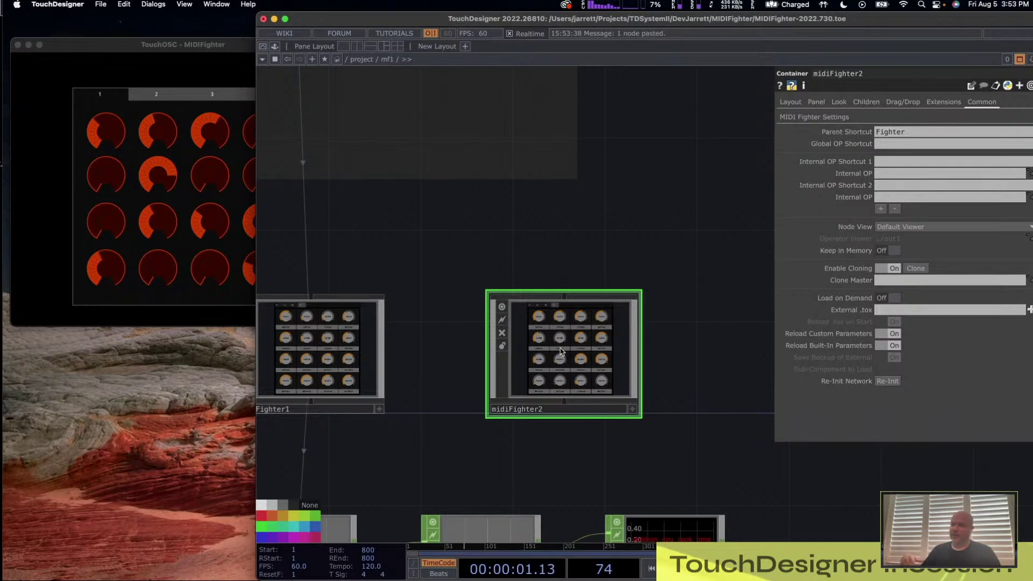
scroll(569, 349, up, 3)
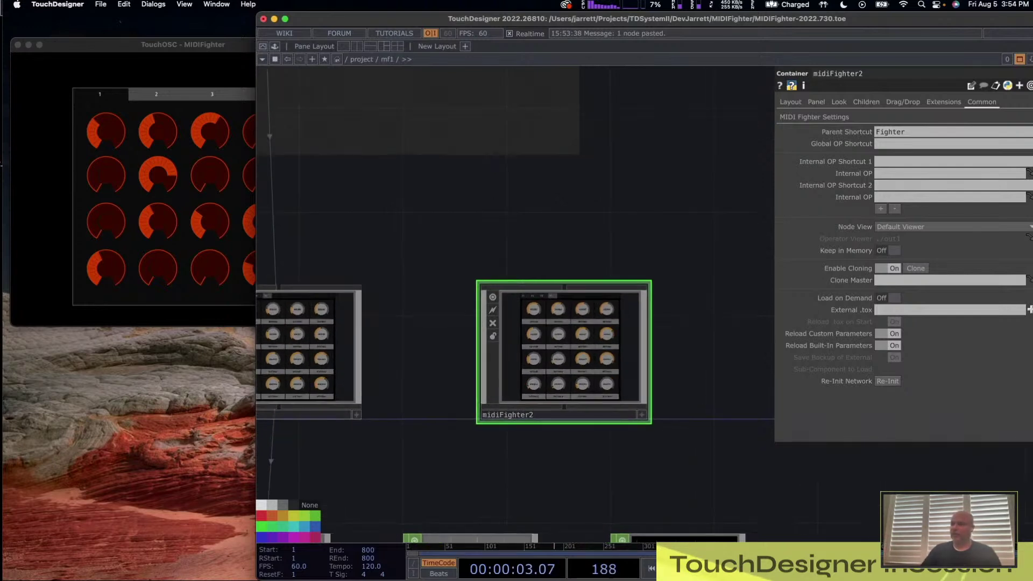
scroll(569, 349, up, 3)
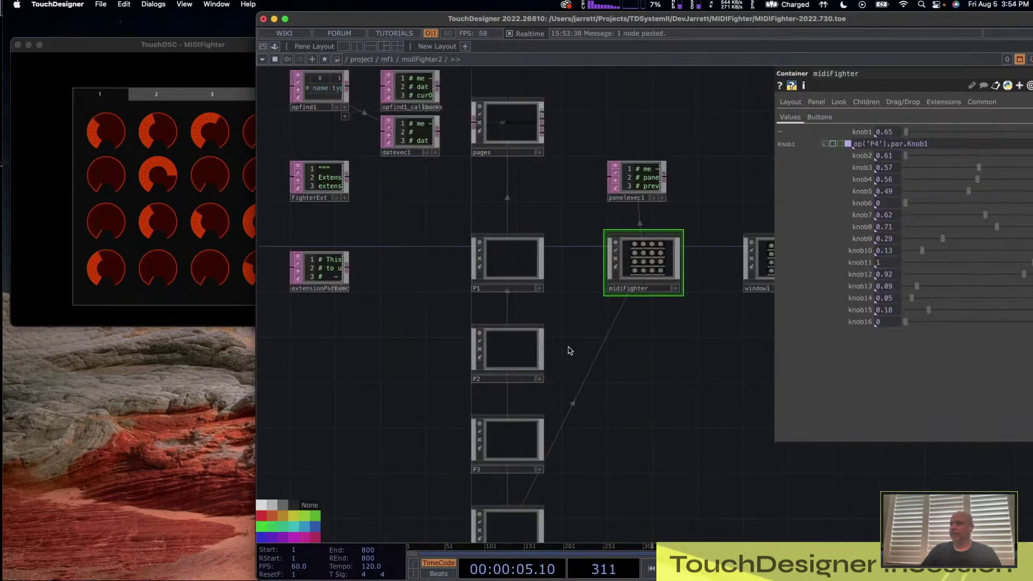
drag(421, 249, 538, 273)
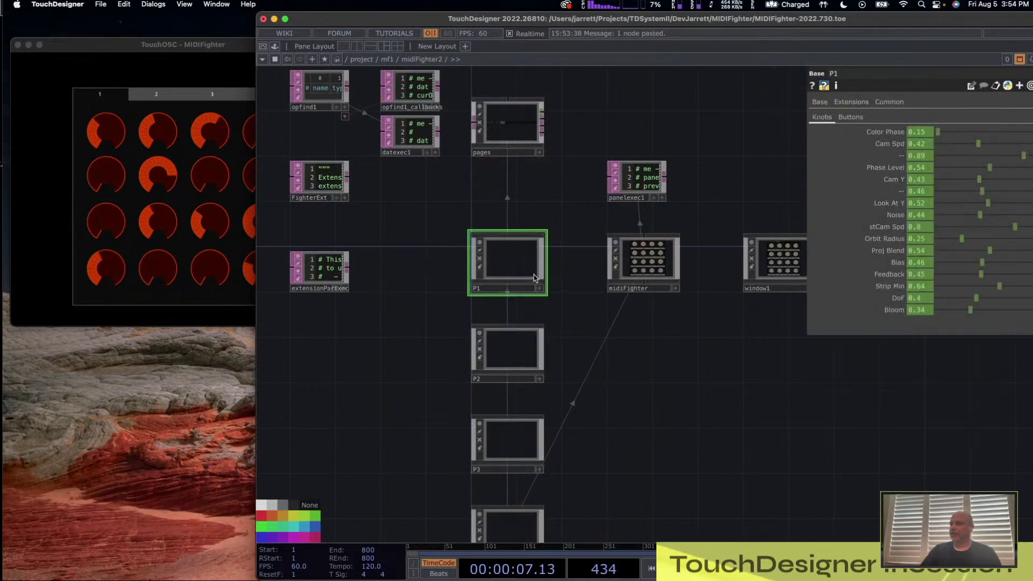
- Expand P1's Knob1 through Knob5 (Color Phase to Cam Y) and switch each from export to constant mode
click(813, 132)
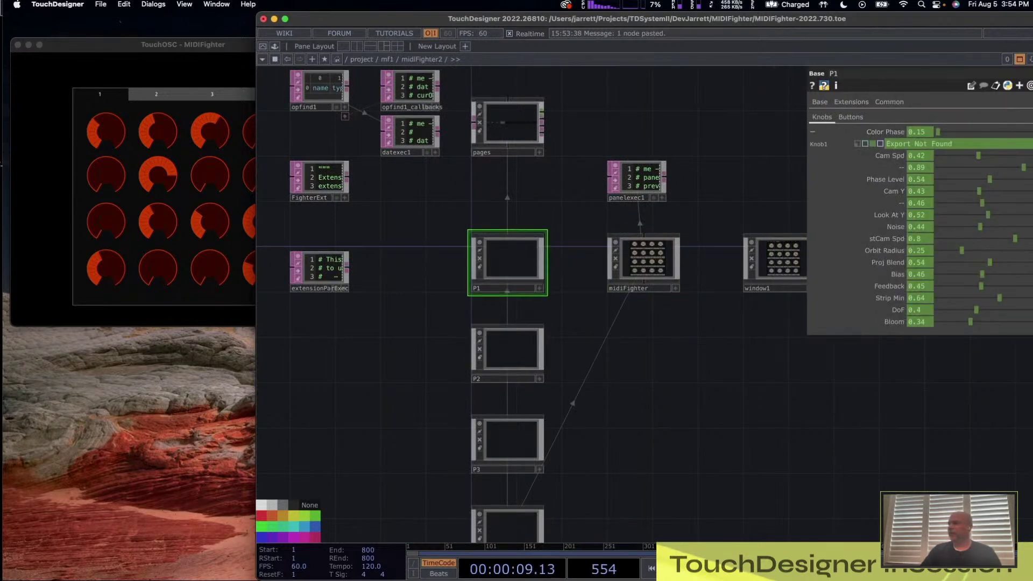
click(864, 144)
click(813, 156)
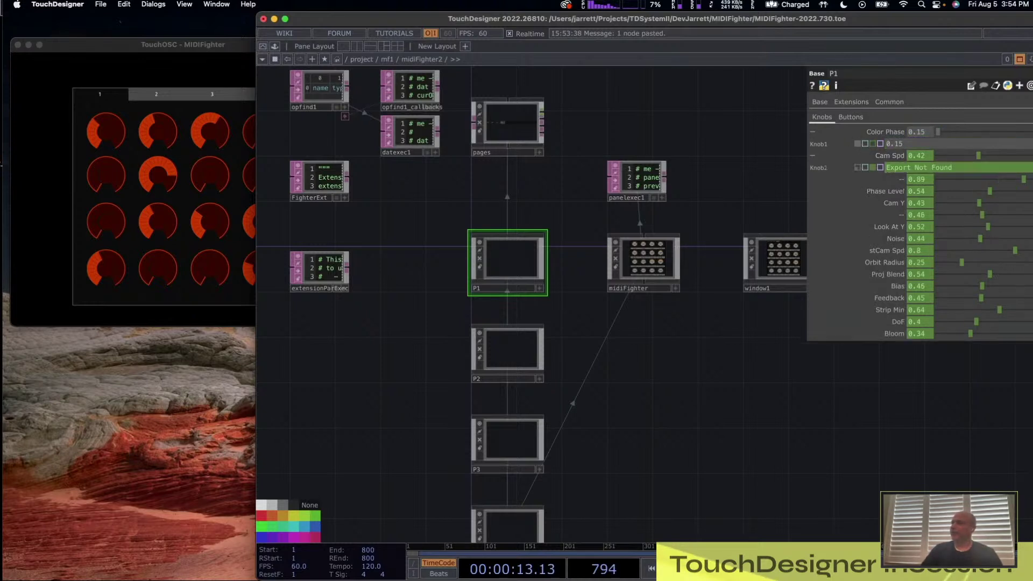
click(865, 168)
click(812, 180)
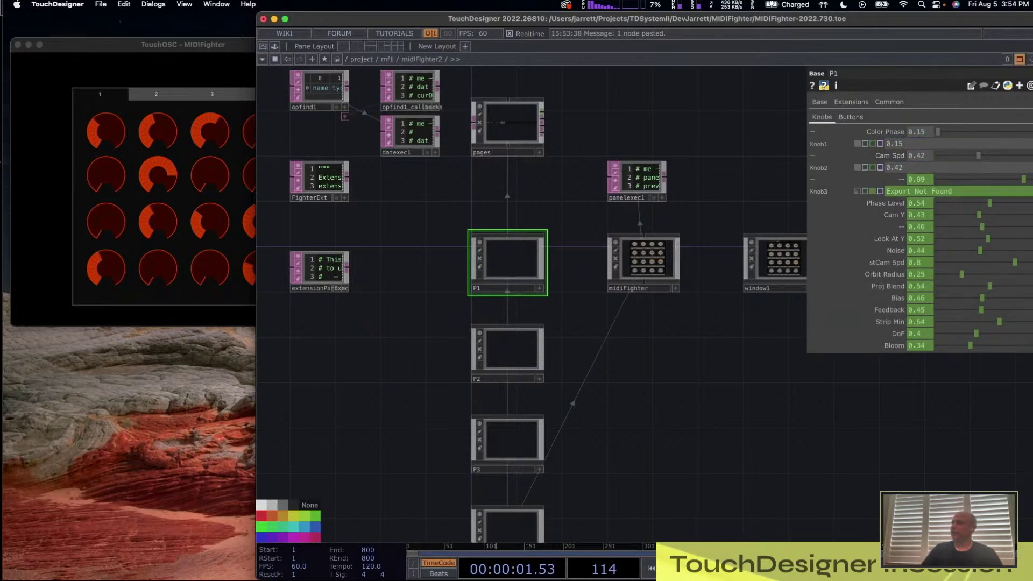
click(865, 191)
click(812, 203)
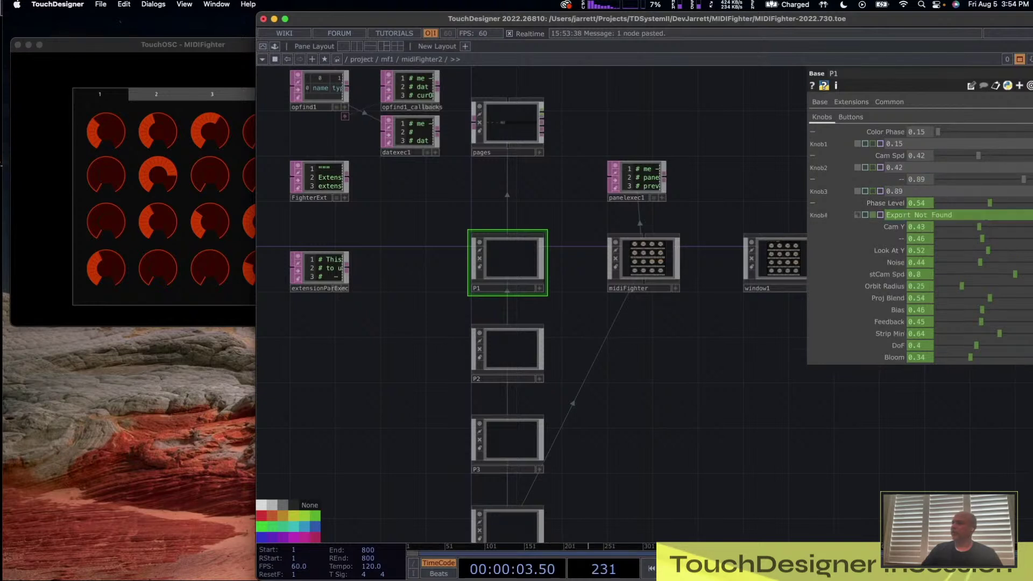
click(865, 215)
click(812, 226)
click(865, 239)
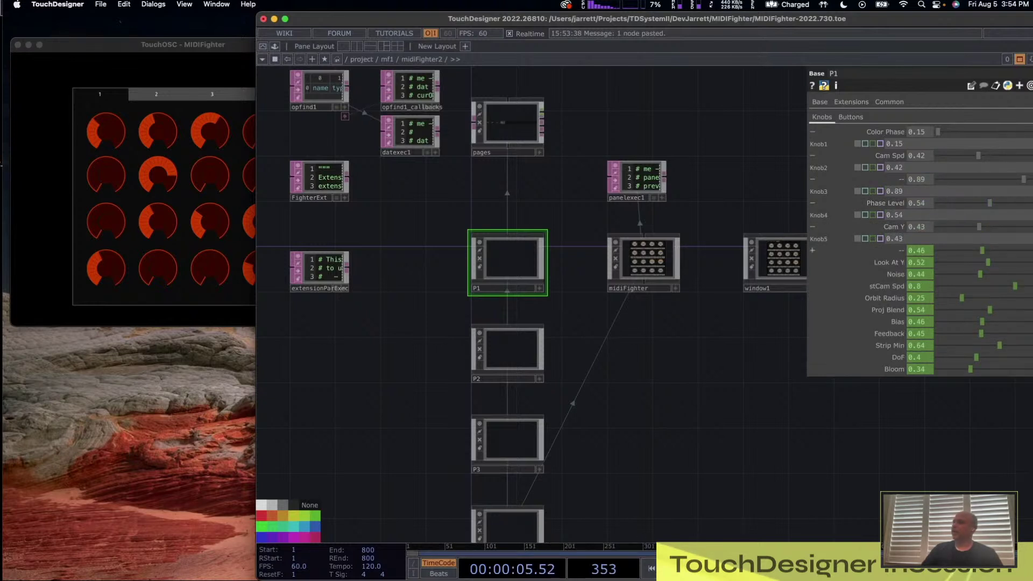
- Expand P1's Knob6 through Knob10 and switch each from export to constant mode
click(813, 250)
click(865, 263)
click(812, 274)
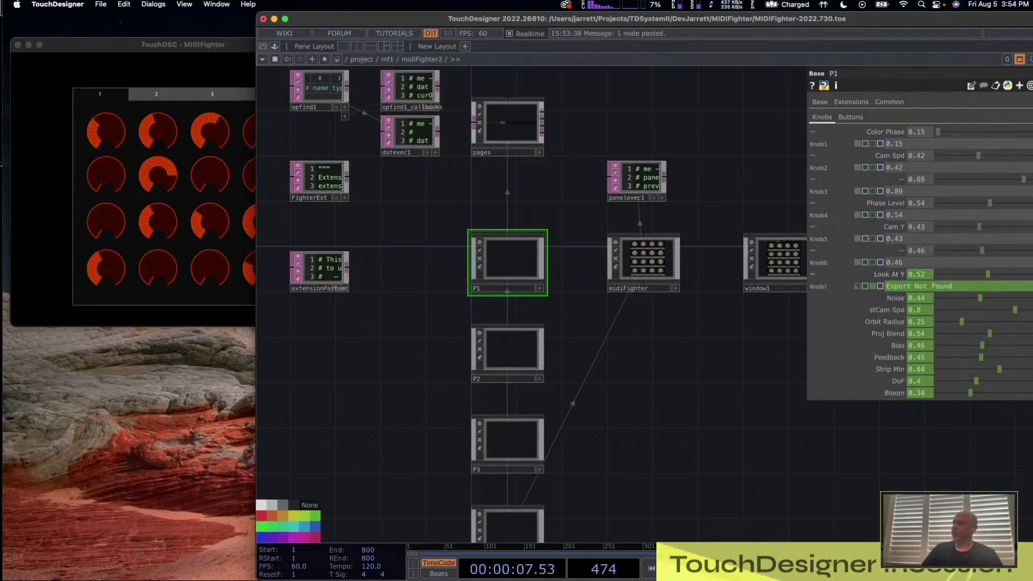
click(865, 285)
click(813, 298)
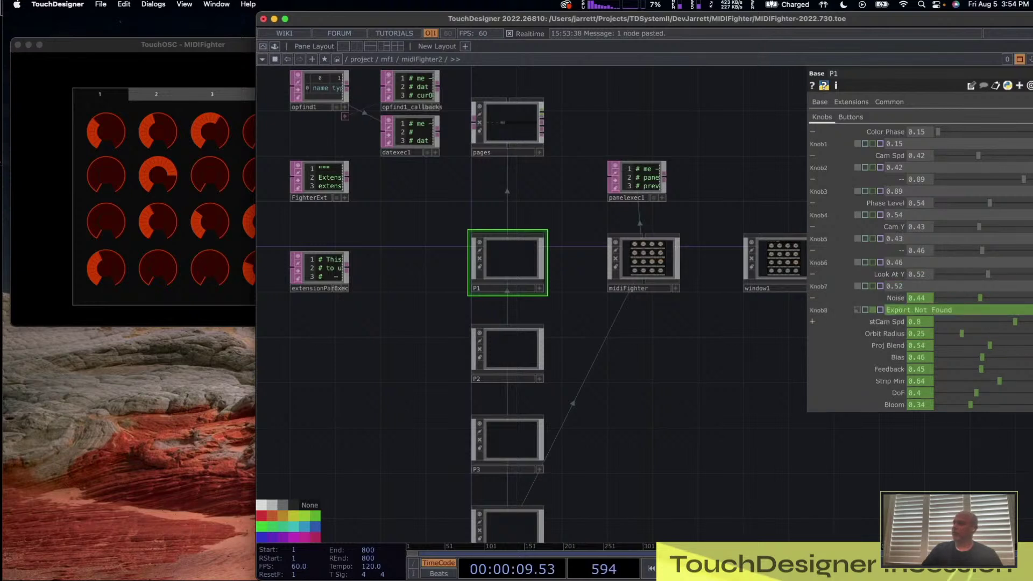
click(865, 310)
click(813, 321)
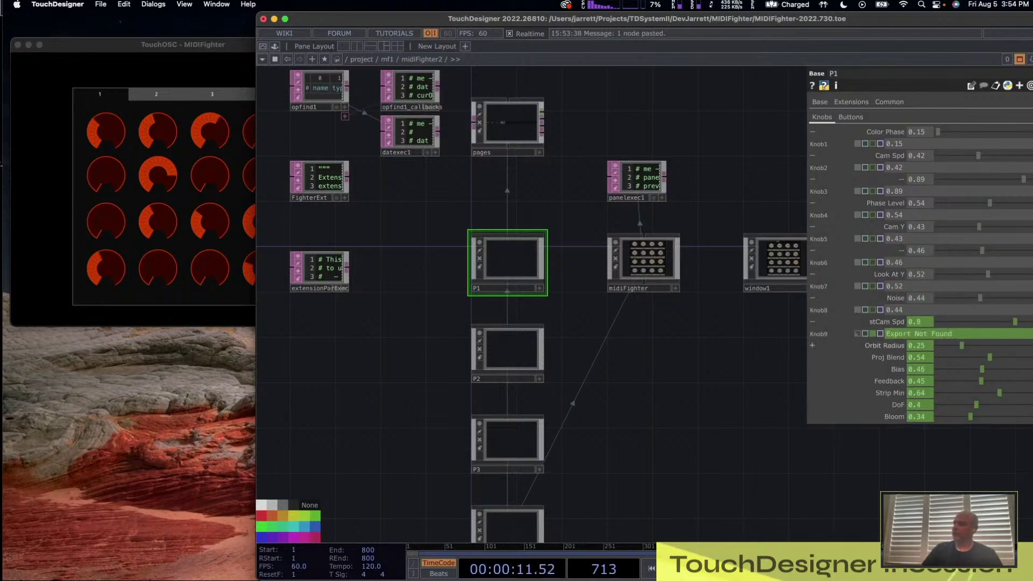
click(813, 345)
click(865, 334)
click(865, 358)
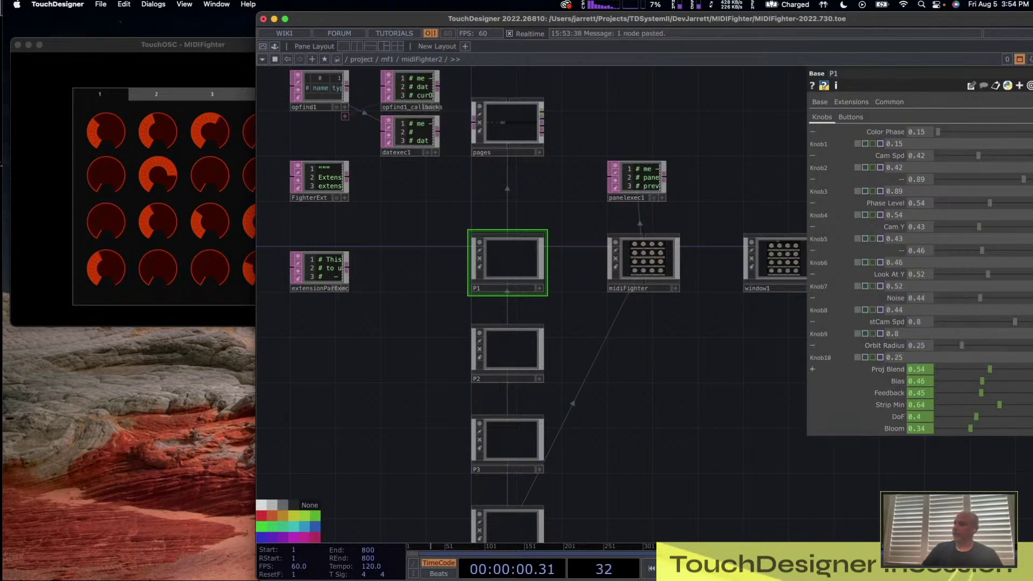
- Expand P1's Knob11 through Knob16 (Proj Blend to Bloom) and switch each from export to constant mode
click(813, 369)
click(864, 381)
click(813, 393)
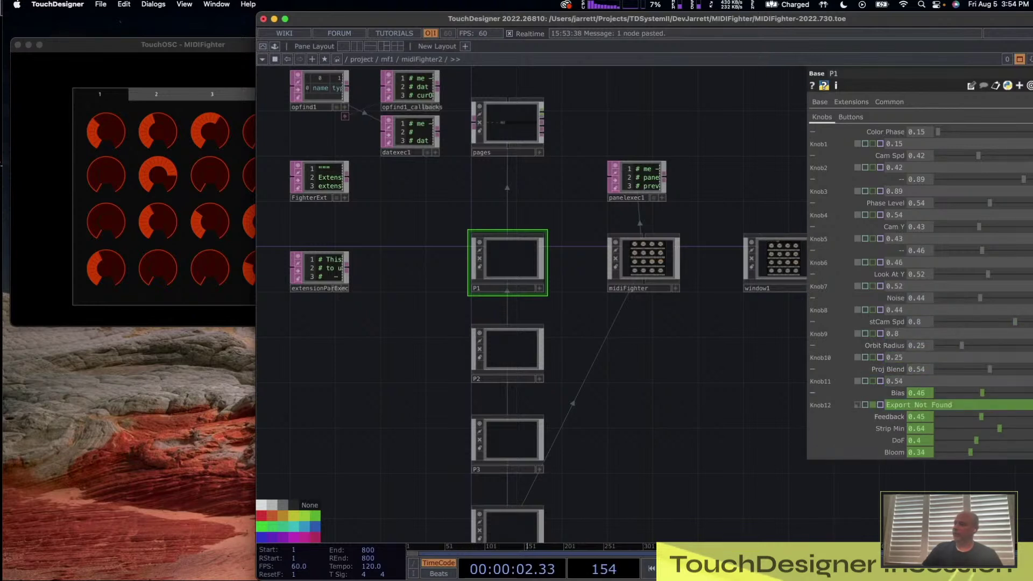
click(865, 404)
click(813, 416)
click(865, 429)
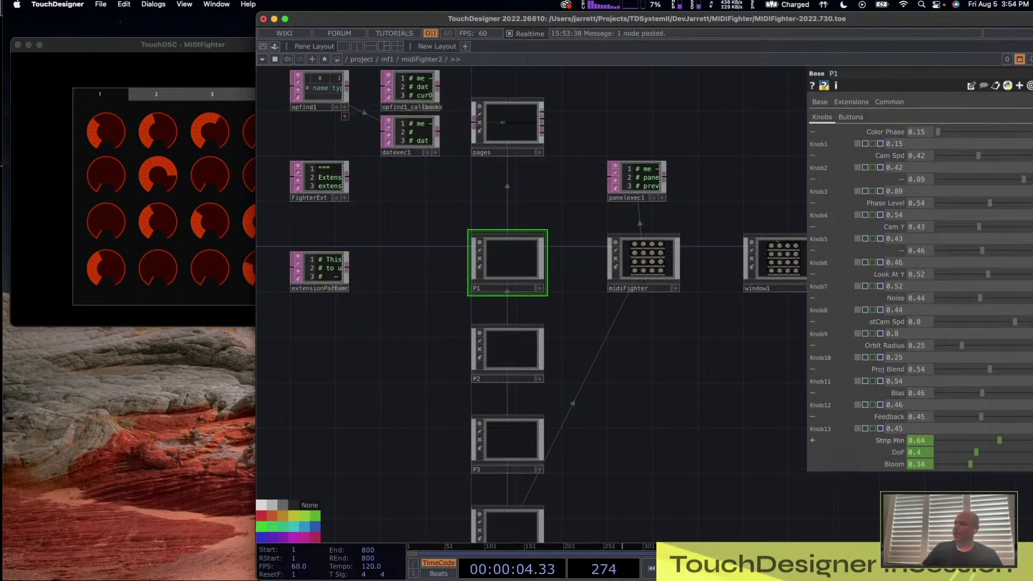
click(812, 440)
click(864, 452)
click(813, 464)
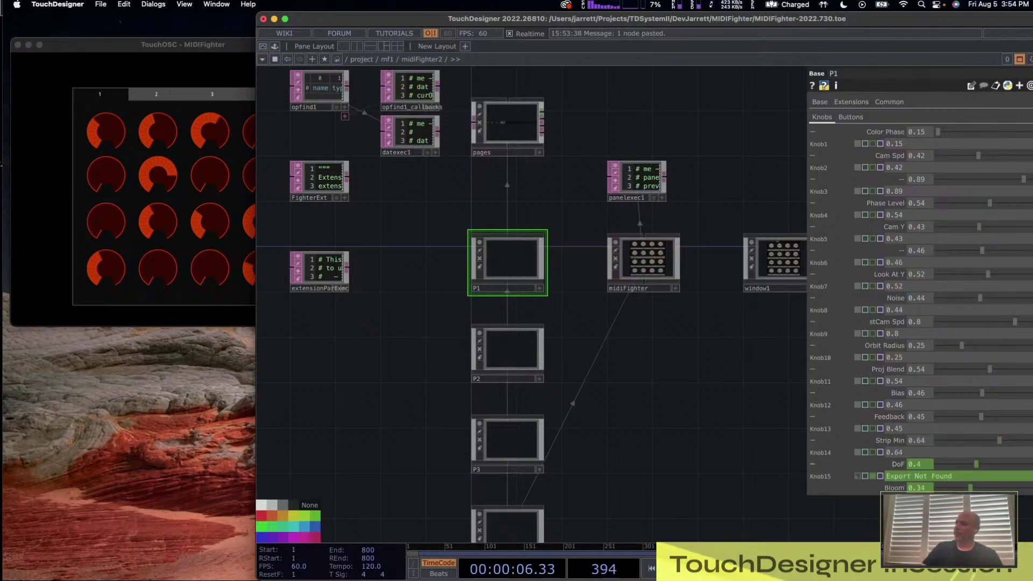
click(865, 476)
click(813, 488)
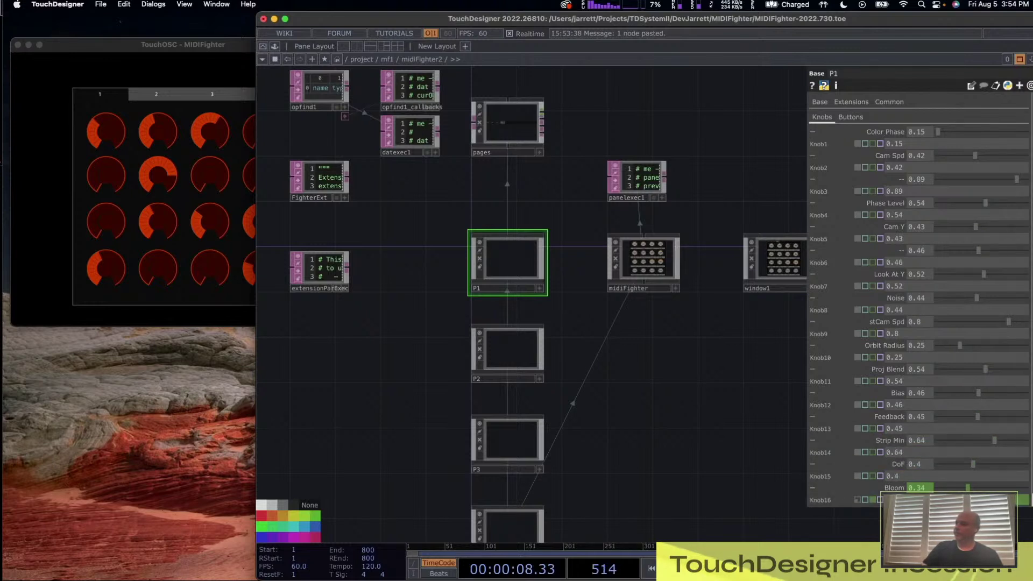
click(858, 500)
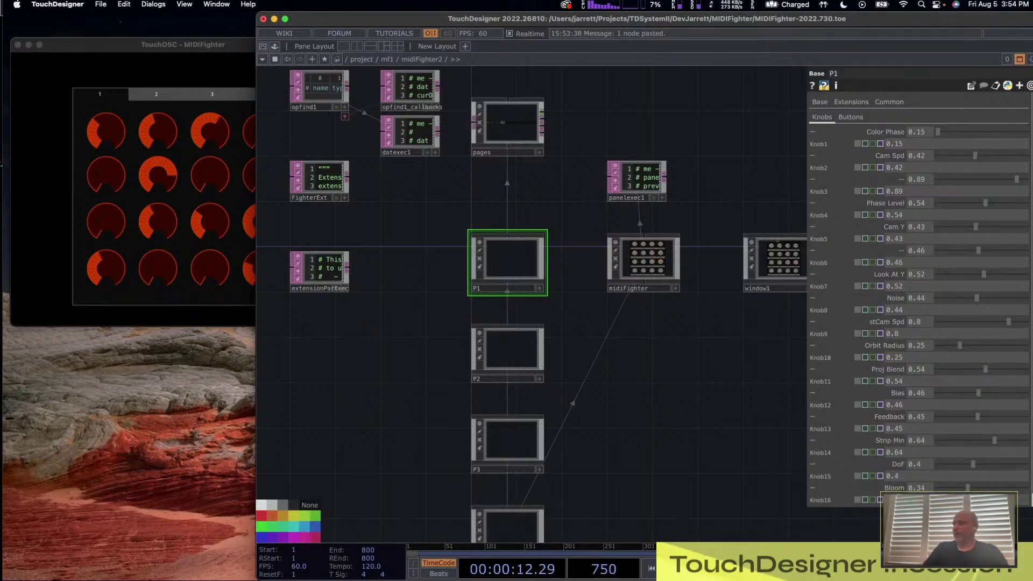
- Go up to mf1 and delete the midiFighter2 container
key(u)
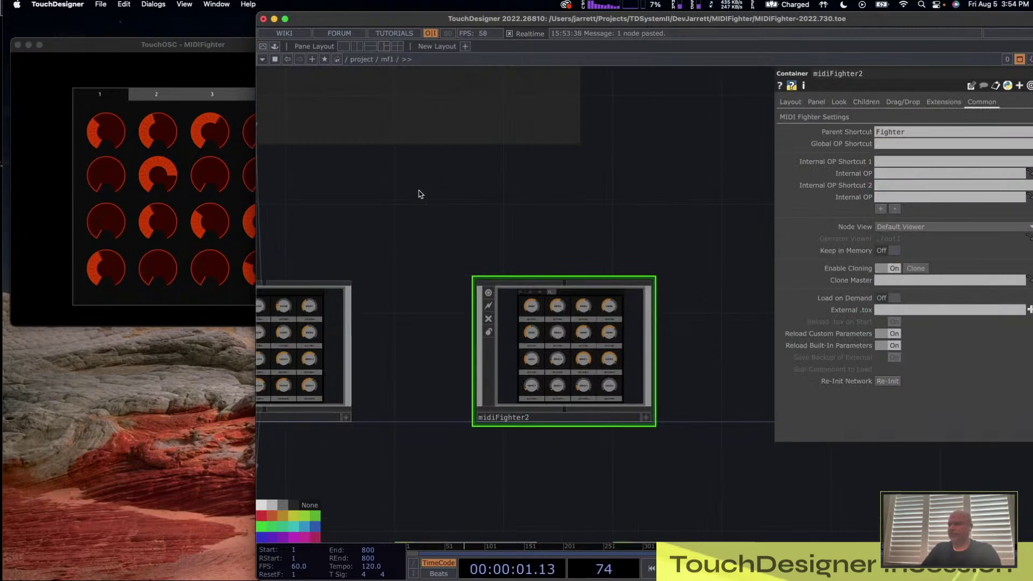
scroll(419, 191, down, 5)
drag(419, 191, 668, 268)
right_drag(712, 281, 763, 380)
key(Delete)
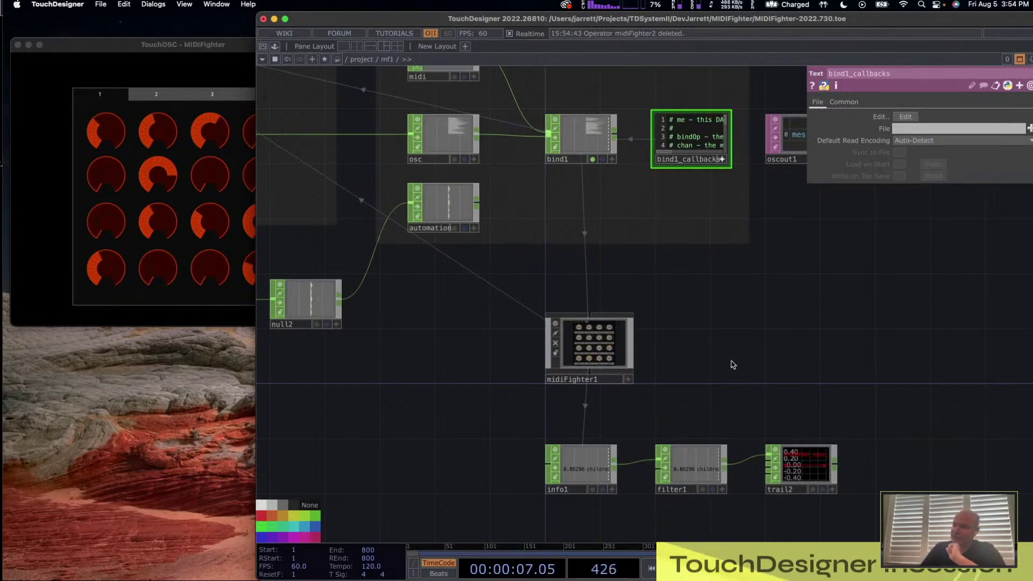
- Select the original midiFighter1 container, enter it and select its P1 base to show the knob parameters
drag(731, 362, 721, 394)
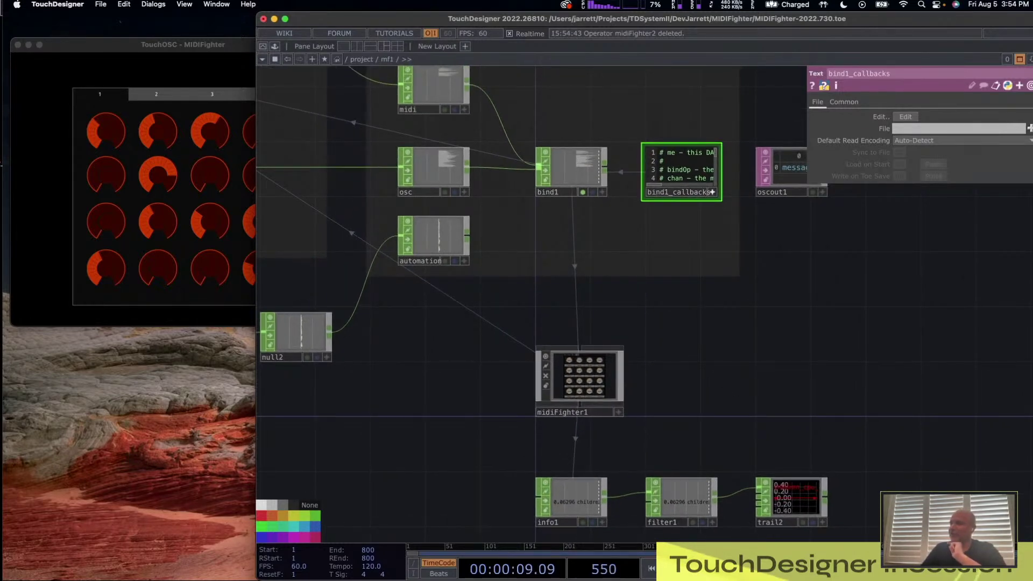
scroll(720, 366, down, 2)
drag(720, 366, 753, 348)
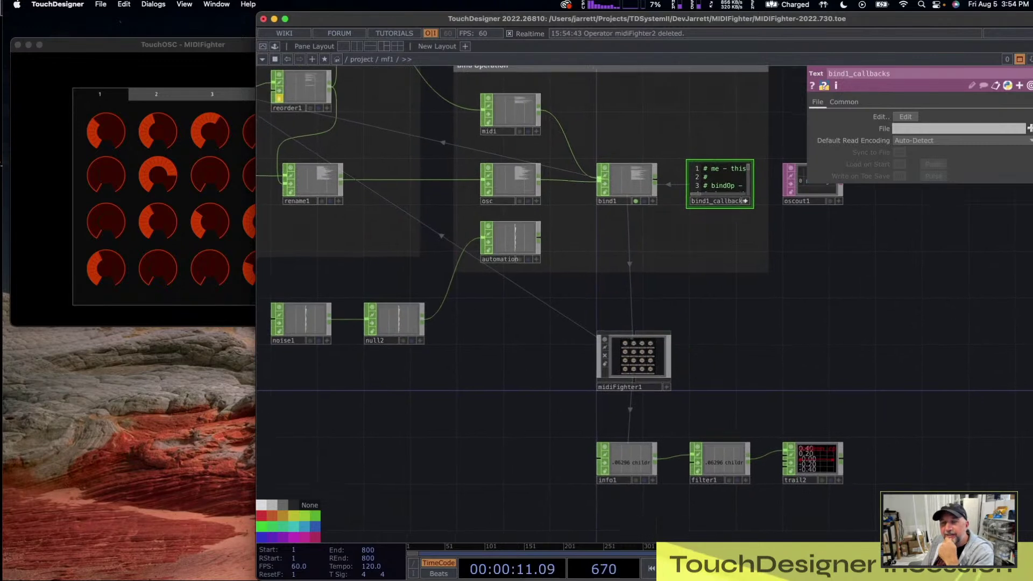
right_drag(743, 316, 552, 407)
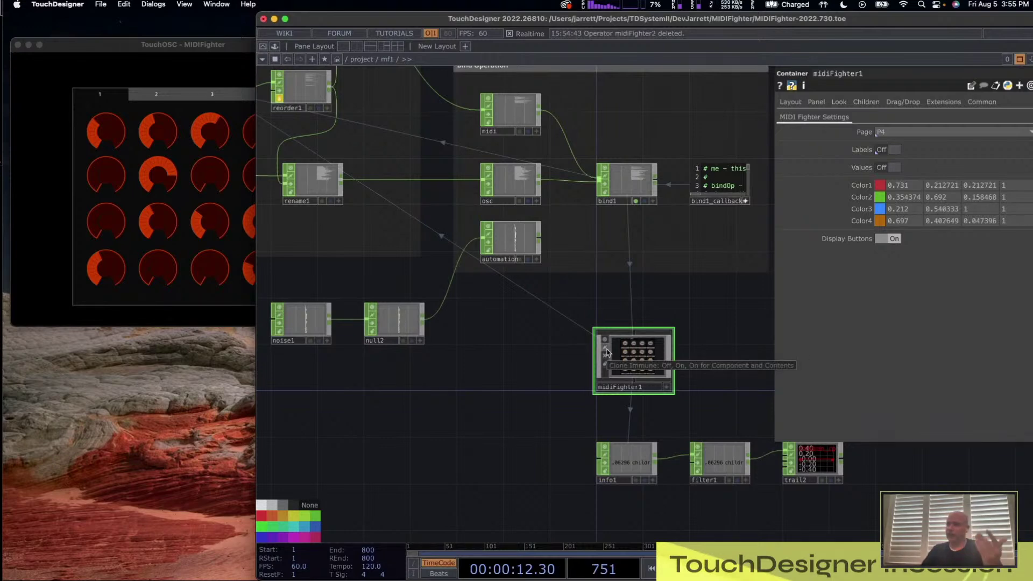
scroll(607, 353, up, 2)
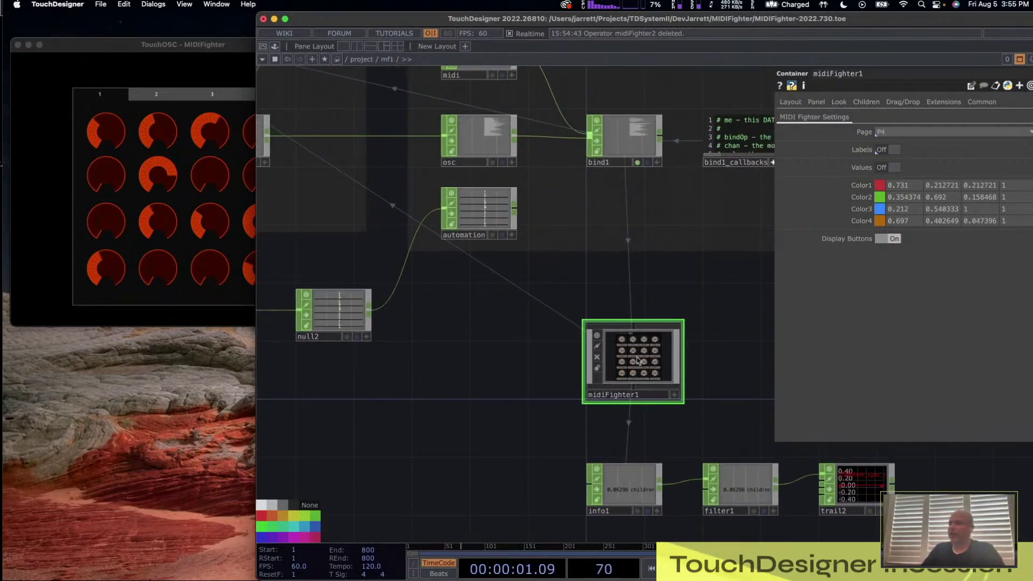
key(i)
drag(431, 214, 513, 272)
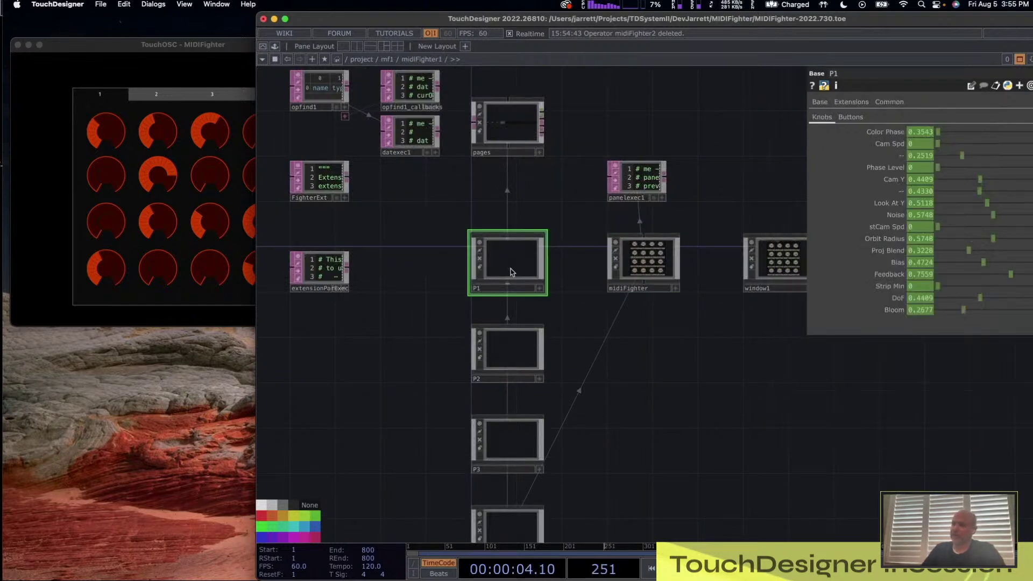
- Review P1's exported knob parameters from Color Phase to Bloom, and display its sixteen button parameters
right_click(454, 310)
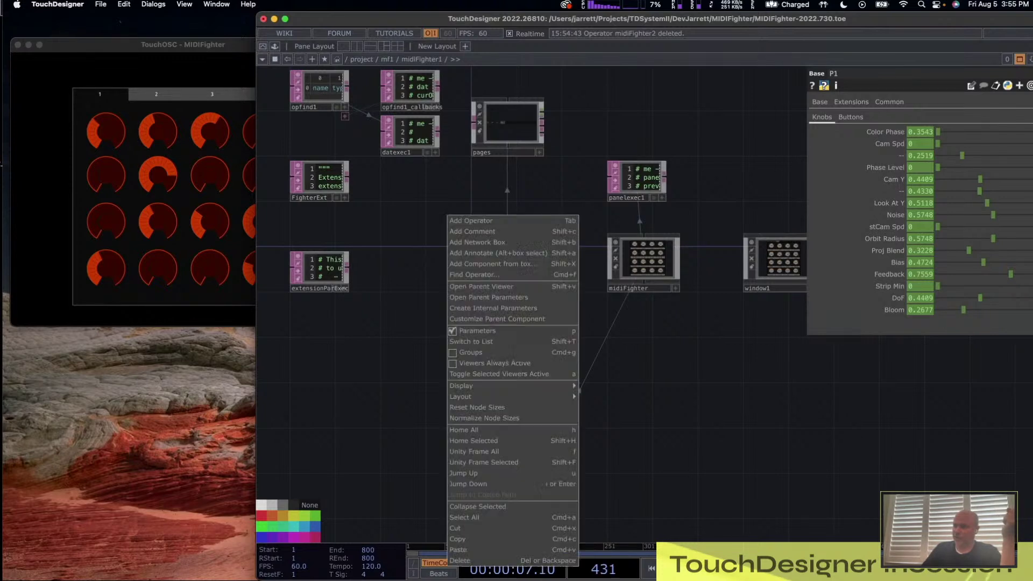
click(419, 279)
drag(420, 279, 431, 221)
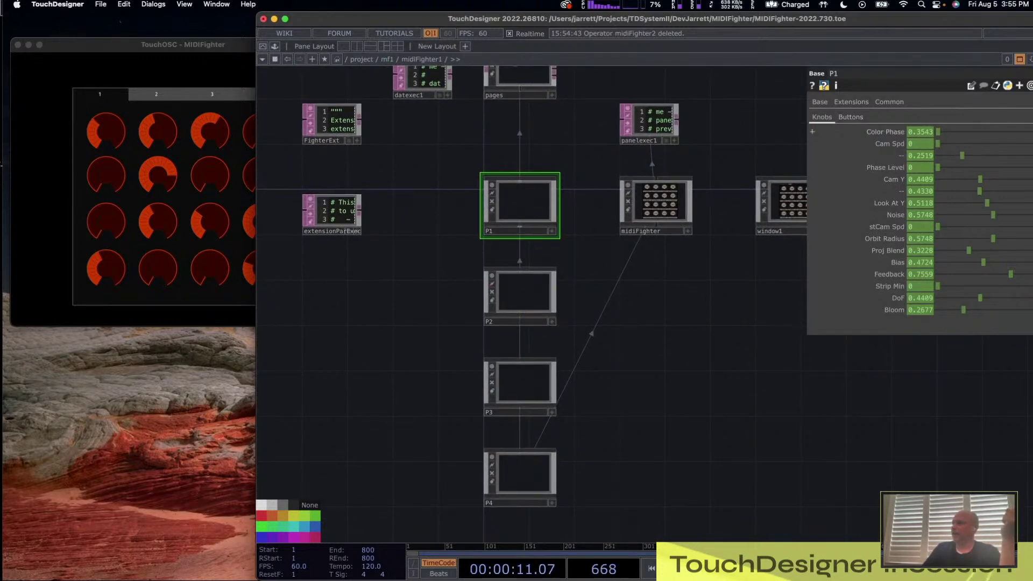
mouse_move(812, 310)
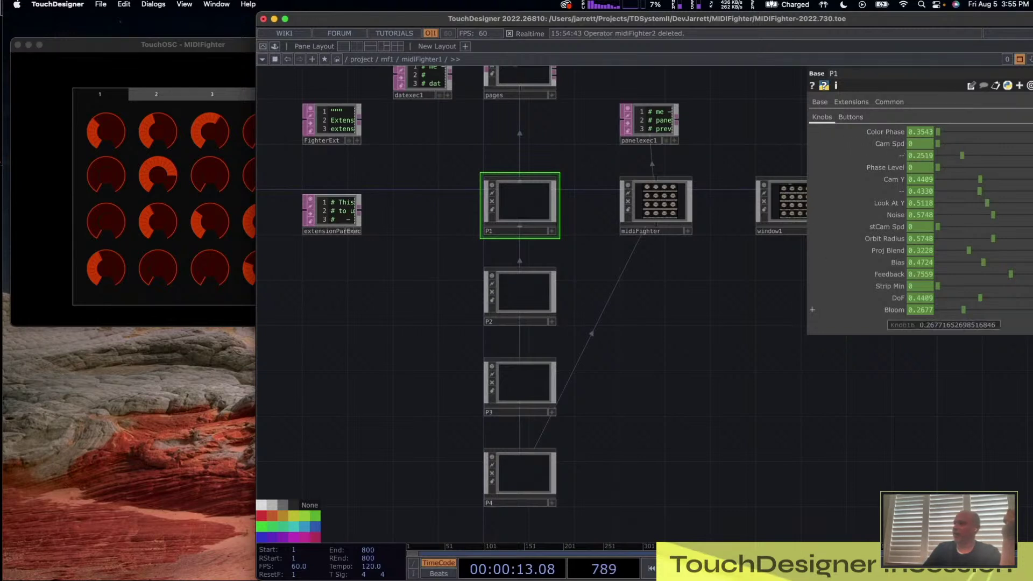
click(851, 117)
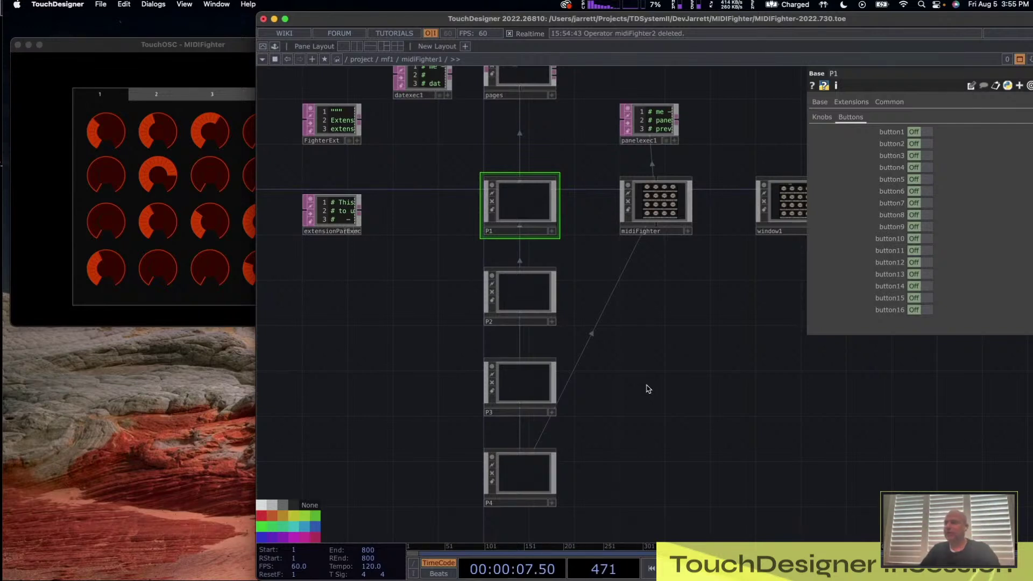
- Go up to mf1, select the par1 Parameter CHOP and bring up its operator info with the channel list
key(u)
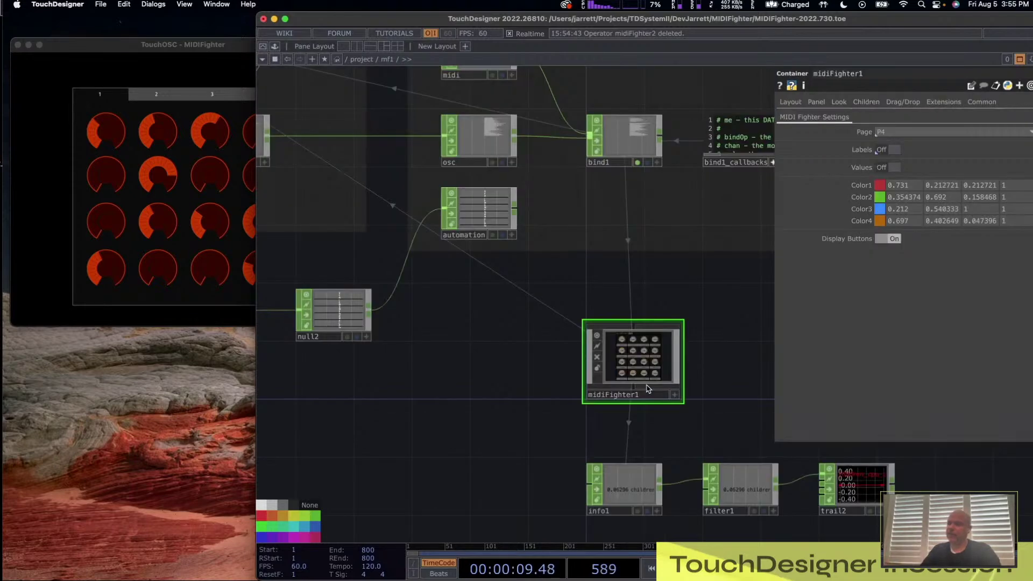
middle_drag(649, 389, 949, 512)
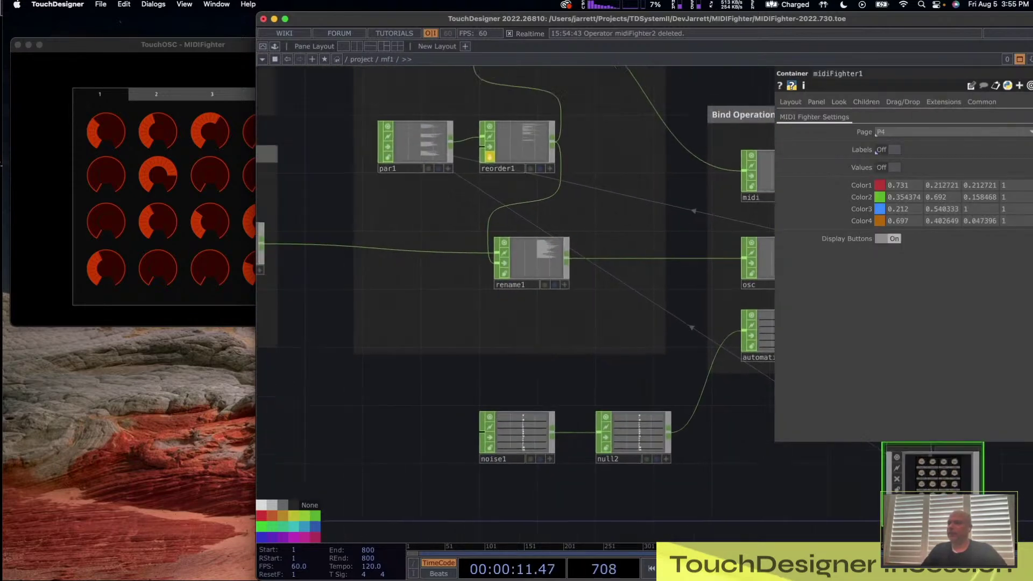
drag(608, 204, 691, 256)
scroll(502, 181, up, 10)
click(501, 181)
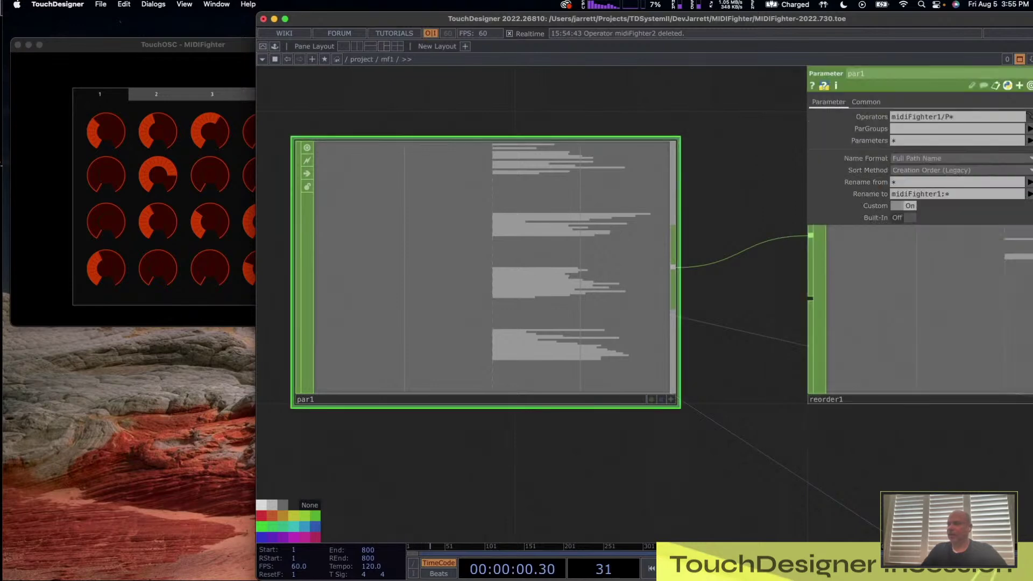
middle_click(490, 262)
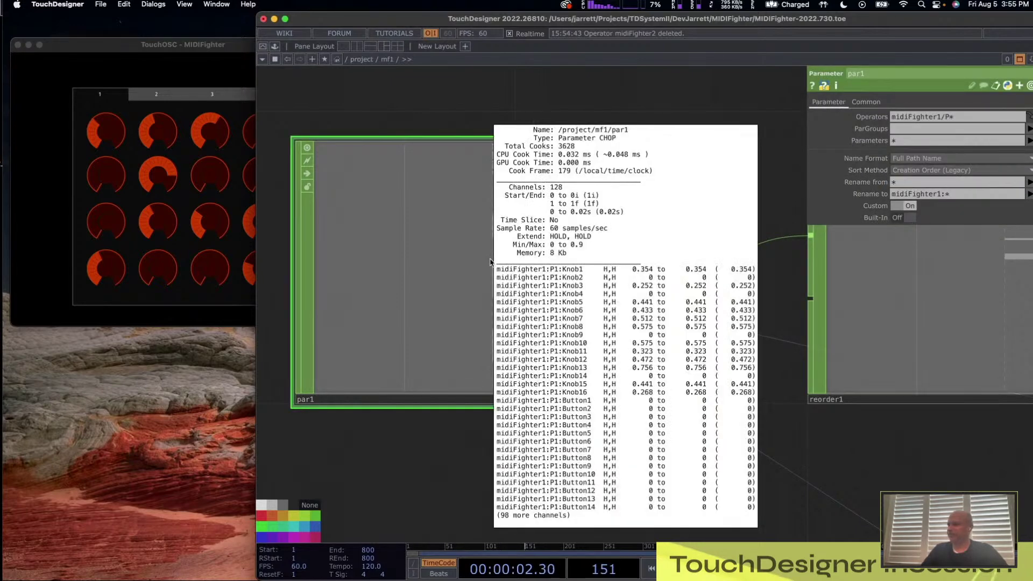
right_click(492, 258)
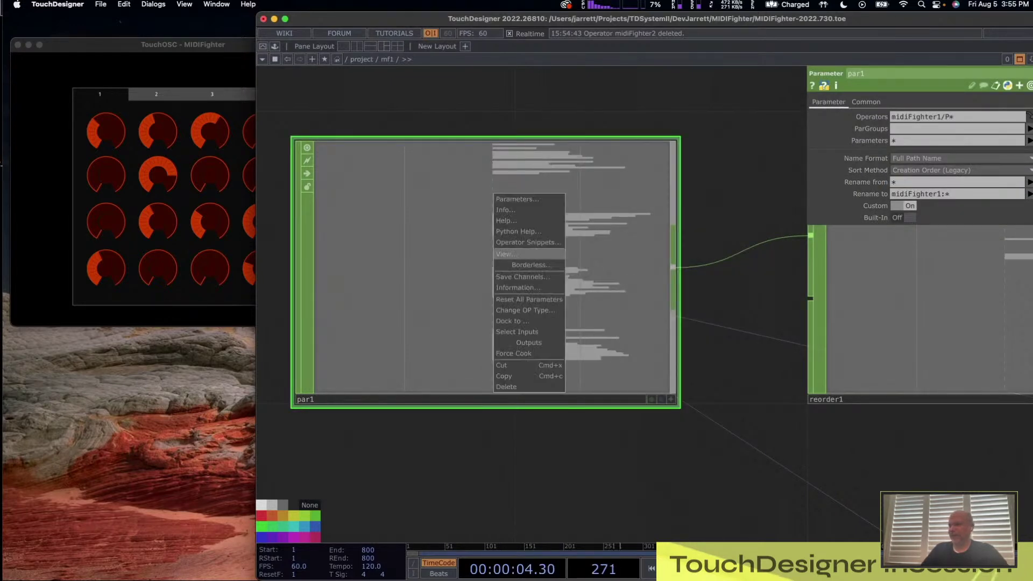
click(505, 210)
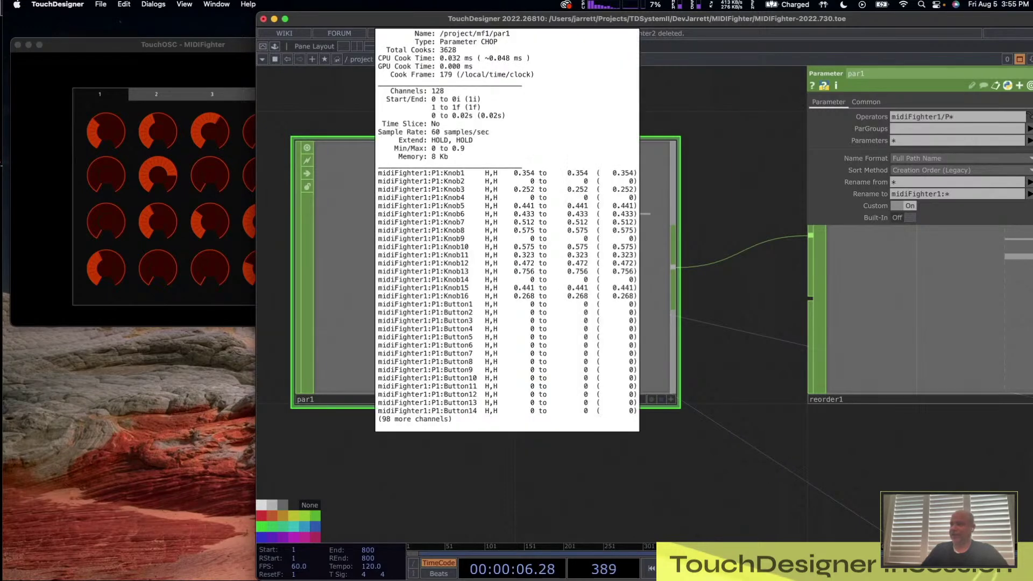
- Open par1's viewer in a separate window, move it to the top of the screen and enlarge it to nearly full height
right_click(526, 272)
click(530, 281)
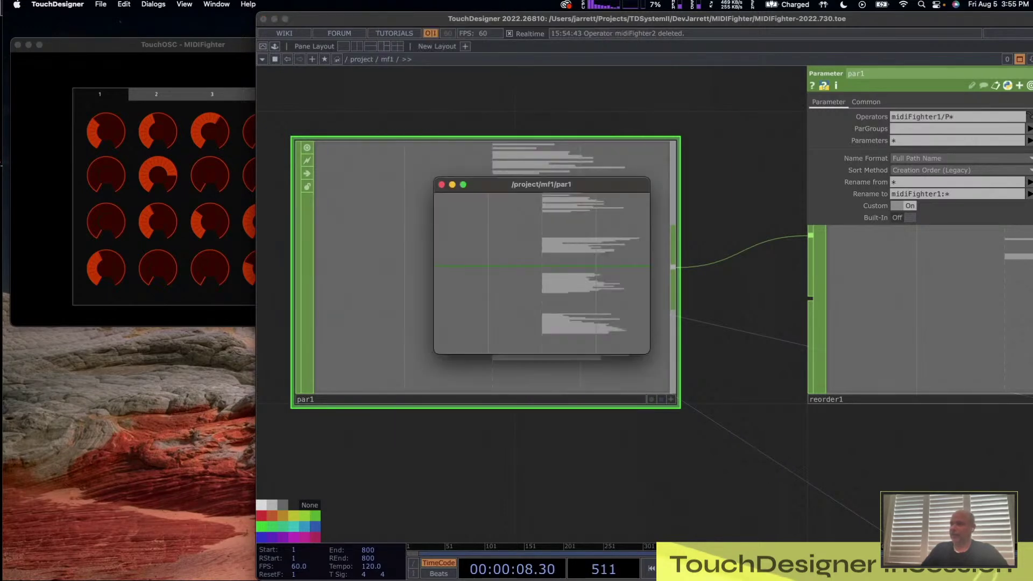
drag(566, 184, 535, 18)
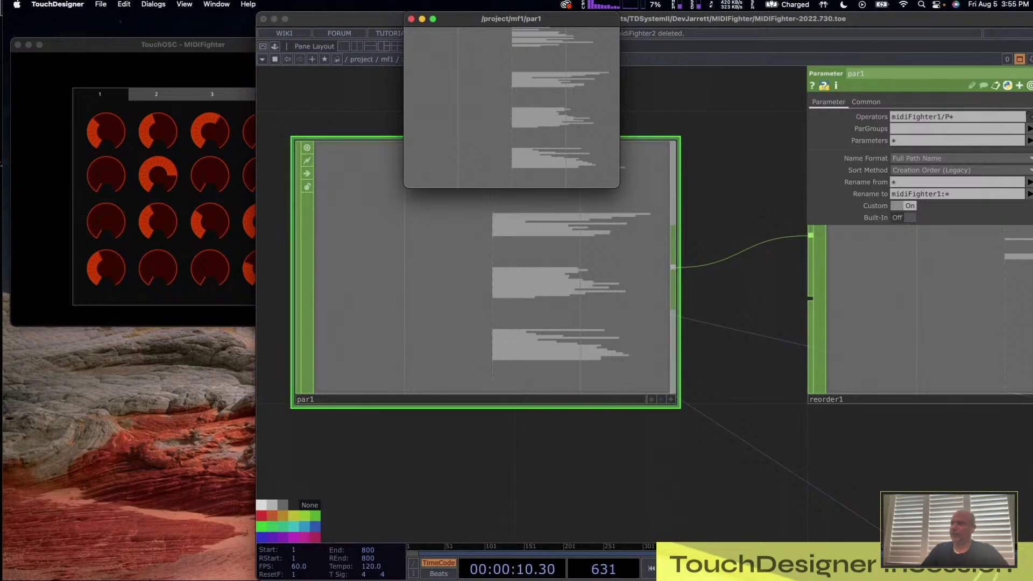
drag(619, 187, 797, 578)
- Examine par1's knob and button channels from P3 back up to P1, and focus the midiFighter1/P* Operators pattern that collects them
scroll(600, 269, up, 5)
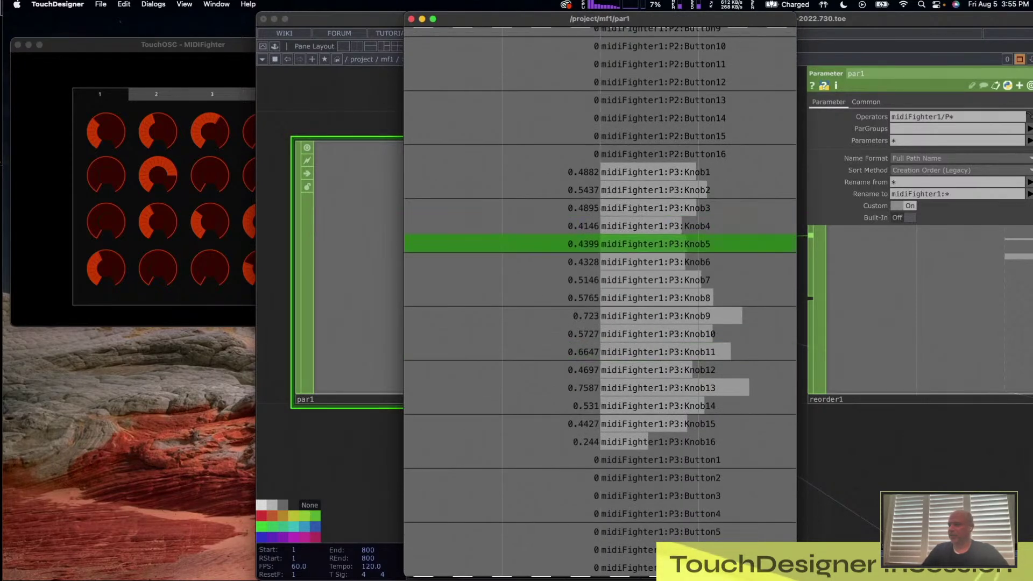
scroll(600, 205, down, 6)
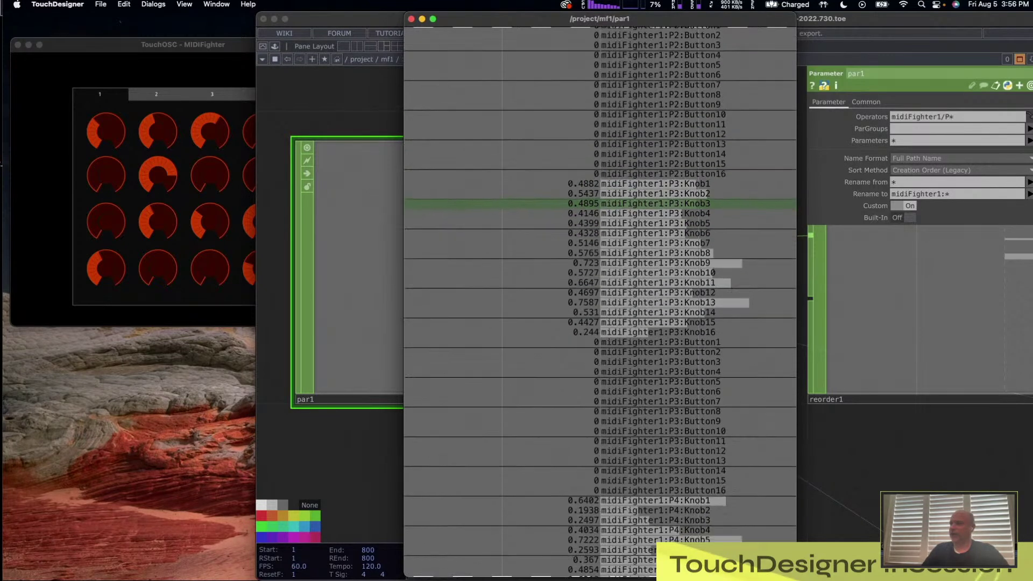
scroll(600, 205, up, 5)
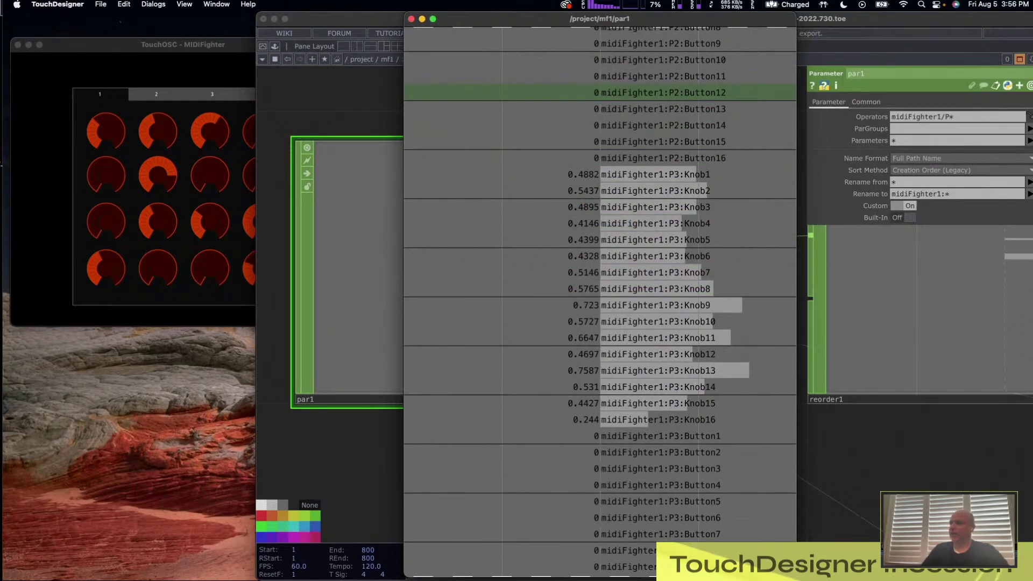
scroll(600, 256, up, 10)
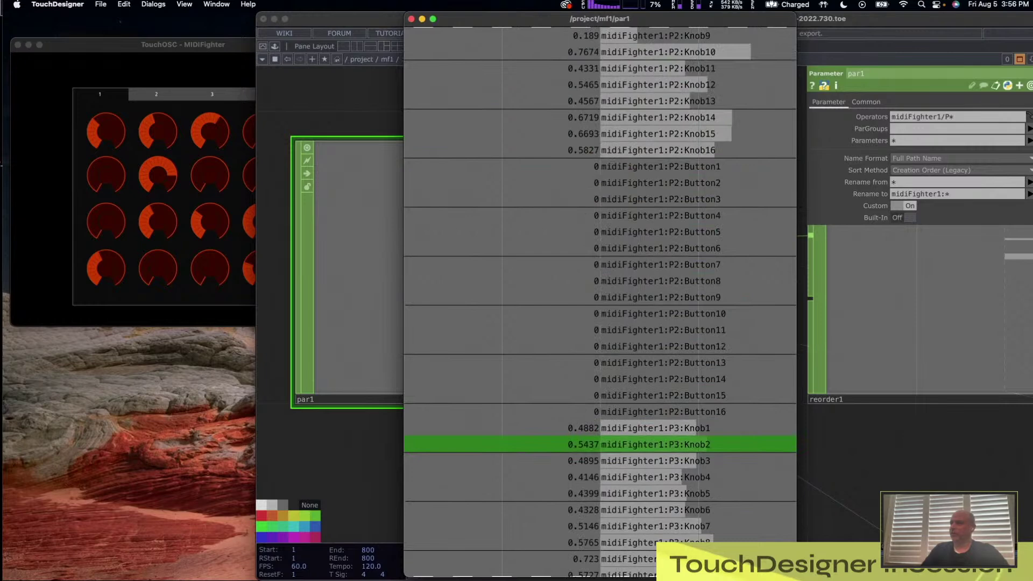
scroll(600, 257, up, 1)
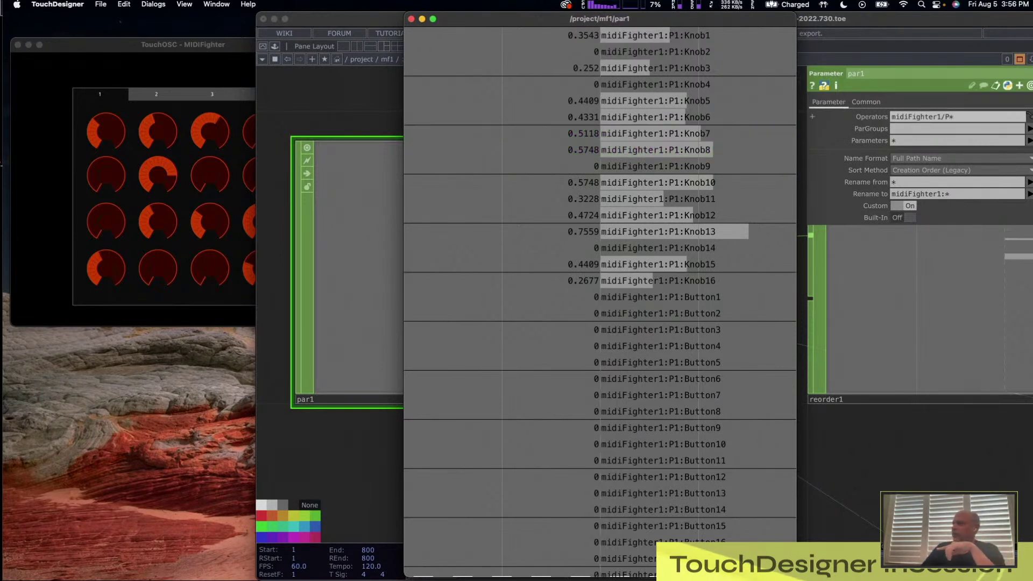
click(948, 117)
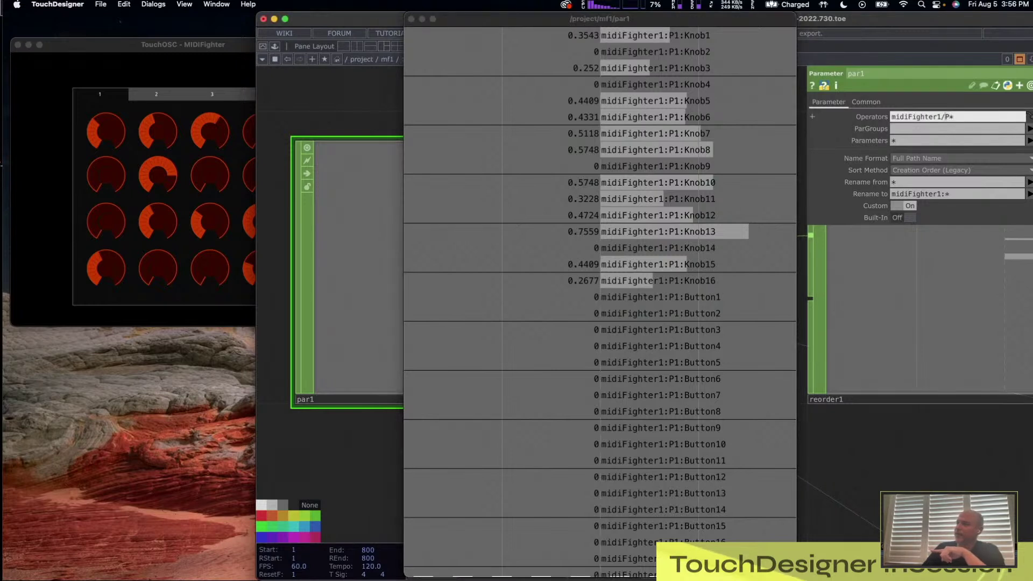
mouse_move(886, 123)
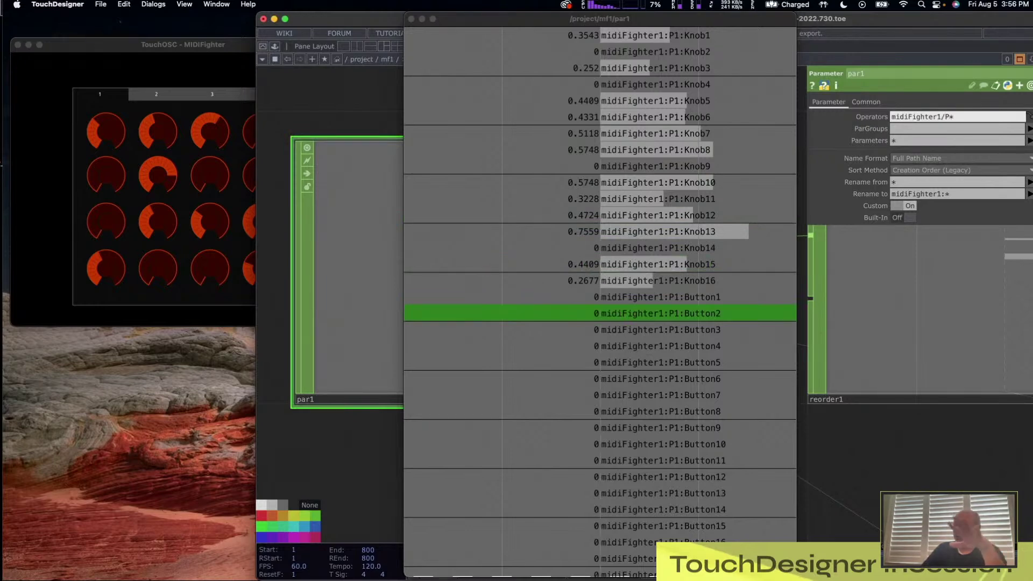
- Examine par1's knob and button channels from P1 through P4, and close its separate viewer window
scroll(596, 316, down, 3)
scroll(596, 316, down, 15)
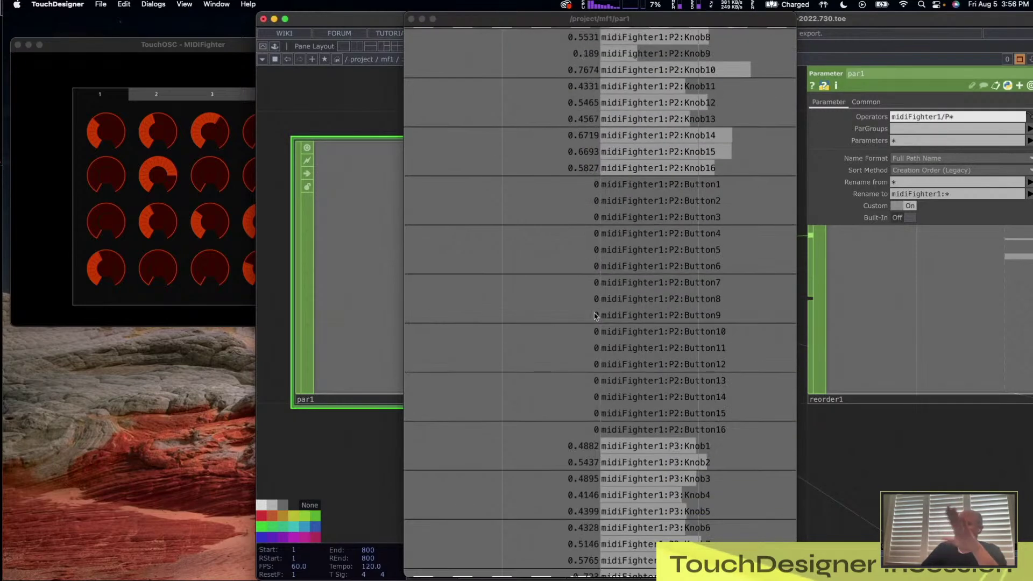
scroll(596, 317, down, 8)
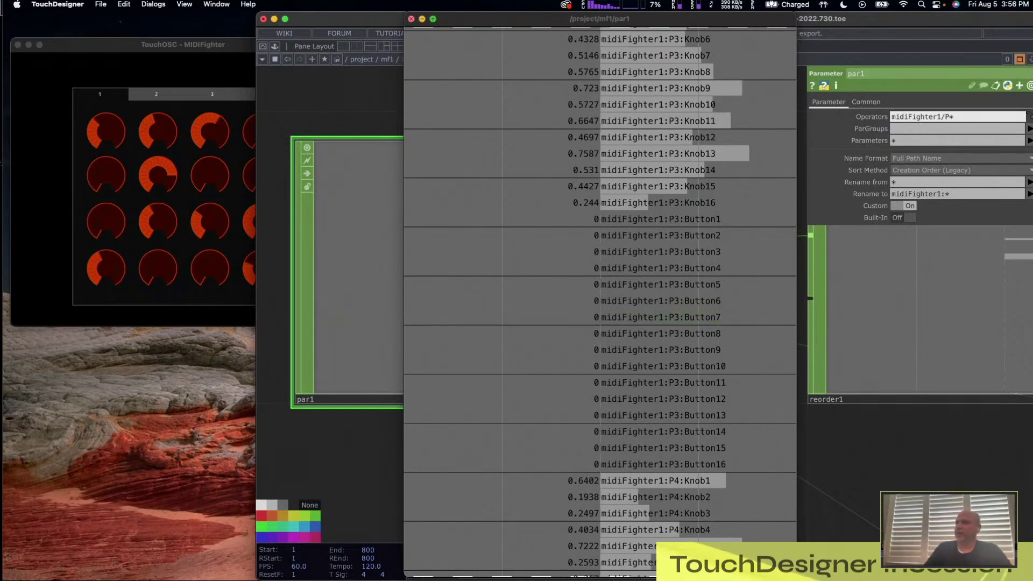
click(411, 19)
- Select the reorder1 CHOP, open its viewer in a separate window and maximize that window
drag(745, 189, 462, 201)
click(686, 275)
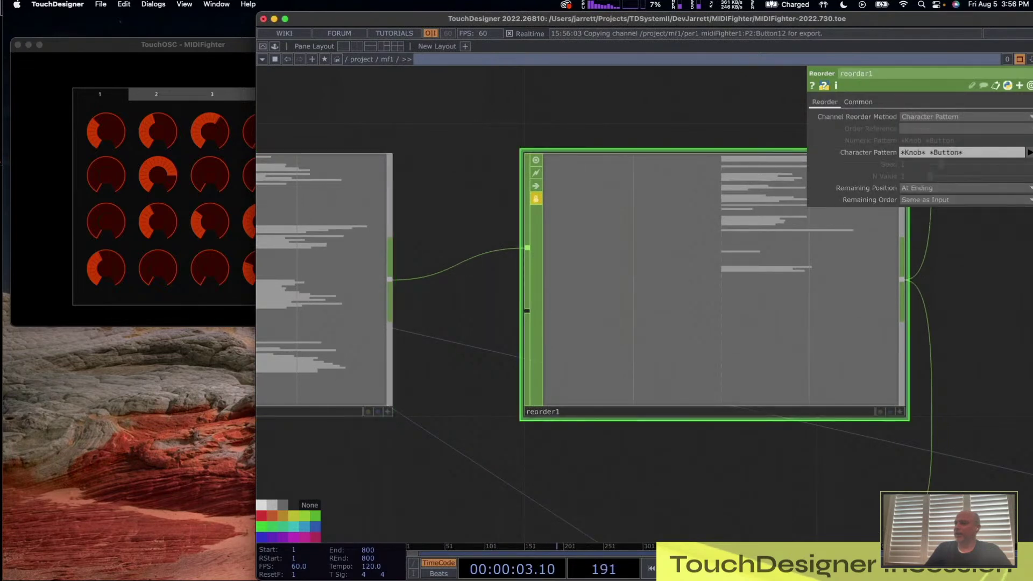
scroll(686, 275, down, 5)
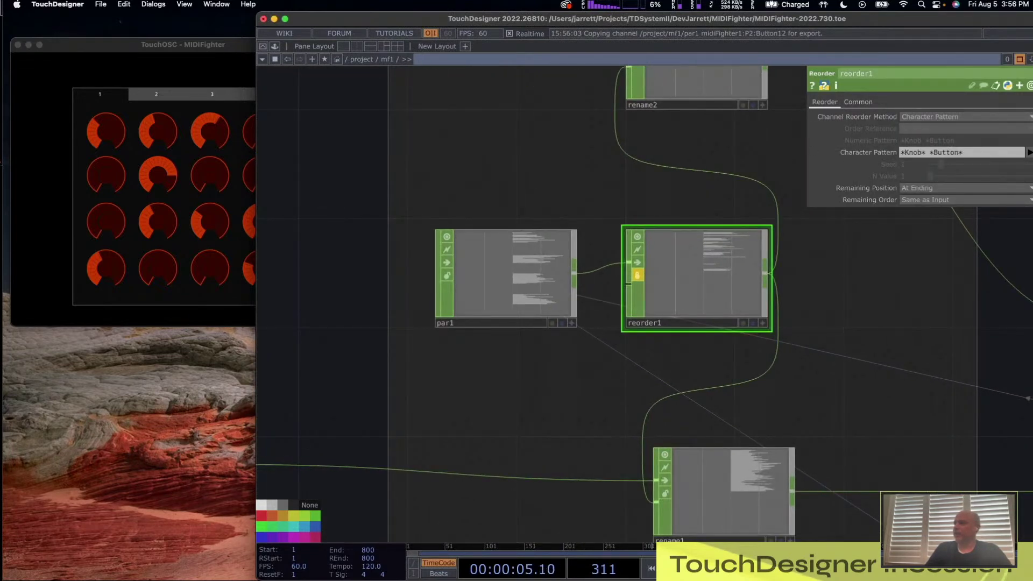
scroll(608, 296, up, 3)
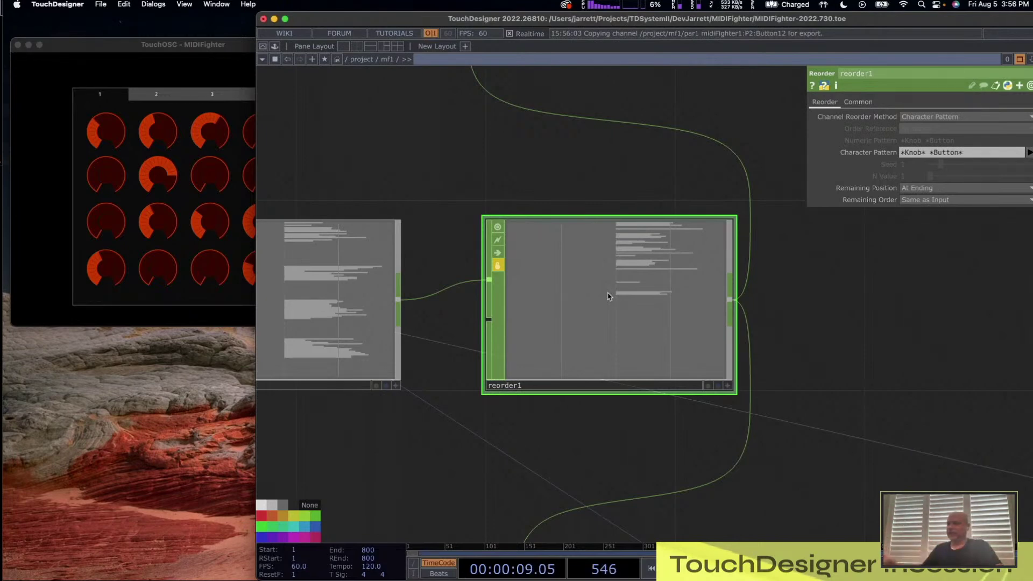
right_click(608, 297)
click(629, 249)
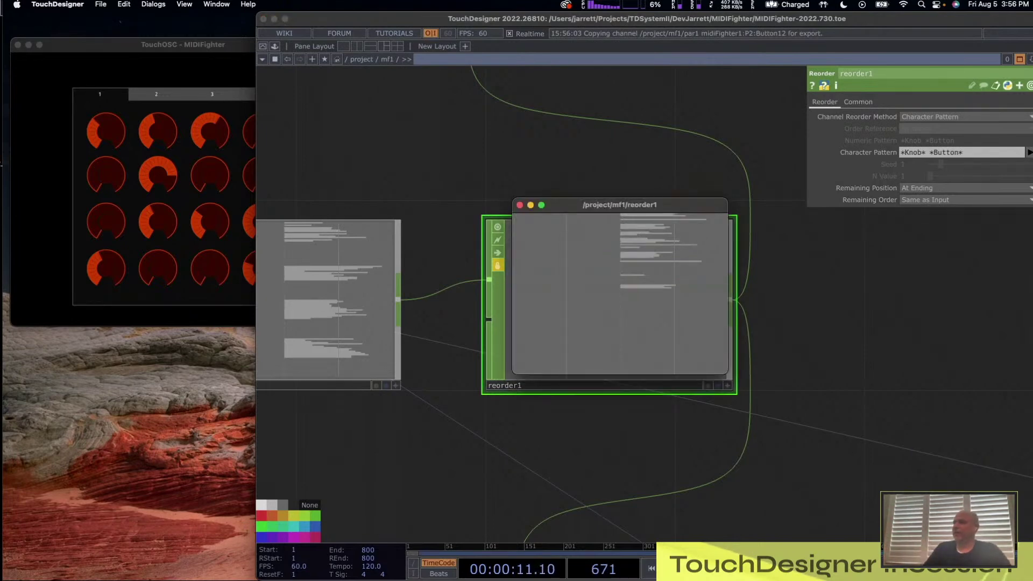
drag(620, 205, 622, 136)
double_click(621, 137)
- Examine how reorder1 orders the P1–P4 knob channels ahead of the button channels, and close the viewer
scroll(685, 312, up, 8)
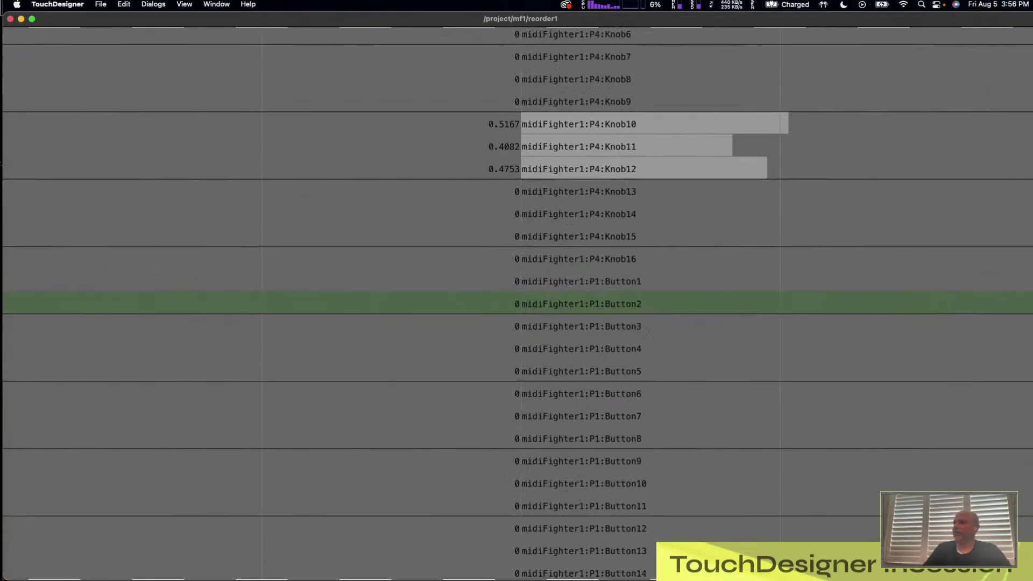
scroll(685, 312, down, 12)
scroll(685, 312, up, 12)
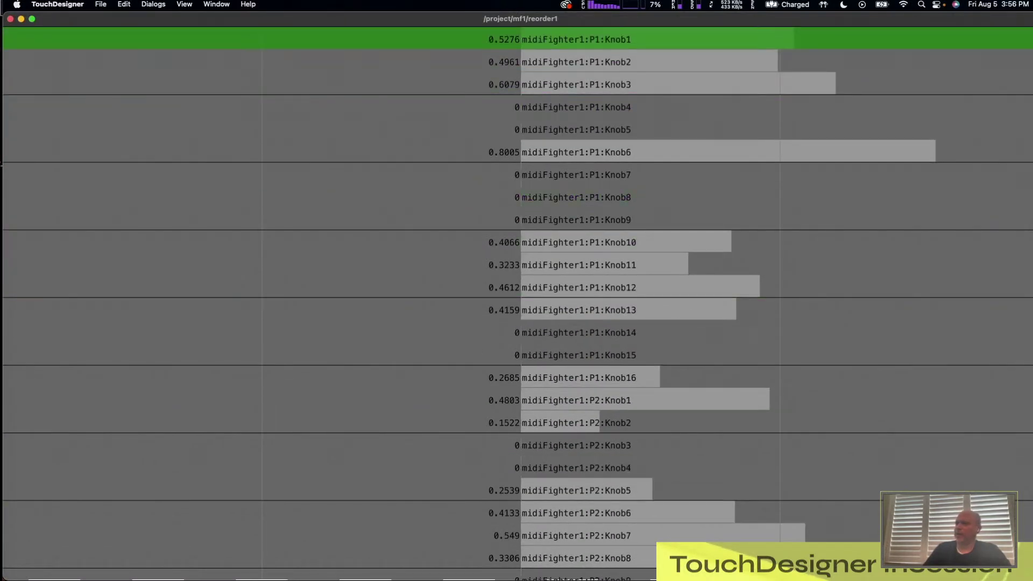
scroll(516, 302, down, 5)
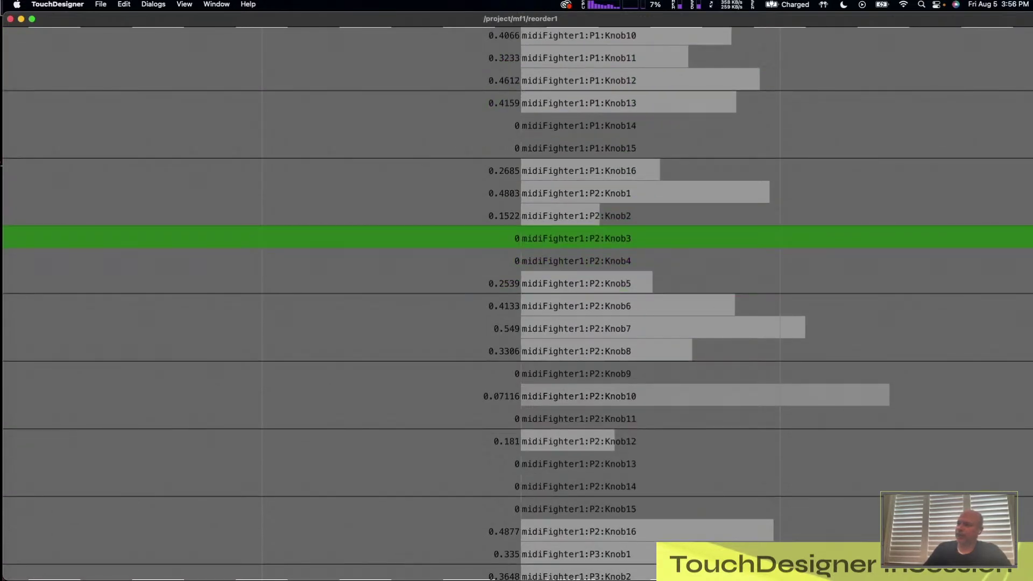
scroll(619, 391, down, 15)
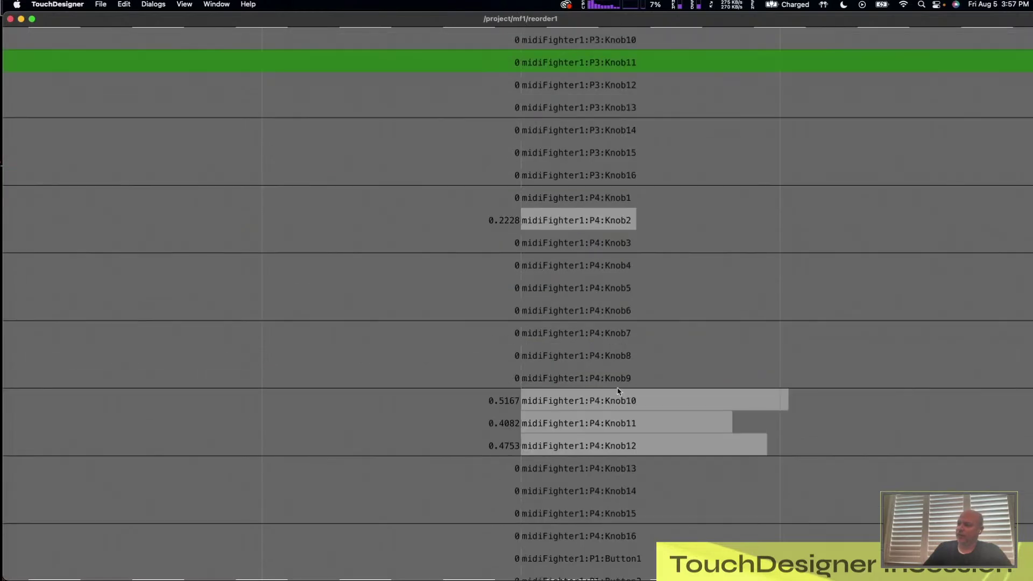
scroll(619, 391, down, 12)
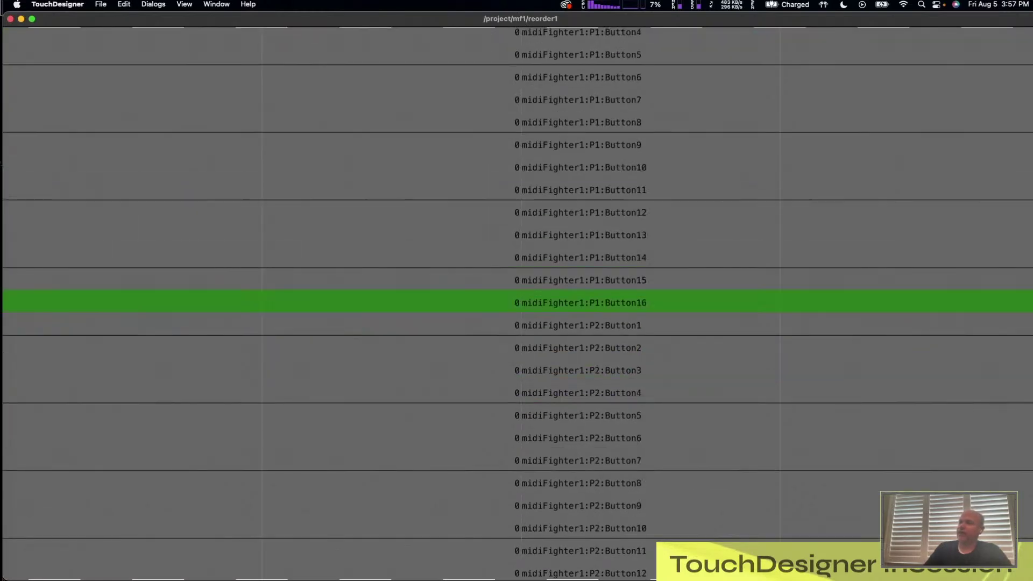
scroll(619, 391, down, 6)
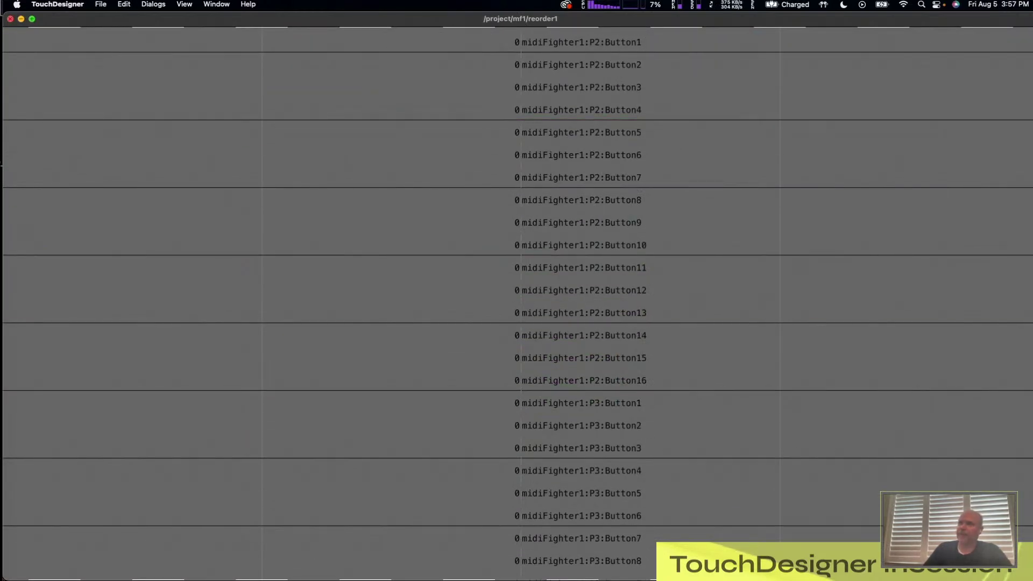
key(Escape)
- Examine how par1 and reorder1 connect to rename1 and rename2 inside the Value Mapping group
scroll(561, 267, down, 6)
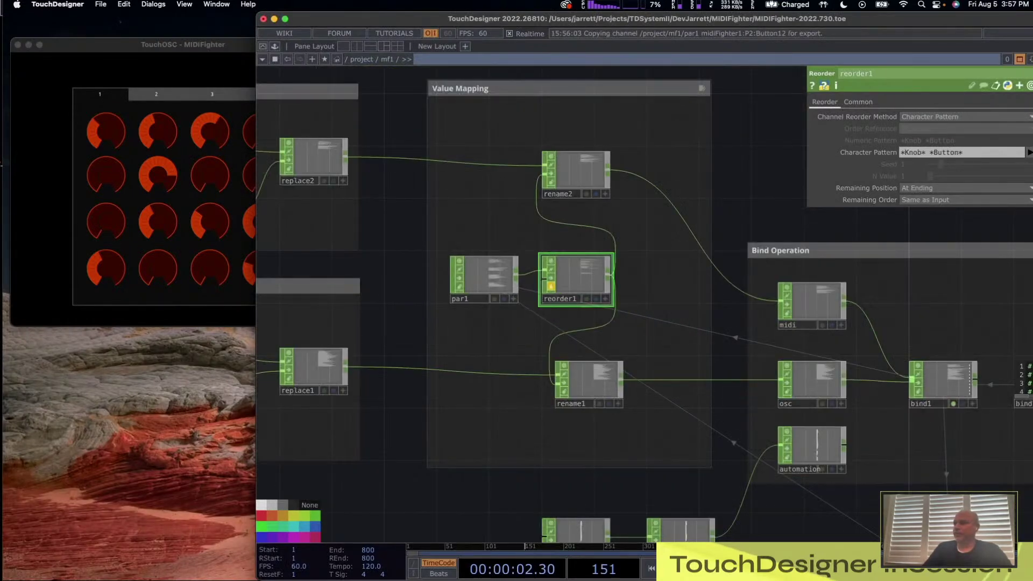
drag(661, 338, 659, 343)
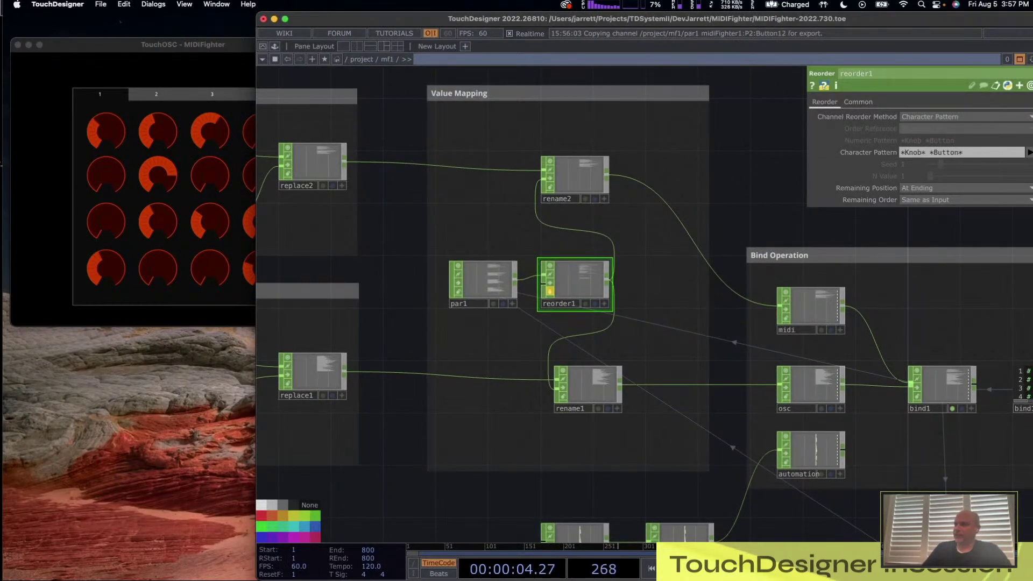
right_drag(406, 239, 666, 327)
scroll(590, 276, up, 8)
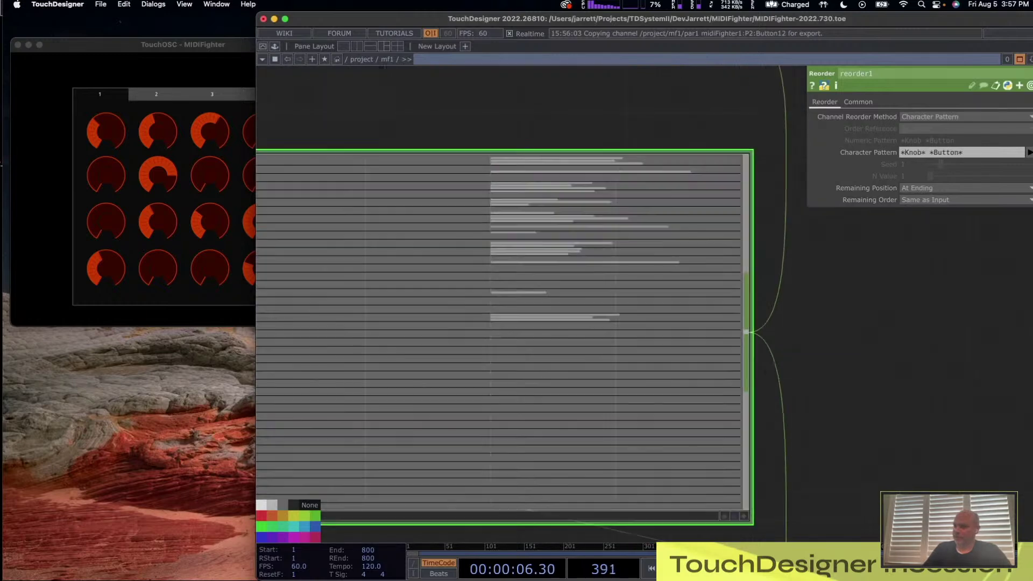
scroll(584, 295, down, 5)
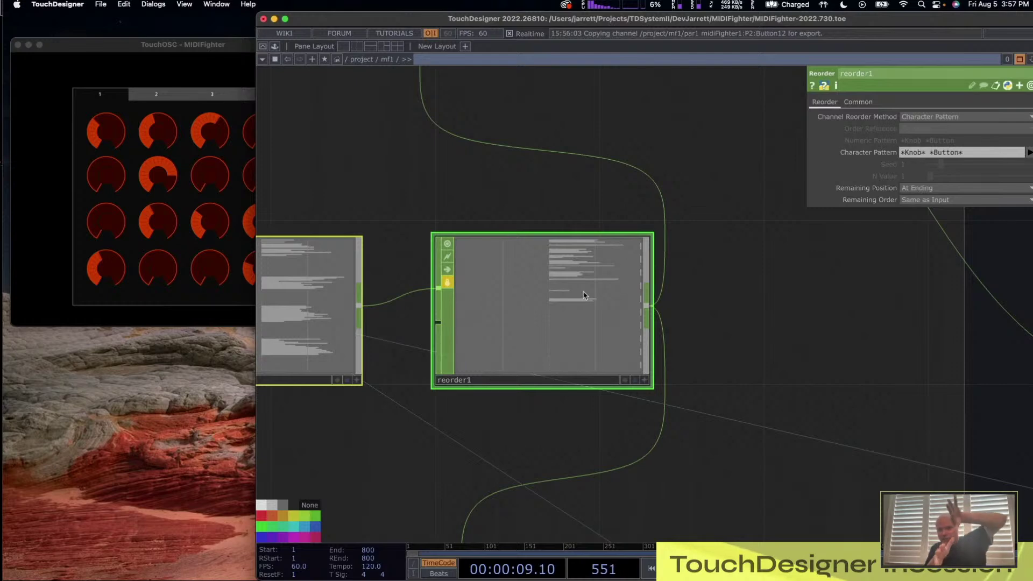
scroll(584, 295, down, 10)
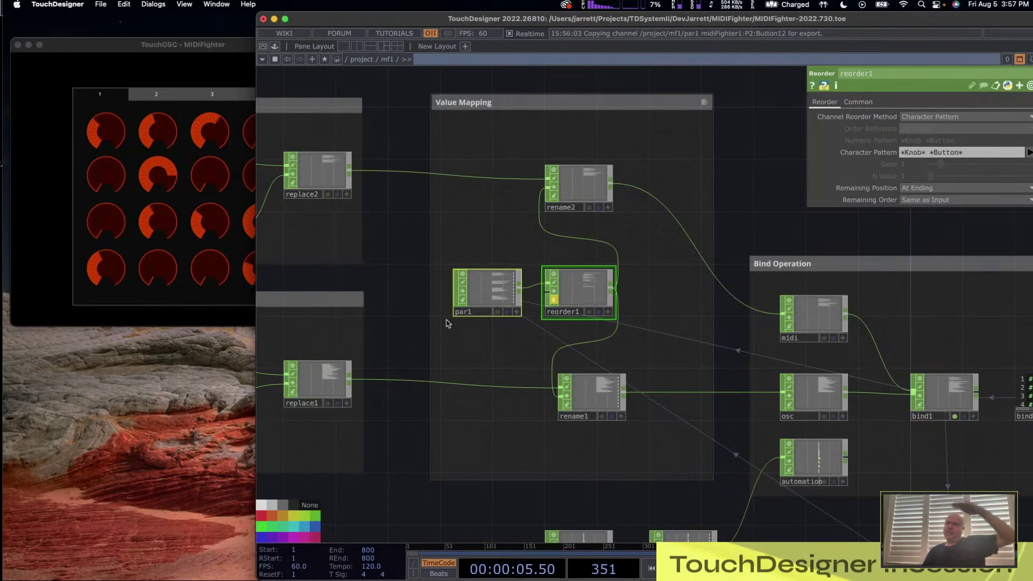
- Select the oscin1 CHOP in the OSC Mapping group and reset its channels
drag(397, 335, 801, 278)
scroll(519, 310, up, 5)
scroll(544, 278, up, 3)
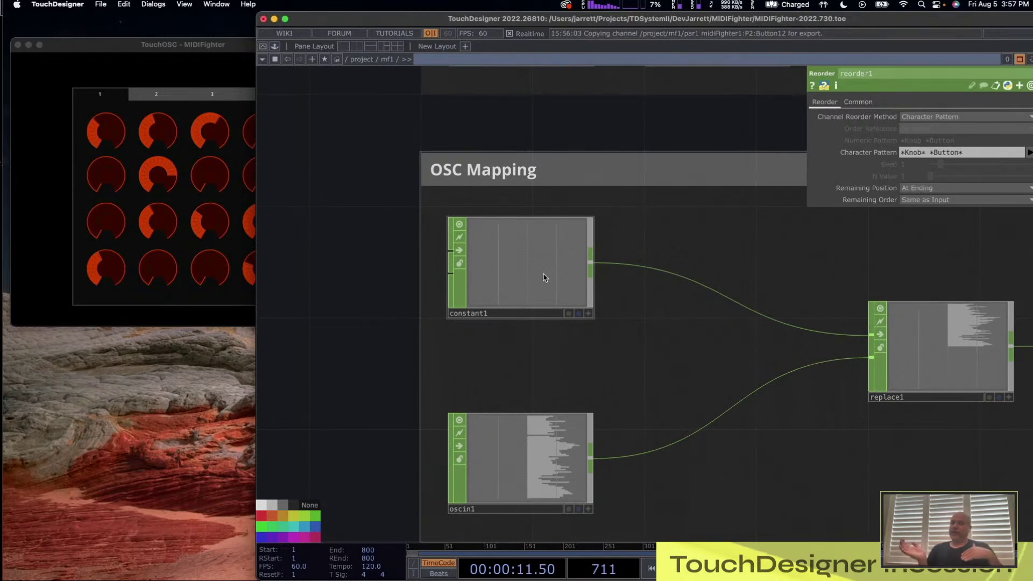
click(543, 457)
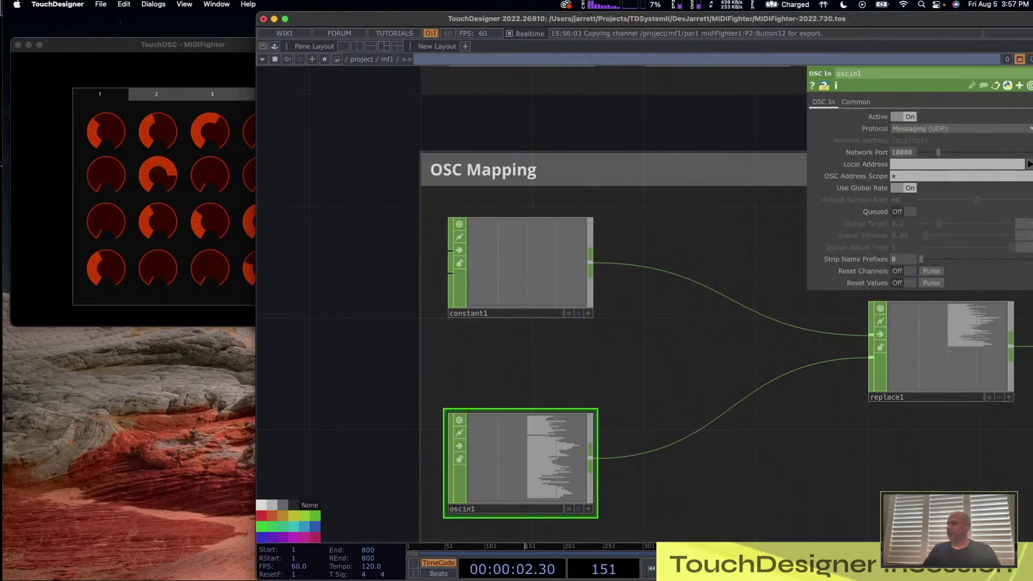
click(934, 272)
scroll(506, 511, up, 3)
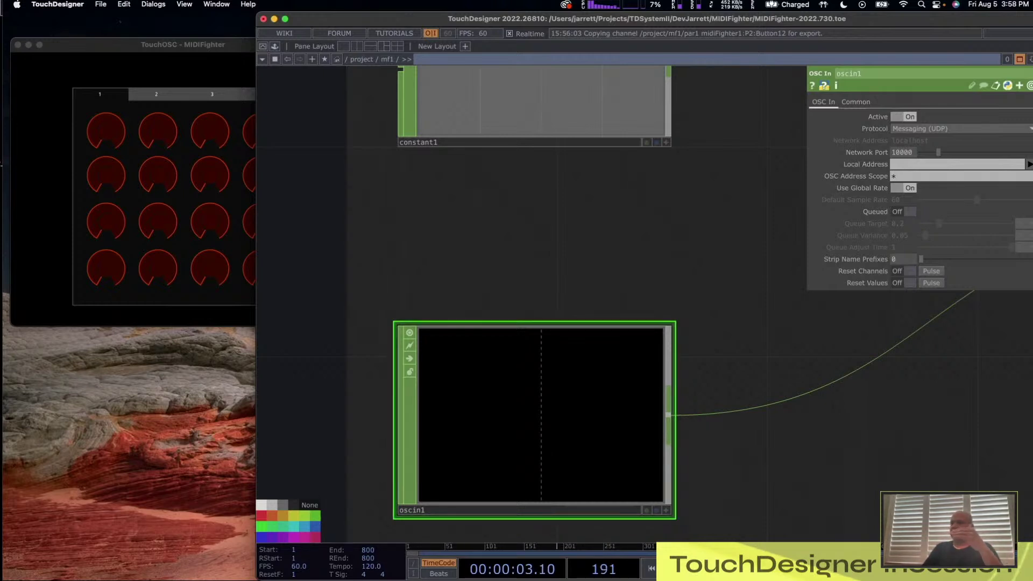
- Switch to TouchOSC, turn page 1's first knob to about 0.49 and trigger button 16 in the last knob
key(super+Tab)
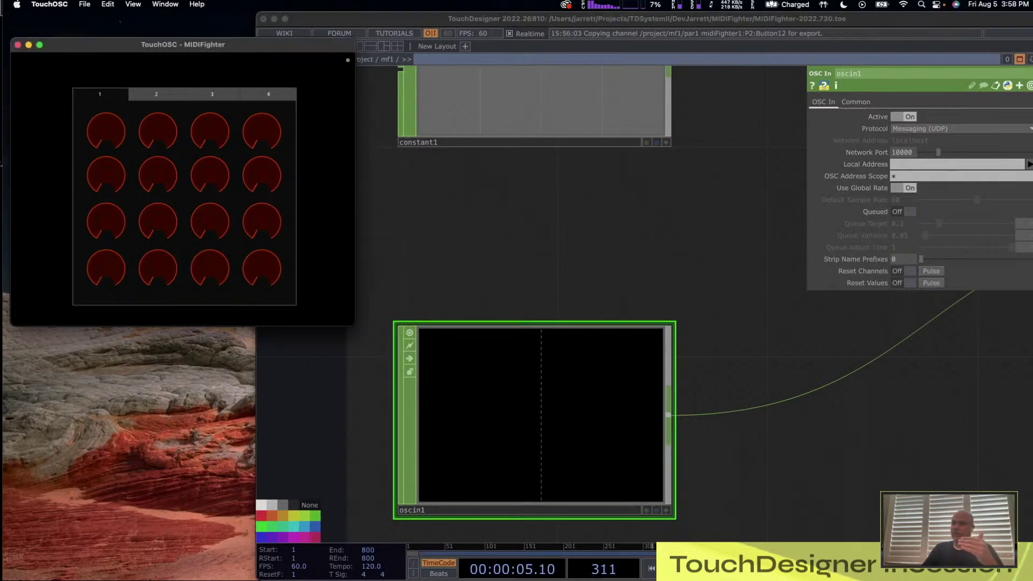
drag(112, 120, 104, 118)
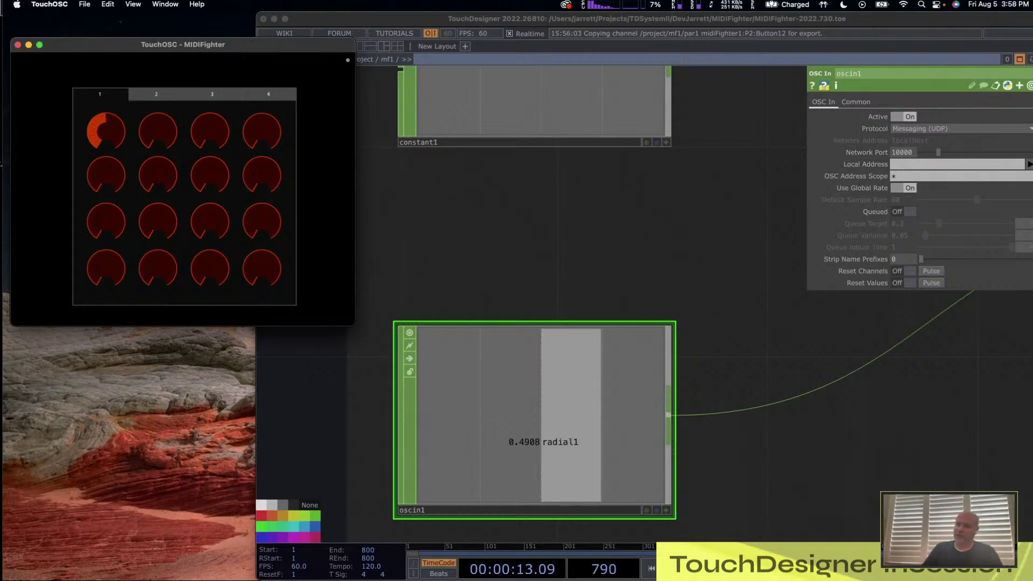
click(261, 273)
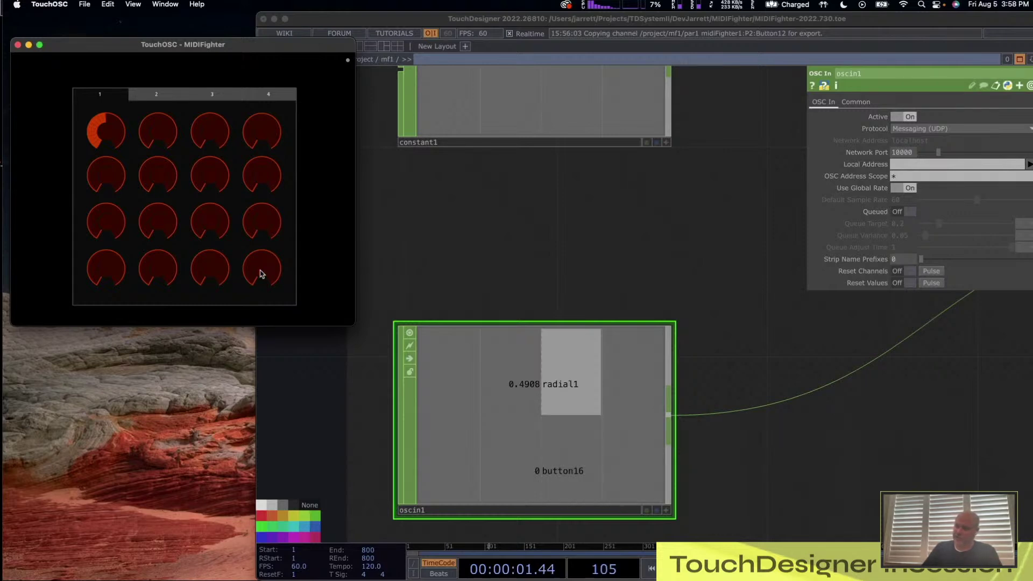
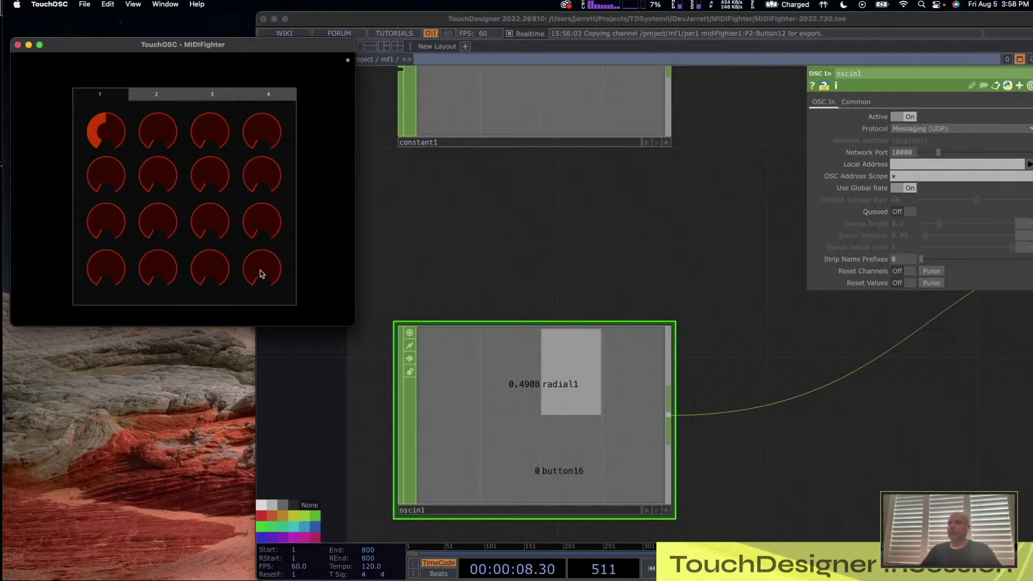
- Return to the TouchDesigner network and display the parameters of the replace1 CHOP fed by constant1 and oscin1
scroll(446, 382, down, 10)
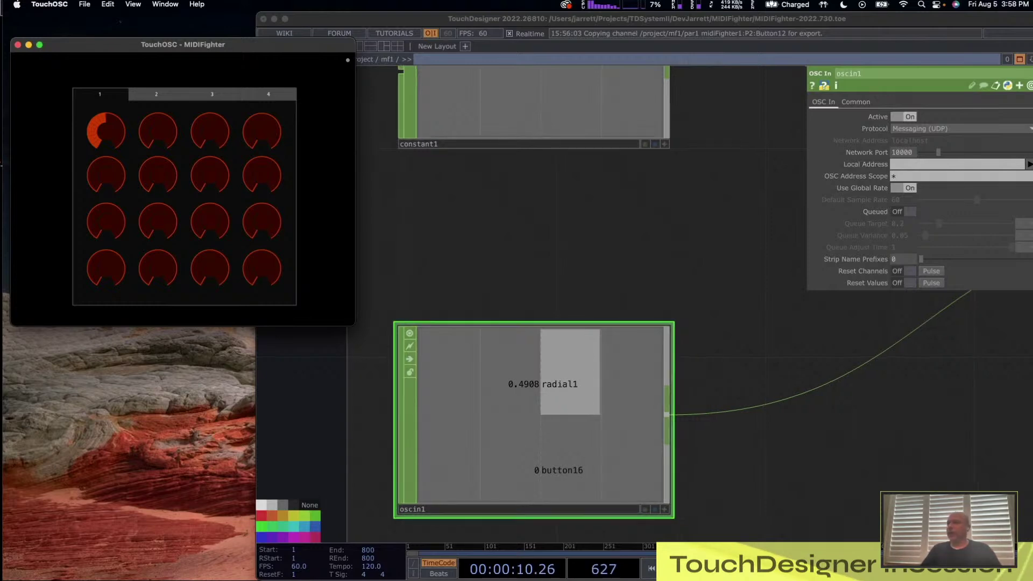
scroll(475, 382, up, 5)
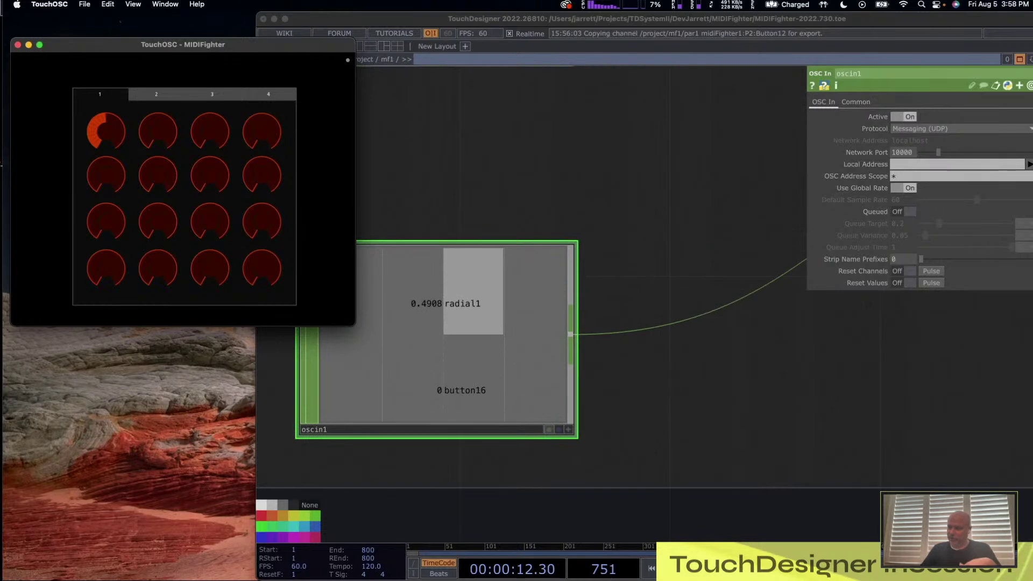
scroll(475, 382, down, 3)
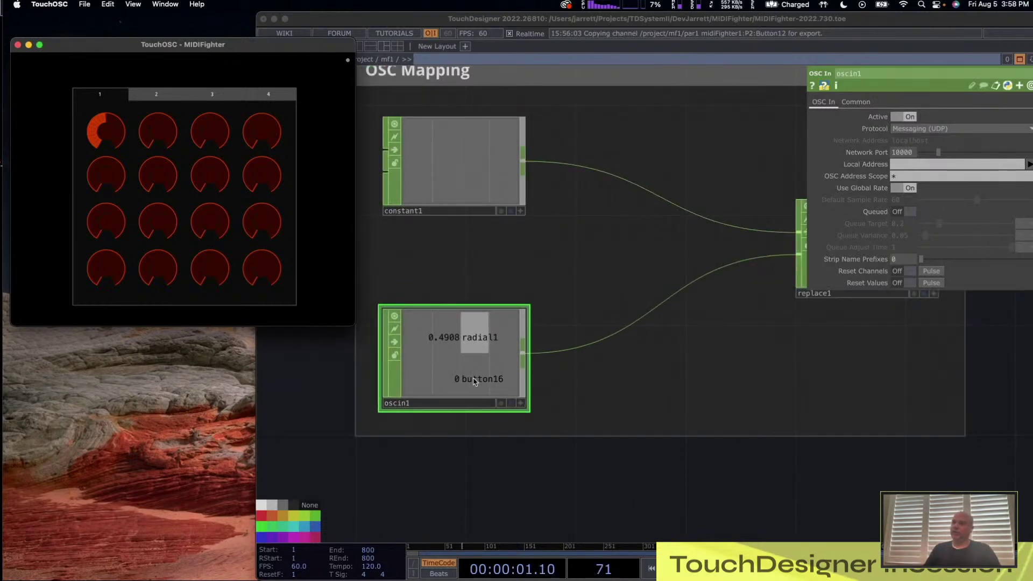
key(h)
drag(618, 302, 487, 313)
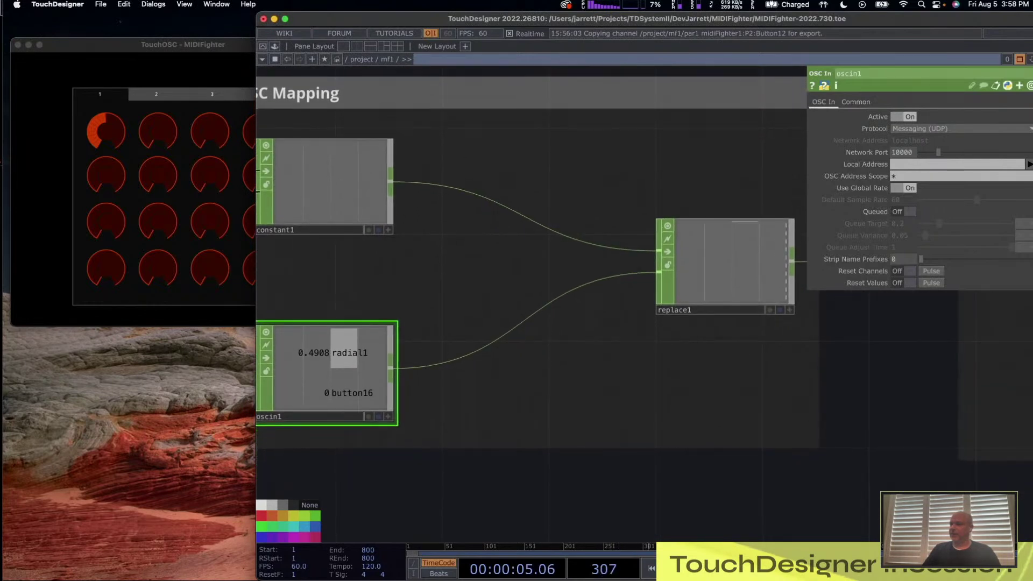
click(742, 290)
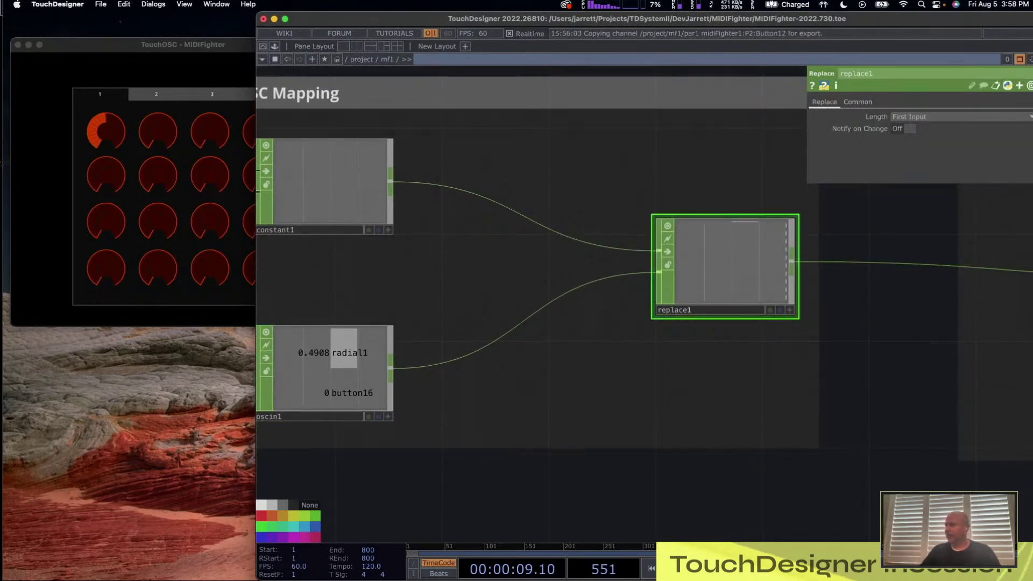
drag(716, 352, 730, 354)
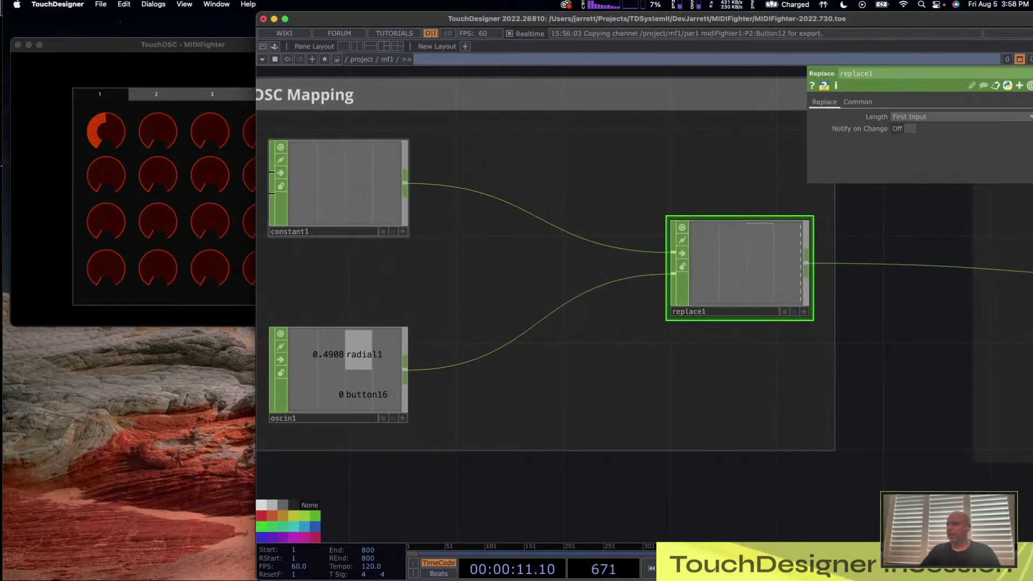
- Display constant1's radial[1-64] and button[1-64] channel names, add a third channel entry and remove it again
click(342, 180)
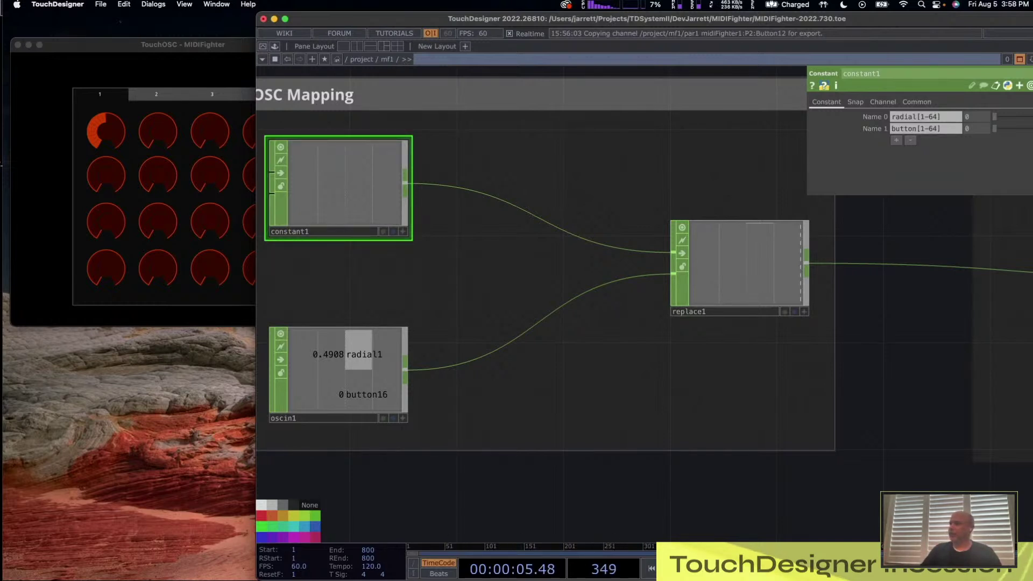
click(896, 142)
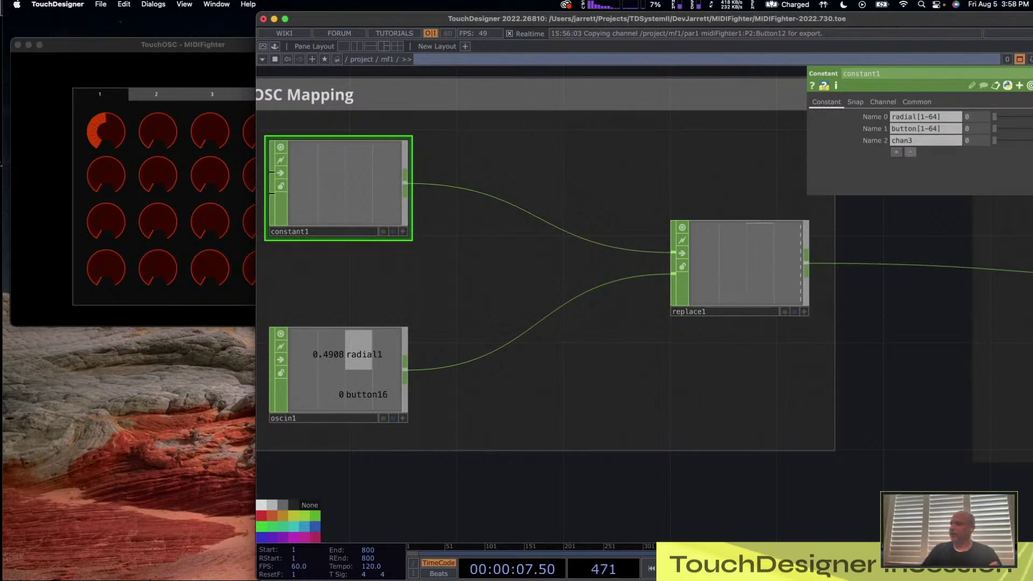
click(909, 153)
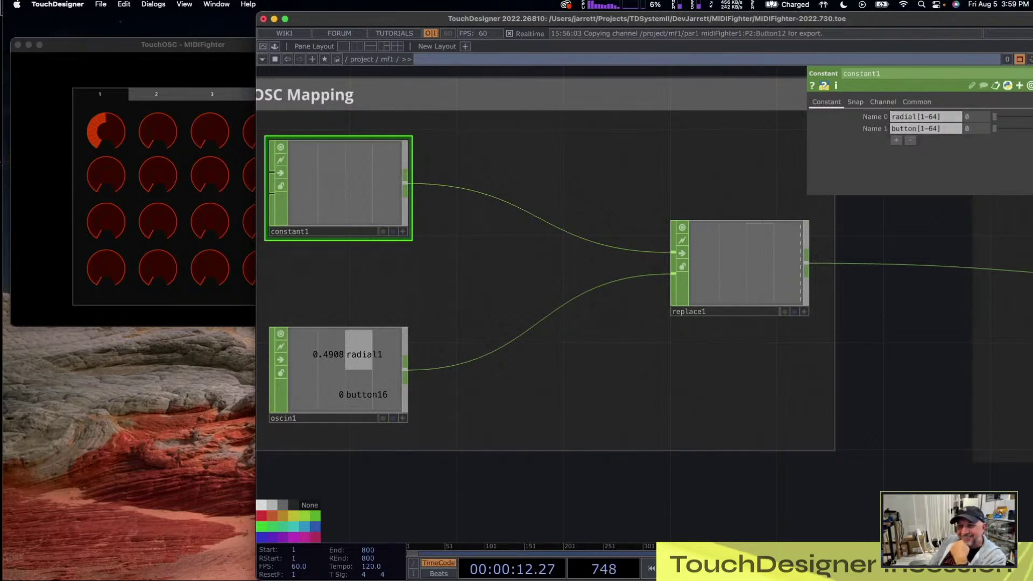
- Bring up constant1's operator info and open its viewer in a separate window
right_click(357, 178)
middle_click(335, 188)
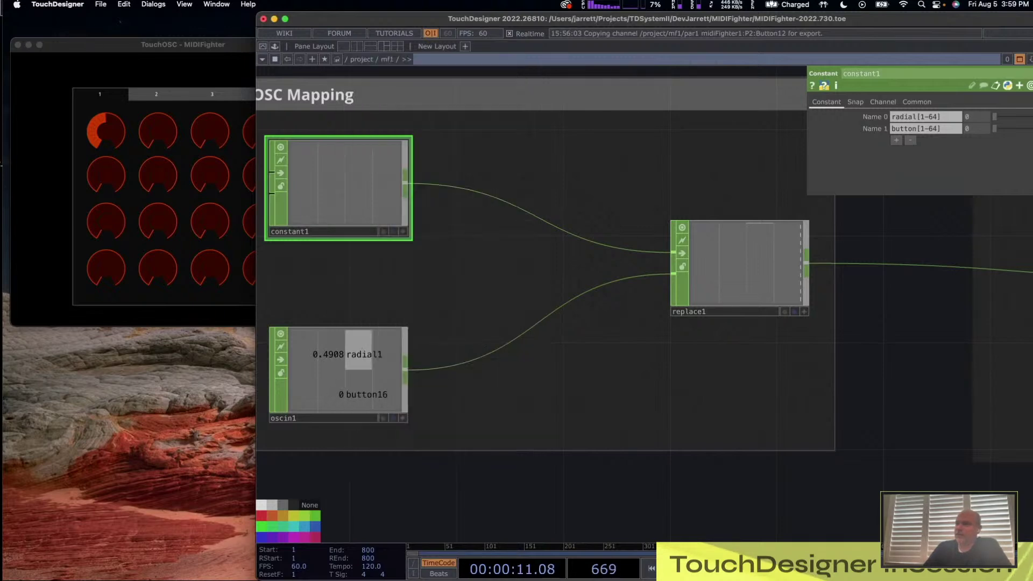
right_click(331, 198)
click(355, 190)
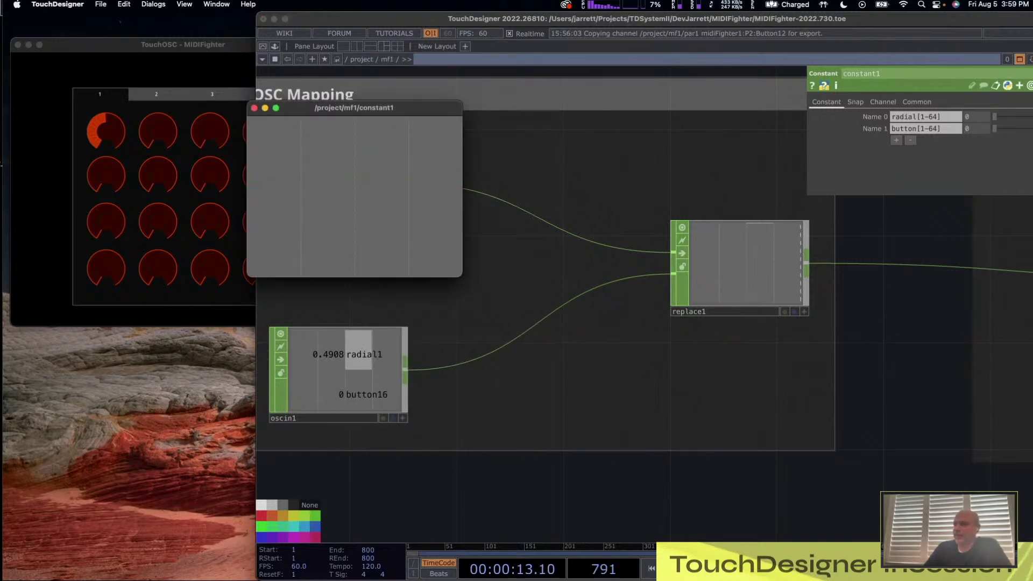
- Maximize constant1's viewer, look through its radial and button channels up to button64, and close the viewer
double_click(355, 107)
scroll(516, 305, up, 10)
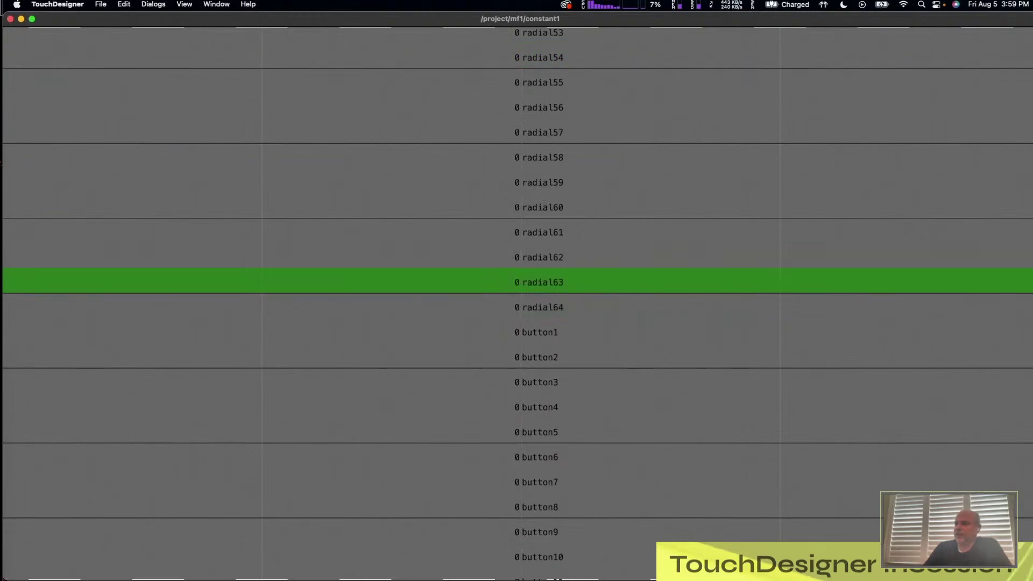
scroll(545, 432, down, 10)
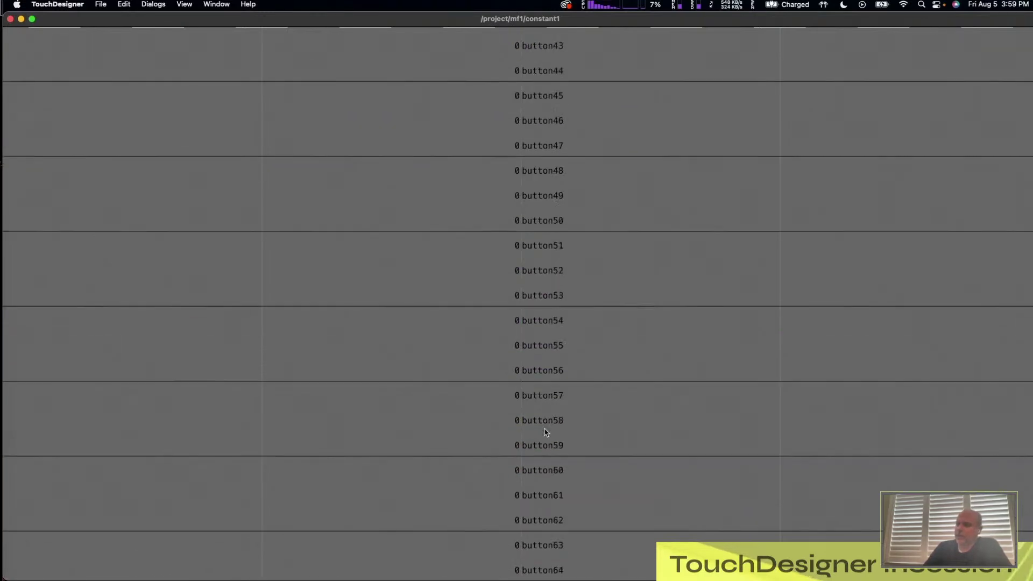
click(10, 19)
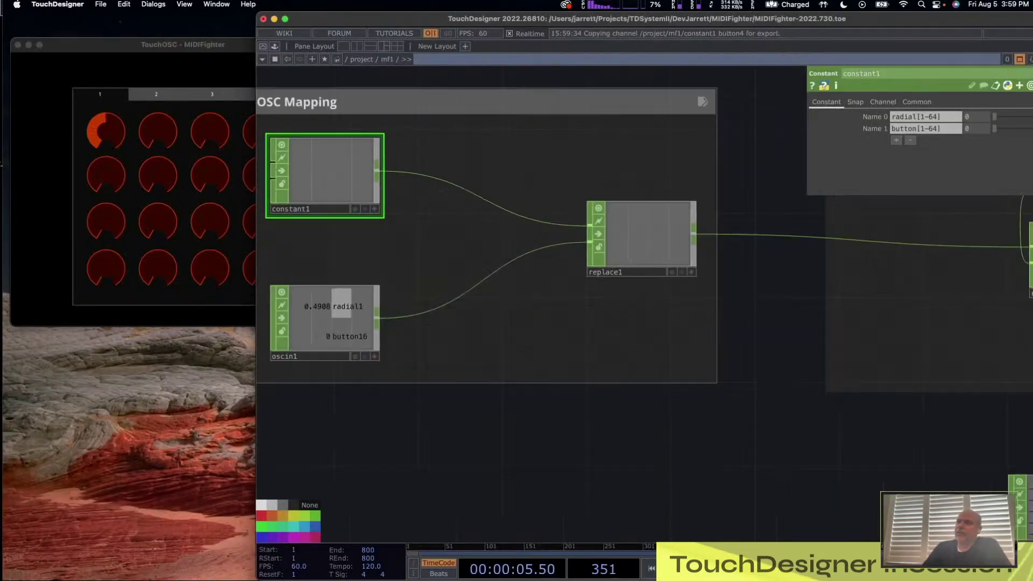
- Switch to TouchOSC, put the MIDIFighter layout into edit mode and maximize its window
key(u)
key(i)
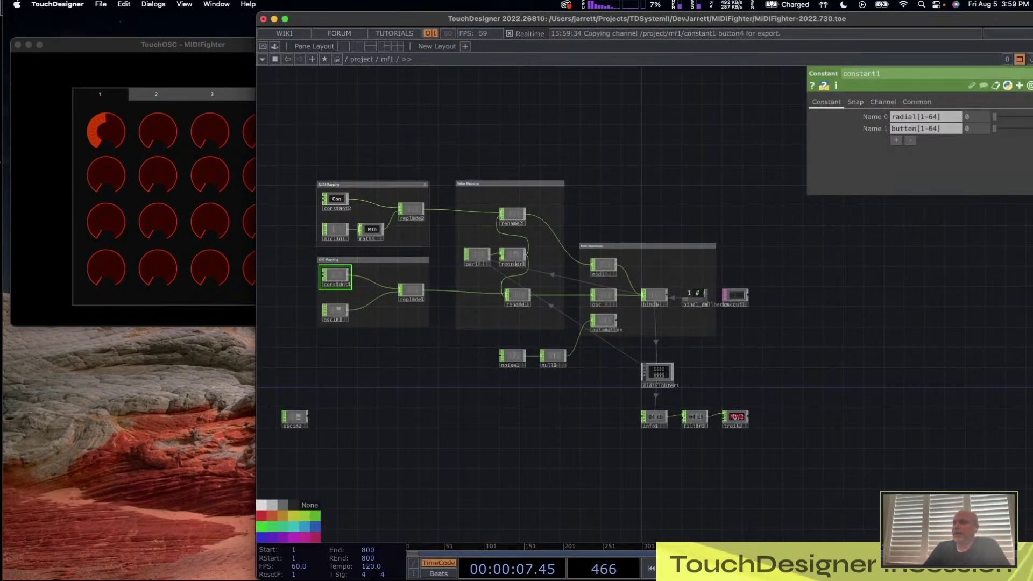
scroll(328, 197, up, 10)
scroll(635, 317, down, 6)
key(super+Tab)
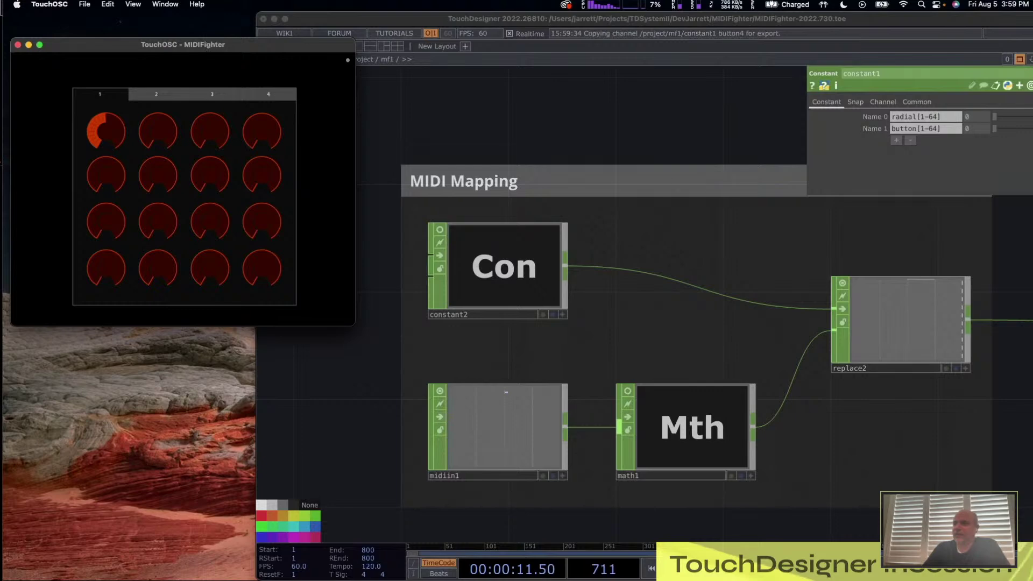
click(133, 4)
click(146, 20)
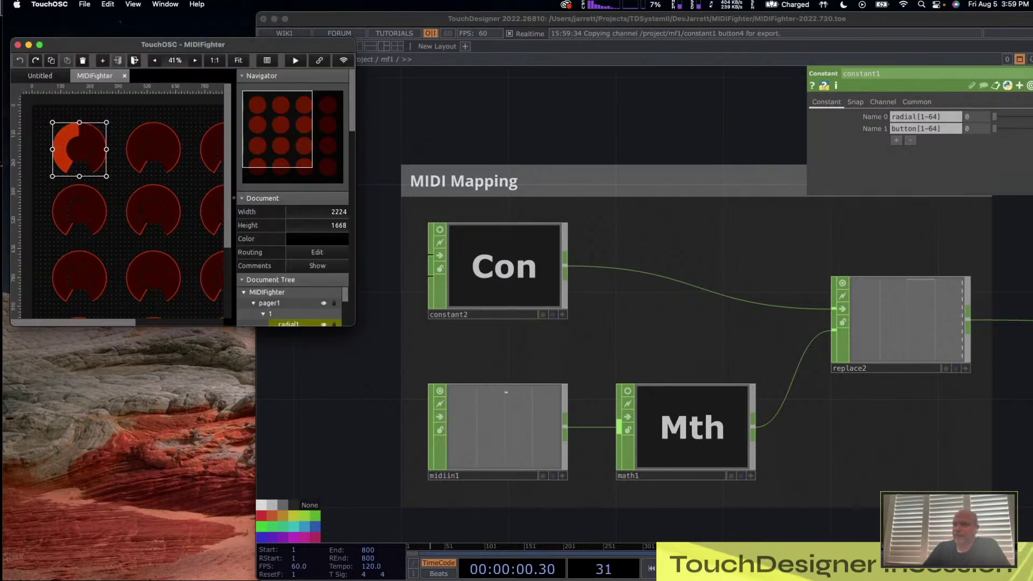
double_click(171, 46)
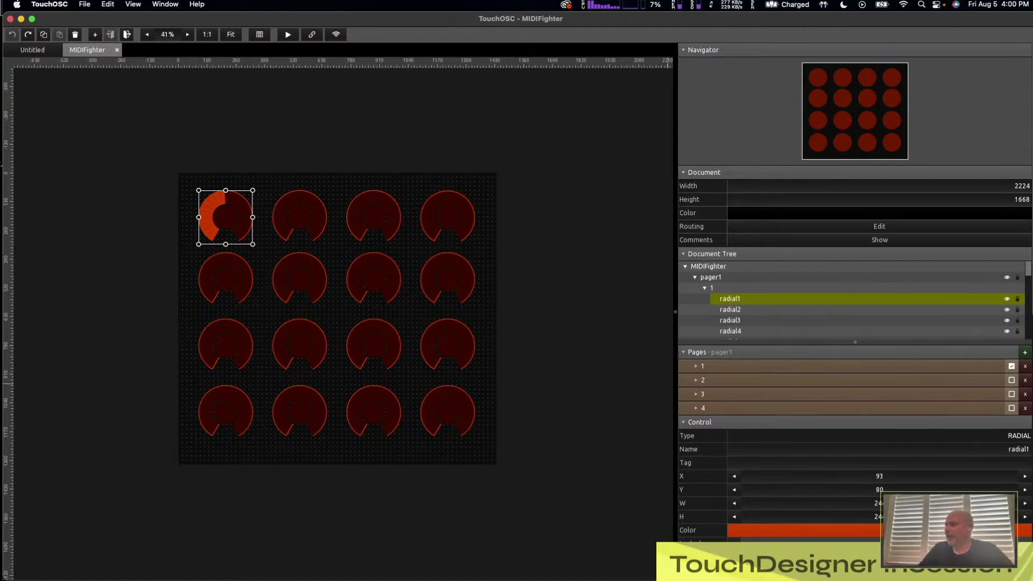
- Select radial1, radial2 and radial3 in turn on page 1 and examine their control and message settings
click(557, 274)
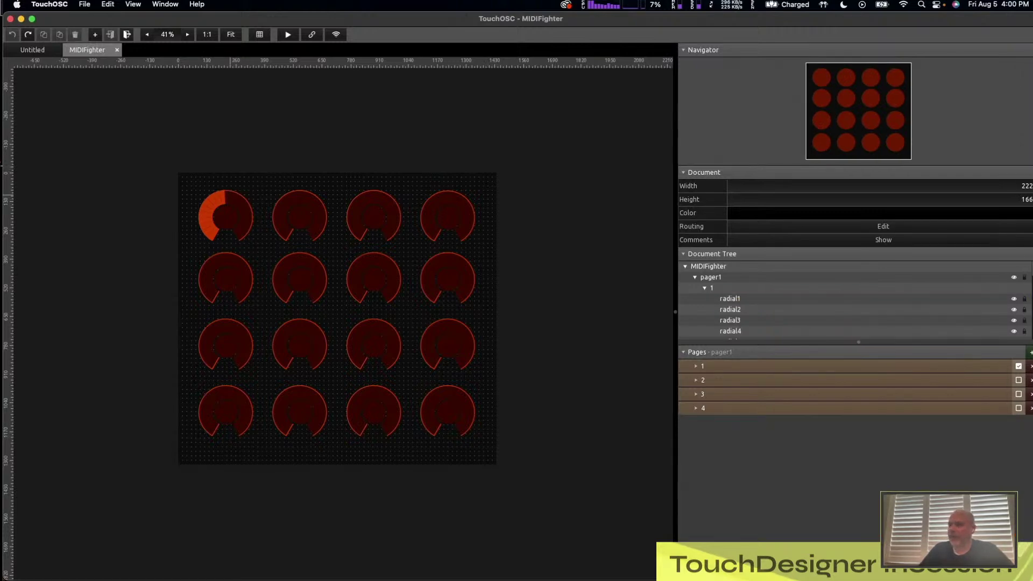
click(231, 199)
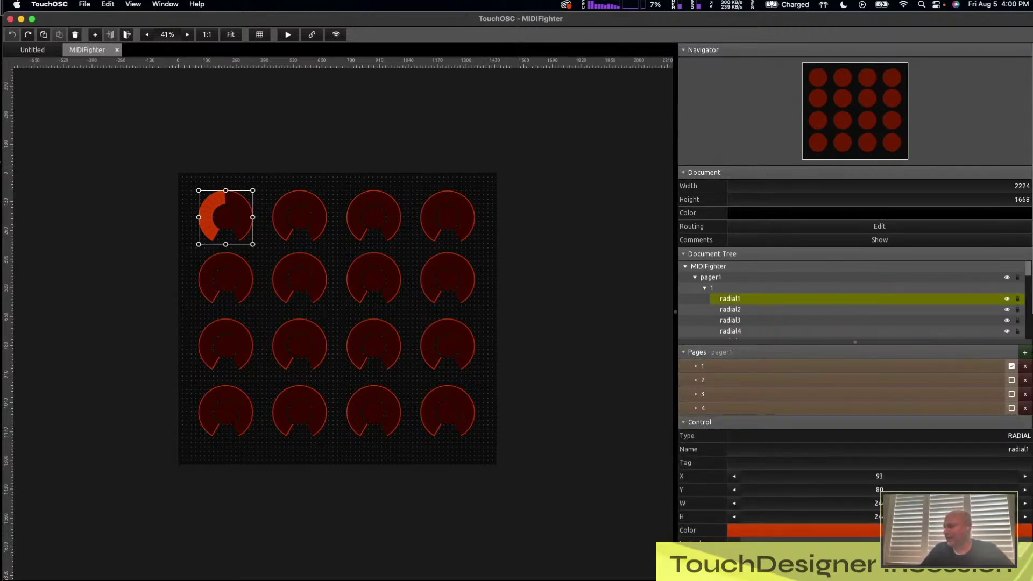
scroll(867, 415, down, 5)
scroll(866, 415, up, 3)
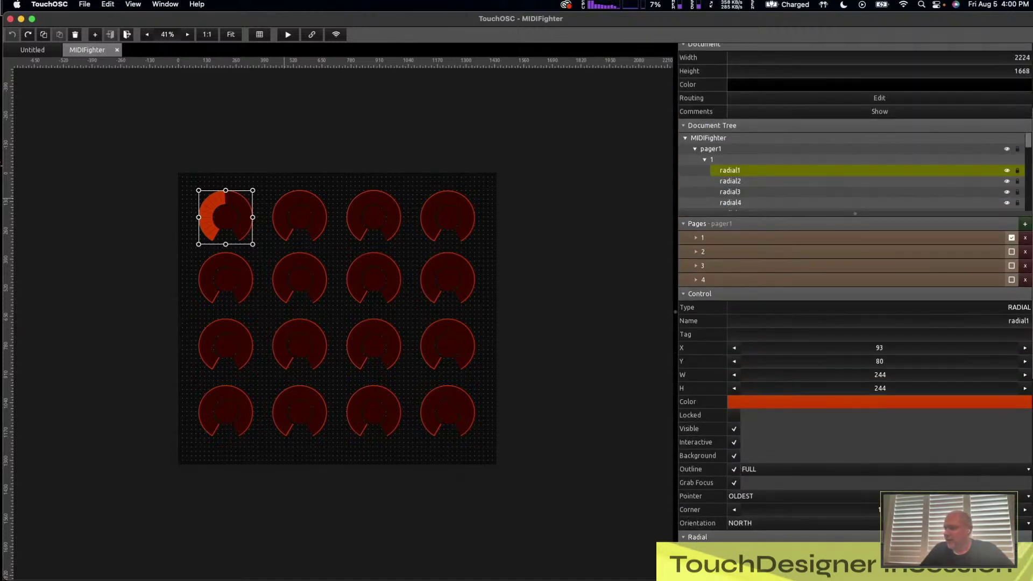
click(285, 215)
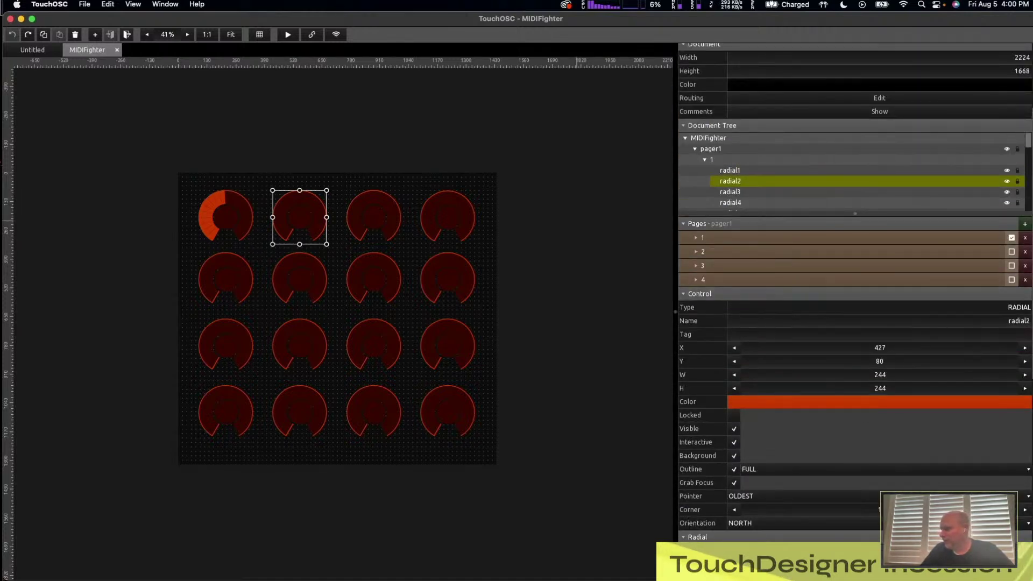
click(383, 200)
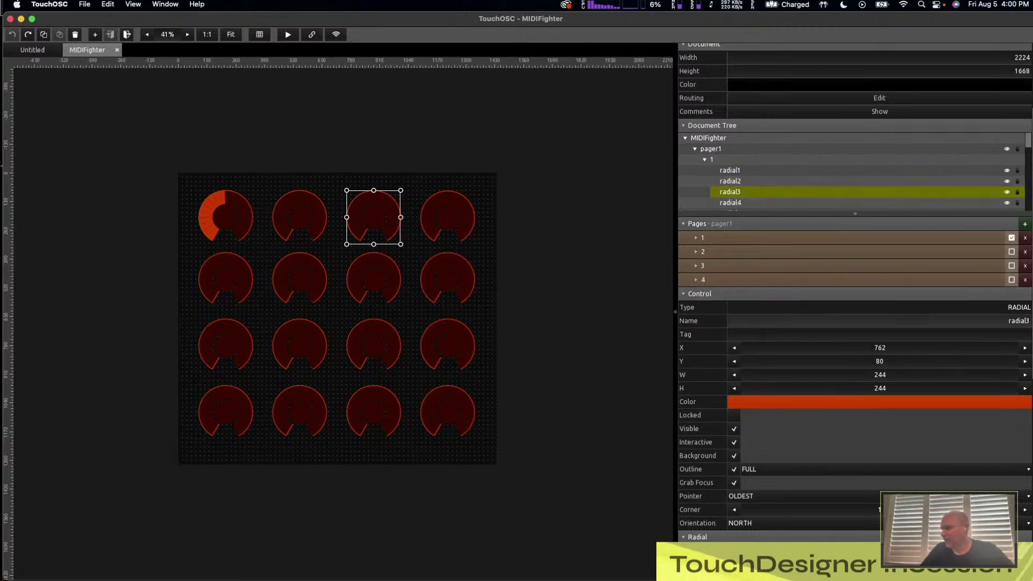
scroll(883, 387, down, 10)
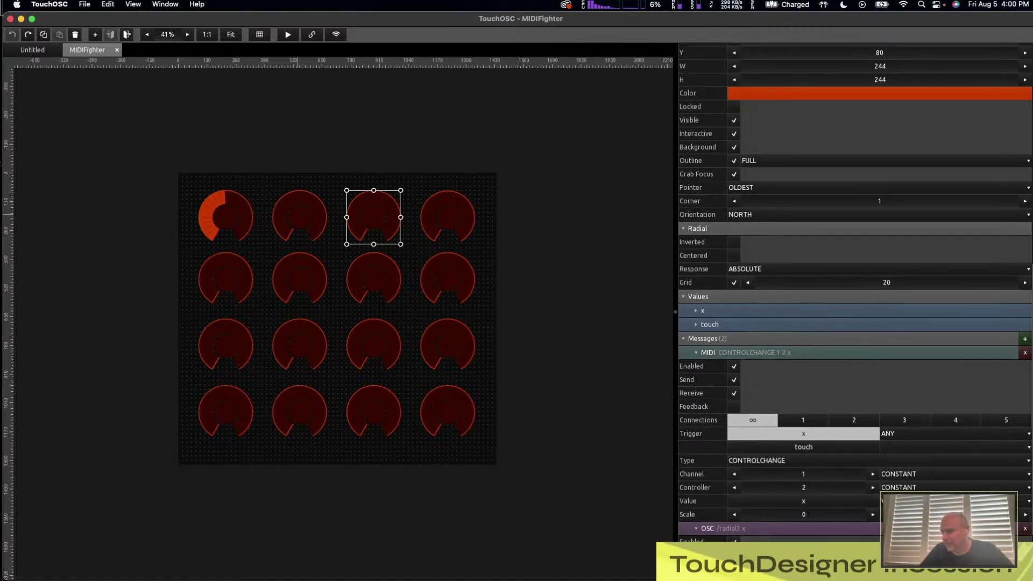
- Compare the MIDI control change and OSC message settings of the four first-row knobs, radial1 to radial4
click(304, 206)
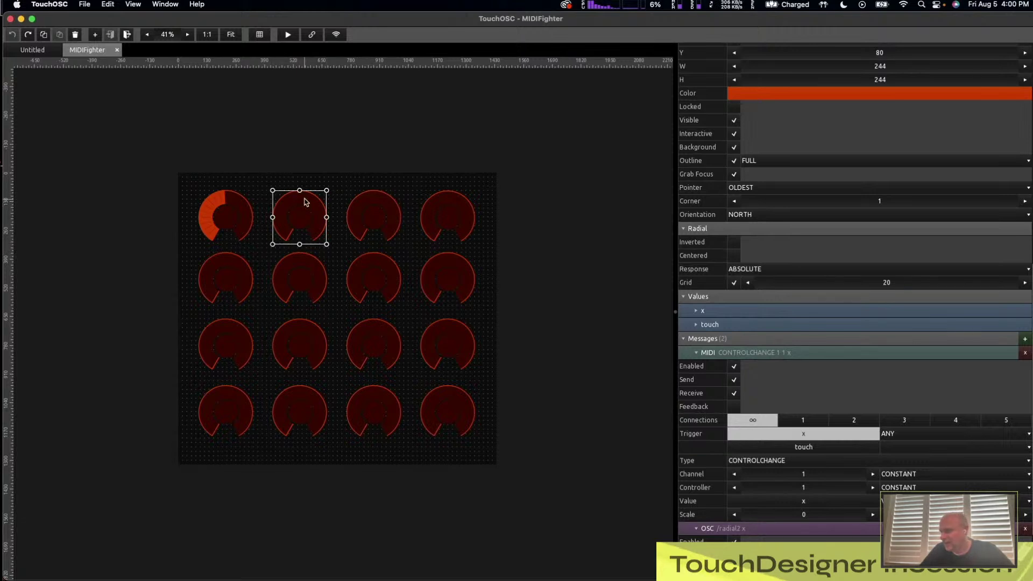
click(224, 200)
click(304, 202)
click(379, 201)
click(465, 205)
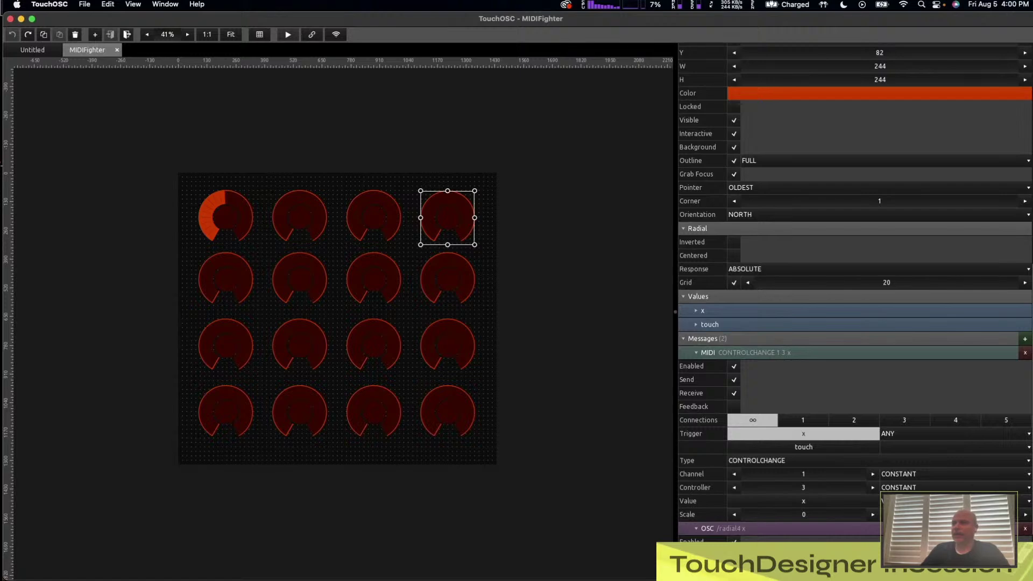
- Run the MIDIFighter layout again and shrink its window so the TouchDesigner network is visible beside it
click(288, 35)
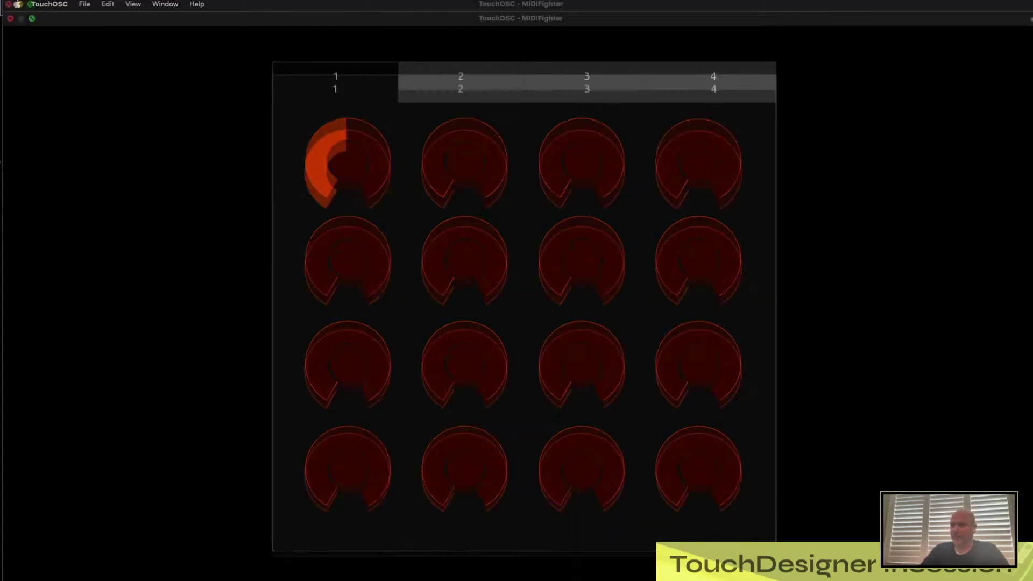
drag(1032, 12, 349, 192)
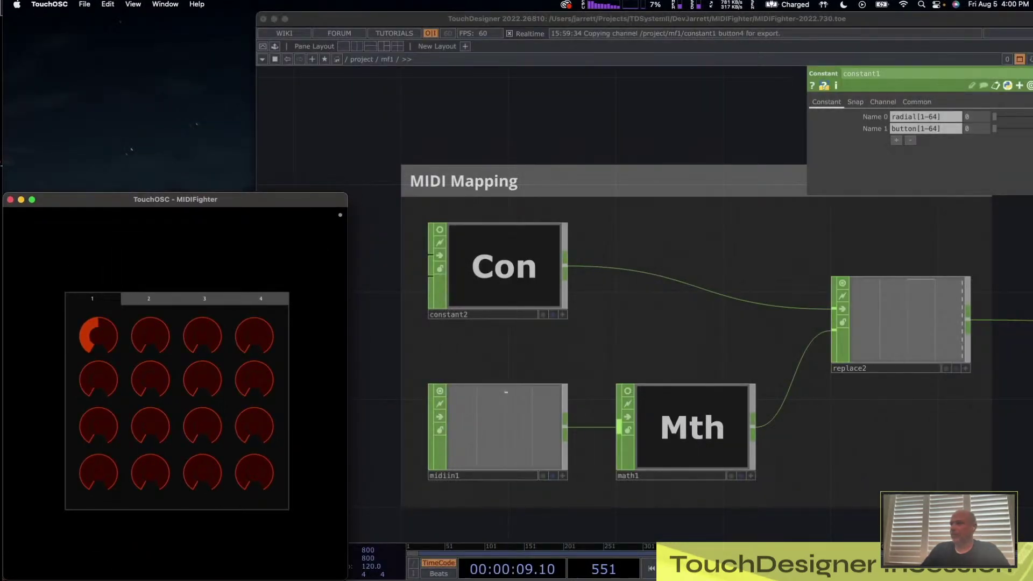
- Switch to TouchDesigner and bring up the operator info of constant2 in MIDI Mapping and constant1 in OSC Mapping
click(501, 275)
middle_click(501, 271)
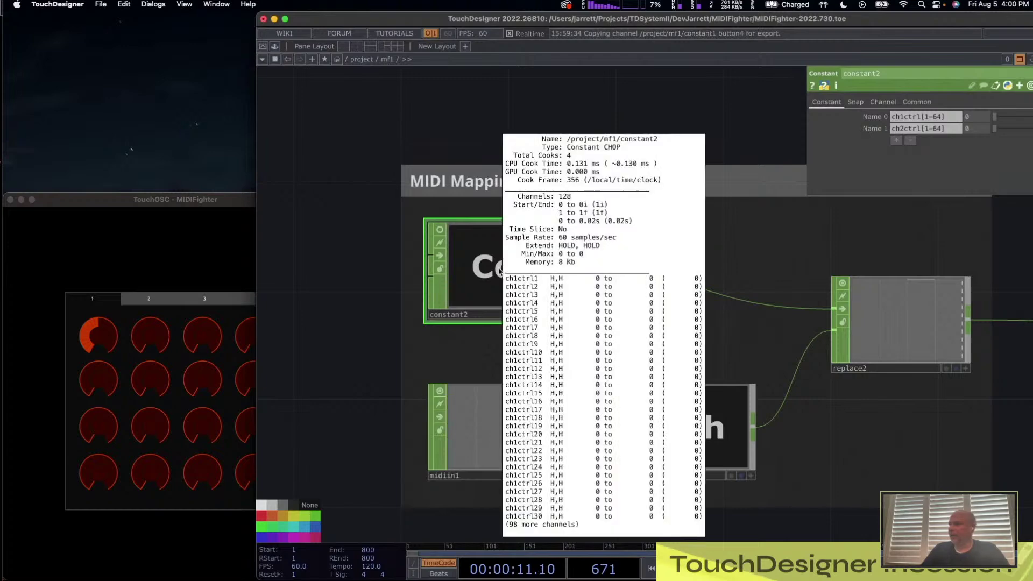
scroll(501, 270, down, 5)
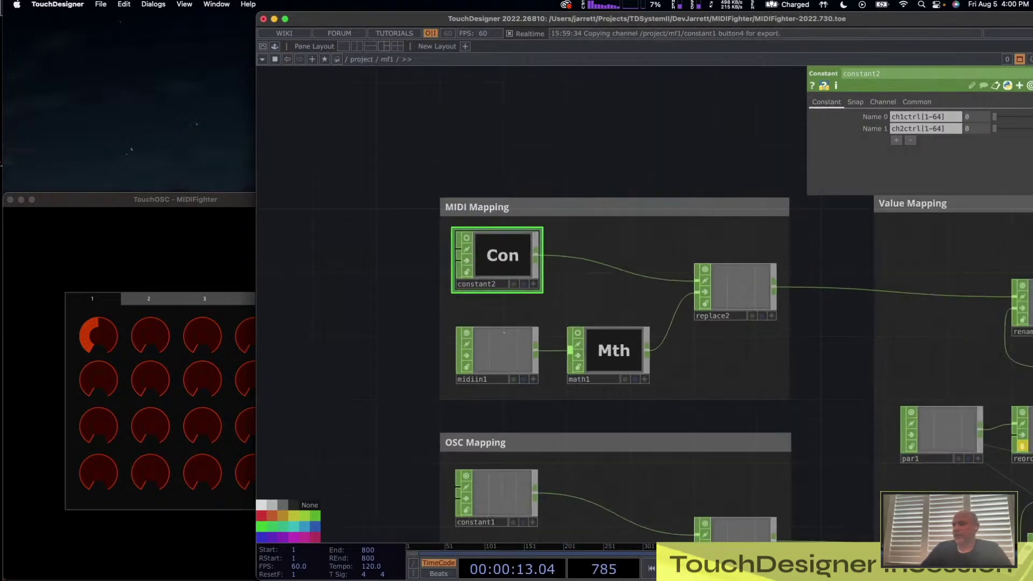
scroll(504, 375, up, 5)
middle_click(504, 375)
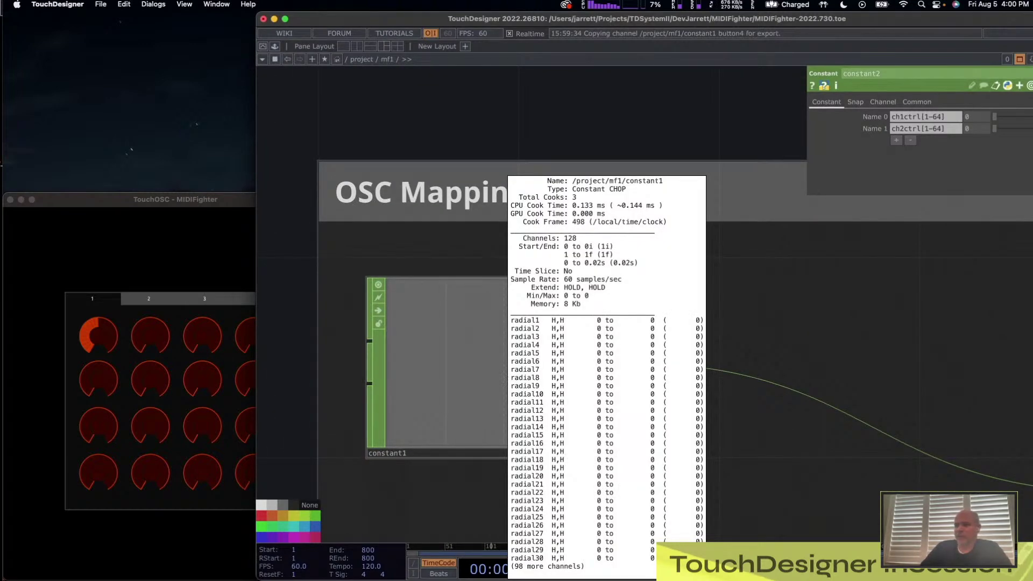
- Examine oscin1's incoming radial1 and button16 channels and bring up replace1's operator info
scroll(484, 313, down, 5)
scroll(501, 429, up, 8)
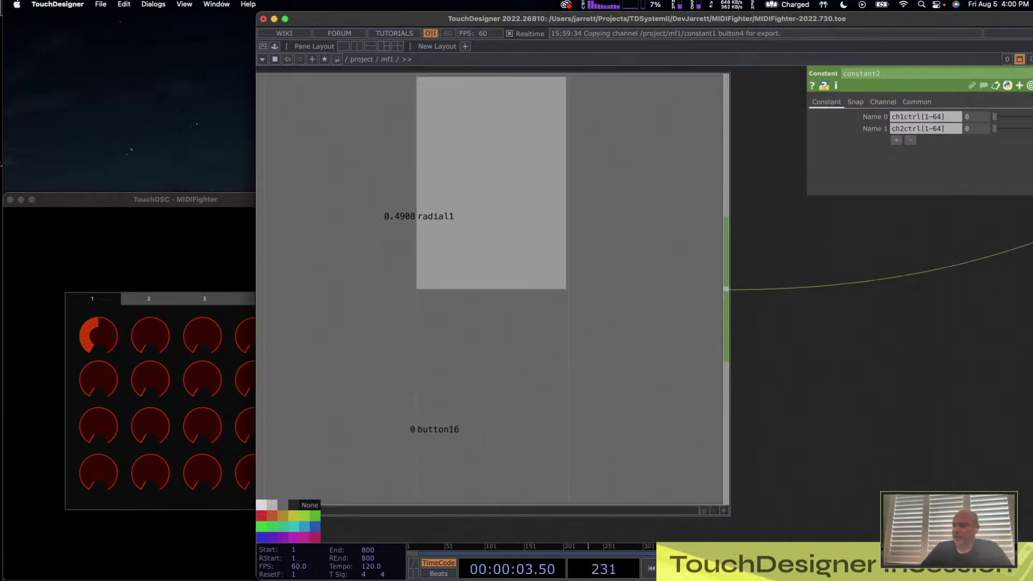
scroll(500, 299, down, 8)
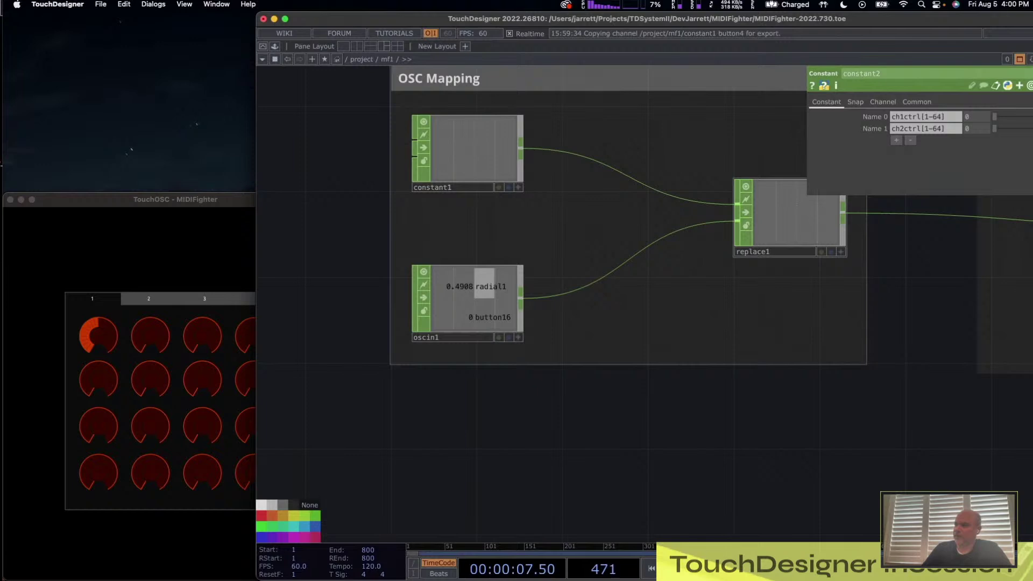
middle_click(791, 231)
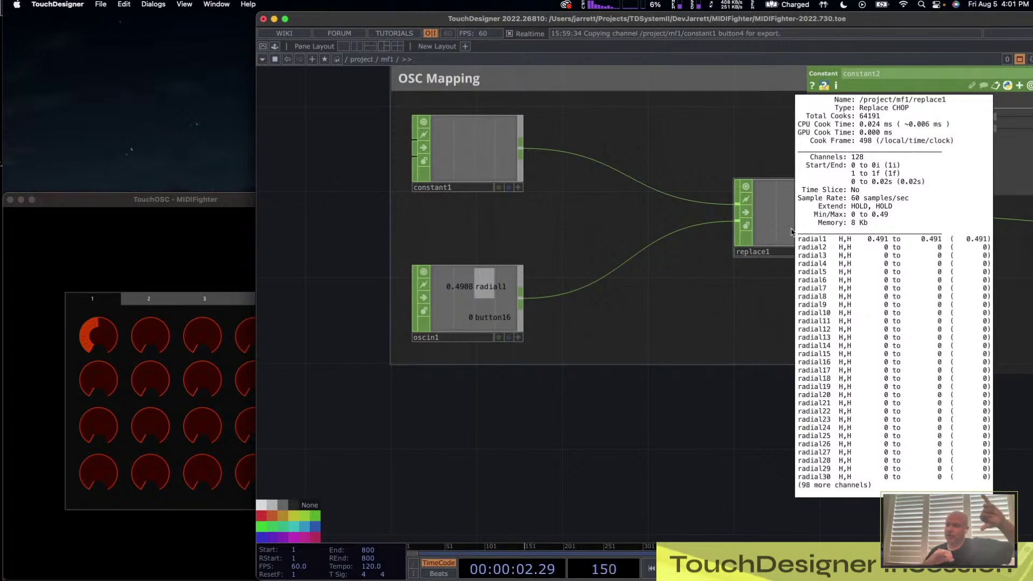
scroll(717, 441, down, 3)
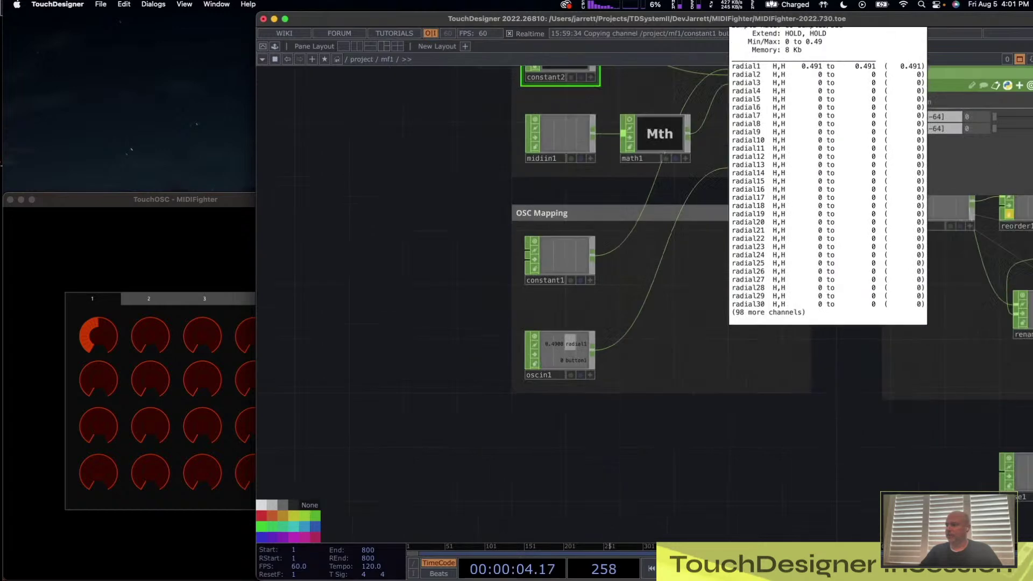
drag(860, 444, 585, 471)
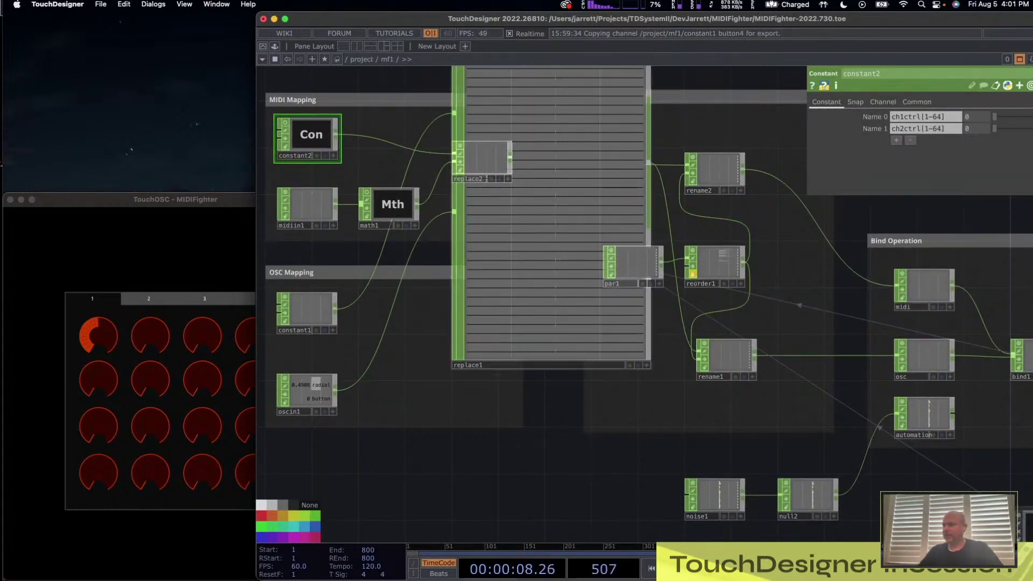
key(u)
scroll(799, 468, down, 5)
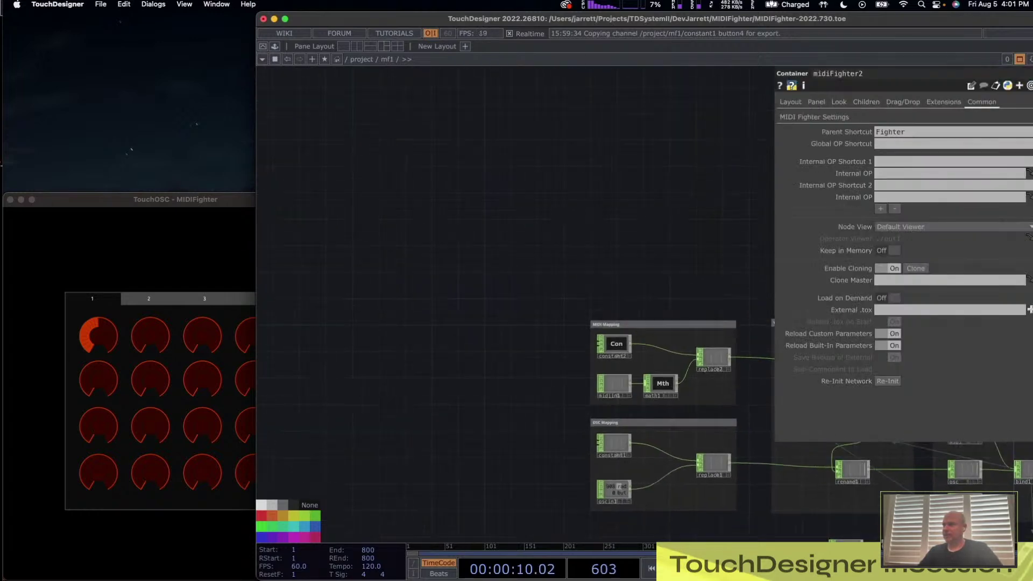
- Bring up the operator info of the par1 CHOP in Value Mapping to examine its parameter channel names
scroll(800, 468, up, 10)
drag(800, 467, 682, 464)
scroll(340, 406, down, 5)
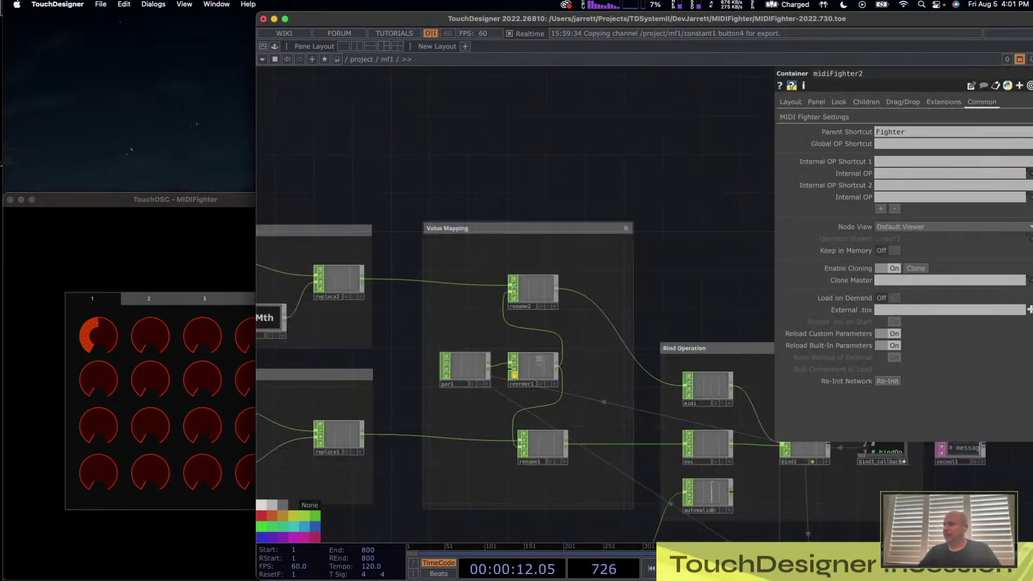
middle_click(464, 368)
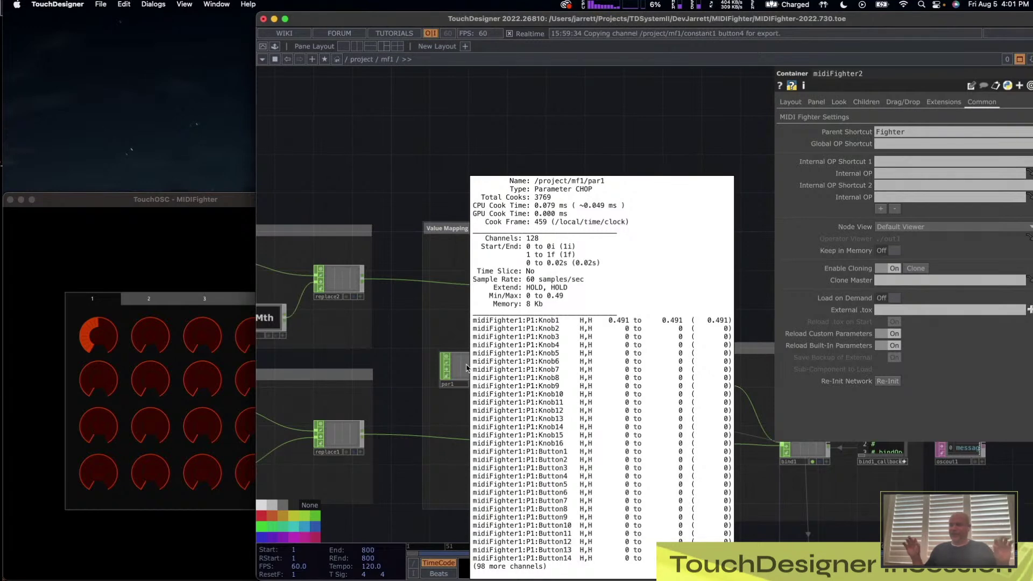
middle_drag(467, 367, 467, 368)
- Display rename1's parameters and check the operator info of its two sources, replace1 and reorder1
drag(468, 334, 456, 237)
click(536, 352)
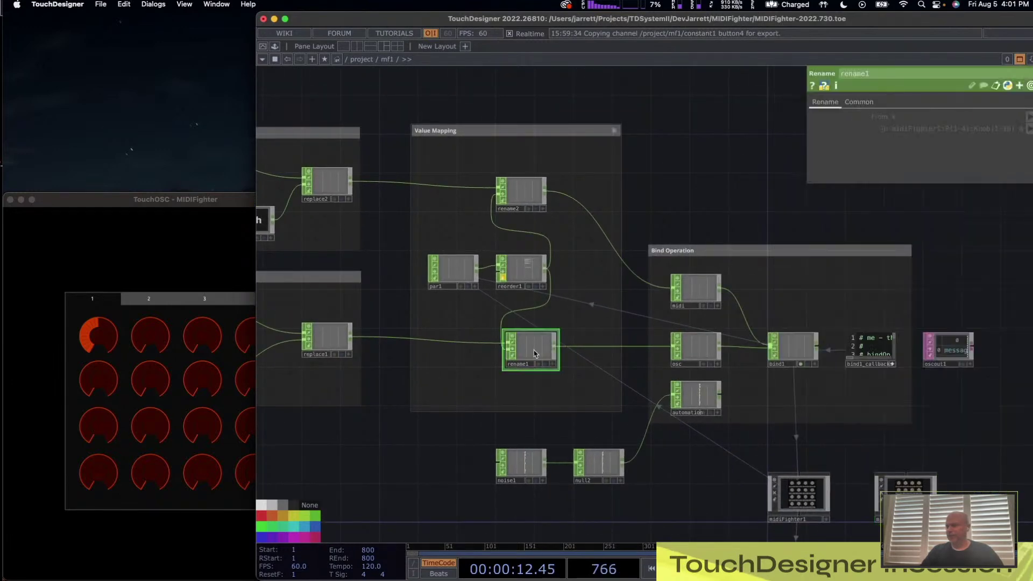
middle_click(325, 338)
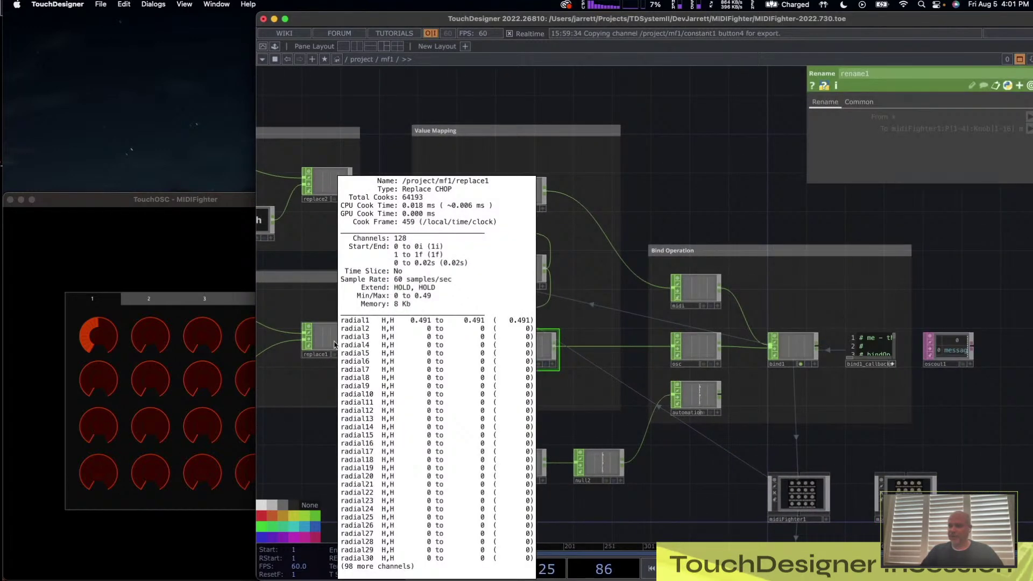
middle_click(525, 269)
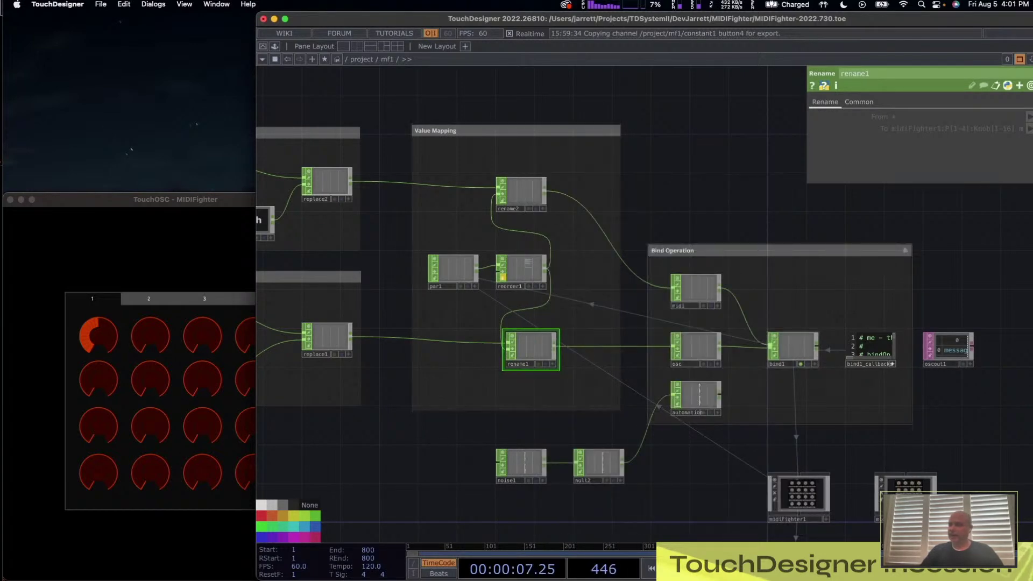
- Remove the midi operator from the bind1 CHOP's input list, keeping osc, and look at its Export Method setting
click(793, 347)
click(1031, 198)
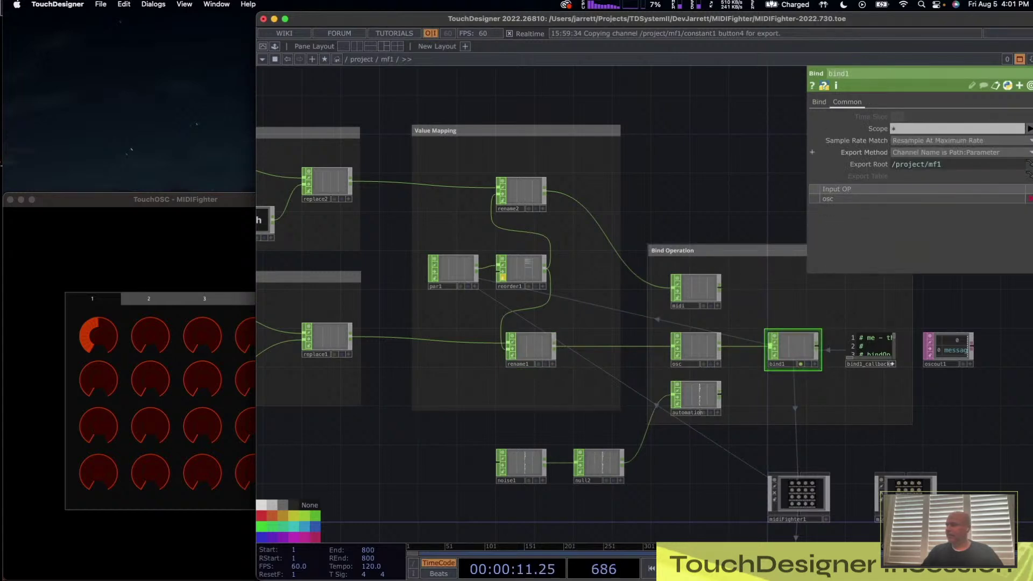
click(925, 153)
click(925, 157)
- Bring up bind1's operator info in Bind Operation to examine its channels and the parameters they are bound to
scroll(832, 347, up, 5)
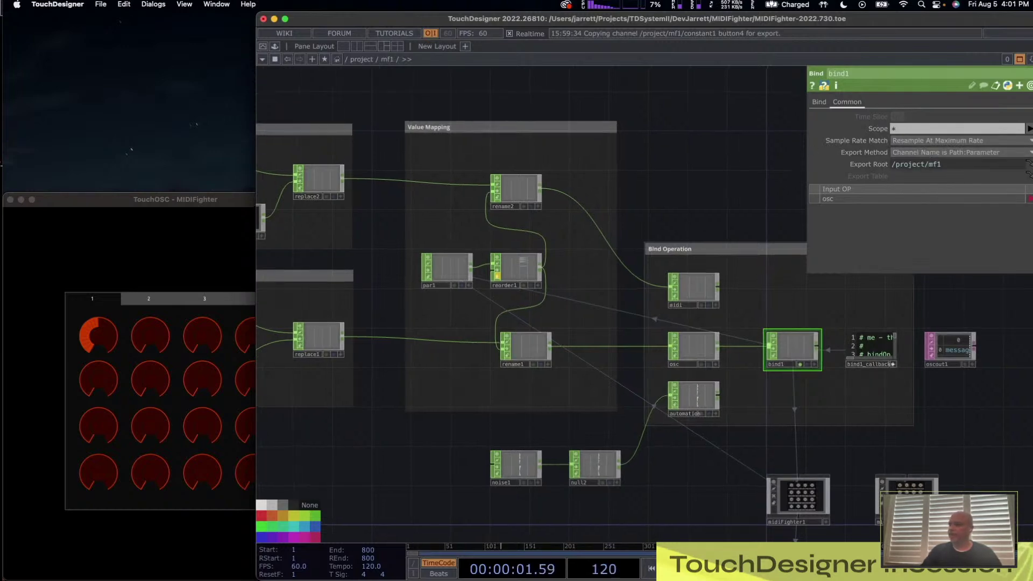
middle_click(798, 355)
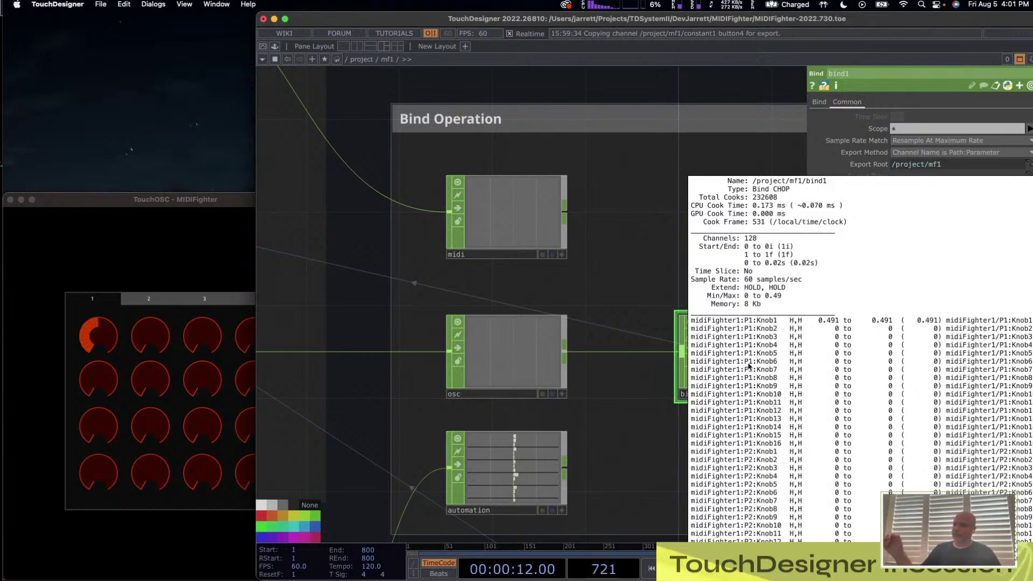
middle_drag(749, 366, 749, 367)
scroll(748, 364, down, 3)
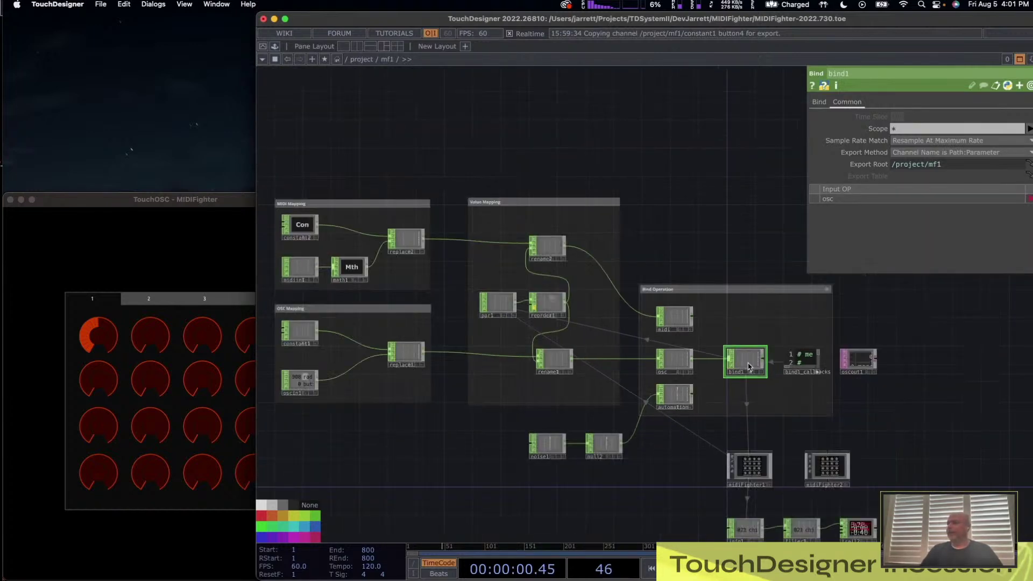
- Check the operator info of the constant2 and midiin1 CHOPs in the MIDI Mapping group
scroll(750, 367, up, 2)
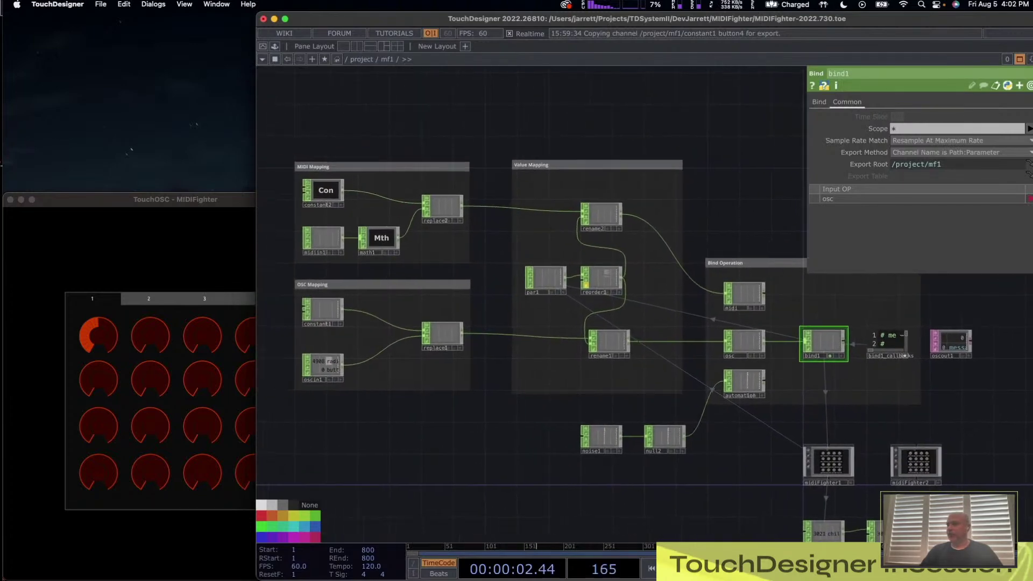
scroll(325, 190, up, 3)
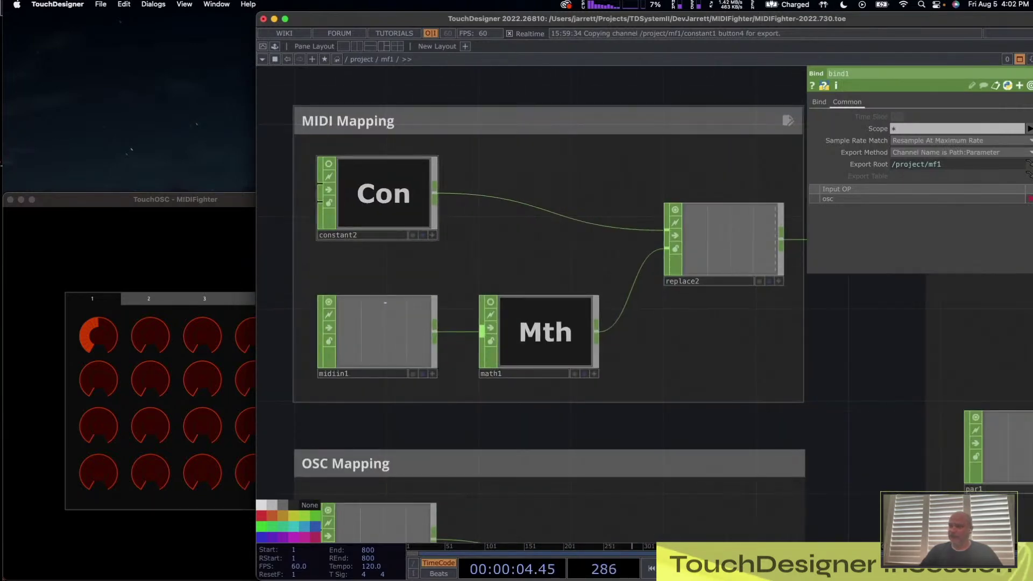
middle_click(329, 192)
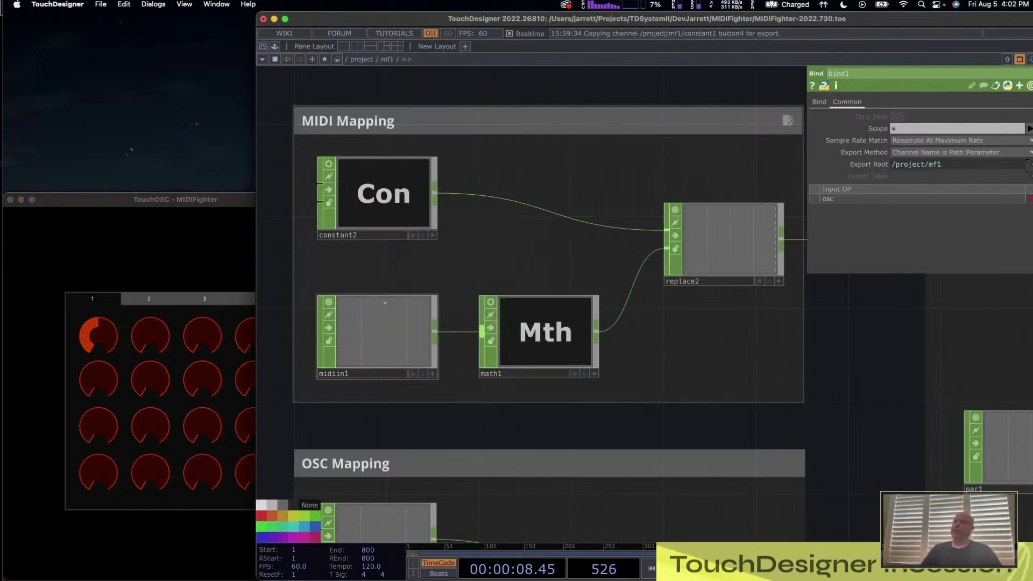
middle_click(354, 342)
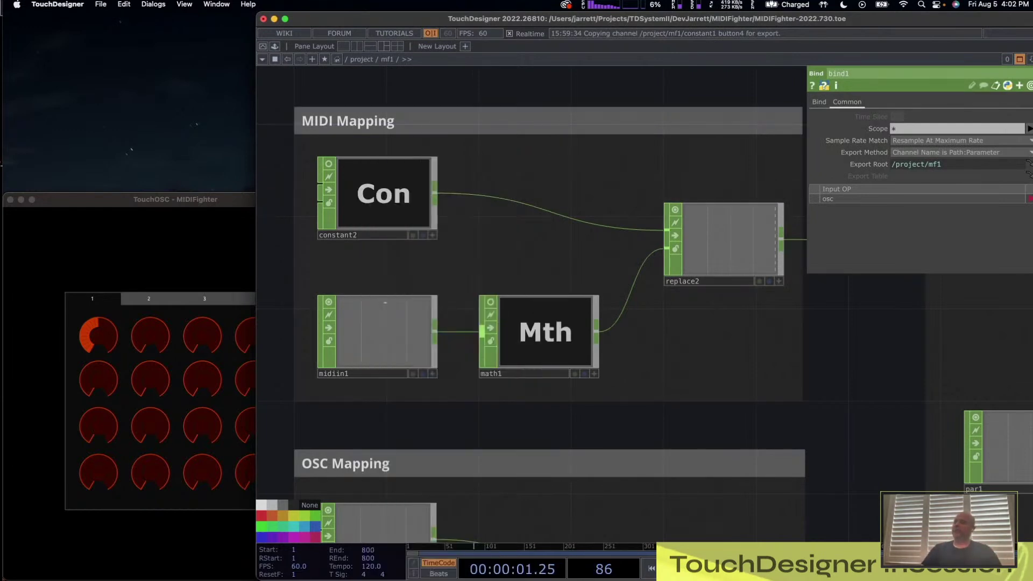
- Connect the outputs of the midi and osc CHOPs to the input of bind1 in Bind Operation
scroll(813, 329, down, 5)
drag(802, 329, 380, 344)
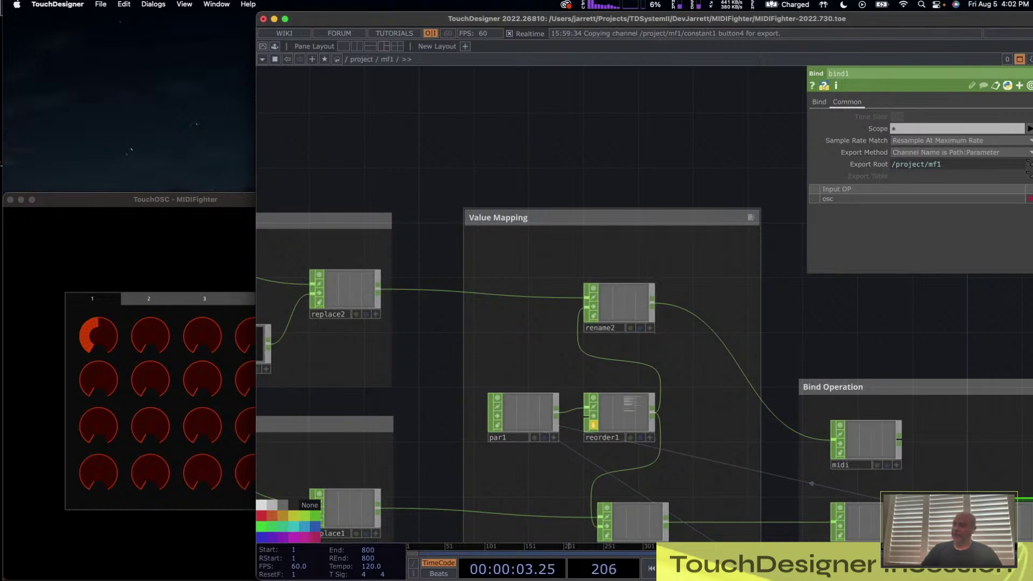
drag(775, 323, 497, 222)
click(588, 338)
scroll(581, 345, up, 3)
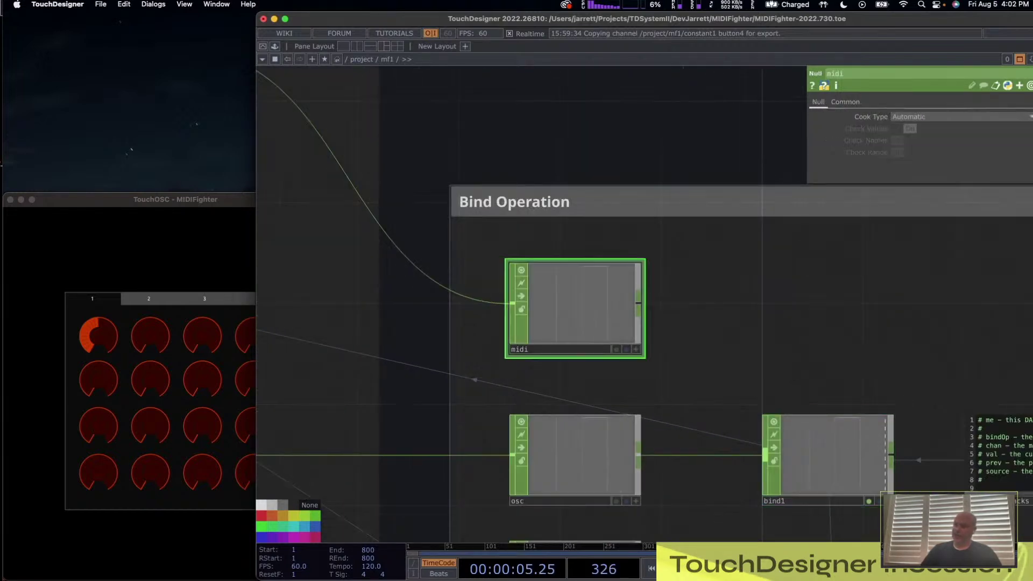
scroll(574, 312, down, 3)
scroll(575, 398, up, 2)
click(574, 399)
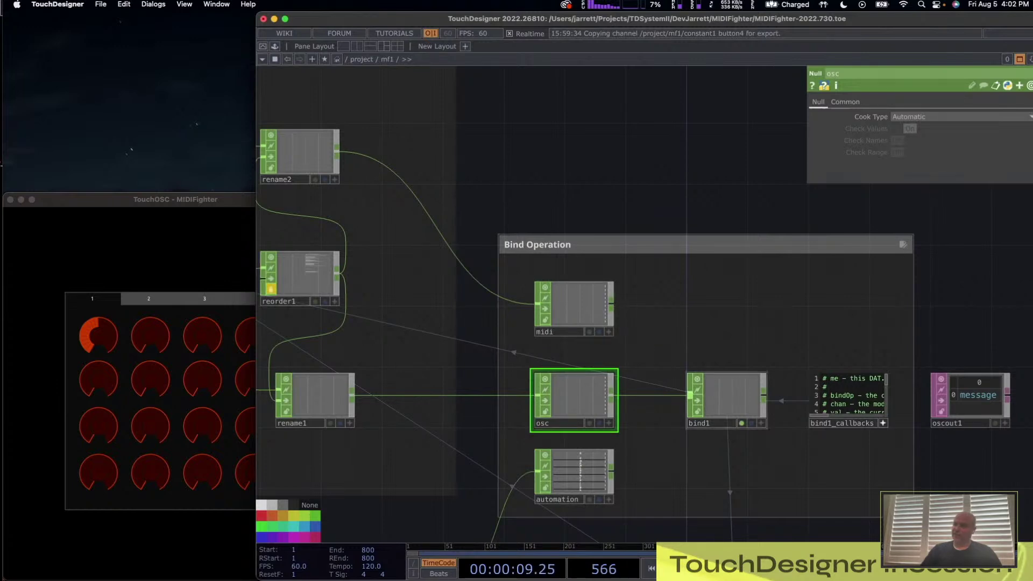
drag(612, 306, 691, 396)
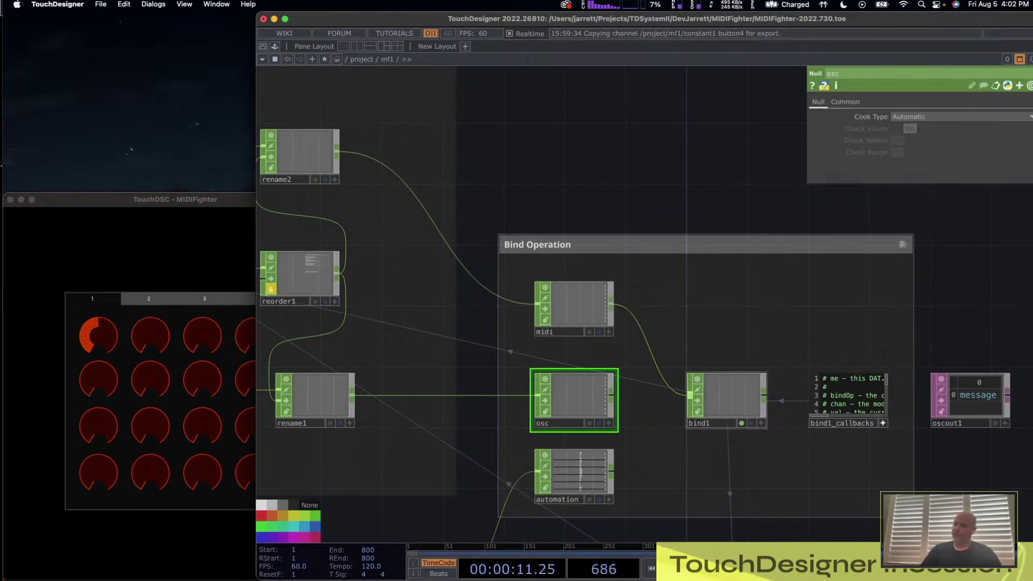
drag(612, 399, 691, 397)
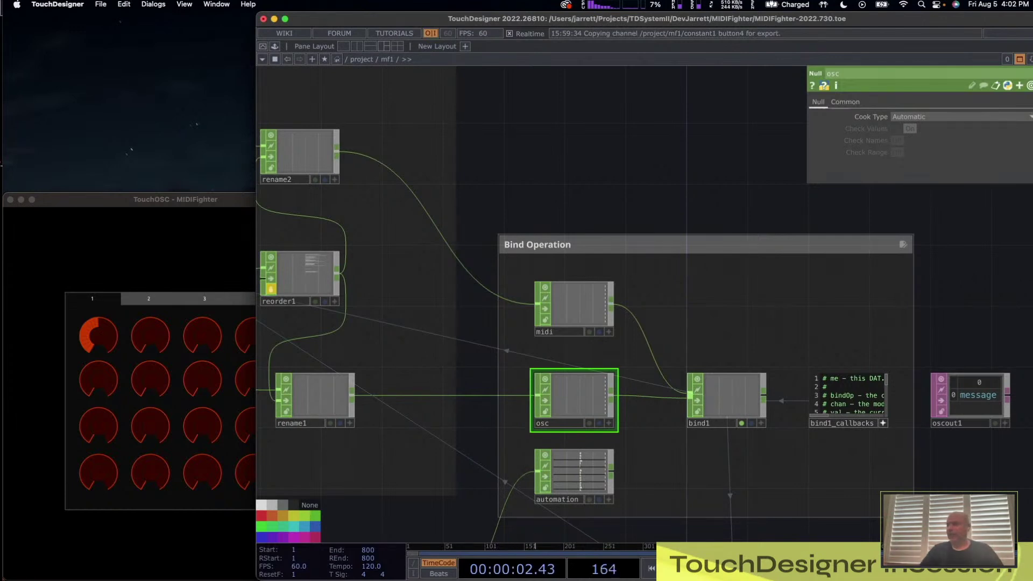
- Look at the automation CHOP in Bind Operation and display bind1's Bind parameters, including Match by
scroll(585, 218, down, 5)
scroll(556, 241, up, 2)
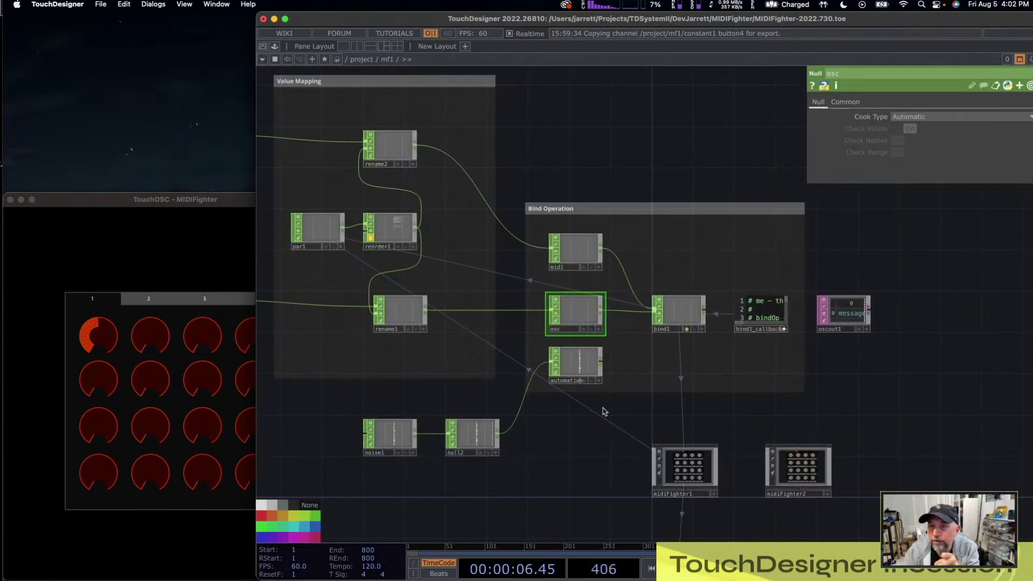
scroll(603, 411, up, 5)
scroll(561, 336, up, 4)
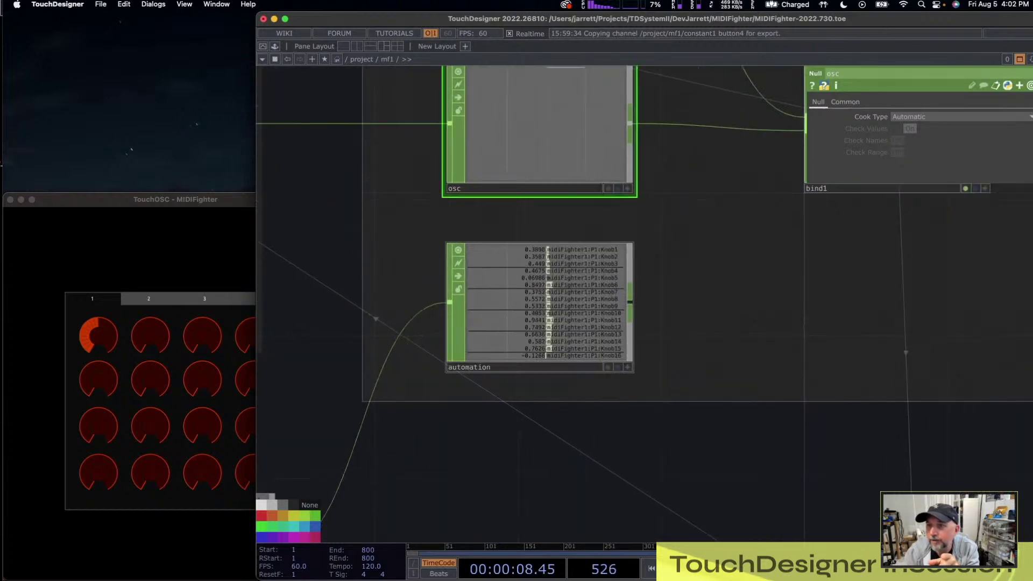
scroll(551, 301, down, 9)
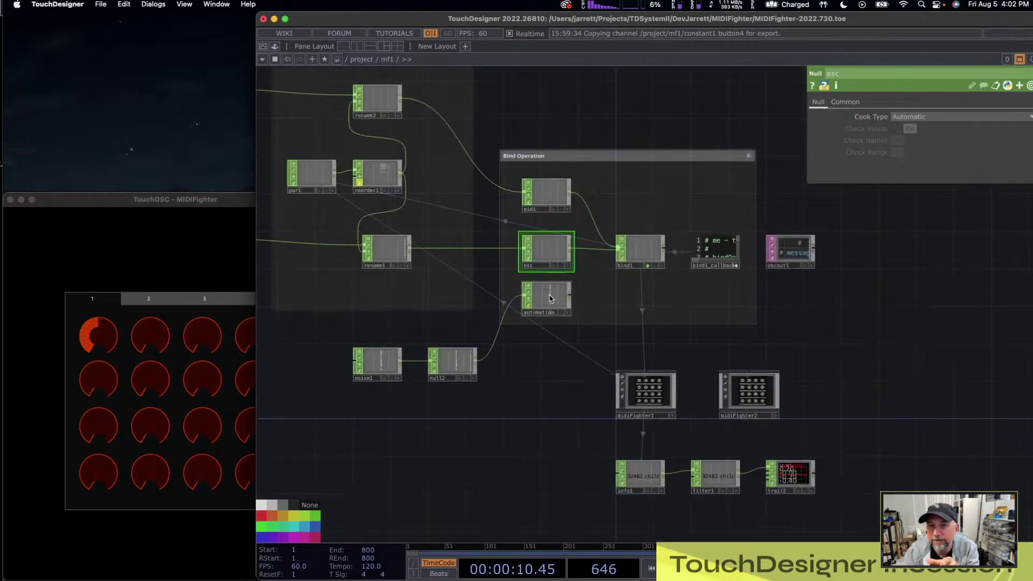
scroll(662, 240, up, 1)
scroll(677, 252, up, 1)
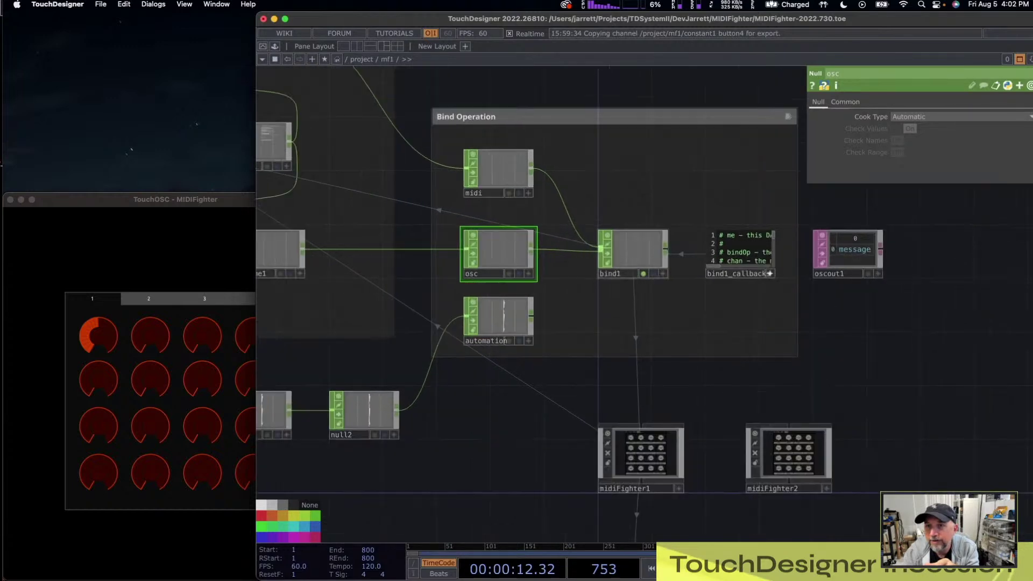
click(633, 253)
click(819, 102)
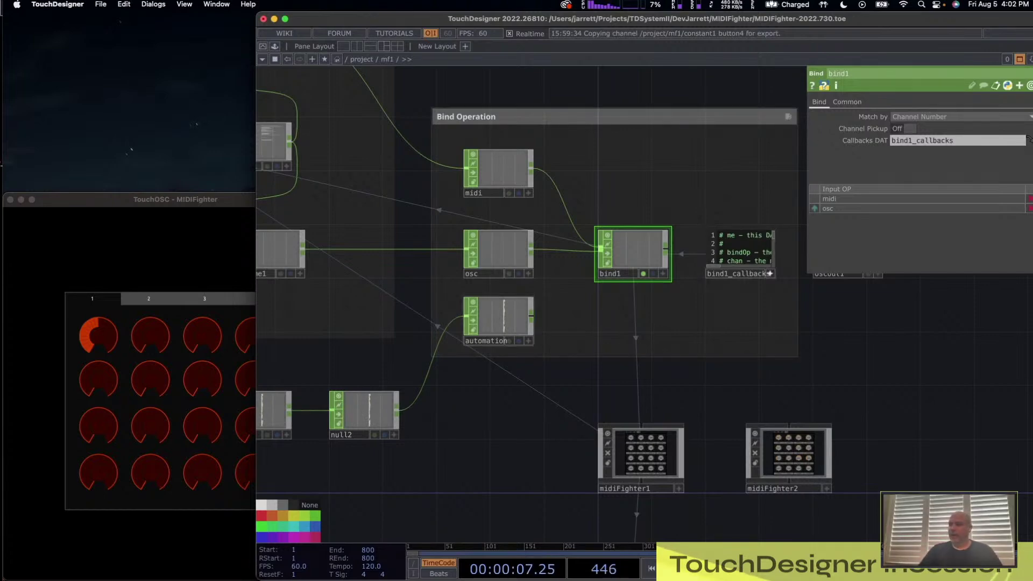
- Examine the channel names carried by the automation CHOP up close
scroll(489, 316, up, 8)
scroll(536, 318, up, 5)
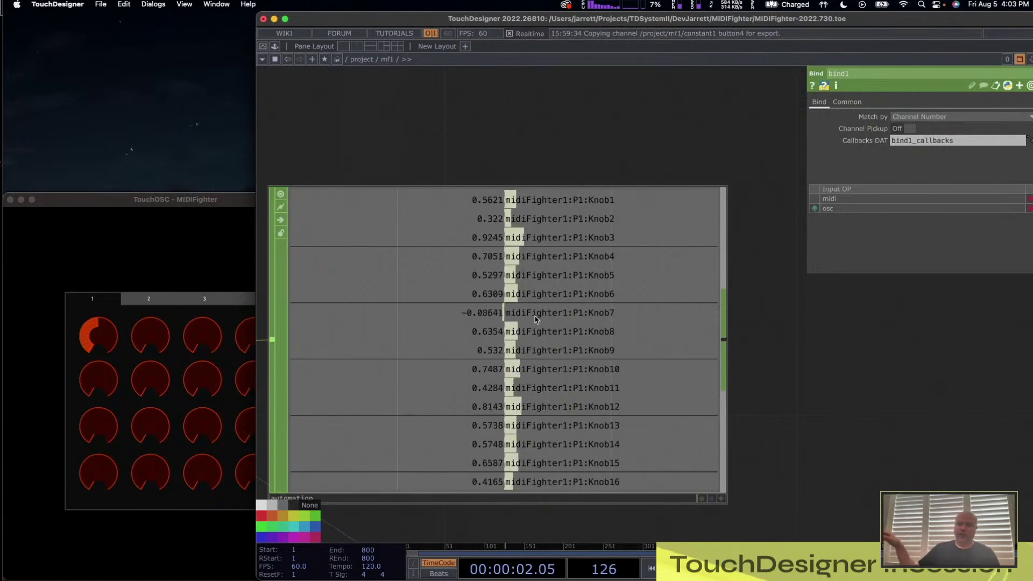
scroll(535, 320, down, 5)
scroll(536, 319, up, 1)
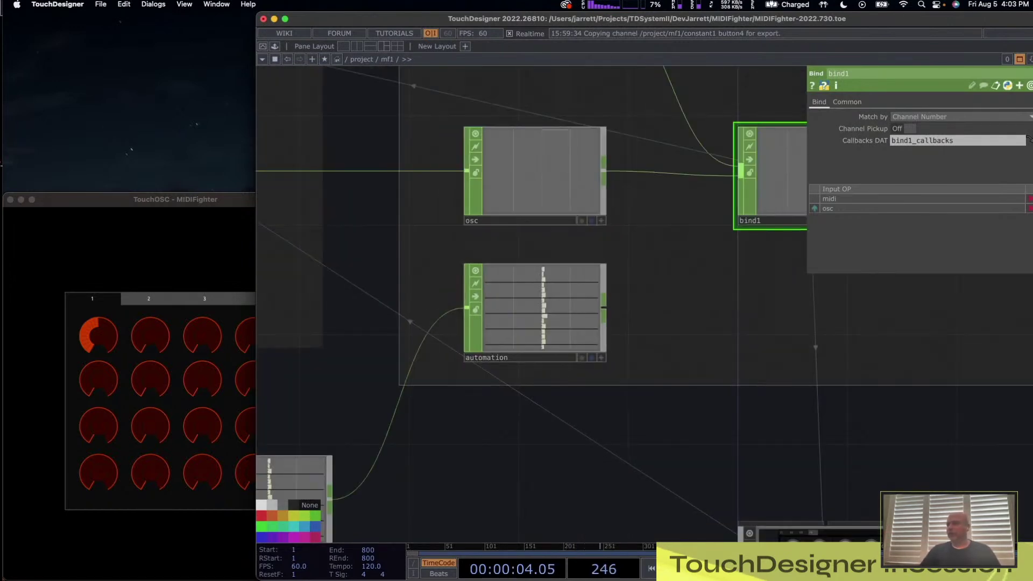
scroll(552, 312, up, 4)
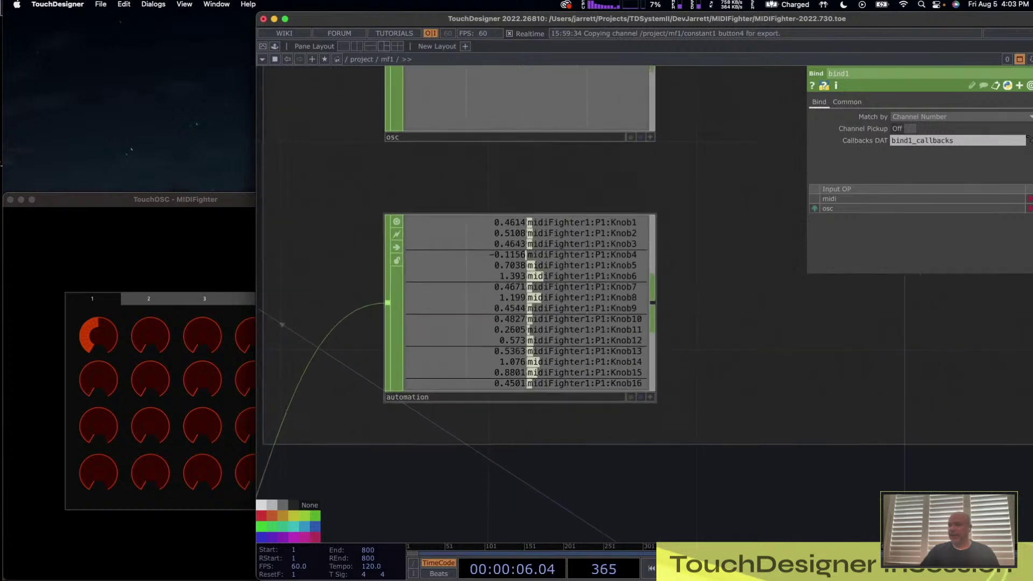
- Display the Channel parameters of noise1, the automation source, and examine its Channel Names pattern
scroll(584, 262, down, 3)
drag(457, 412, 785, 244)
click(356, 328)
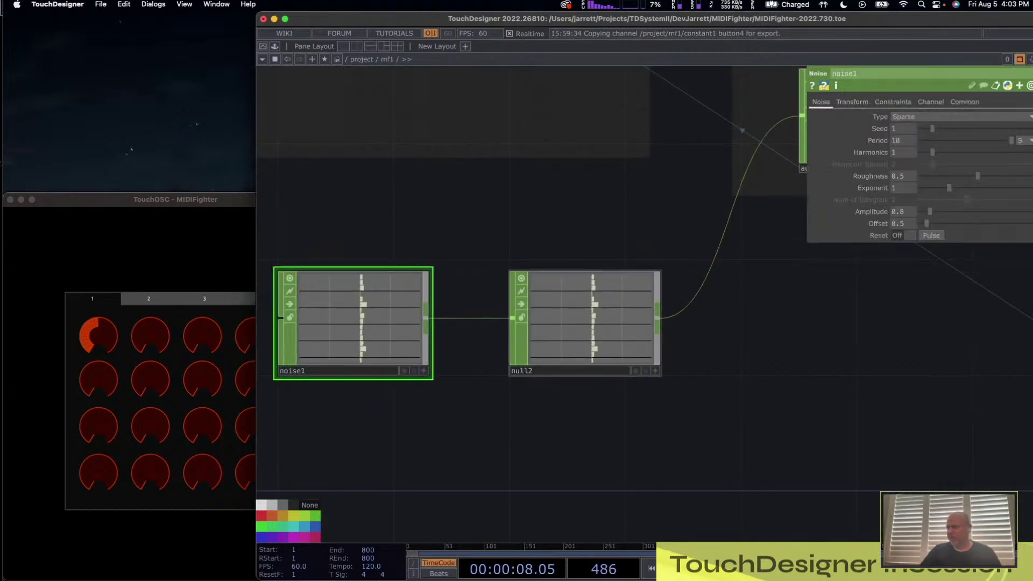
click(965, 103)
click(931, 102)
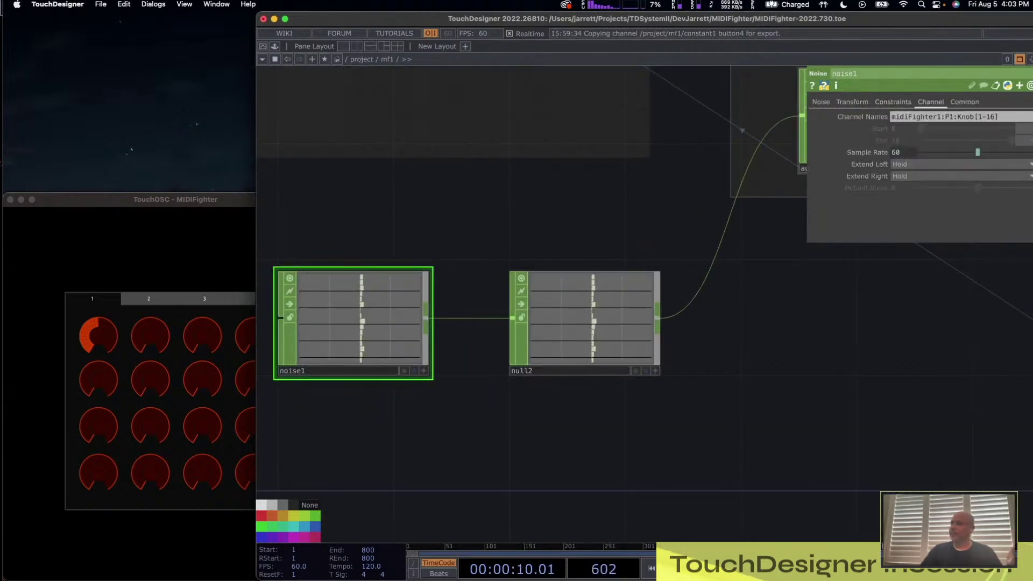
drag(937, 117, 1005, 117)
drag(937, 117, 866, 120)
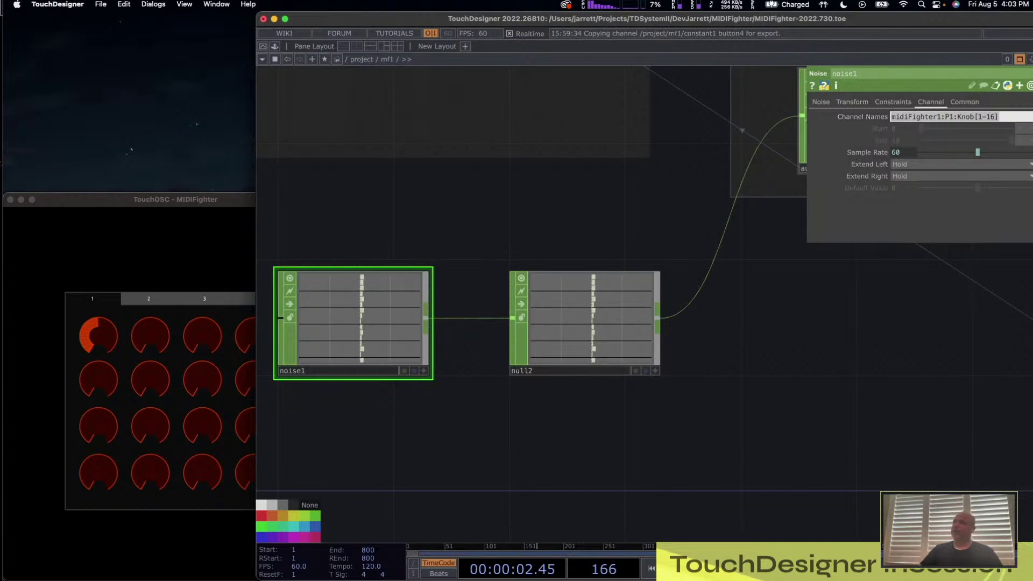
- Connect the automation CHOP to bind1 and bring the TouchOSC window forward to watch its knobs
drag(742, 301, 210, 493)
drag(414, 307, 560, 163)
click(205, 242)
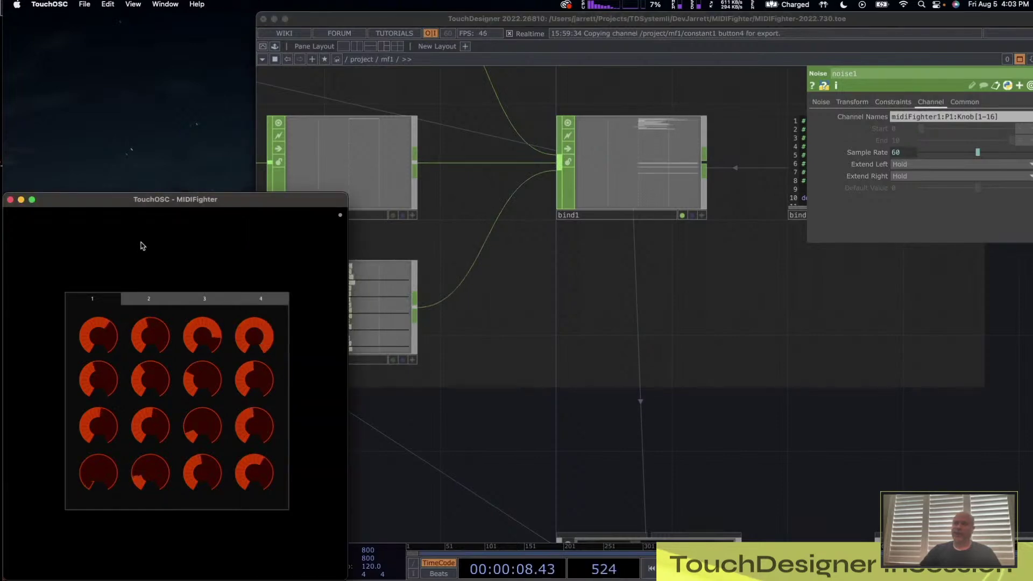
- Return to the TouchDesigner network and delete the midiFighter2 component
scroll(570, 413, down, 10)
scroll(606, 420, up, 10)
click(606, 420)
drag(395, 347, 679, 250)
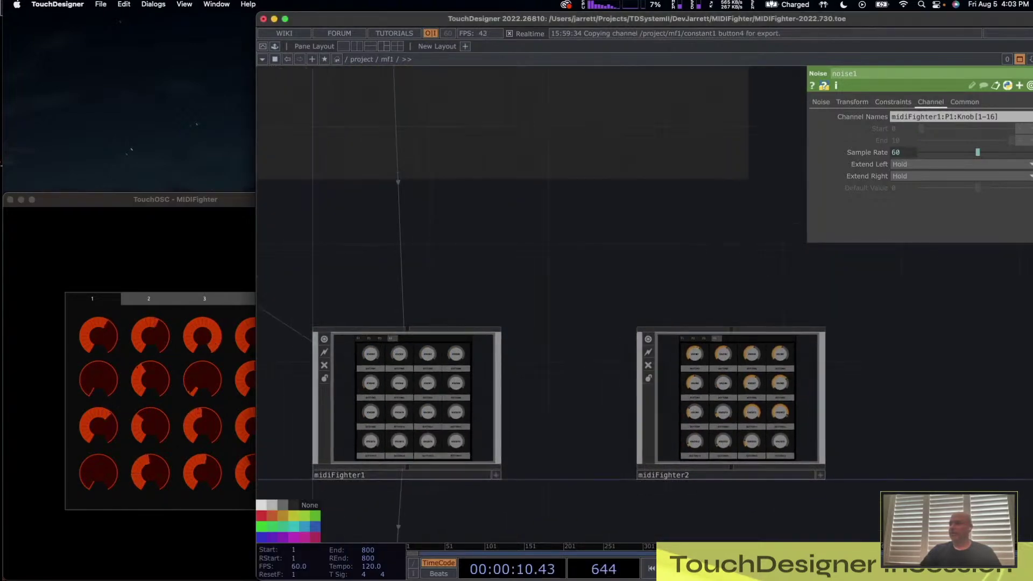
scroll(679, 250, down, 5)
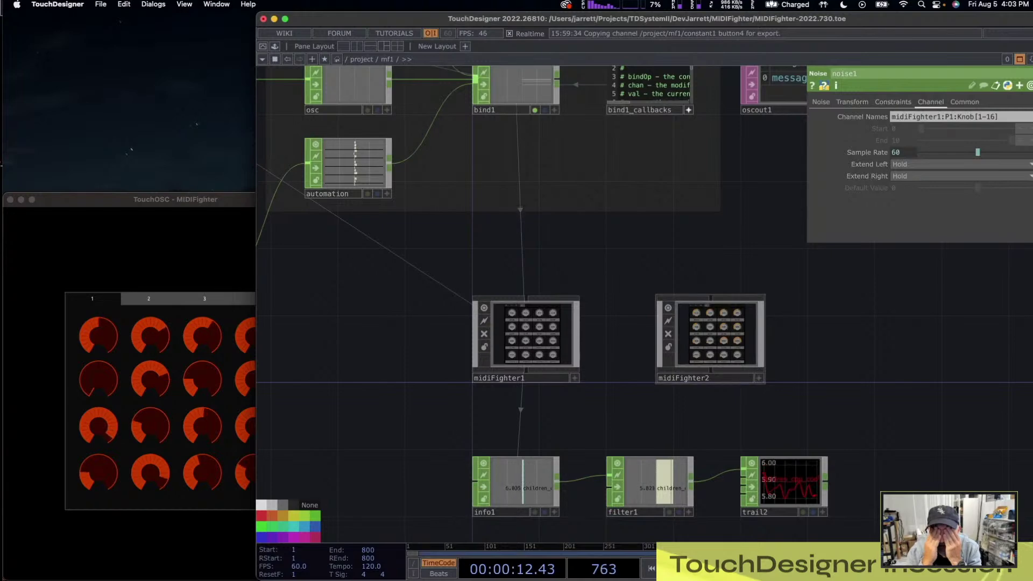
right_click(704, 336)
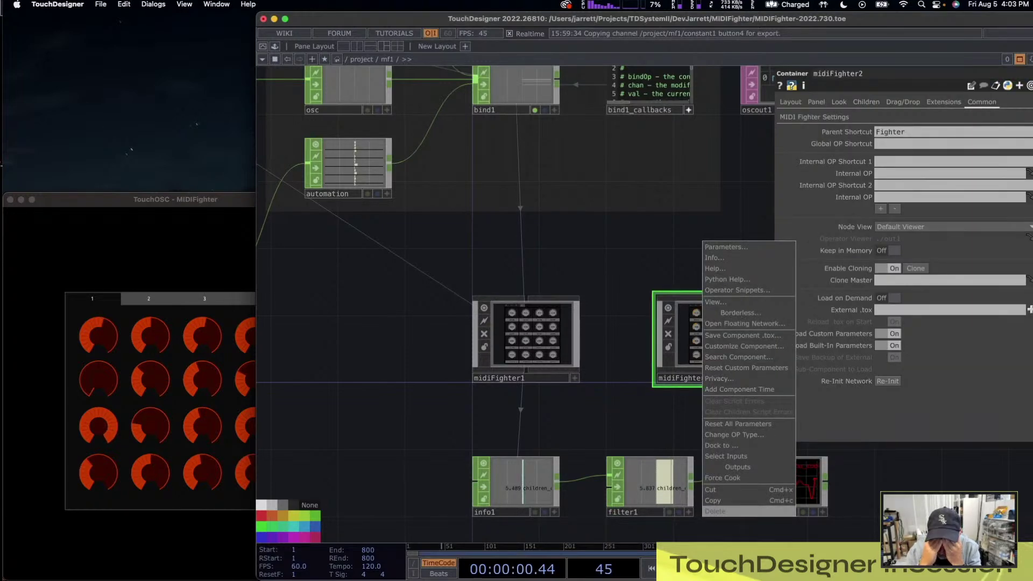
click(734, 514)
- Analyze a frame in the Performance Monitor, examine the midiFighter1 knob cook times, and close the monitor
drag(468, 323, 505, 300)
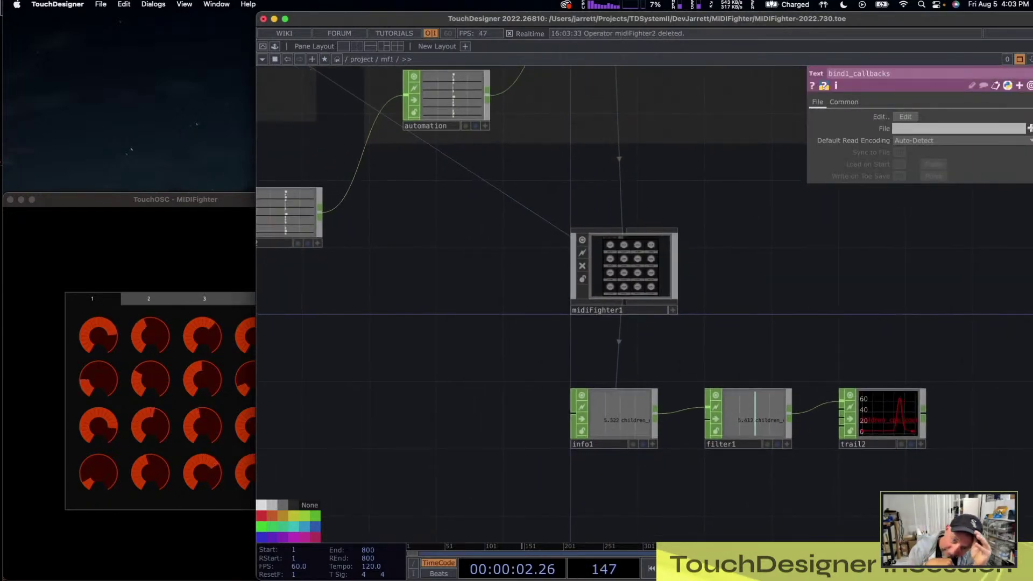
scroll(474, 260, down, 3)
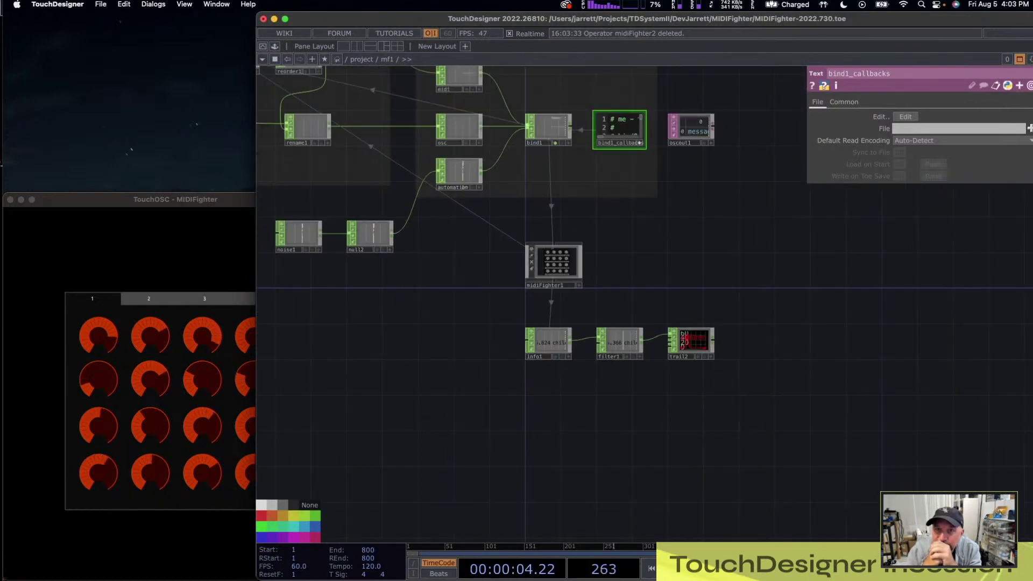
drag(473, 260, 672, 302)
scroll(753, 272, up, 1)
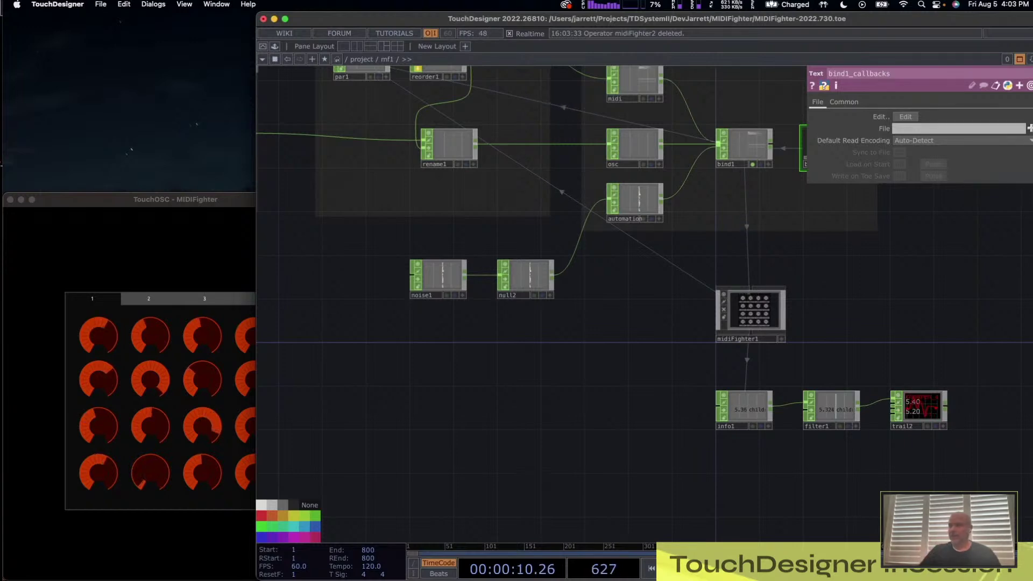
click(142, 4)
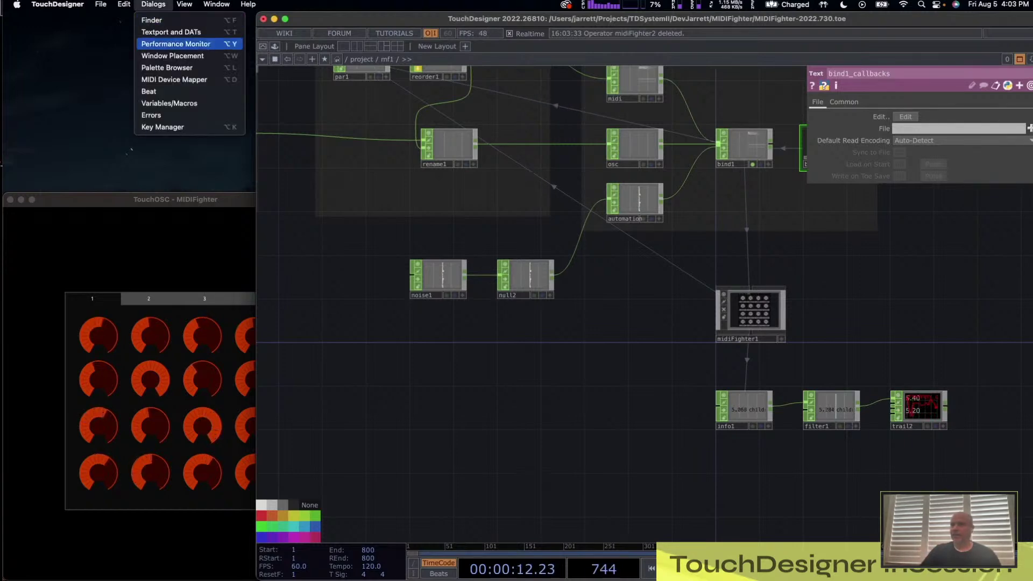
click(167, 43)
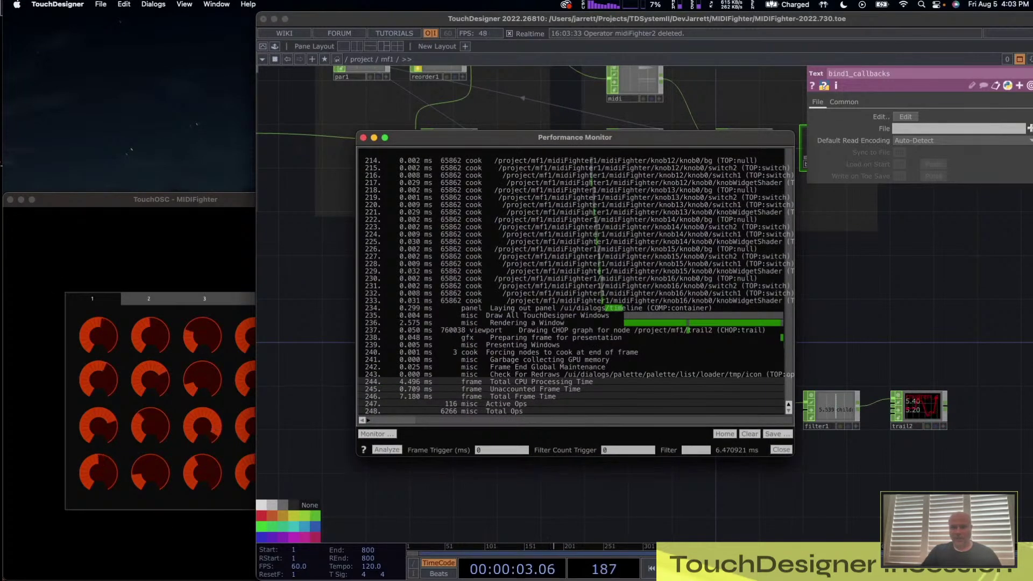
click(387, 450)
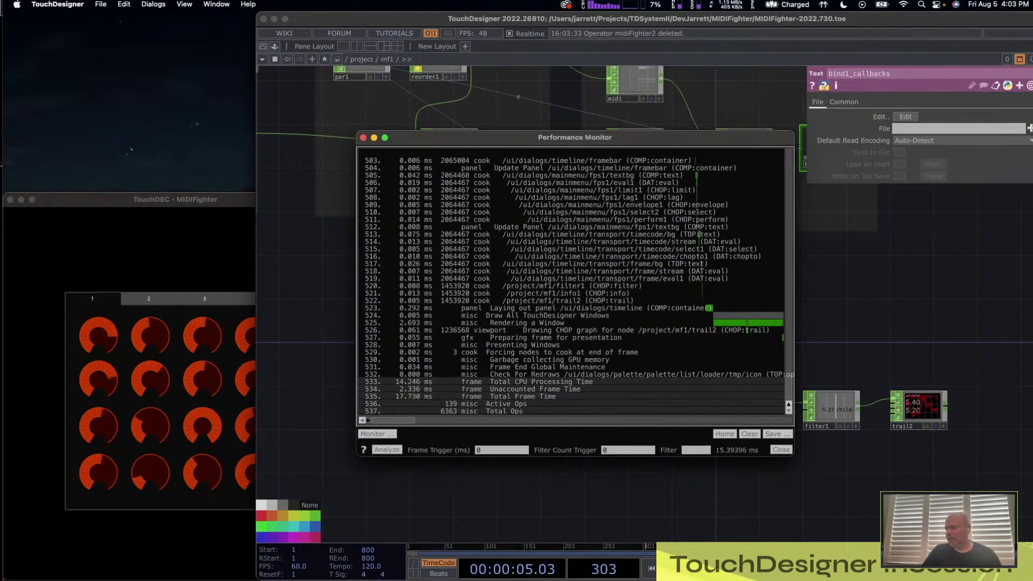
scroll(547, 399, up, 15)
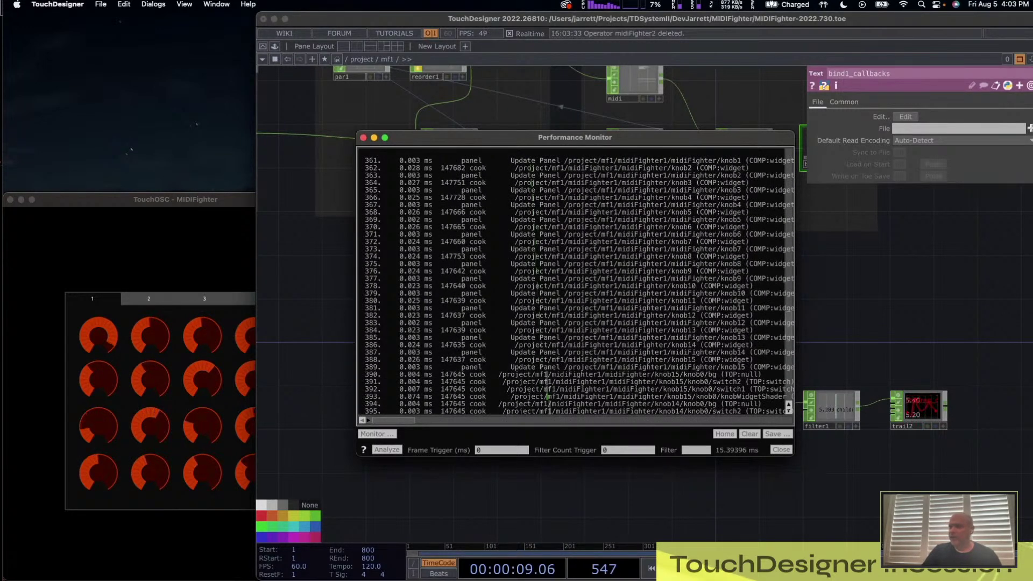
scroll(547, 398, down, 3)
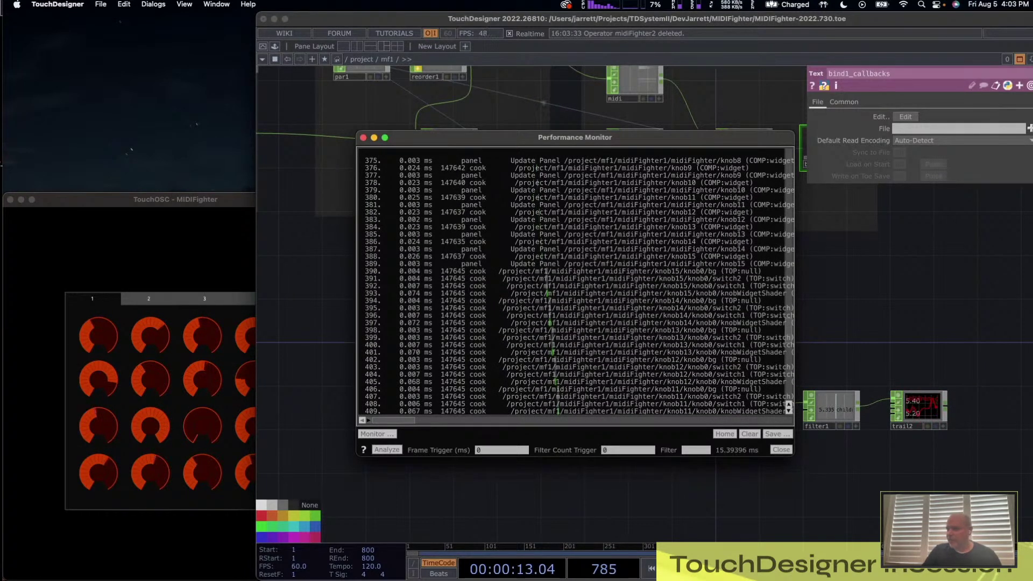
click(782, 450)
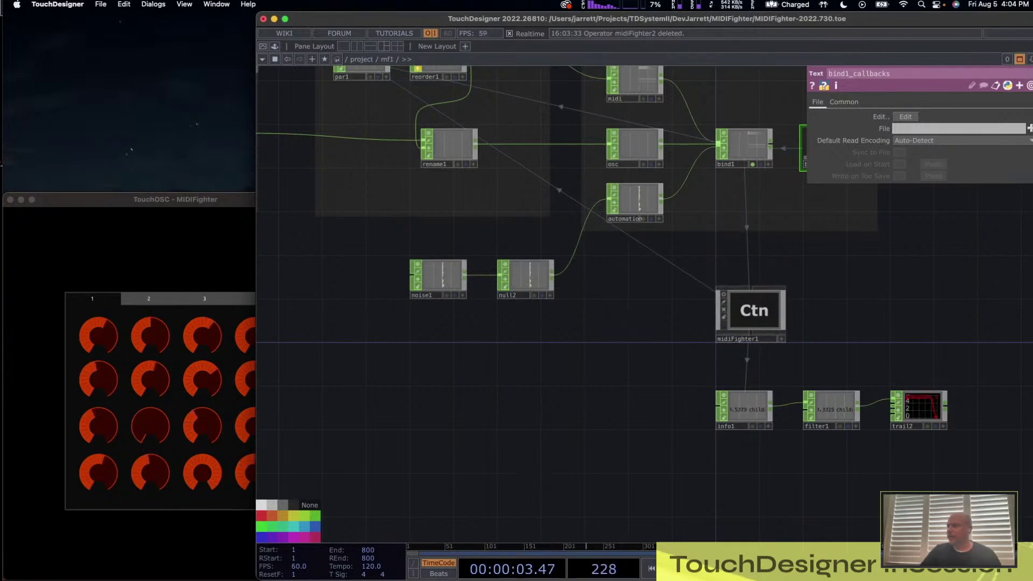
- Reopen the Performance Monitor, examine the cook list with only midiFighter1 left in the network, and close it
scroll(504, 293, down, 4)
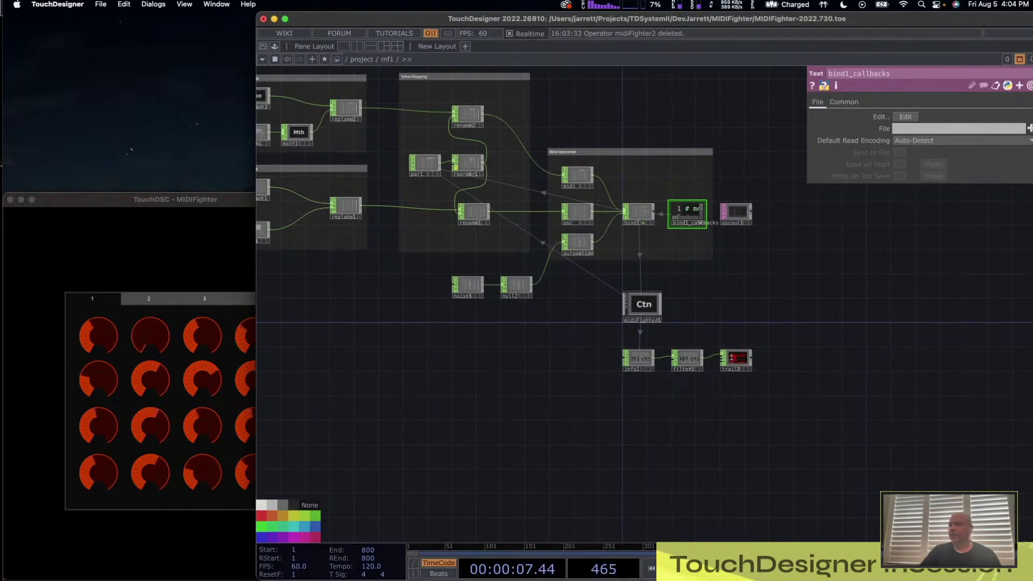
click(216, 4)
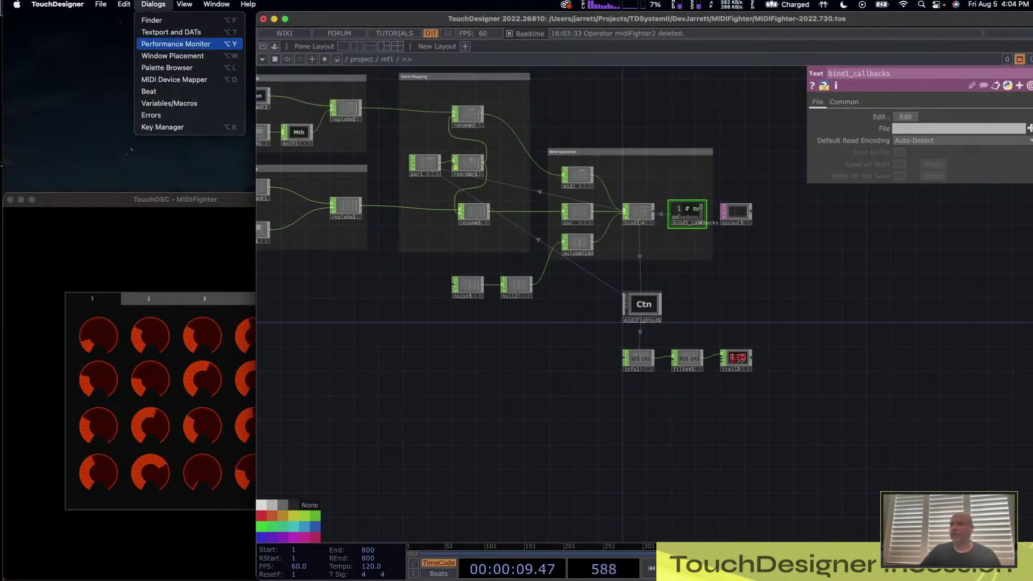
click(178, 44)
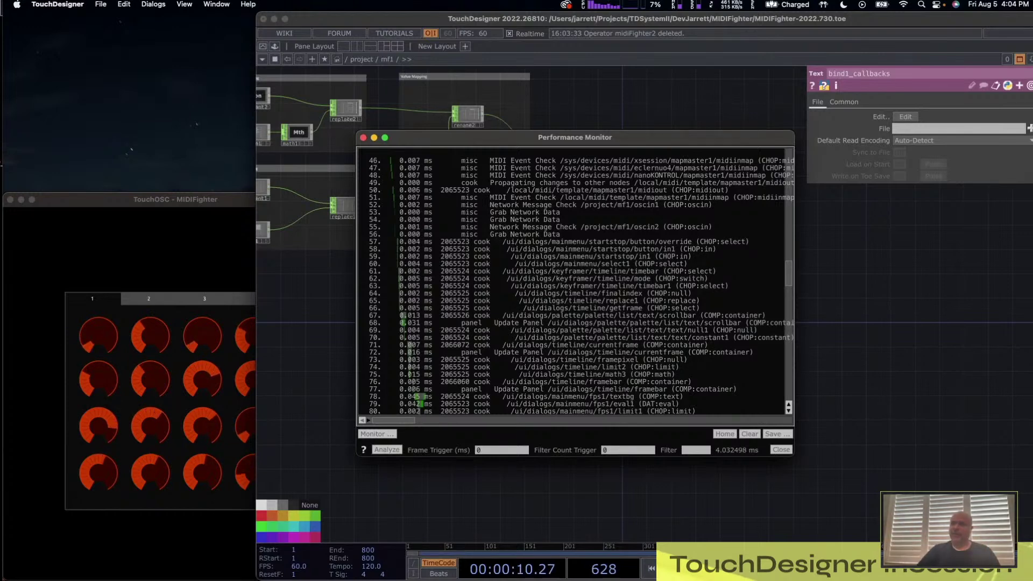
key(Escape)
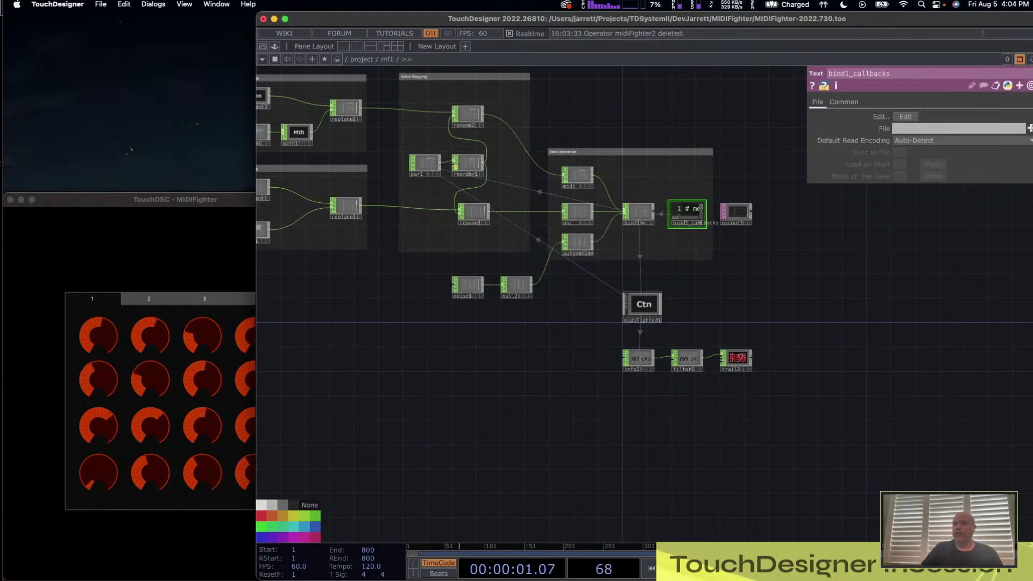
- Bring the TouchOSC window forward to watch its automated knobs, and return to the TouchDesigner network
click(202, 237)
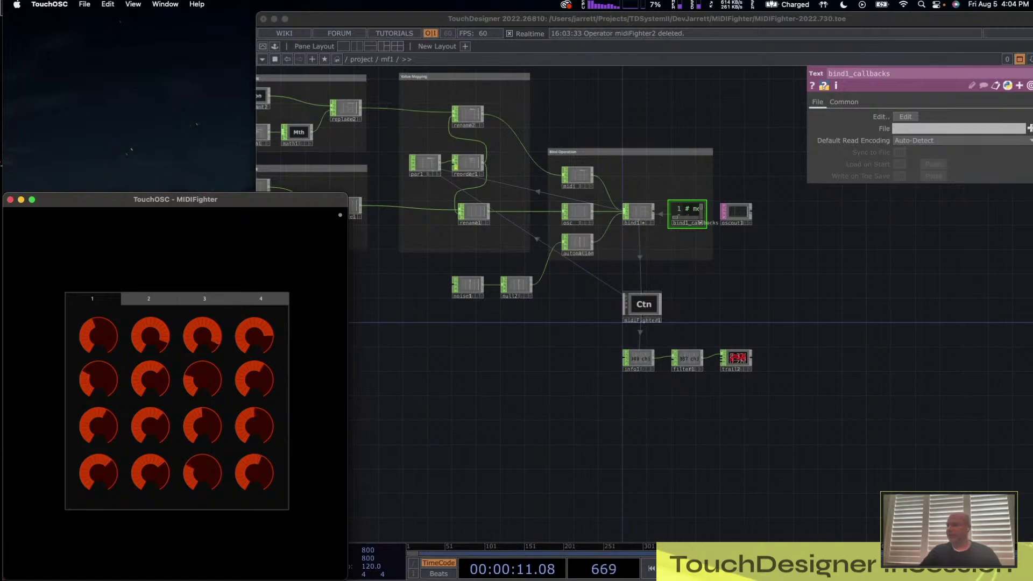
scroll(700, 222, up, 3)
click(733, 193)
scroll(660, 293, down, 5)
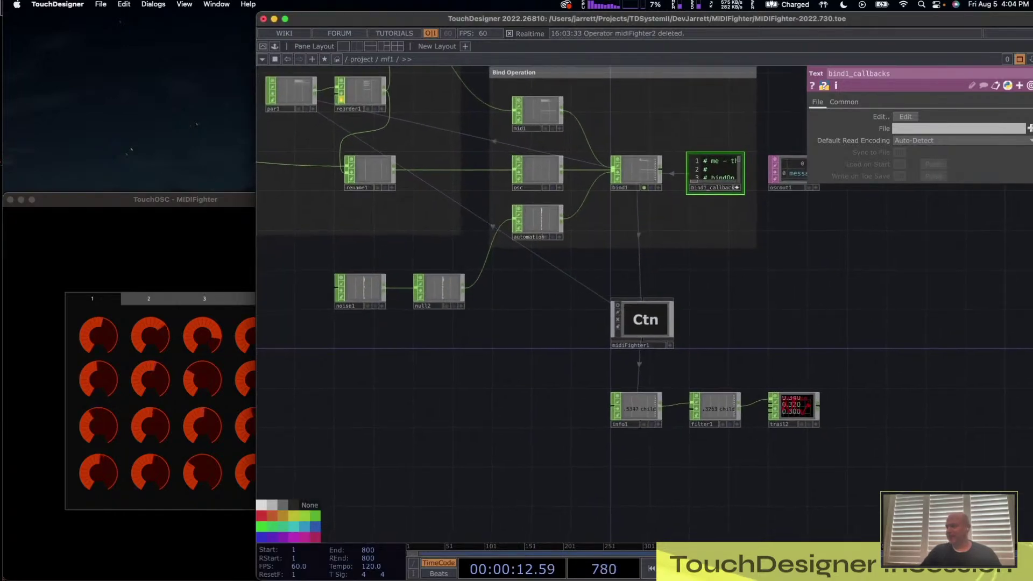
- Enter the midiFighter1 component and display the Knobs parameters of P1 to watch their values
scroll(697, 302, up, 5)
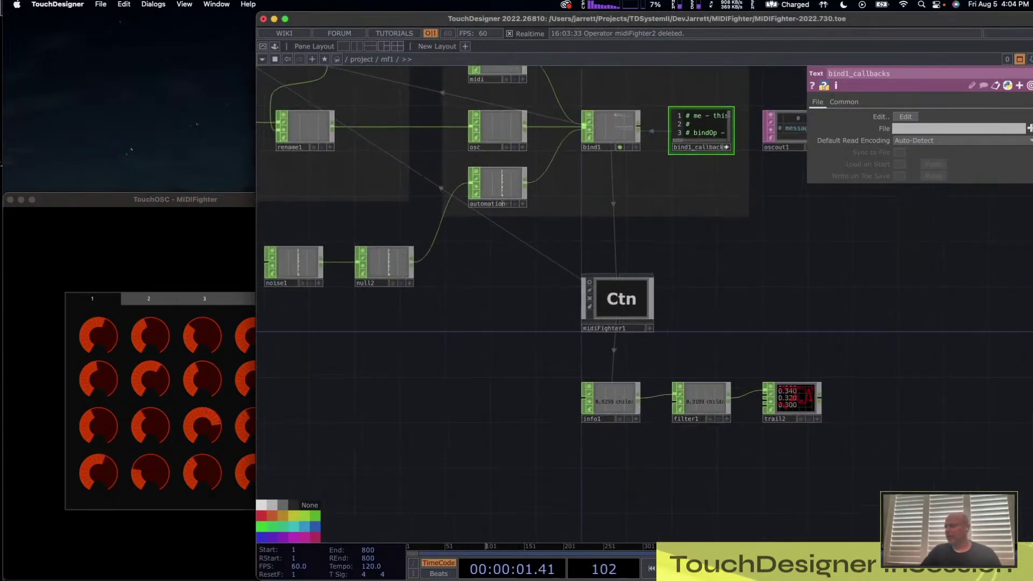
click(630, 307)
key(i)
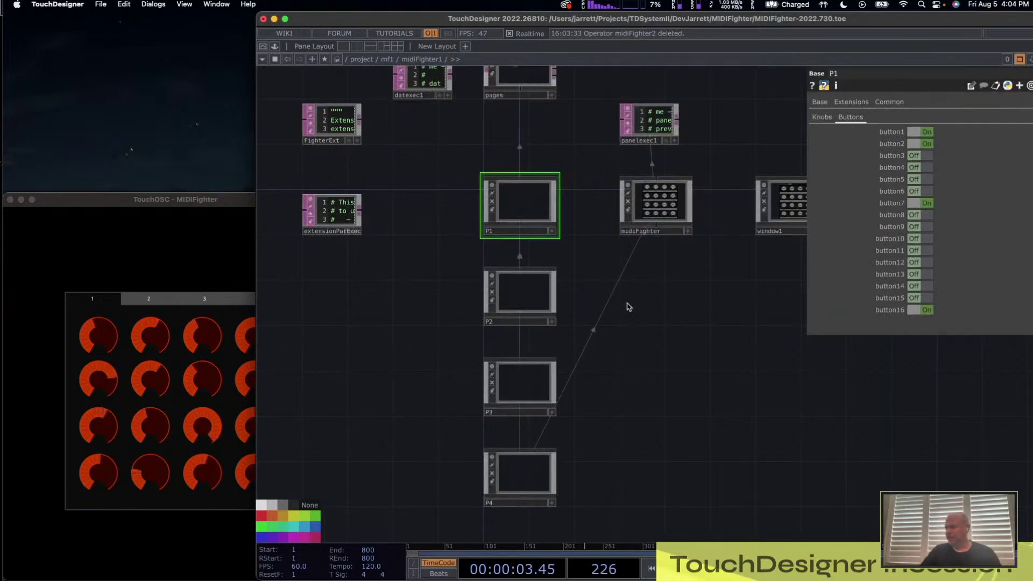
drag(673, 323, 609, 344)
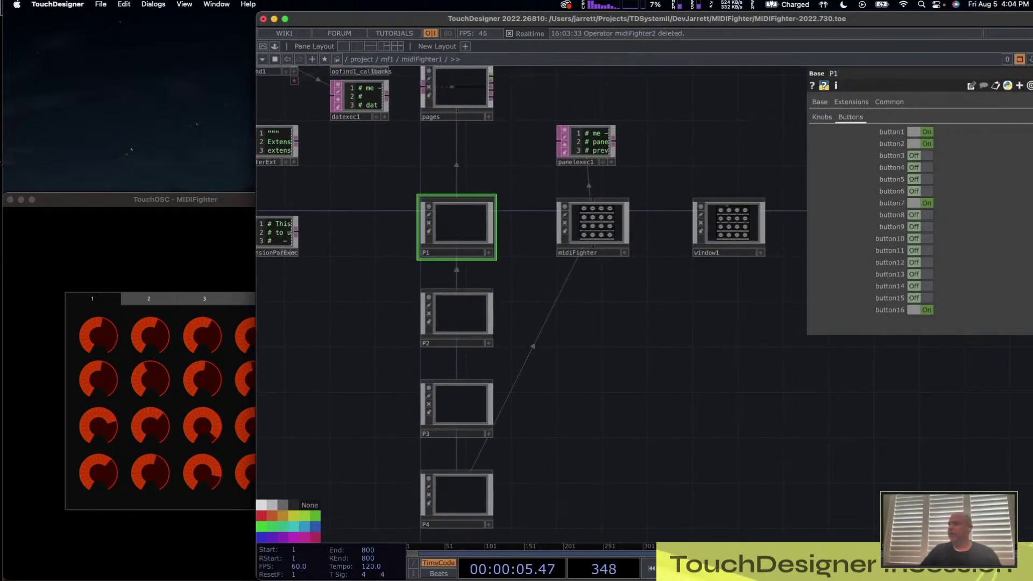
click(822, 116)
right_drag(390, 176, 443, 233)
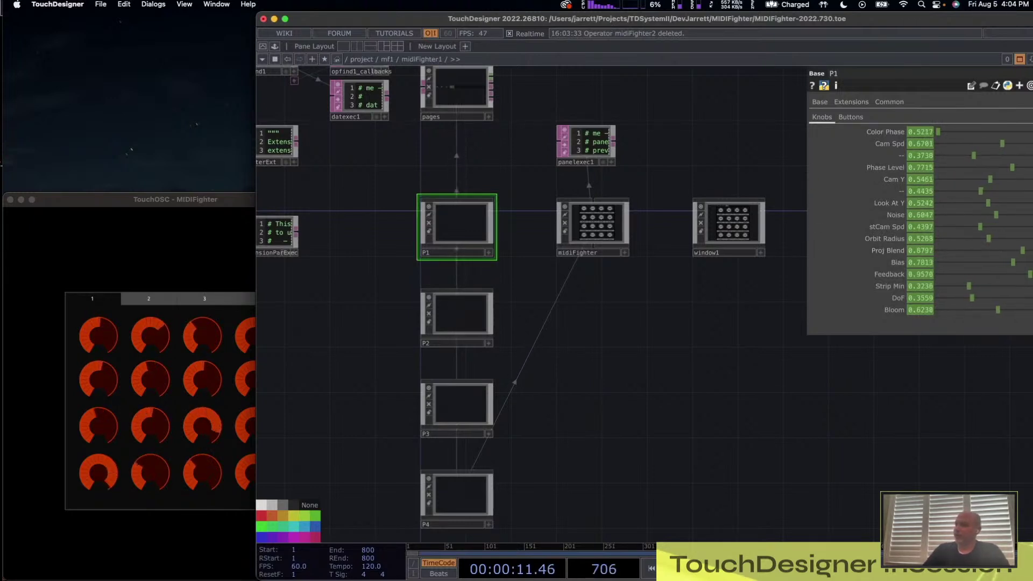
- Turn off the midiFighter container's viewer and compare its knob1 binding with the Knobs parameters of P1
click(565, 207)
click(596, 229)
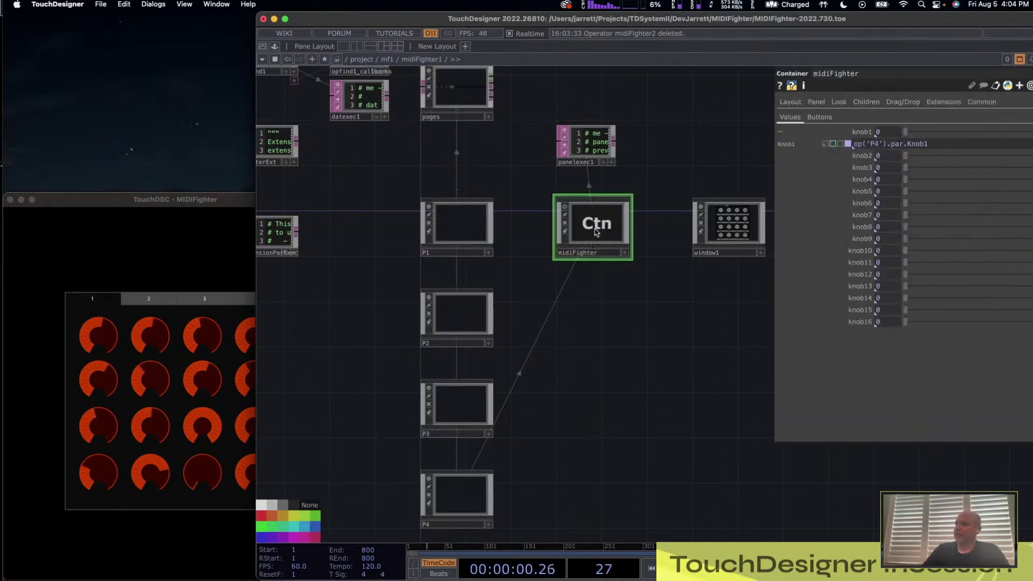
click(862, 131)
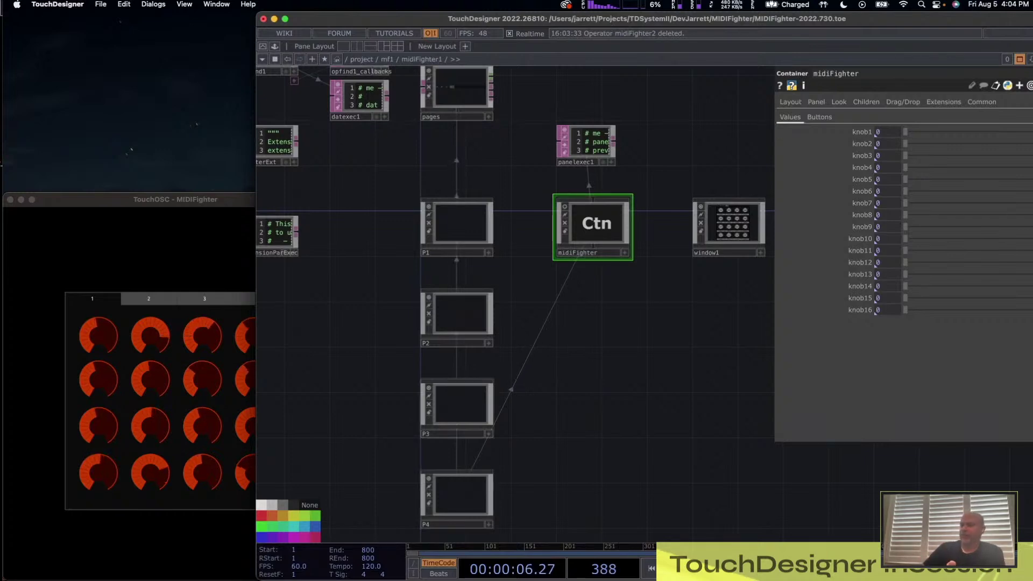
click(461, 220)
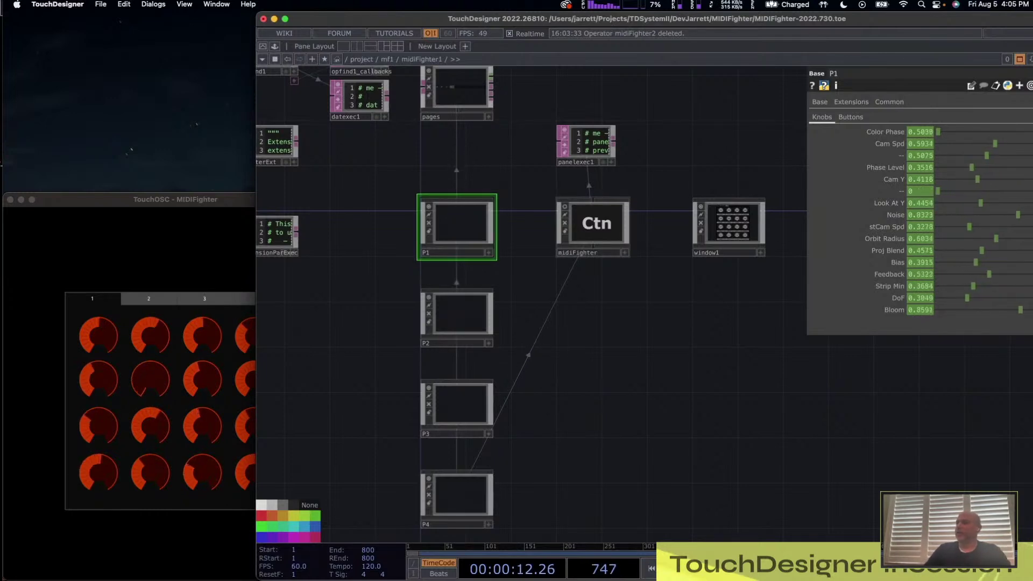
- Set the Page parameter of the midiFighter1 component to P1 and close its parameter window
right_click(419, 59)
click(436, 18)
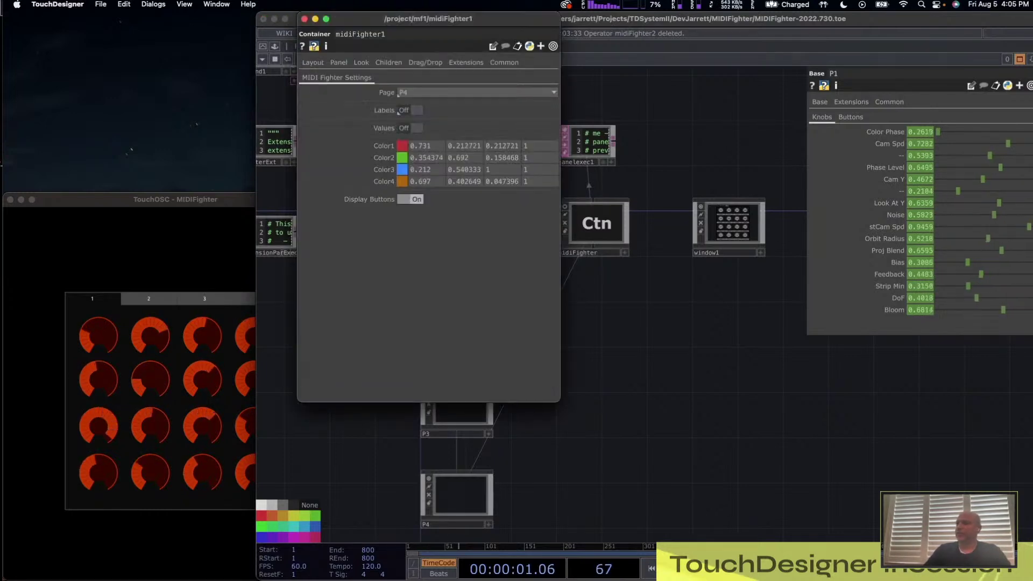
click(401, 93)
click(403, 104)
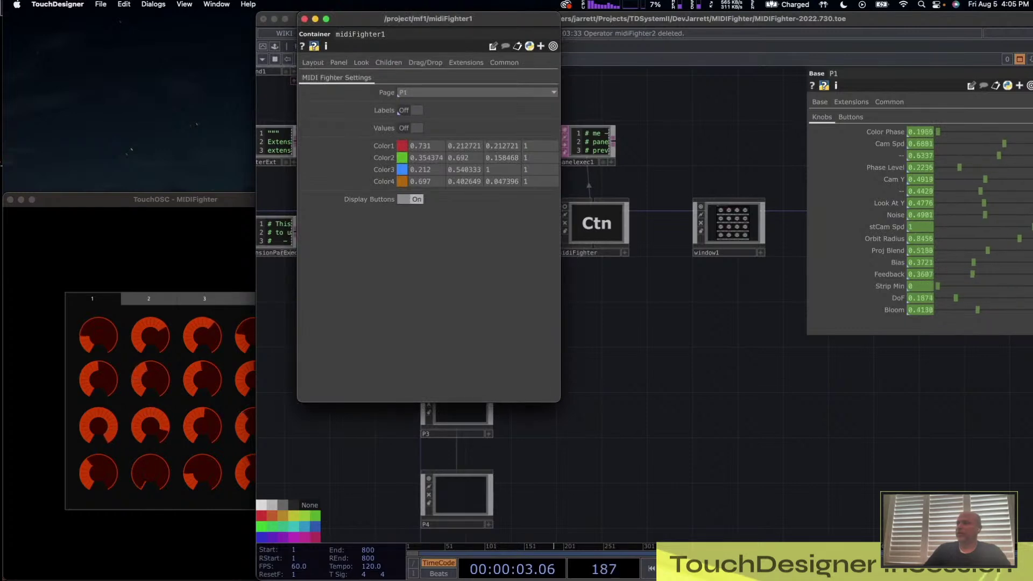
click(305, 18)
- Review the knob values of the inner midiFighter container, and return to the parent mf1 network around the Bind Operation group
click(596, 226)
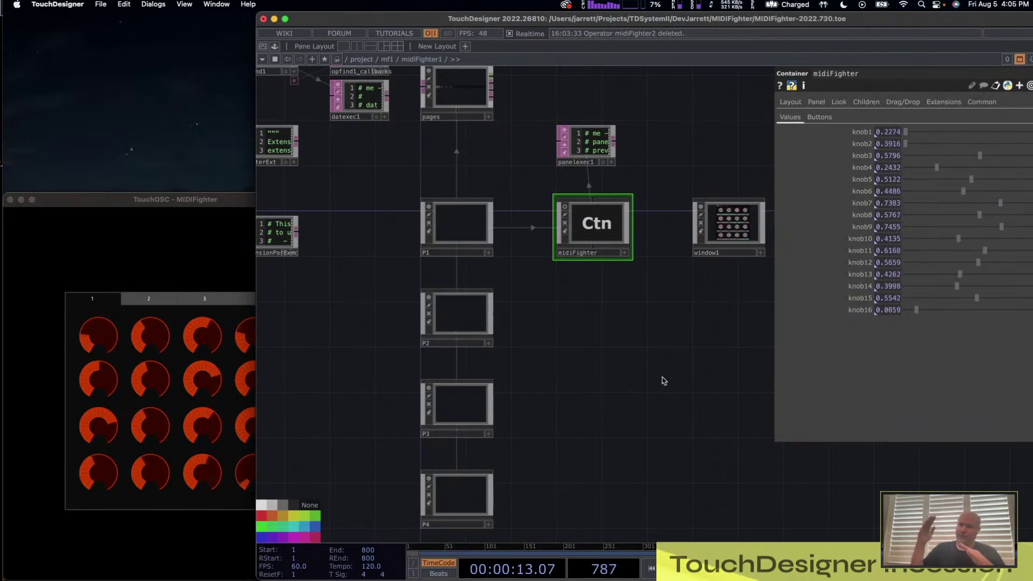
key(p)
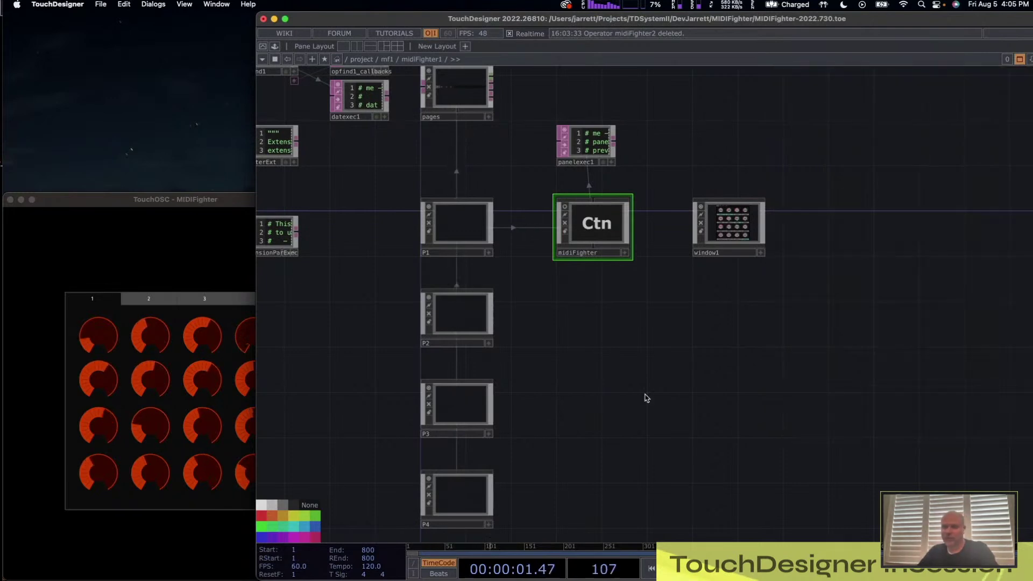
key(u)
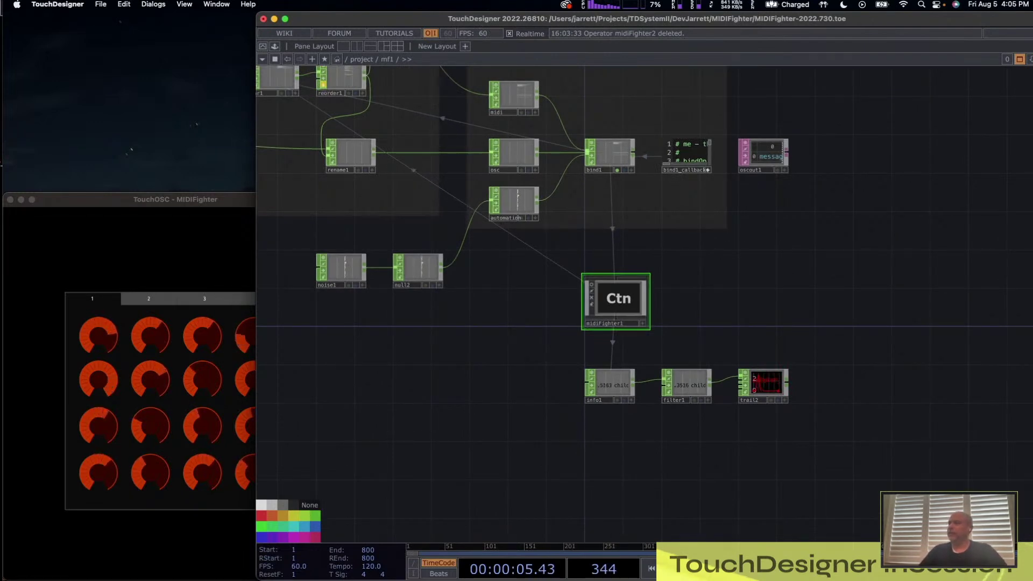
drag(495, 377, 639, 463)
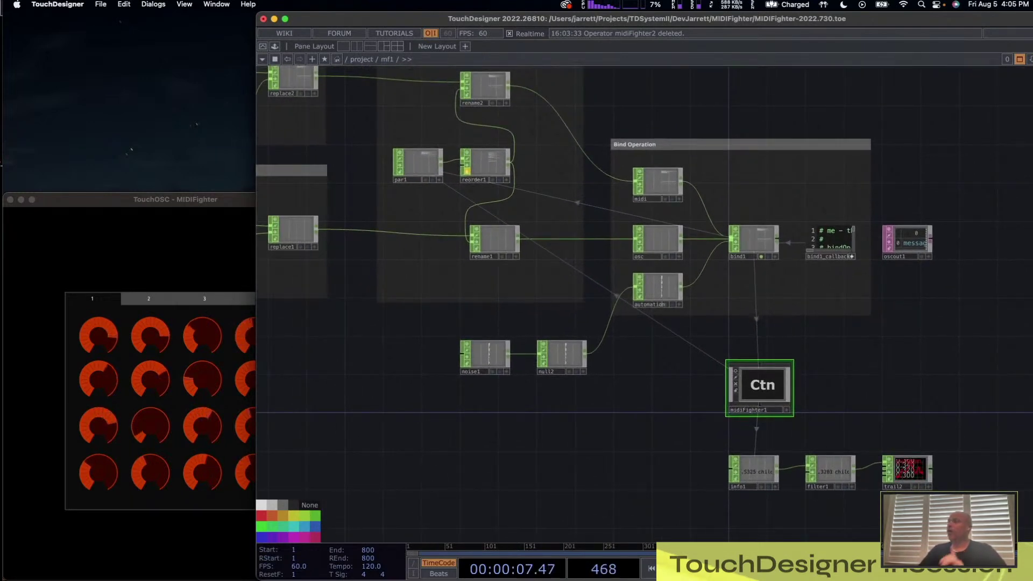
- Examine the onValueChange function in bind1_callbacks, including its source name check and the OSC messages it sends
key(super+Tab)
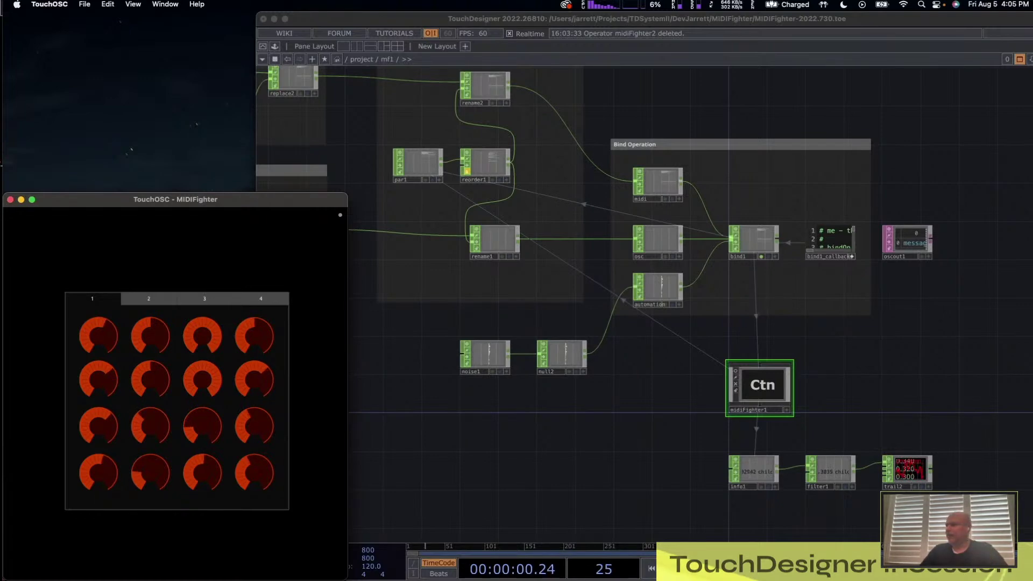
scroll(844, 234, up, 10)
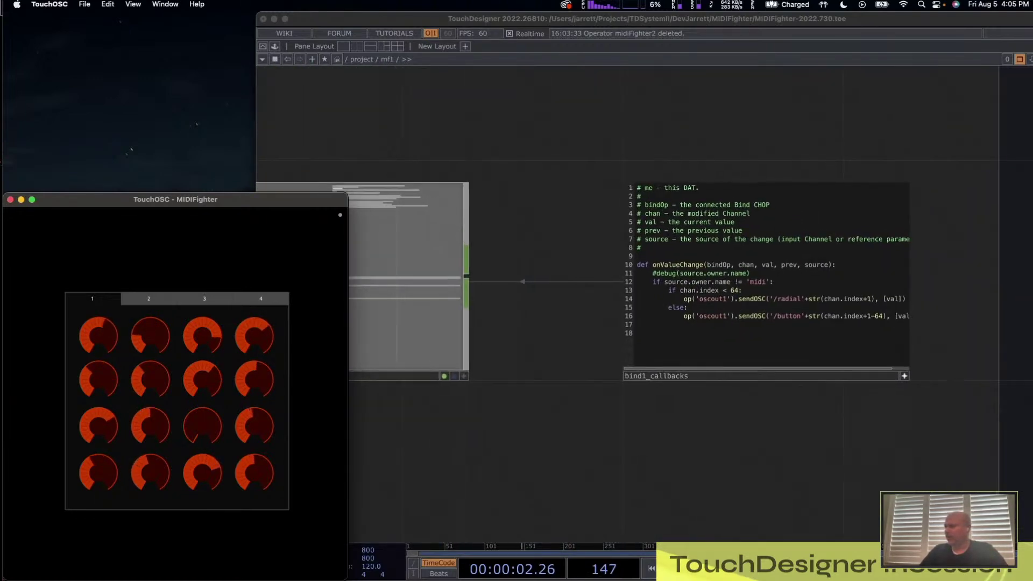
scroll(956, 288, up, 5)
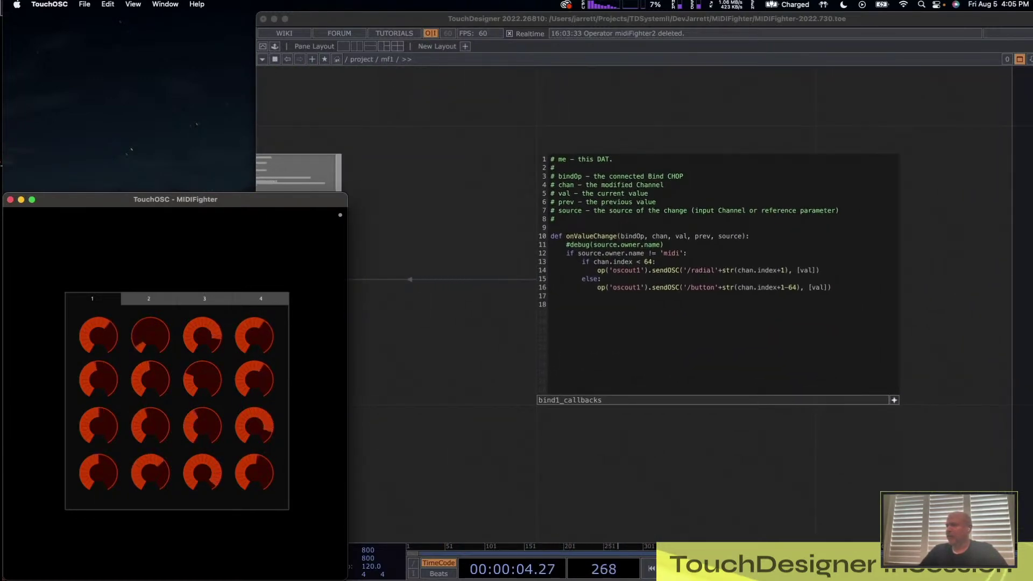
click(680, 253)
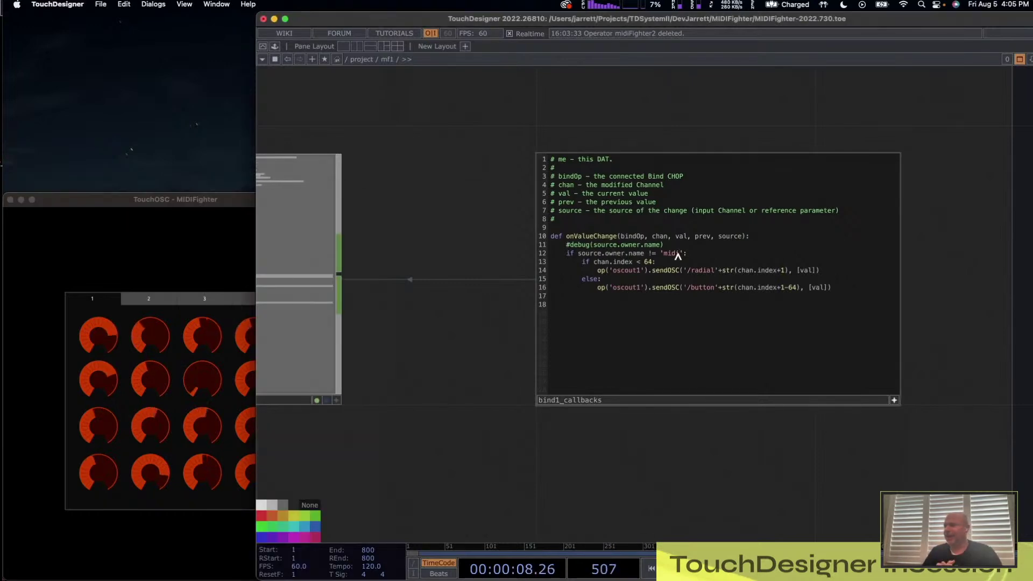
scroll(680, 253, down, 5)
scroll(681, 256, up, 6)
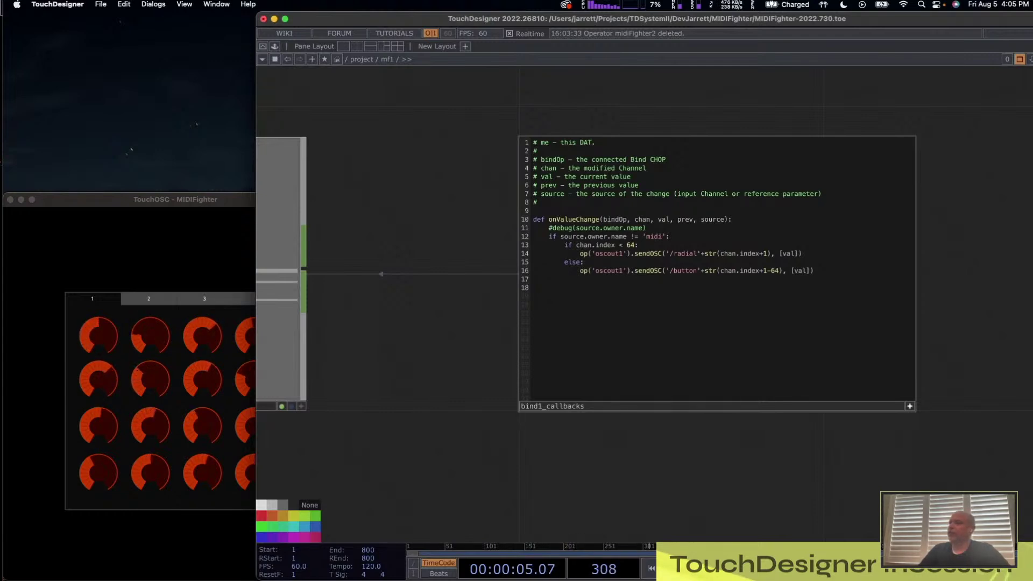
drag(701, 219, 712, 220)
scroll(466, 295, down, 2)
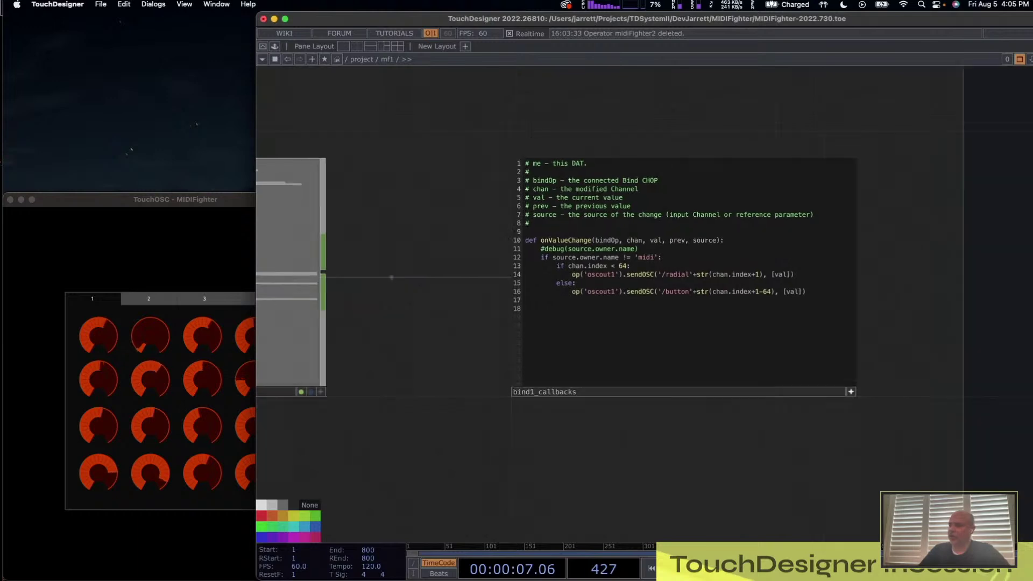
- Inspect the bind1 channels alongside the chan, val, prev and source arguments of the onValueChange callback
click(373, 303)
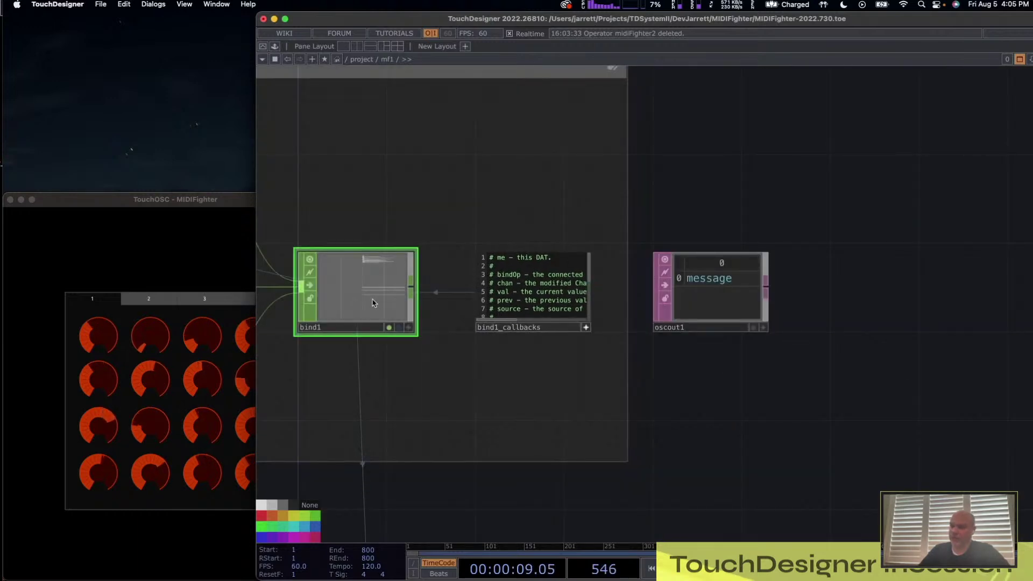
scroll(373, 303, up, 1)
scroll(373, 303, up, 2)
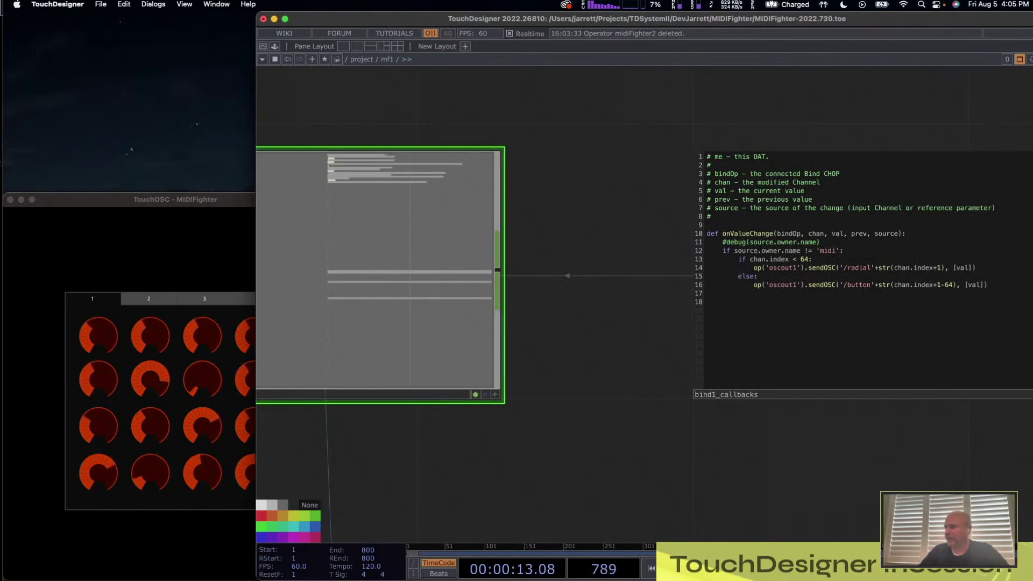
scroll(573, 302, down, 1)
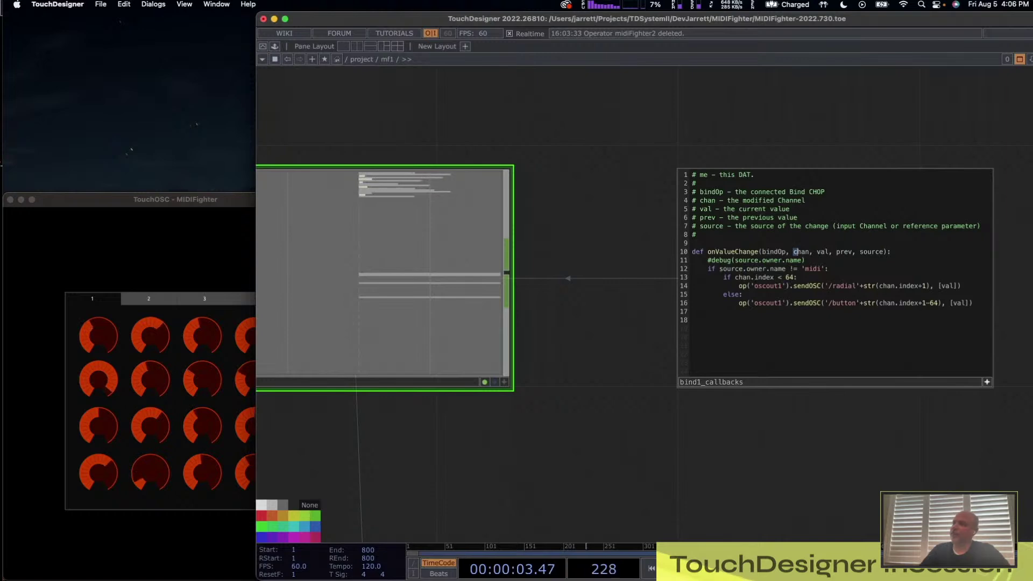
double_click(823, 252)
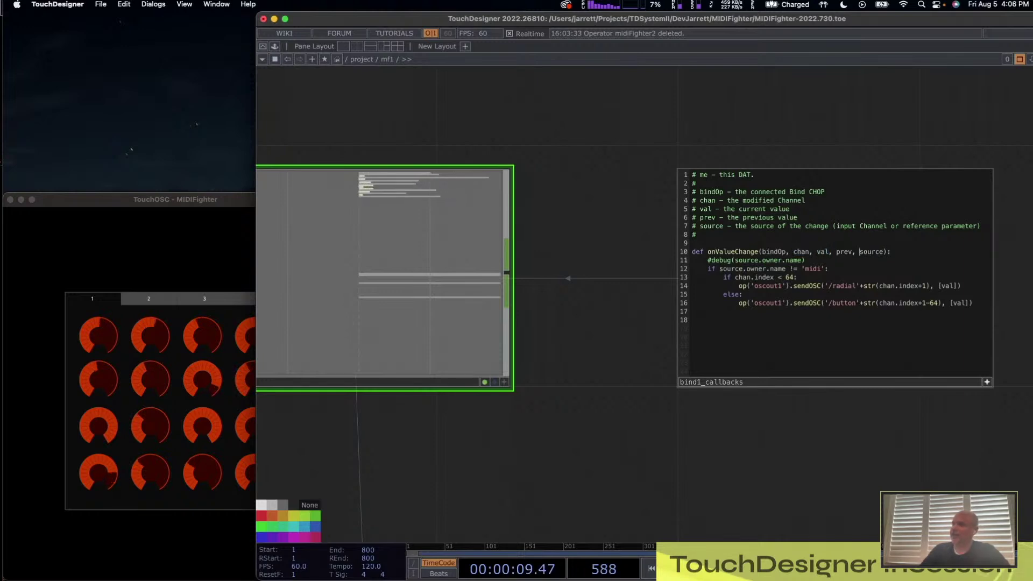
double_click(870, 251)
scroll(604, 306, down, 10)
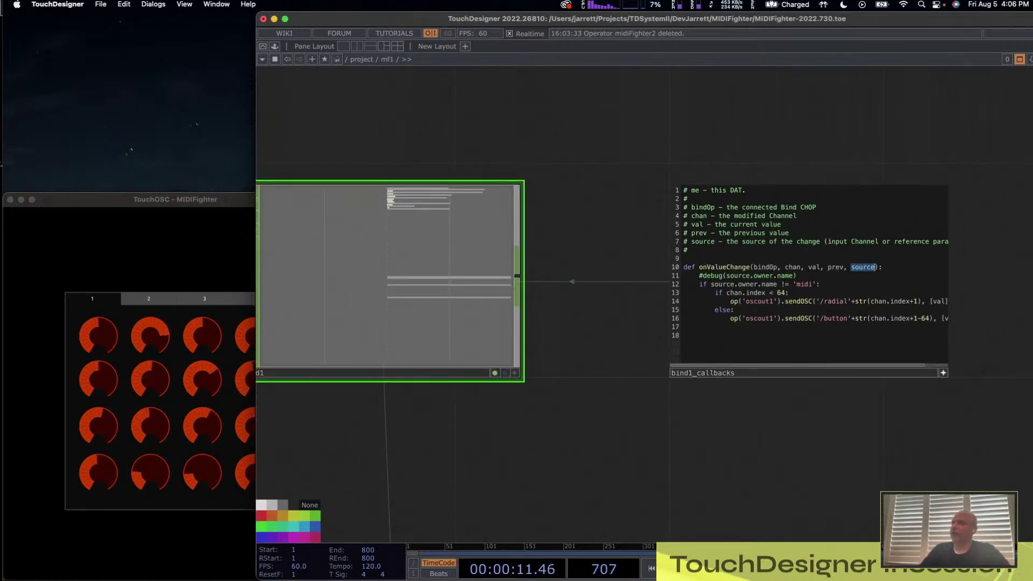
- Examine the midi, osc and automation operators feeding bind1 as possible values of the callback's source argument
click(370, 195)
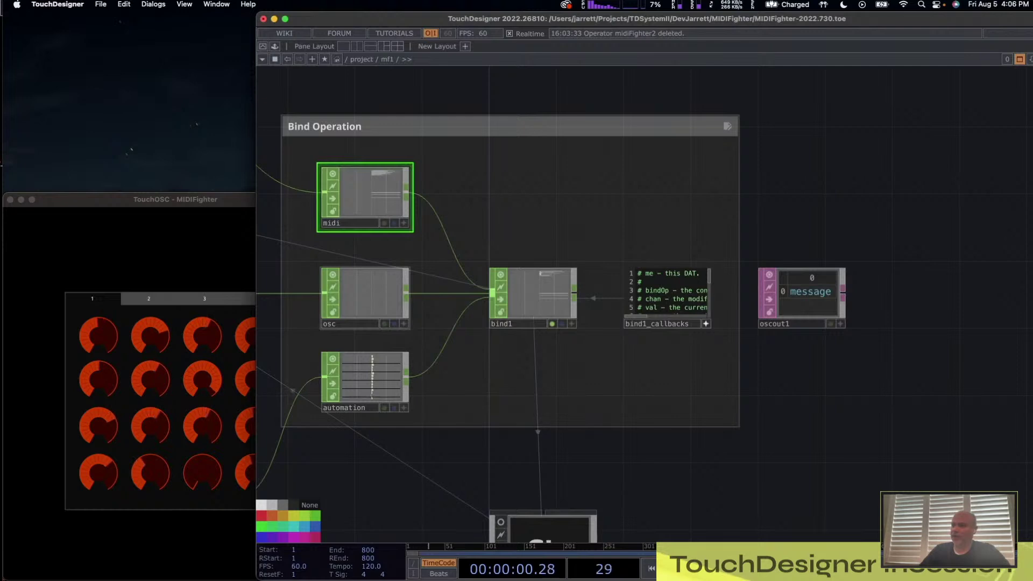
click(368, 296)
click(368, 380)
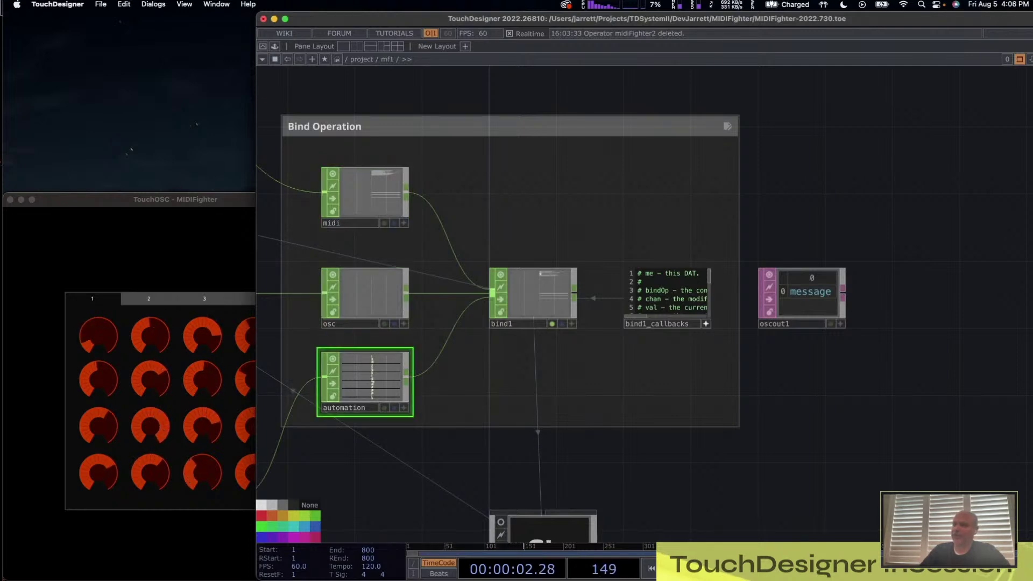
scroll(682, 325, up, 10)
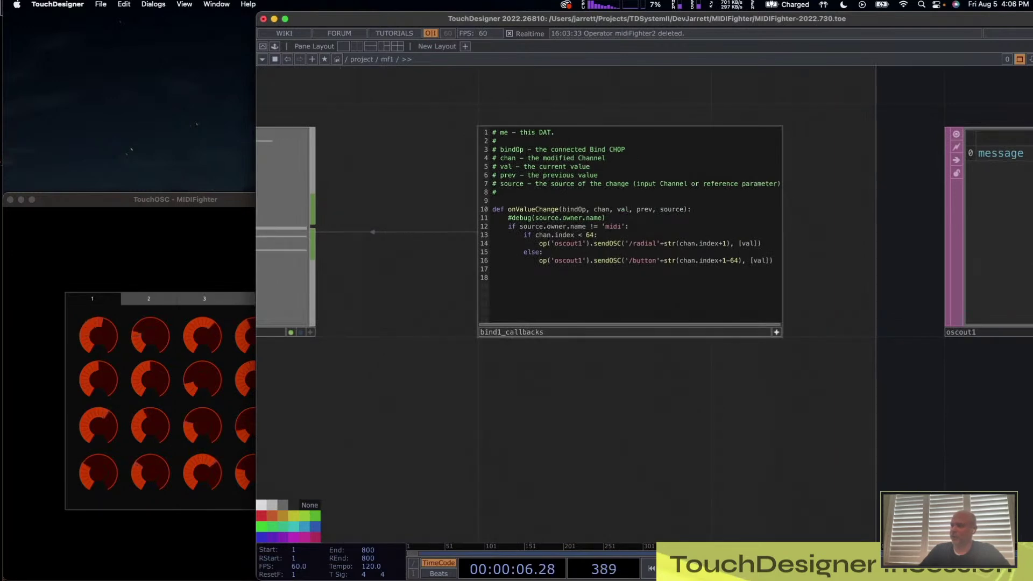
double_click(672, 209)
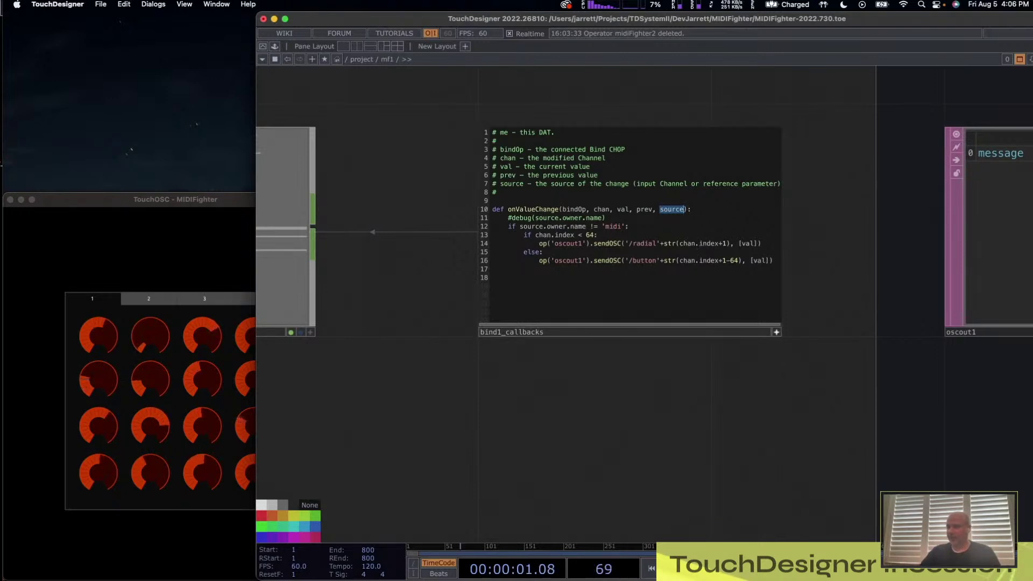
- Change the name compared with source.owner.name in bind1_callbacks from 'midi' to 'osc'
scroll(699, 390, down, 1)
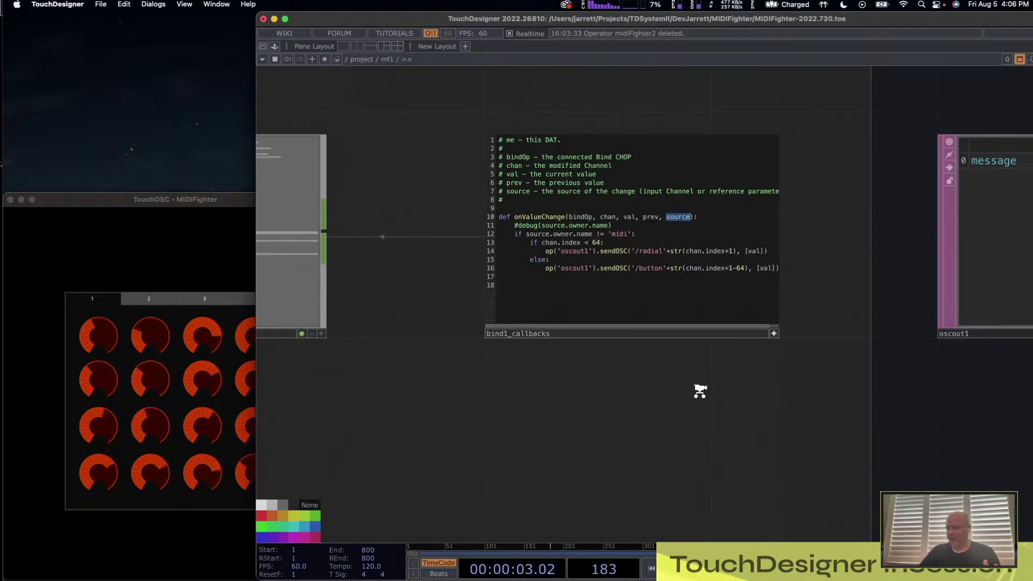
scroll(702, 396, down, 4)
scroll(701, 395, up, 4)
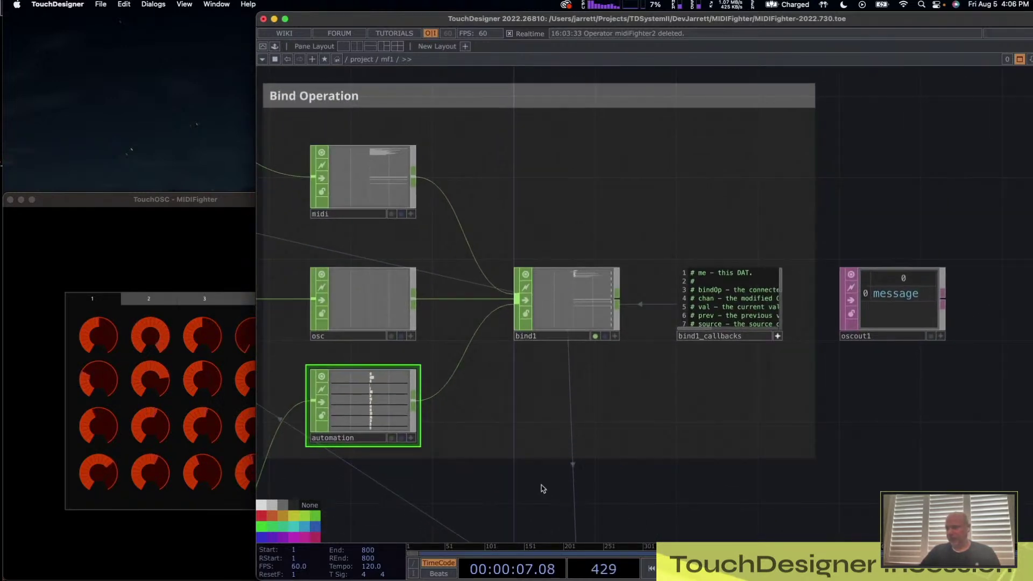
scroll(667, 326, up, 5)
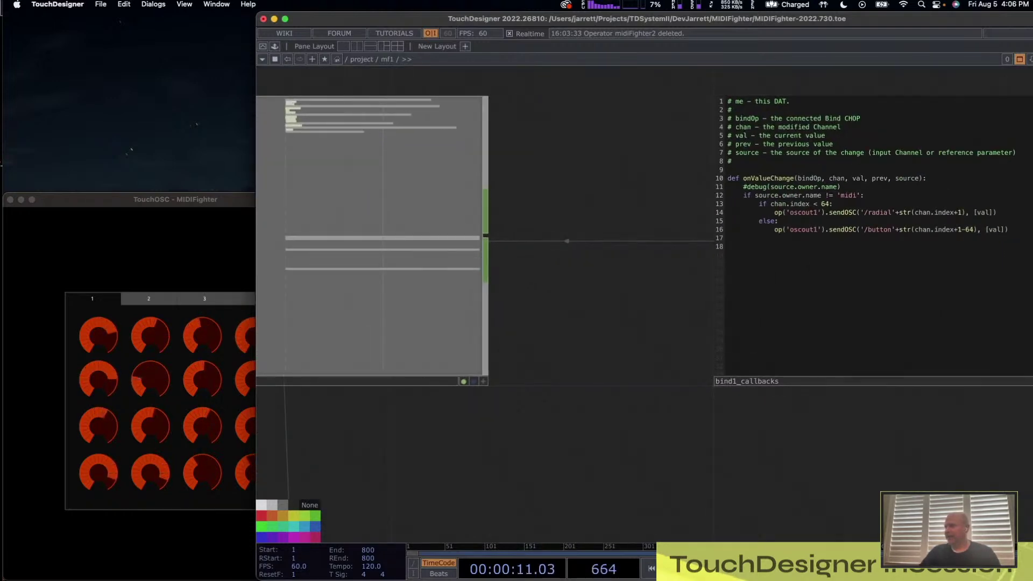
scroll(576, 376, down, 2)
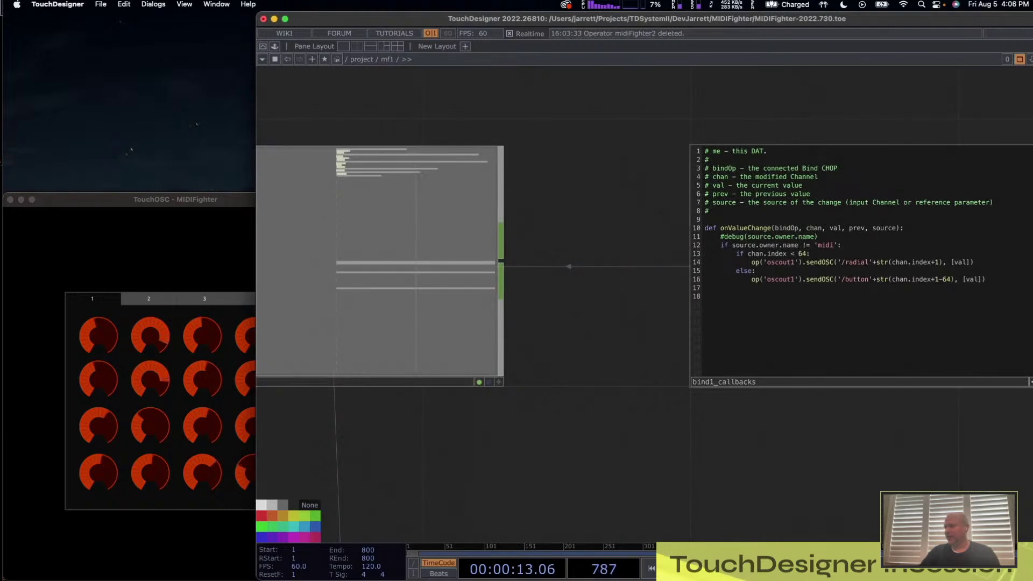
text(osc)
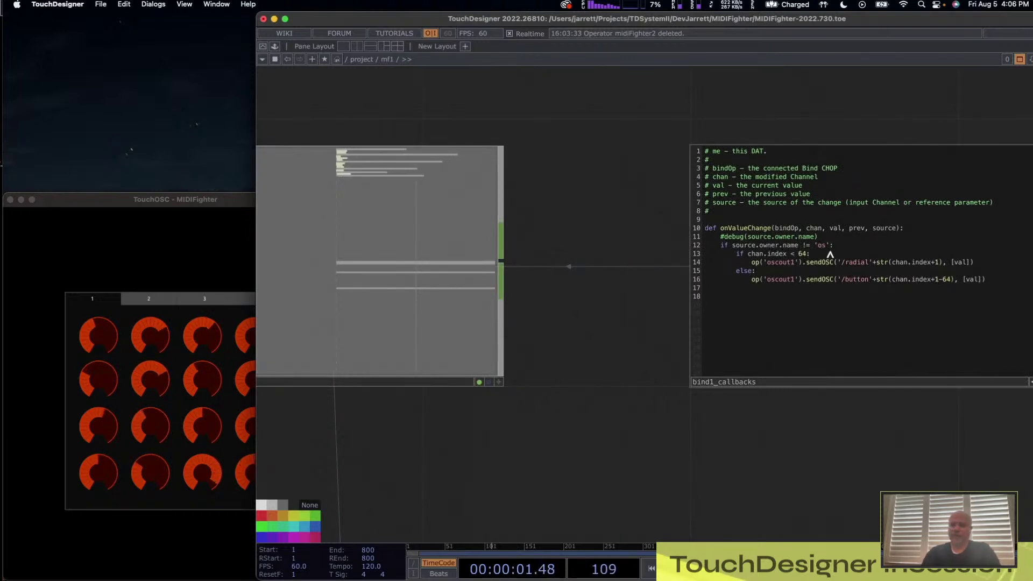
scroll(527, 238, down, 3)
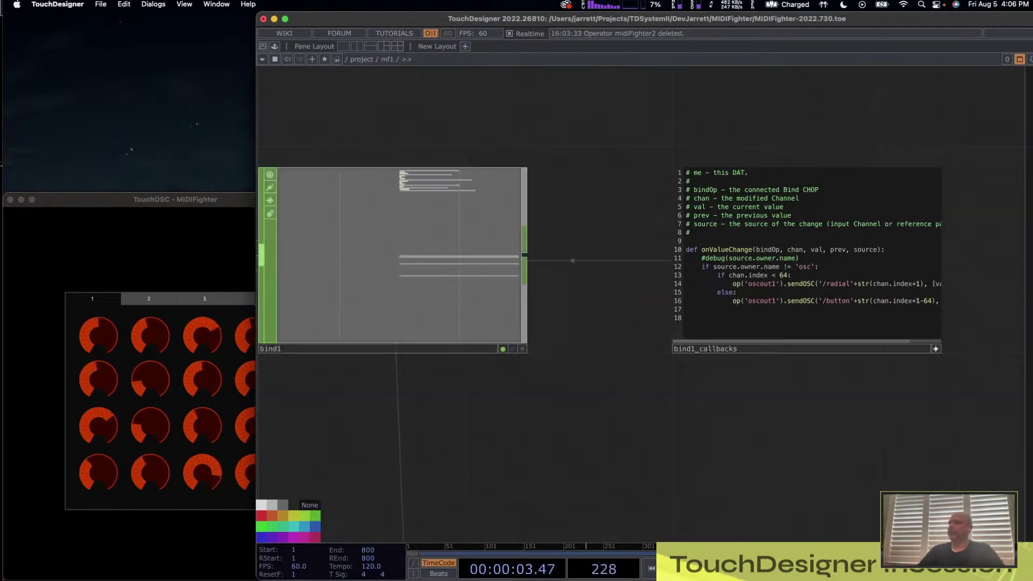
- Check the input operators in bind1's parameters, and disconnect the midi and automation operators from bind1
scroll(527, 238, up, 2)
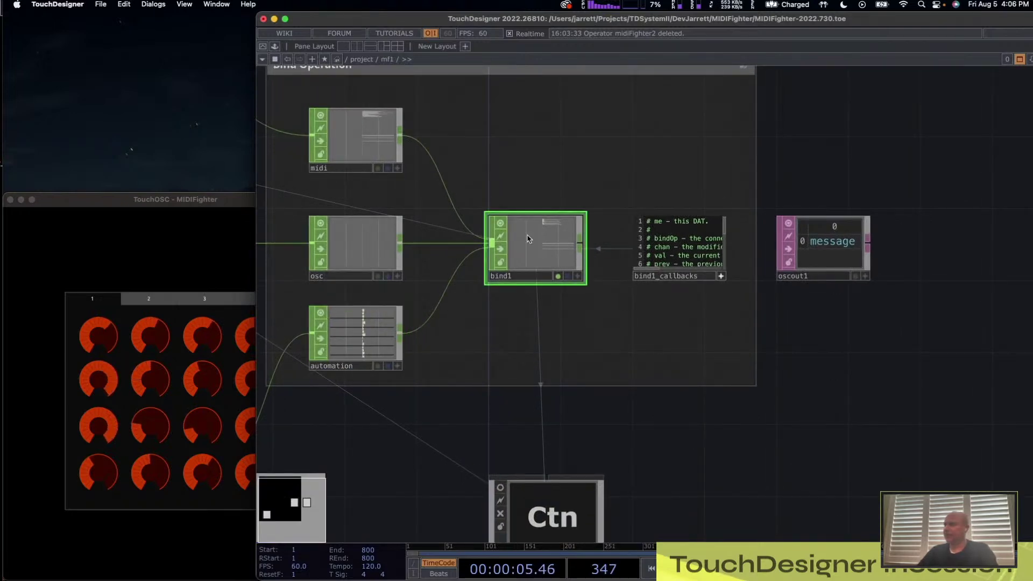
key(p)
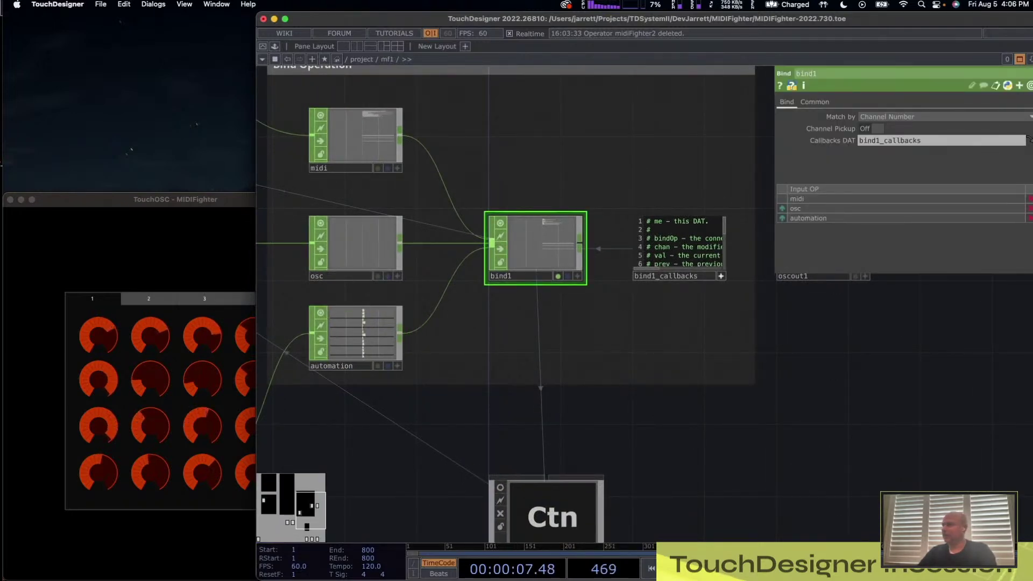
key(p)
scroll(353, 237, up, 2)
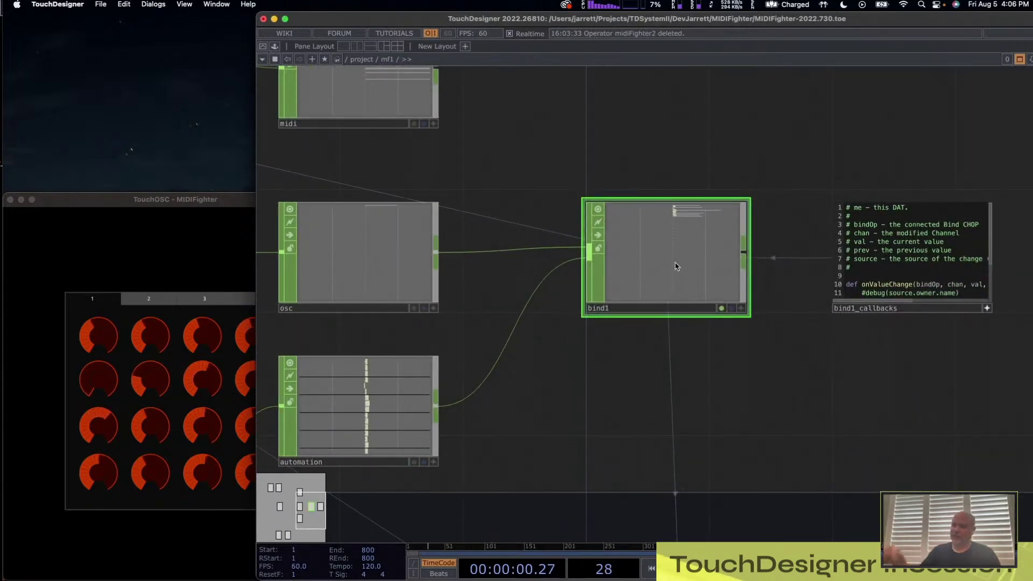
scroll(667, 256, down, 4)
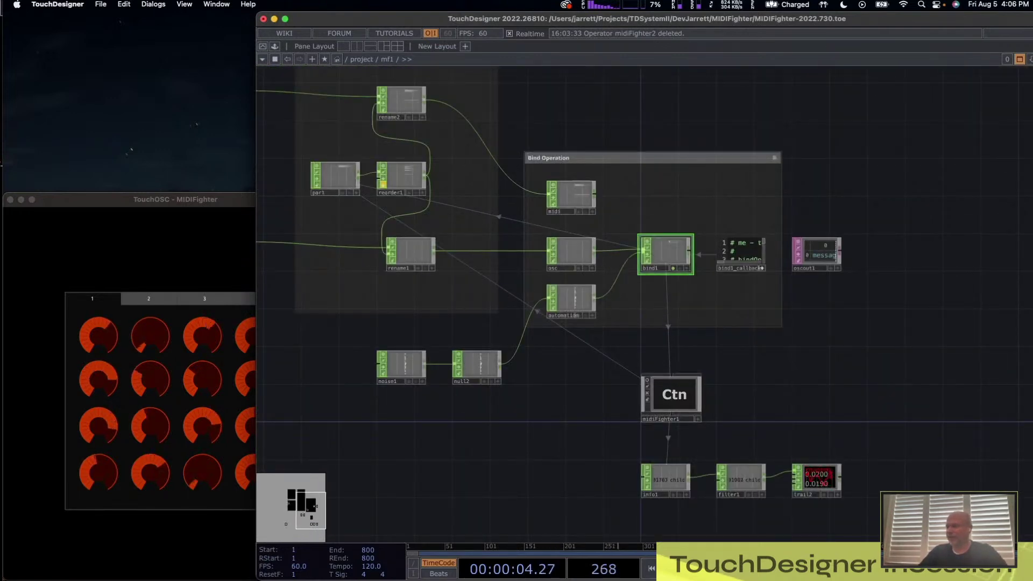
drag(632, 256, 640, 357)
- Open a floating viewer of the midiFighter1 container and place it beside the Bind Operation network without covering the container
right_click(673, 393)
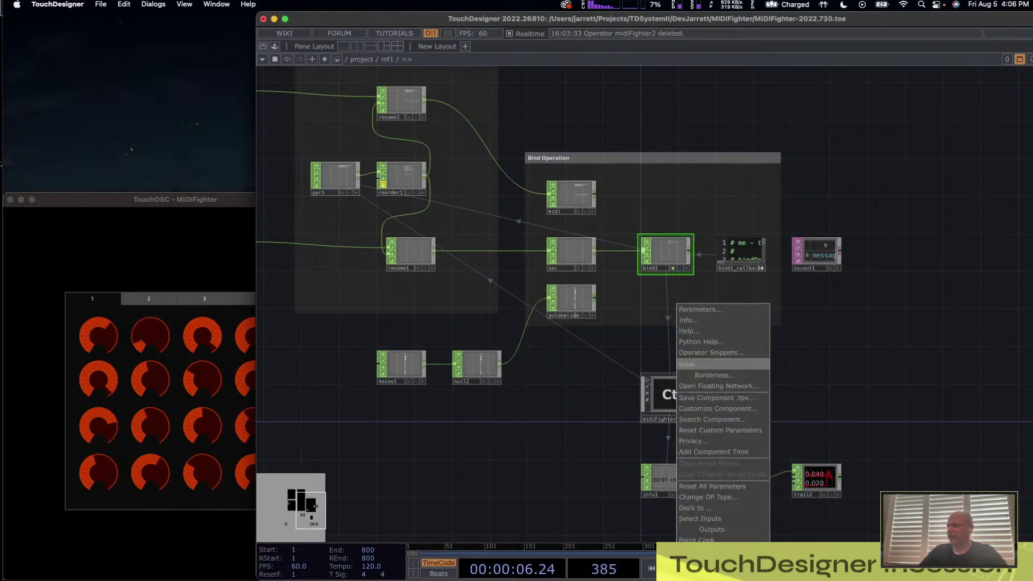
click(721, 364)
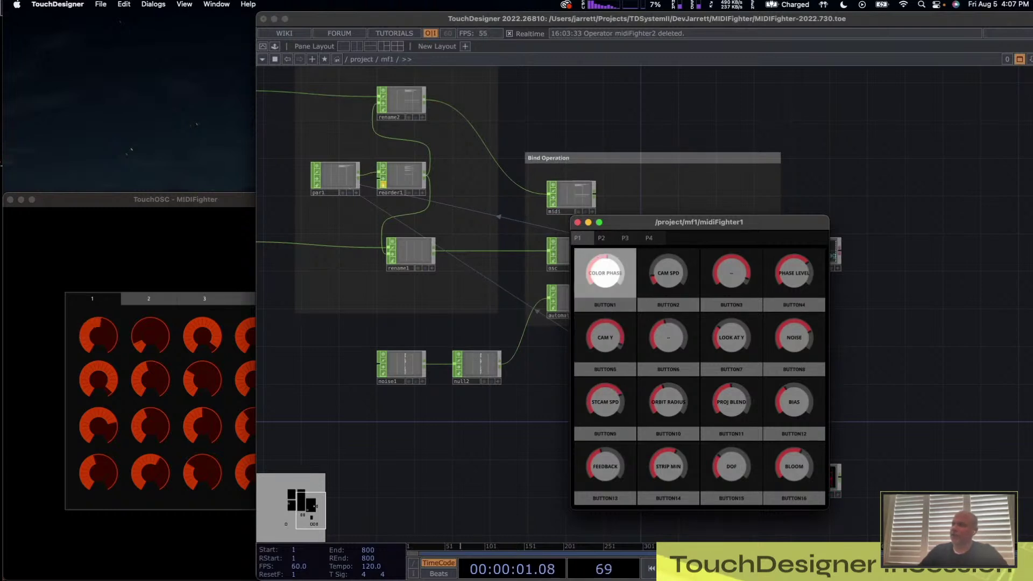
drag(642, 225, 737, 336)
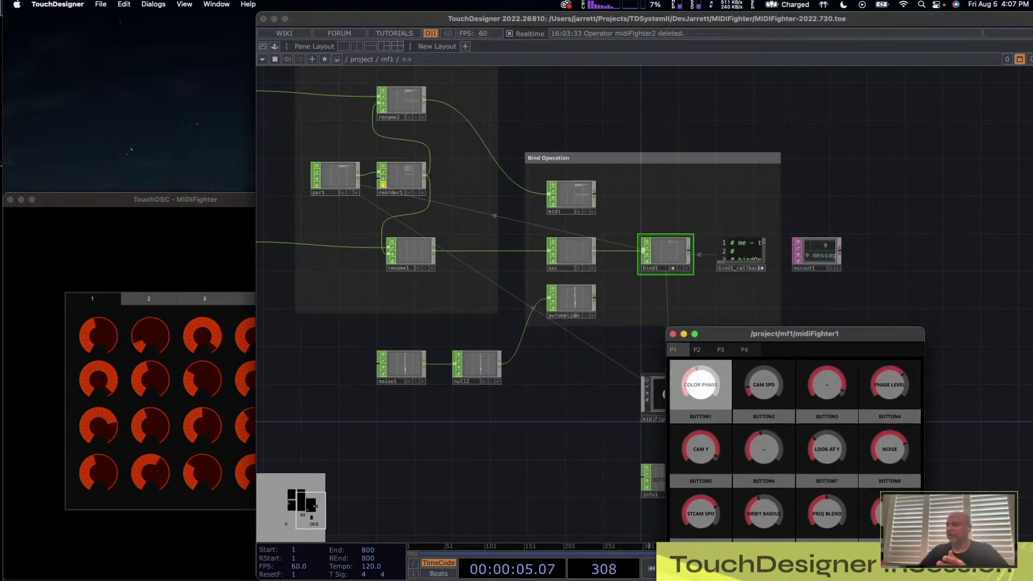
drag(610, 392, 485, 369)
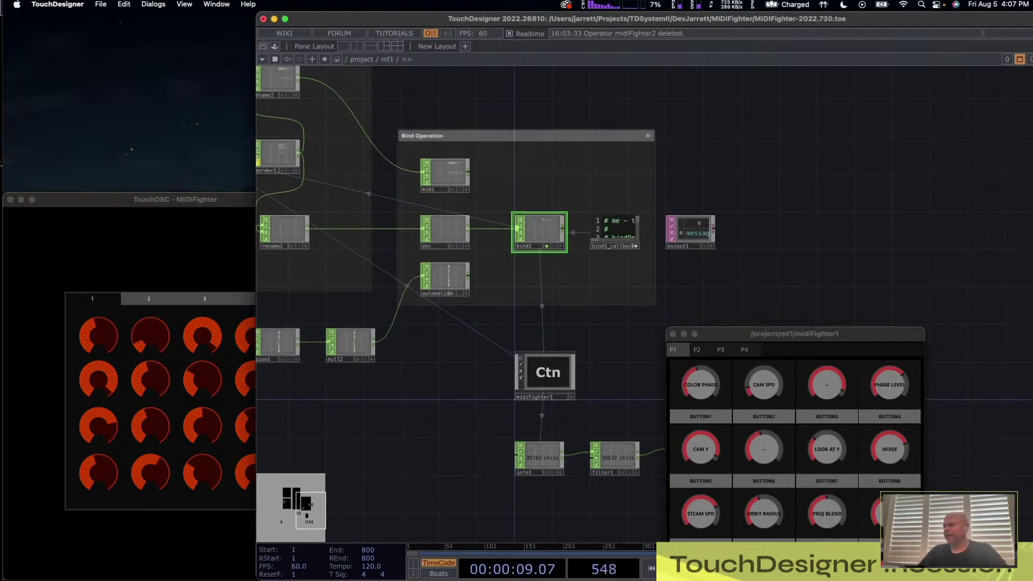
- Examine the onValueChange code in bind1_callbacks, including the source name check and the channel indexing in the sendOSC calls
scroll(431, 229, up, 3)
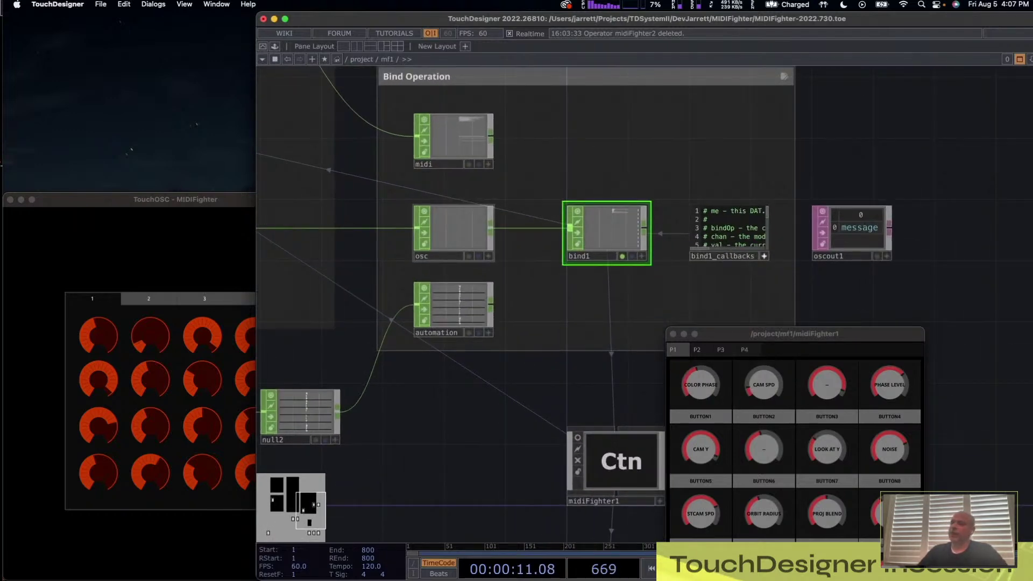
scroll(781, 226, up, 8)
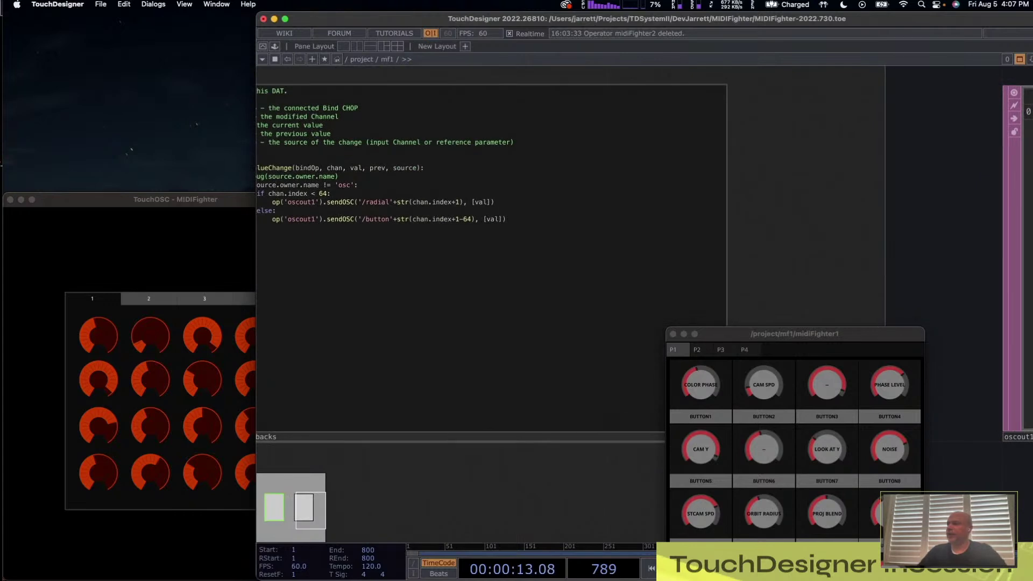
scroll(892, 258, down, 1)
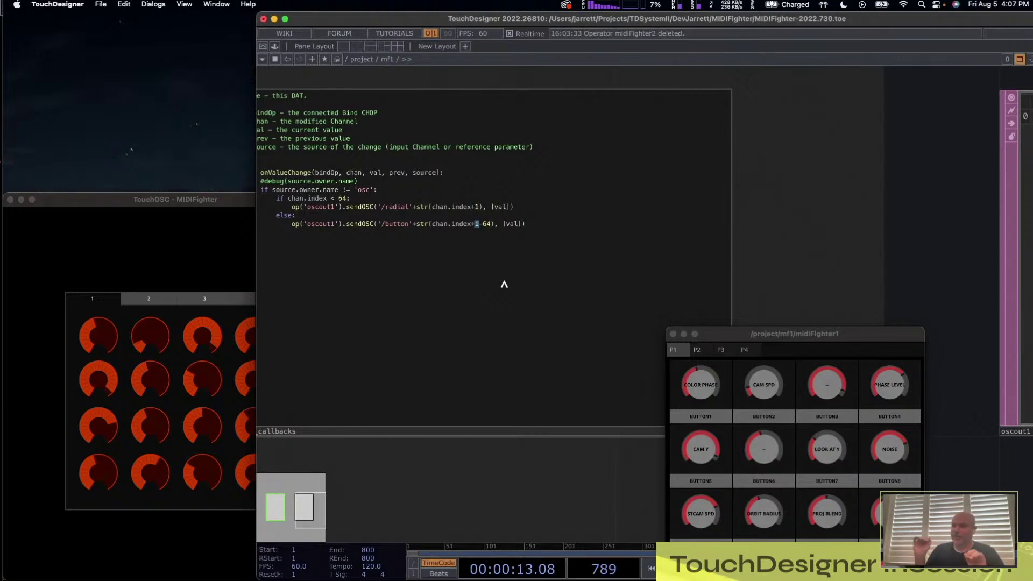
scroll(504, 284, down, 5)
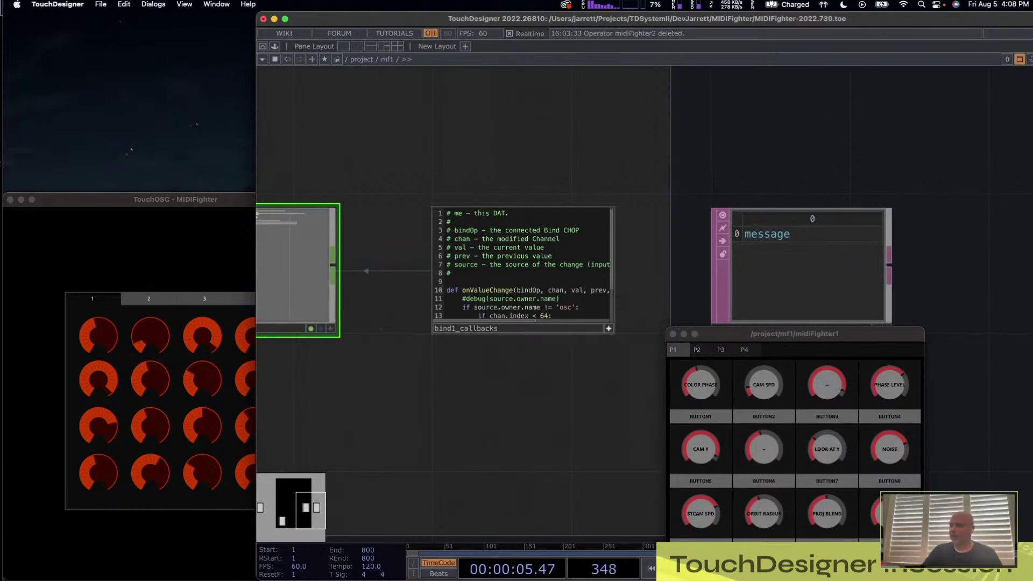
- Close the floating midiFighter1 viewer and select the midiFighter1 container below the Bind Operation network
scroll(505, 284, down, 5)
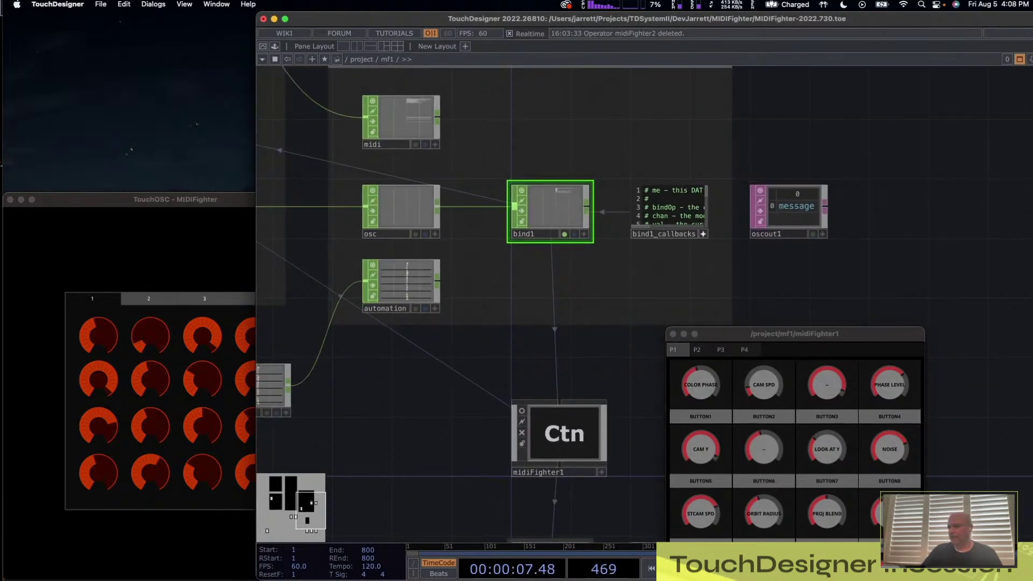
click(673, 334)
scroll(769, 350, down, 5)
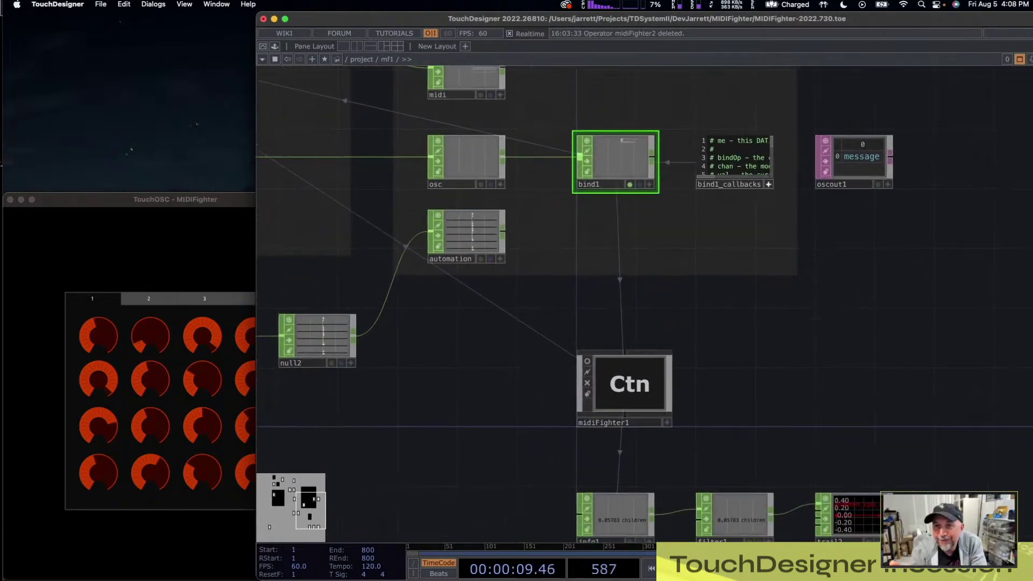
scroll(735, 377, up, 5)
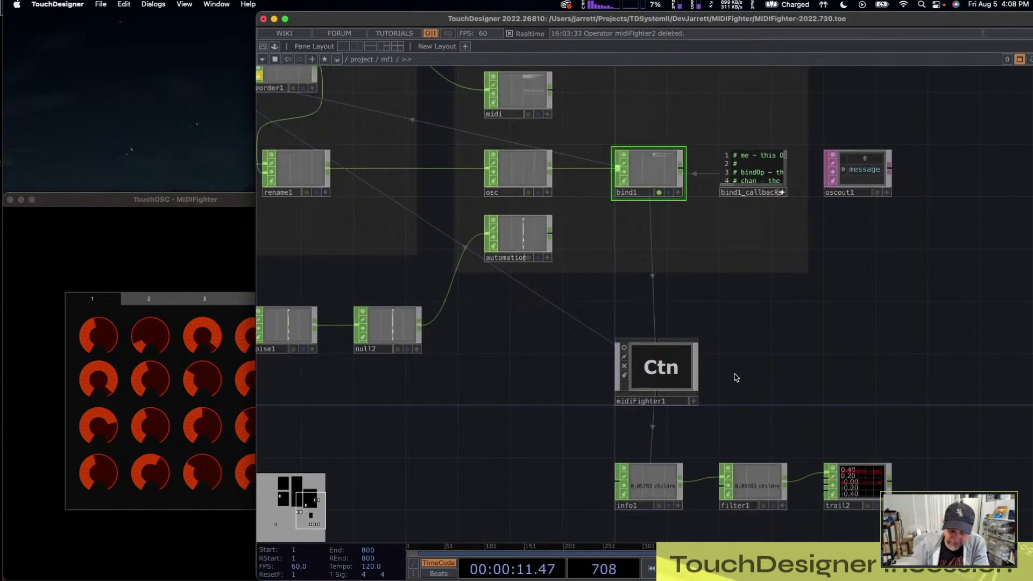
click(683, 380)
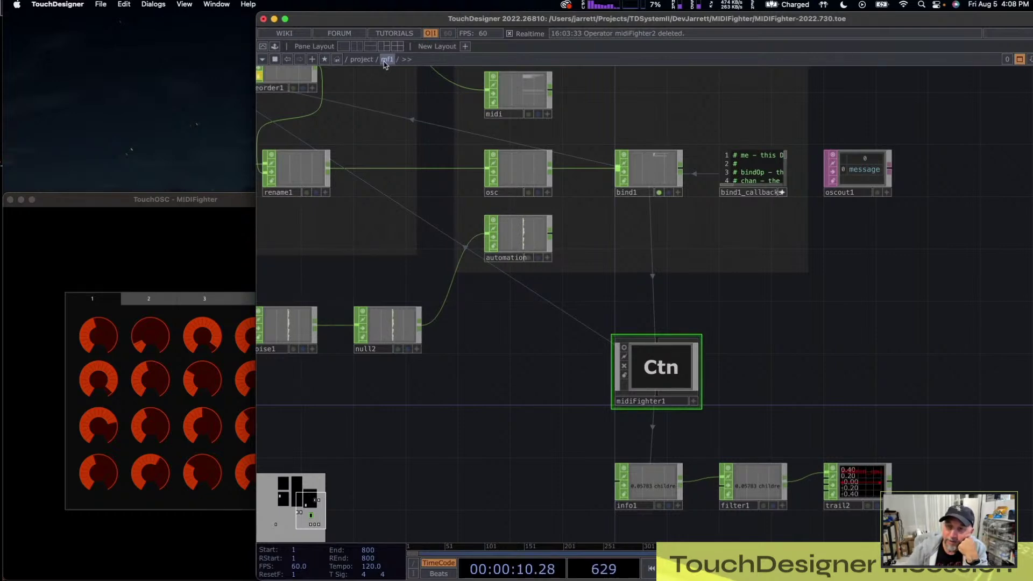
drag(856, 232, 861, 311)
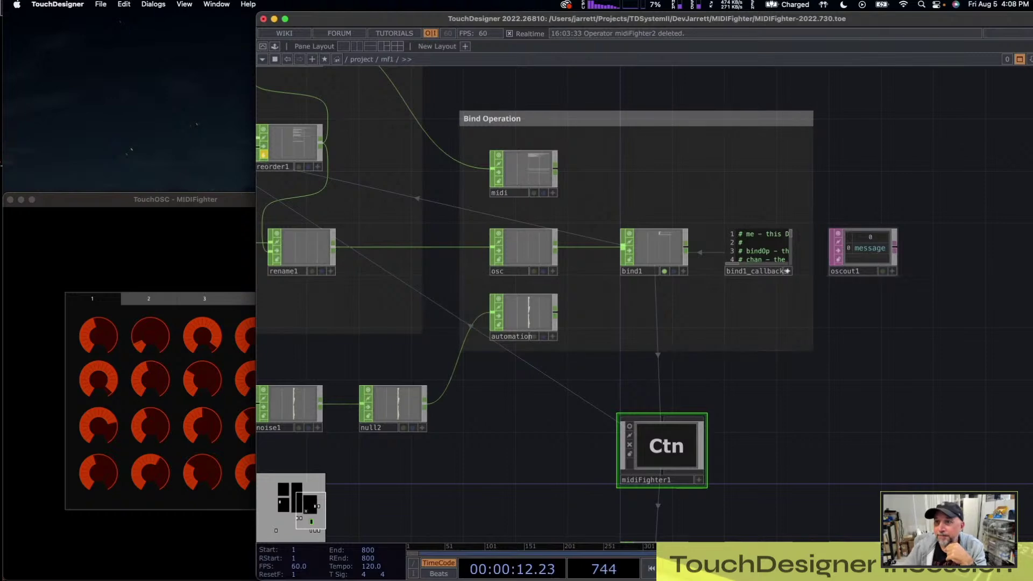
- Show the parameters of oscout1 and examine its protocol, network address and port beside the bind callbacks
click(873, 258)
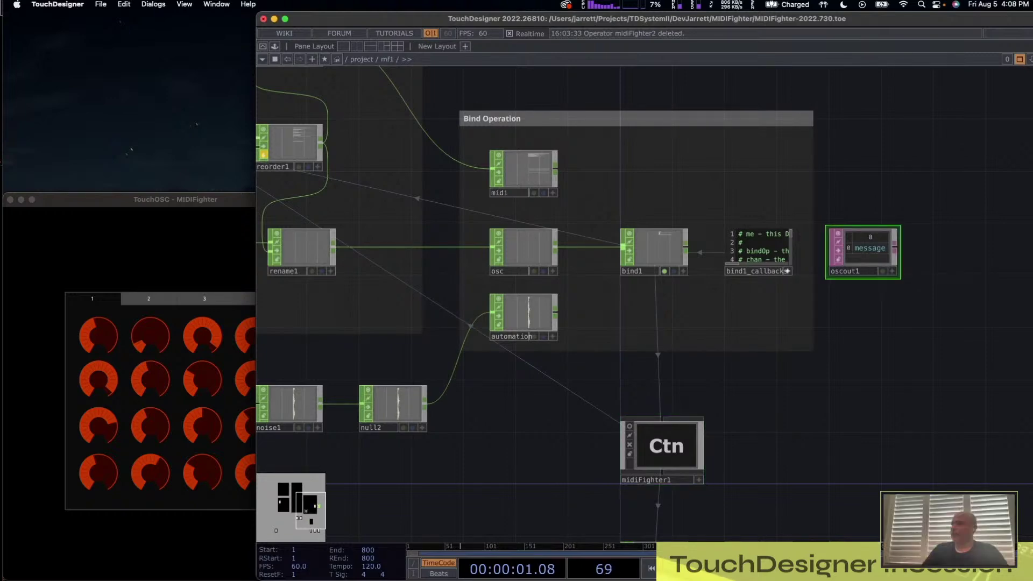
scroll(888, 237, up, 6)
key(p)
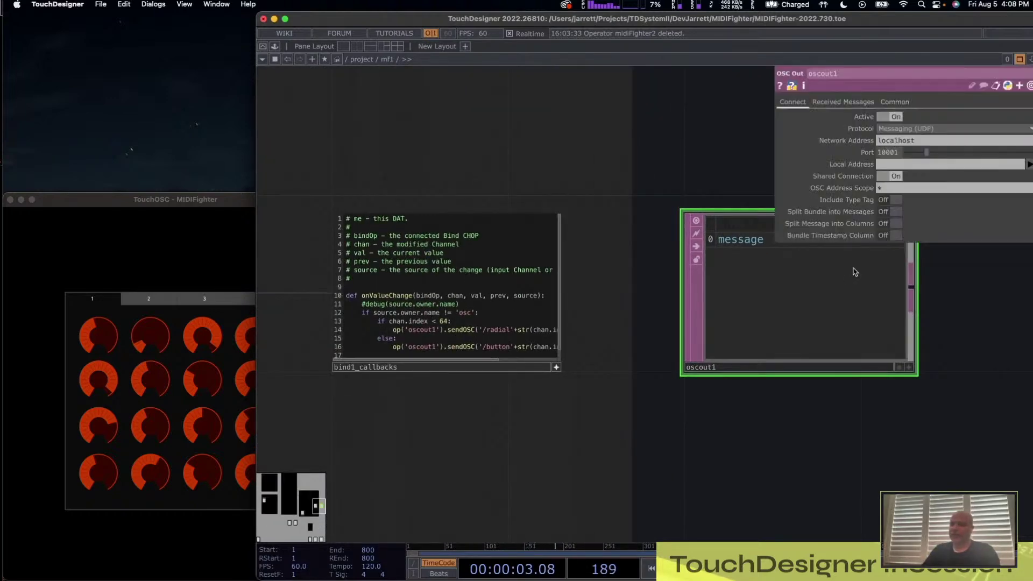
scroll(742, 224, down, 5)
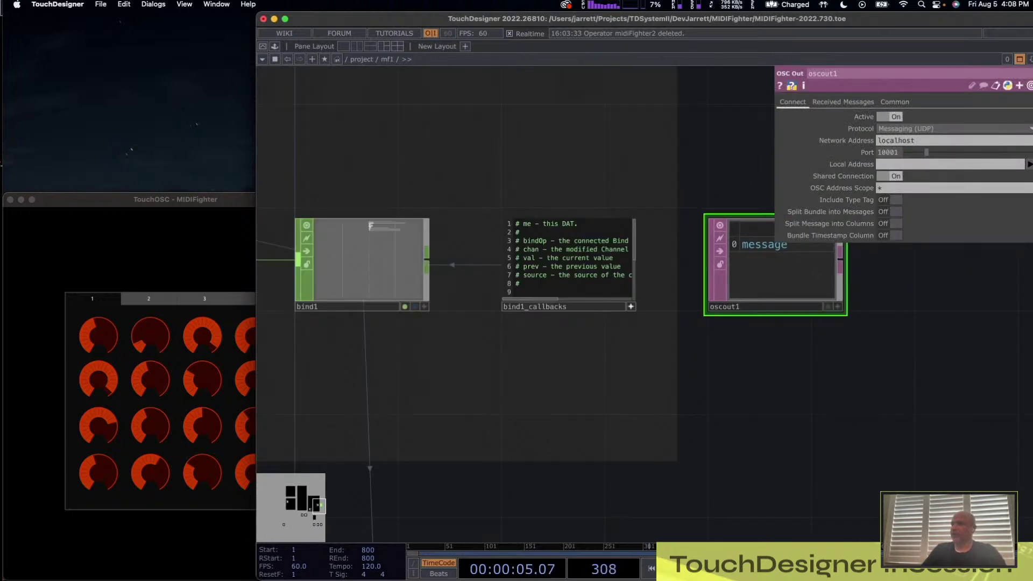
right_drag(743, 178, 796, 343)
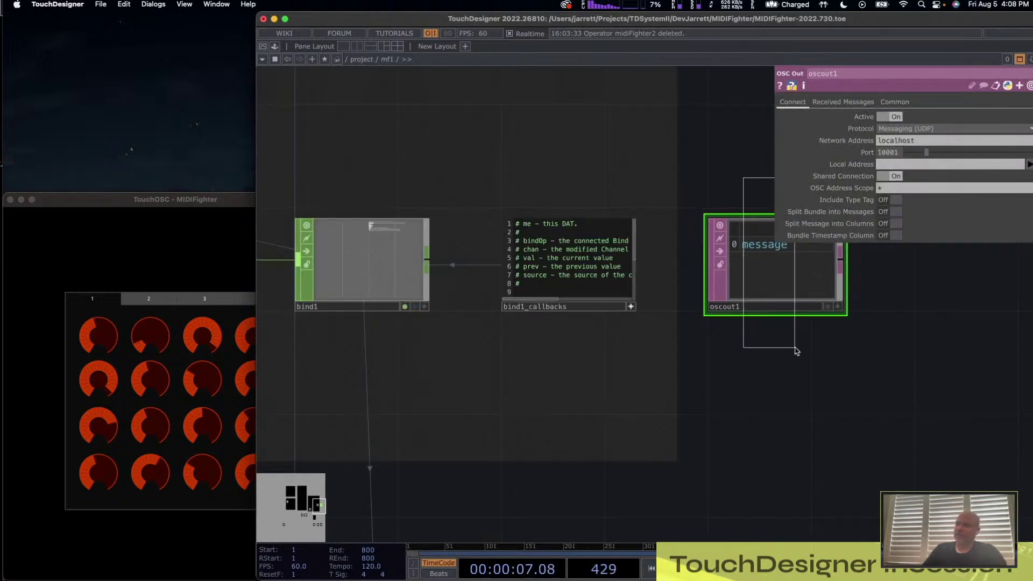
right_drag(796, 352, 797, 351)
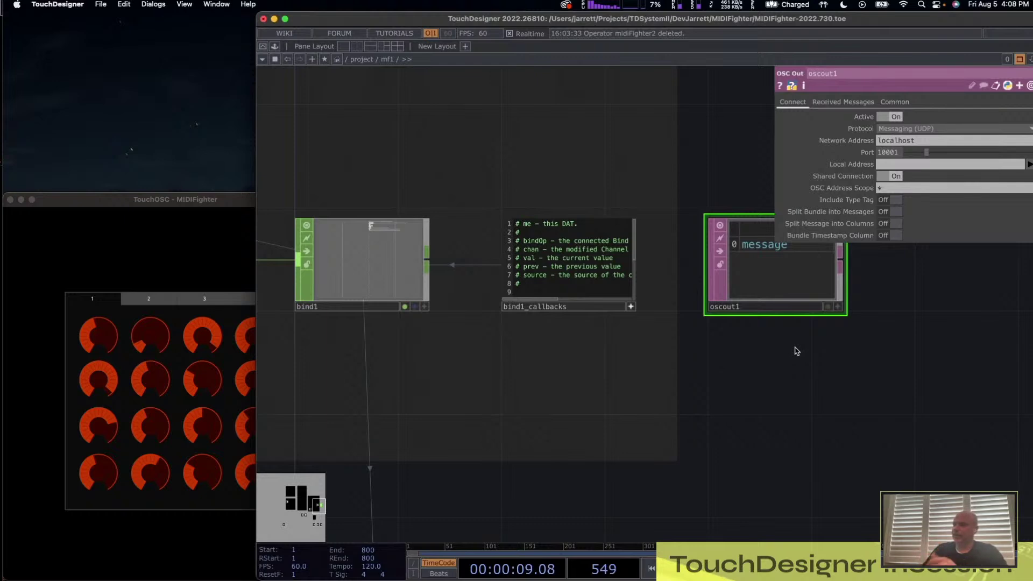
scroll(797, 351, down, 3)
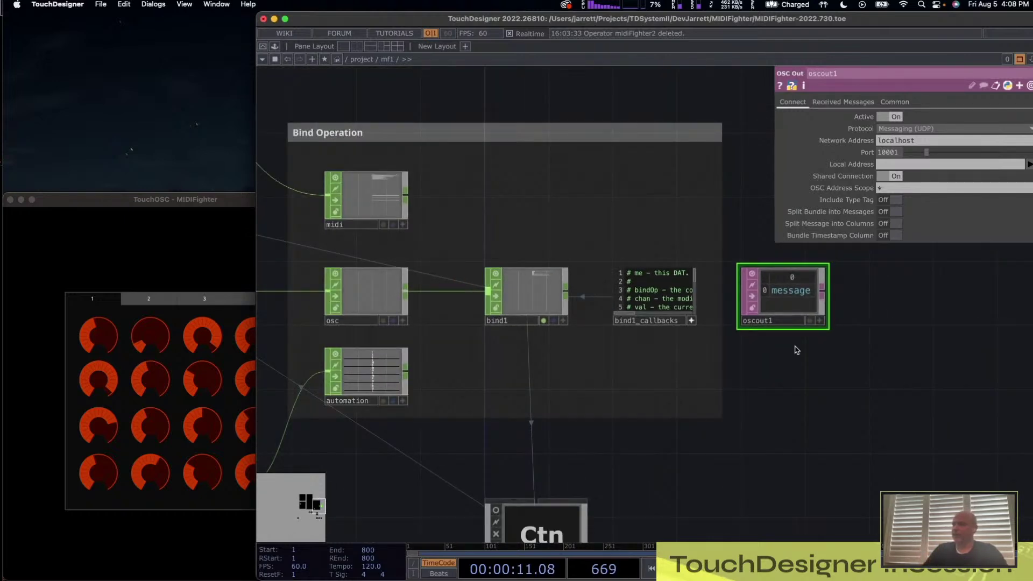
scroll(798, 350, down, 2)
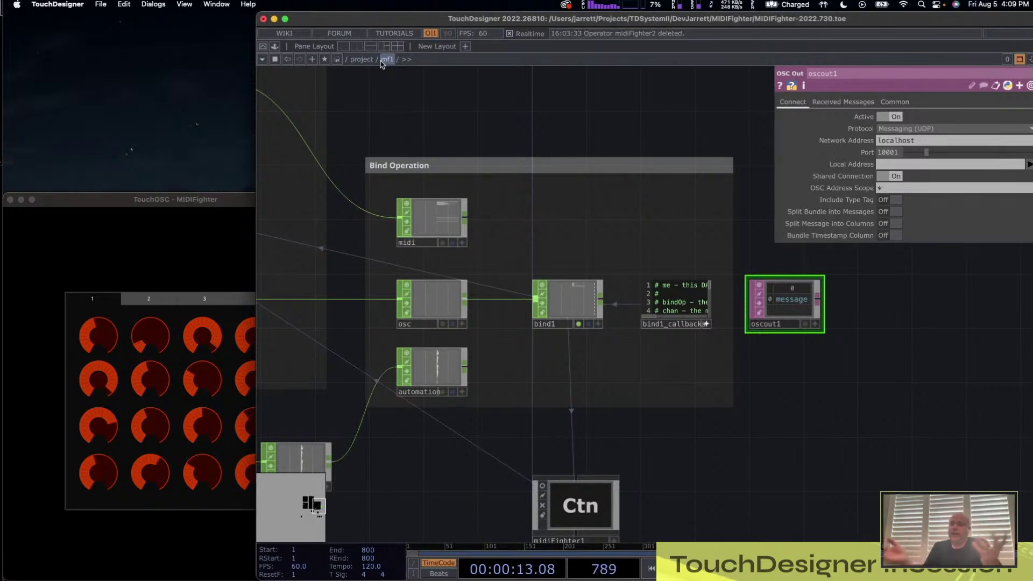
- Enter the midiFighter1 container, select the page components P1 to P4 to view their knob parameters, and return to mf1
scroll(538, 301, down, 5)
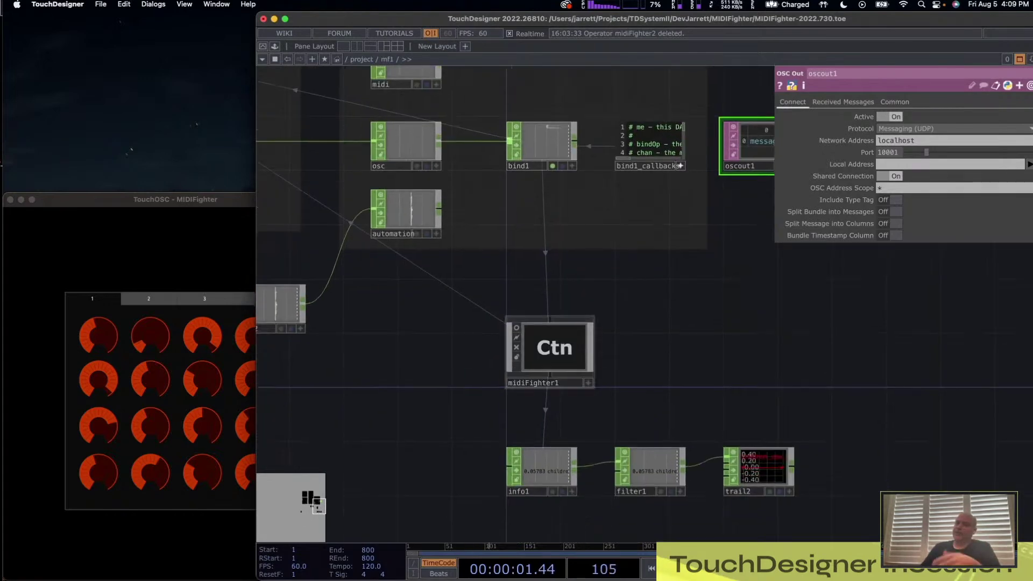
click(558, 358)
key(i)
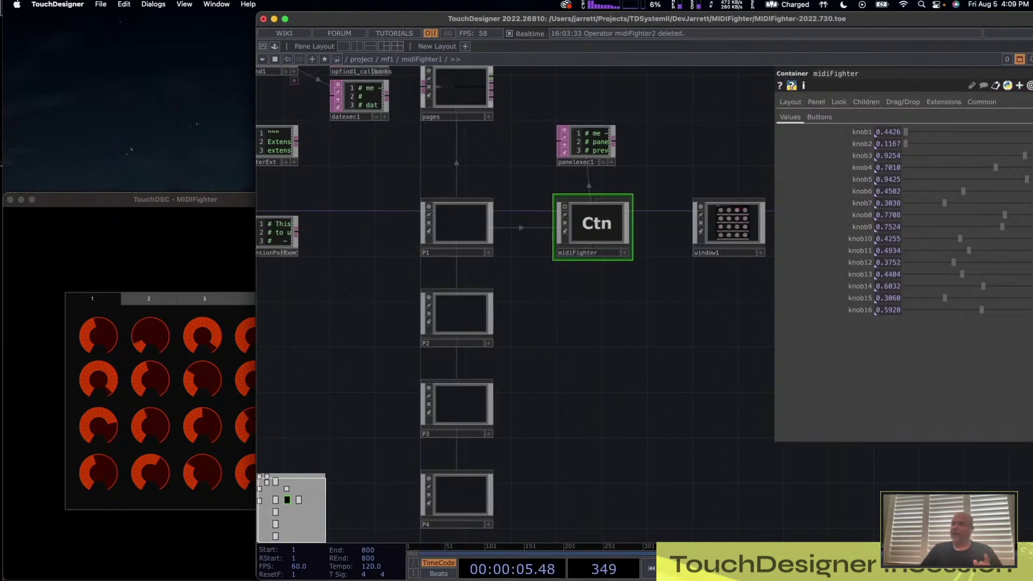
drag(385, 172, 489, 546)
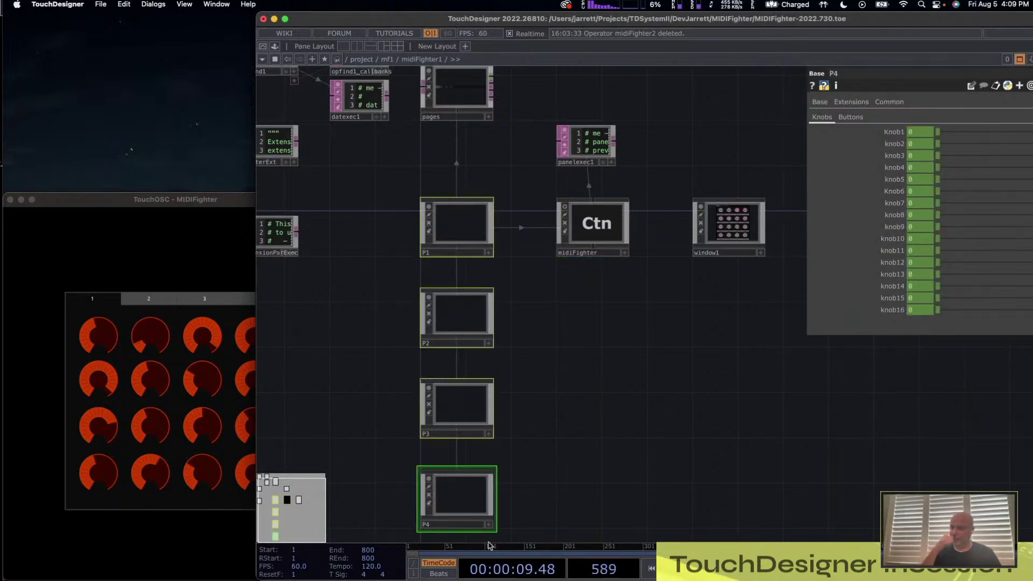
key(u)
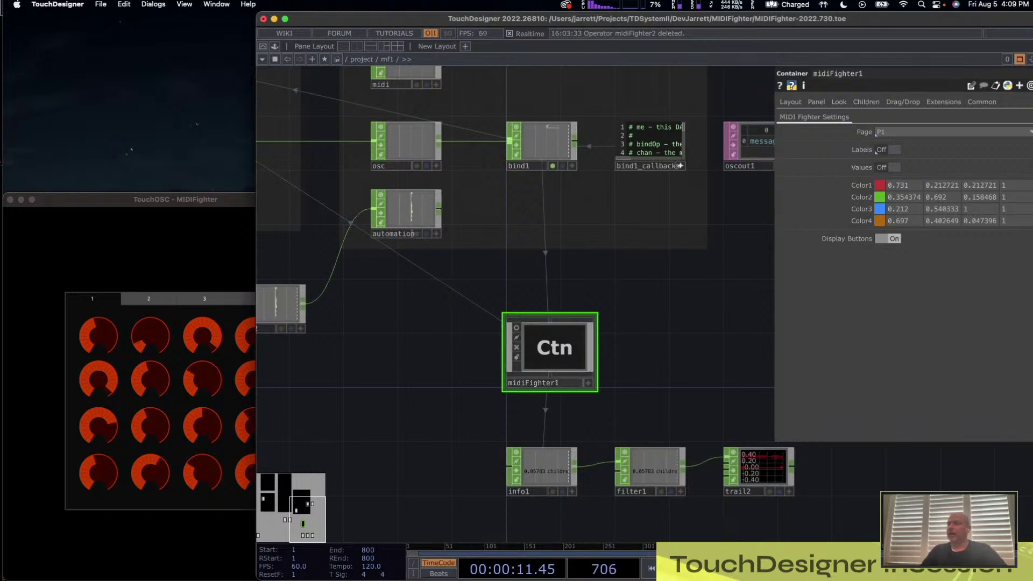
- Check the Common parameters of the parent mf1 container for OP shortcuts in a floating window, and close it
right_click(387, 59)
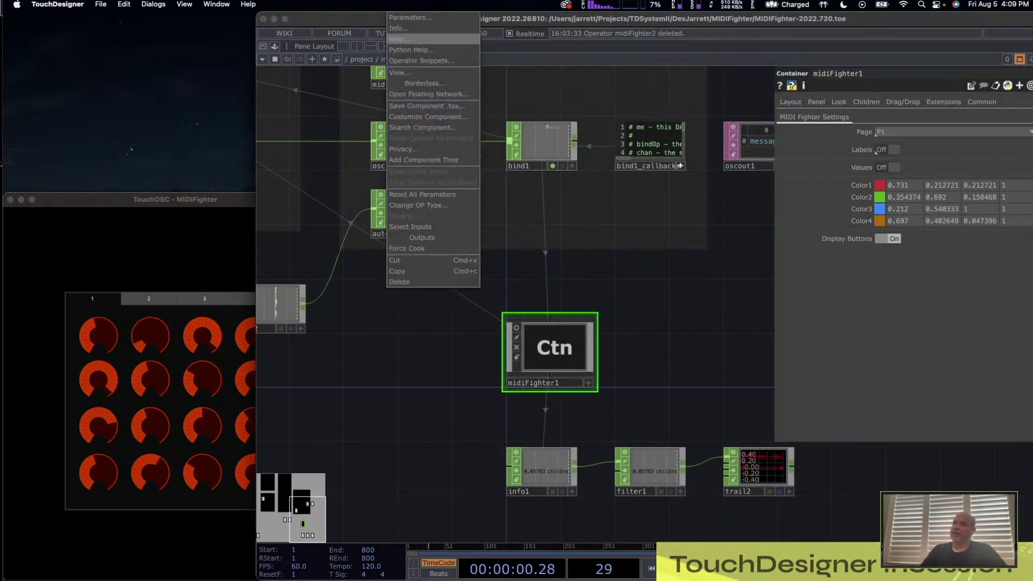
click(399, 20)
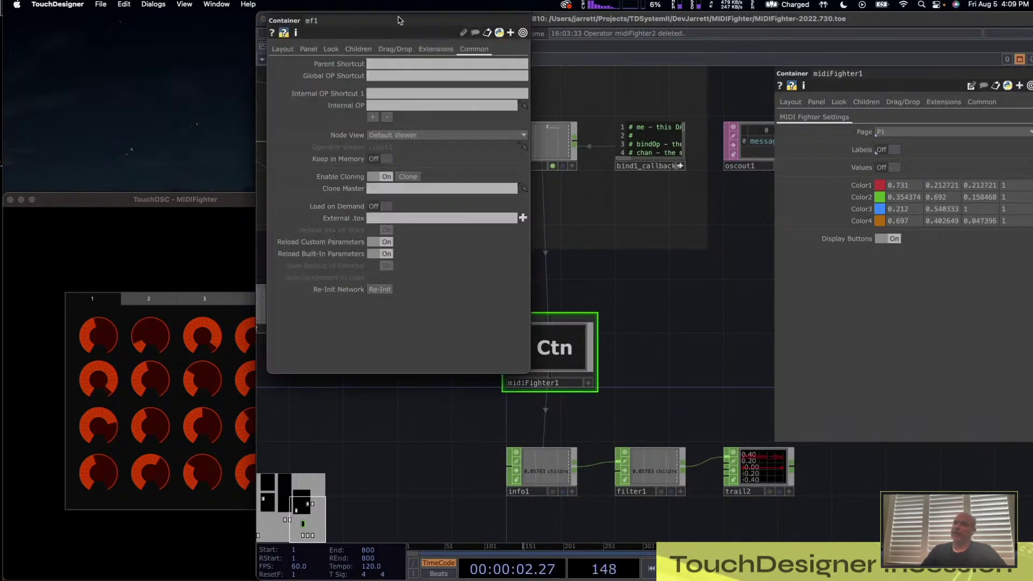
drag(400, 16, 553, 144)
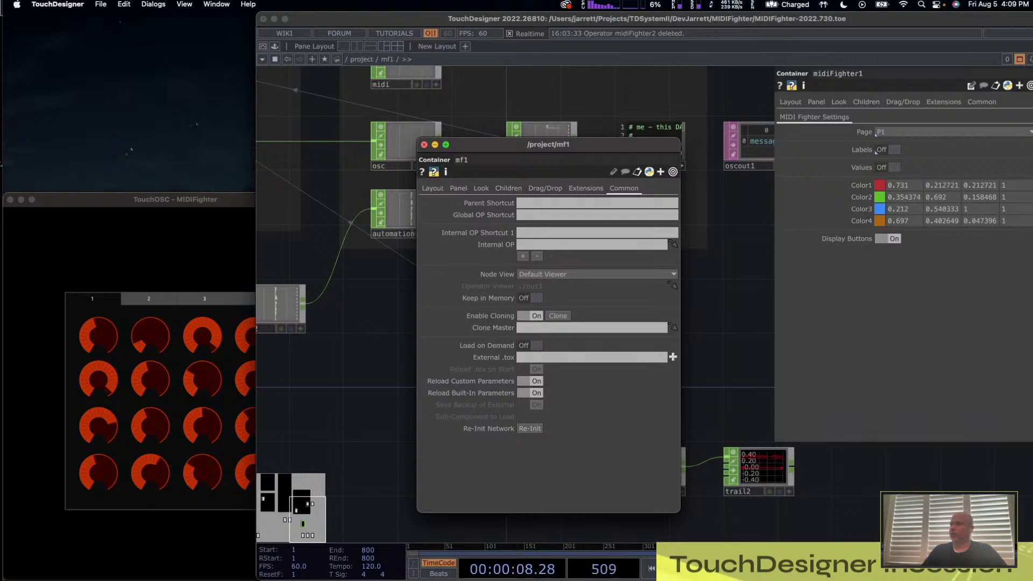
click(425, 145)
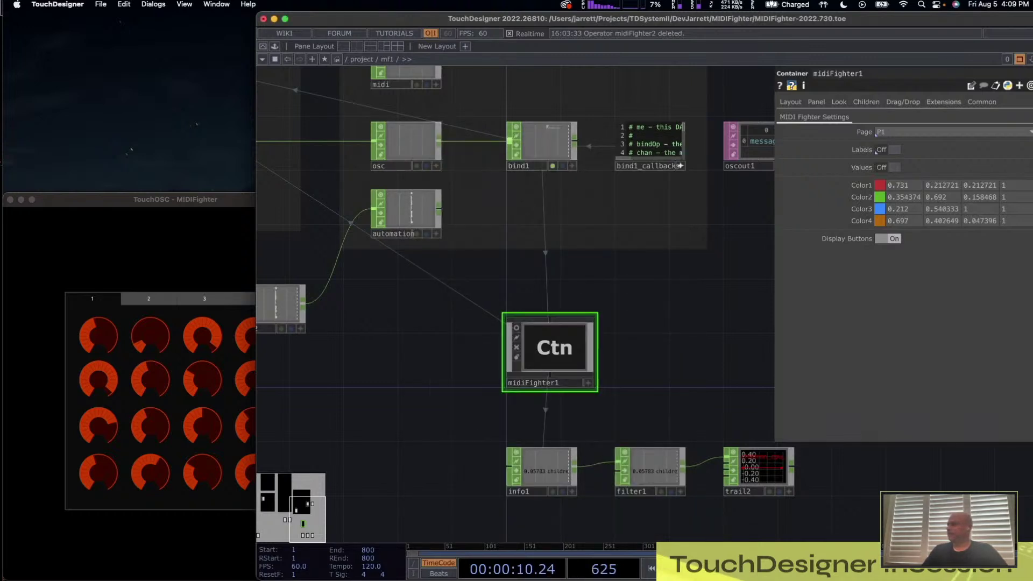
- Check midiFighter1's parent and global OP shortcuts in its Common parameters, comparing with mf1, and close the floating parameter windows
click(982, 103)
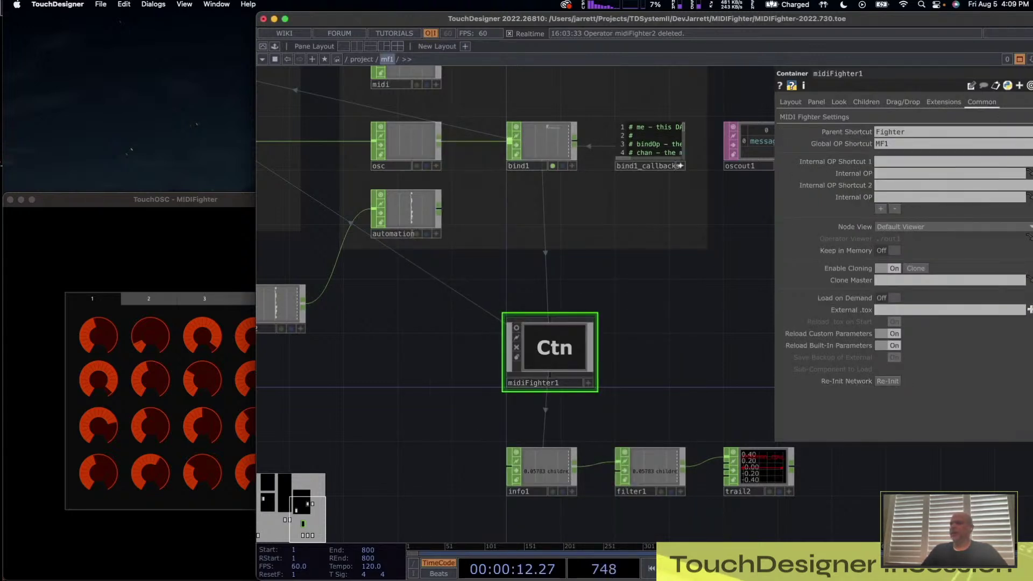
right_click(386, 59)
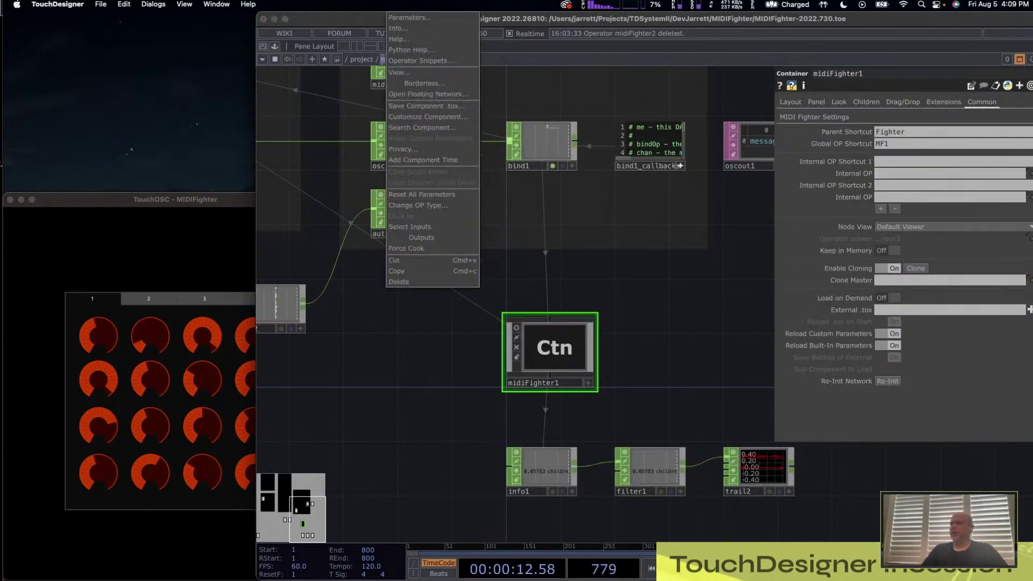
click(401, 18)
click(276, 18)
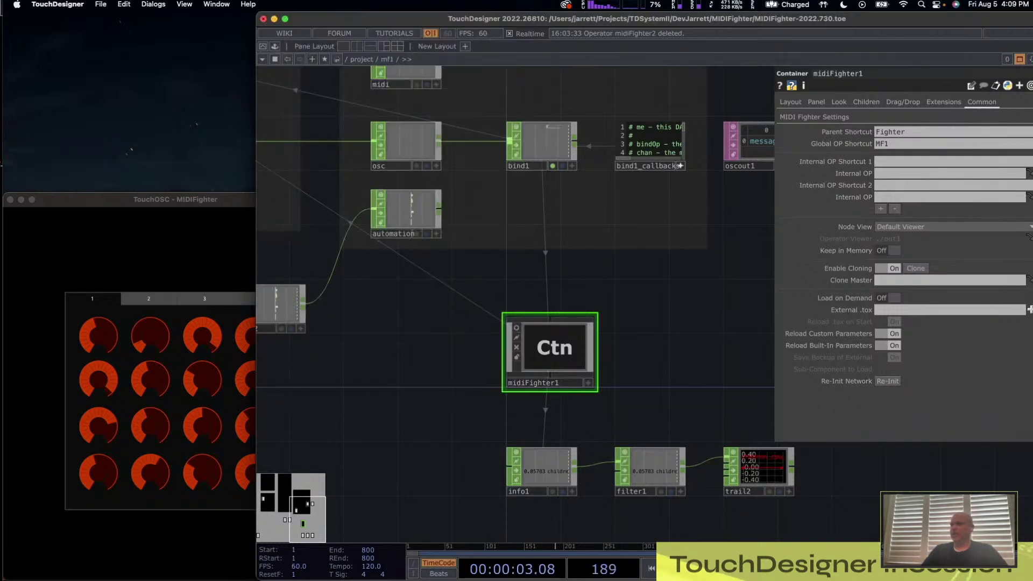
right_click(563, 344)
click(592, 280)
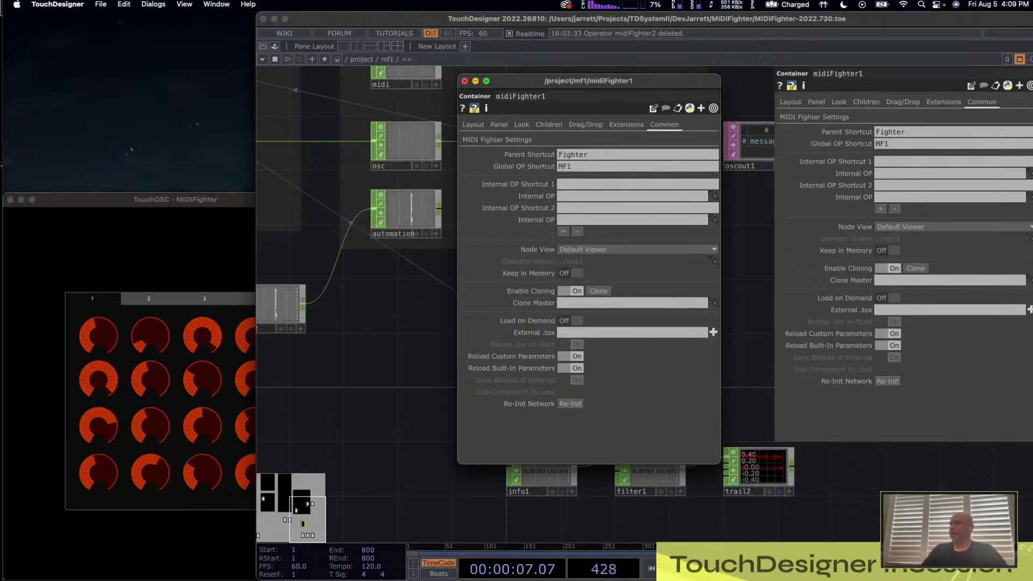
click(465, 81)
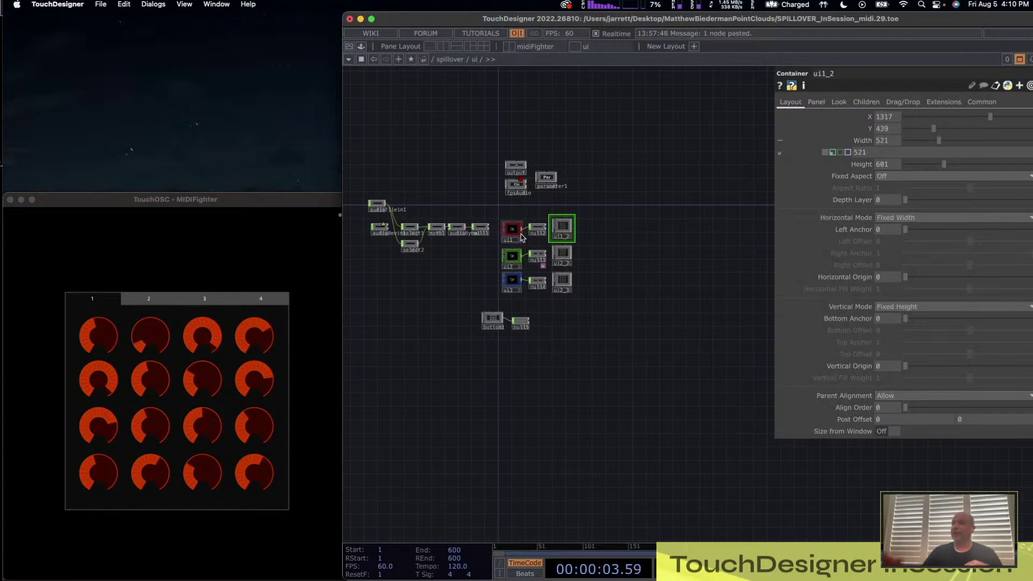
- In the SPILLOVER_InSession_midi.29 project, go up to the spillover network and open the spillover container's Common parameters in a floating window
click(451, 59)
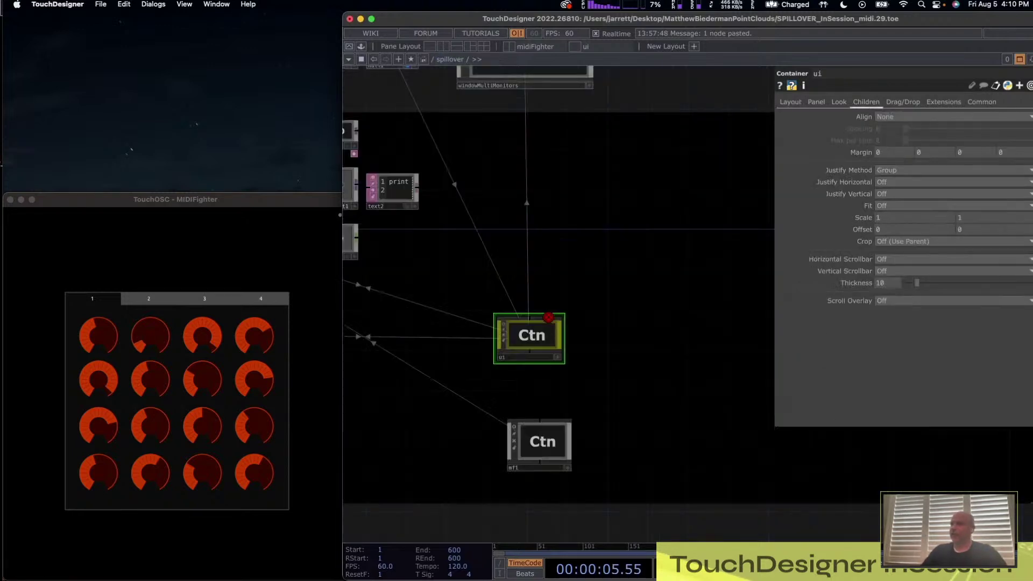
drag(619, 381, 596, 302)
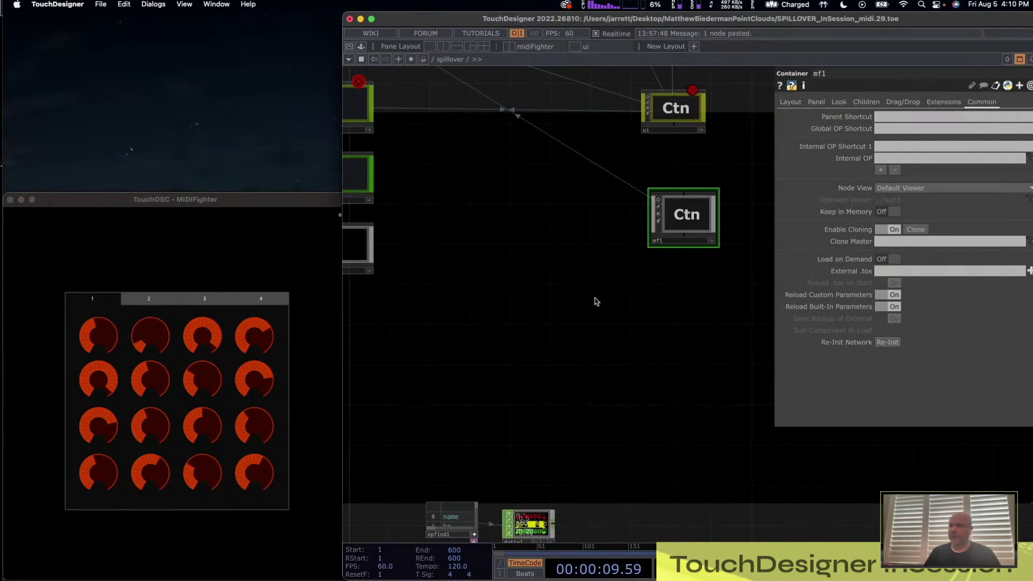
right_click(450, 59)
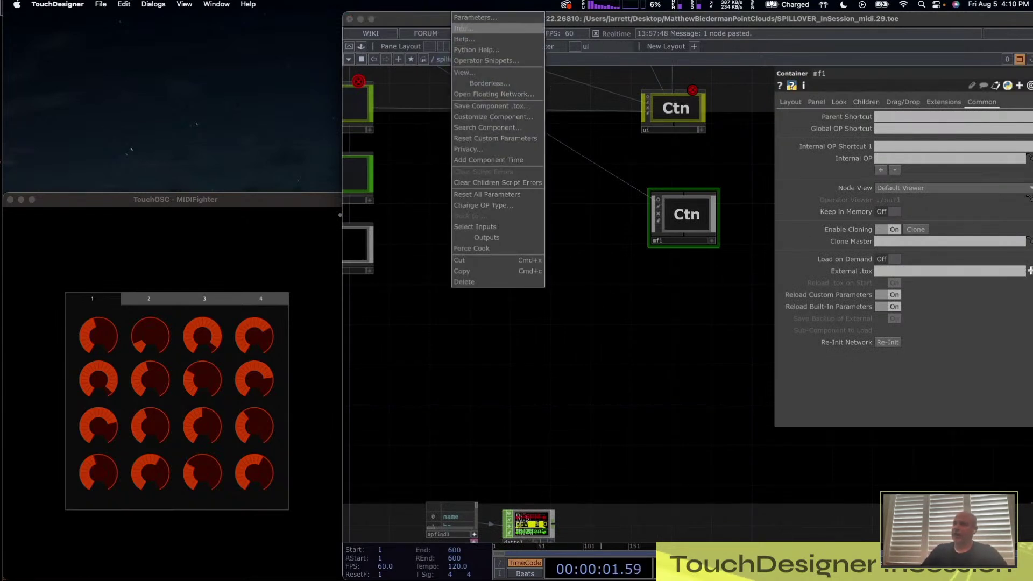
click(475, 17)
click(538, 62)
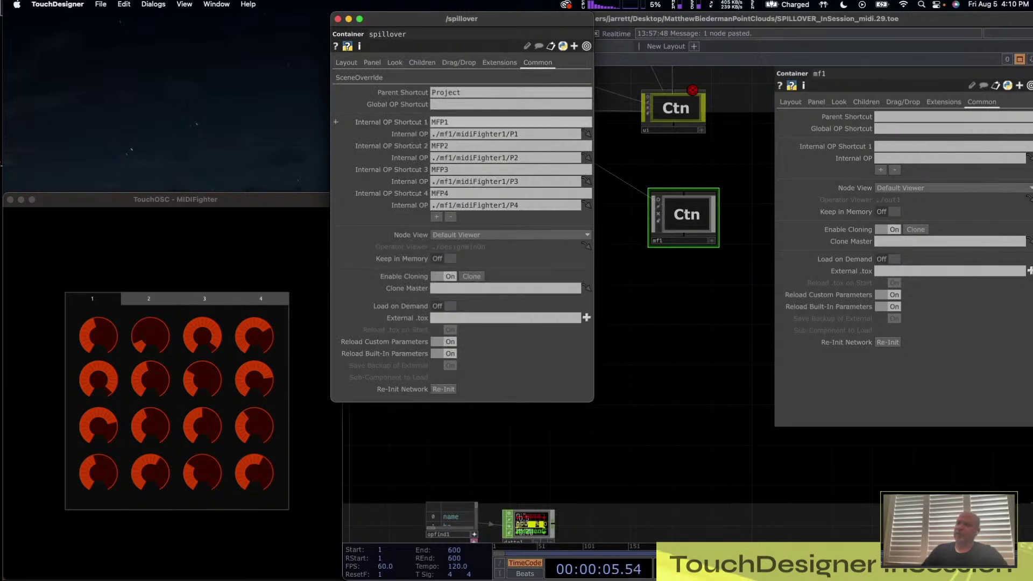
- Examine the spillover container's internal OP shortcuts and the operator path assigned to each
double_click(441, 122)
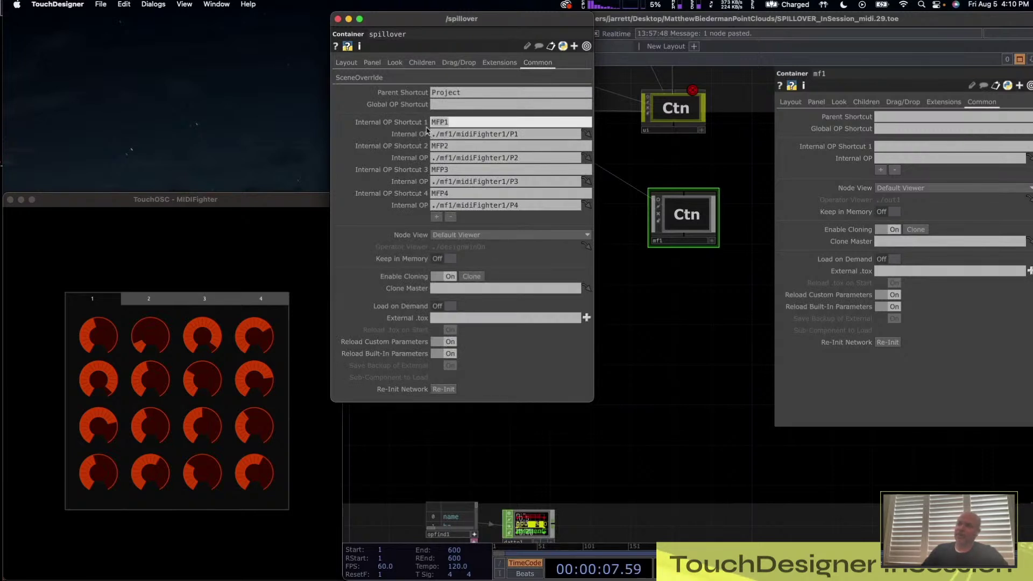
key(Tab)
key(Tab)
key(Tab)
key(Tab)
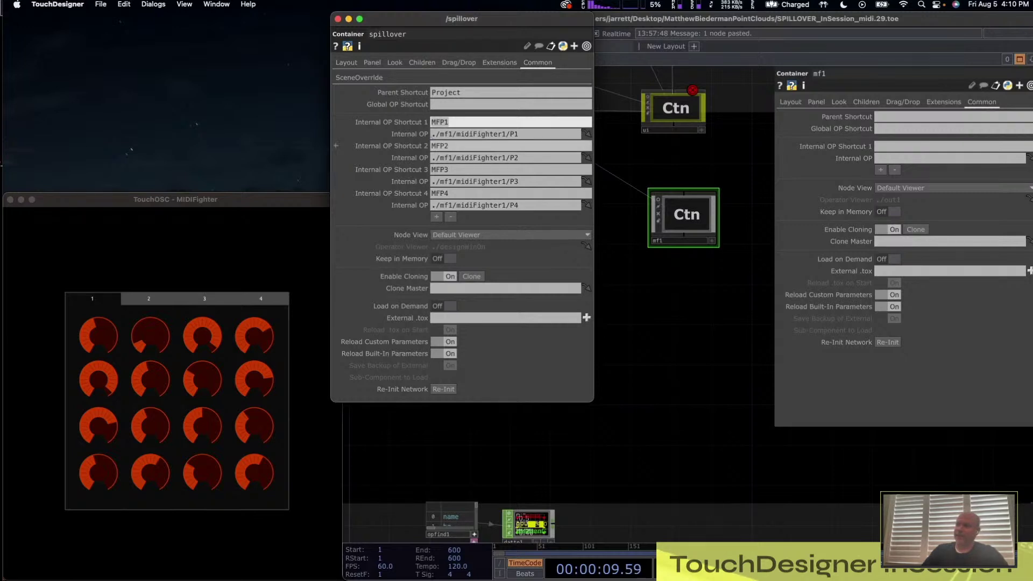
- Finish reviewing the spillover container's internal OP shortcuts through MFP4 and close its floating parameter window
key(Tab)
key(Tab)
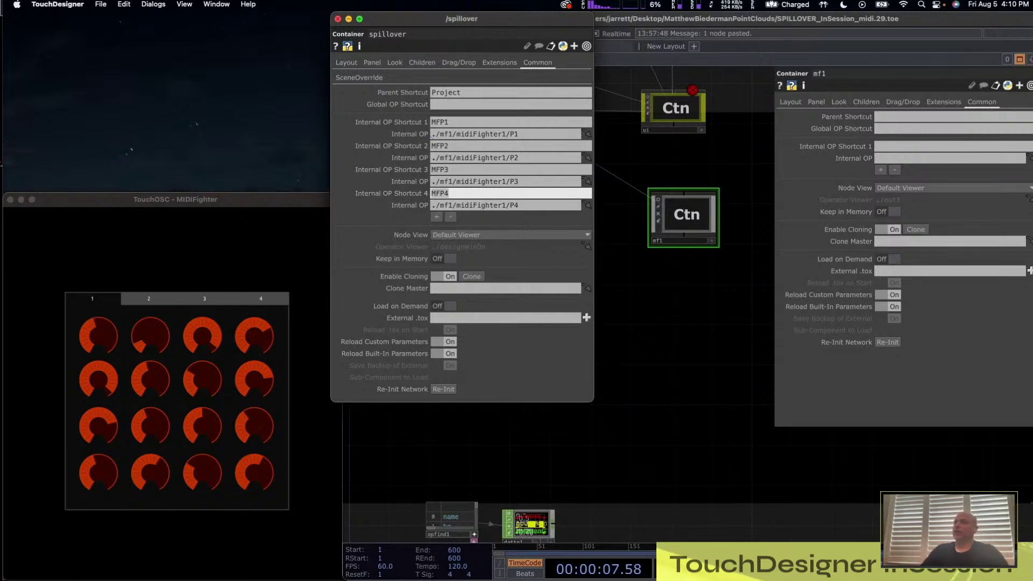
click(338, 19)
- Go into the scenes container and enter the shaft scene's network
drag(474, 215, 678, 427)
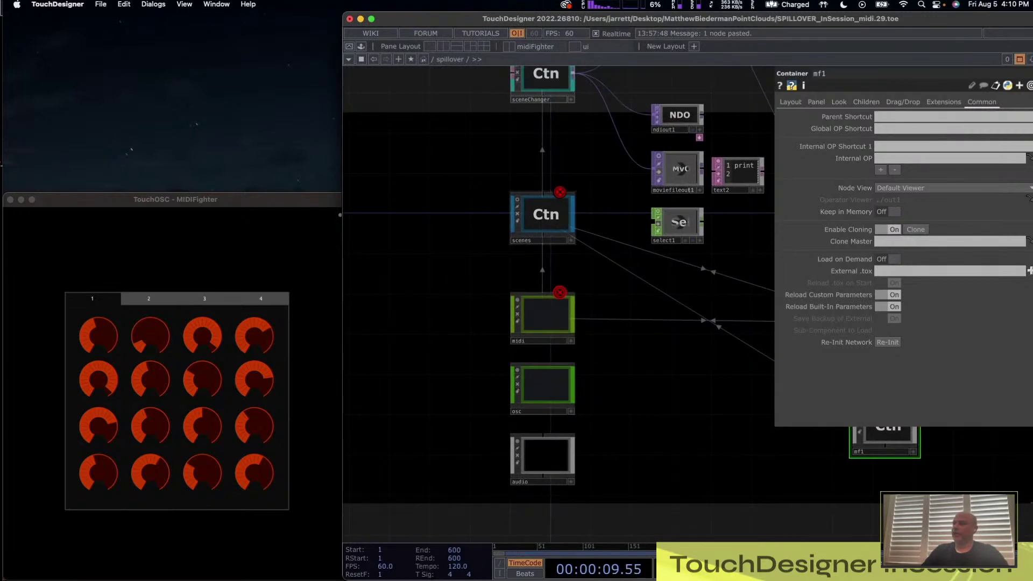
double_click(541, 217)
click(524, 212)
key(i)
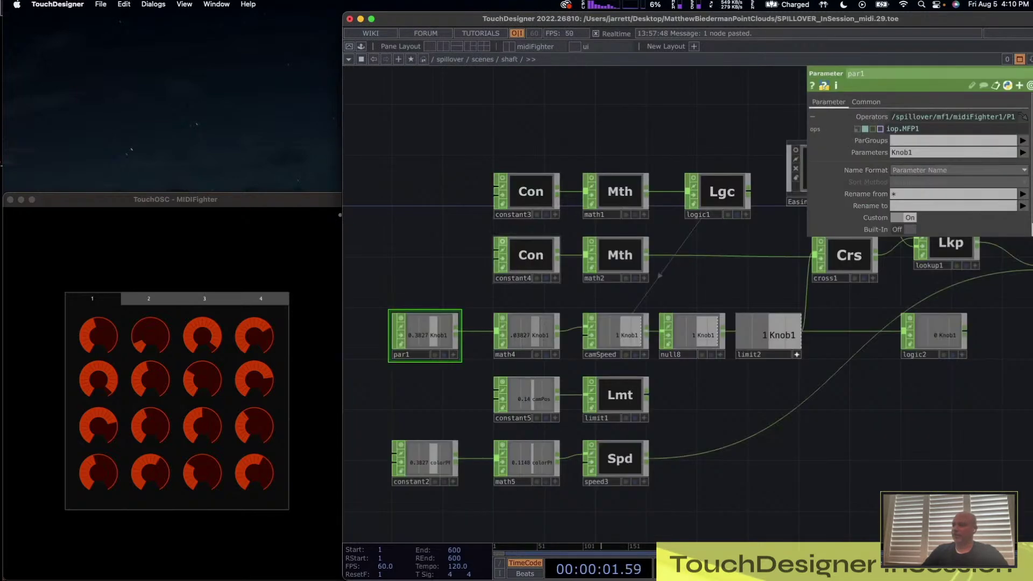
- Inspect the parameters of constant4, constant3, constant5 and constant2, including the expression driving constant2's colorPhase value
drag(694, 425, 750, 321)
scroll(483, 173, up, 3)
drag(483, 172, 473, 282)
click(597, 260)
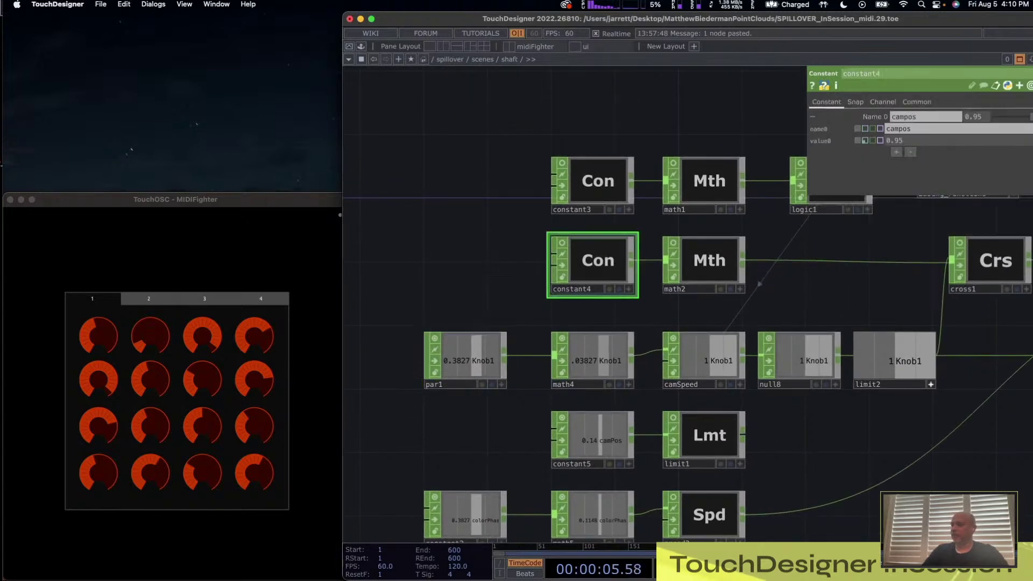
click(598, 181)
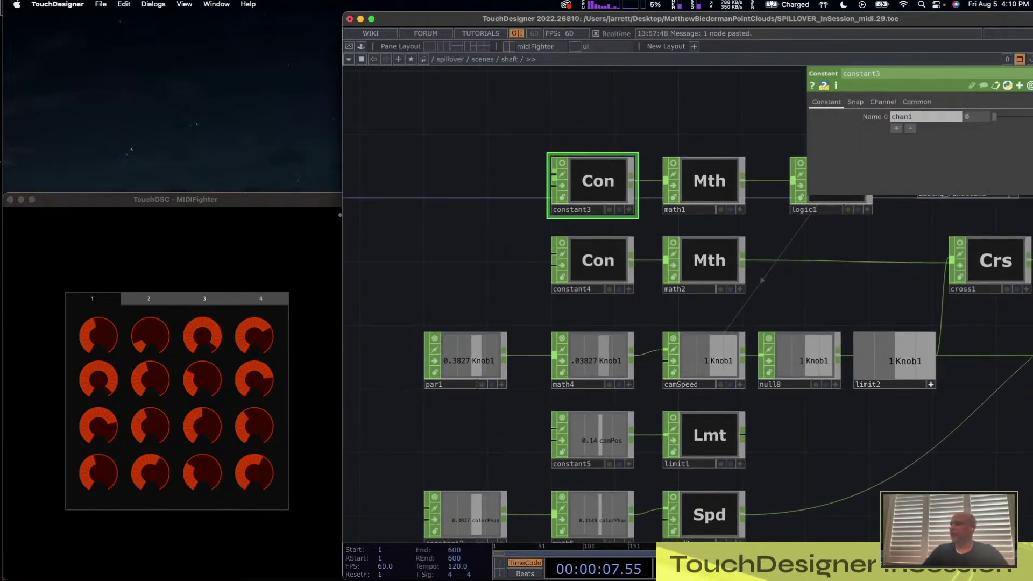
drag(530, 431, 520, 243)
click(587, 248)
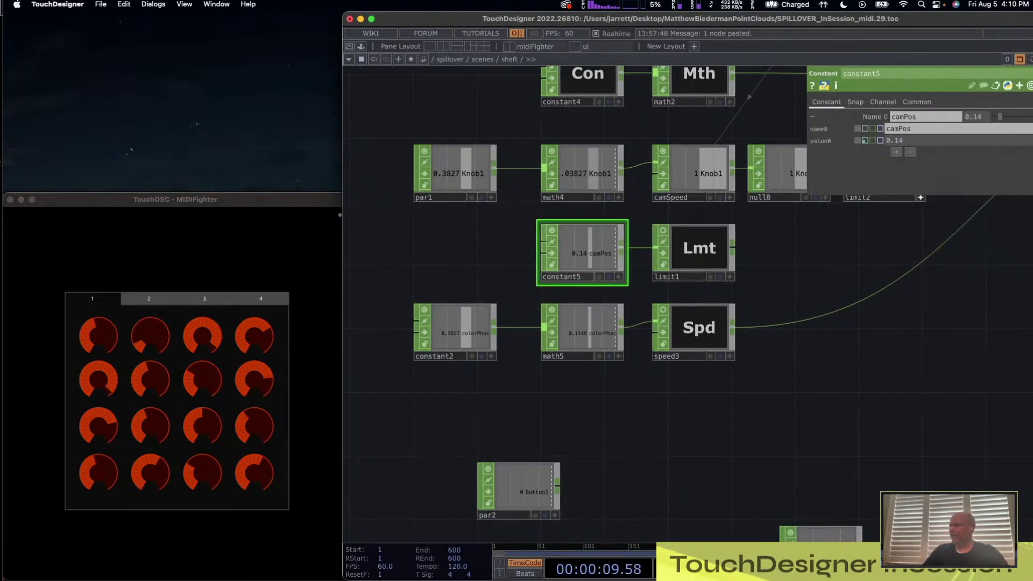
right_drag(419, 274, 454, 366)
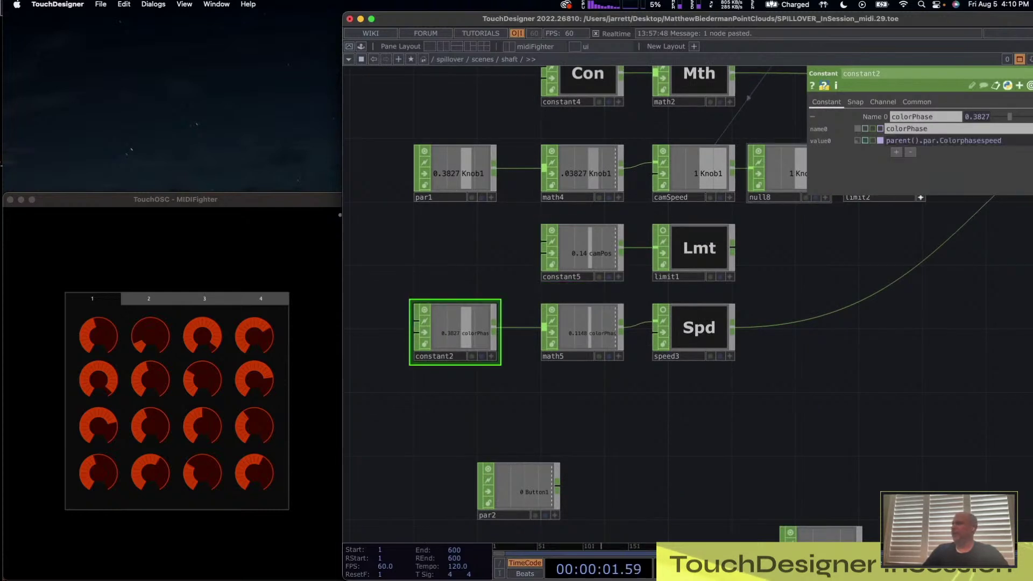
click(935, 141)
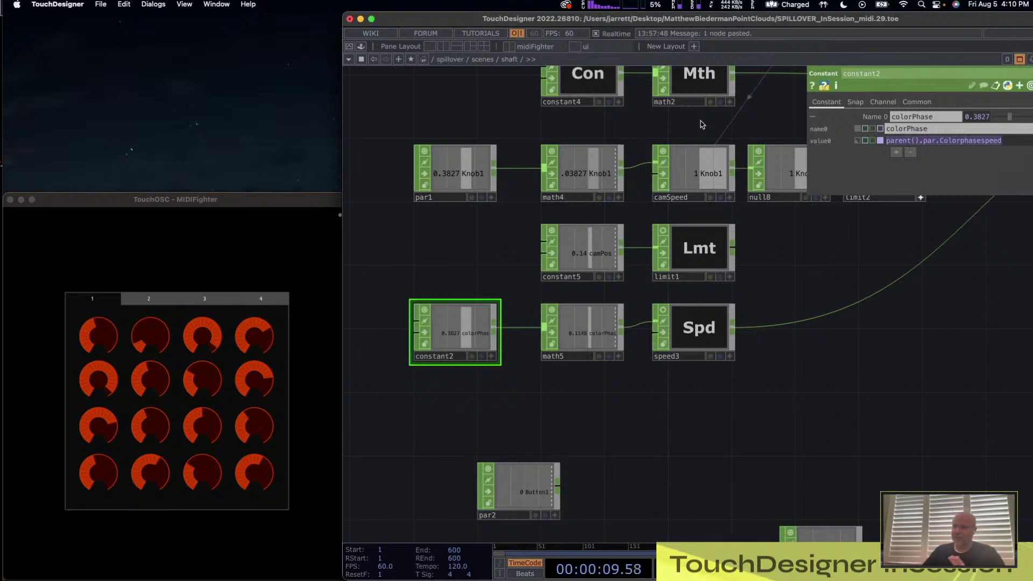
click(587, 249)
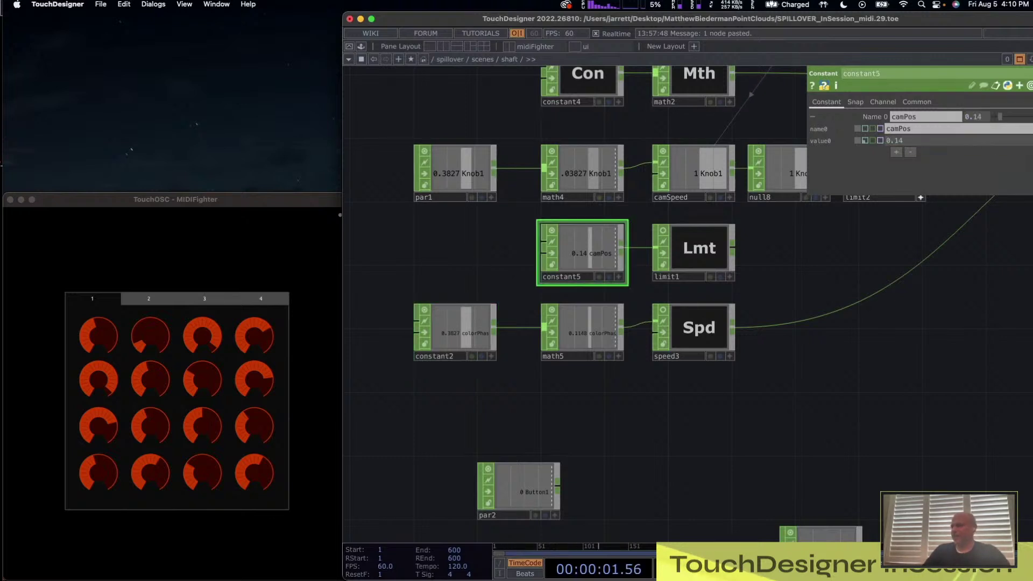
- Examine par1's operator reference iop.MFP1 and its Knob1 parameter selection
click(455, 169)
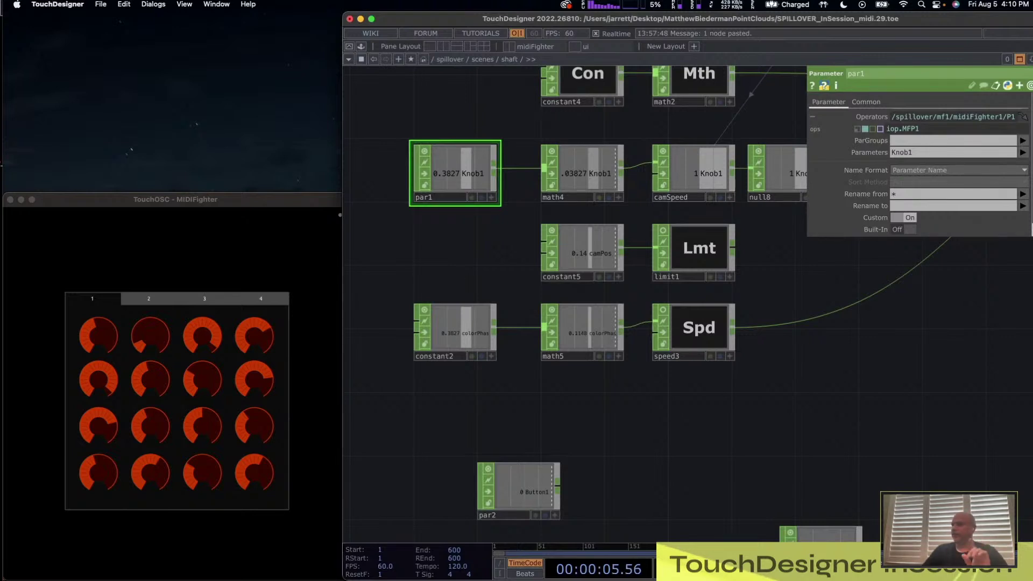
click(888, 130)
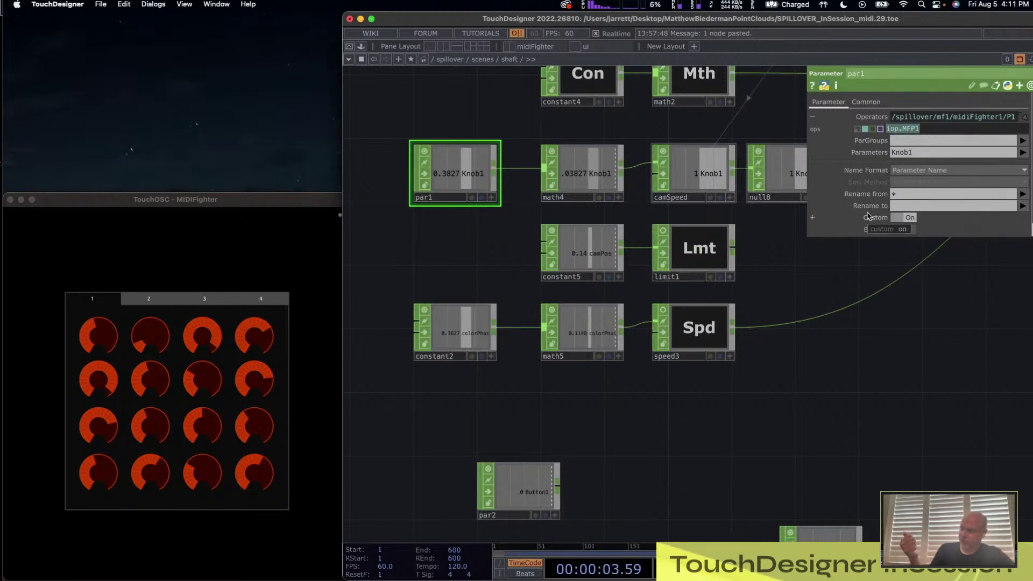
click(906, 154)
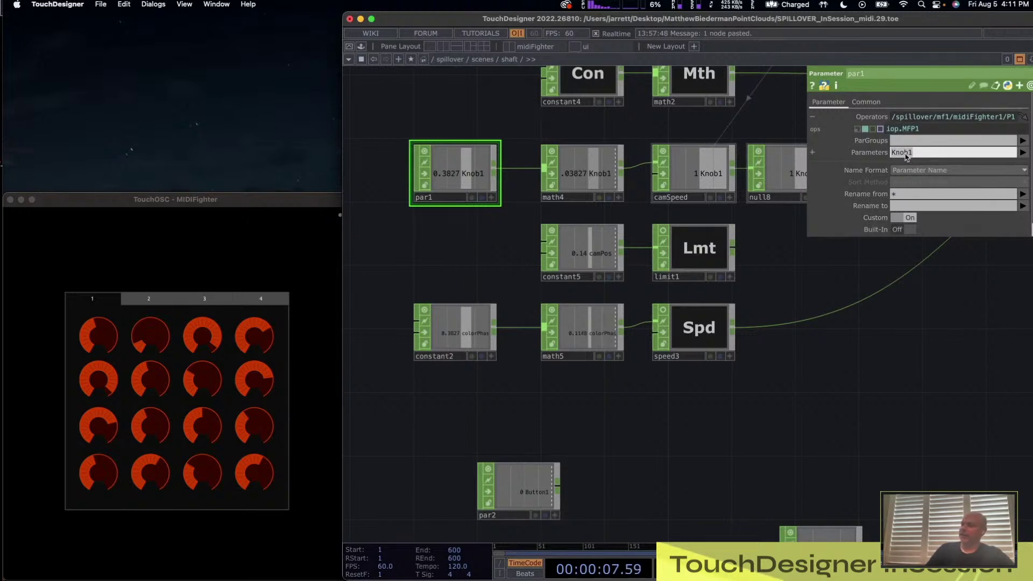
- Return to the spillover network, survey its operators, and enter mf1 to find its Bind Operation section
click(450, 59)
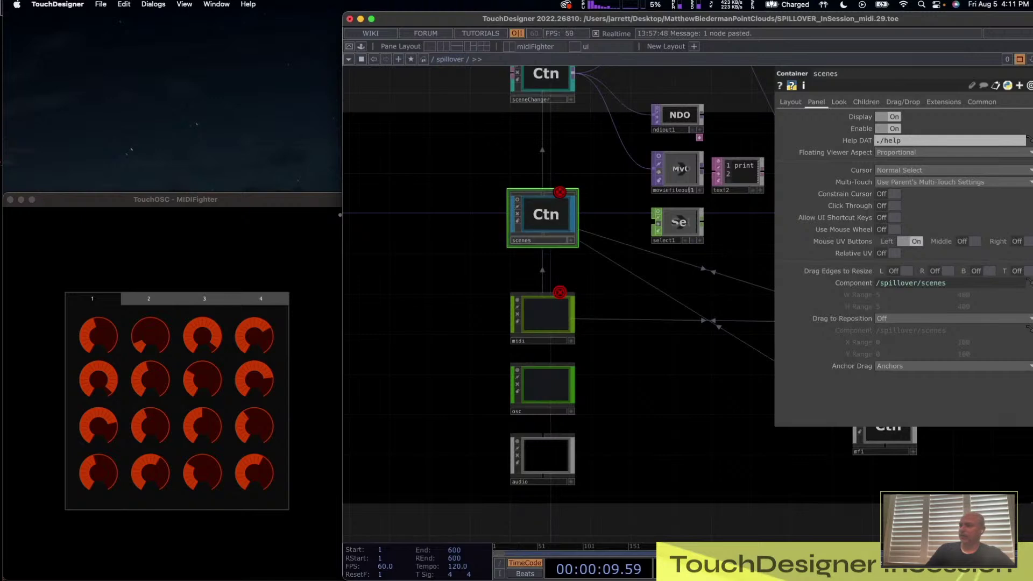
scroll(640, 348, down, 5)
drag(641, 347, 524, 346)
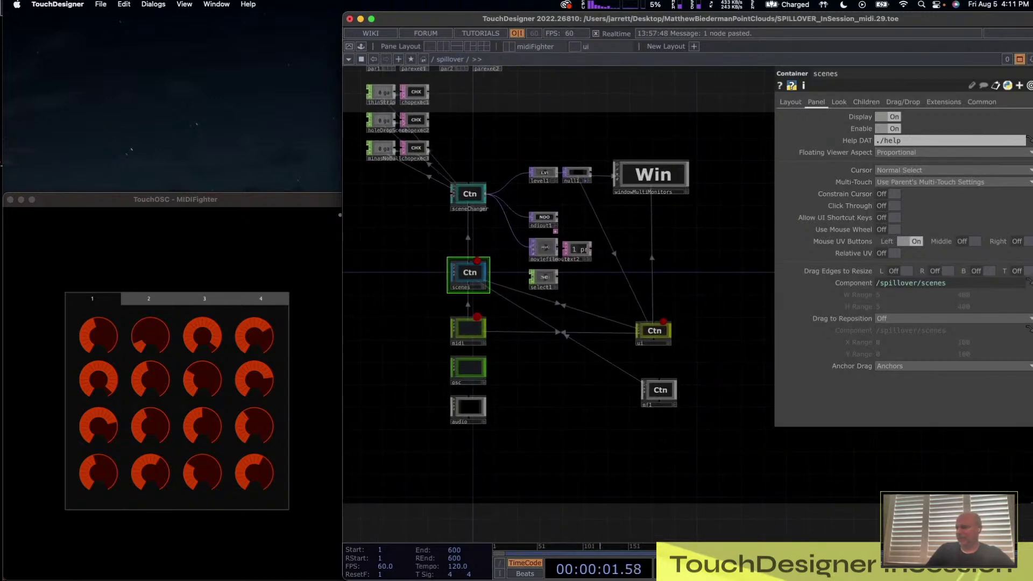
scroll(469, 264, up, 5)
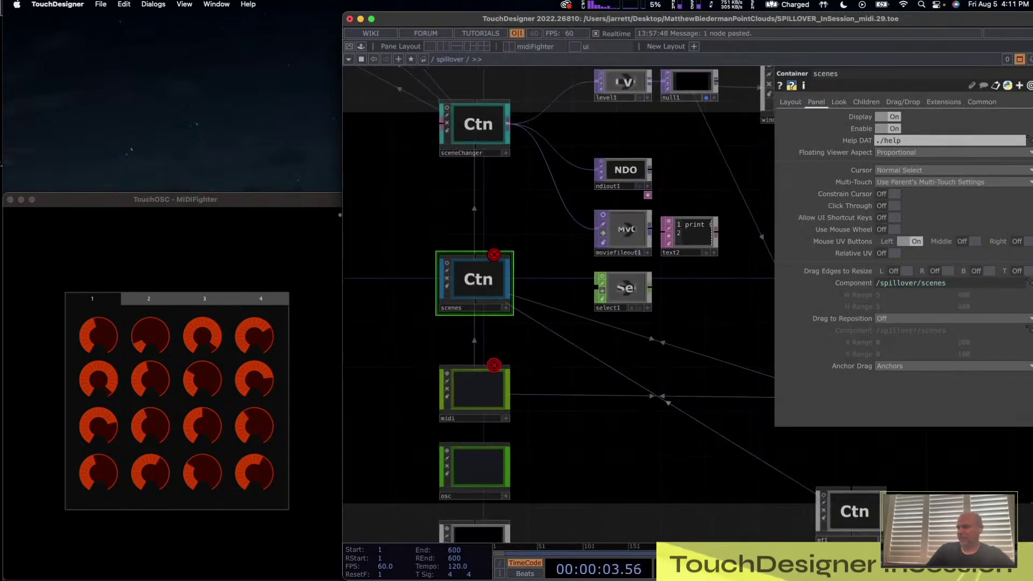
scroll(635, 406, down, 15)
scroll(666, 412, up, 10)
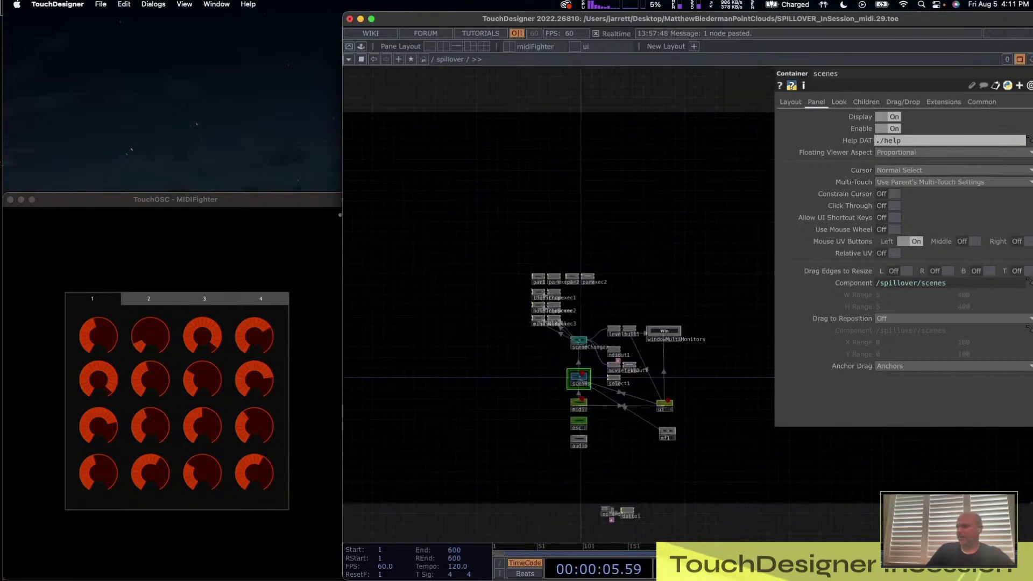
scroll(673, 420, up, 10)
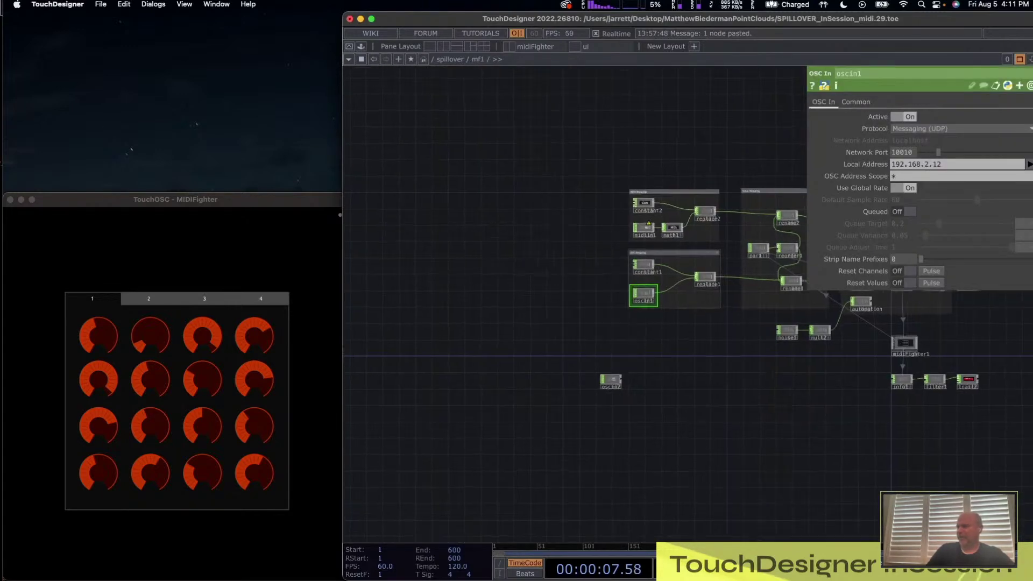
scroll(585, 343, down, 15)
scroll(705, 357, up, 12)
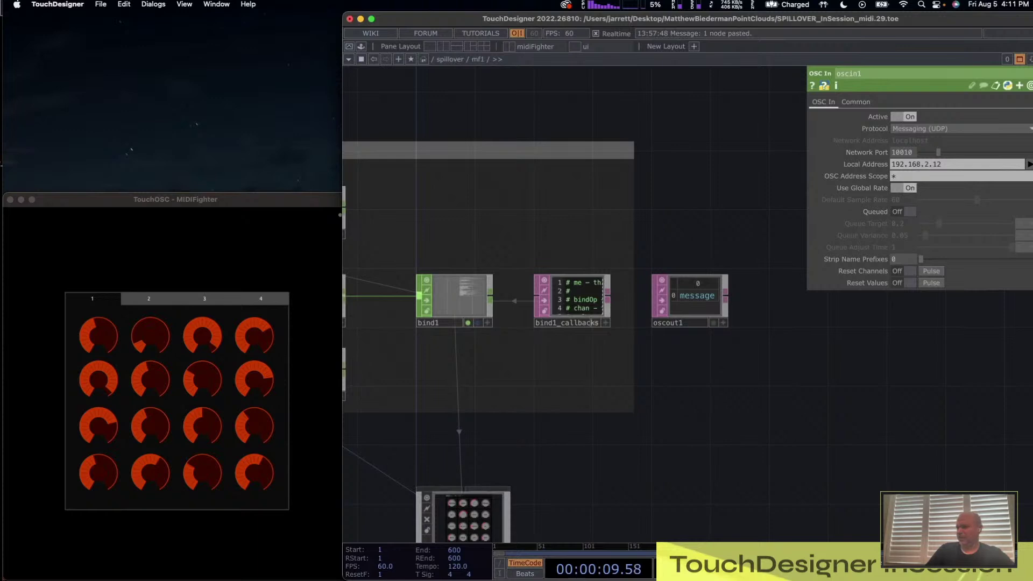
- Enter midiFighter1 and examine the labelled knob parameters of the P1 base
drag(705, 357, 782, 210)
click(538, 374)
key(i)
drag(538, 377, 554, 259)
scroll(554, 258, down, 3)
scroll(548, 198, down, 4)
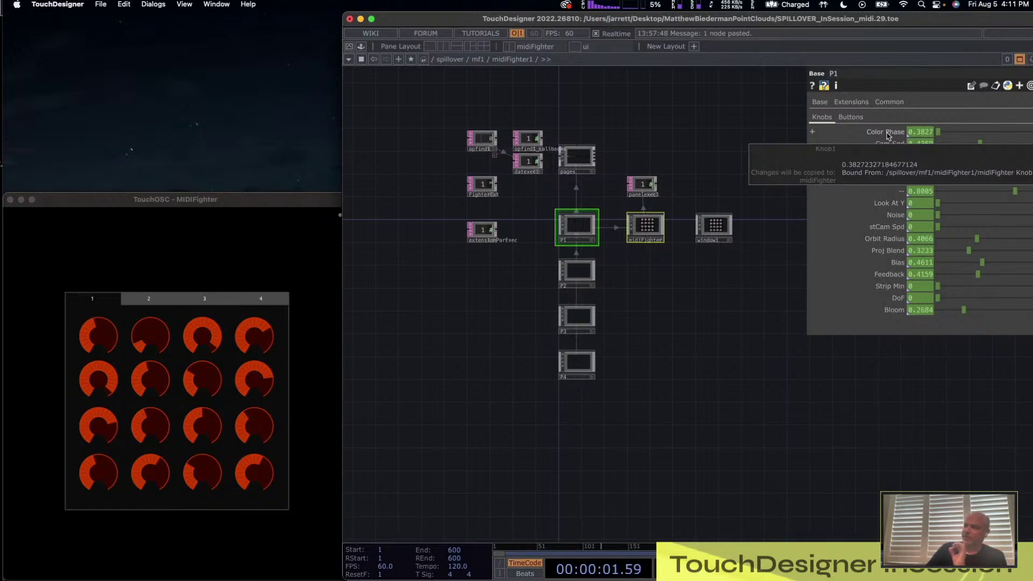
- Open the midiFighter panel in its own viewer window to see the labelled knobs
scroll(650, 218, up, 5)
right_click(653, 230)
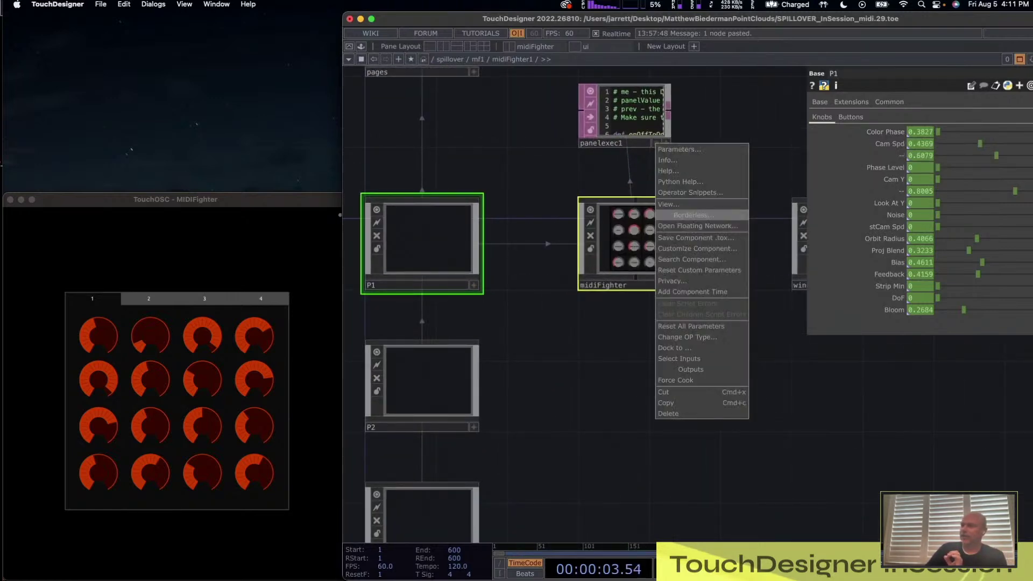
click(672, 204)
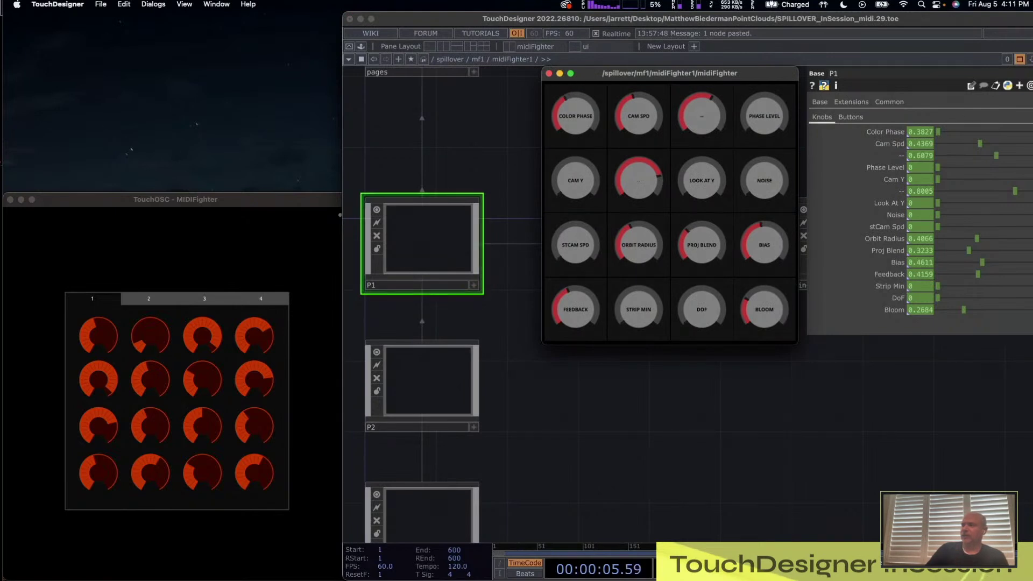
- From the mf1 network, switch midiFighter1's page to P2, P3 and back to P1, and close the panel viewer
click(478, 60)
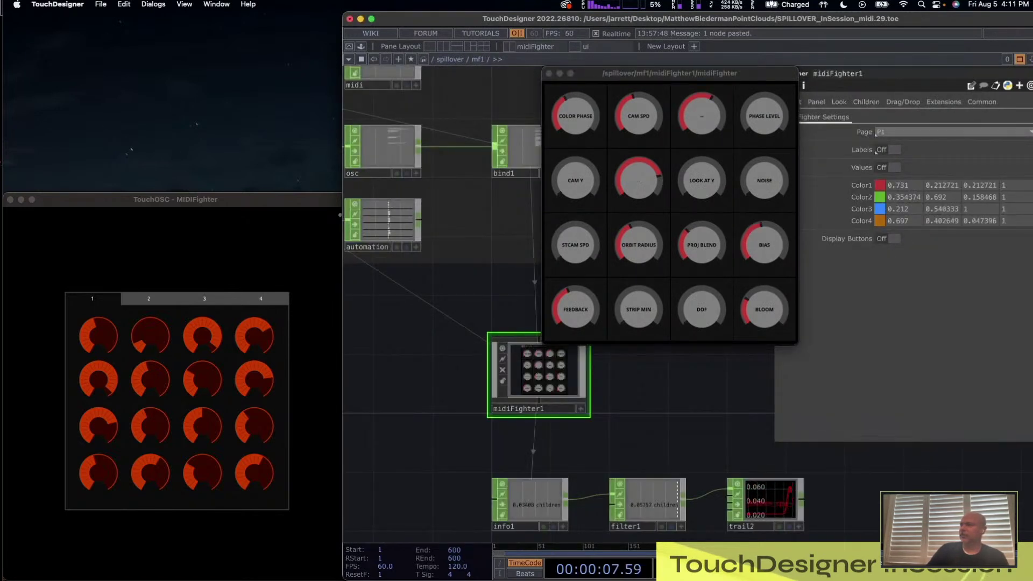
click(882, 131)
click(881, 153)
click(883, 132)
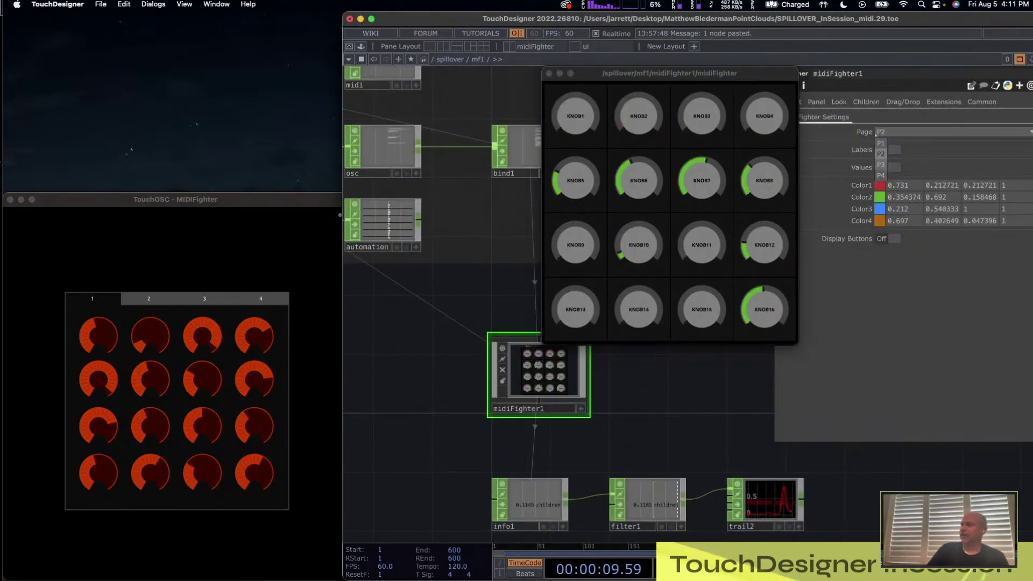
click(881, 165)
click(883, 131)
click(881, 143)
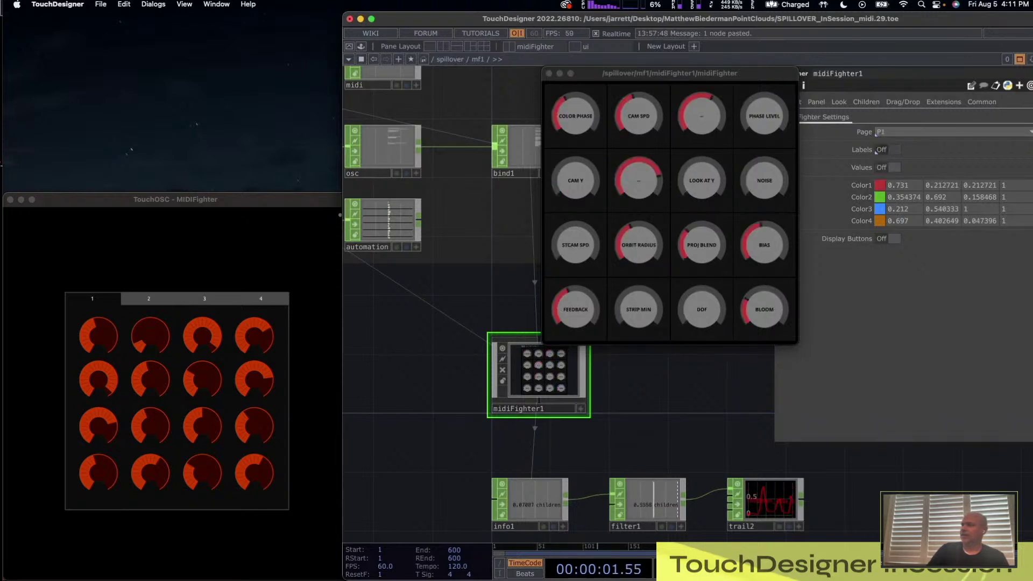
drag(671, 73, 866, 249)
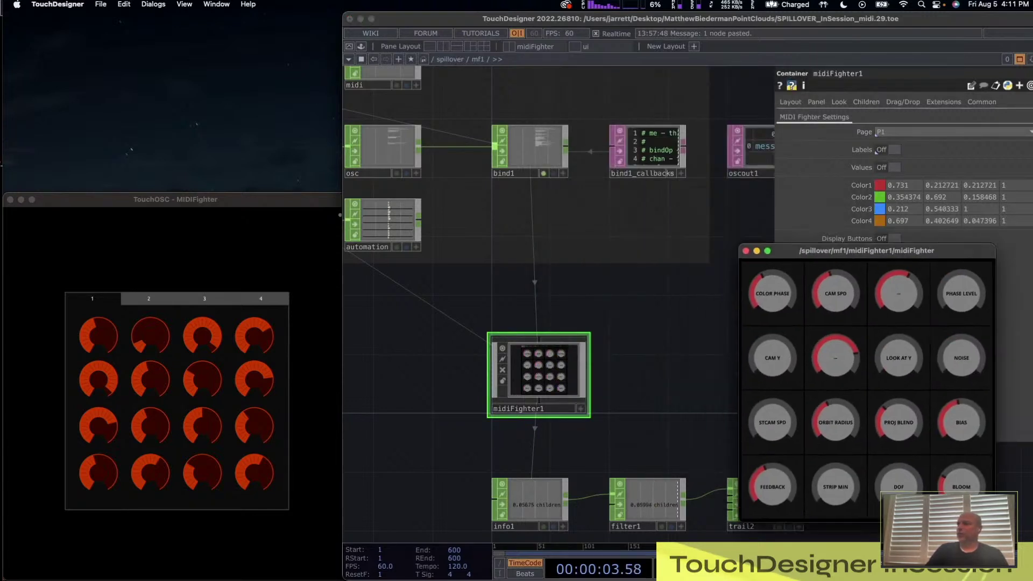
click(744, 249)
- Go back up to spillover and return through scenes to the shaft network with par1 selected
scroll(648, 337, down, 10)
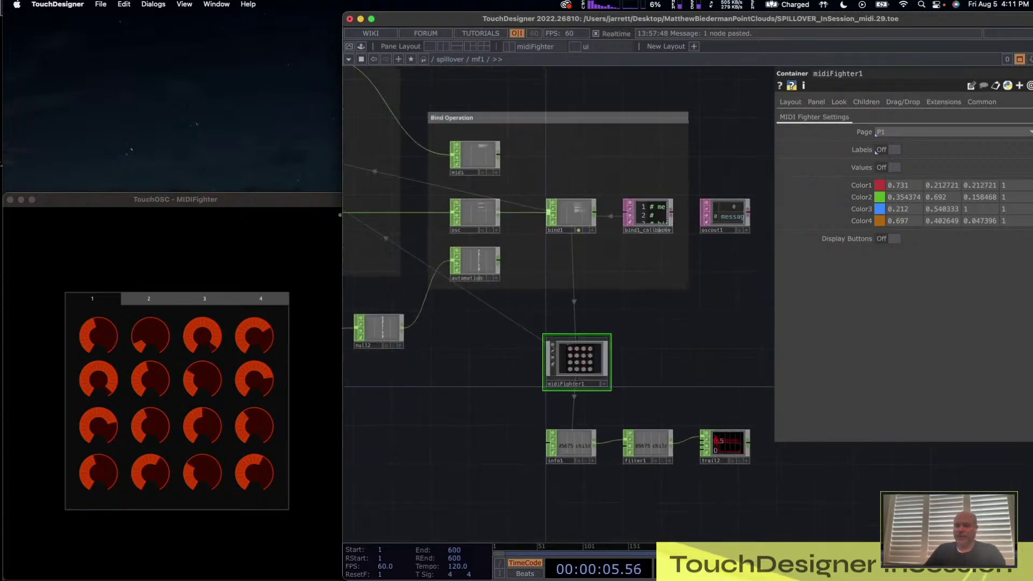
scroll(569, 266, down, 10)
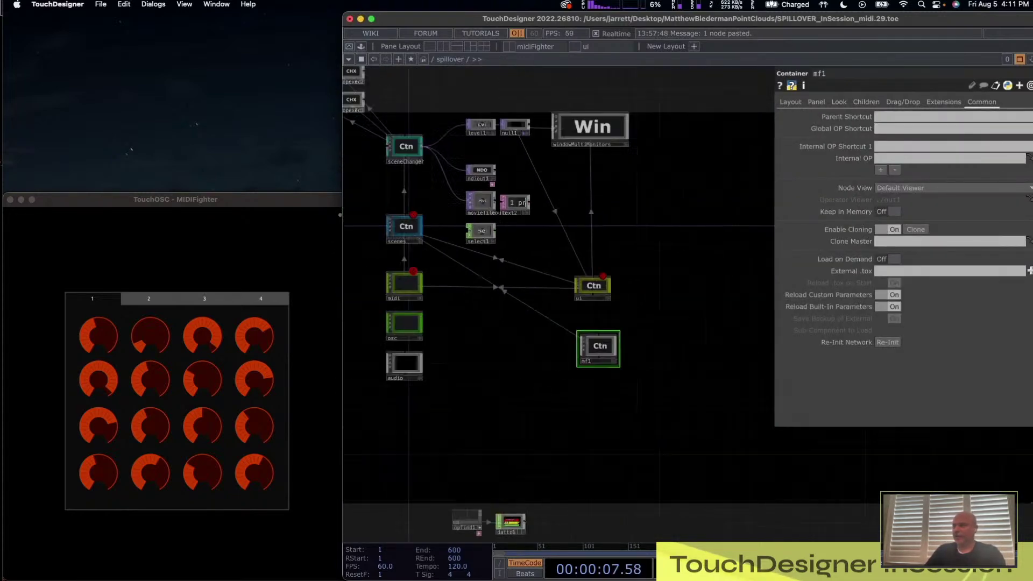
scroll(570, 267, up, 5)
drag(364, 156, 520, 230)
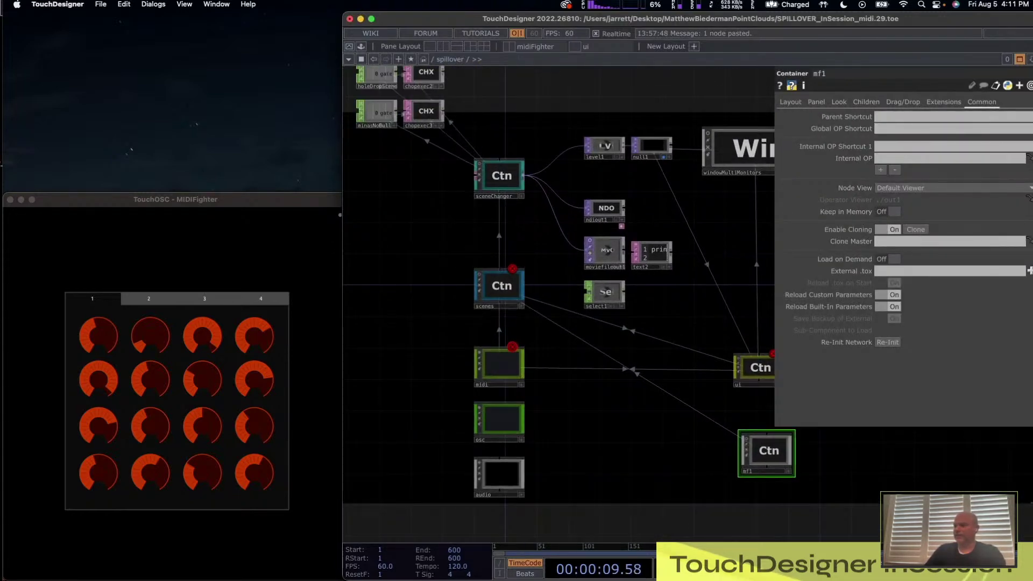
click(498, 293)
key(i)
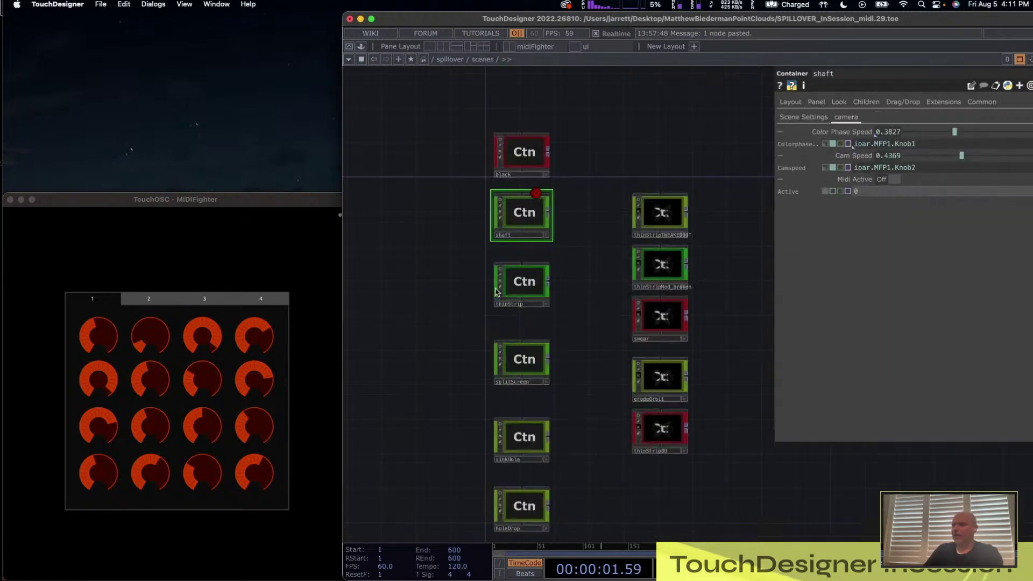
click(520, 215)
key(i)
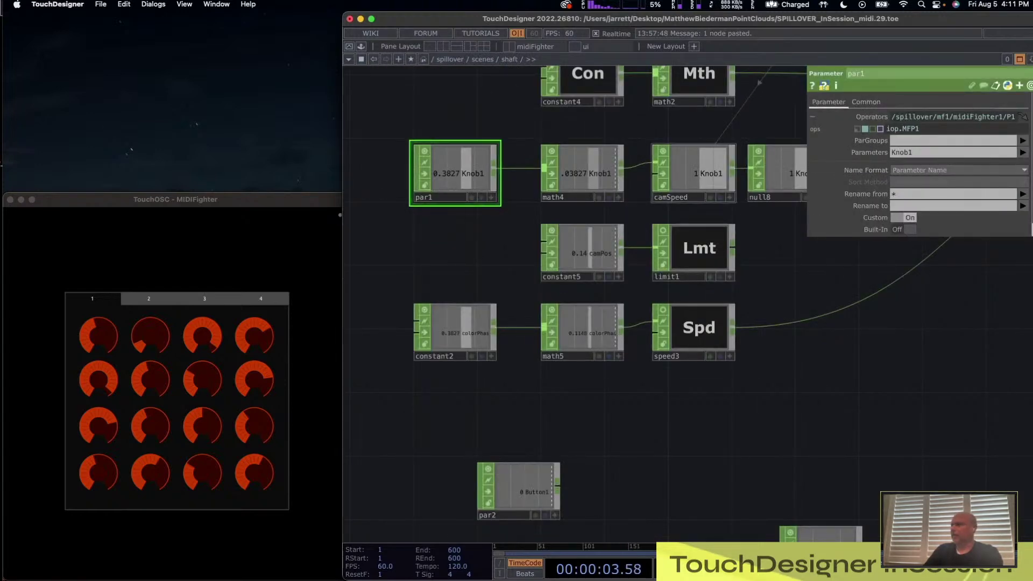
- Add the Phase Level parameter, Knob4, to par1's Parameters from the list of available parameters
click(1023, 152)
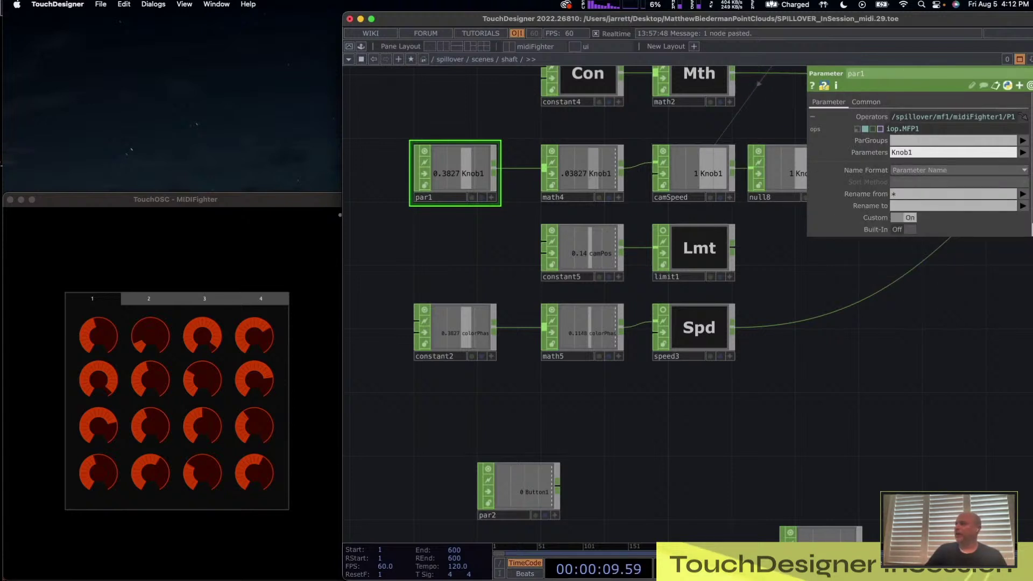
click(1023, 153)
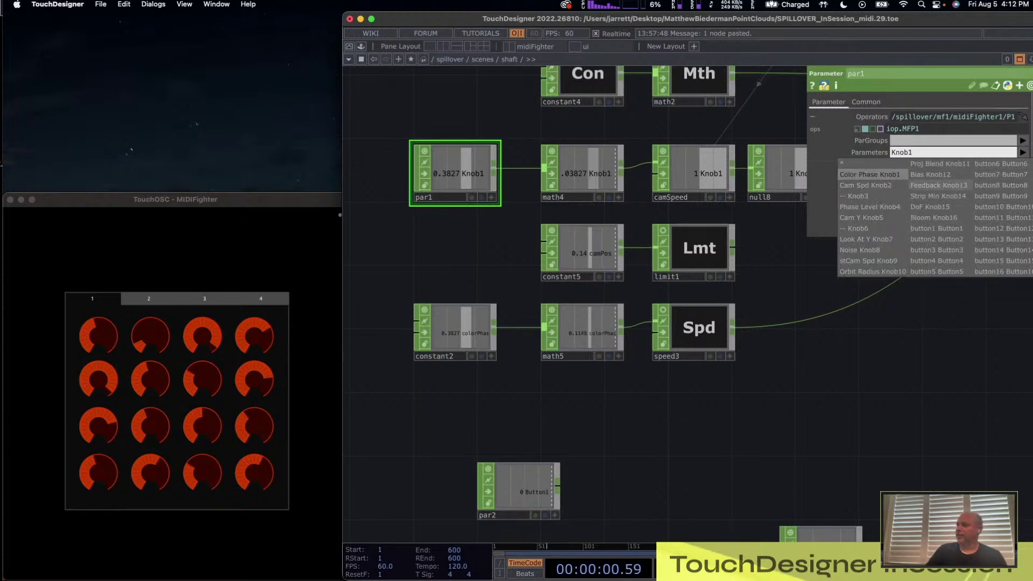
click(877, 207)
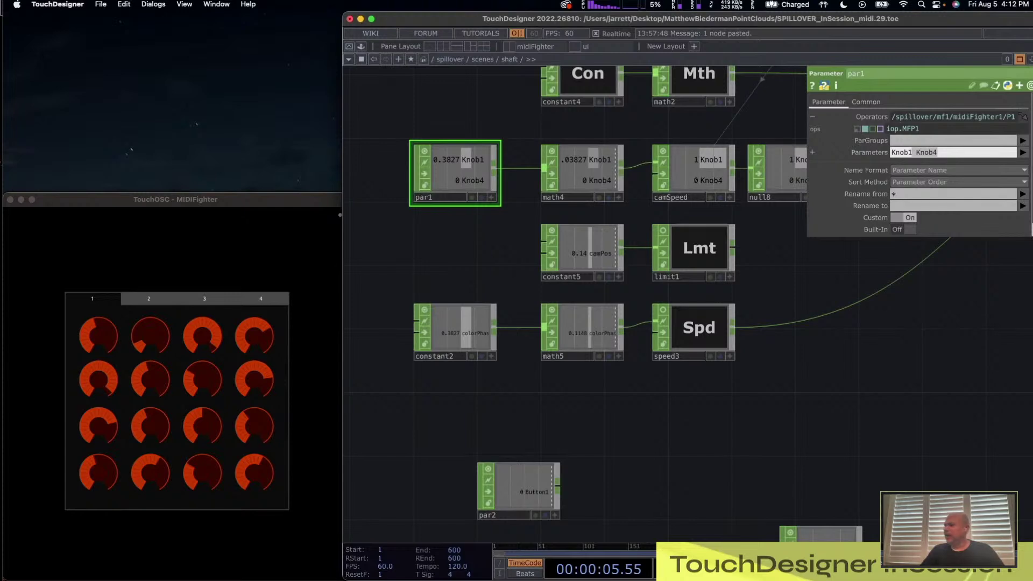
- Remove Knob4 from par1's Parameters, leaving only Knob1, and look over the whole shaft network
key(BackSpace)
key(Return)
drag(844, 394, 822, 412)
scroll(823, 412, down, 3)
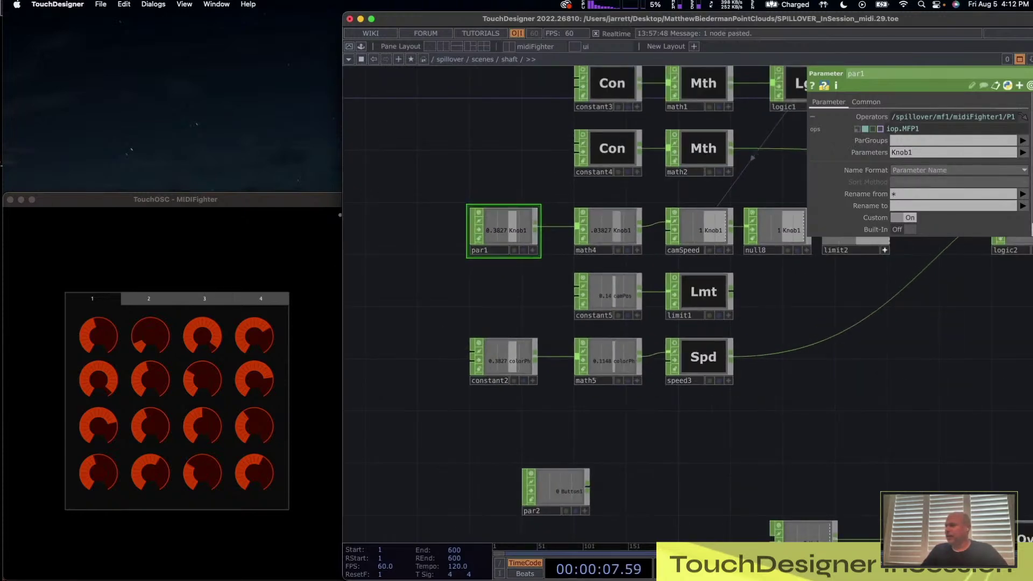
scroll(831, 402, down, 6)
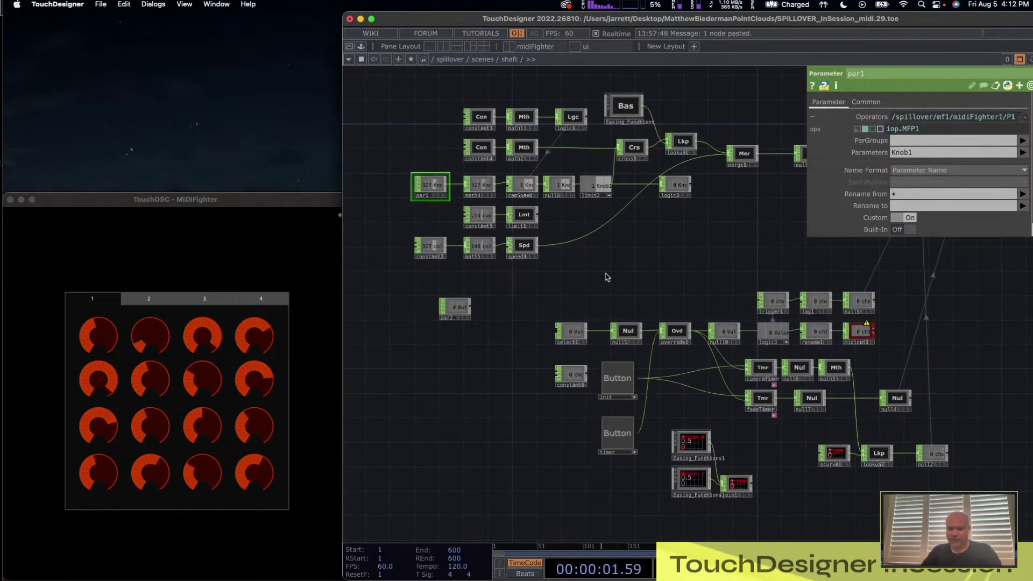
- Open the spillover container's Common parameters in a floating window and place it clear of par1 in the shaft network
key(u)
key(i)
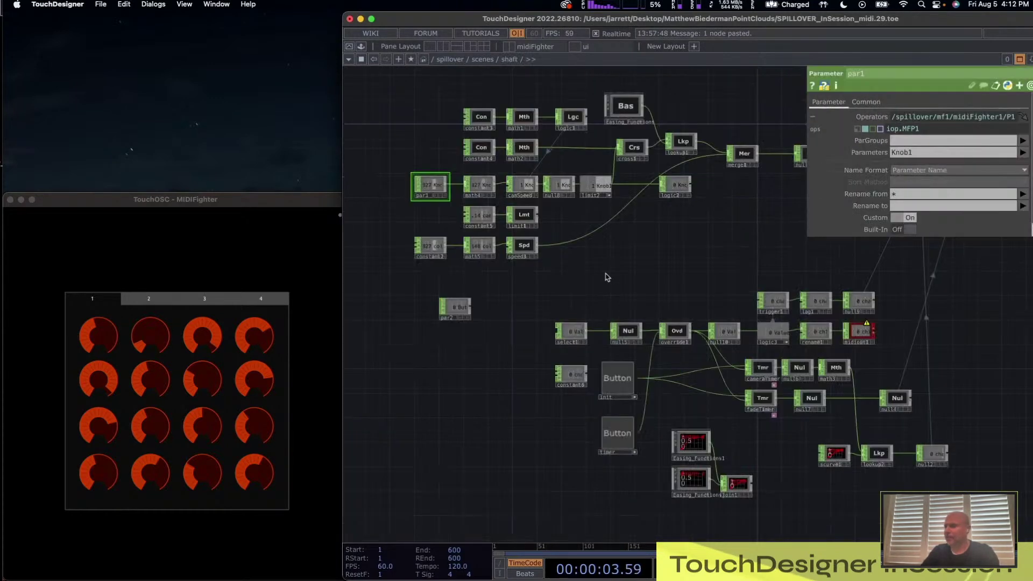
scroll(607, 277, up, 2)
scroll(410, 183, up, 6)
right_drag(498, 310, 503, 244)
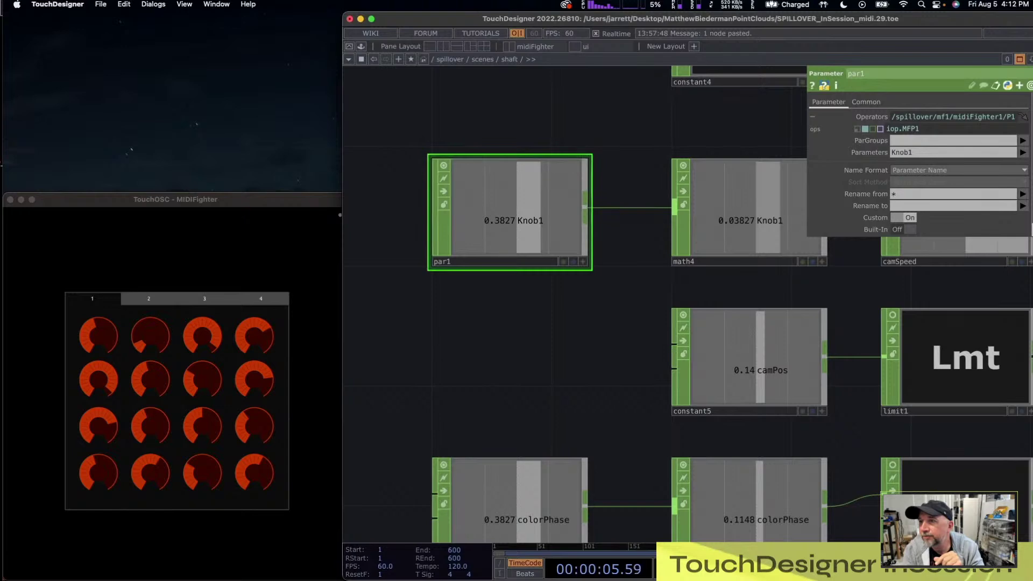
drag(494, 374, 610, 345)
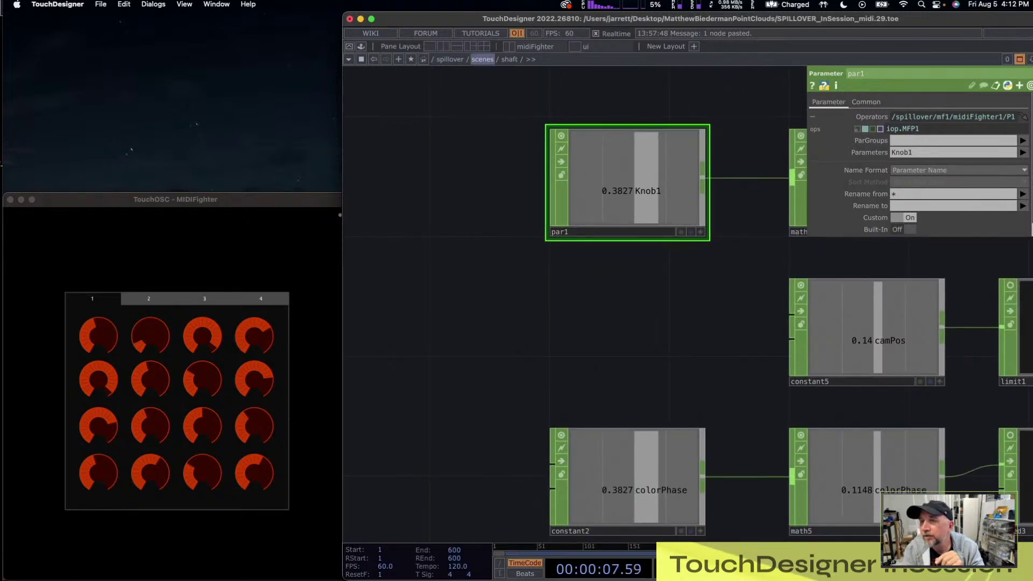
right_click(457, 59)
click(483, 17)
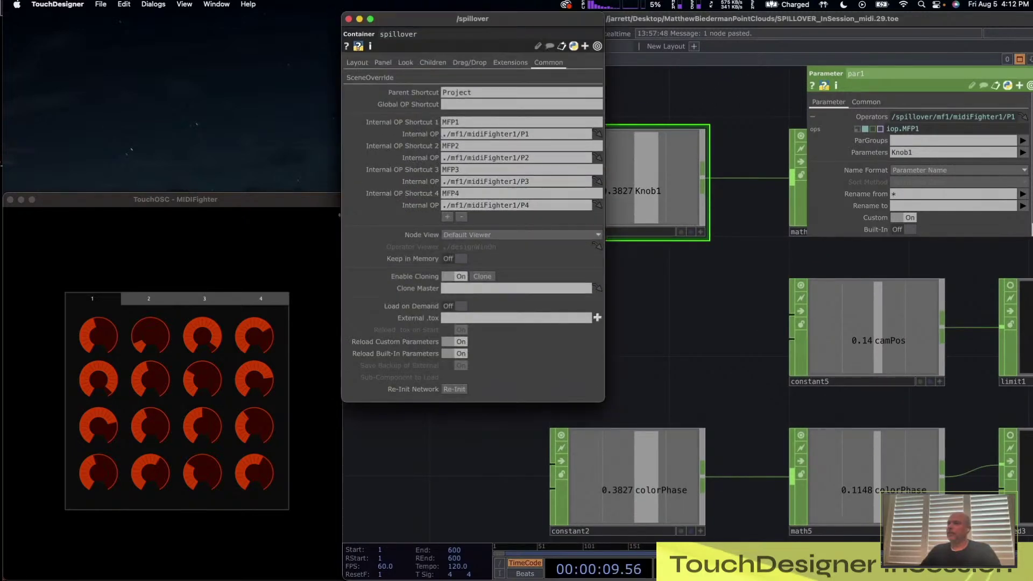
drag(474, 18, 263, 42)
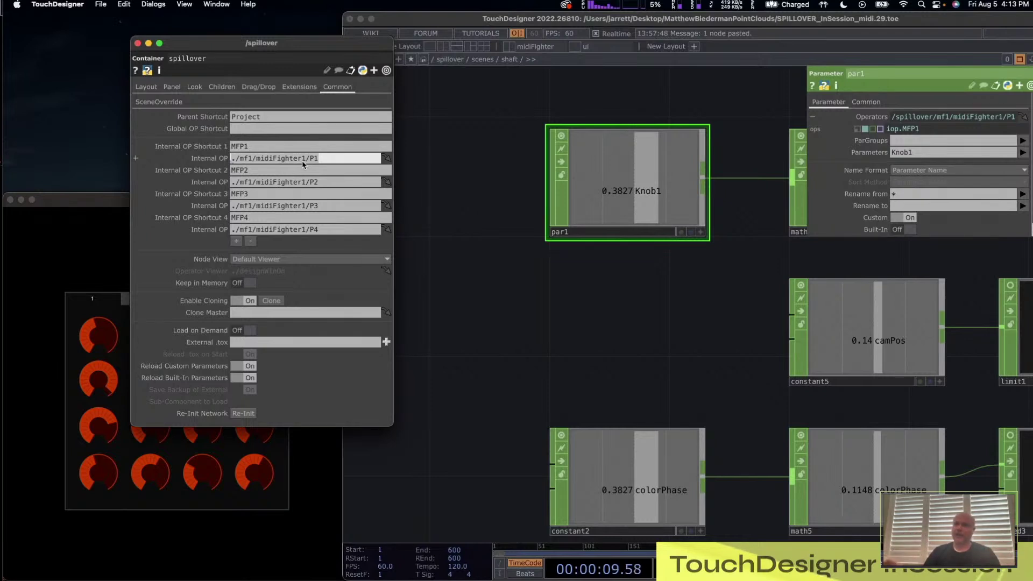
- Compare spillover's Internal OP Shortcut MFP1 with the iop.MFP1 expression in par1's Operators parameter
scroll(672, 269, down, 2)
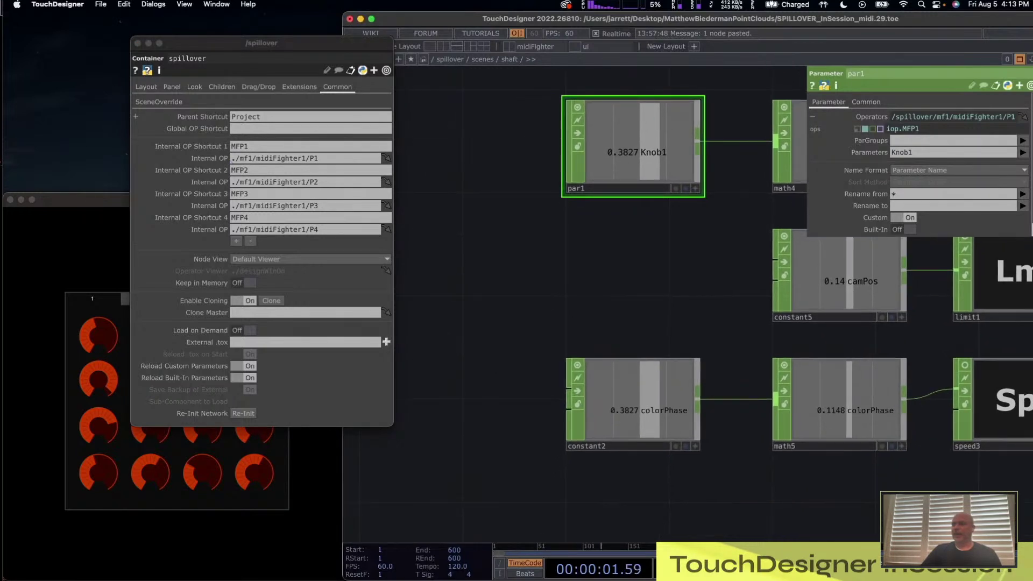
click(247, 147)
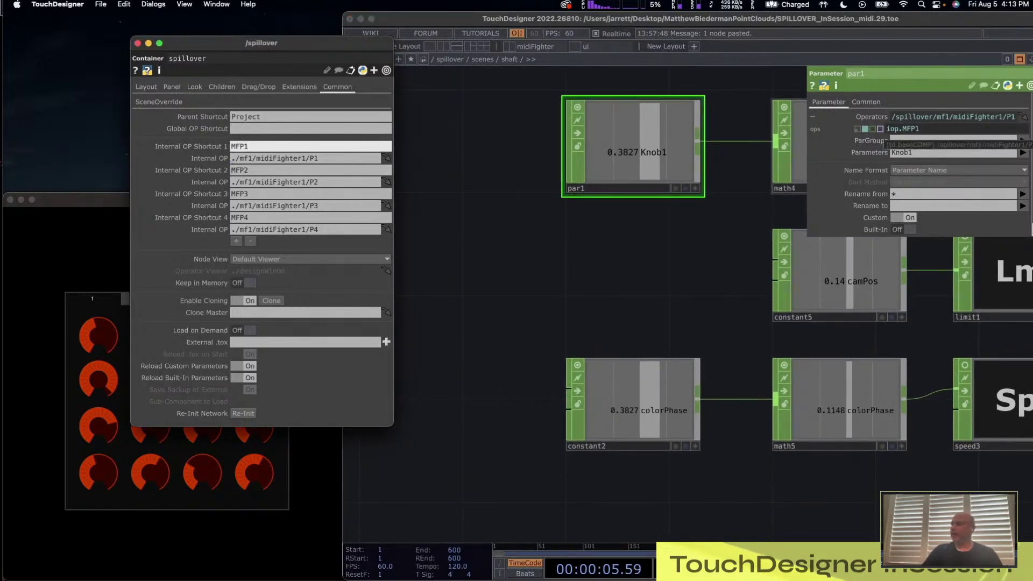
double_click(893, 129)
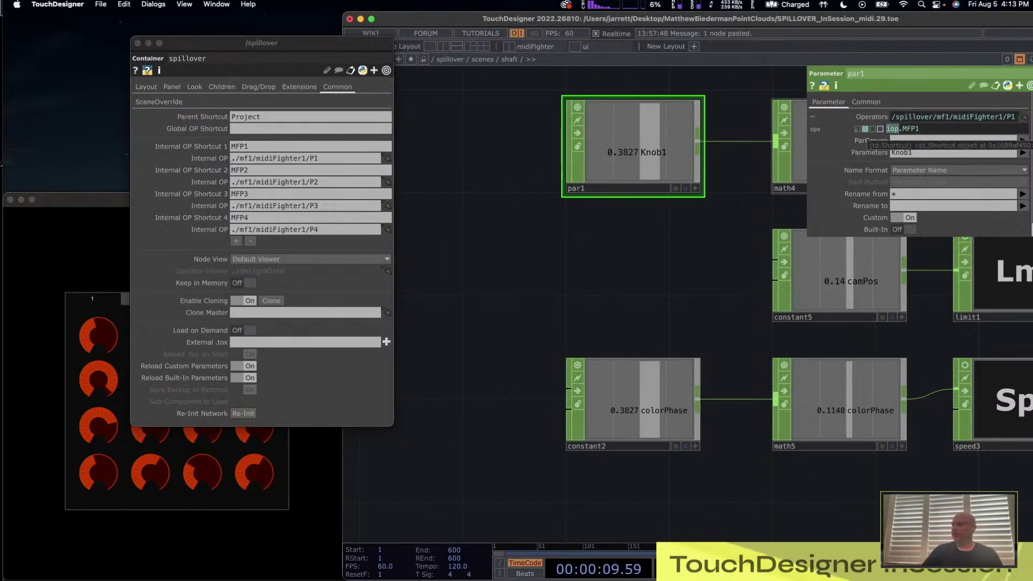
drag(902, 128, 925, 132)
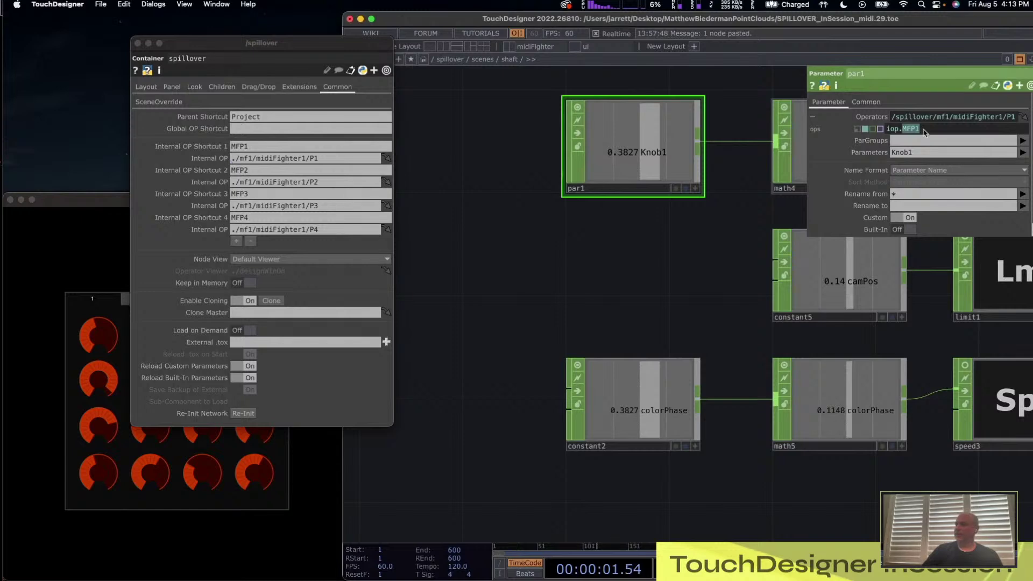
- Add a Constant CHOP to the shaft network in the empty area near par1 and constant2
key(Tab)
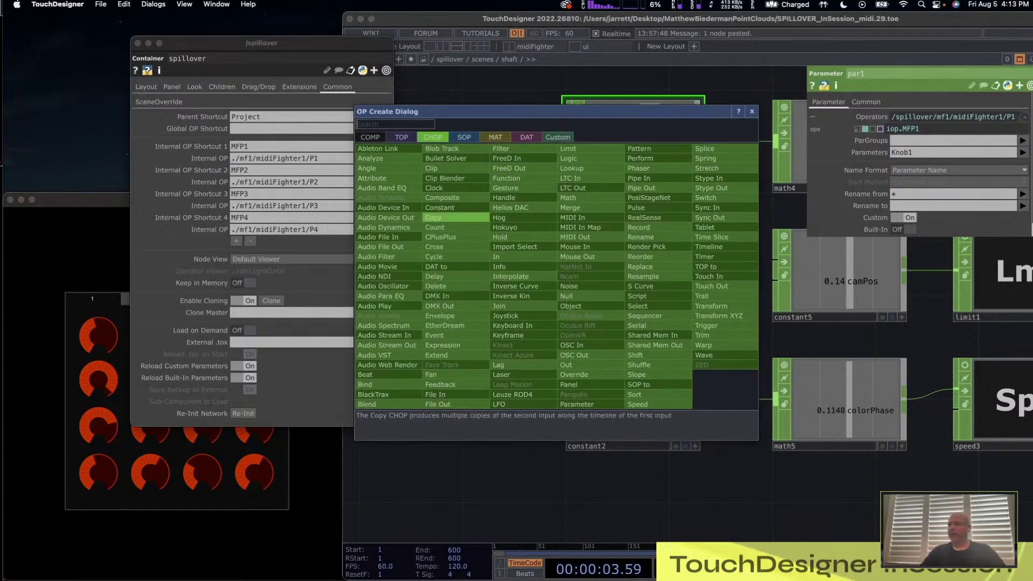
text(c)
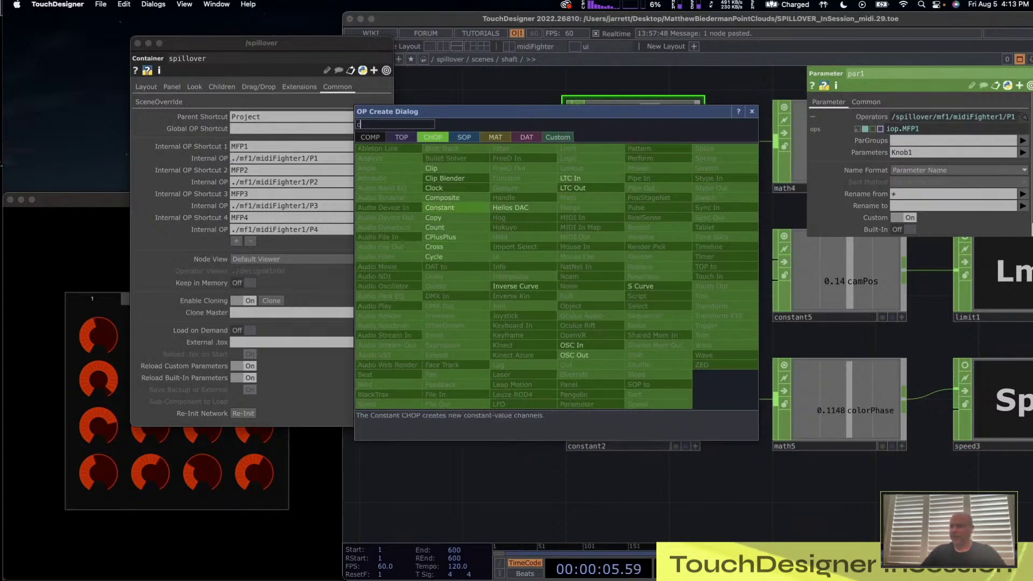
click(443, 208)
click(530, 302)
drag(511, 376, 741, 403)
drag(754, 333, 602, 331)
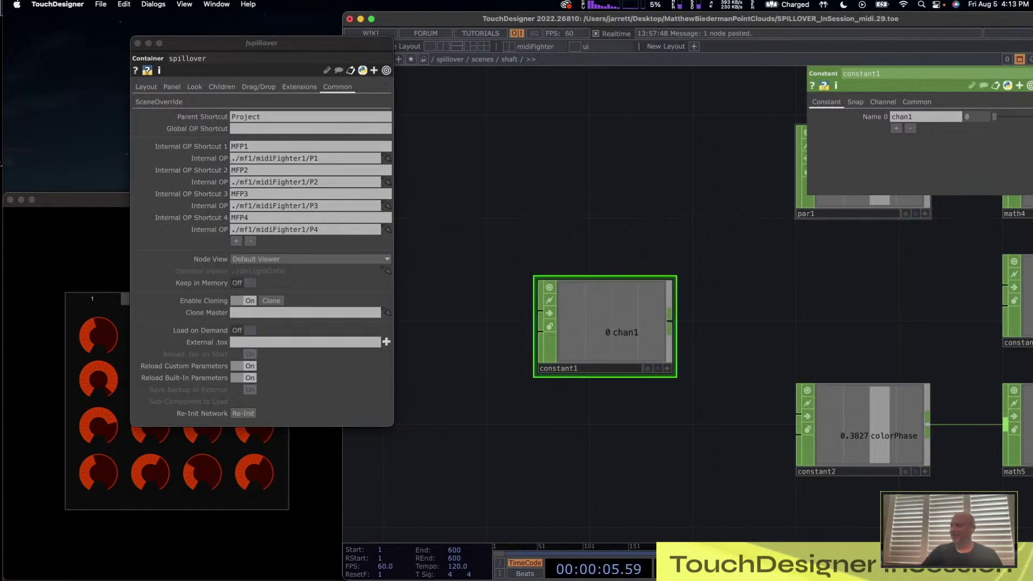
- Set the value of constant1's channel chan1 to the expression ipar.MFP1.Knob1
click(449, 116)
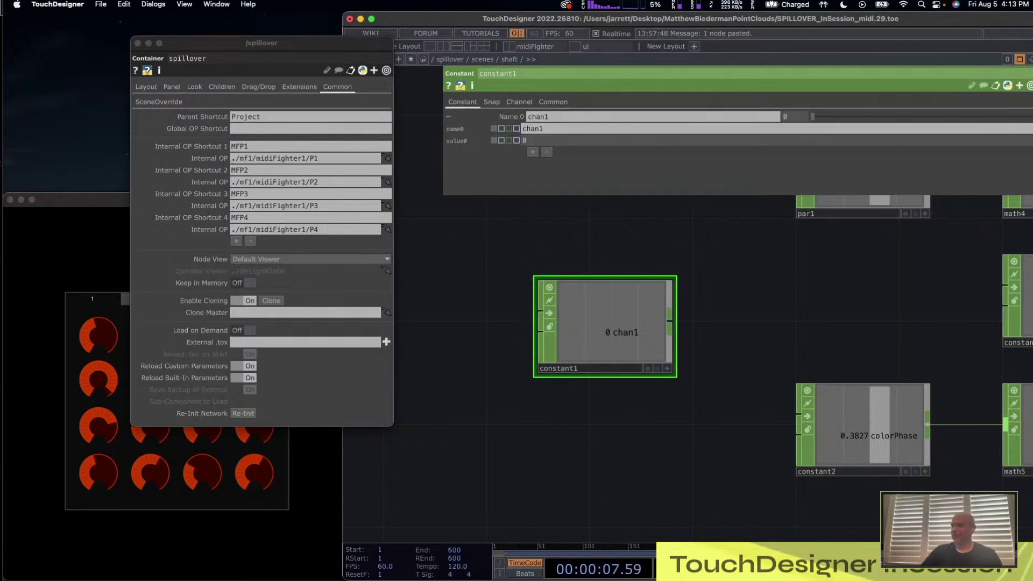
text(ipar)
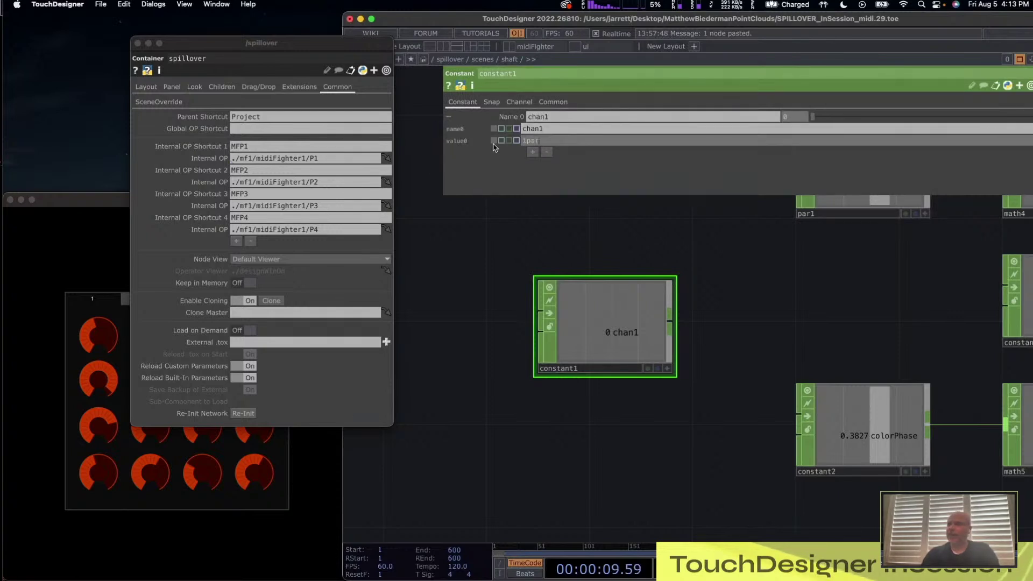
text(.)
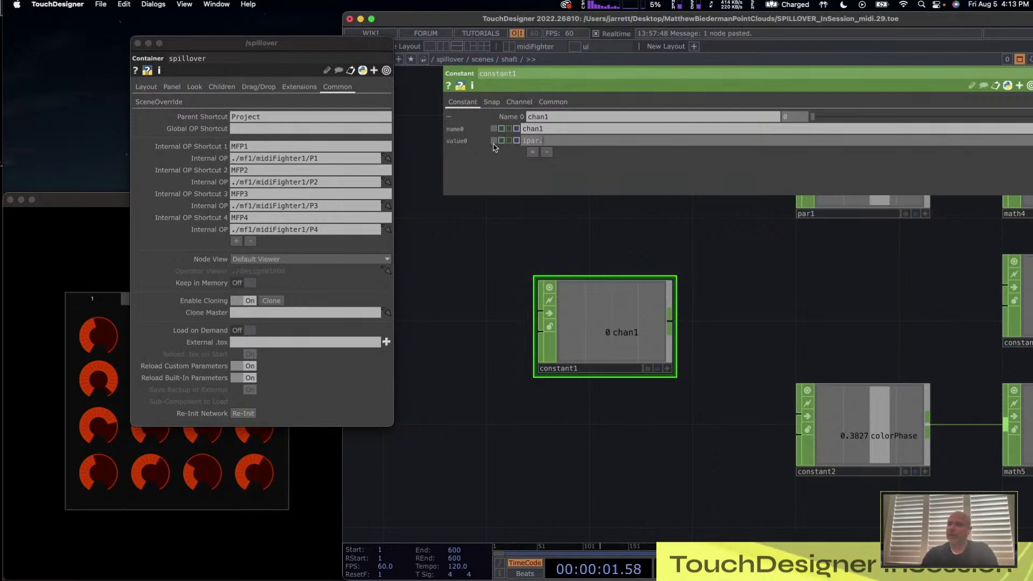
text(MF)
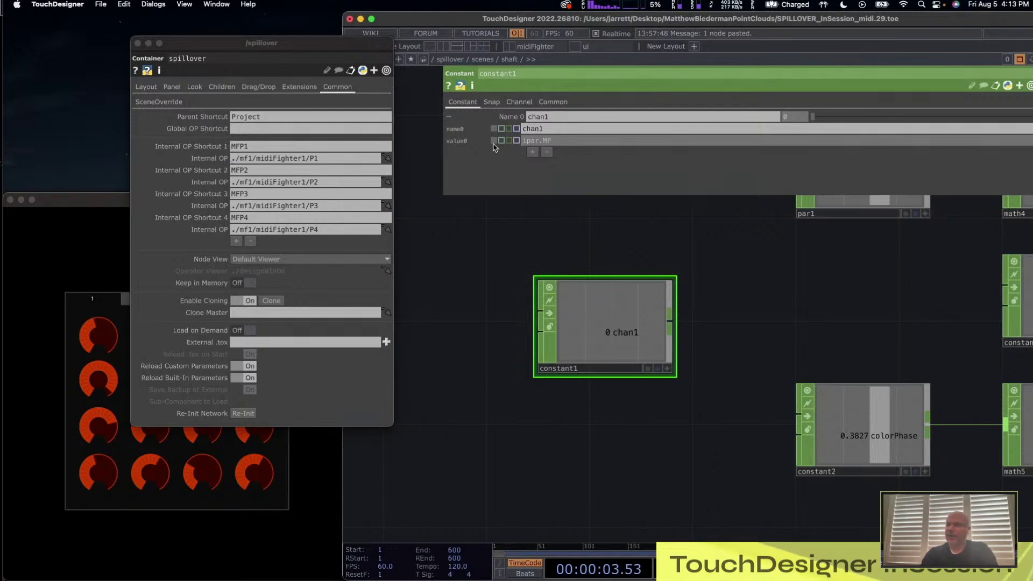
text(P1)
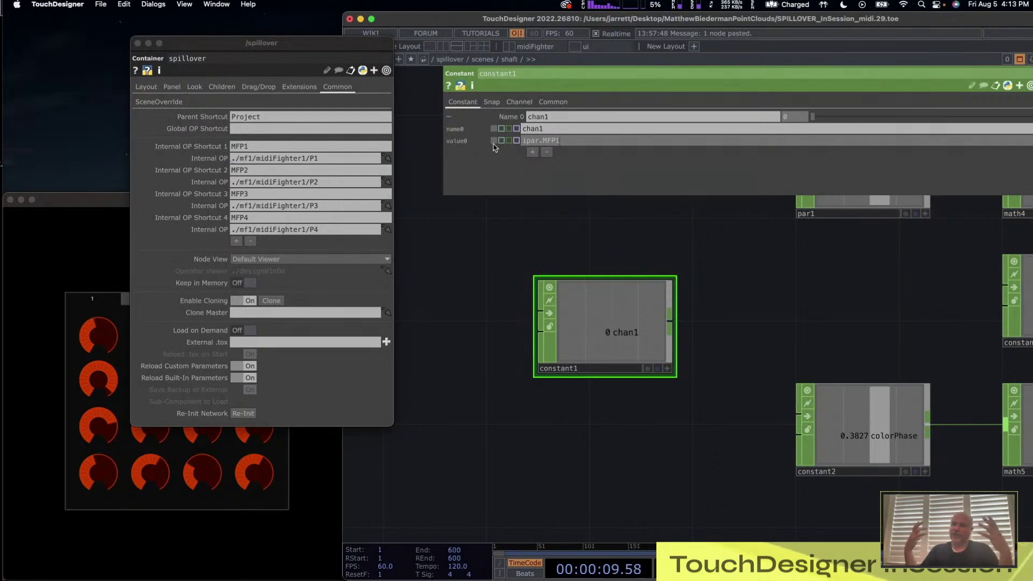
text(.)
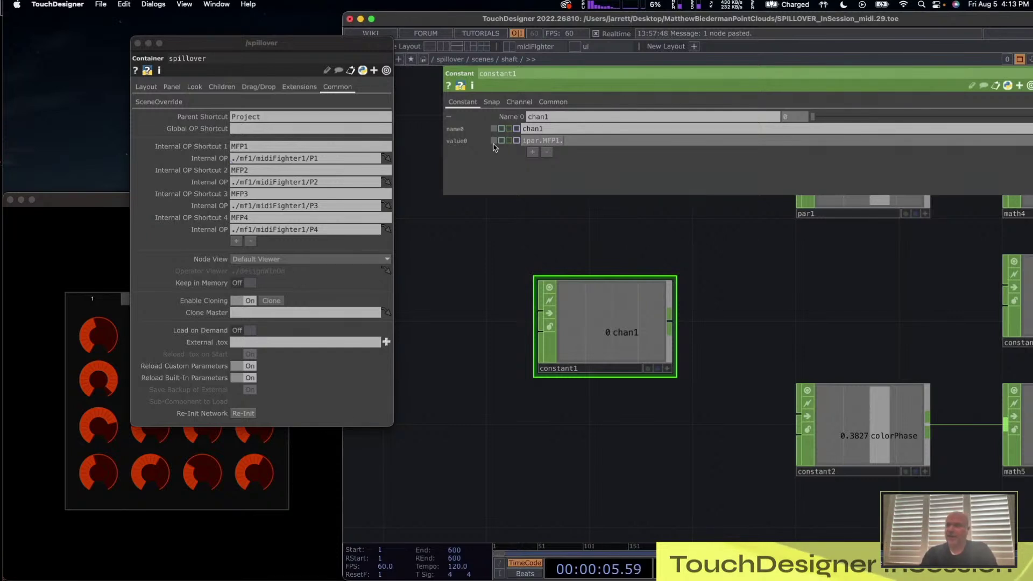
text(Knob1)
key(Return)
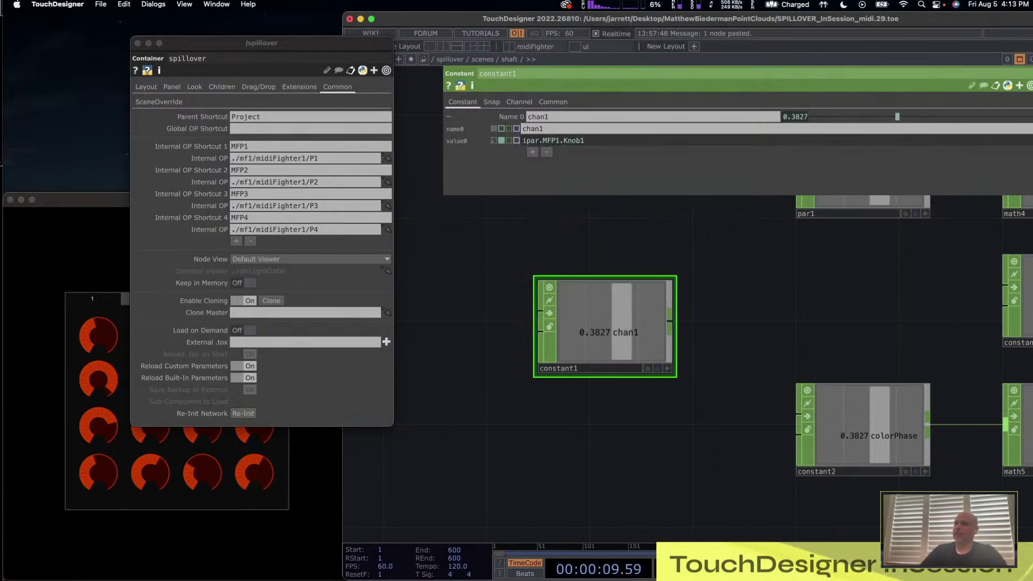
- Examine the ipar.MFP1 part of constant1's value expression and what it refers to, leaving the expression as it is
click(556, 143)
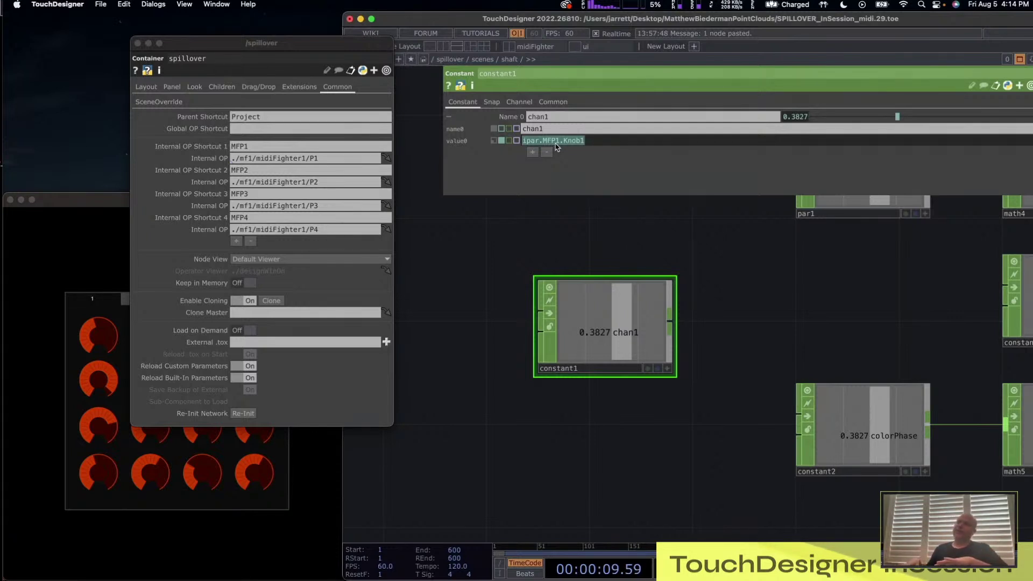
key(Return)
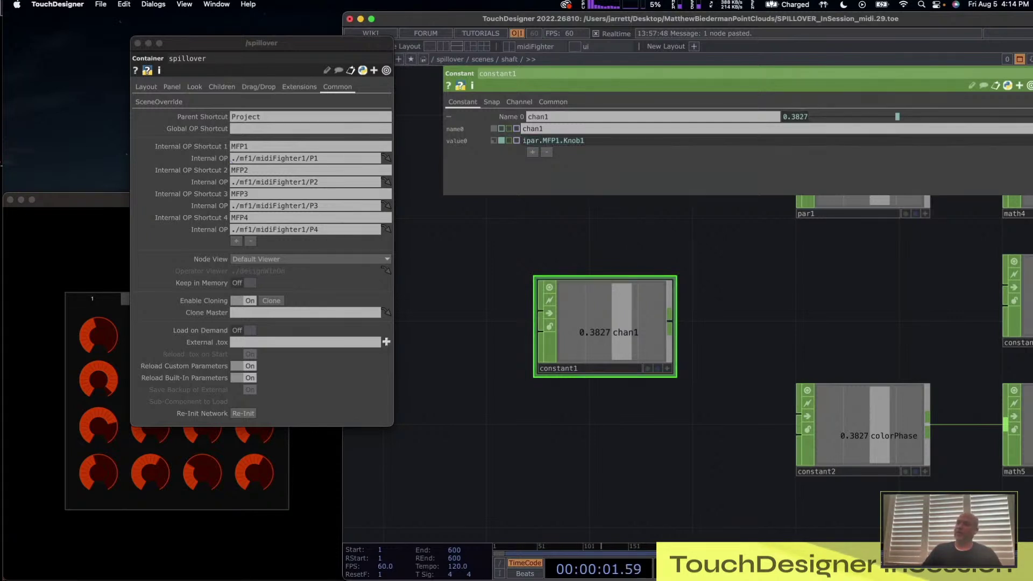
drag(561, 141, 522, 142)
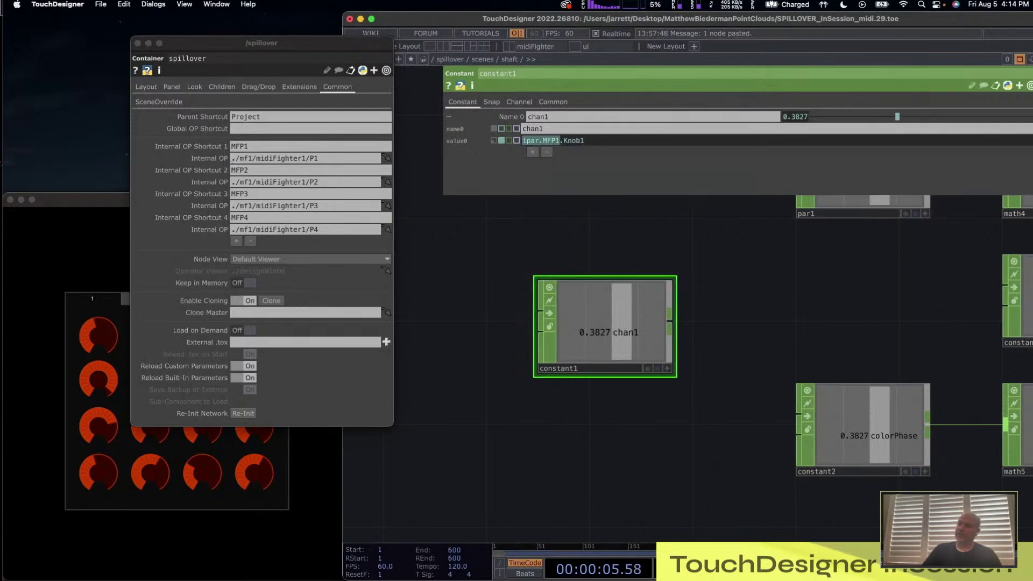
mouse_move(541, 143)
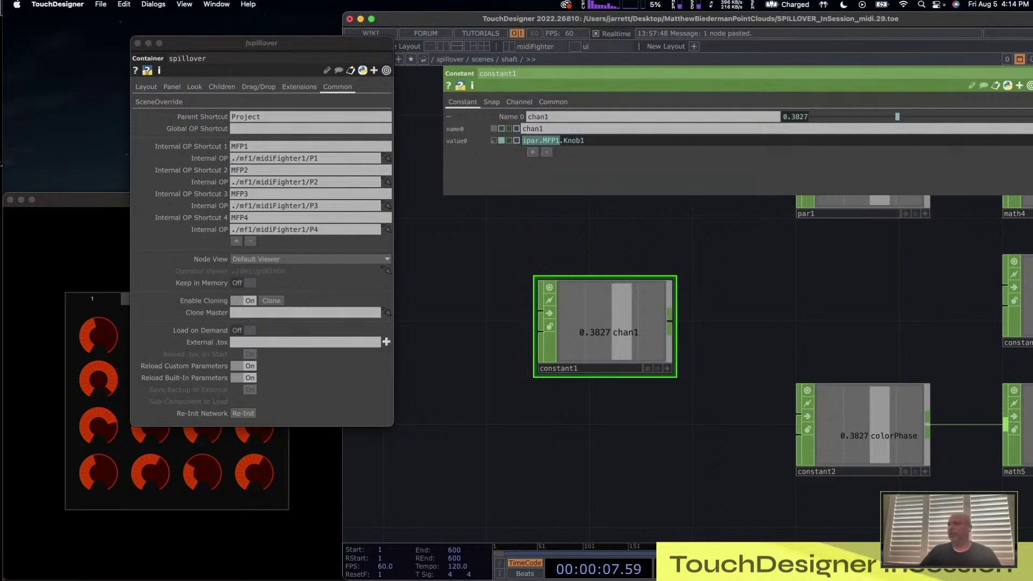
key(Return)
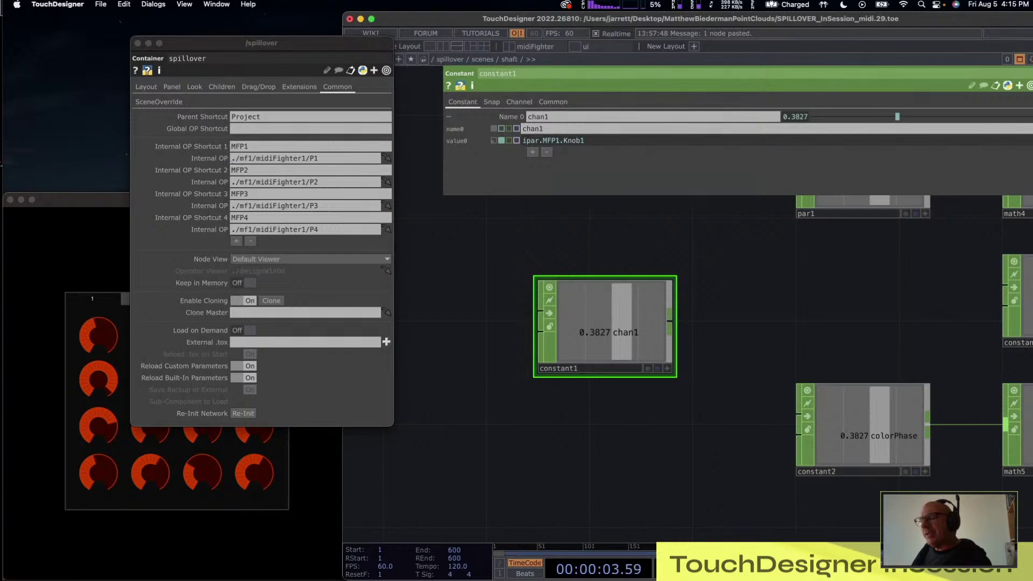
drag(560, 140, 523, 140)
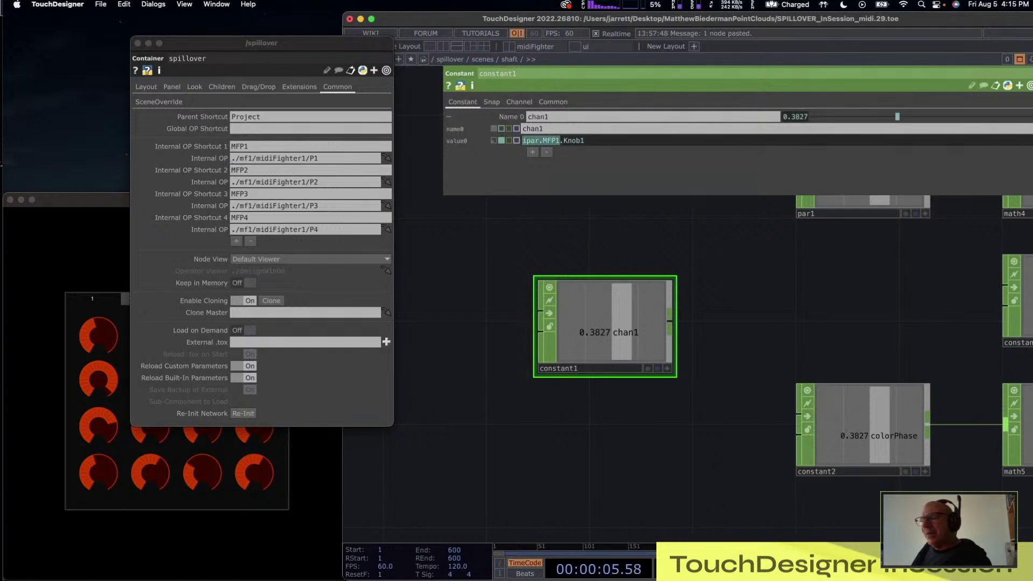
mouse_move(543, 143)
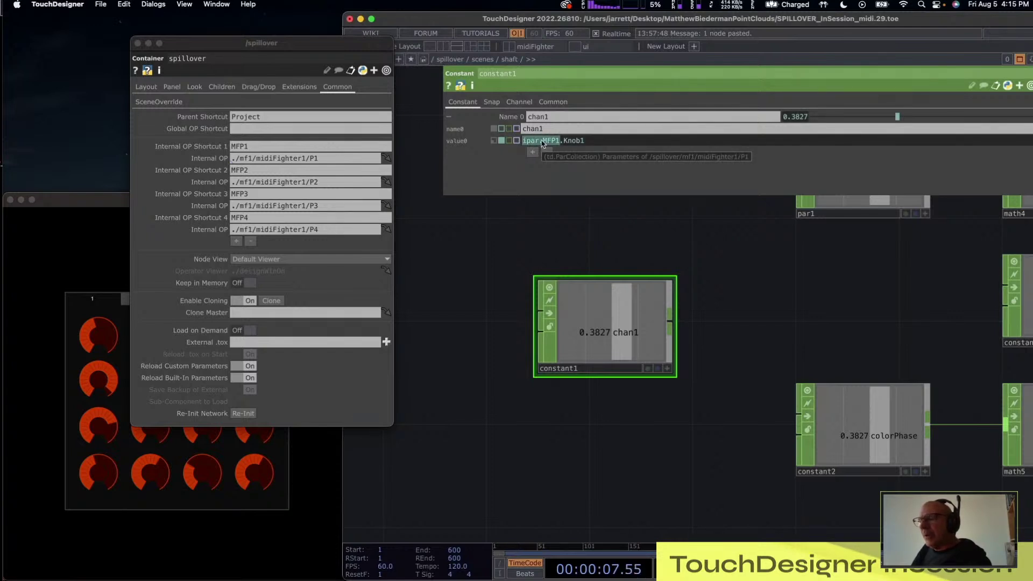
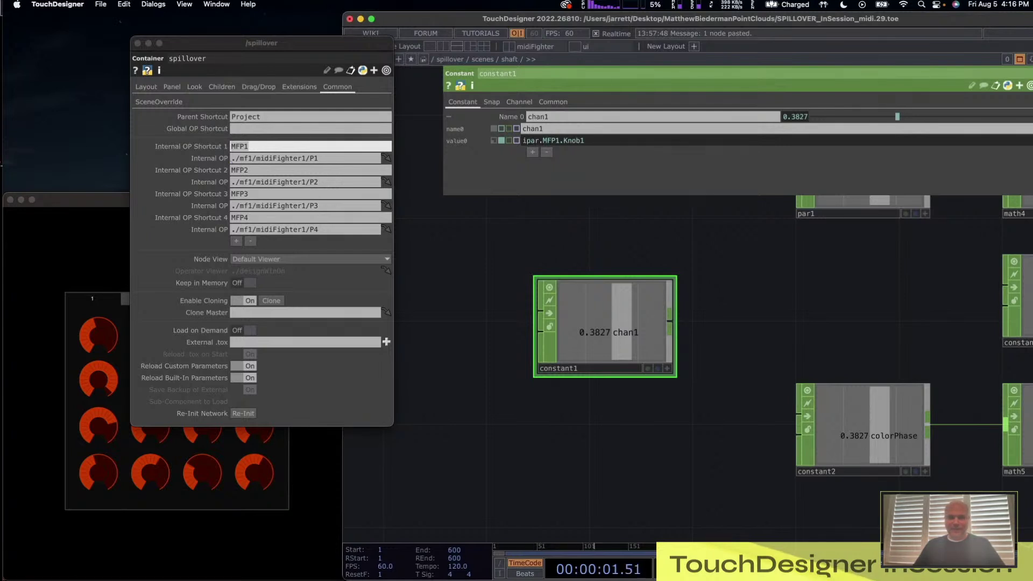
click(555, 140)
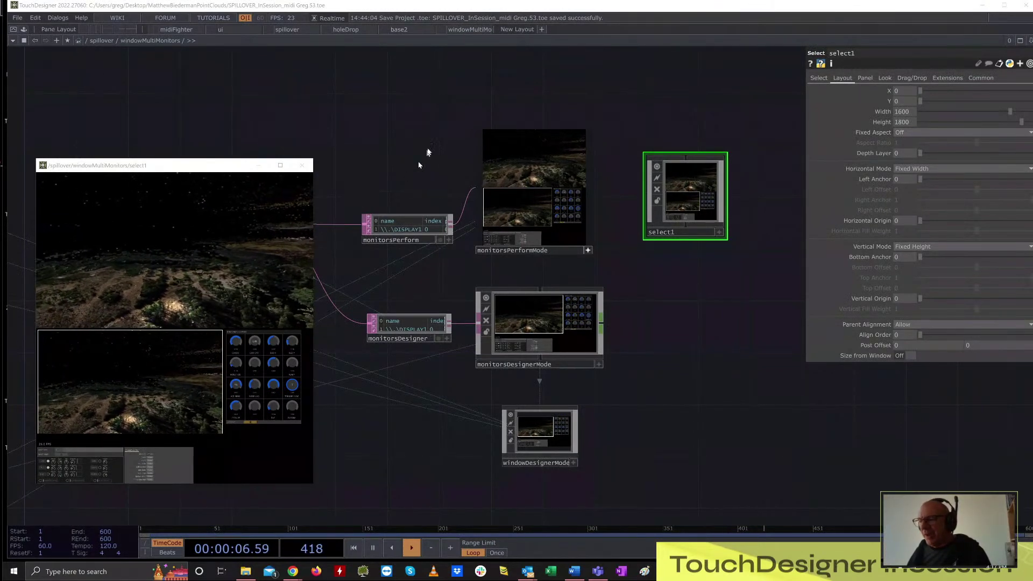
- From the windowMultiMonitors network, look at the midiFighter layout, switch to the holeDrop layout and look over the CHOP chains feeding base2
scroll(430, 147, up, 3)
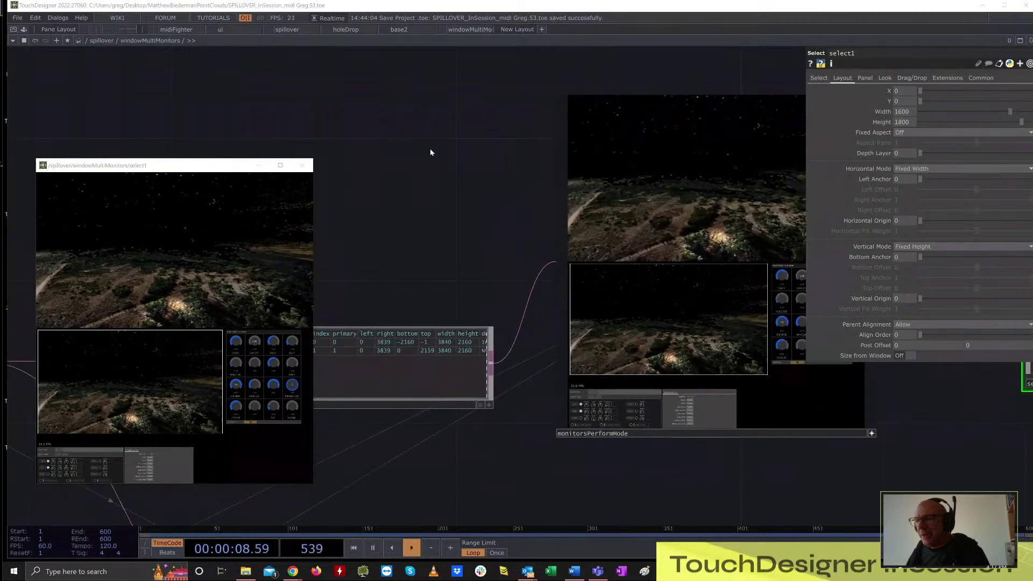
scroll(427, 150, down, 4)
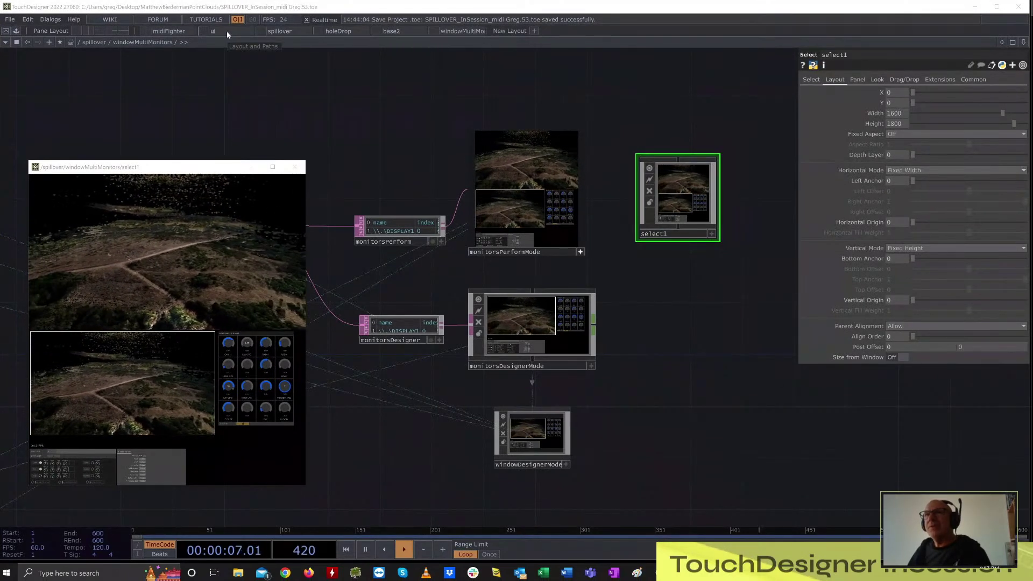
click(172, 31)
click(172, 32)
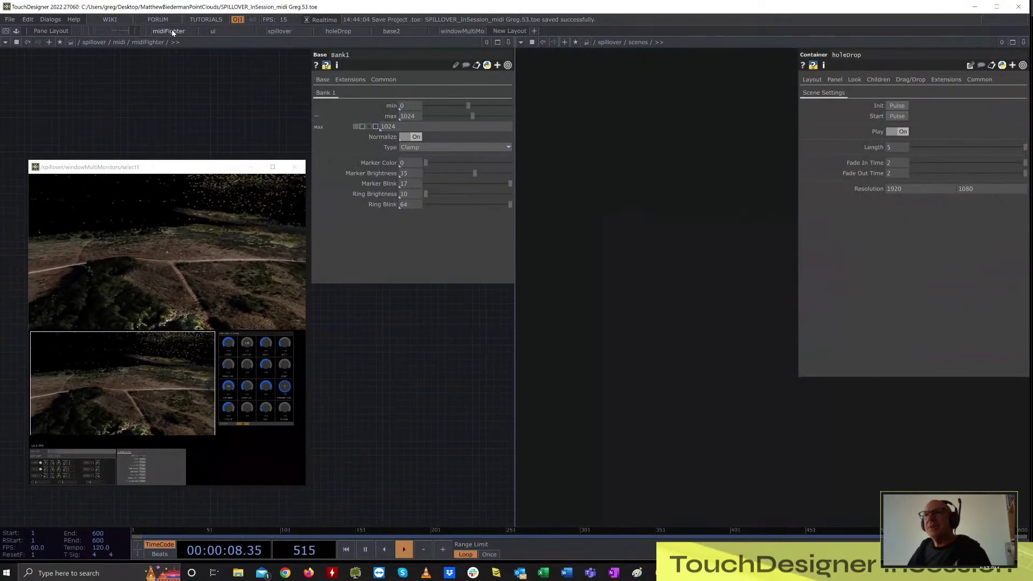
click(338, 31)
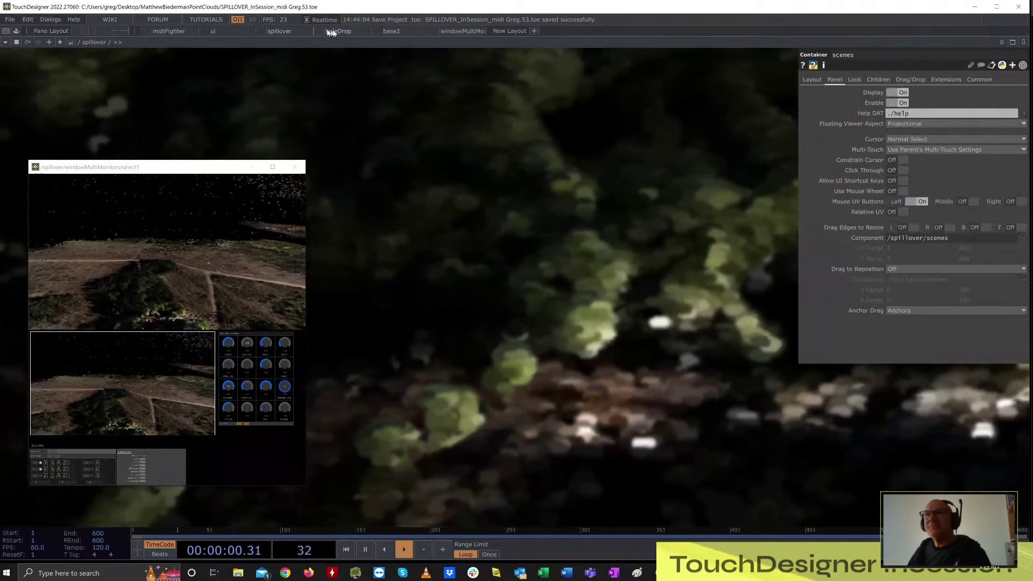
scroll(525, 231, down, 10)
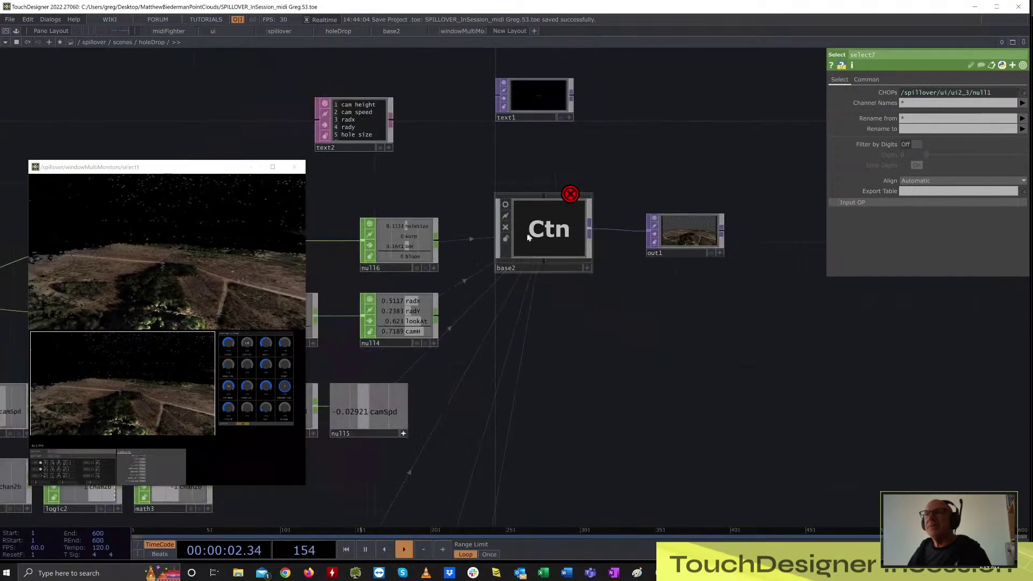
drag(517, 362, 840, 333)
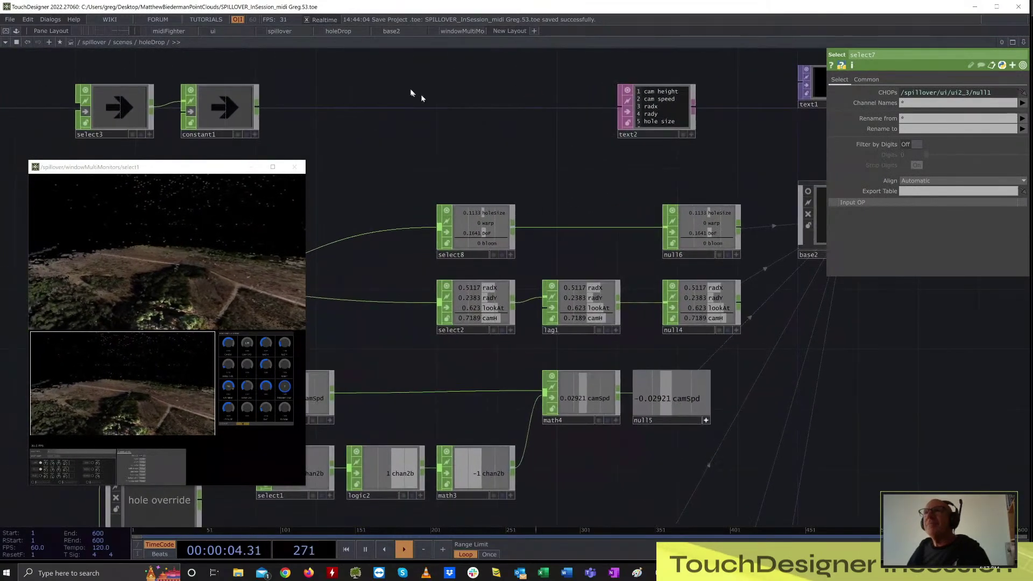
scroll(588, 200, down, 3)
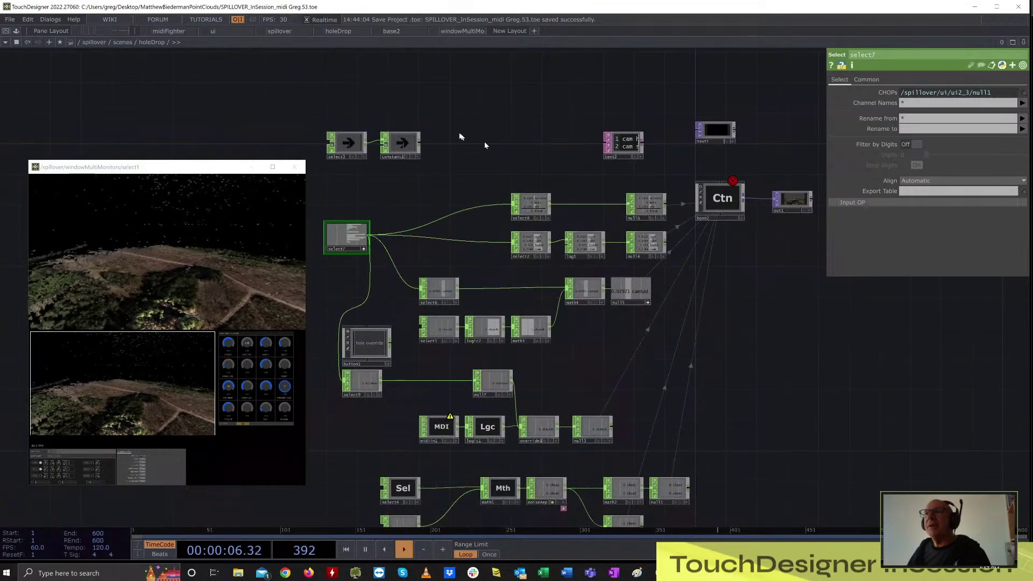
- Switch to the spillover layout, select the windowMultiMonitors component and examine its multi-monitor settings and the operators around it
click(280, 31)
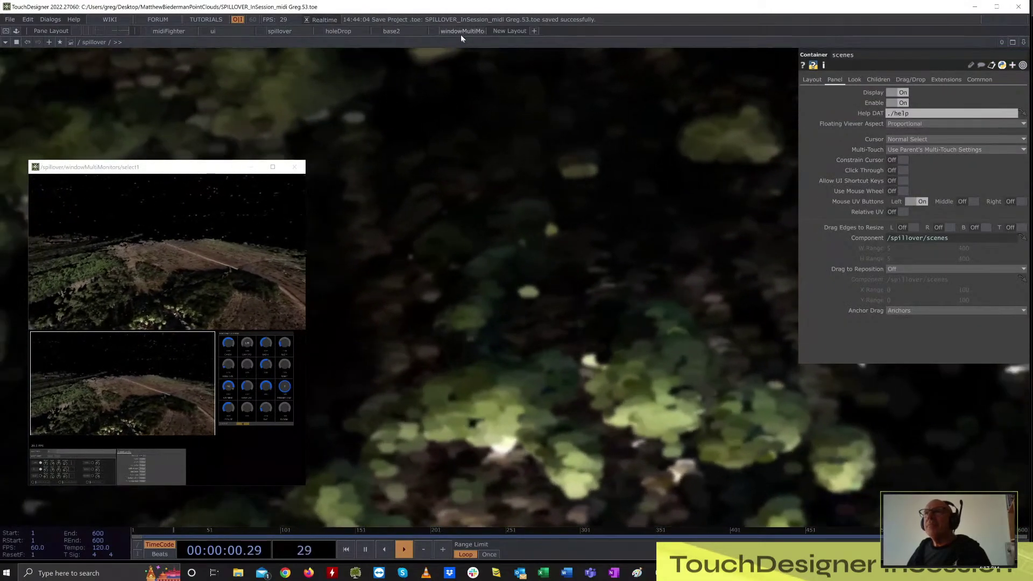
scroll(516, 242, down, 5)
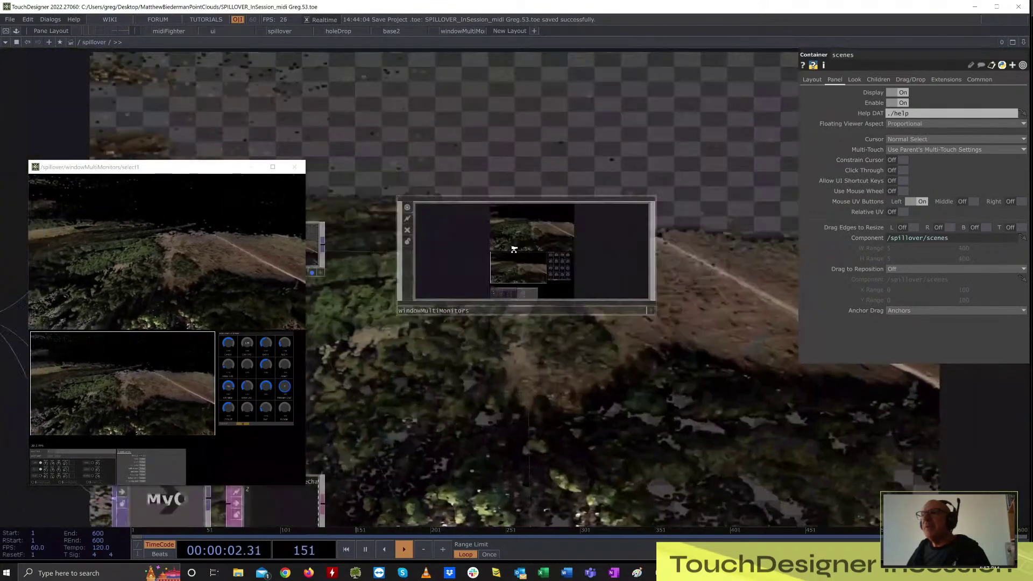
scroll(540, 246, up, 3)
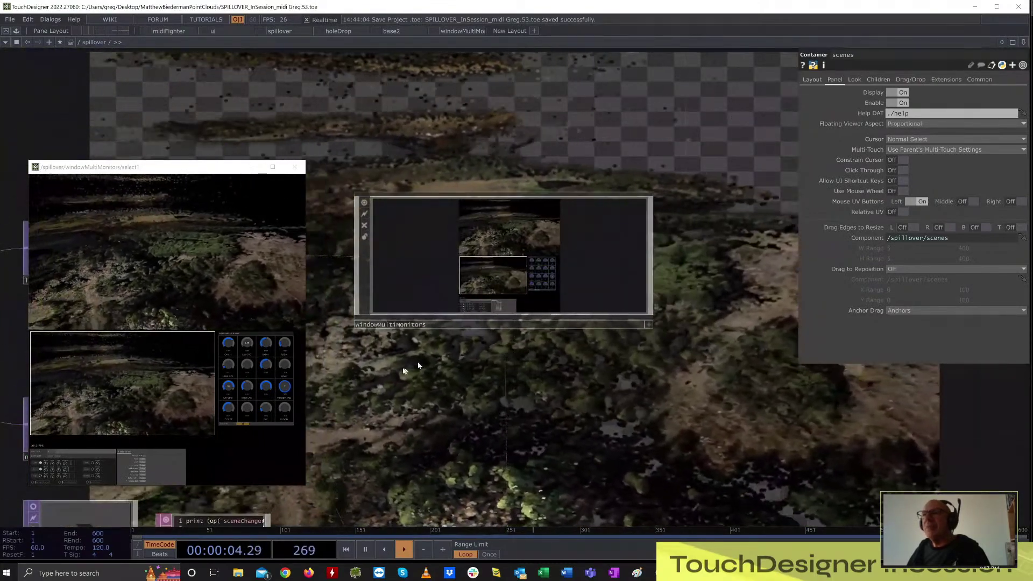
drag(389, 390, 497, 385)
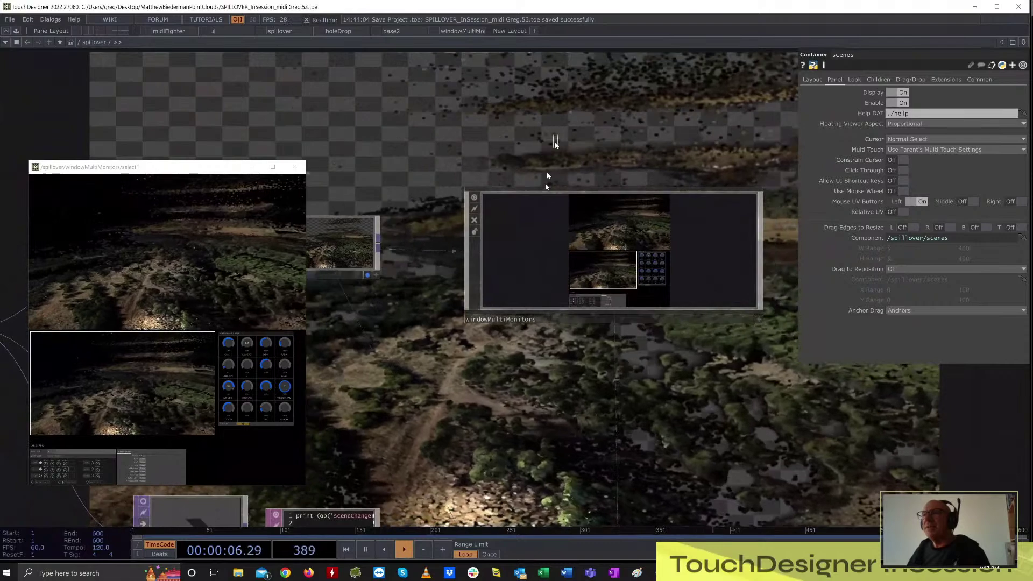
click(540, 279)
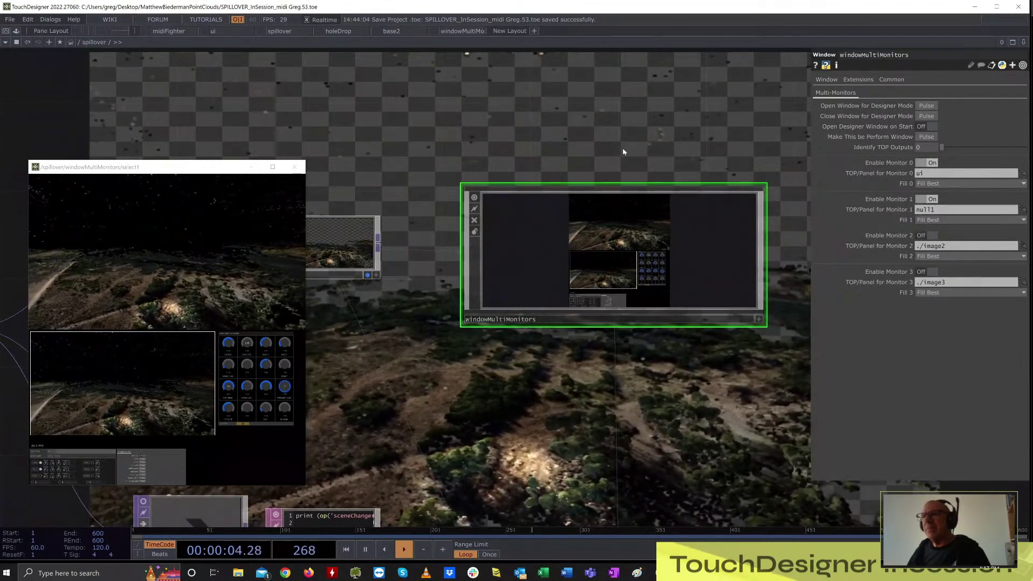
scroll(622, 147, down, 2)
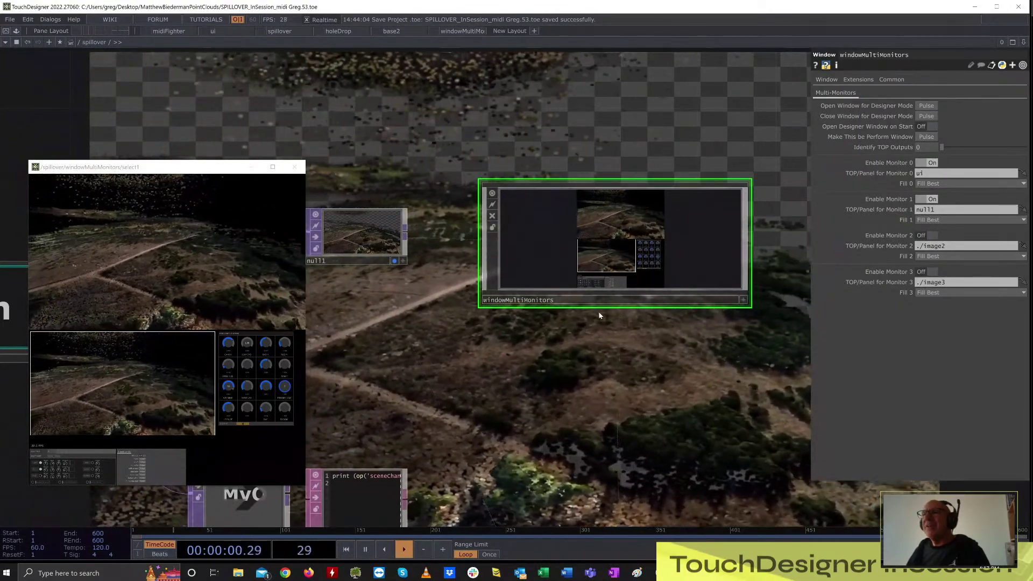
scroll(599, 317, down, 3)
drag(446, 221, 454, 179)
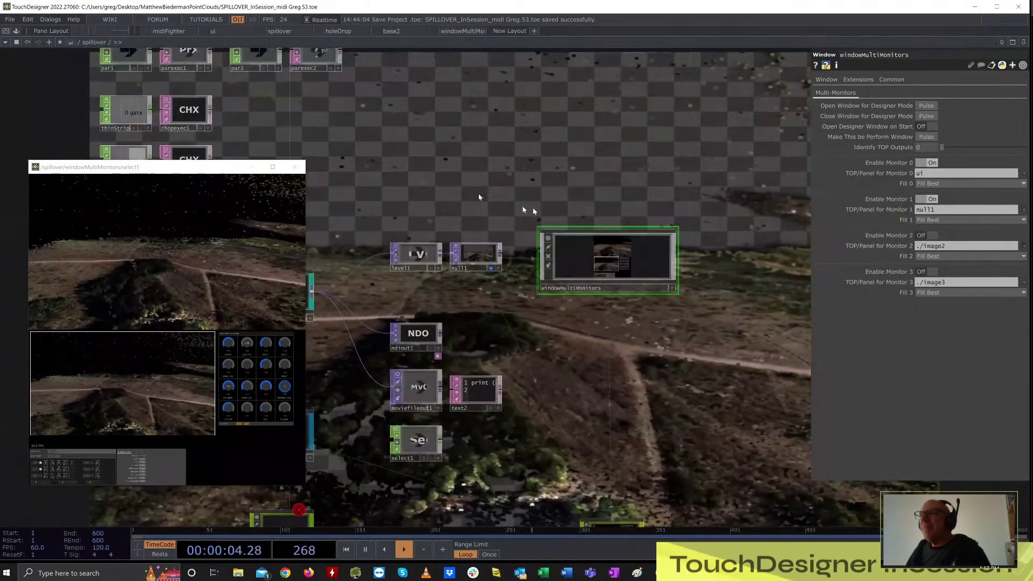
scroll(590, 245, up, 3)
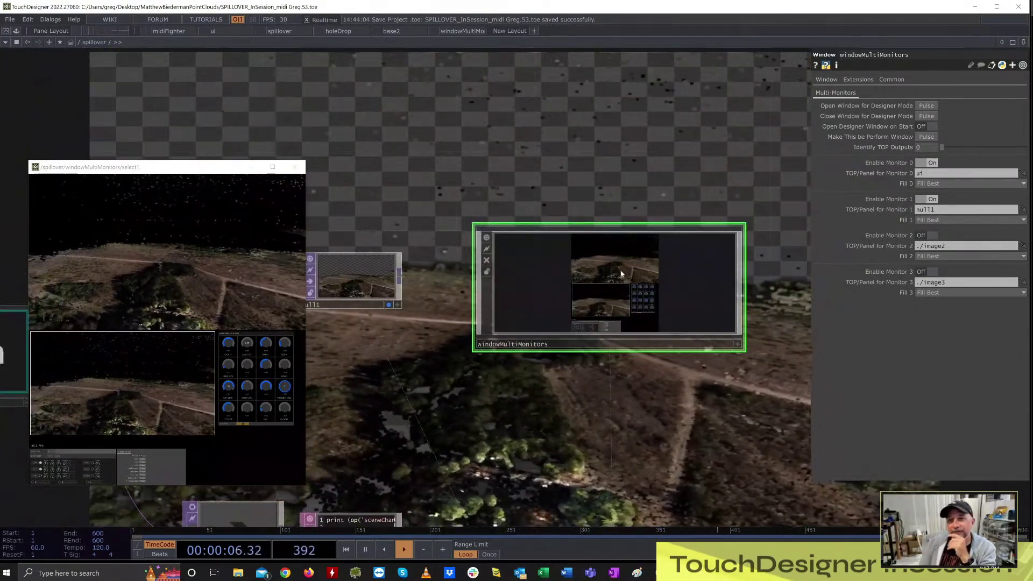
scroll(619, 272, up, 2)
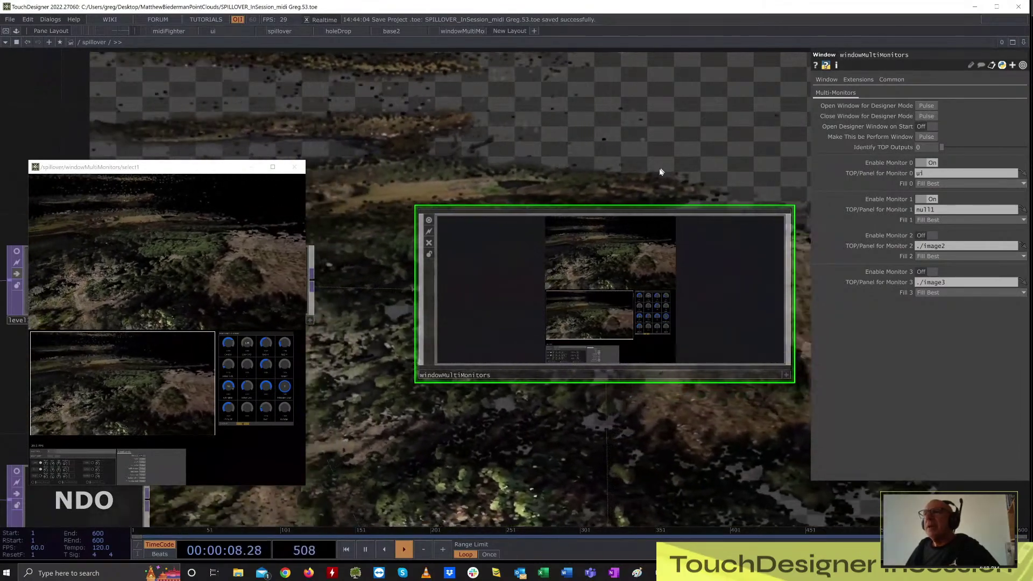
drag(660, 170, 615, 234)
scroll(657, 161, down, 5)
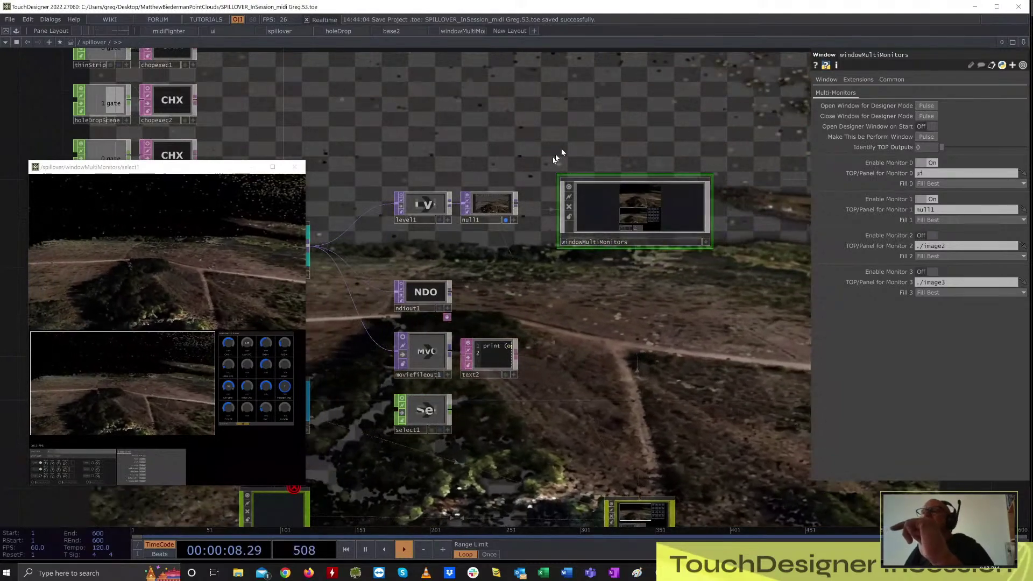
scroll(569, 143, down, 4)
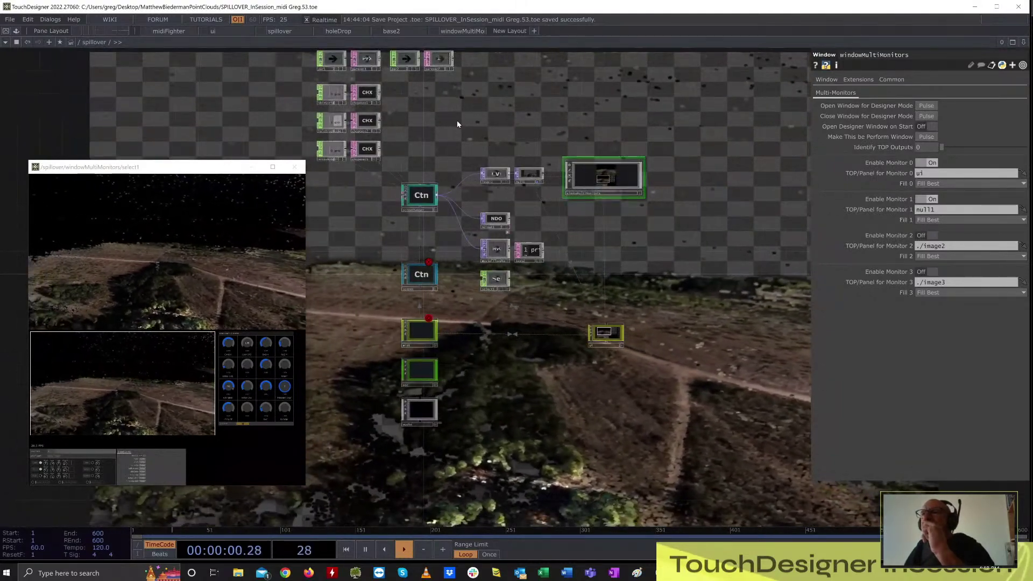
- Switch to the base2 layout, move the floating output window off the network's start and look closely at pointfilein1 in the hilltopOnly_modified2.pts group
click(391, 31)
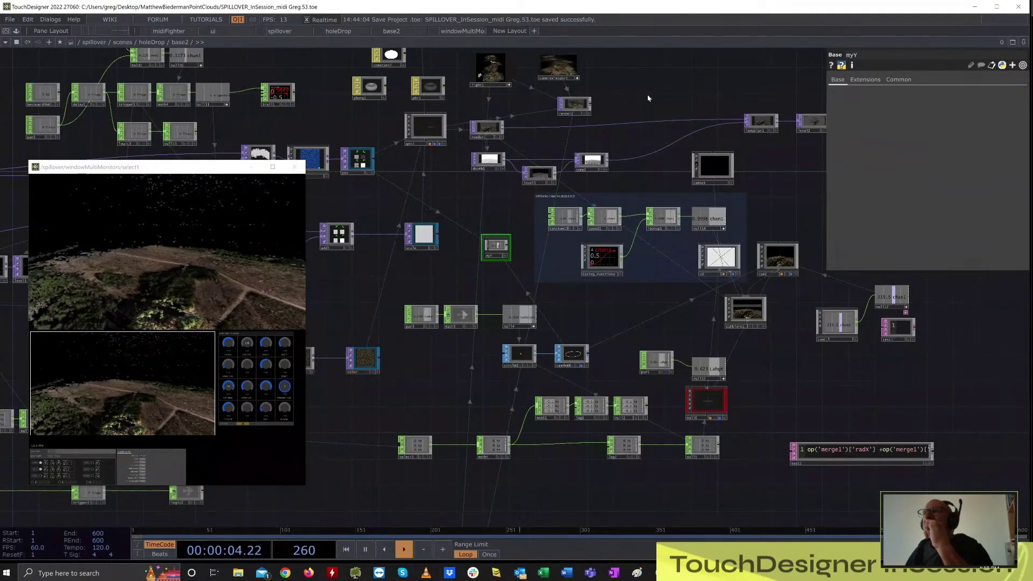
scroll(470, 233, up, 2)
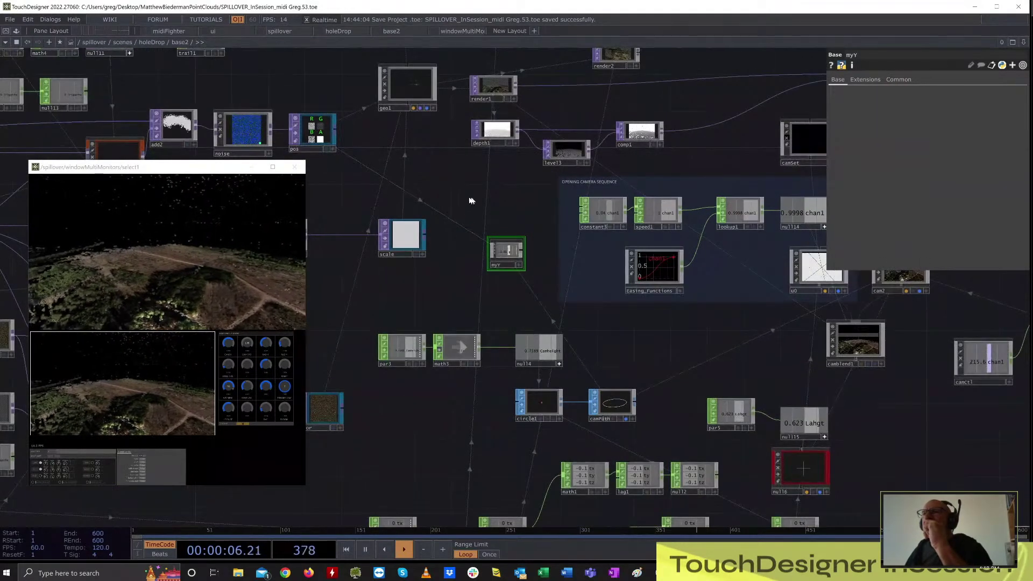
drag(471, 200, 721, 268)
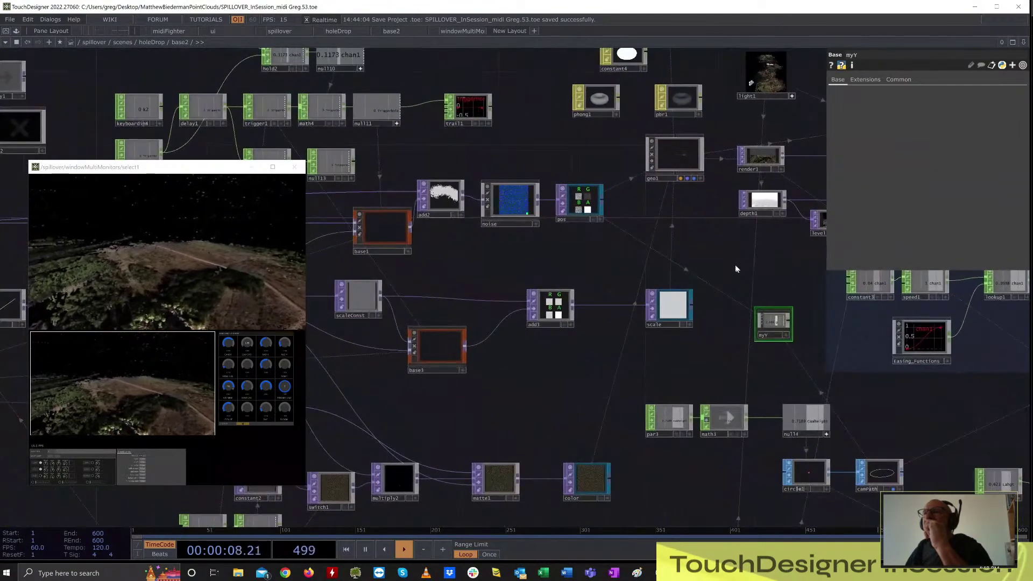
scroll(737, 270, down, 5)
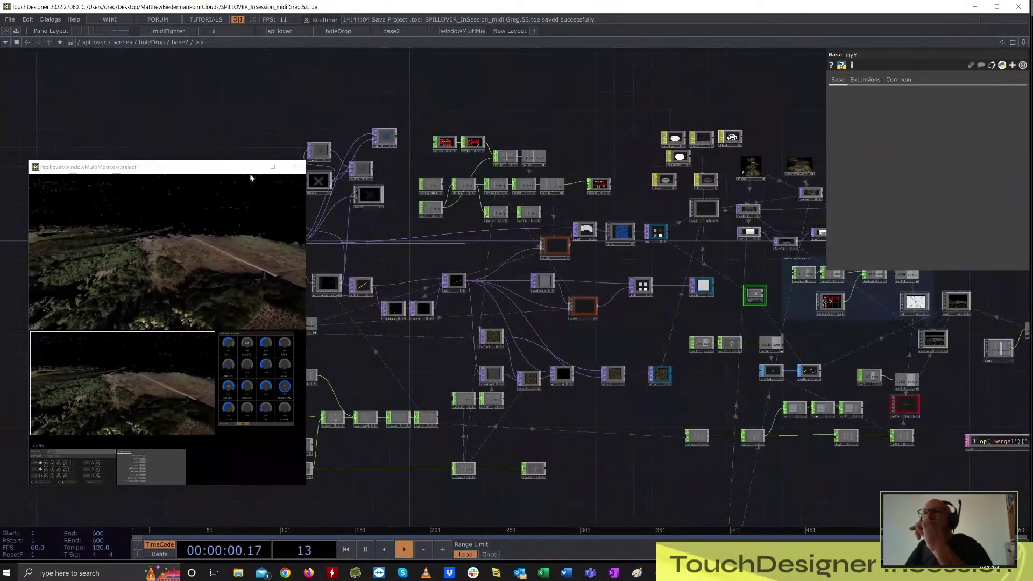
drag(250, 168, 179, 315)
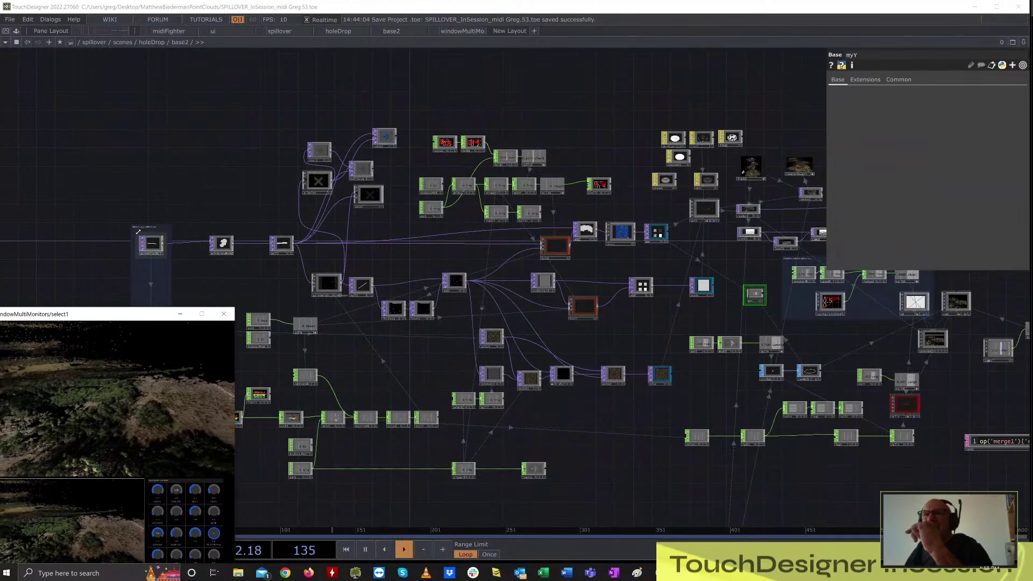
scroll(134, 240, up, 3)
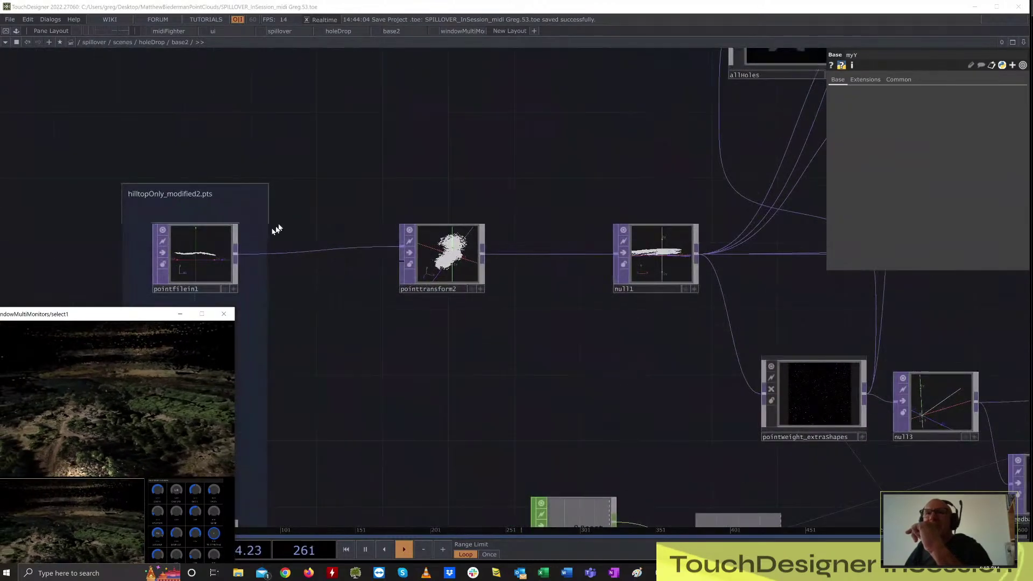
scroll(564, 112, up, 2)
scroll(457, 192, up, 4)
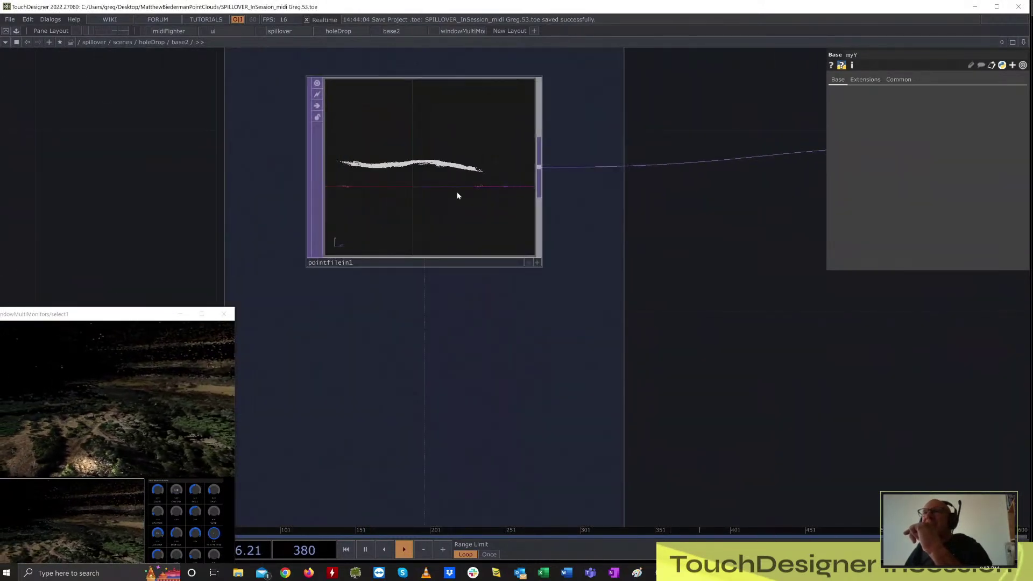
scroll(457, 192, down, 4)
scroll(451, 190, up, 3)
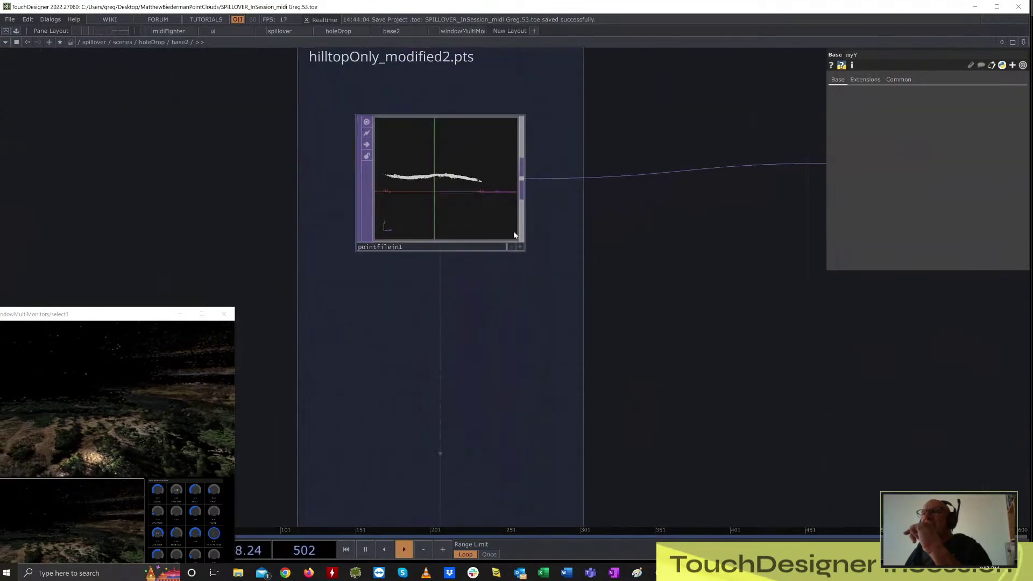
- Make pointfilein1's viewer active, orbit its point cloud to see the hilltop in 3D, and deactivate the viewer
click(521, 247)
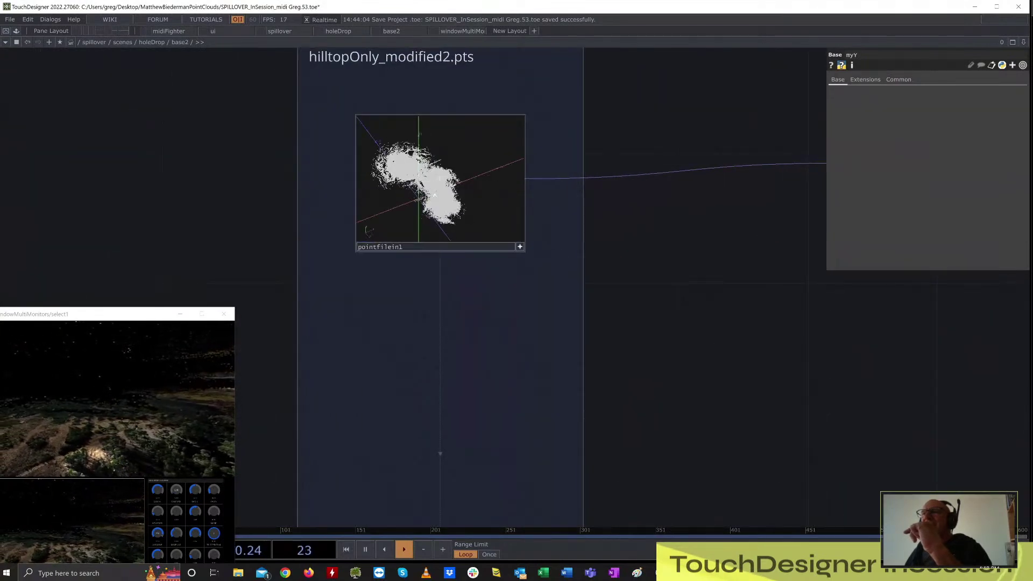
drag(441, 193, 485, 208)
drag(721, 283, 695, 277)
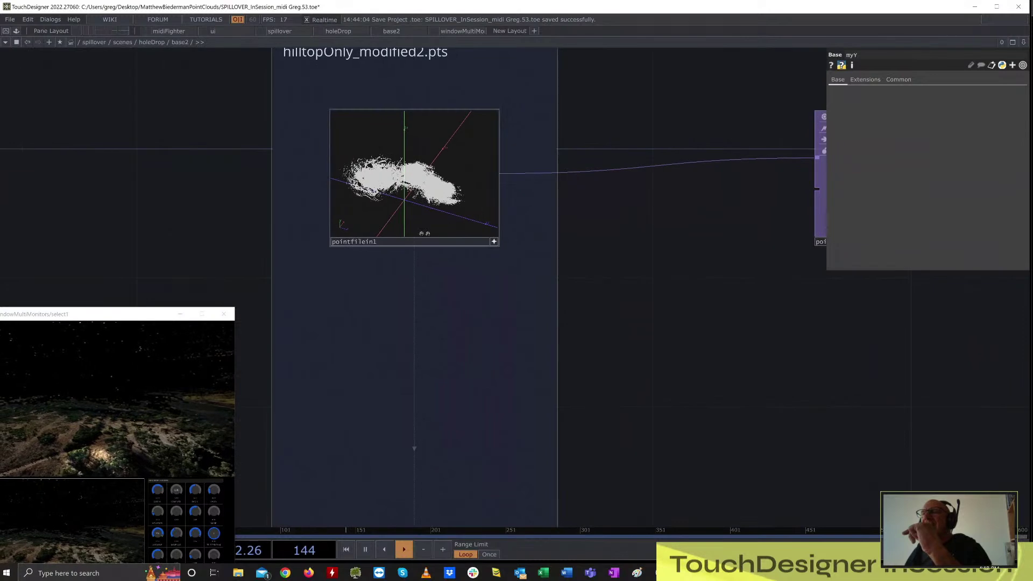
click(494, 243)
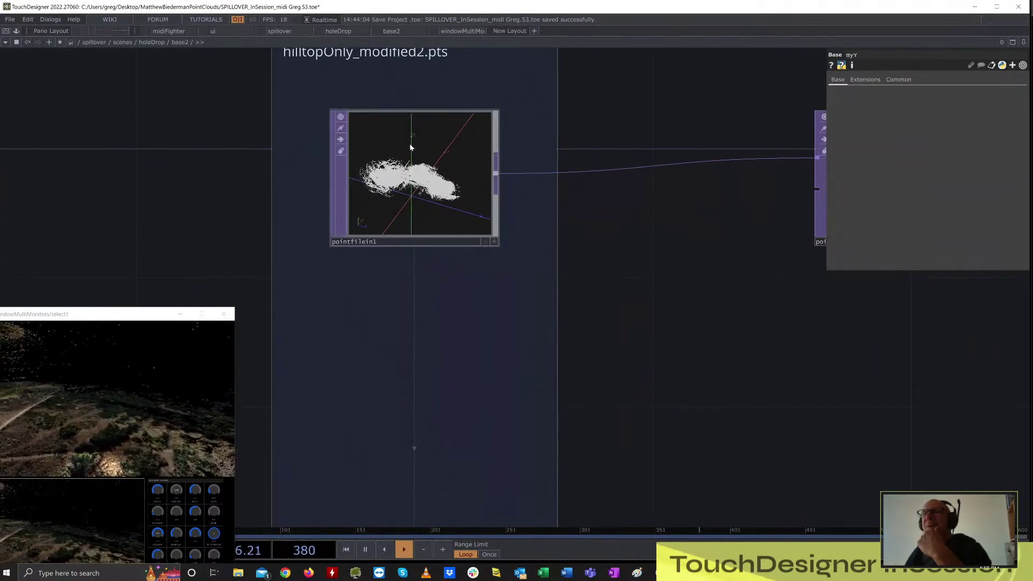
- Reactivate pointfilein1's viewer, view its data as an image and set the image display to Color
click(495, 243)
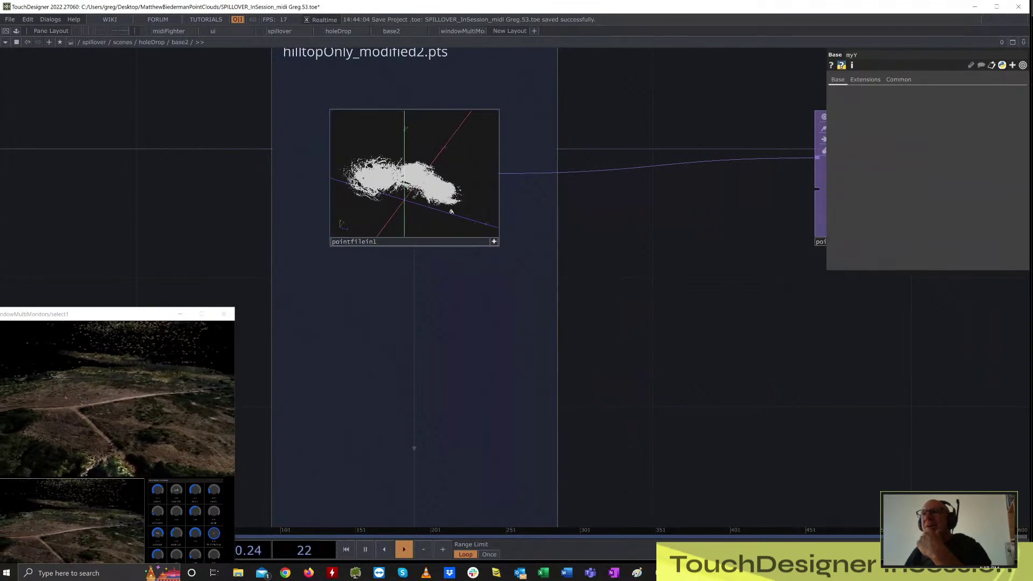
right_click(397, 107)
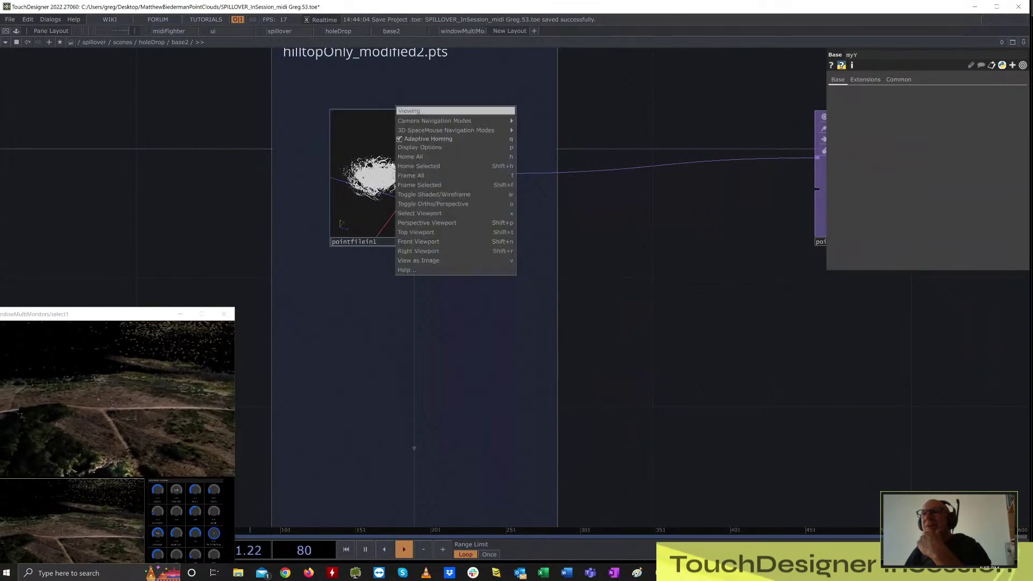
click(422, 261)
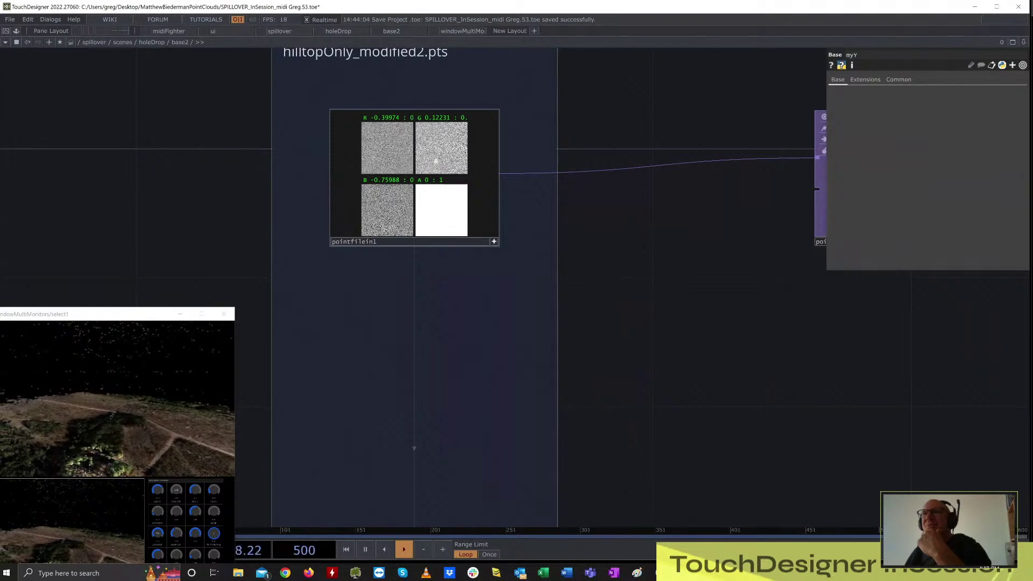
right_click(435, 159)
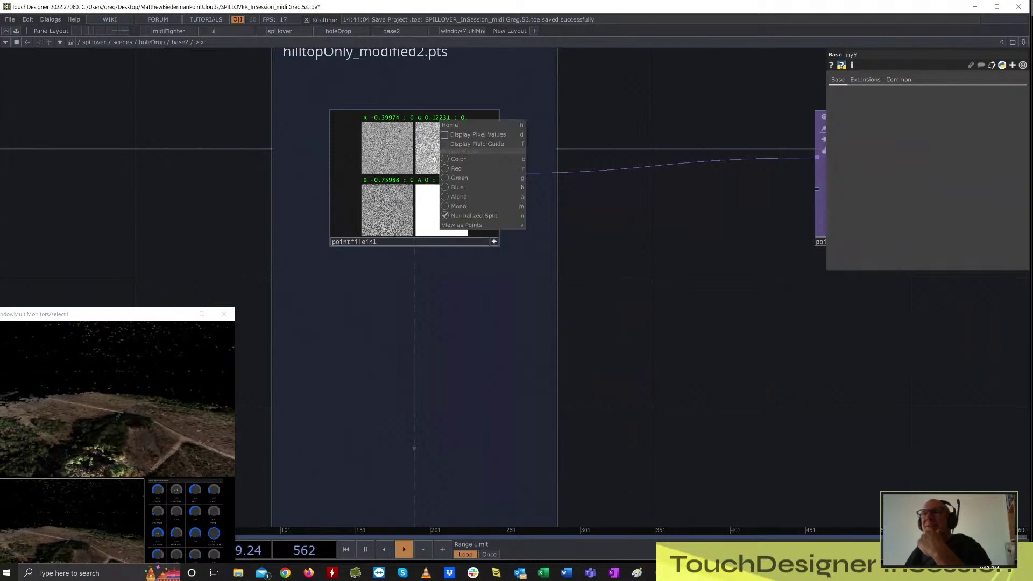
click(460, 160)
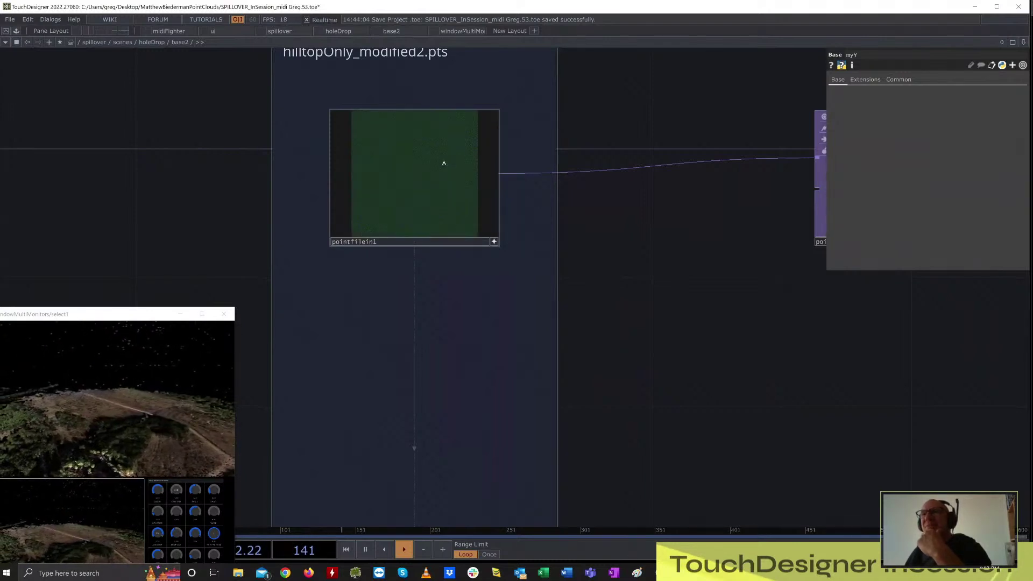
- Set pointfilein1's viewer back to View as Points and orbit the hilltop point cloud from another angle
right_click(444, 163)
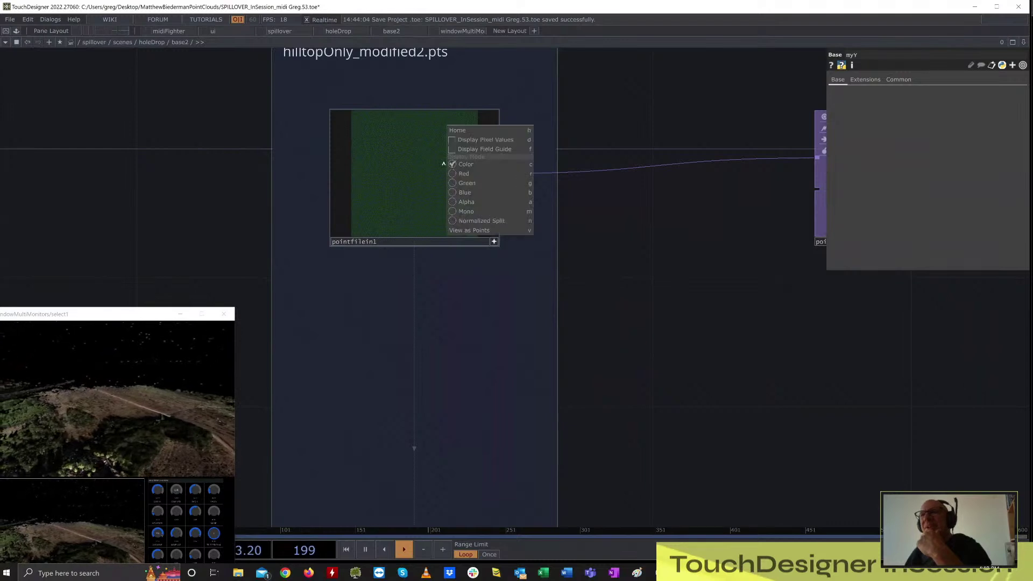
click(473, 229)
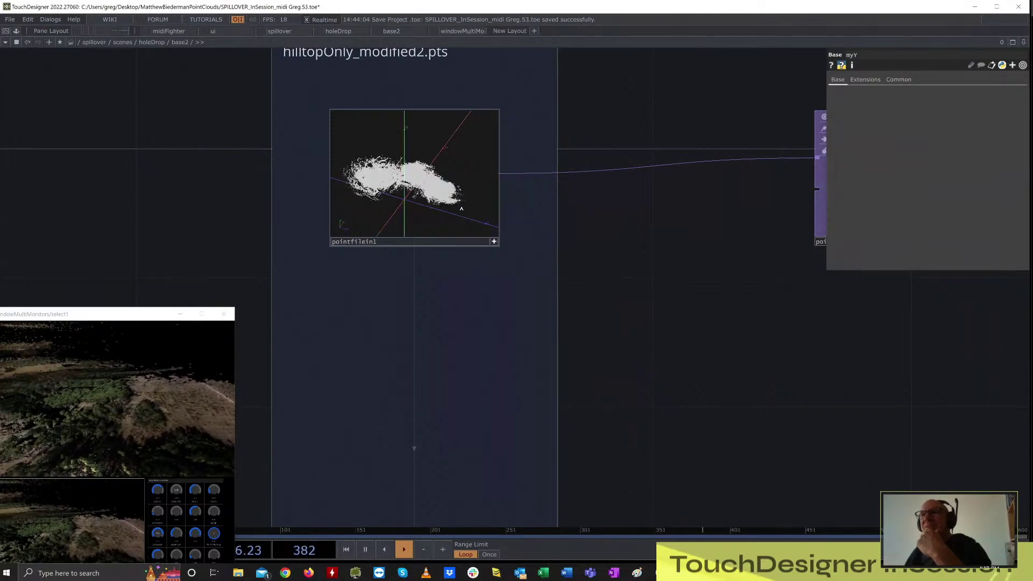
drag(456, 208, 426, 191)
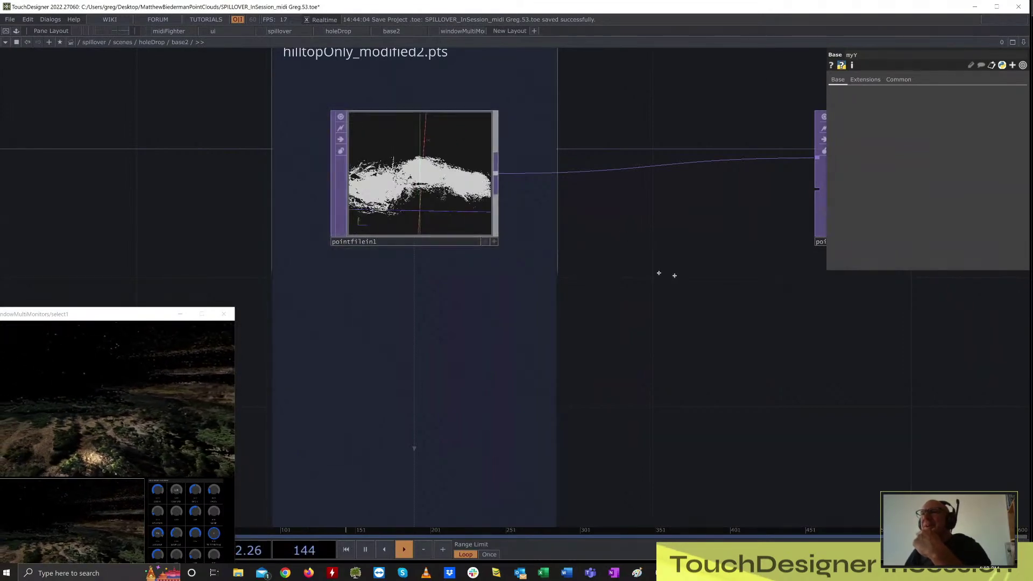
scroll(677, 278, down, 2)
scroll(679, 281, down, 8)
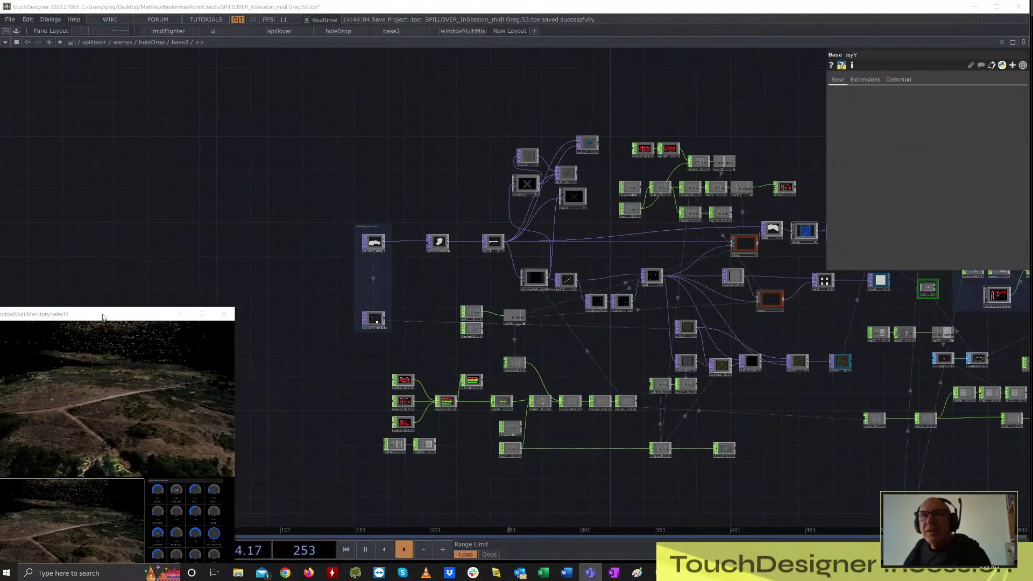
- Reposition the floating windowMultiMonitors output window above the network and look over base2's geometry, light, camera and render operators
drag(102, 317, 288, 91)
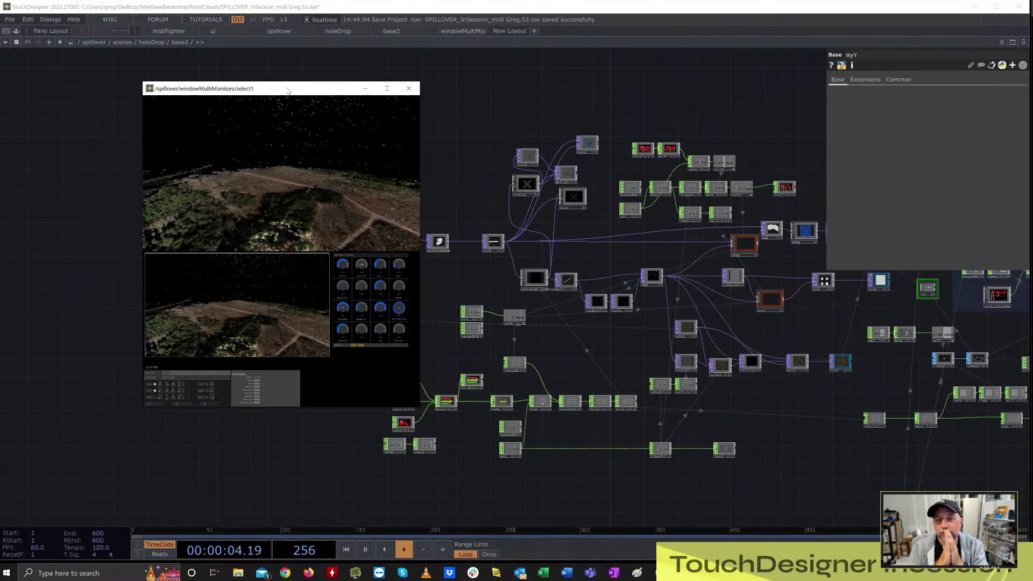
drag(288, 90, 226, 74)
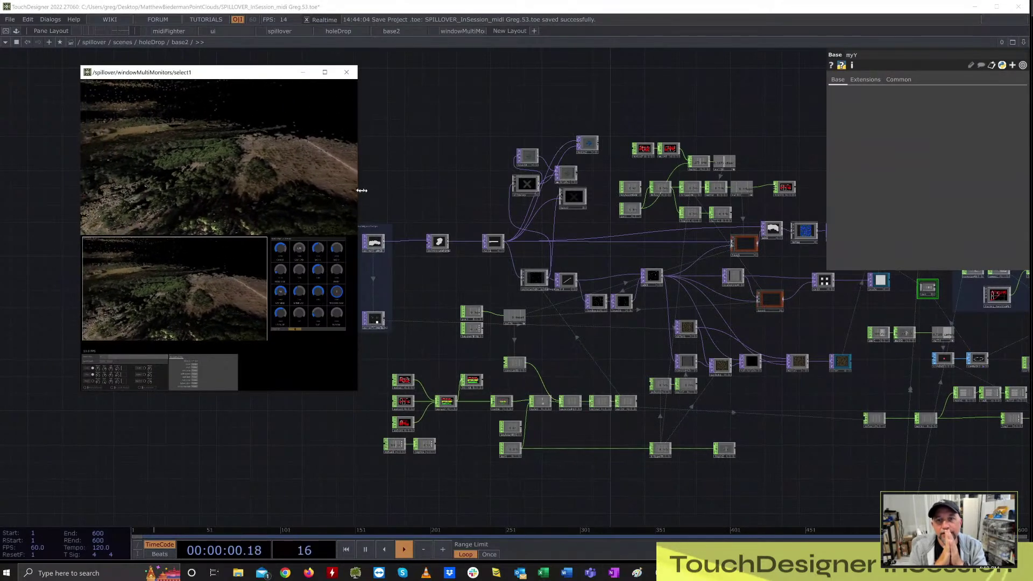
drag(452, 200, 440, 178)
drag(793, 292, 444, 313)
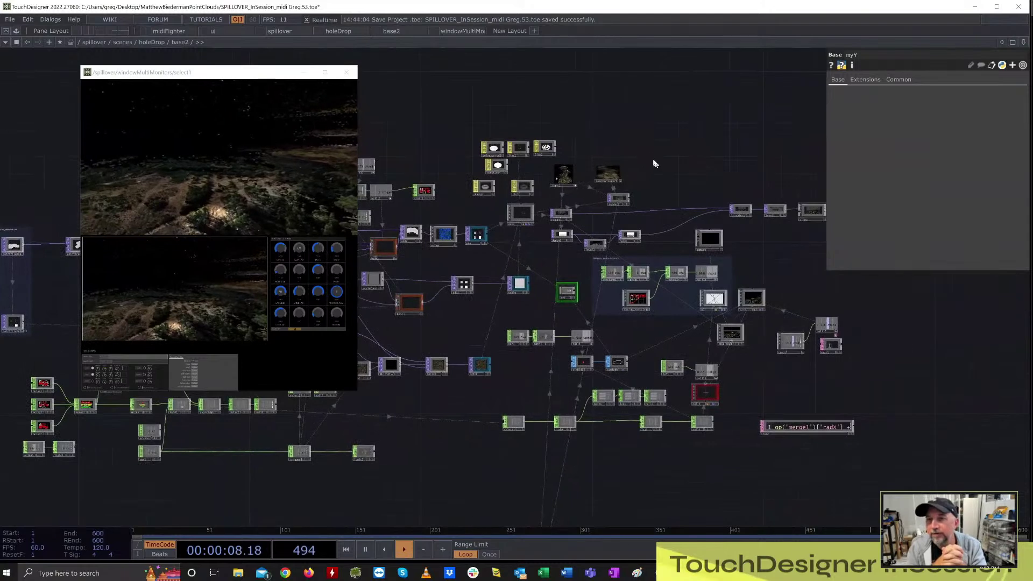
scroll(557, 138, up, 5)
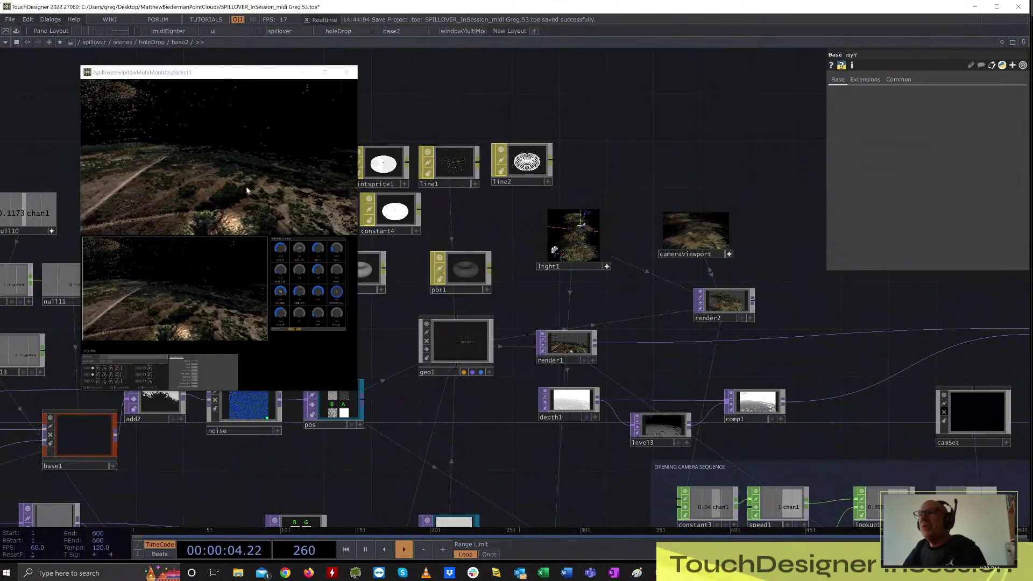
- Select cameraViewport to bring up its camera parameters and deactivate its live viewer
scroll(630, 178, up, 4)
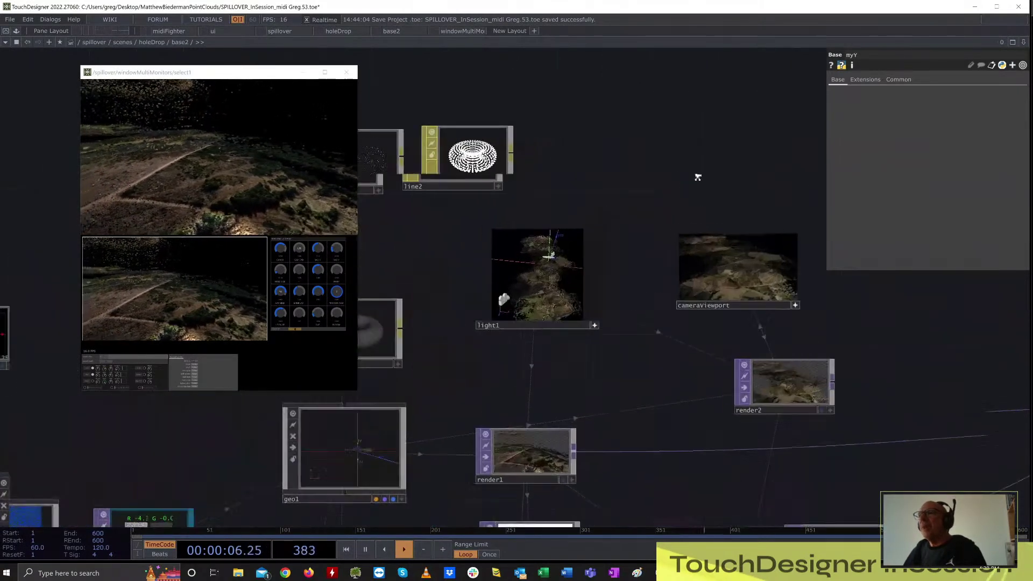
drag(676, 192, 709, 376)
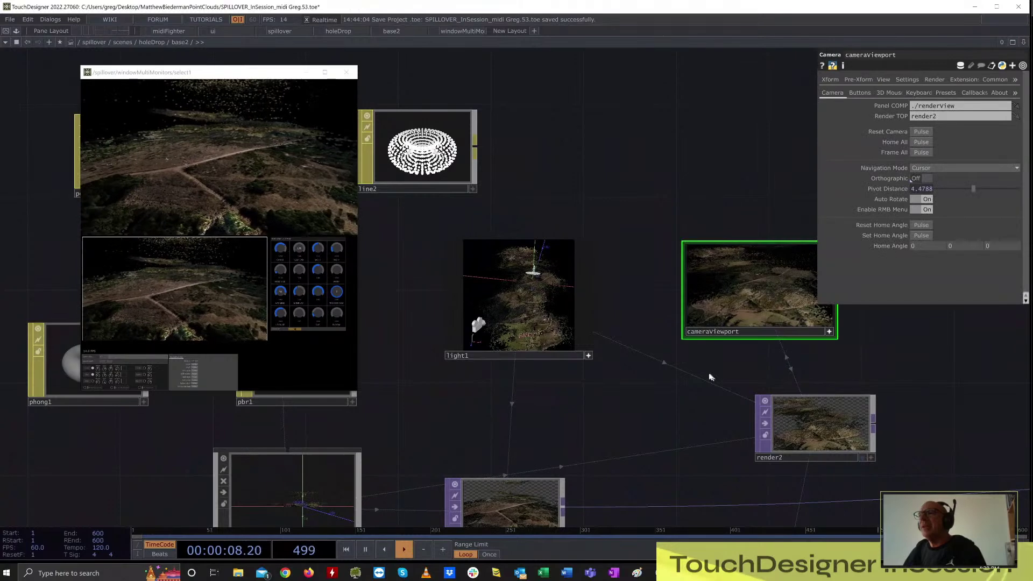
middle_drag(708, 376, 490, 255)
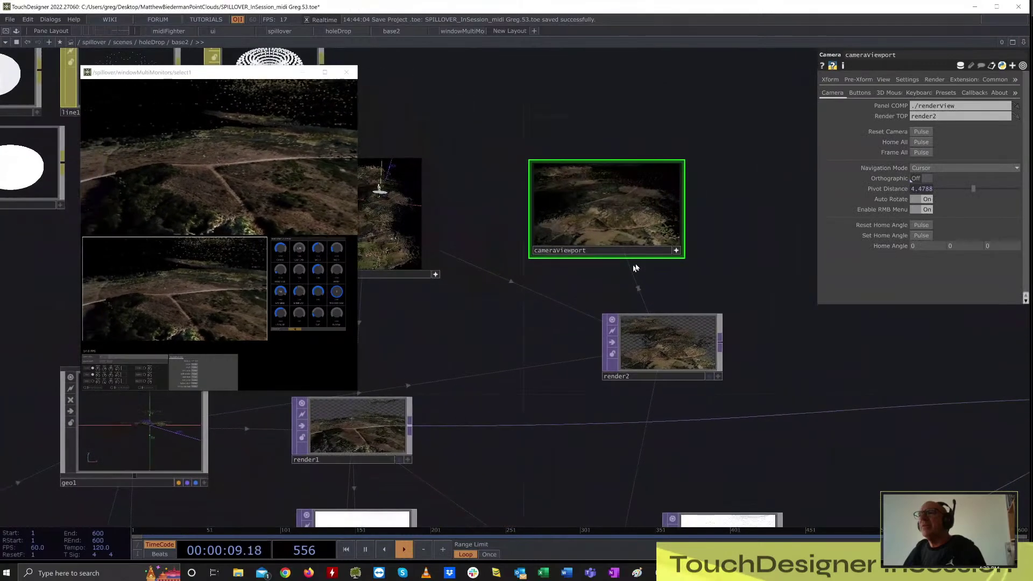
click(677, 252)
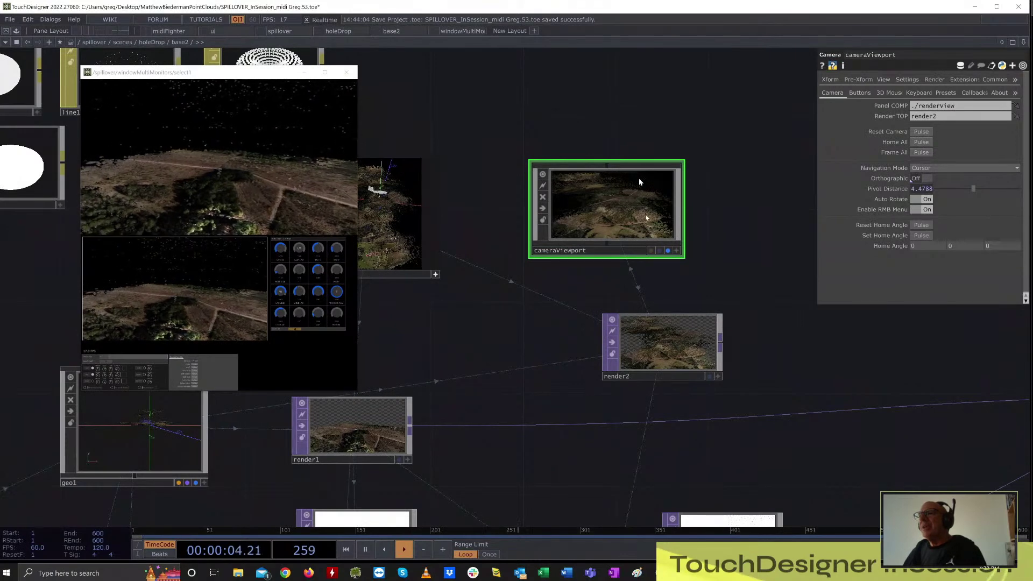
scroll(609, 120, up, 2)
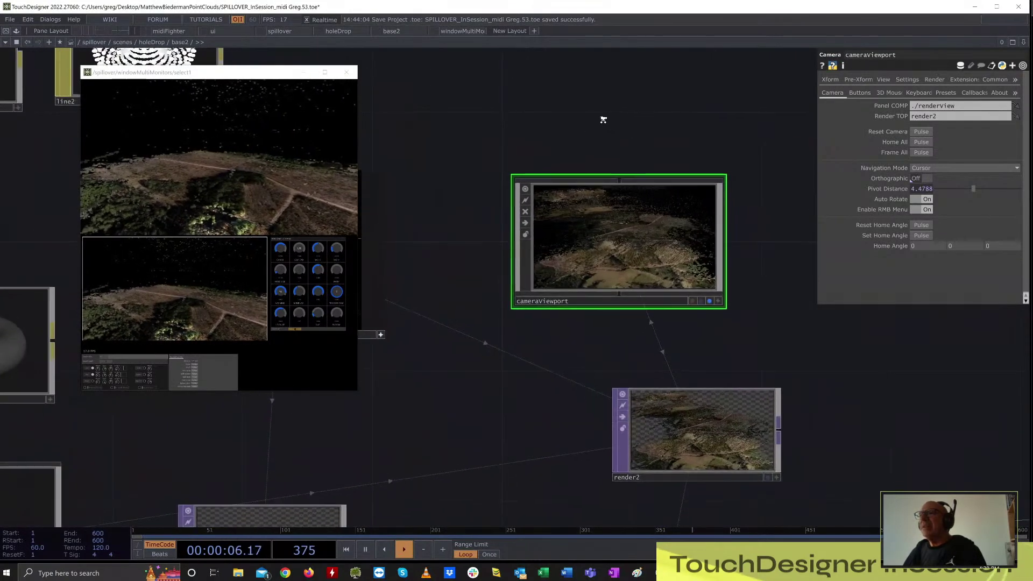
drag(397, 402, 442, 391)
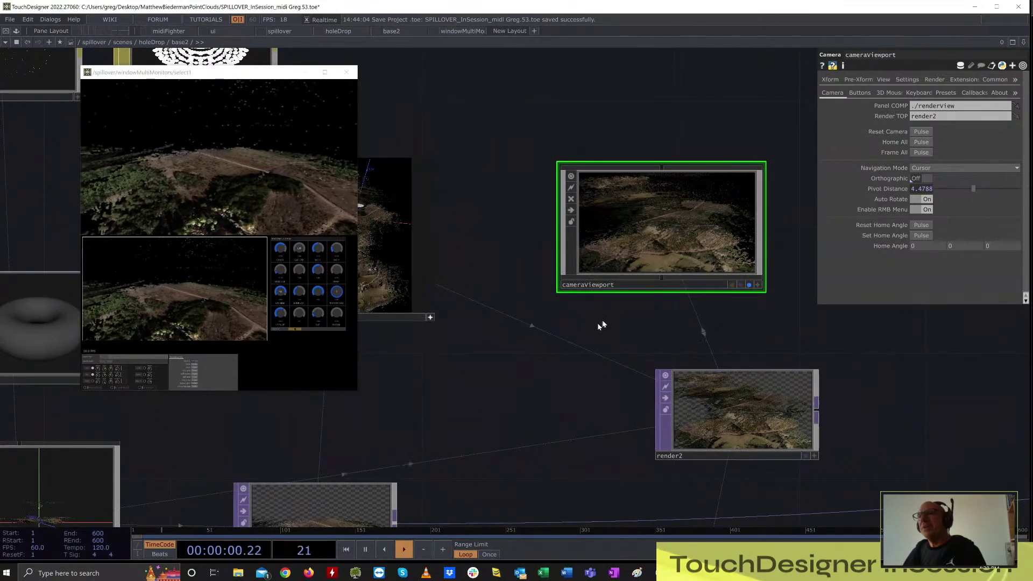
- Reactivate cameraViewport's viewer, move its camera closer to the point cloud and bring up the view options
click(759, 286)
mouse_move(699, 246)
middle_down()
mouse_move(728, 244)
mouse_move(678, 236)
mouse_move(705, 235)
middle_up()
right_click(671, 227)
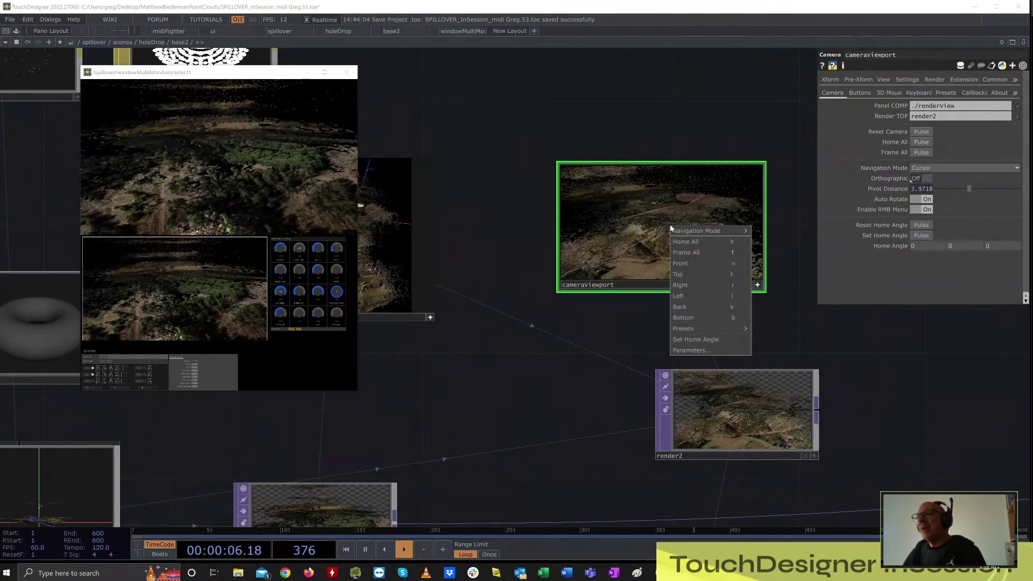
click(610, 354)
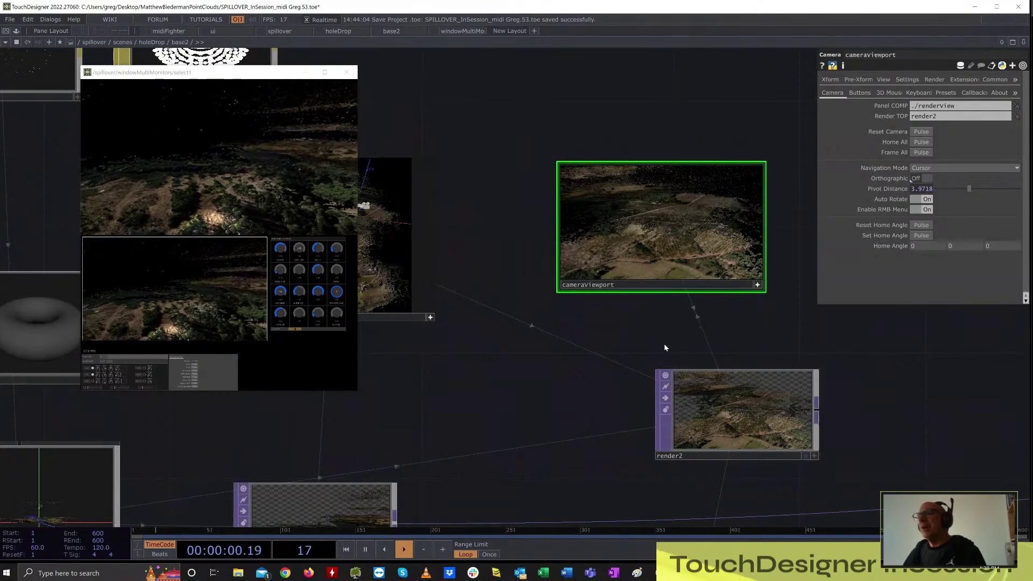
- Enlarge cameraViewport, call up its view options again, and orbit and dolly its camera around the hilltop
drag(662, 340, 641, 307)
middle_drag(641, 308, 590, 291)
right_click(618, 207)
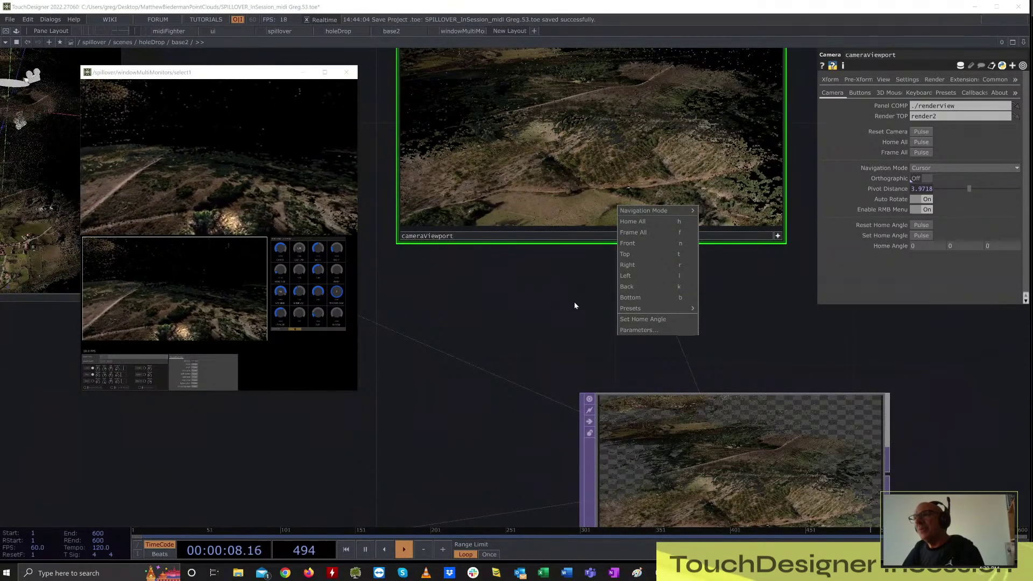
click(597, 310)
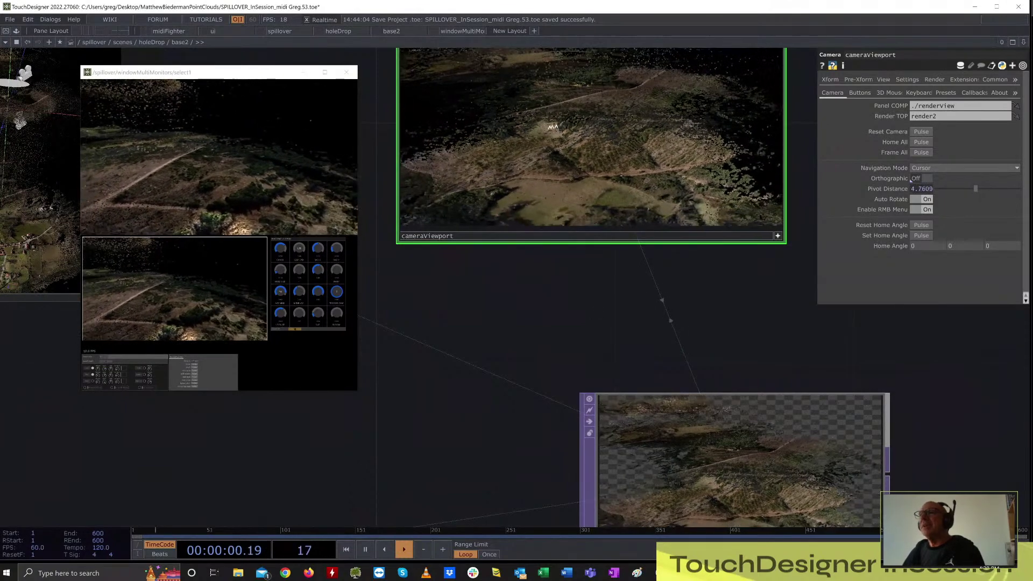
drag(553, 130, 698, 125)
scroll(700, 126, up, 6)
scroll(700, 126, down, 4)
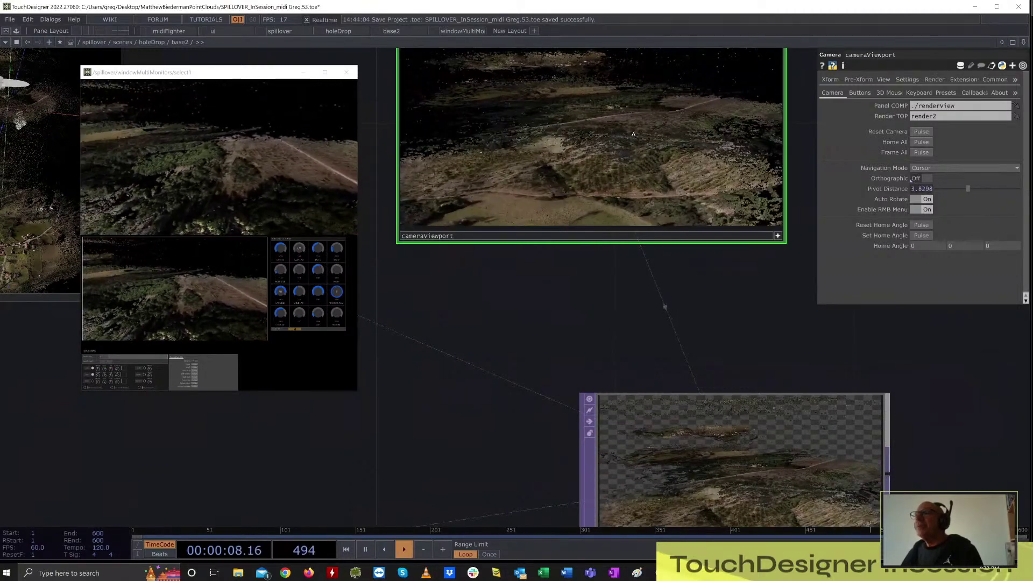
- Pull cameraViewport's camera back from the hilltop to a pivot distance of about 10.8
scroll(538, 313, down, 3)
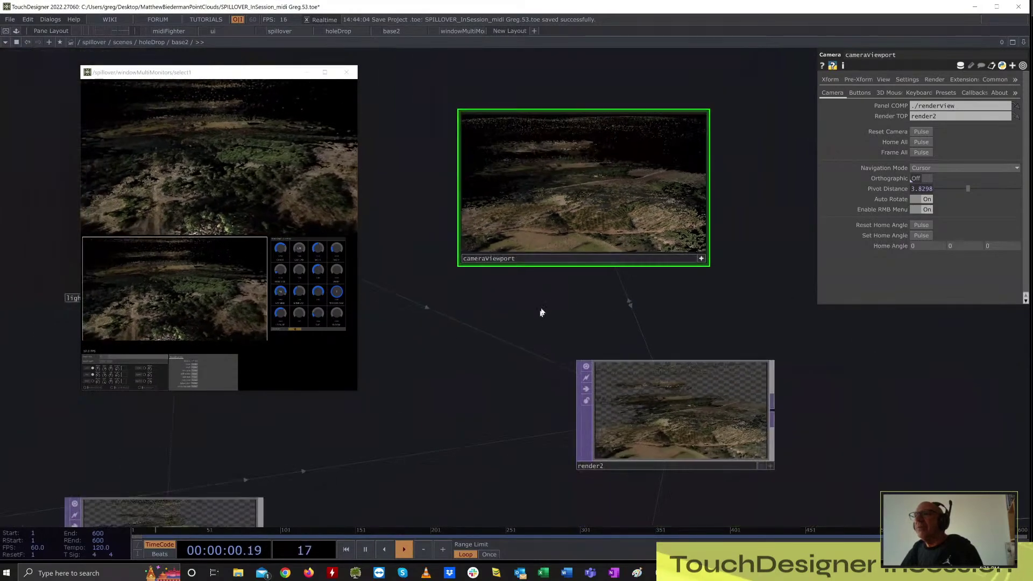
scroll(570, 278, up, 3)
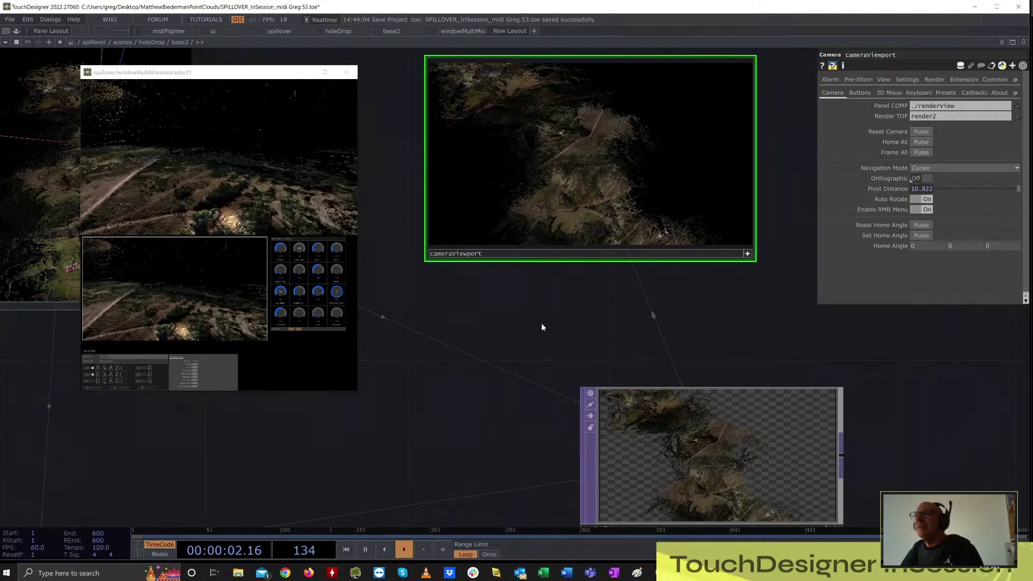
drag(542, 325, 672, 223)
middle_drag(672, 222, 559, 283)
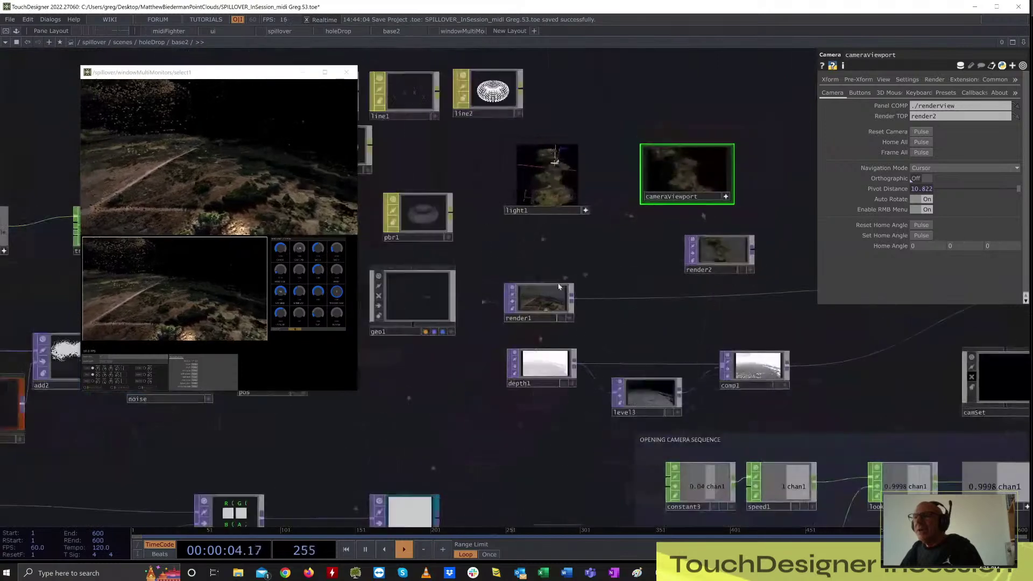
- Select geo1 and examine its render settings, the available materials, and its links to light1 and the renders
click(411, 305)
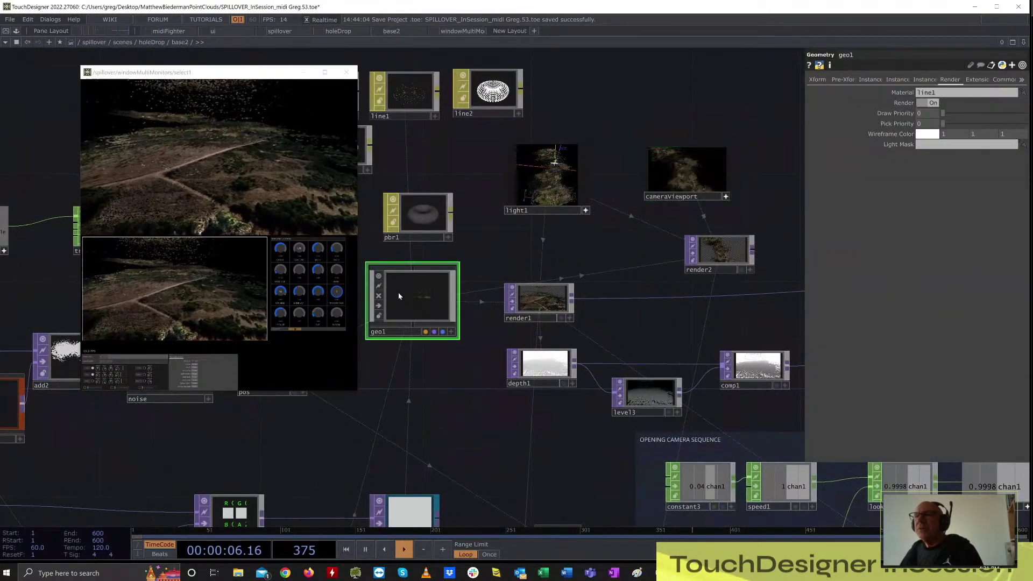
scroll(398, 295, up, 5)
drag(624, 221, 800, 202)
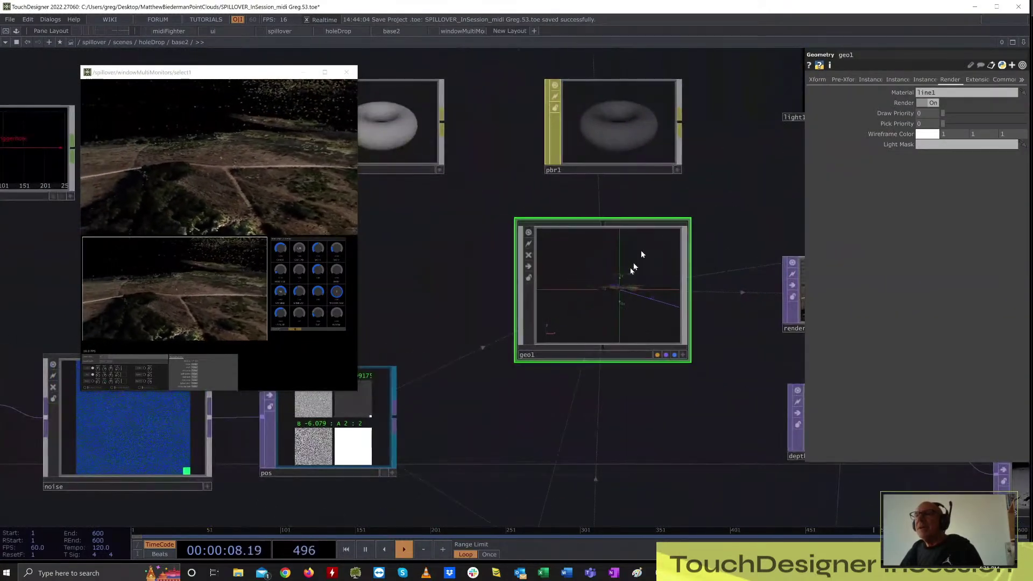
drag(519, 138, 486, 380)
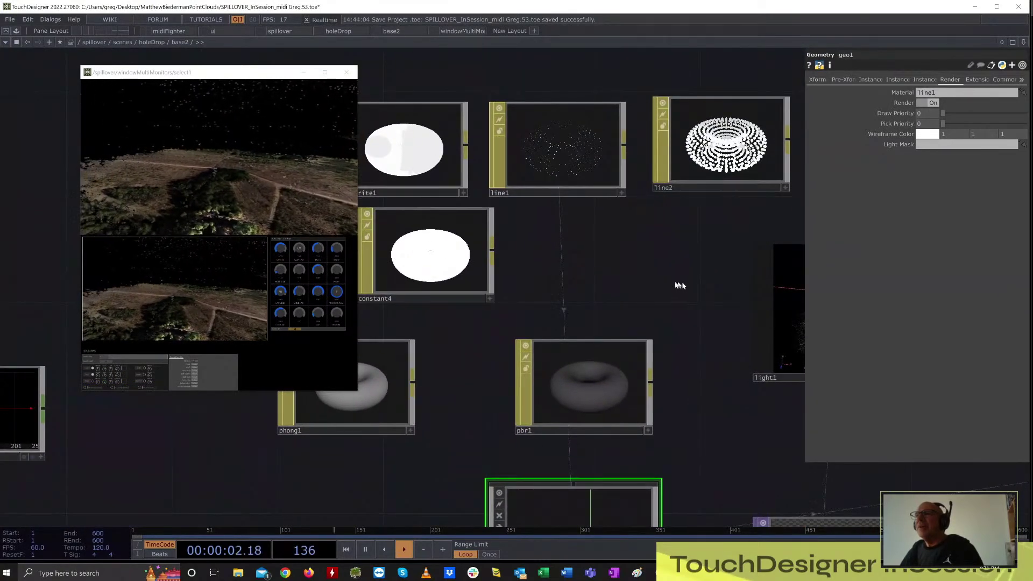
scroll(680, 285, down, 3)
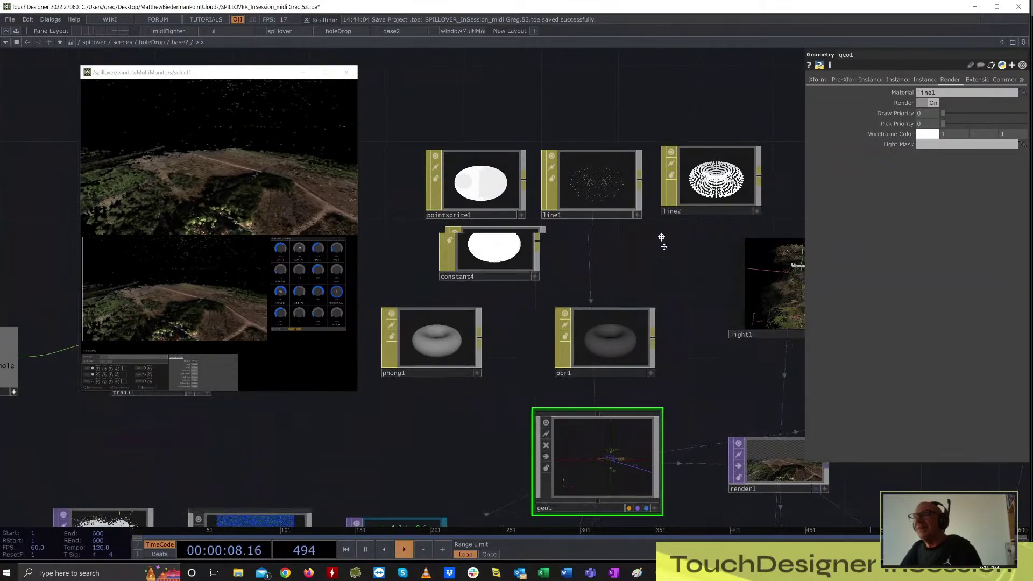
drag(683, 305, 526, 214)
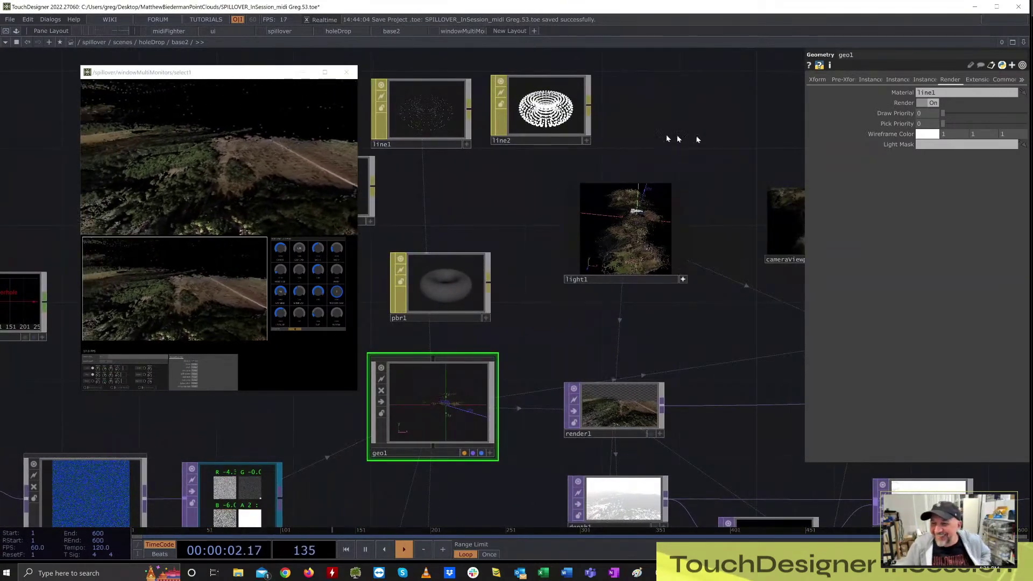
drag(672, 138, 535, 138)
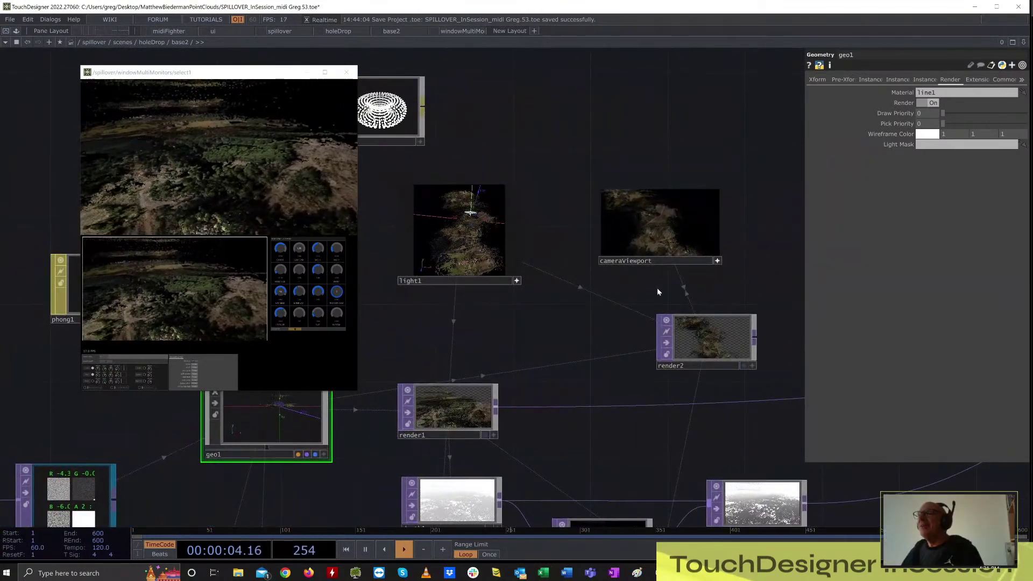
- Move the floating windowMultiMonitors output window lower so that light1's viewer is uncovered, and dolly cameraViewport closer
scroll(657, 289, up, 5)
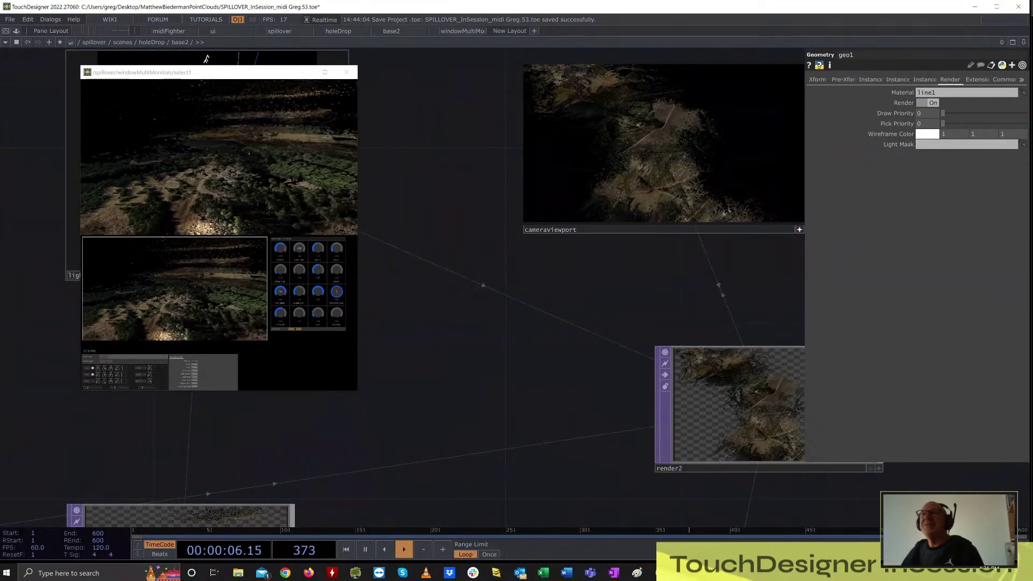
drag(233, 74, 99, 229)
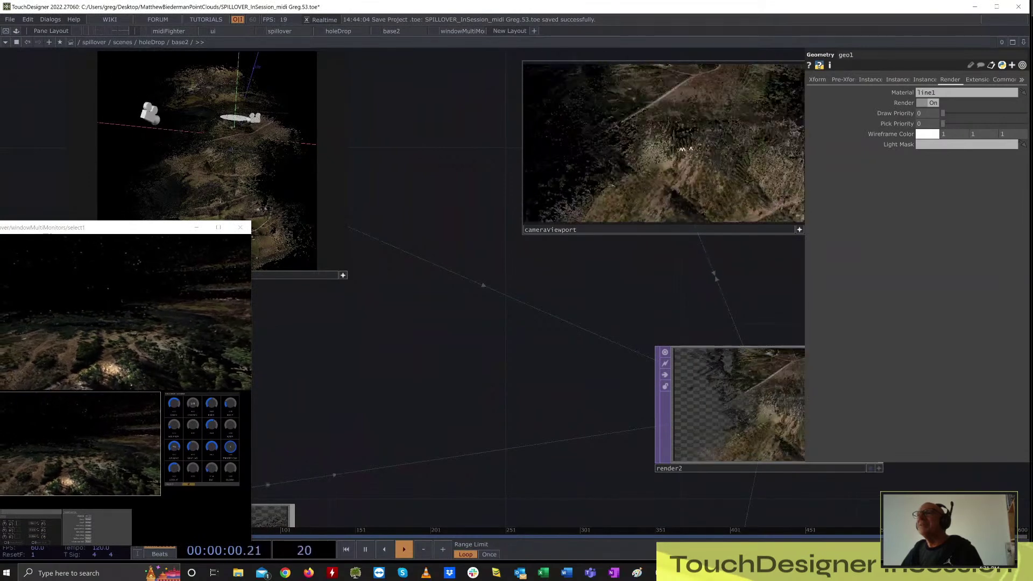
- Enter geo1's network and turn on the render and display flags of box1
drag(408, 329, 741, 242)
middle_drag(747, 241, 689, 257)
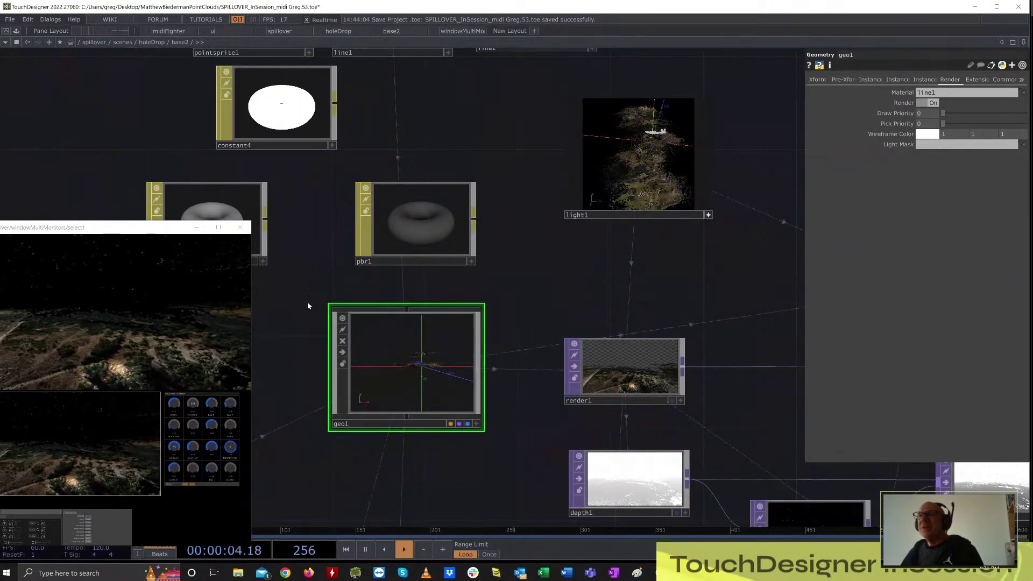
drag(326, 351, 392, 346)
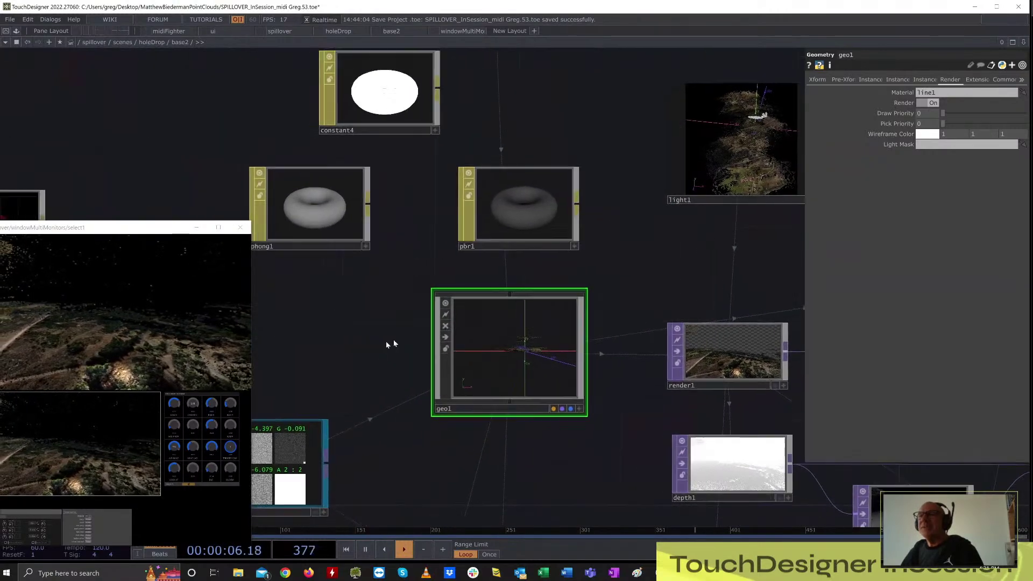
double_click(473, 337)
scroll(561, 325, up, 2)
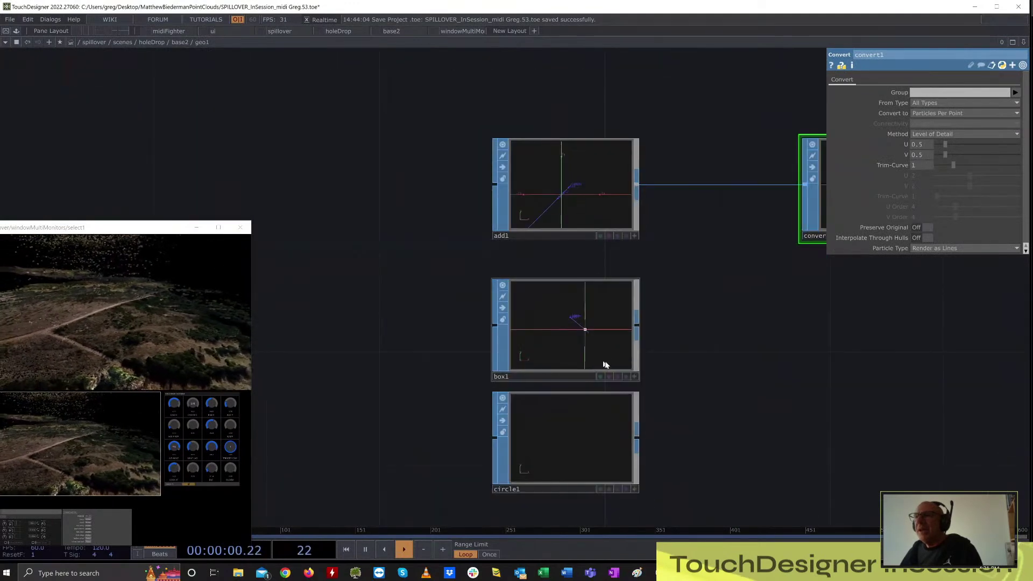
click(625, 376)
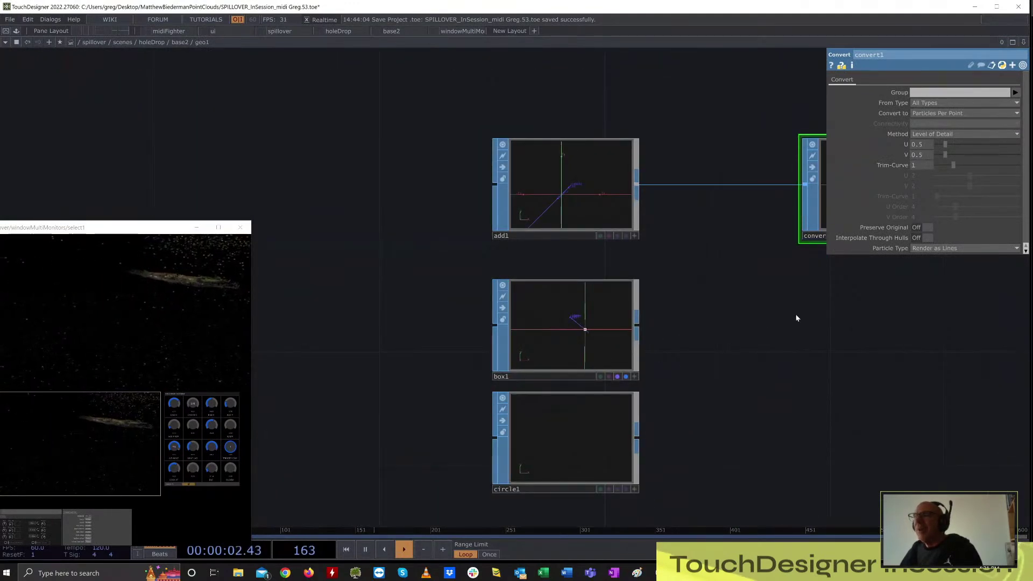
- Select box1 inside geo1 and reposition it below the connection between add1 and convert1
drag(796, 315, 627, 339)
scroll(681, 326, up, 5)
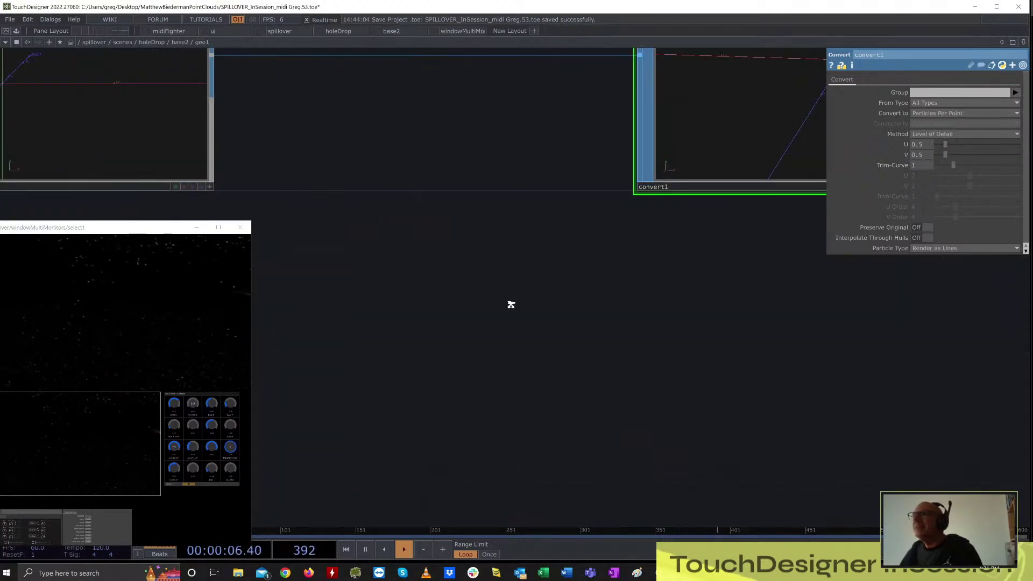
key(h)
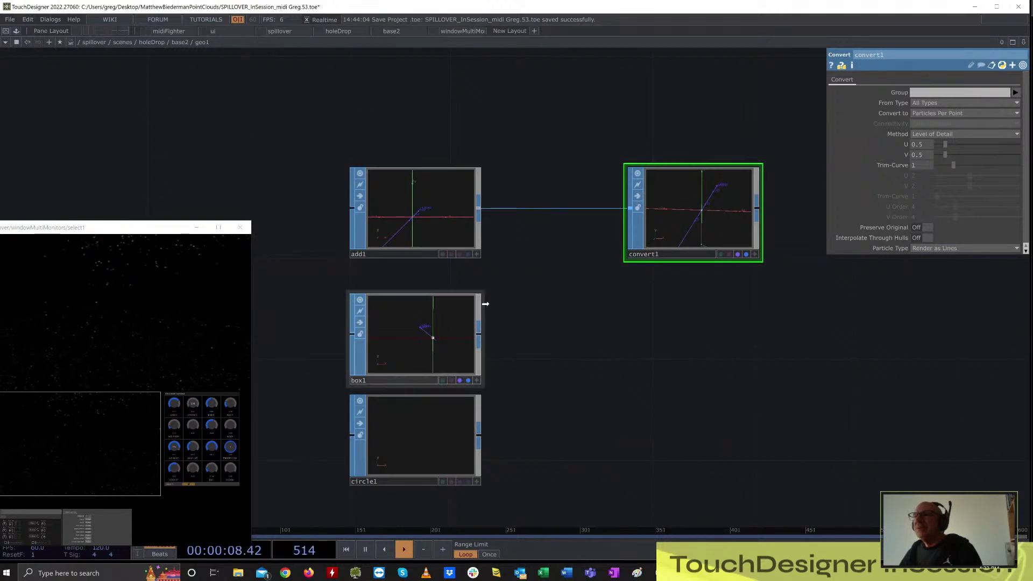
drag(473, 307, 821, 297)
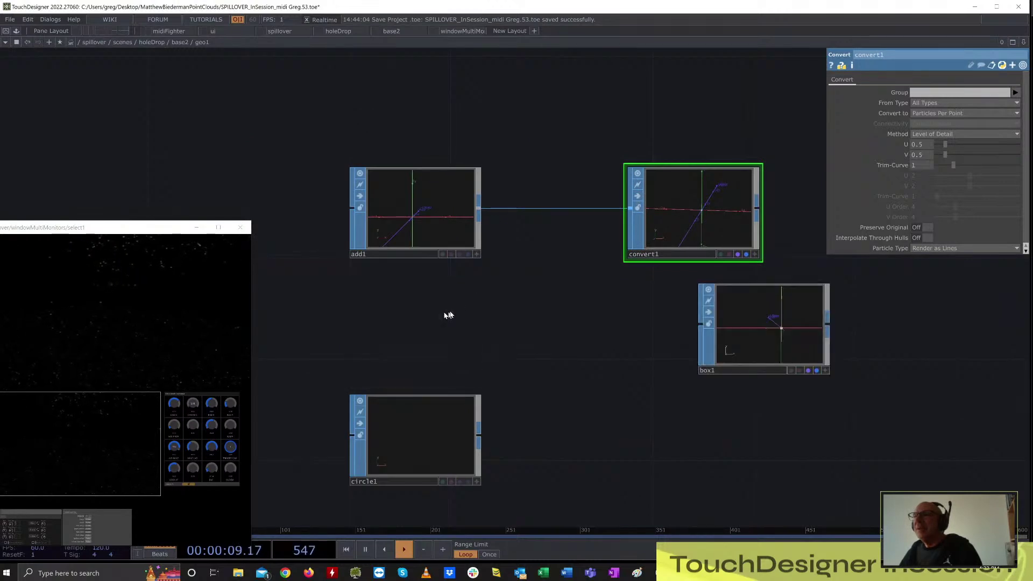
click(731, 299)
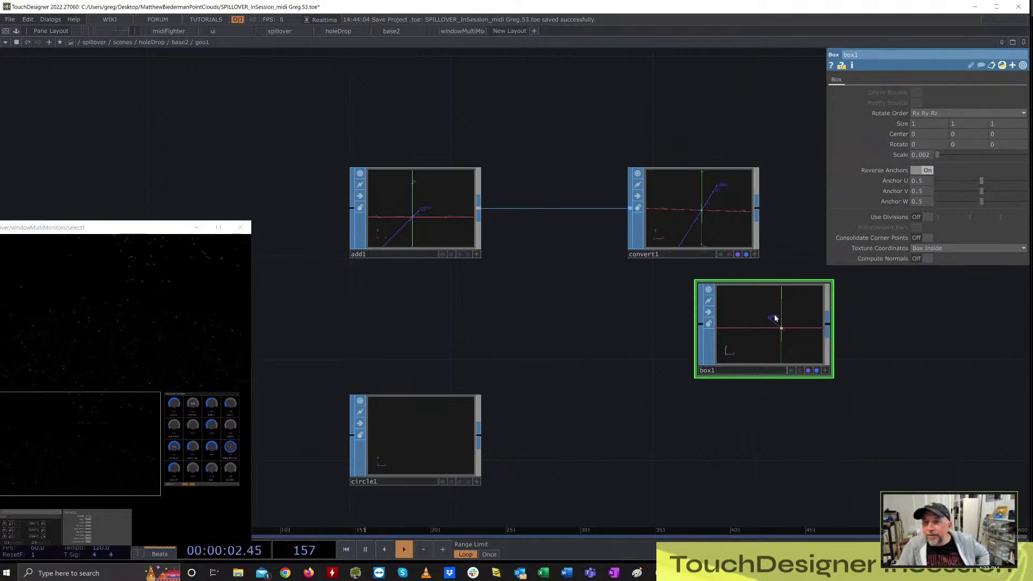
key(ctrl+v)
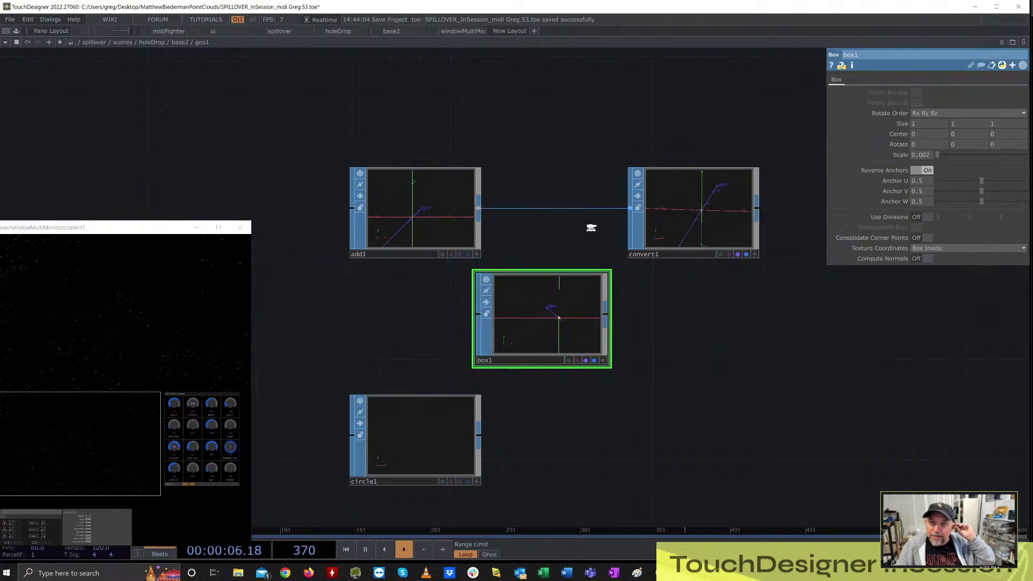
- Compare box1 with the add1 and convert1 chain, return to base2, and look over light1 and render1
scroll(594, 231, up, 1)
scroll(593, 231, up, 2)
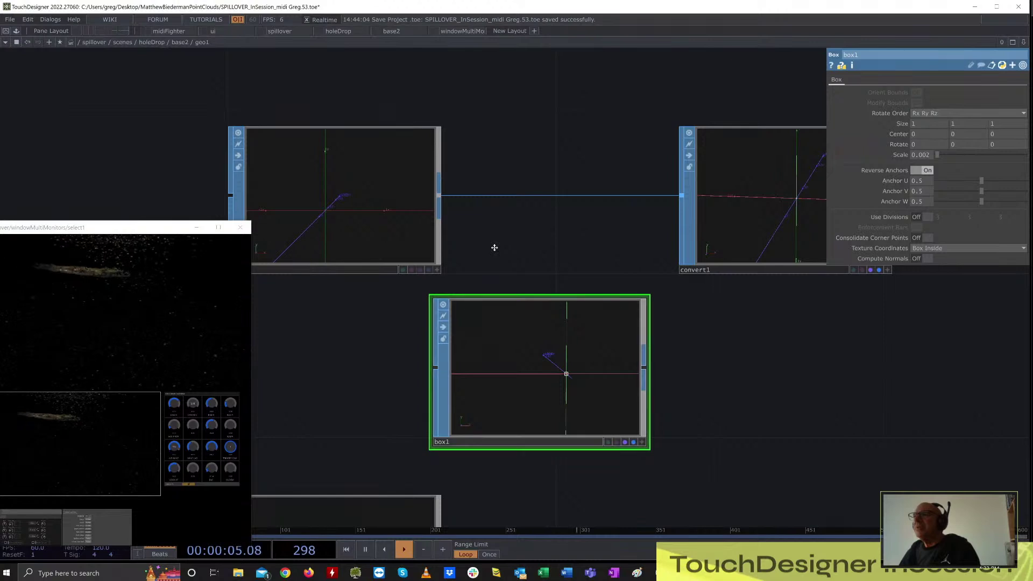
drag(650, 245, 543, 252)
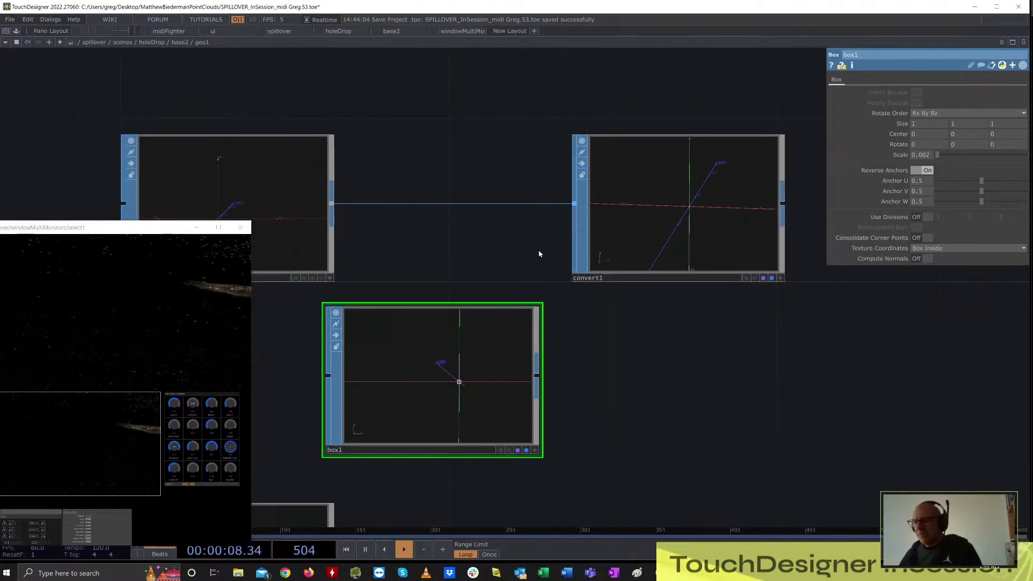
key(u)
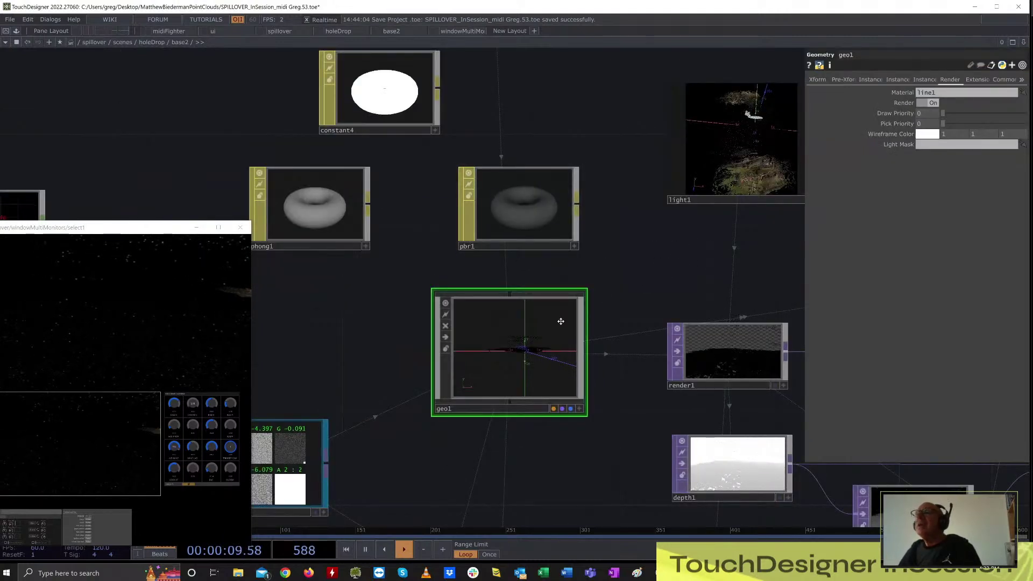
middle_drag(561, 322, 466, 354)
scroll(485, 312, right, 2)
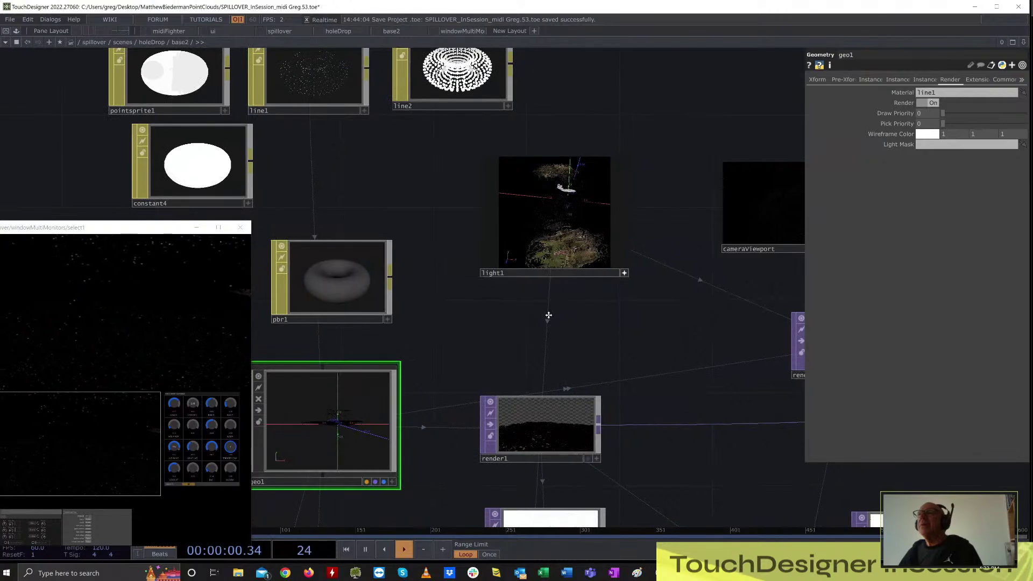
- Assign the constant4 material to geo1 in base2
scroll(548, 315, right, 3)
scroll(548, 315, left, 3)
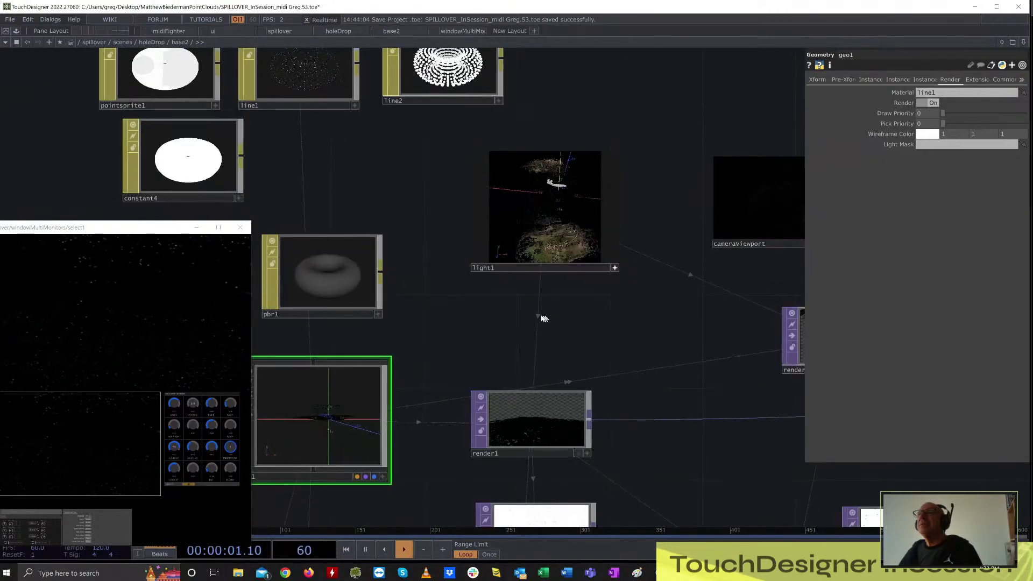
scroll(586, 304, left, 1)
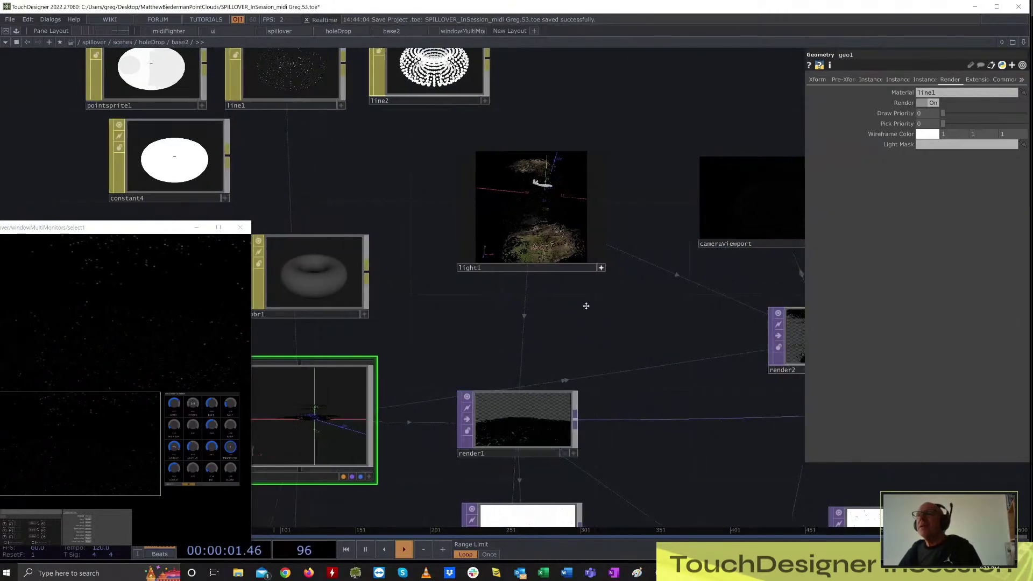
scroll(586, 306, left, 2)
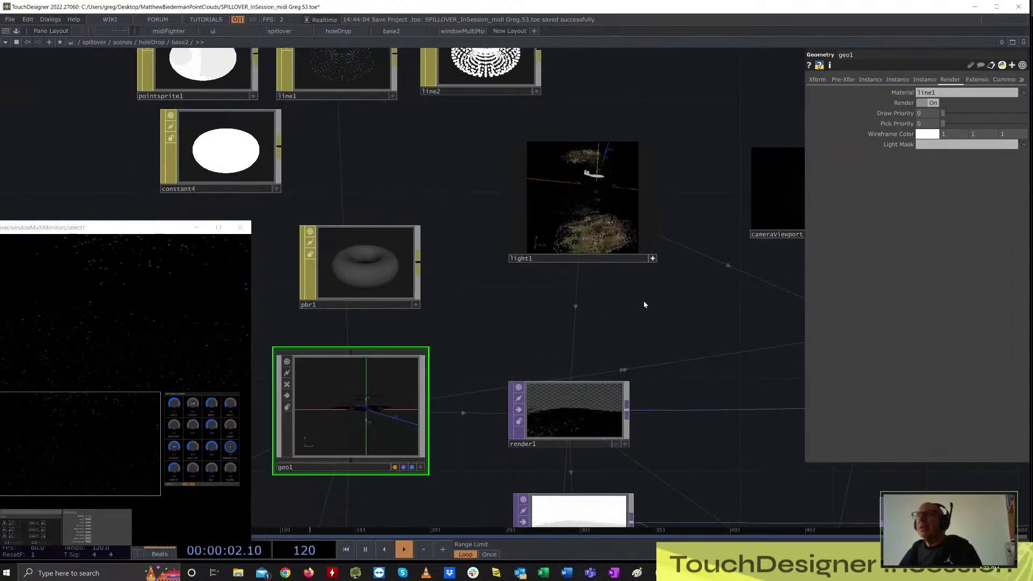
scroll(484, 350, left, 3)
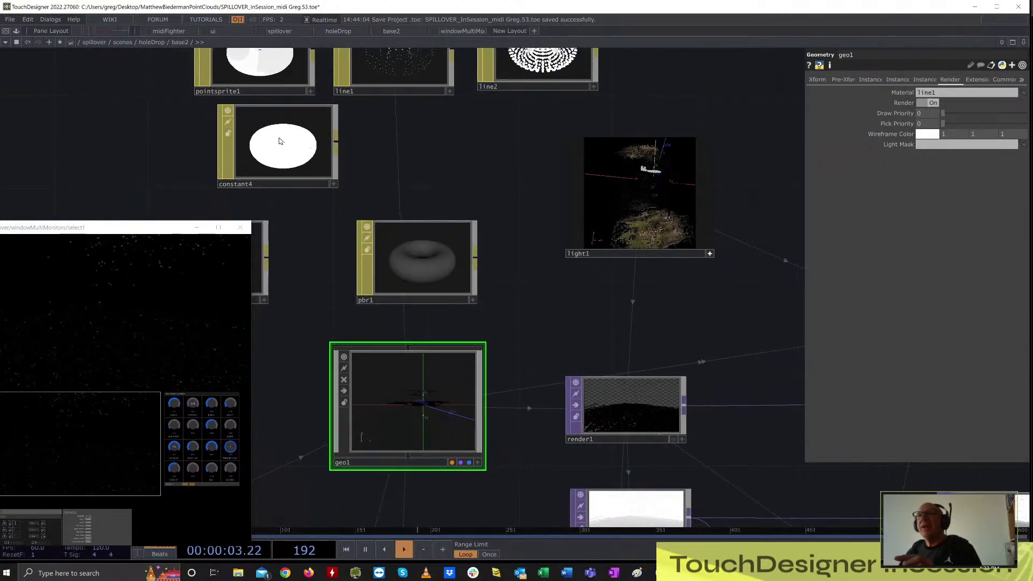
drag(426, 381, 426, 380)
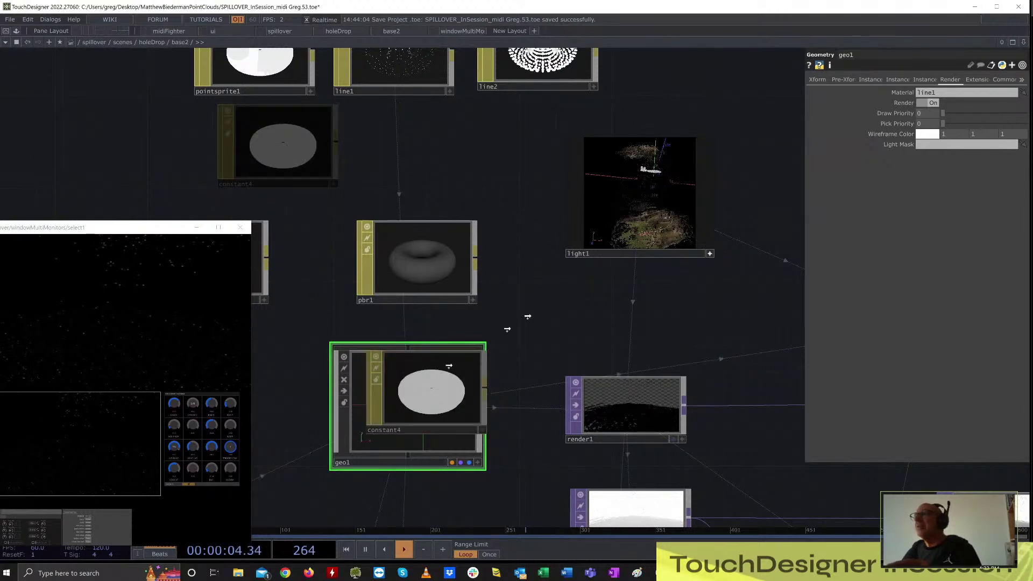
drag(928, 114, 929, 95)
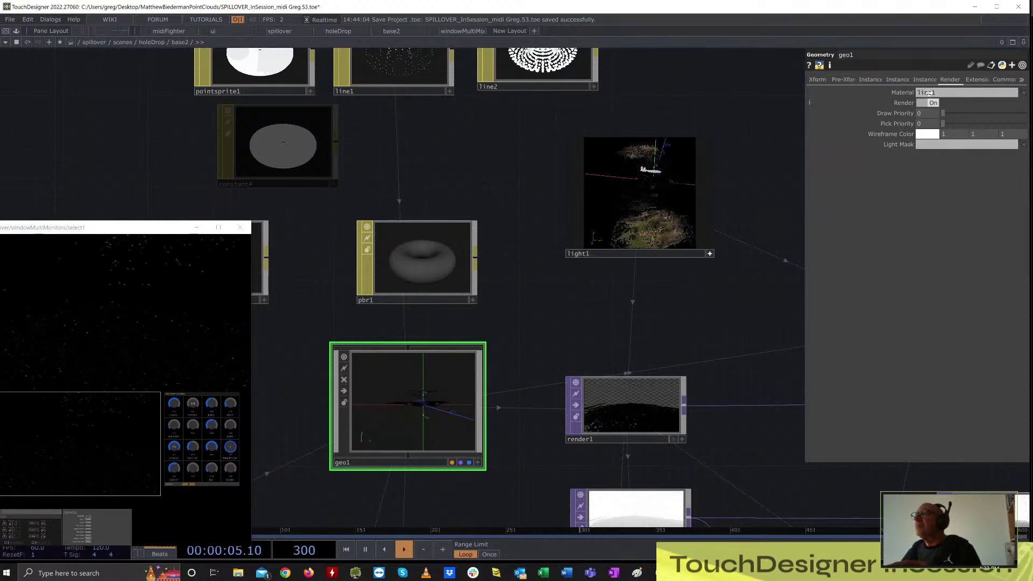
drag(928, 93, 934, 95)
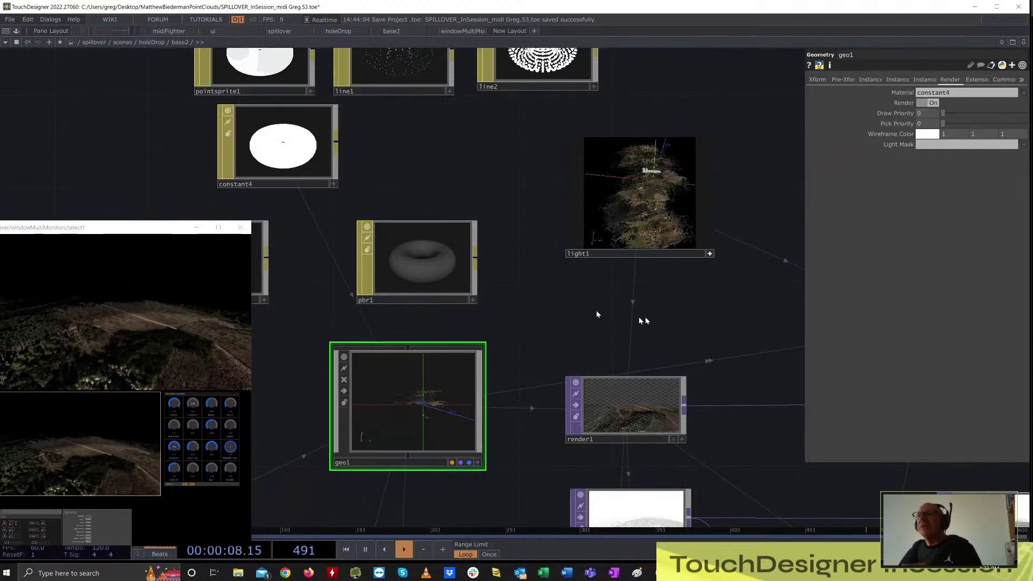
- Examine the constant4-shaded point cloud in the multi-monitor output and in cameraViewport, including a closer view of the terrain
click(100, 229)
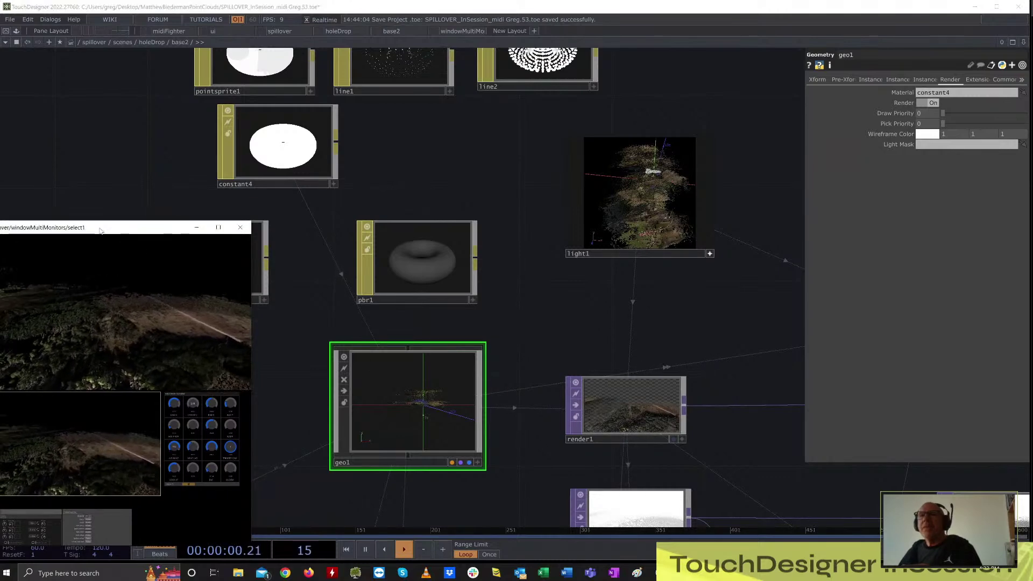
drag(676, 302, 351, 257)
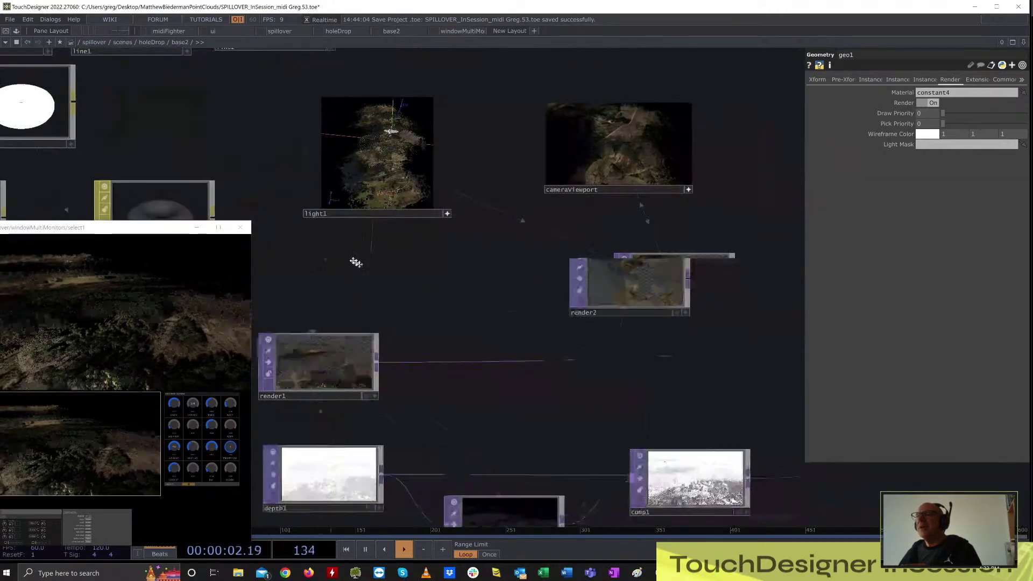
middle_drag(651, 165, 767, 156)
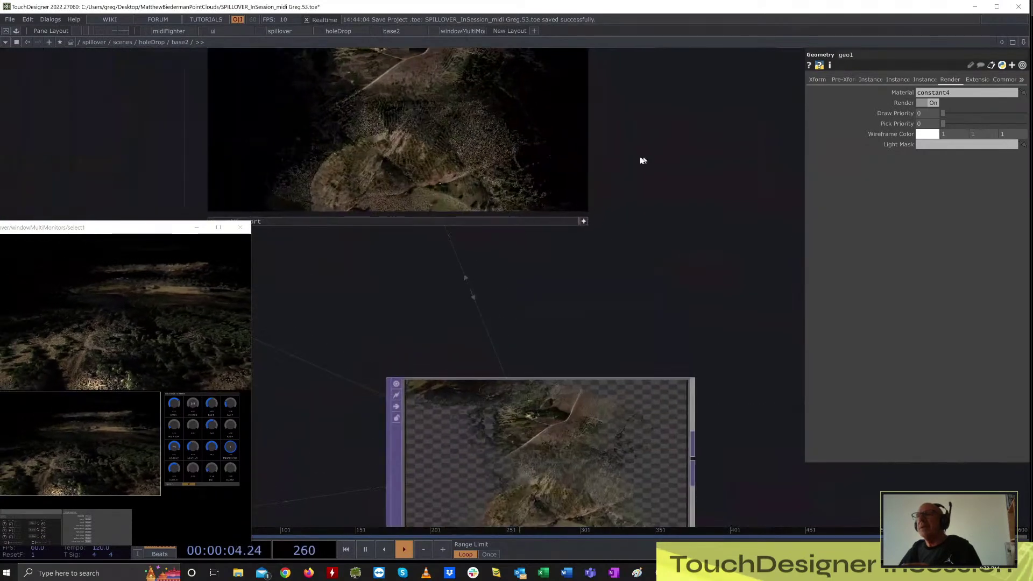
drag(644, 161, 759, 261)
scroll(537, 81, up, 3)
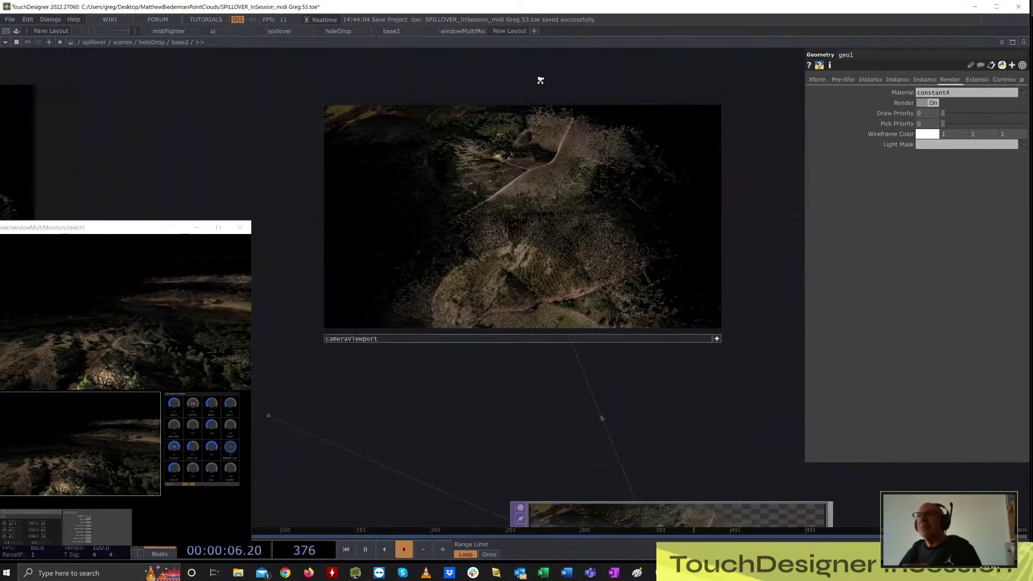
scroll(536, 82, down, 1)
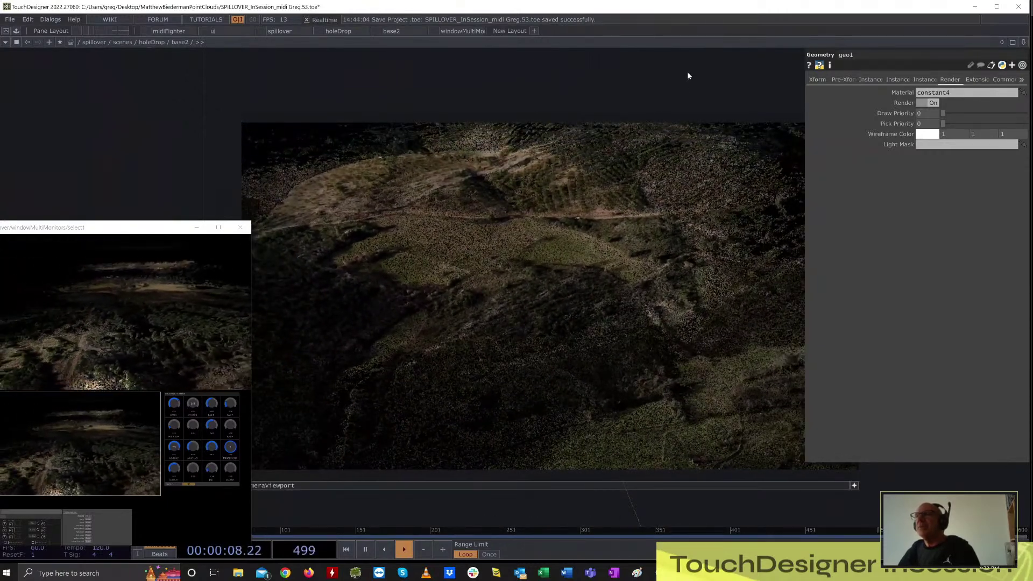
scroll(688, 76, down, 6)
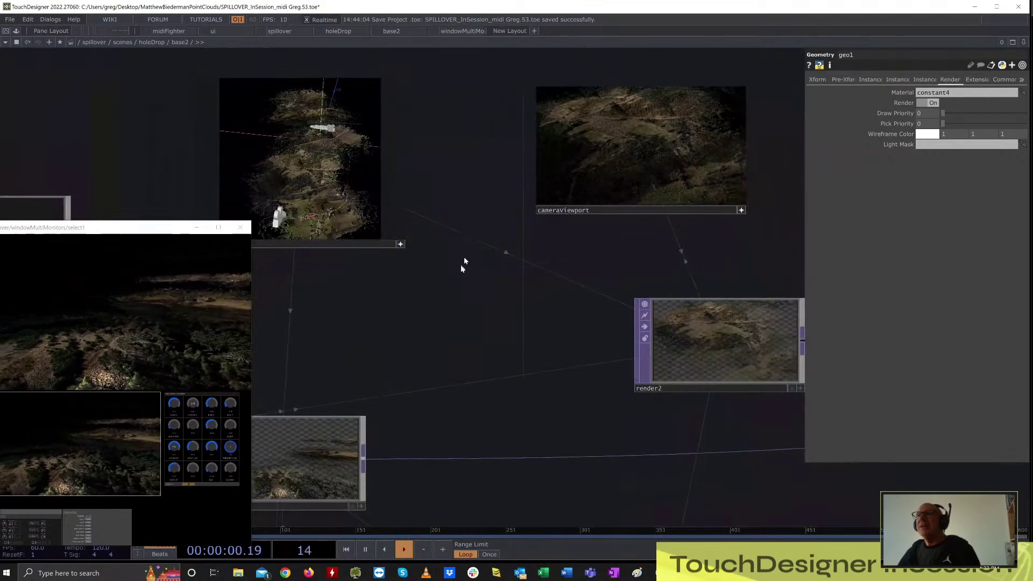
- Inside geo1, switch the render and display flags from box1 back to convert1, and return to base2
drag(463, 268, 816, 202)
drag(455, 243, 951, 152)
scroll(578, 301, up, 6)
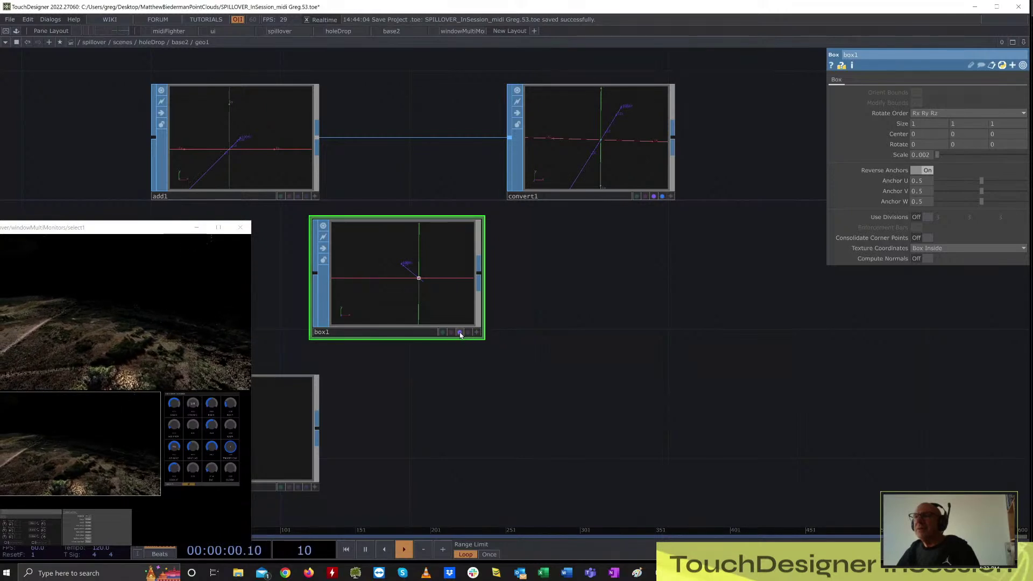
scroll(602, 232, down, 5)
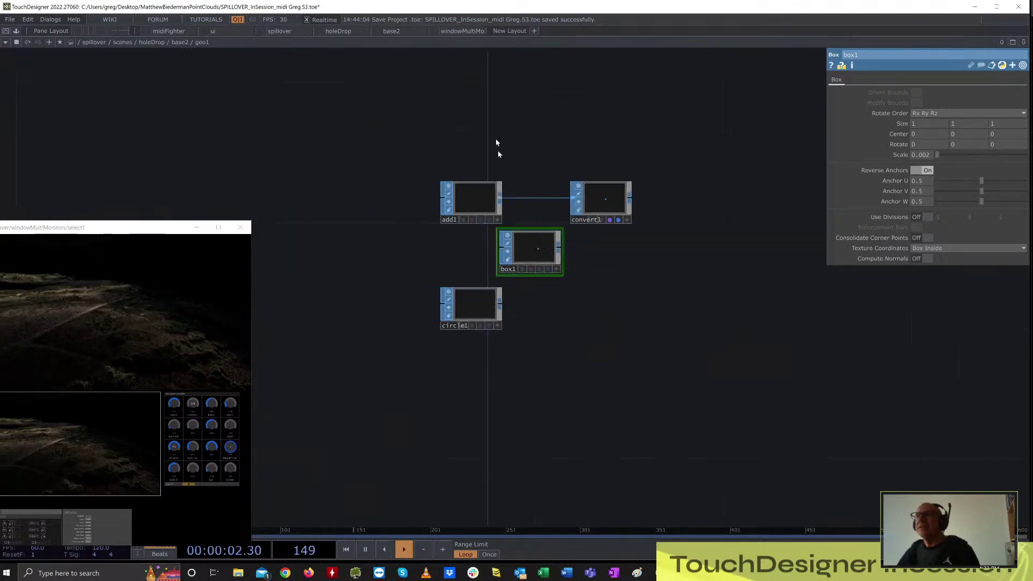
scroll(492, 143, down, 3)
scroll(538, 340, down, 3)
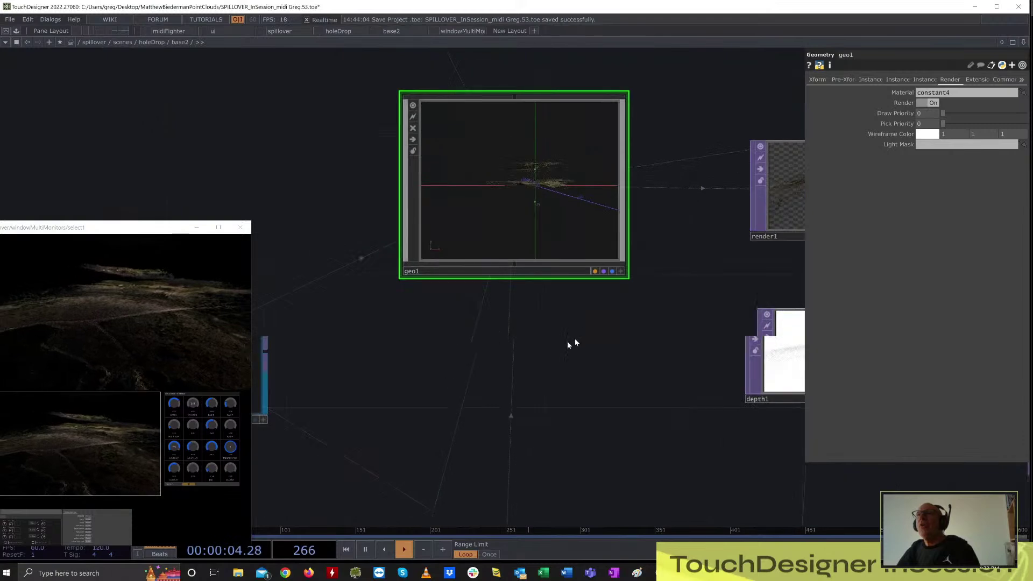
- Assign the line1 material to geo1
scroll(540, 351, down, 1)
drag(475, 302, 478, 319)
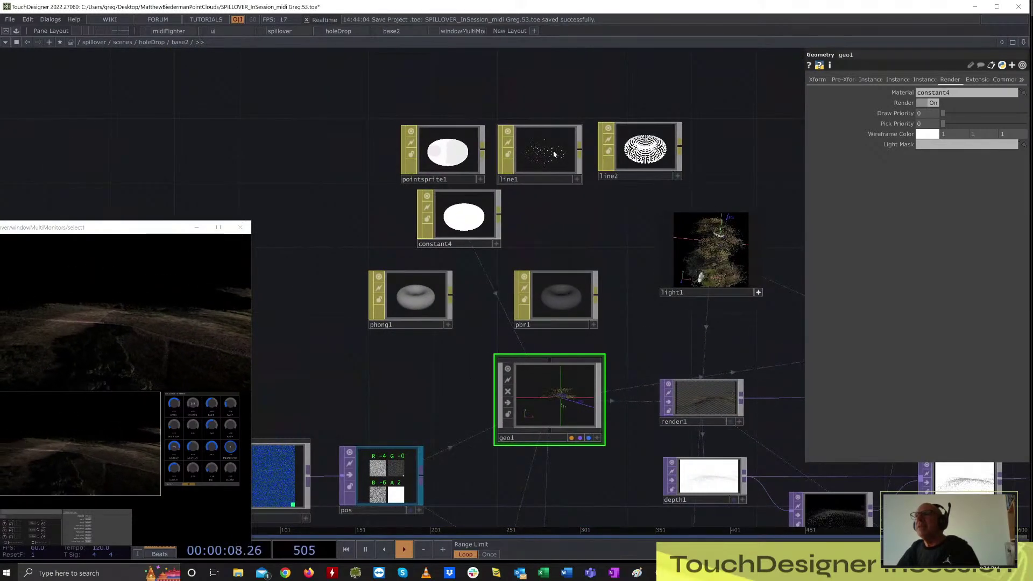
drag(552, 152, 937, 96)
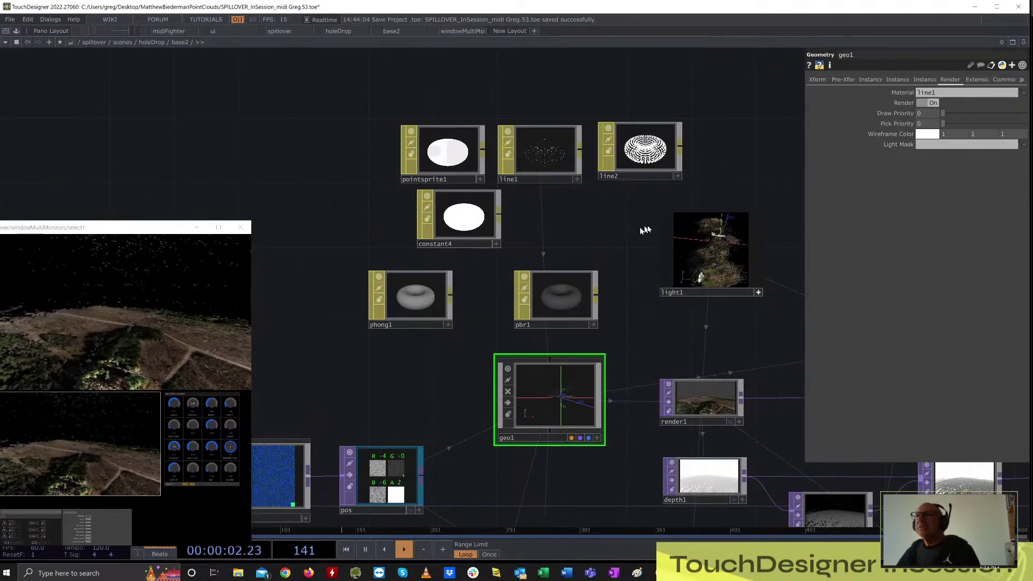
- Home cameraViewport and examine the hilltop point cloud rendered with line1 from several angles and up close
drag(645, 230, 394, 218)
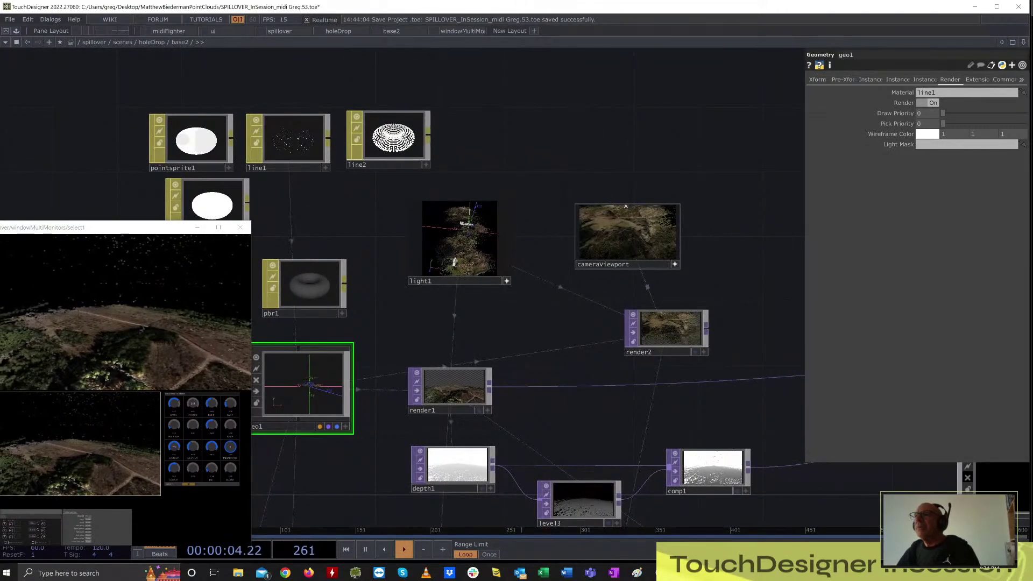
scroll(613, 173, up, 10)
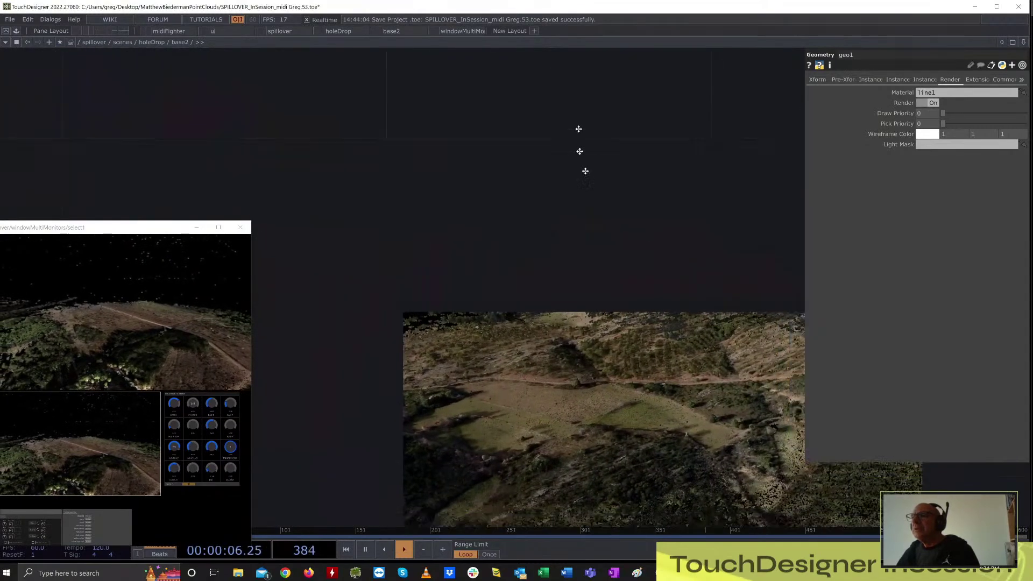
drag(579, 129, 563, 152)
middle_drag(560, 296, 826, 256)
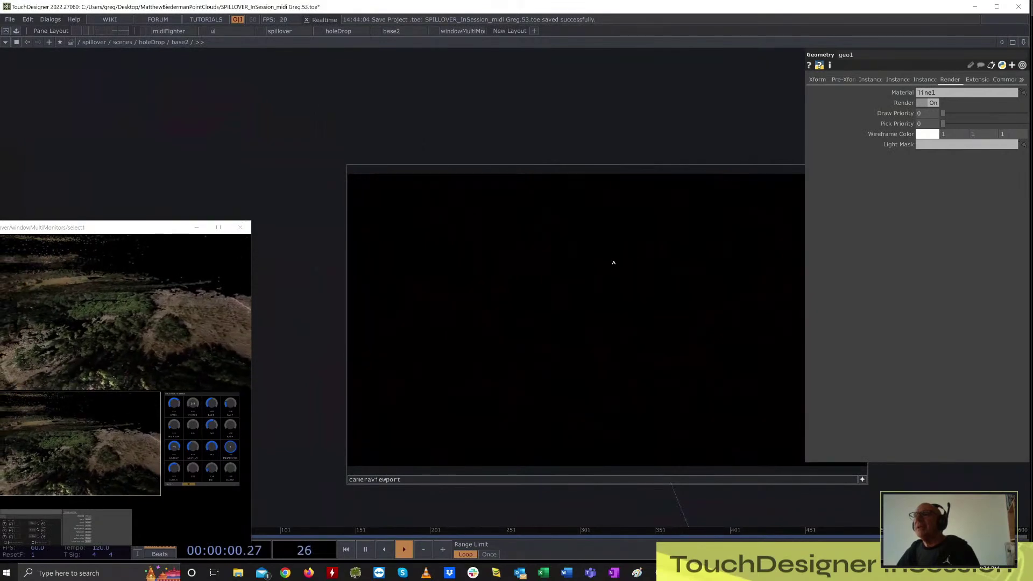
key(h)
middle_drag(627, 322, 767, 323)
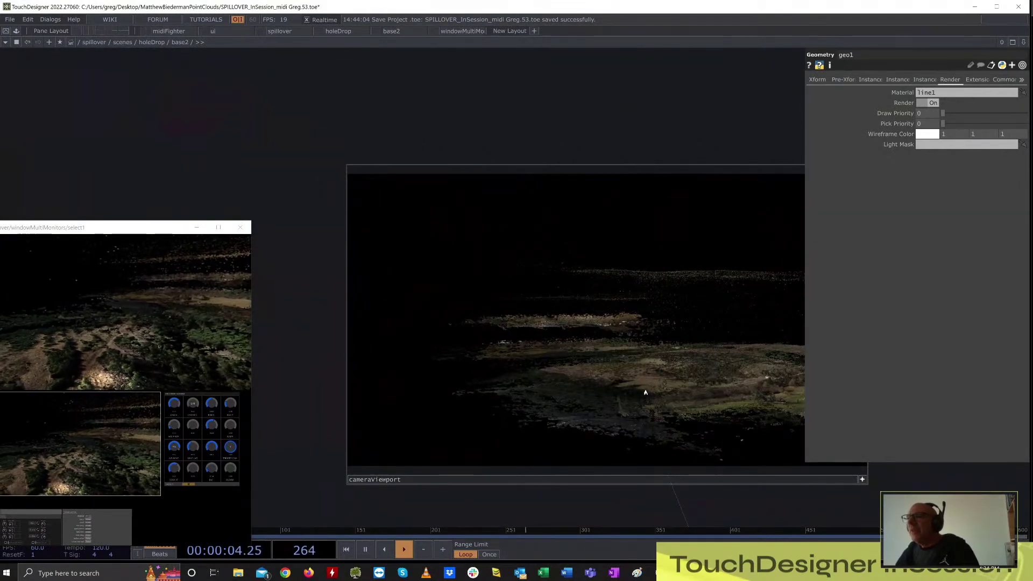
drag(645, 393, 642, 423)
drag(616, 376, 623, 412)
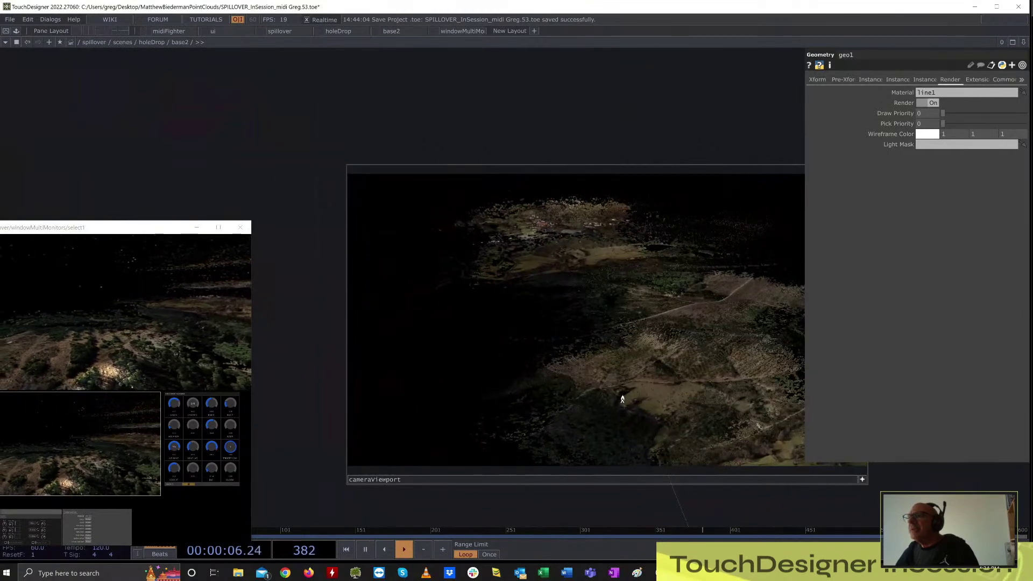
middle_drag(623, 399, 776, 362)
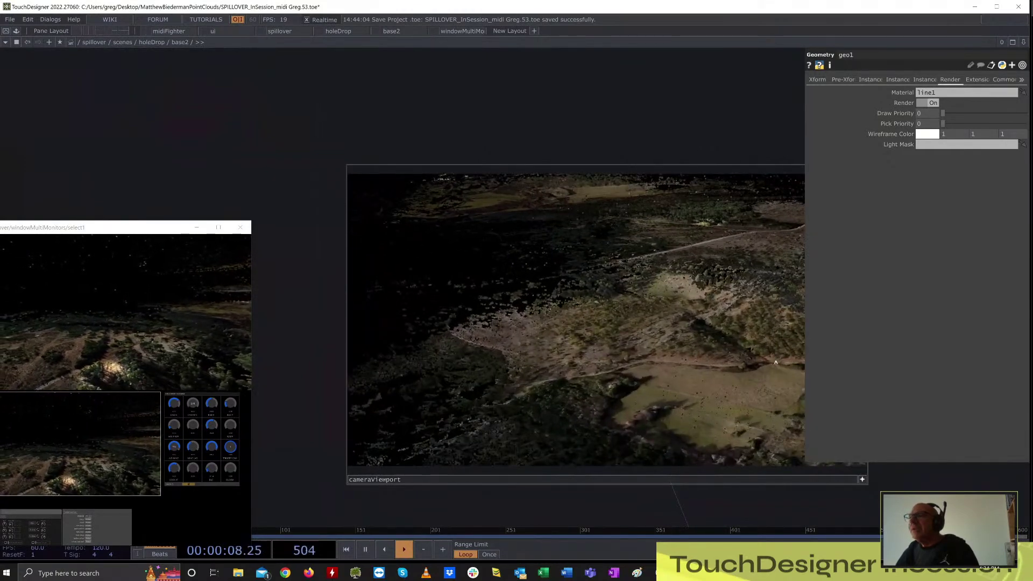
middle_drag(619, 356, 642, 338)
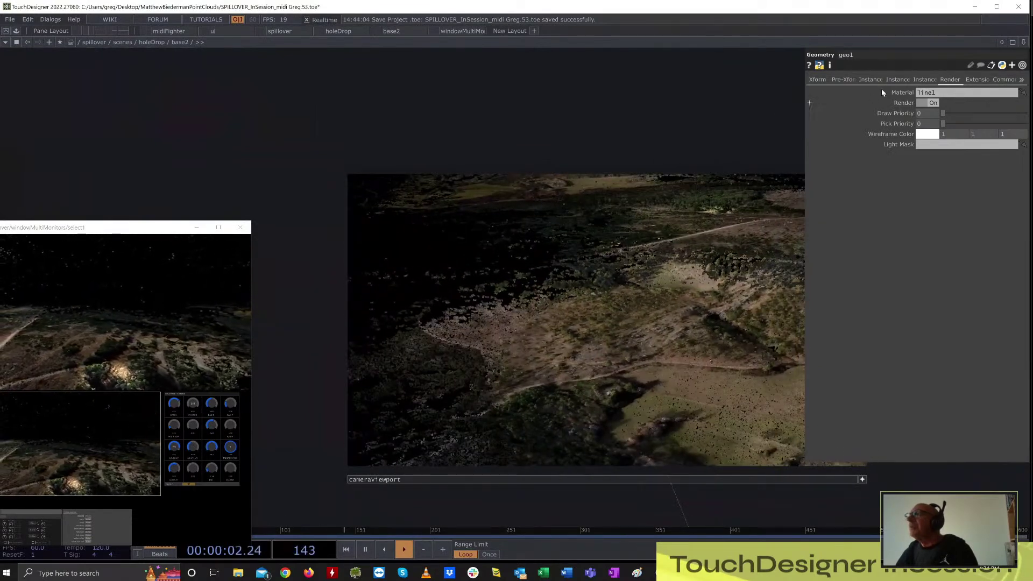
- Review the point, line and setup parameters of the line1 material
click(848, 80)
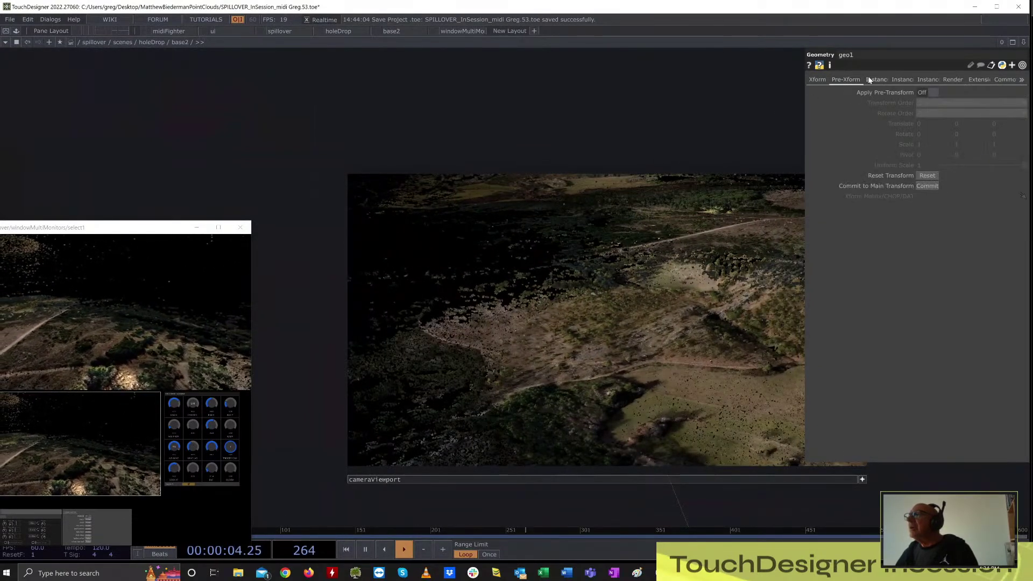
scroll(672, 107, down, 5)
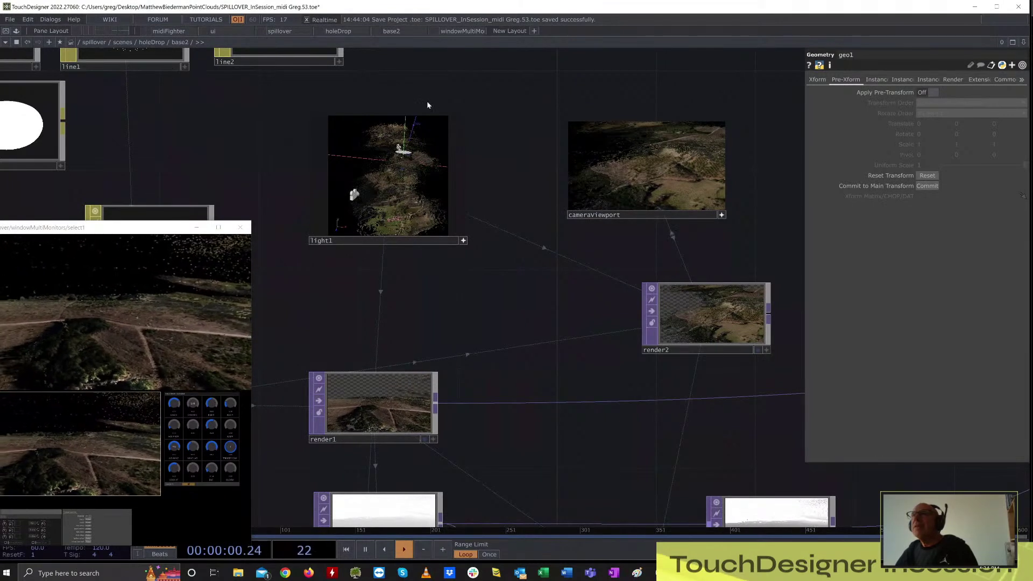
click(165, 56)
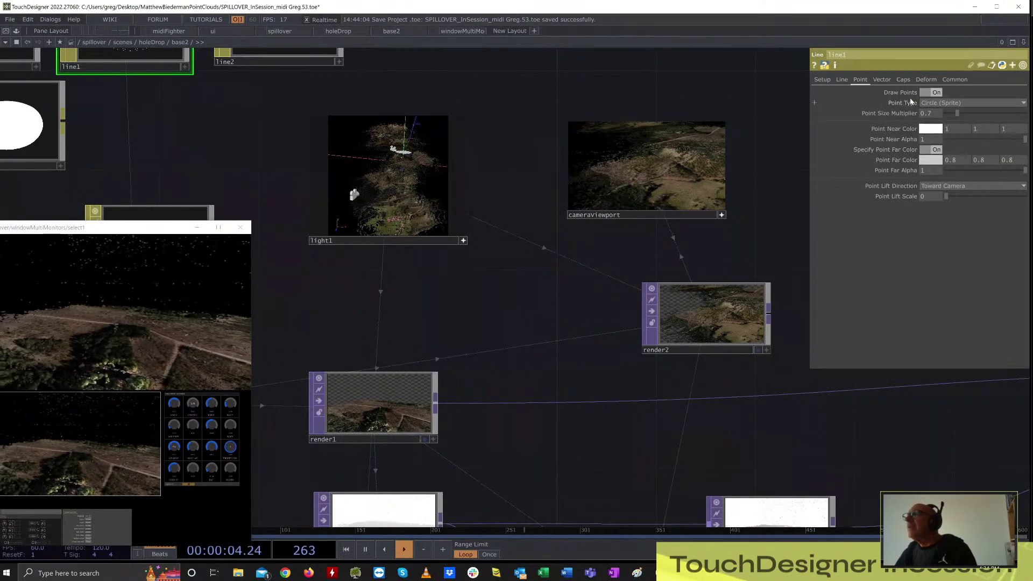
click(842, 80)
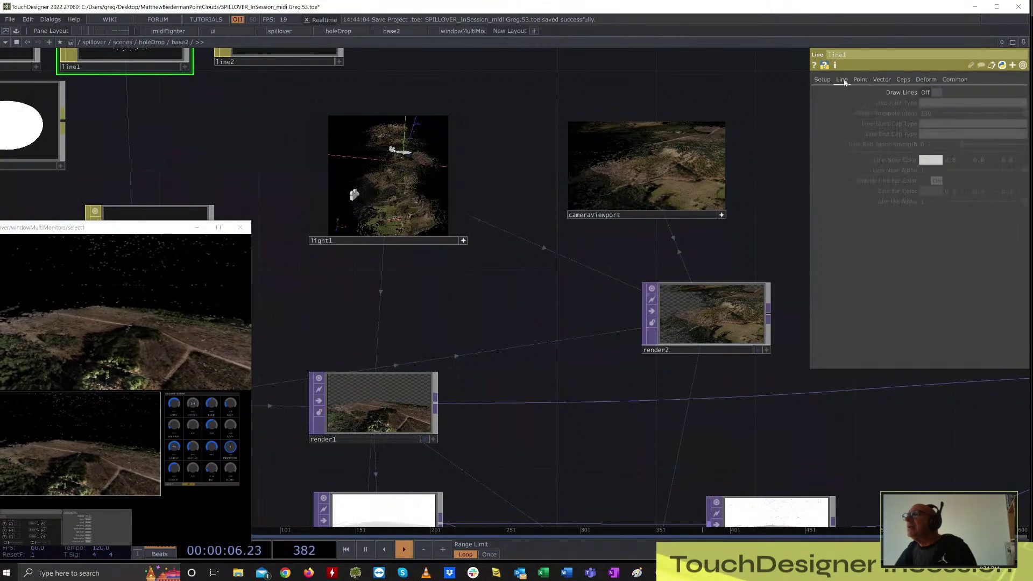
click(828, 81)
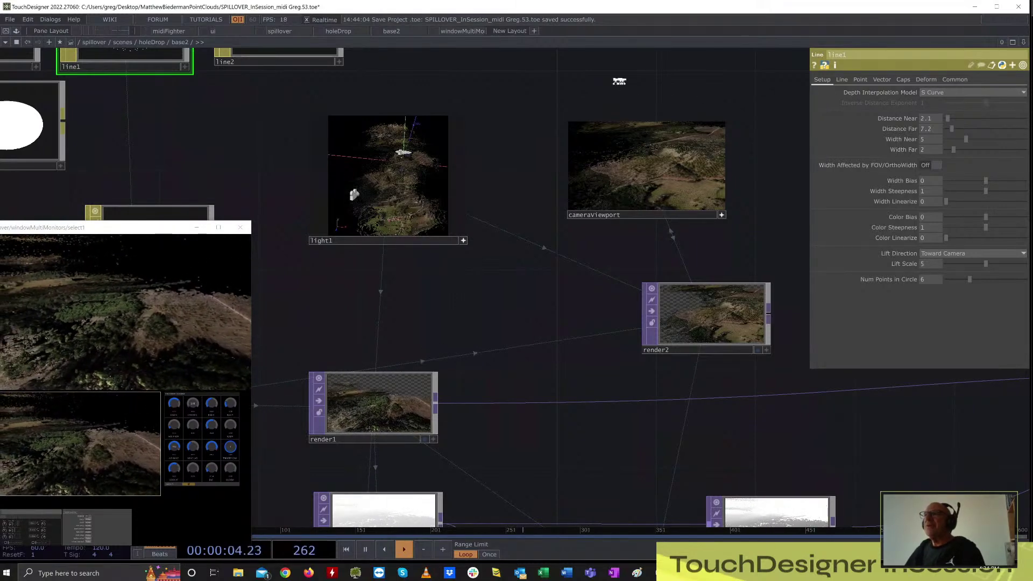
- Select the line2 material and review its distance and width setup parameters
scroll(635, 82, up, 3)
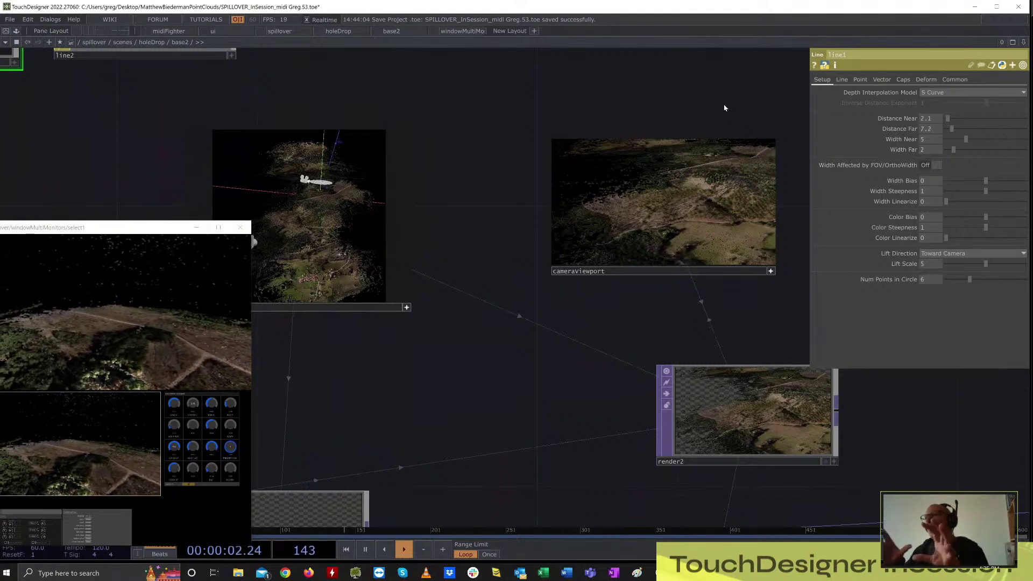
drag(479, 112, 534, 224)
right_drag(483, 156, 194, 89)
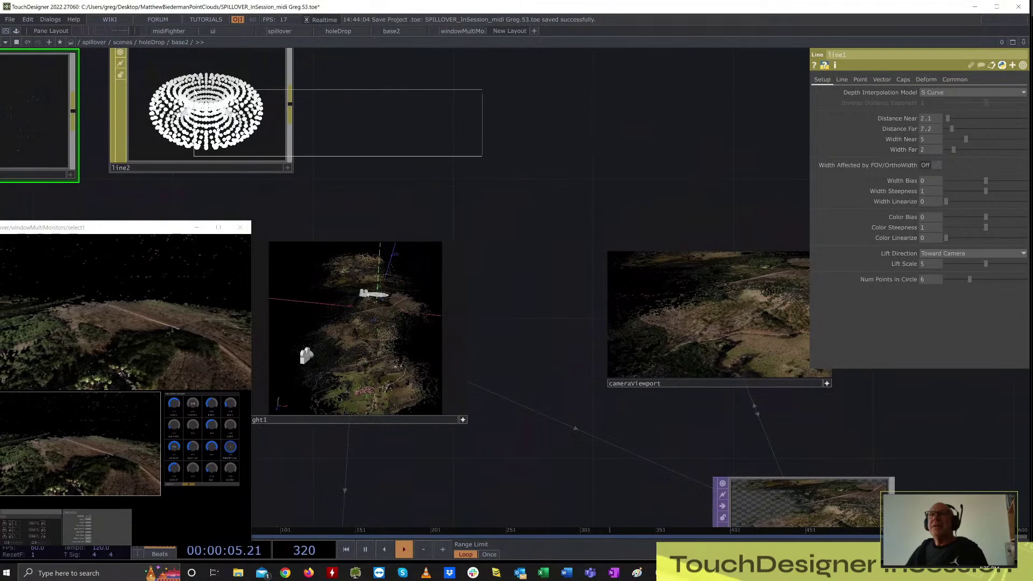
click(824, 81)
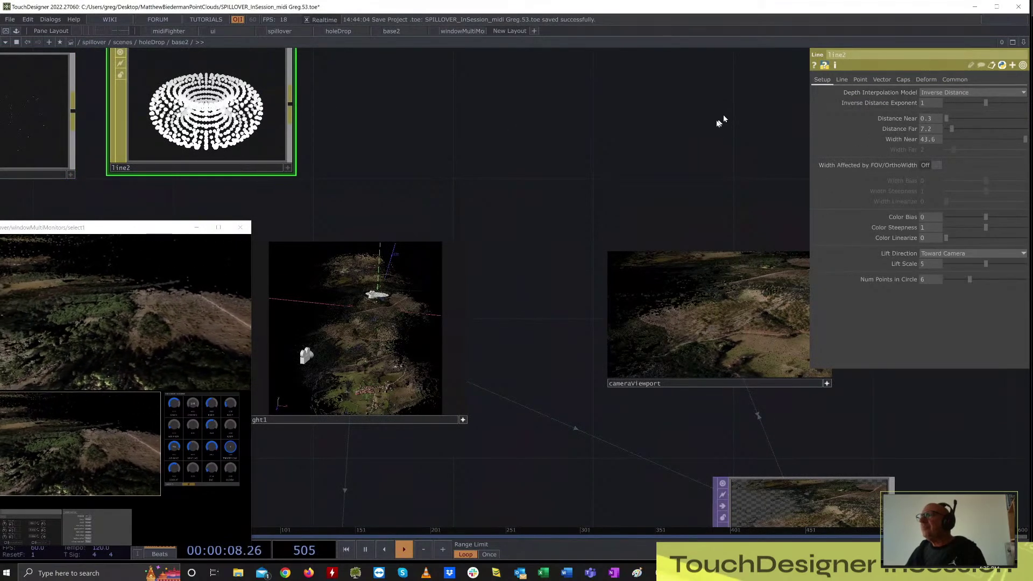
- Assign the line2 material to geo1
scroll(682, 121, down, 6)
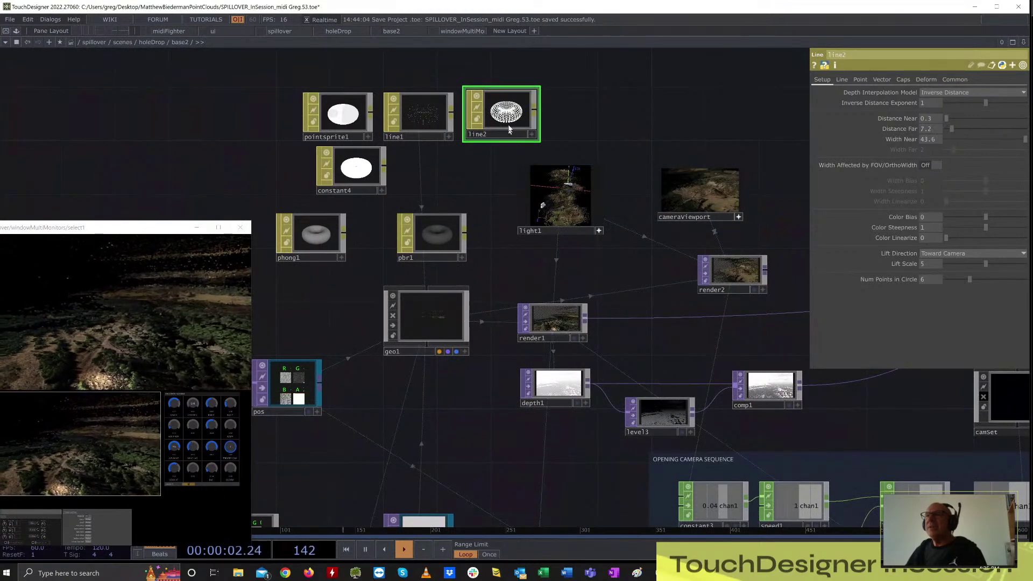
drag(509, 129, 807, 145)
drag(945, 80, 950, 79)
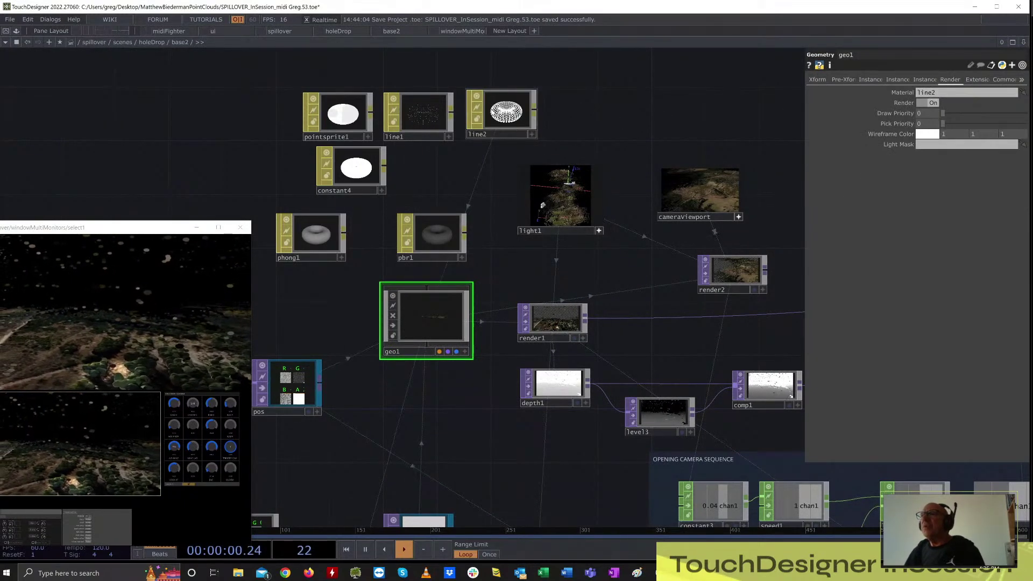
- Examine the hilltop point cloud rendered with the line2 material up close in cameraViewport
scroll(668, 115, up, 3)
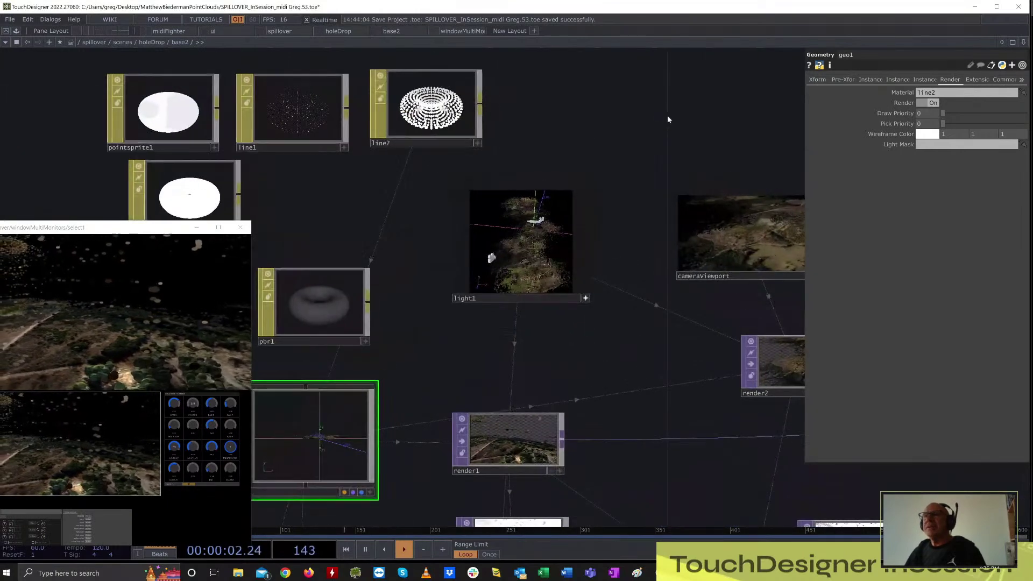
drag(668, 115, 506, 118)
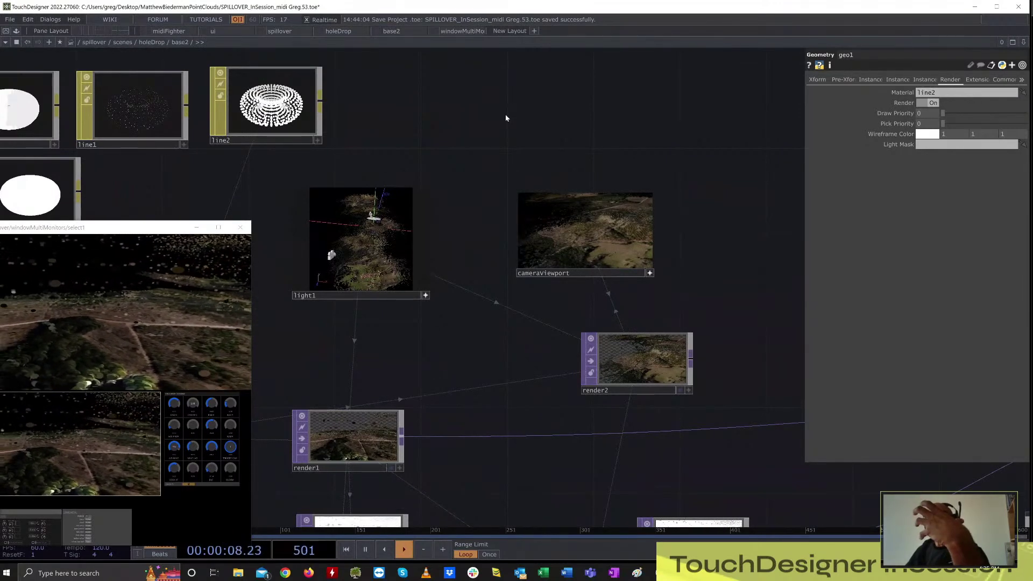
scroll(620, 162, up, 4)
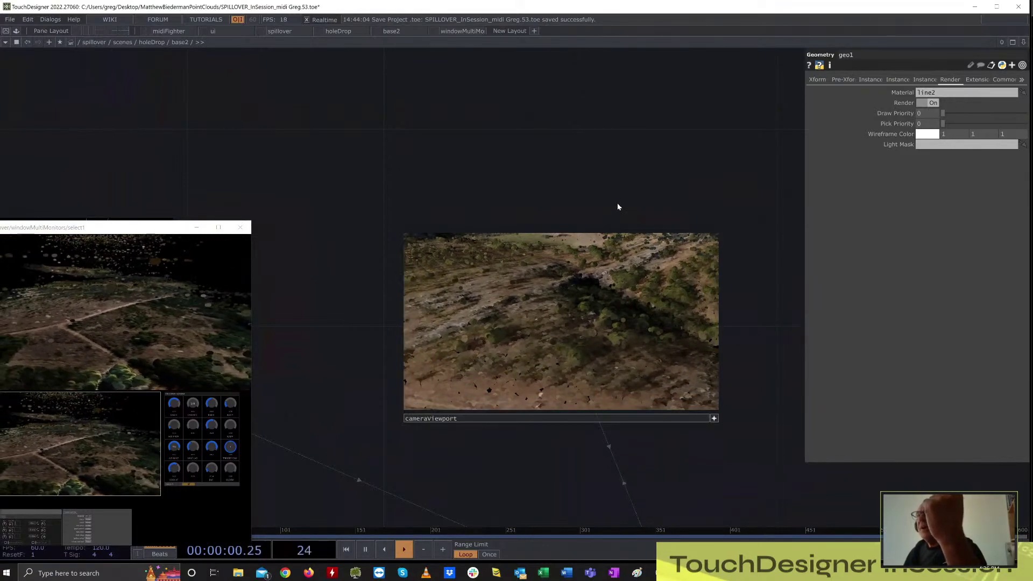
scroll(618, 207, up, 5)
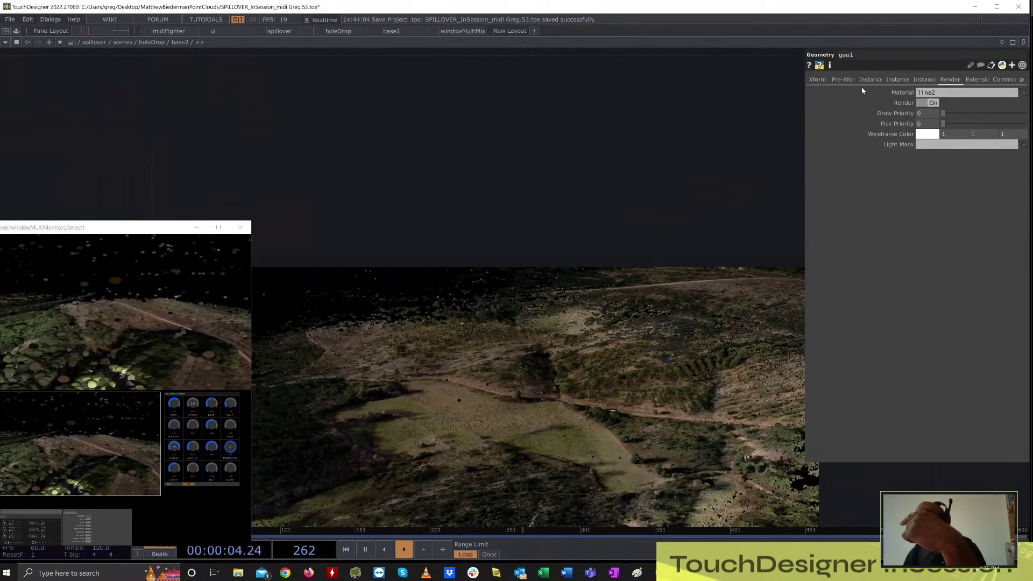
scroll(621, 128, down, 5)
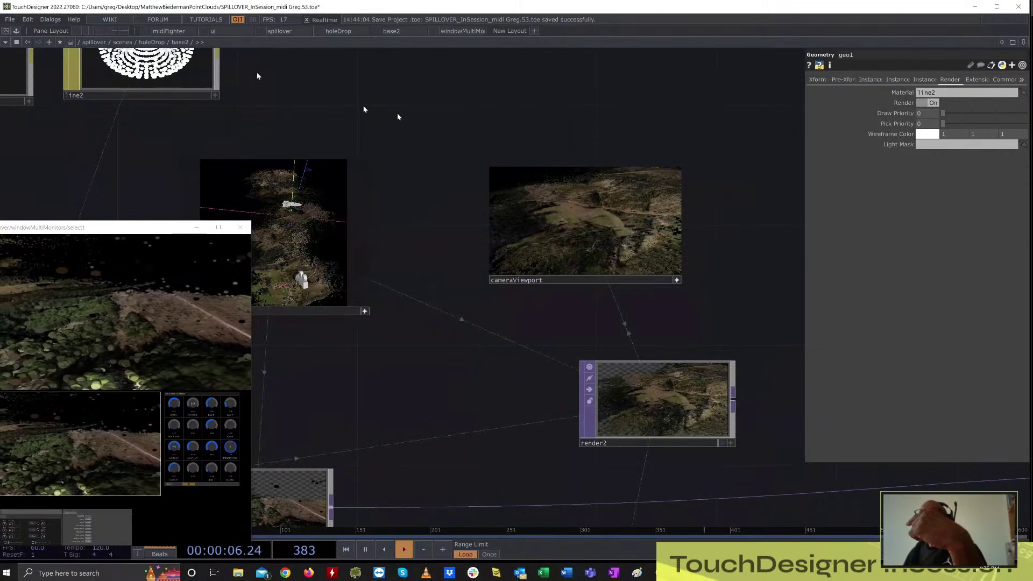
- Set the line2 material's Width Near to 50 and check the point size in cameraViewport
click(126, 65)
middle_drag(559, 108, 660, 109)
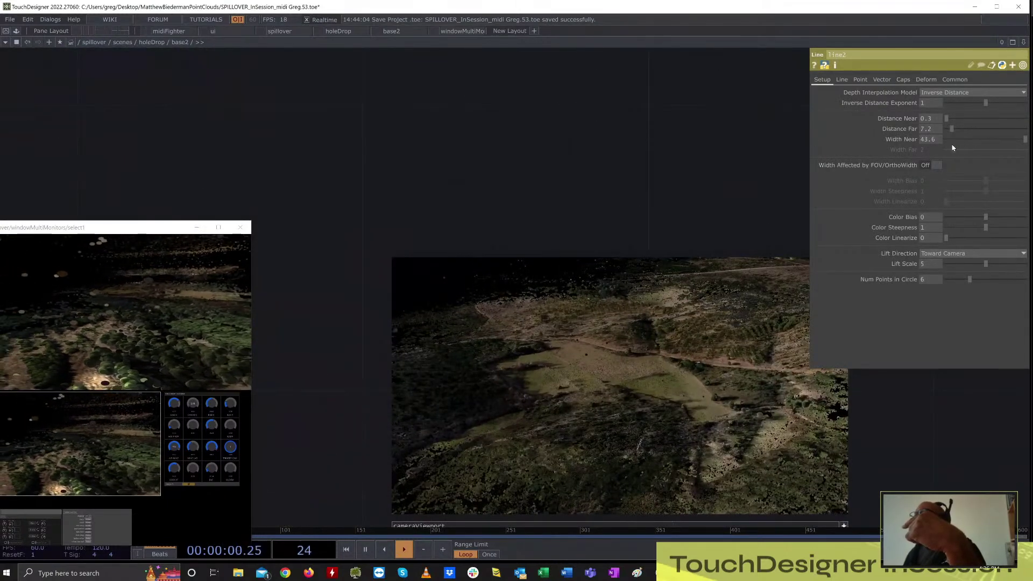
drag(1026, 143, 1027, 145)
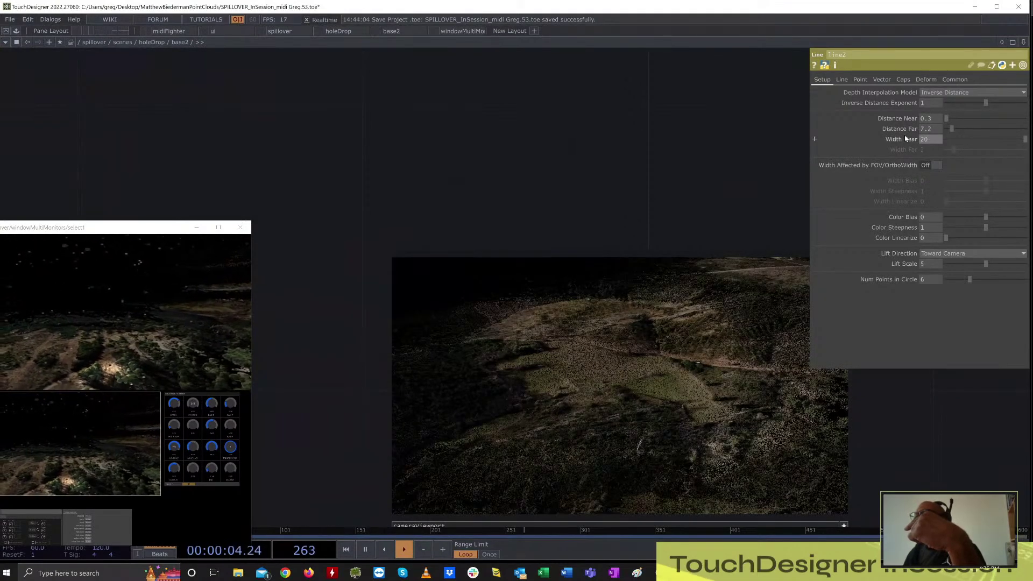
middle_drag(907, 132, 906, 122)
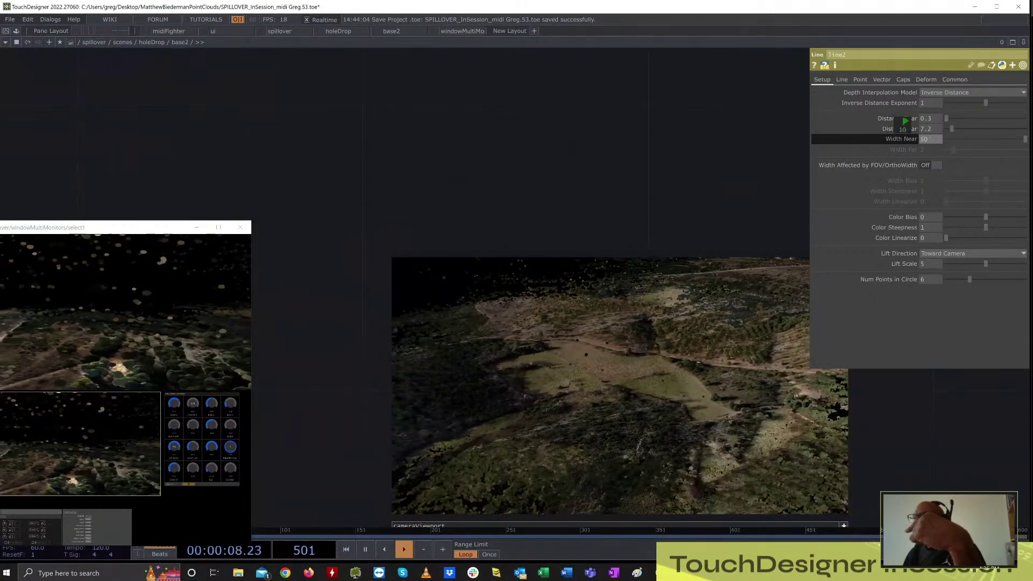
drag(667, 175, 630, 84)
scroll(630, 84, down, 4)
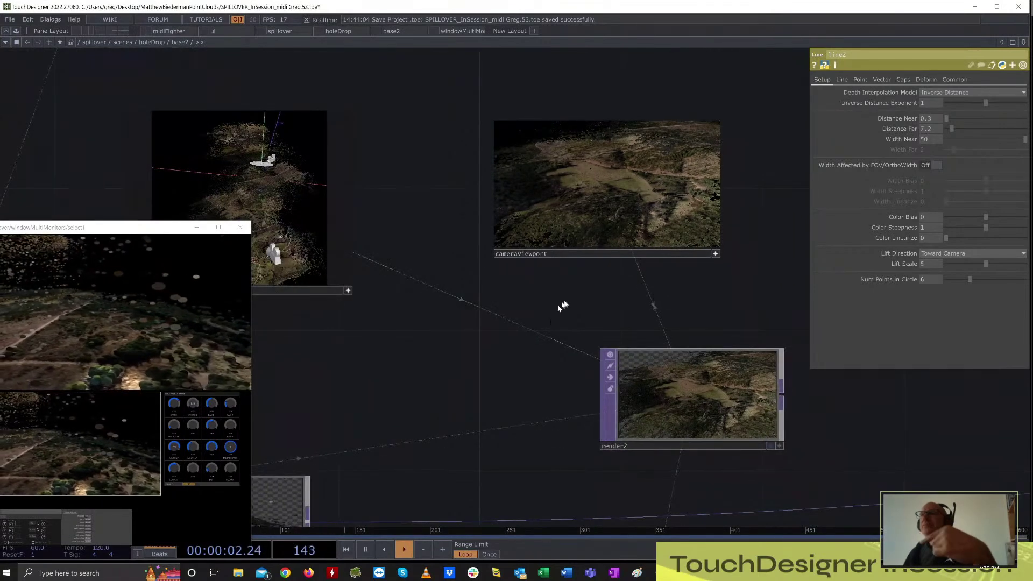
- Select the pbr1 material above geo1 and review its RGB parameters
scroll(562, 306, down, 5)
drag(304, 255, 500, 219)
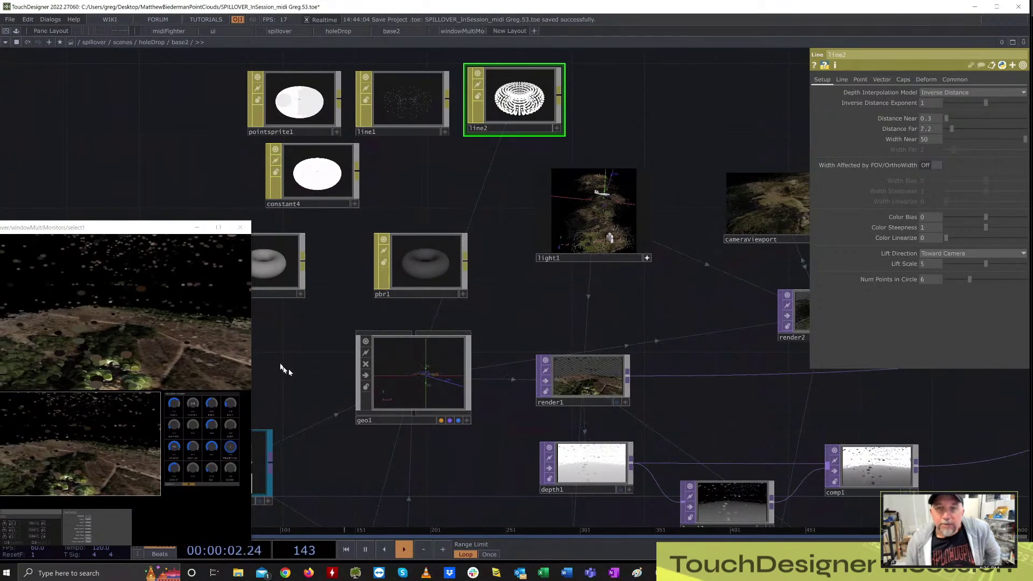
drag(484, 489, 418, 204)
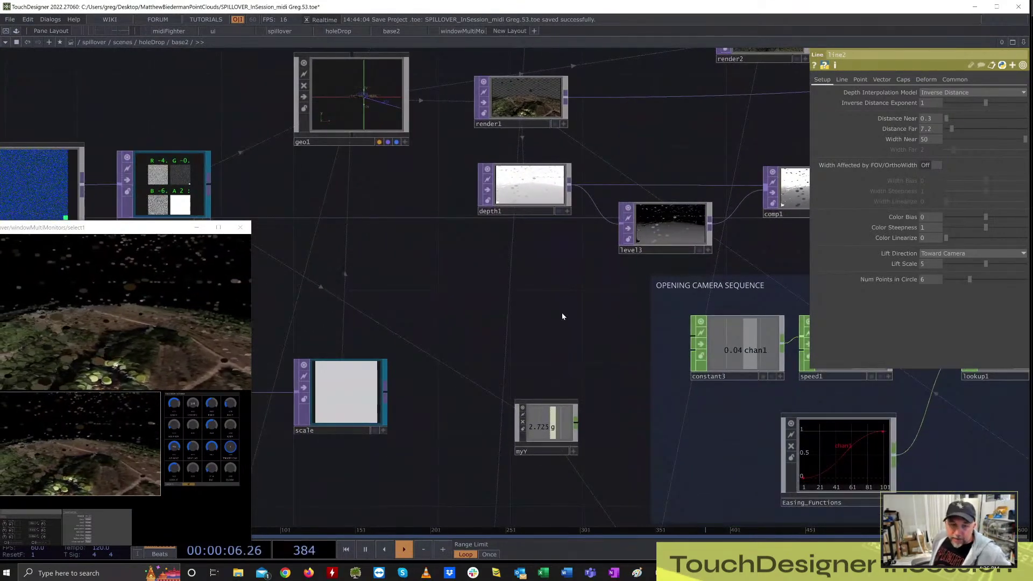
drag(562, 316, 491, 240)
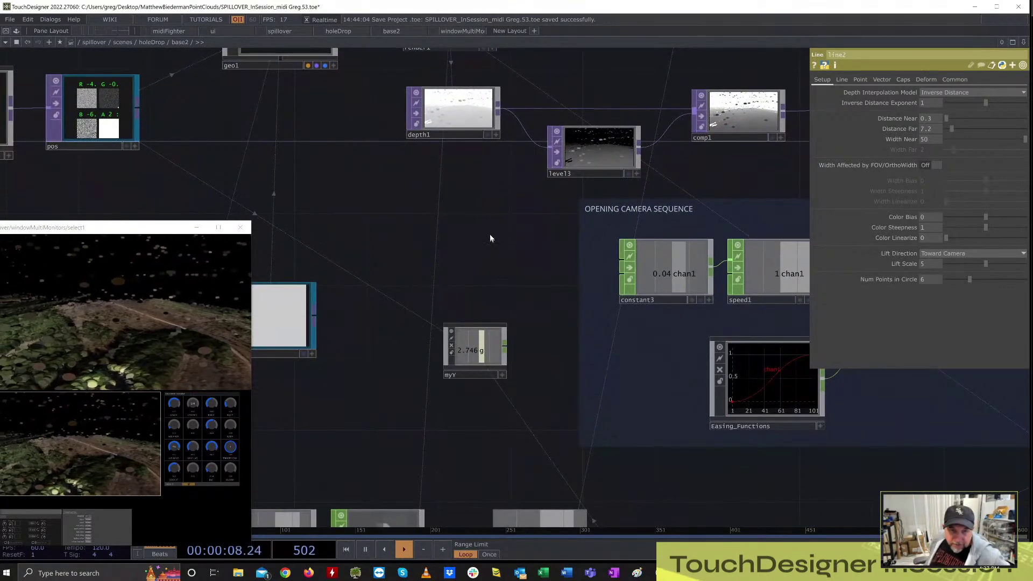
scroll(490, 238, down, 10)
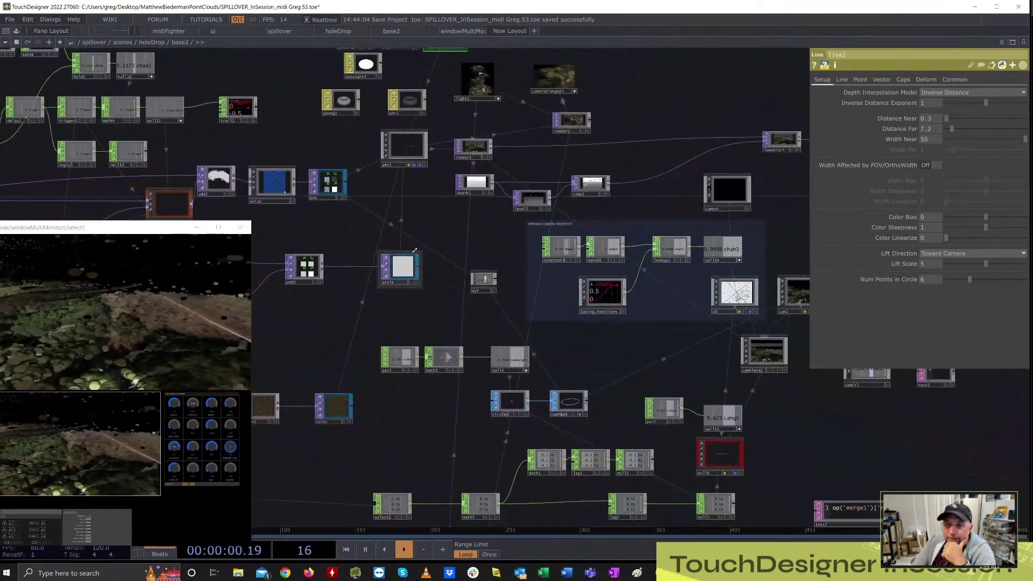
scroll(410, 96, up, 10)
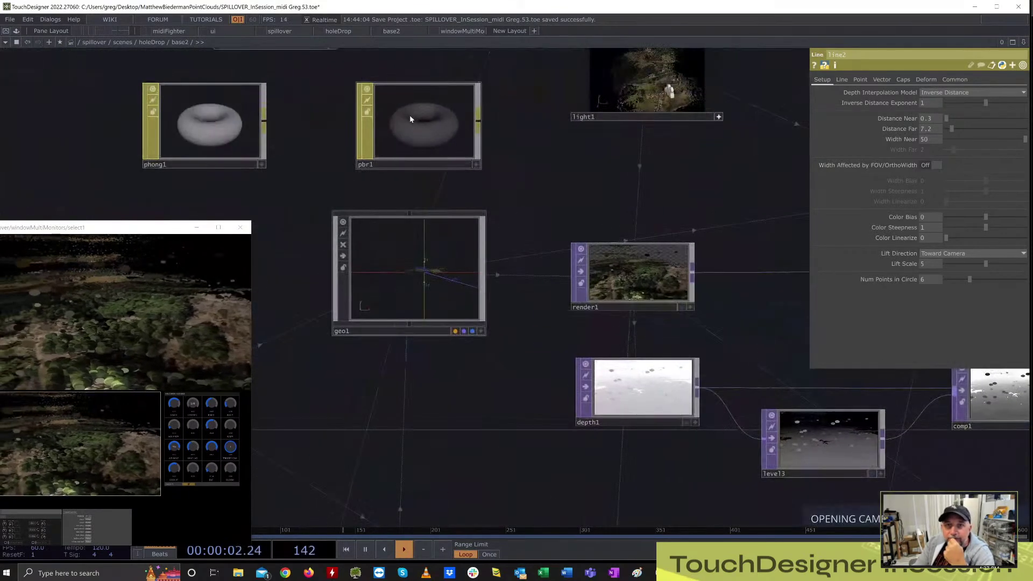
click(409, 115)
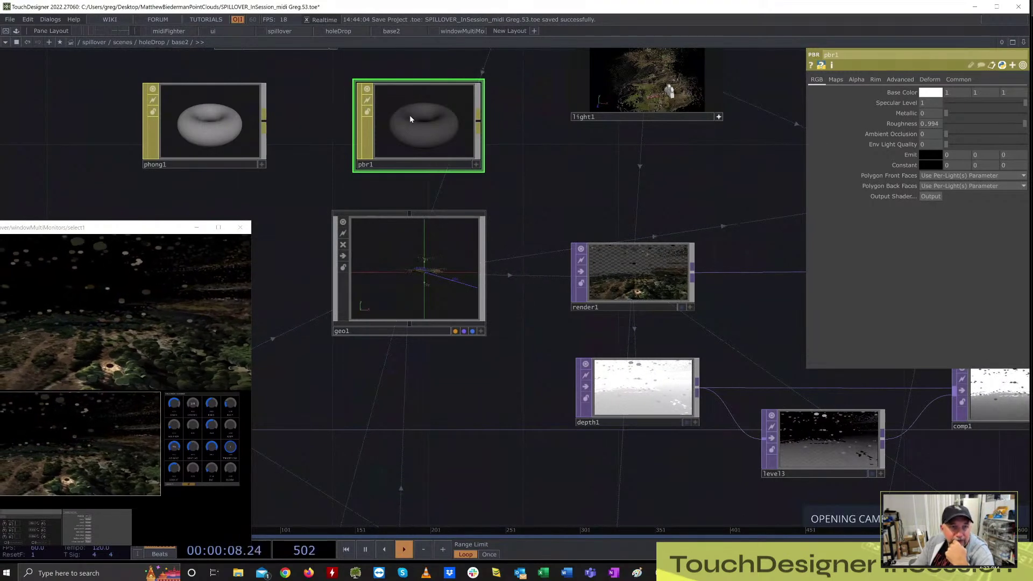
- Move the multi-monitor output window fully into view over the base2 network
drag(137, 232, 268, 191)
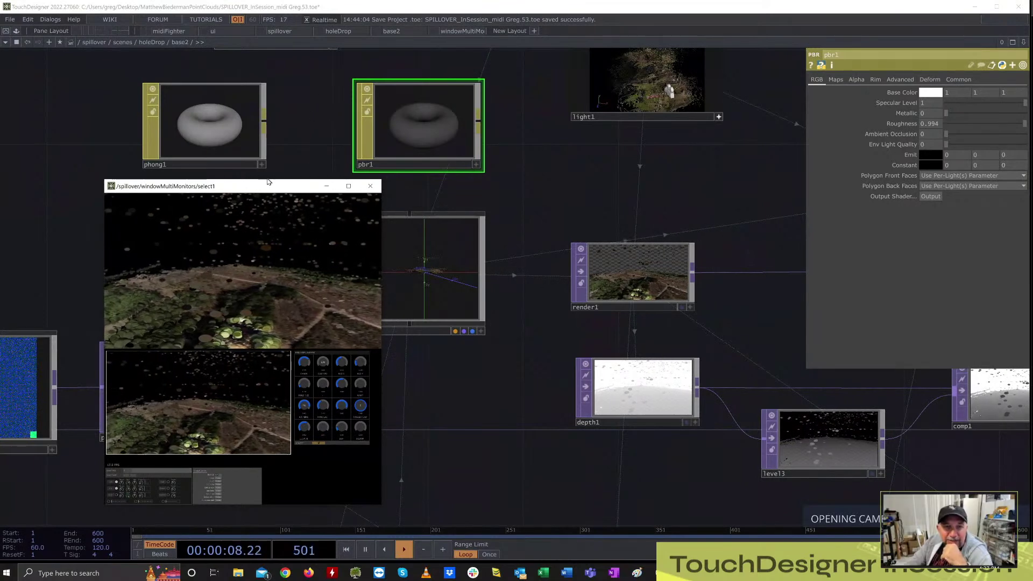
drag(253, 189, 205, 181)
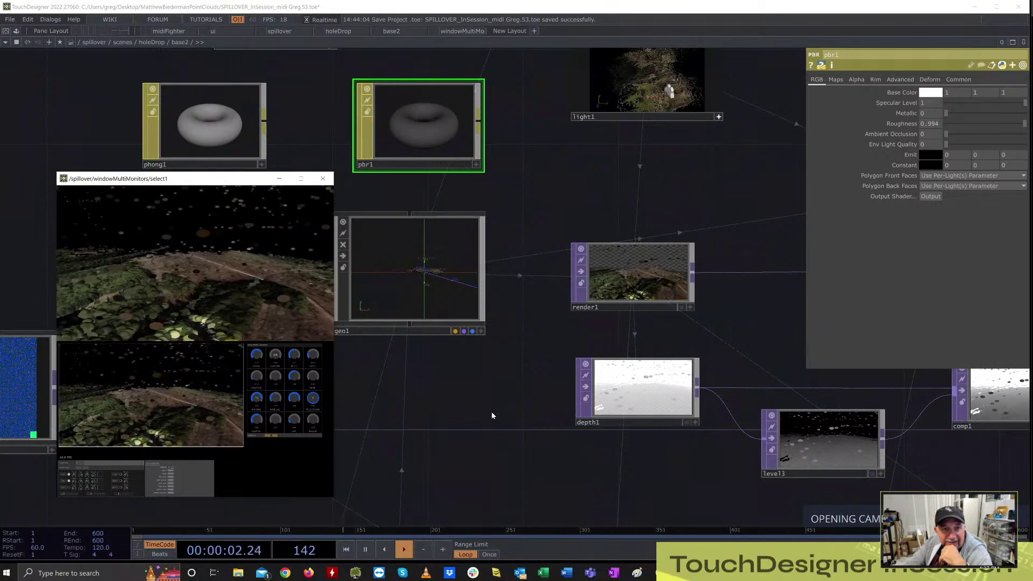
click(524, 432)
- Look over the render and camera operators, and reselect line2 to review its setup parameters
drag(524, 432, 417, 316)
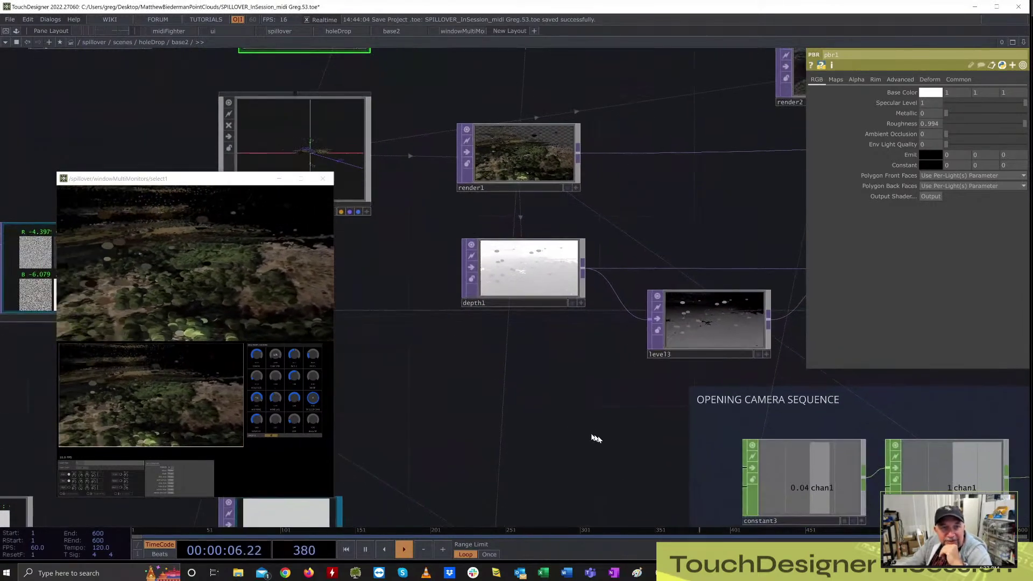
drag(575, 412, 443, 295)
middle_drag(472, 312, 373, 353)
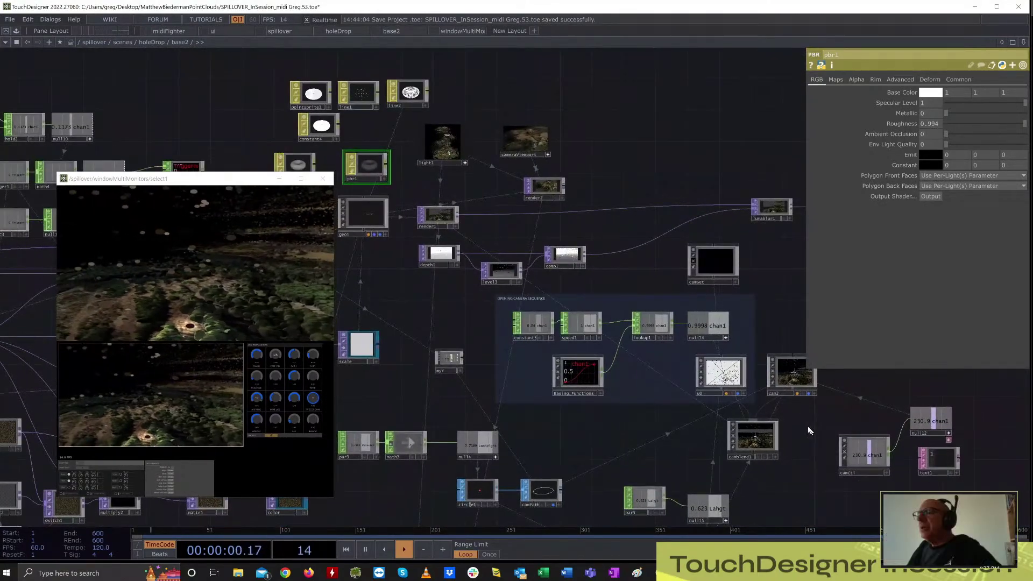
mouse_move(798, 426)
mouse_down()
mouse_move(778, 420)
mouse_move(779, 429)
mouse_up()
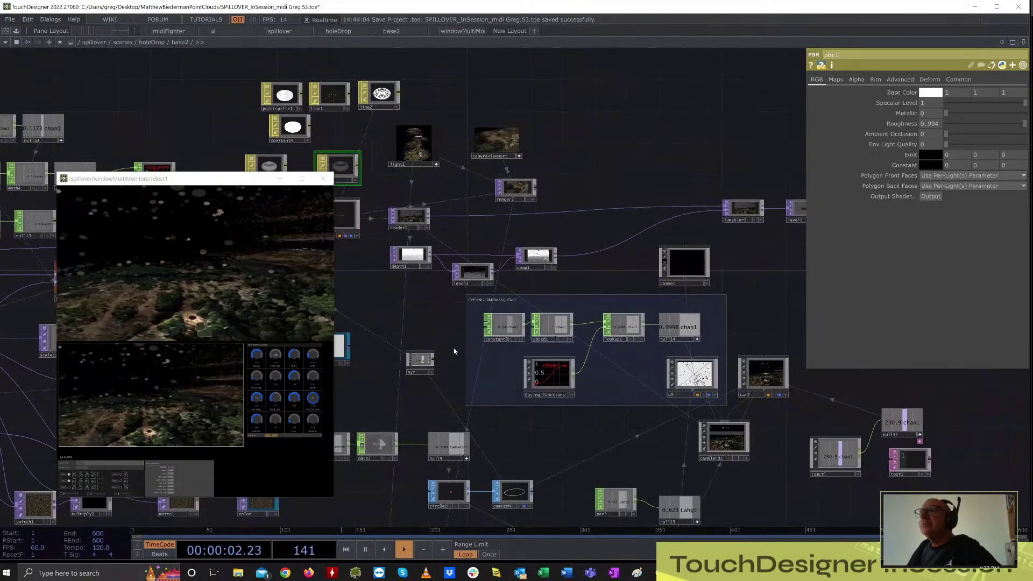
drag(384, 314, 489, 325)
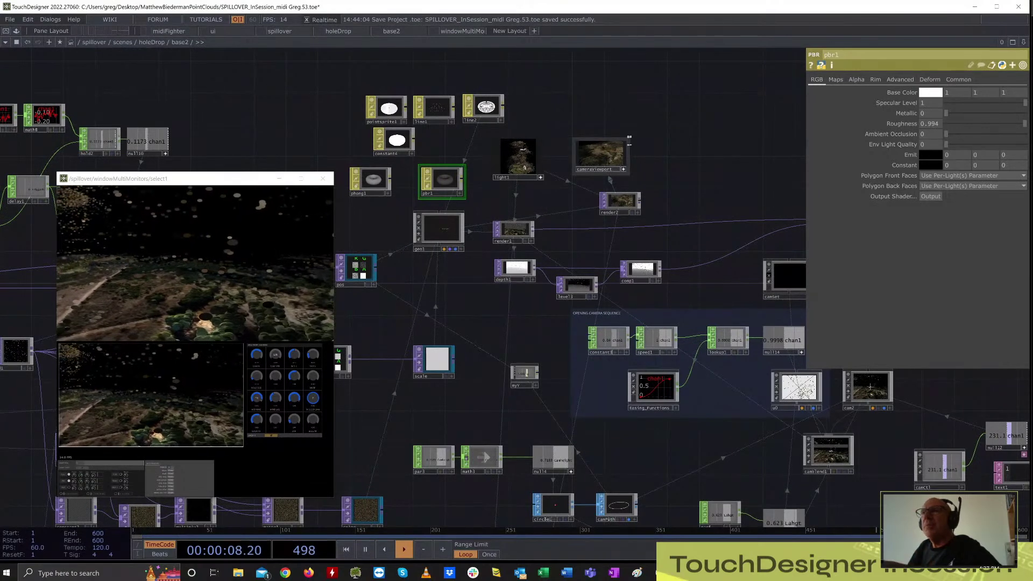
click(487, 113)
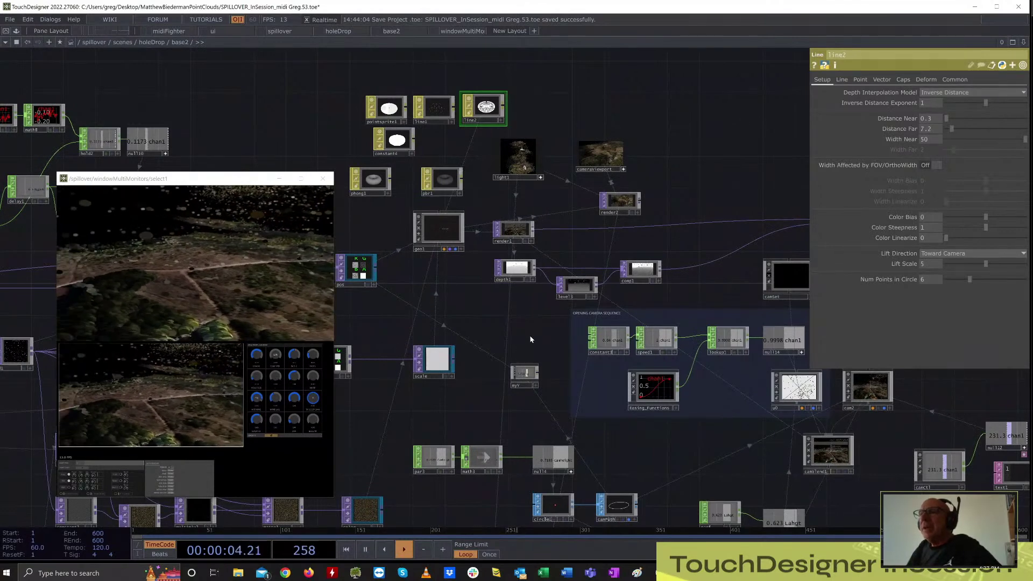
- Inspect the myY operator and the materials around geo1 alongside the multi-monitor output
drag(509, 337, 608, 291)
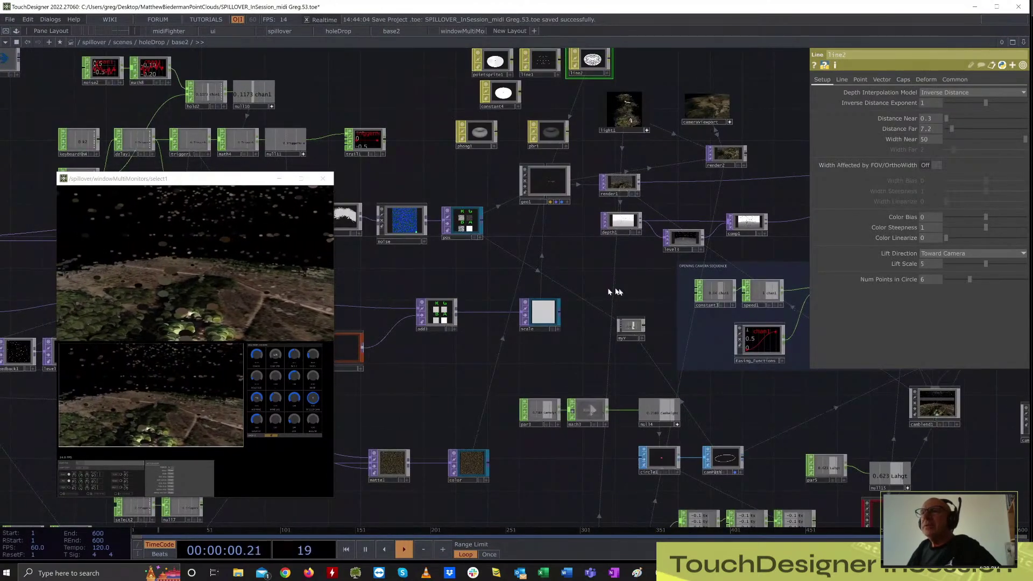
scroll(638, 331, up, 3)
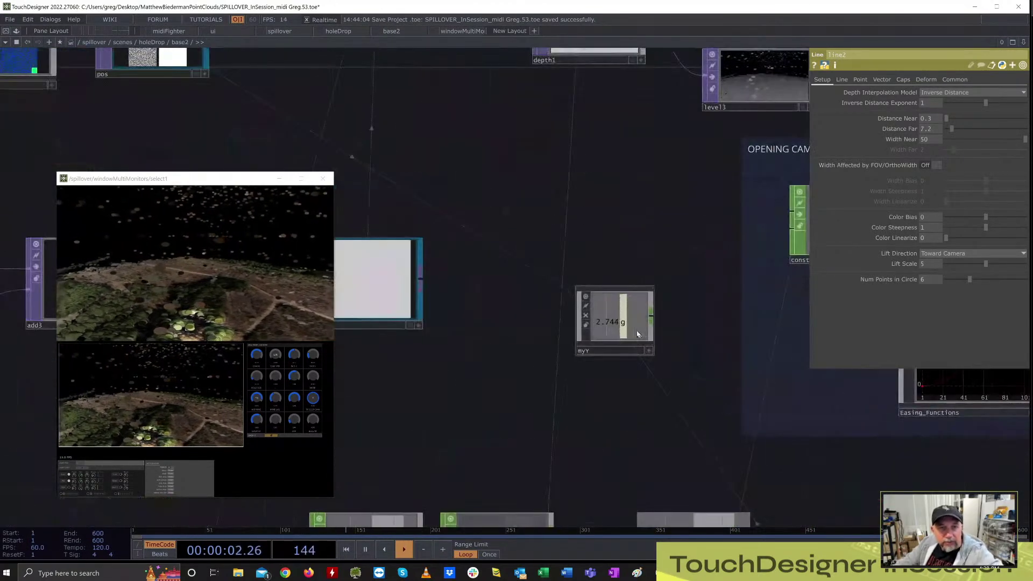
scroll(630, 269, down, 3)
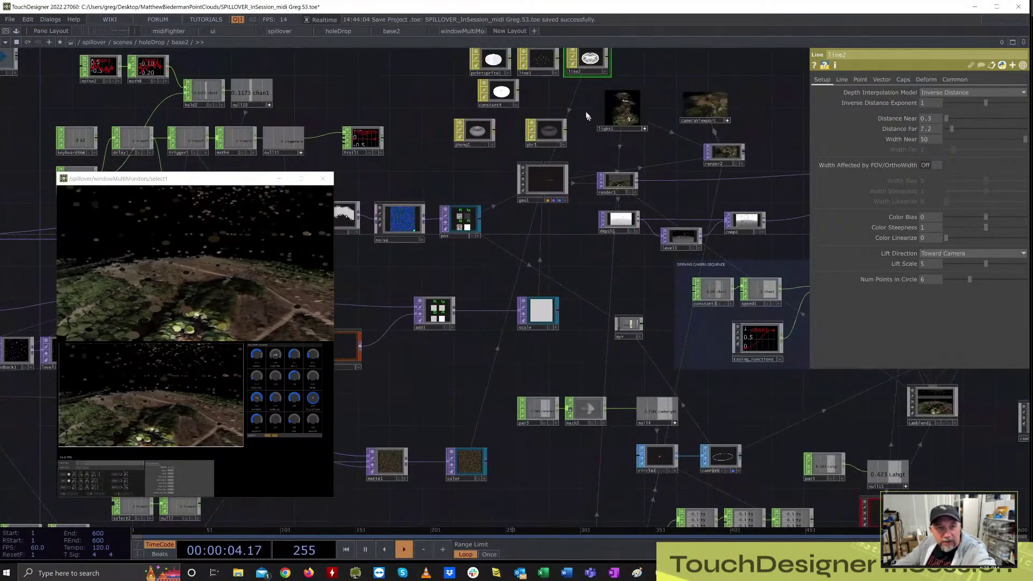
drag(588, 113, 586, 222)
scroll(586, 164, up, 2)
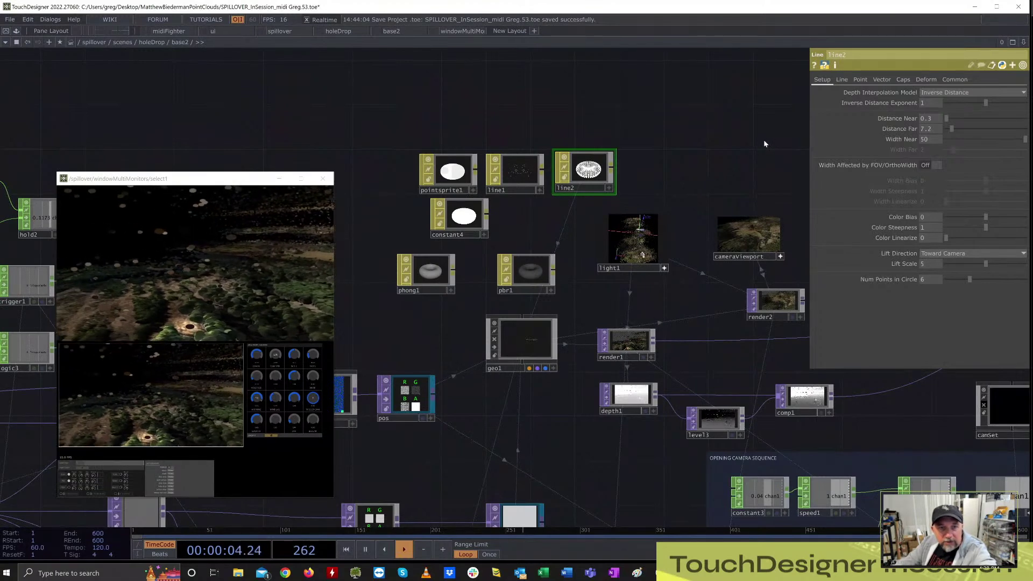
drag(764, 140, 696, 132)
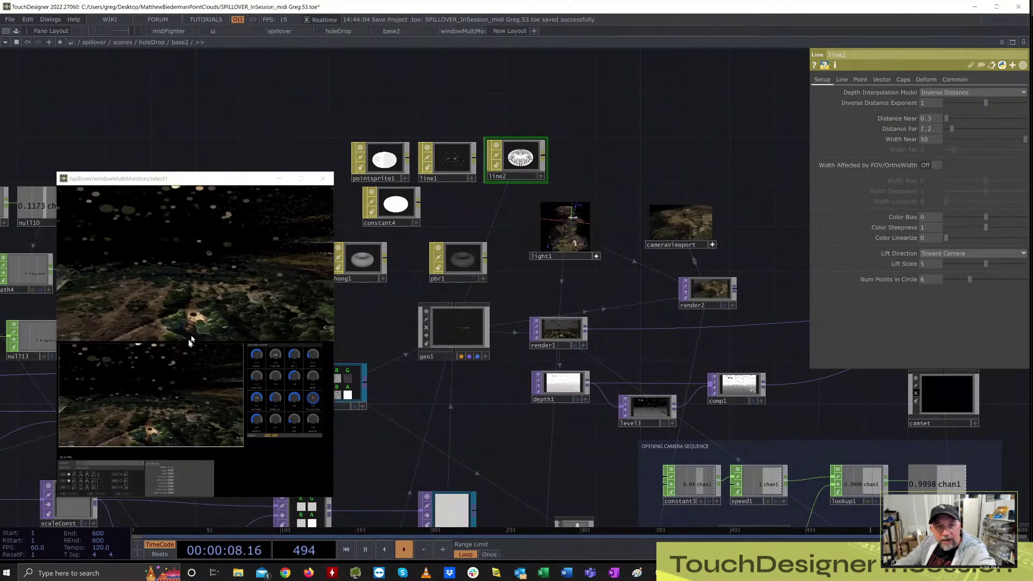
click(242, 324)
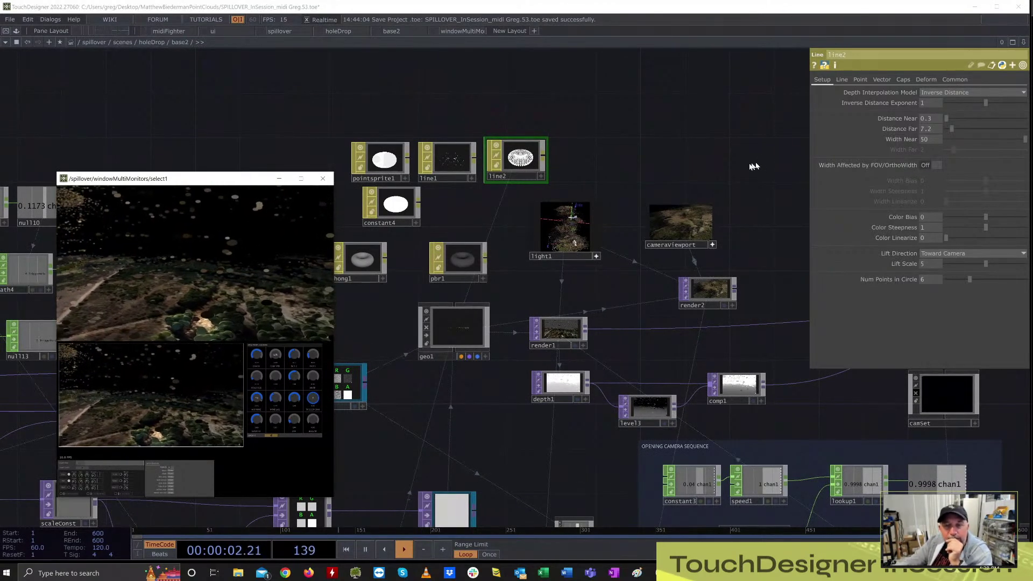
- Examine the round points drawn by line2 among the trees from close range in cameraViewport
drag(755, 167, 633, 163)
middle_drag(646, 161, 727, 145)
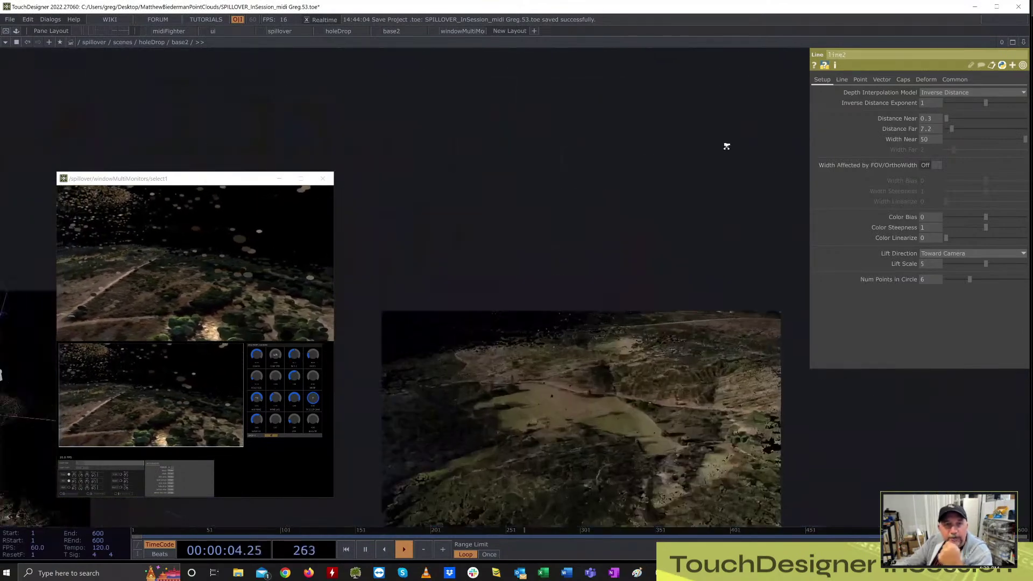
drag(616, 259, 606, 122)
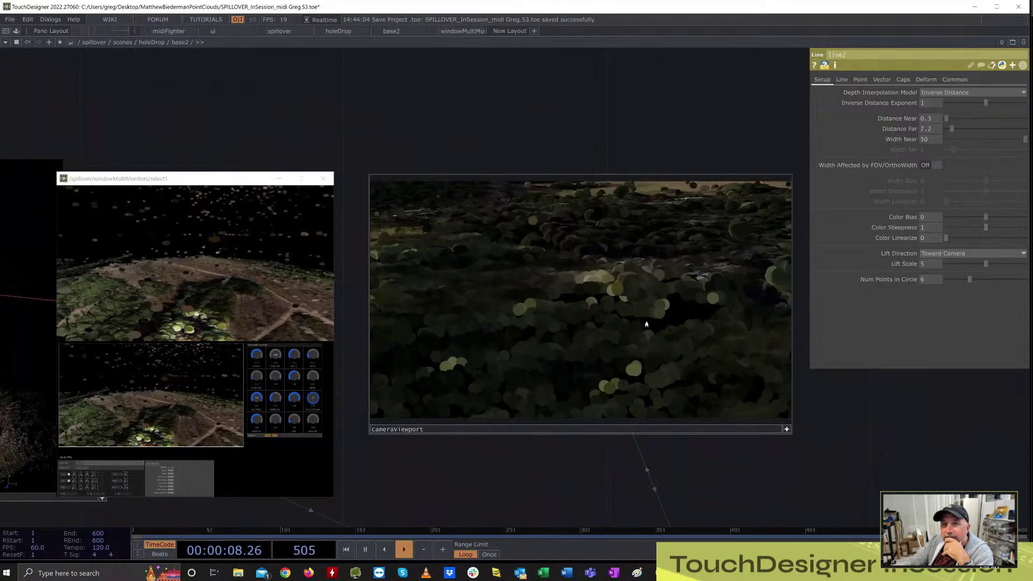
scroll(531, 98, down, 5)
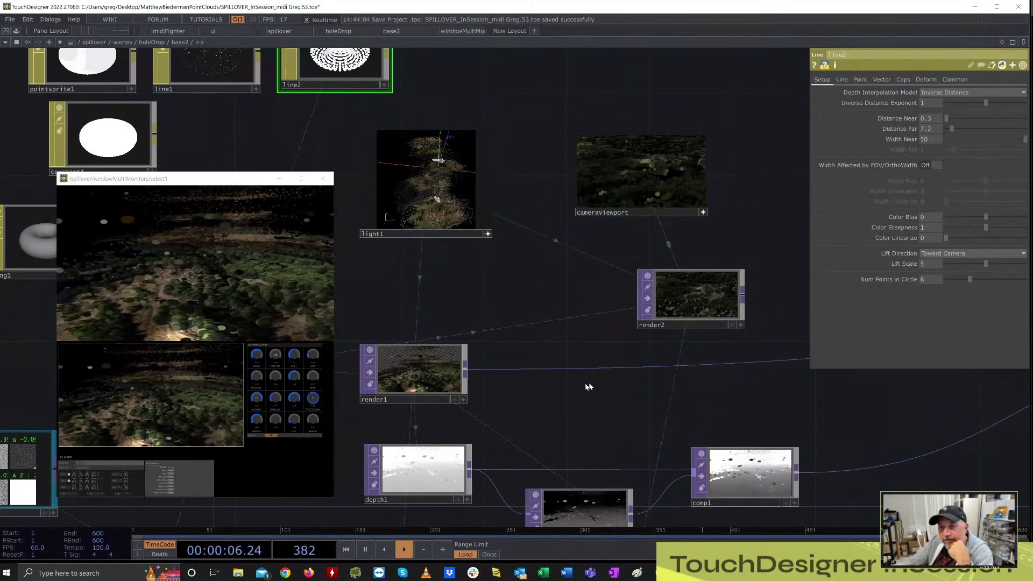
- Select the cam2 camera beside the opening camera sequence and review its view parameters
drag(589, 386, 595, 211)
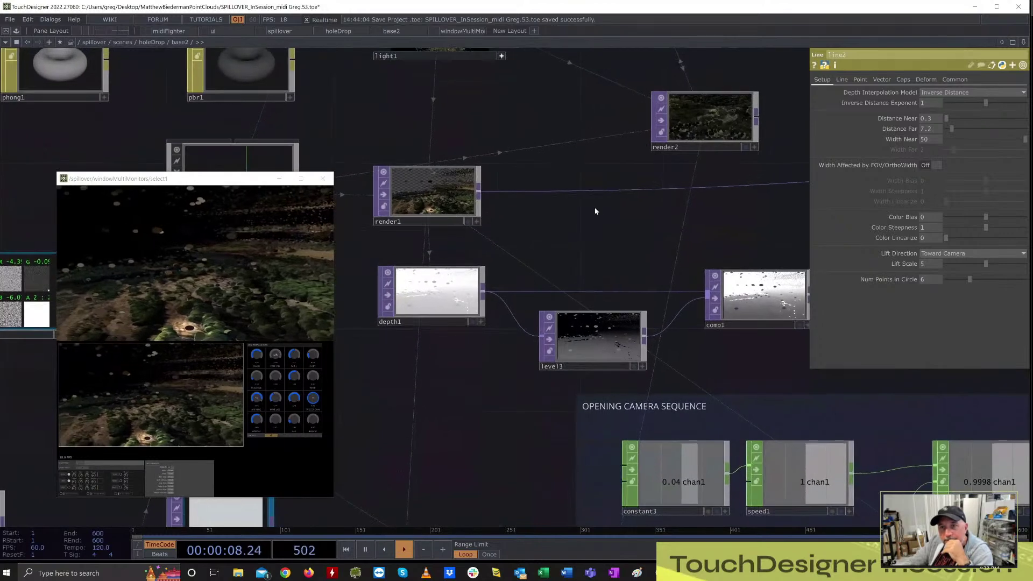
scroll(595, 211, down, 3)
drag(838, 483, 722, 461)
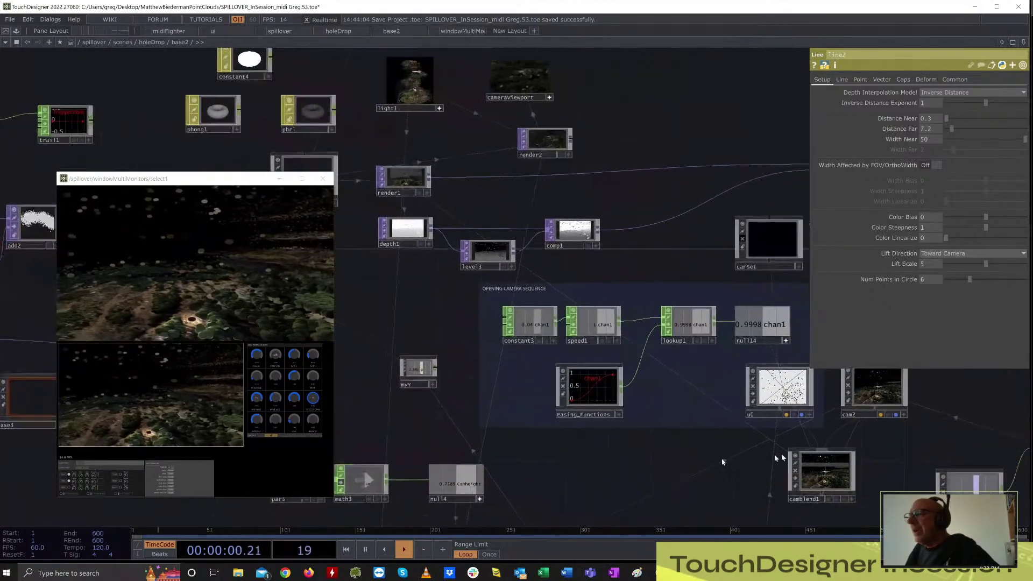
click(870, 395)
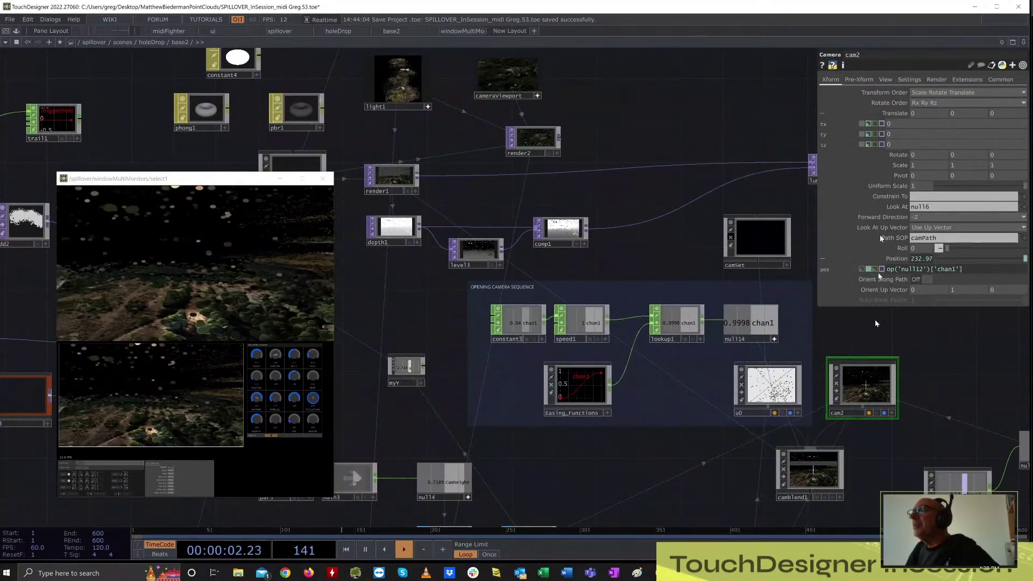
click(886, 79)
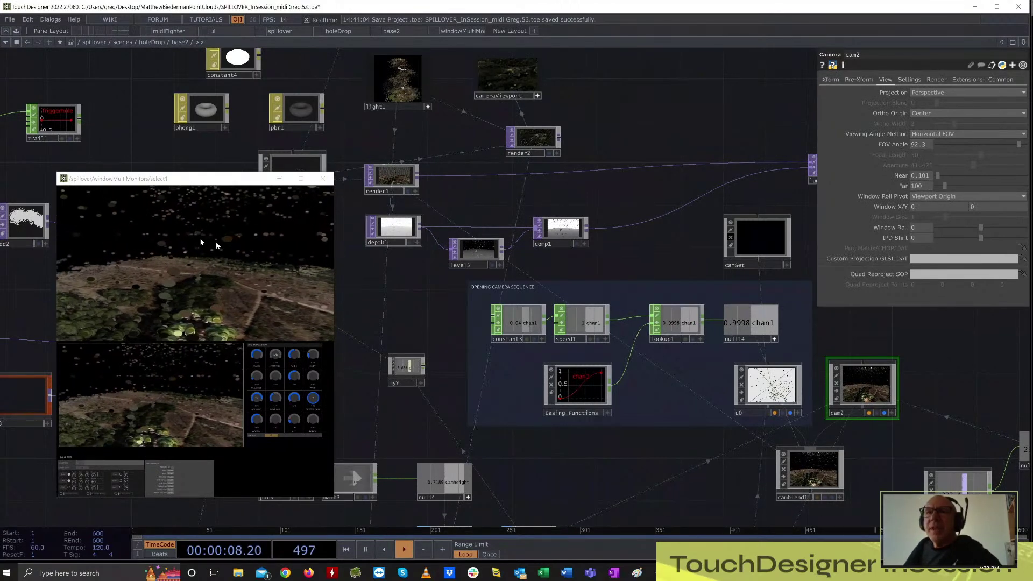
- Examine the round points rendered from the hilltop cloud close up in cameraViewport
drag(673, 289, 668, 437)
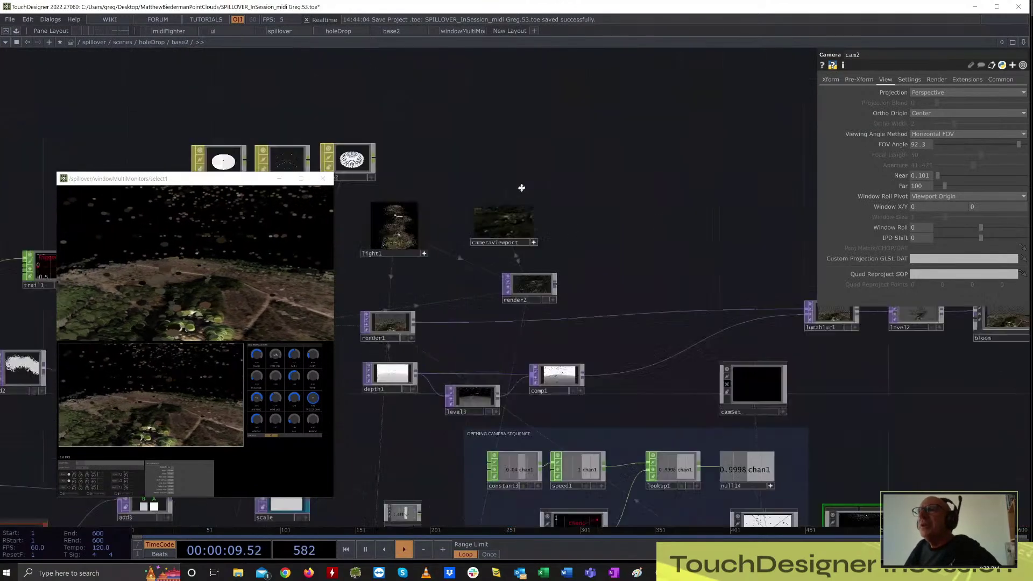
drag(521, 189, 555, 241)
scroll(499, 317, up, 5)
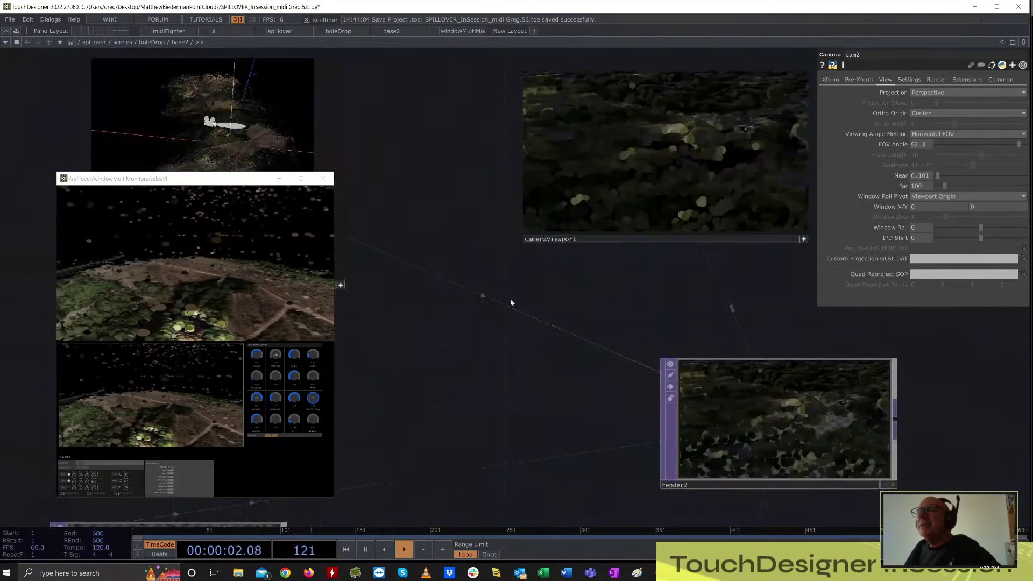
drag(579, 275, 421, 404)
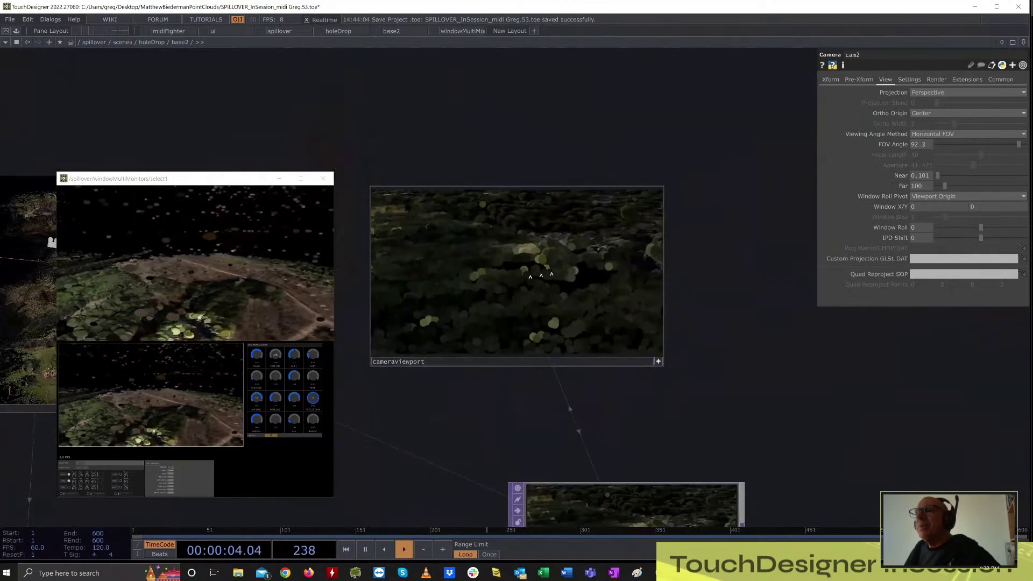
drag(598, 252, 526, 244)
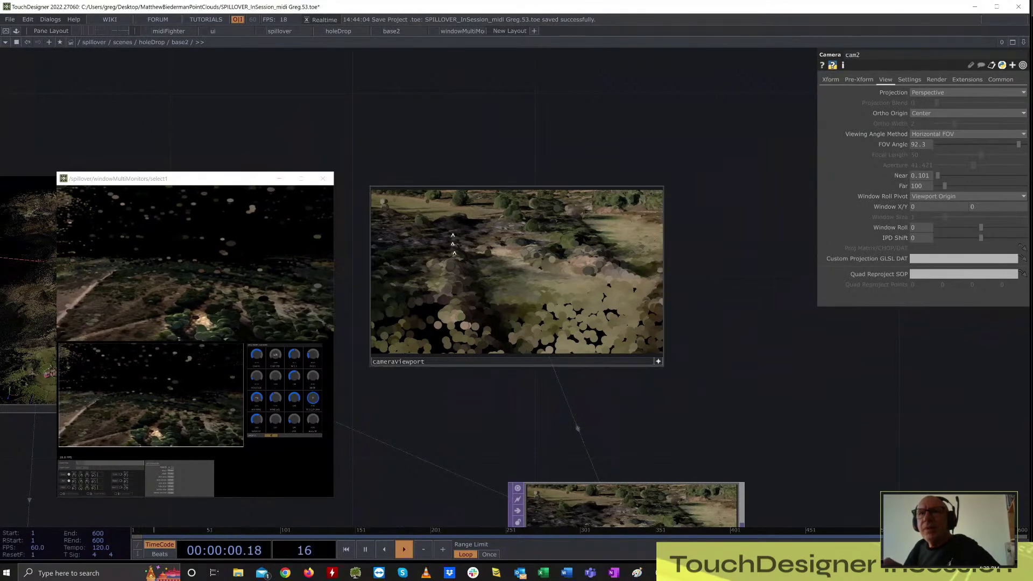
- Show camblend1's Blend parameters and replace the Sequence expression with a constant value of 1
drag(735, 332, 713, 225)
scroll(713, 225, down, 8)
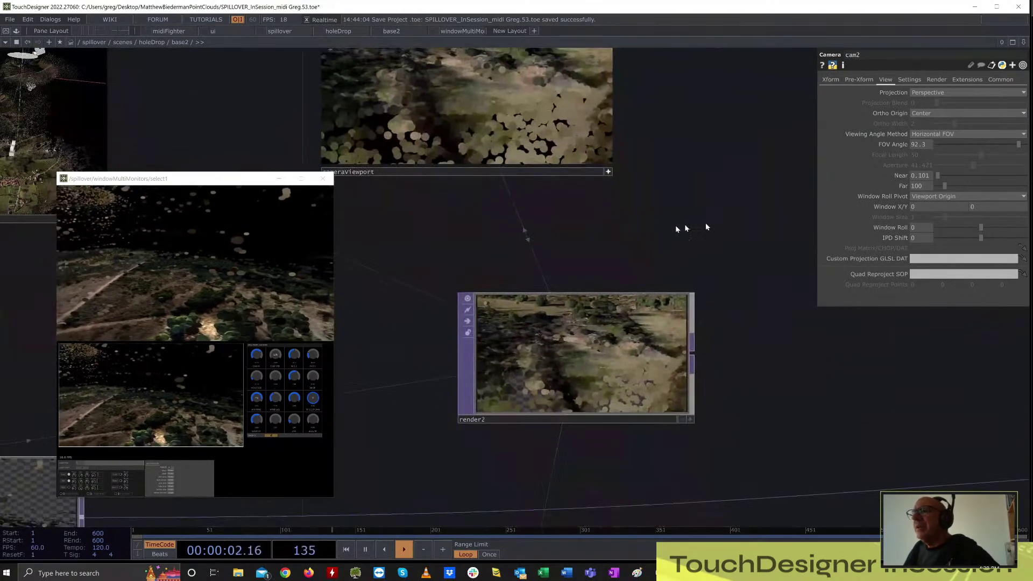
drag(807, 414, 536, 144)
drag(665, 460, 581, 457)
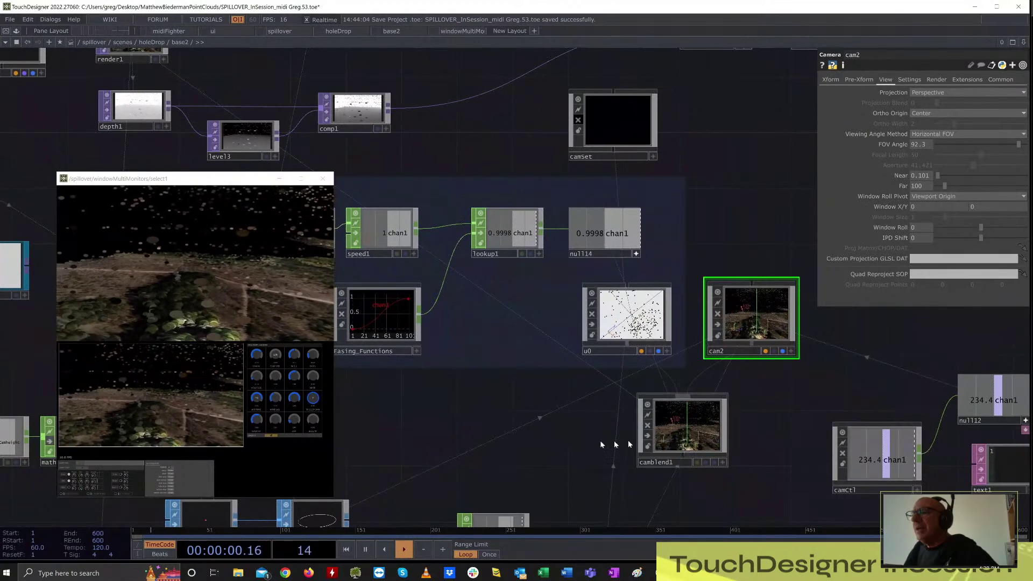
click(671, 431)
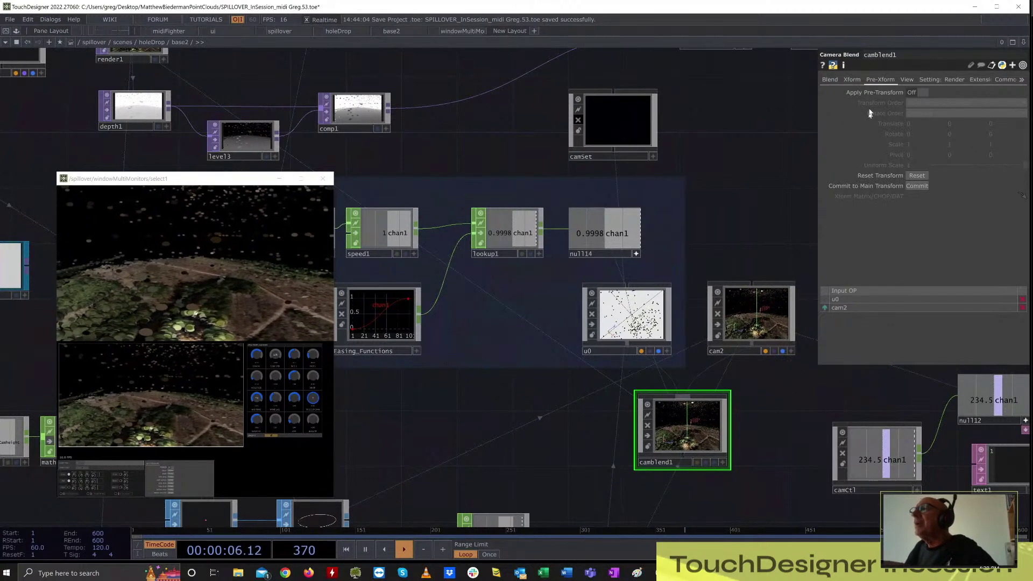
click(830, 81)
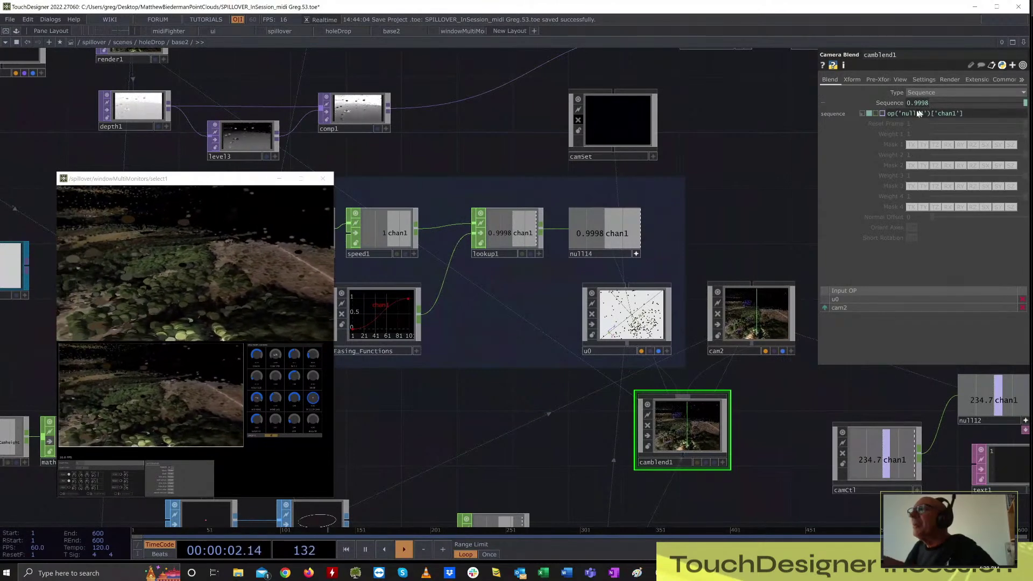
click(864, 113)
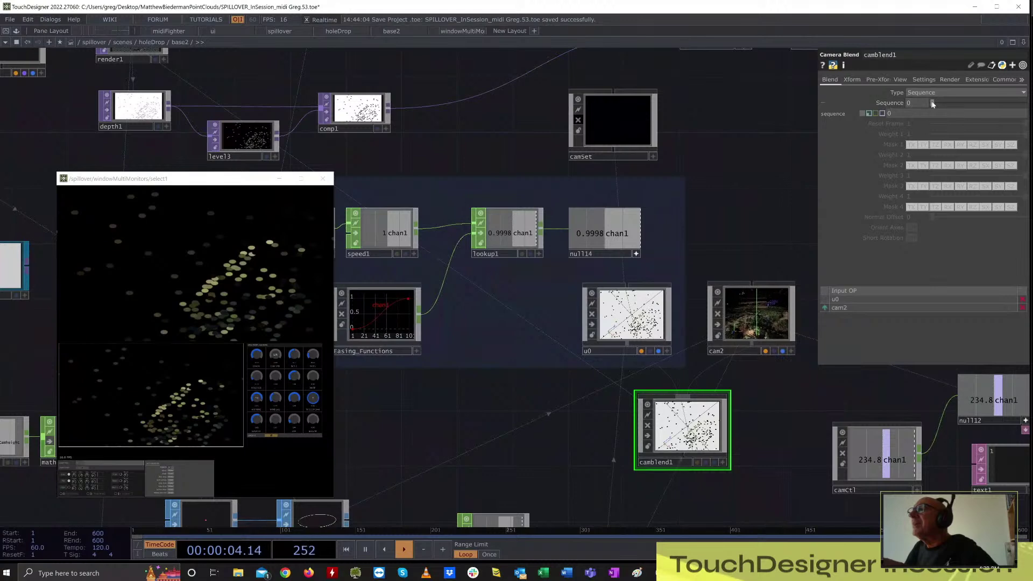
drag(1019, 111, 1027, 110)
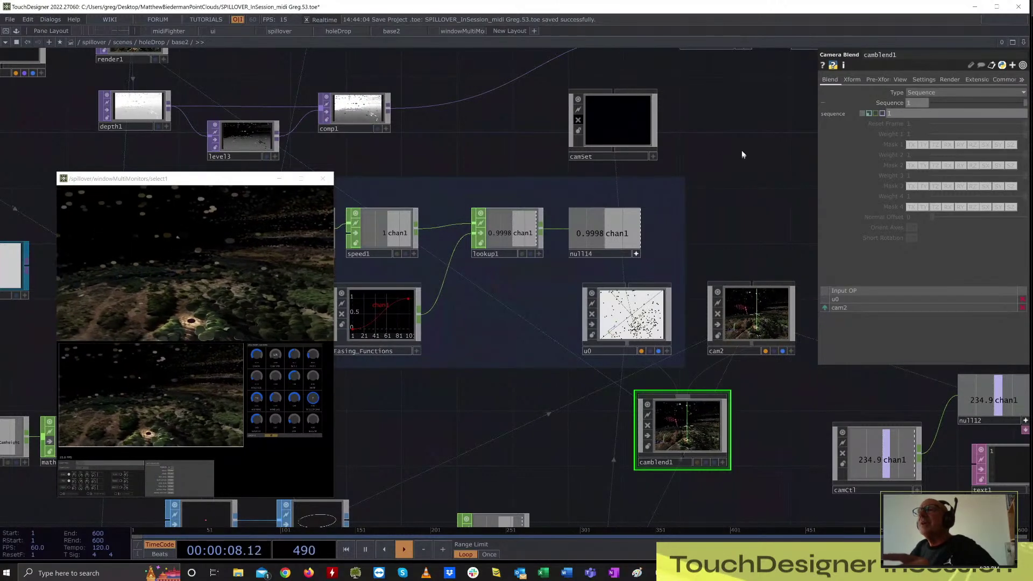
- Locate the myY component below geo1 and enter its network
scroll(708, 159, down, 2)
scroll(708, 159, down, 1)
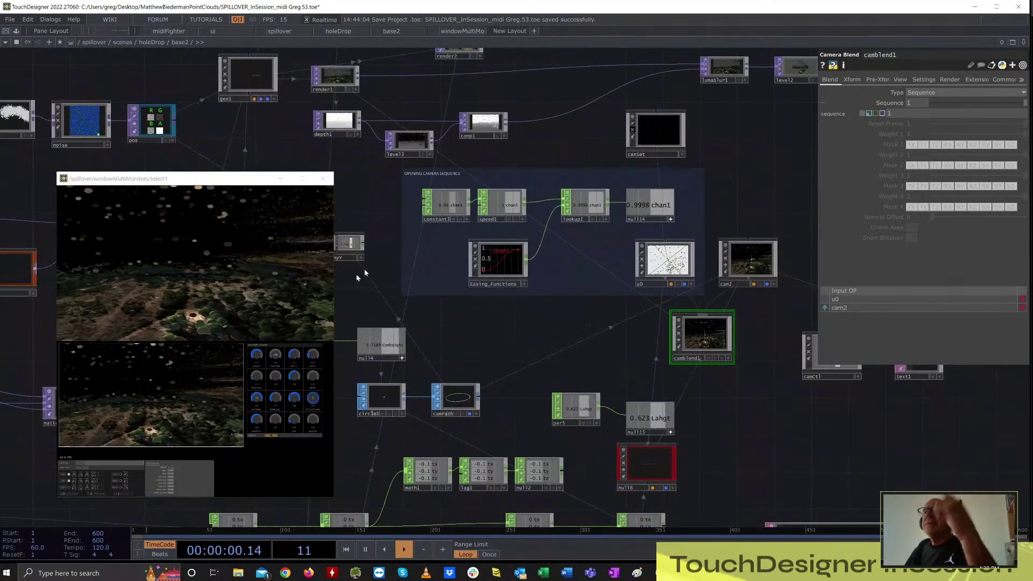
drag(353, 297, 528, 332)
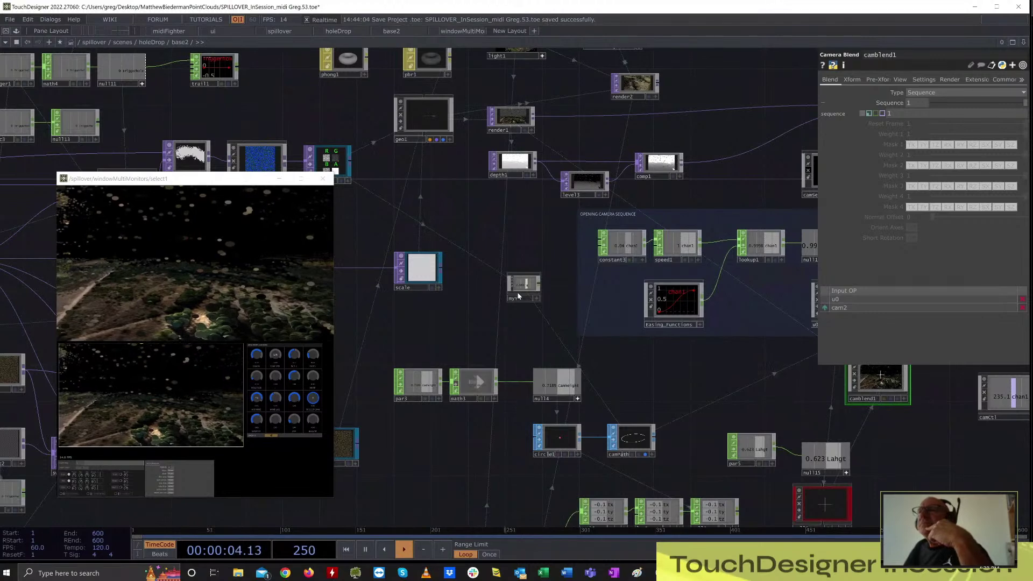
scroll(517, 292, up, 5)
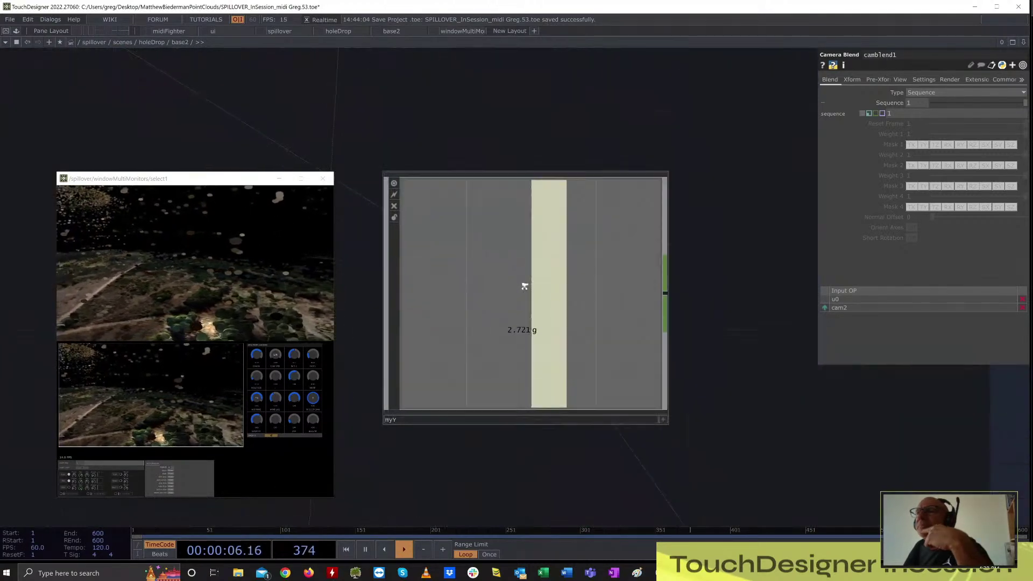
scroll(525, 286, up, 1)
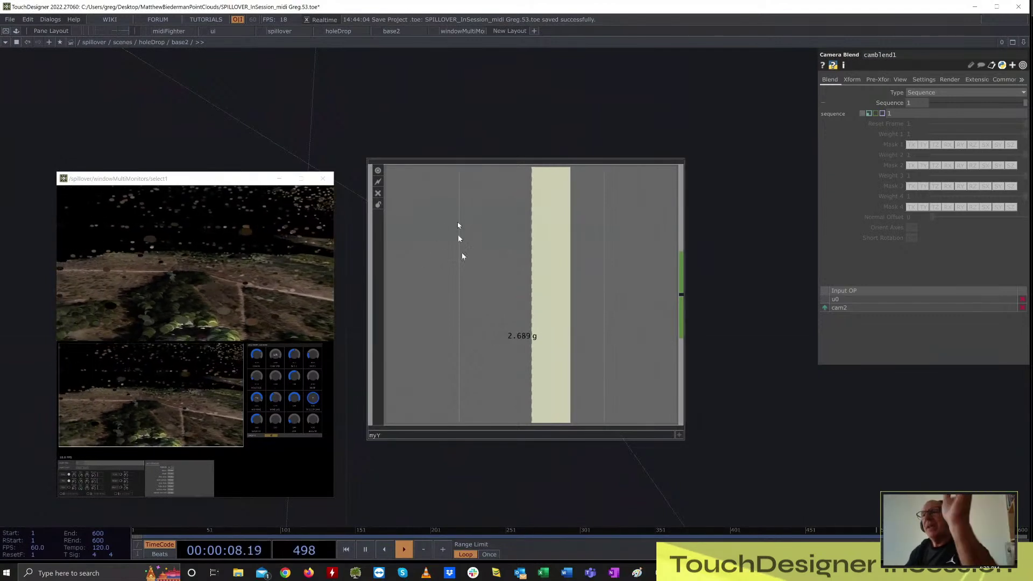
scroll(468, 269, up, 8)
scroll(551, 288, up, 3)
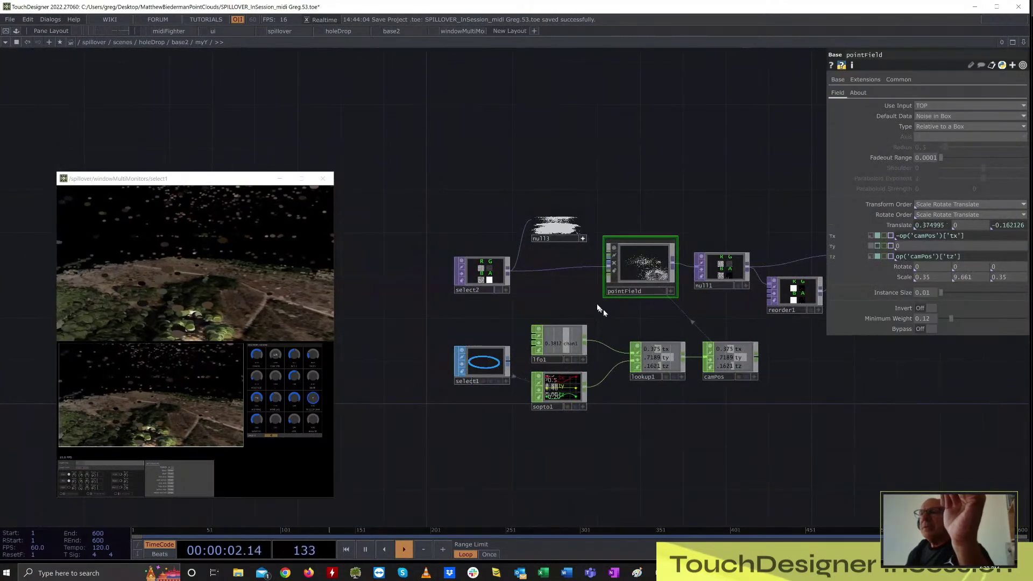
- Select select2 and select1 in turn to inspect the point data and camera path brought into myY
scroll(526, 215, up, 3)
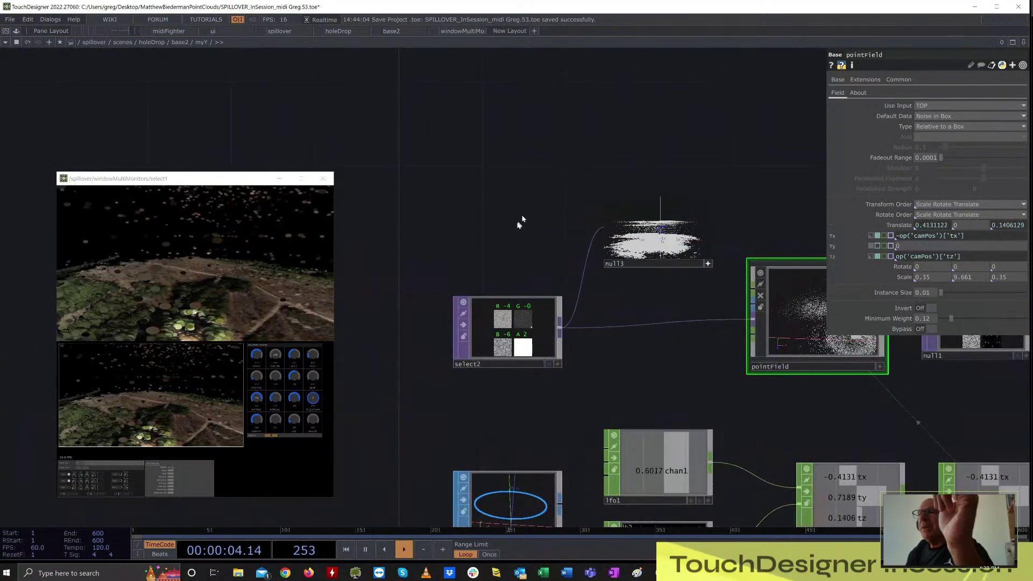
click(430, 326)
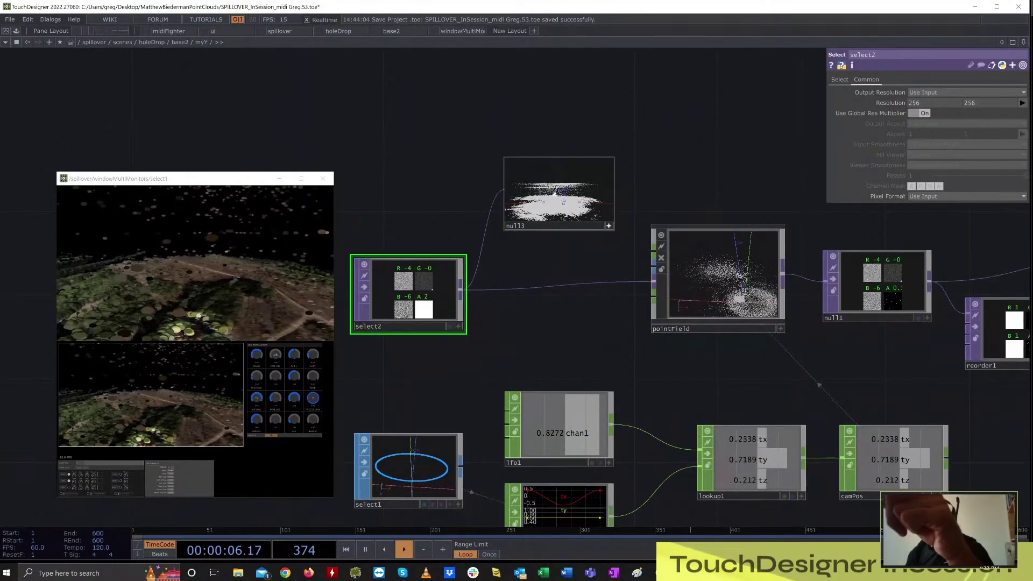
drag(549, 333, 619, 157)
click(472, 300)
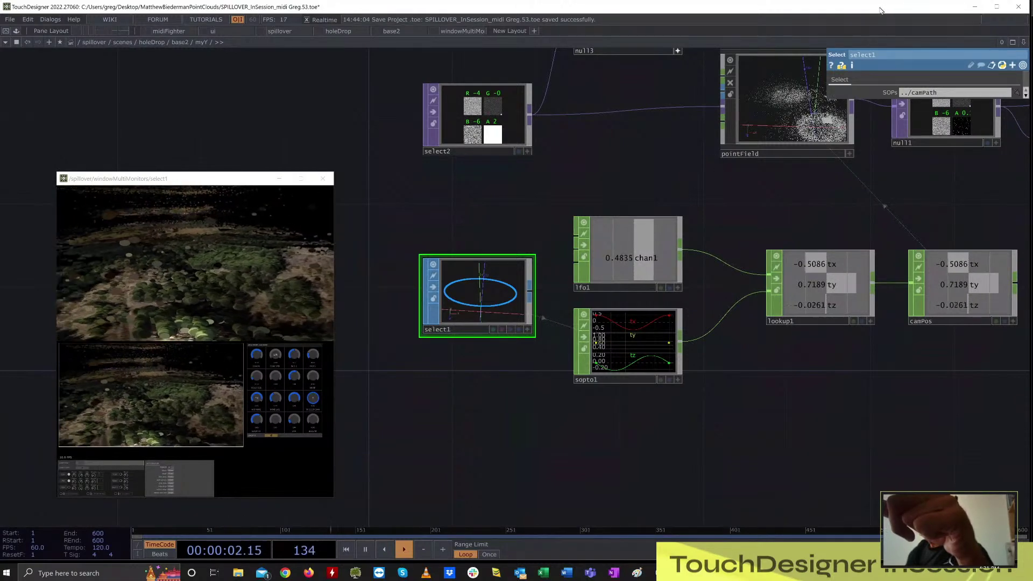
- Follow the lookup1 and camPos channels to the pointField component they drive
drag(628, 189, 542, 182)
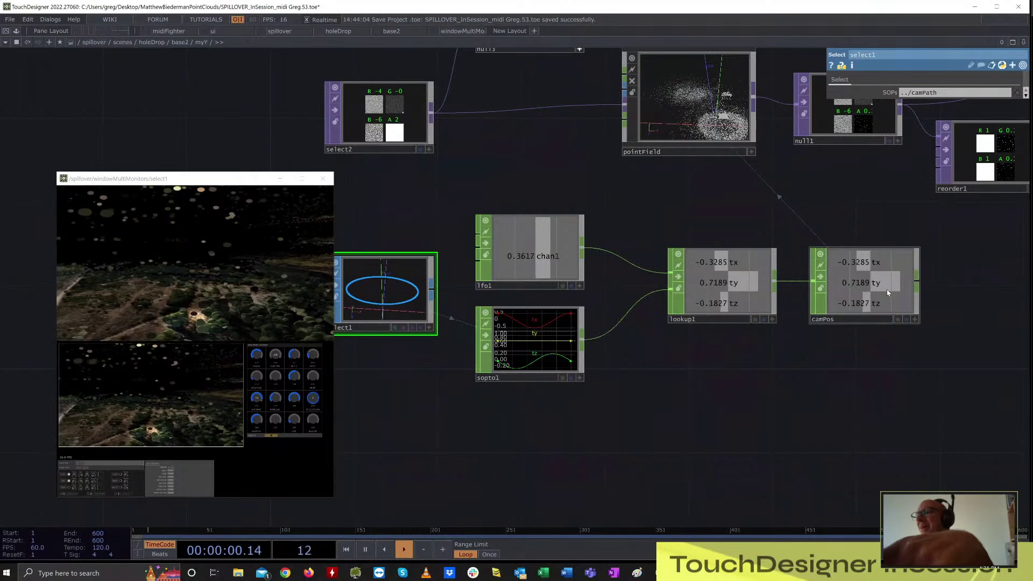
mouse_move(378, 240)
middle_down()
mouse_move(418, 225)
mouse_move(380, 227)
middle_up()
drag(722, 400, 484, 424)
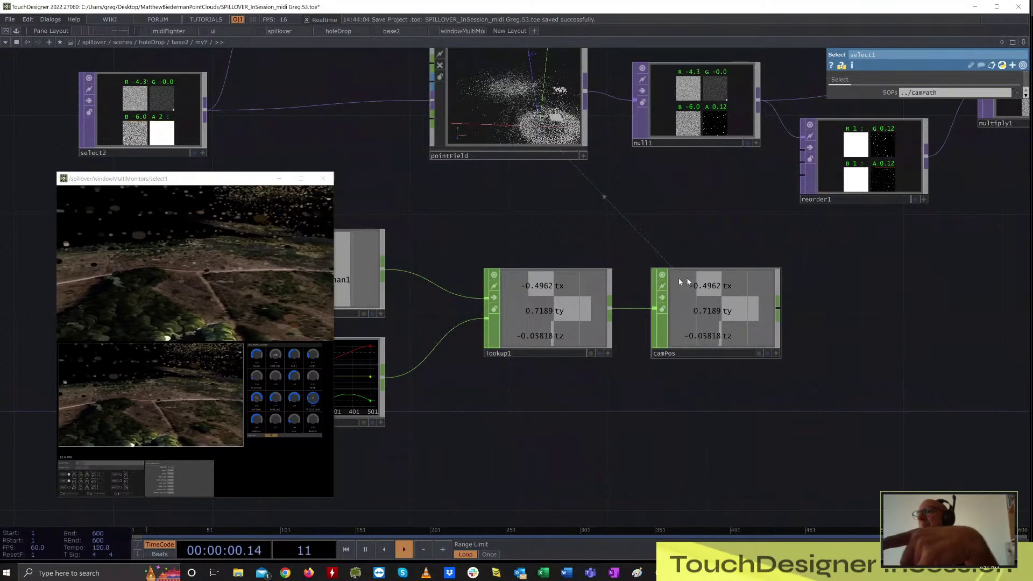
drag(517, 206, 603, 316)
middle_drag(612, 317, 657, 289)
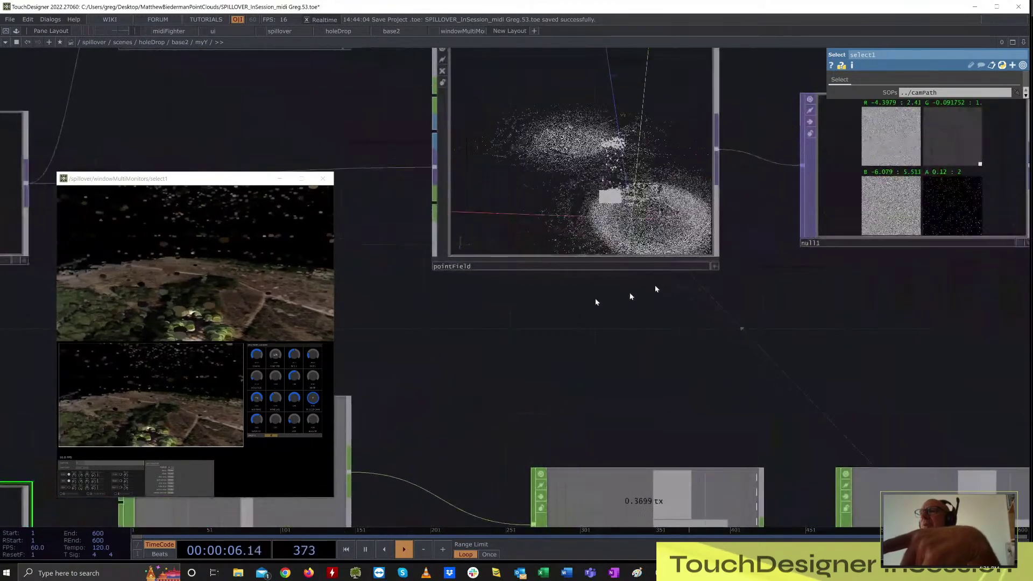
- Move the multi-monitor output window clear of pointField and briefly check the Palette's component folders
drag(176, 182, 473, 295)
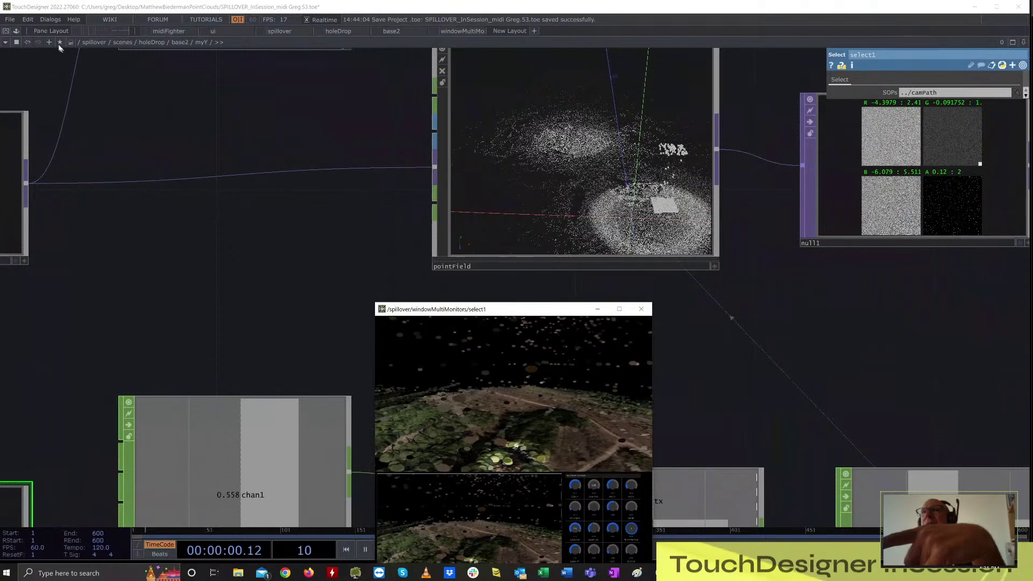
click(19, 32)
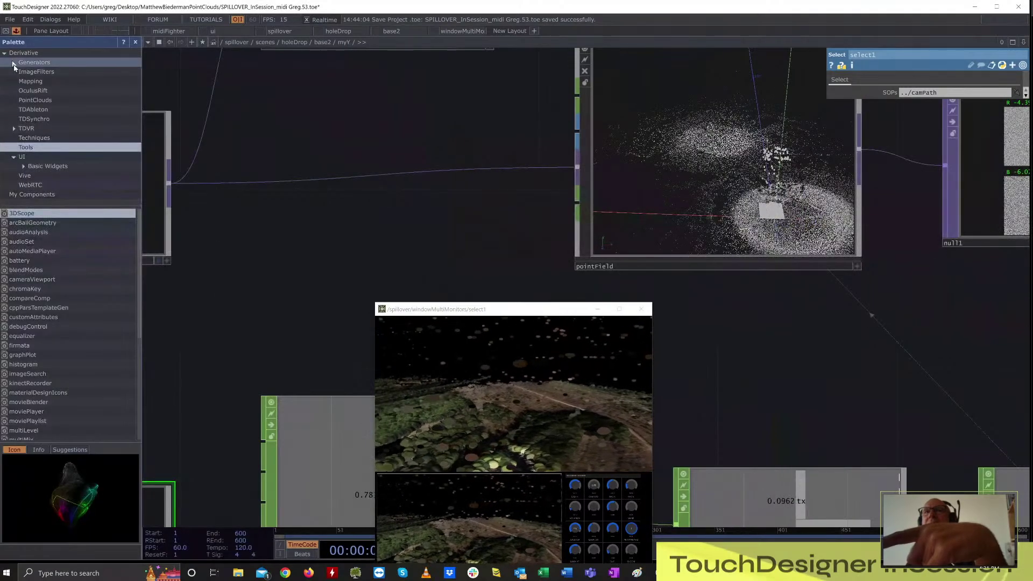
click(136, 42)
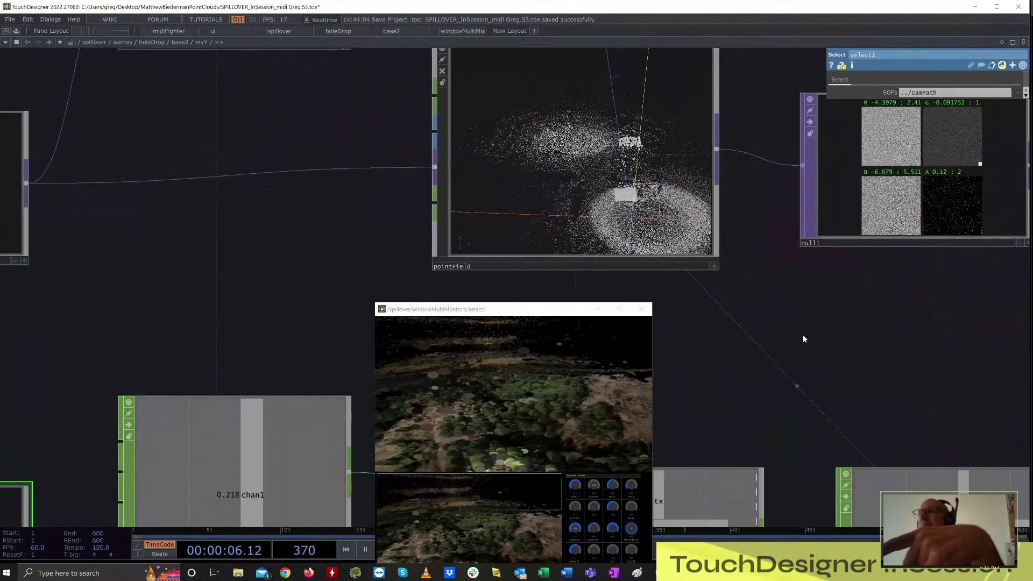
- Activate pointField's viewer for a closer look at its moving region, and select the component to review its Field parameters
drag(803, 339, 655, 356)
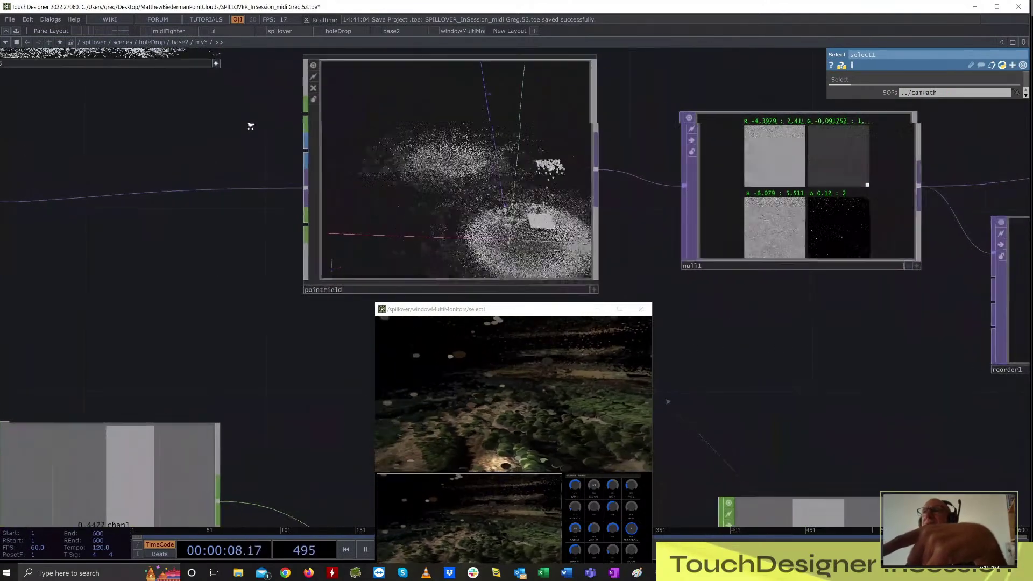
drag(270, 235, 201, 231)
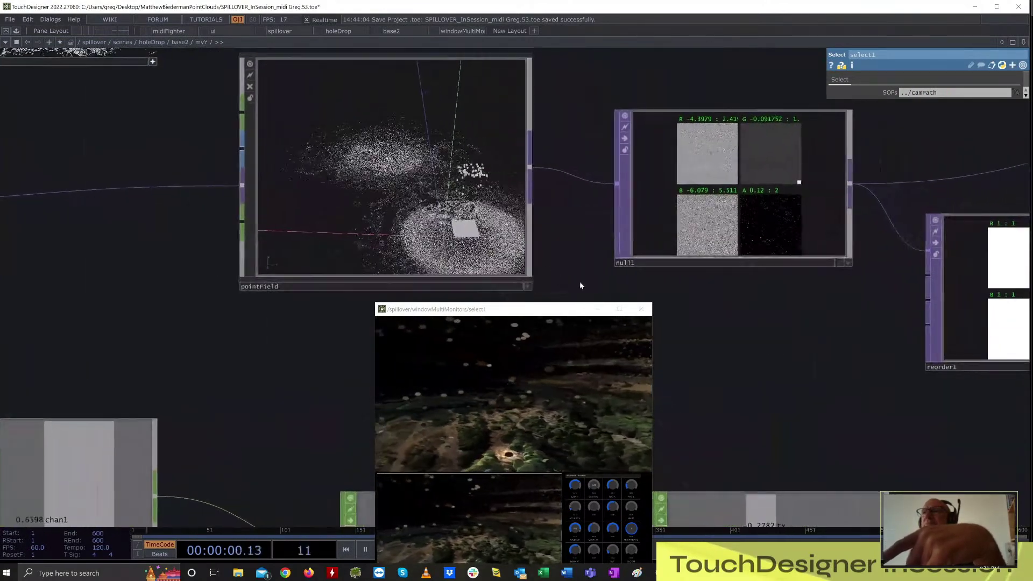
click(528, 287)
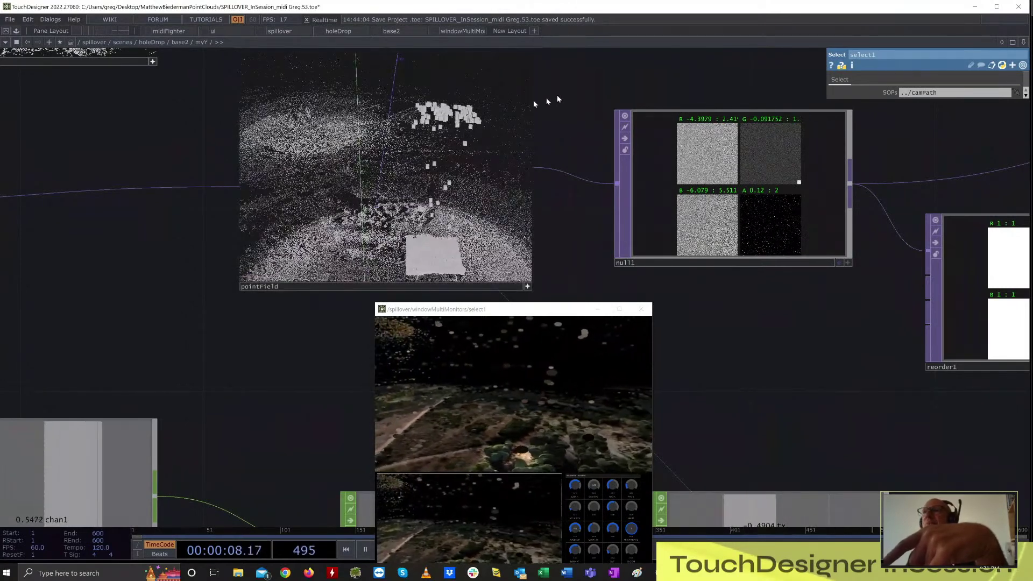
click(532, 100)
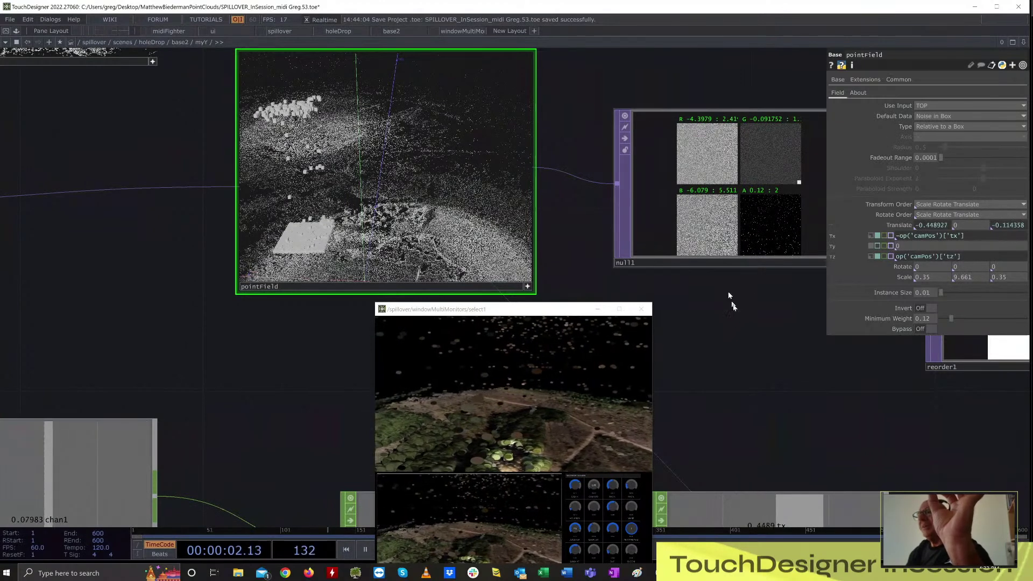
drag(737, 308, 713, 296)
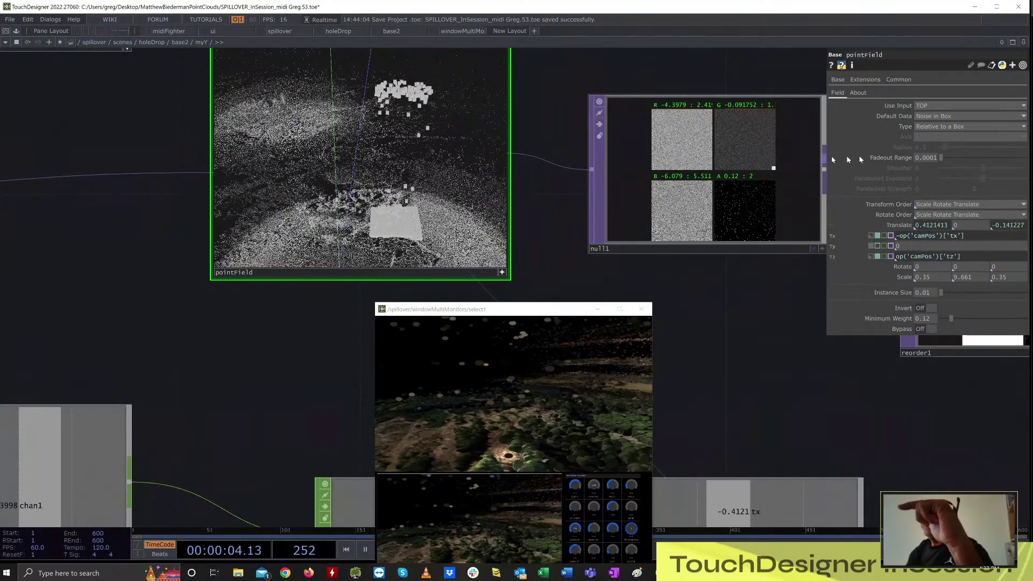
- Try pointField's Type as Relative to a Plane and Relative to a Point, and restore Relative to a Box
click(950, 127)
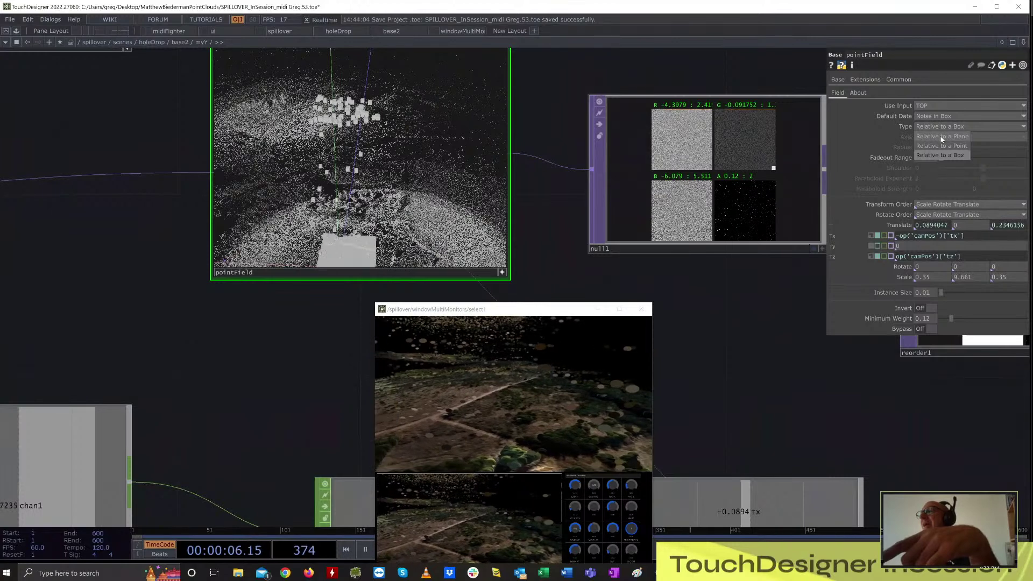
click(942, 138)
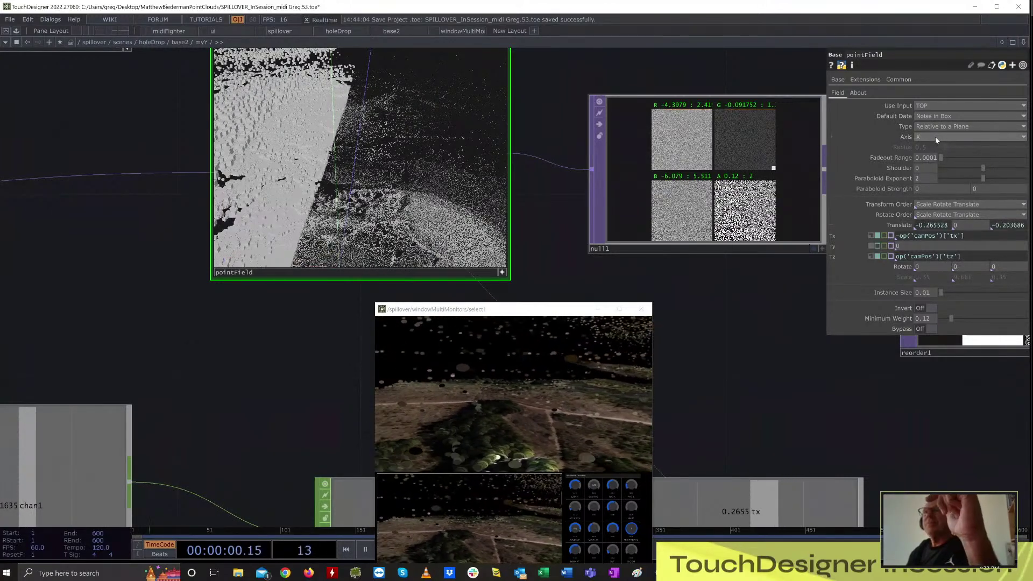
click(952, 127)
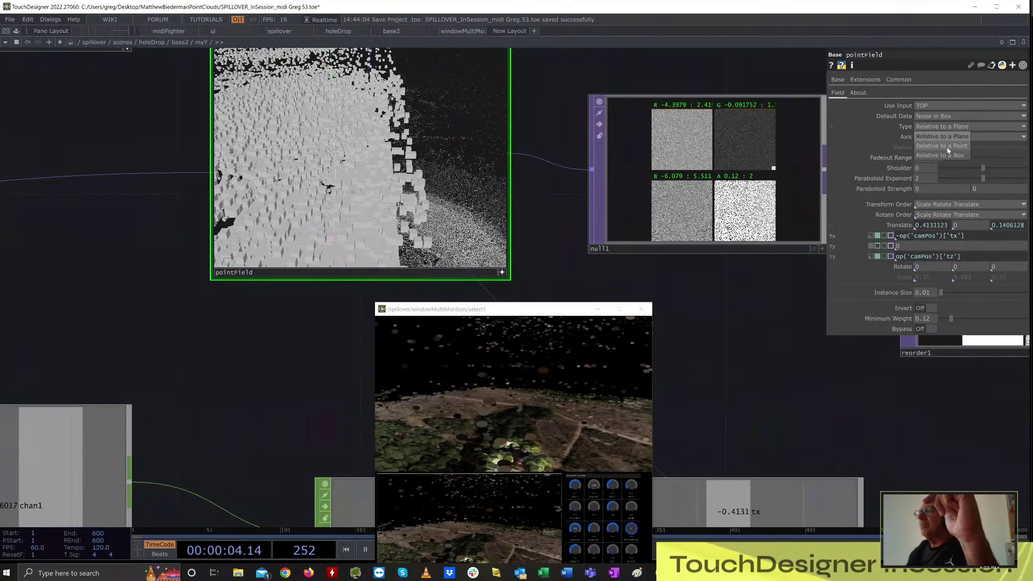
click(949, 147)
click(953, 126)
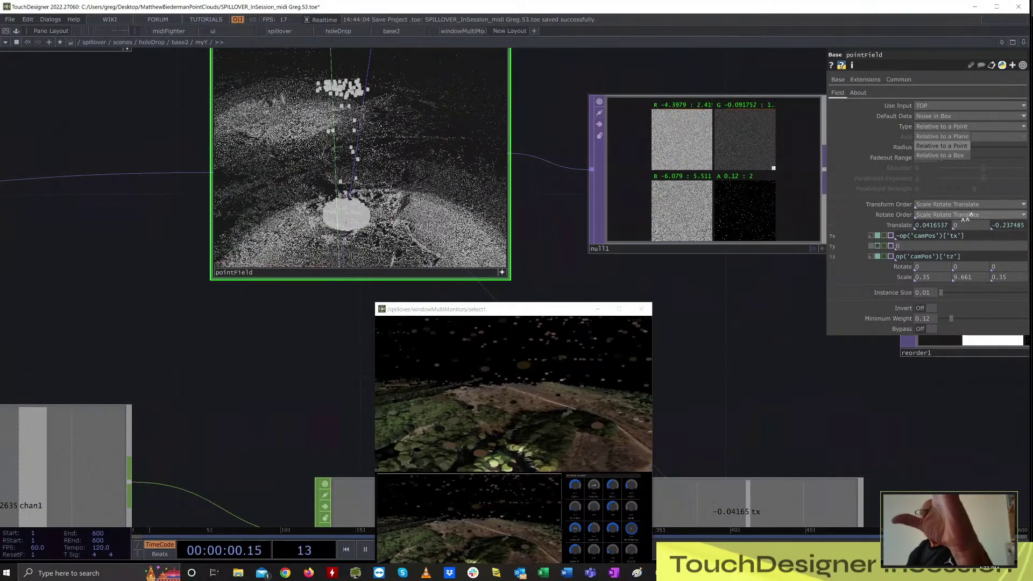
click(945, 156)
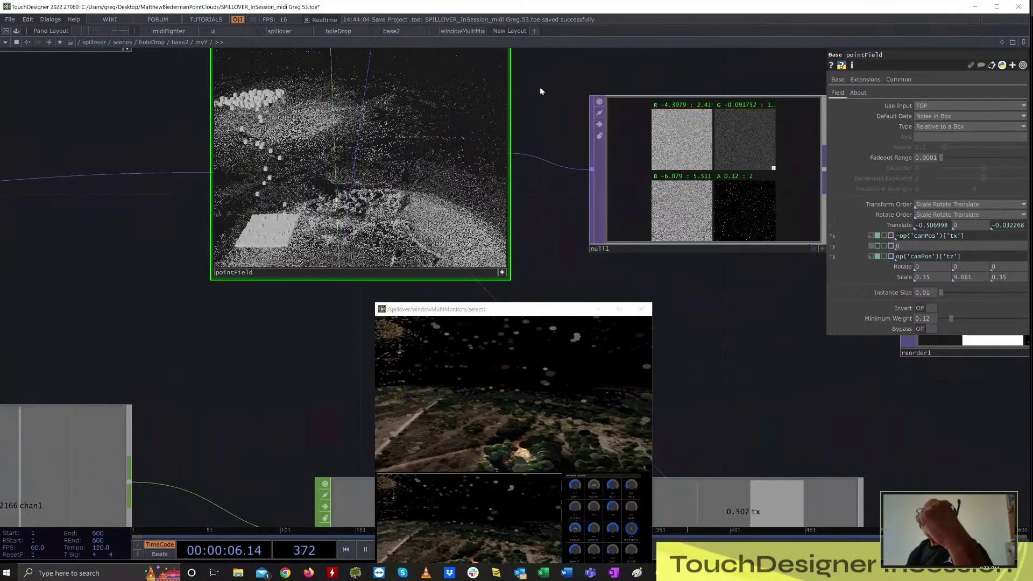
scroll(541, 91, up, 1)
drag(541, 90, 596, 153)
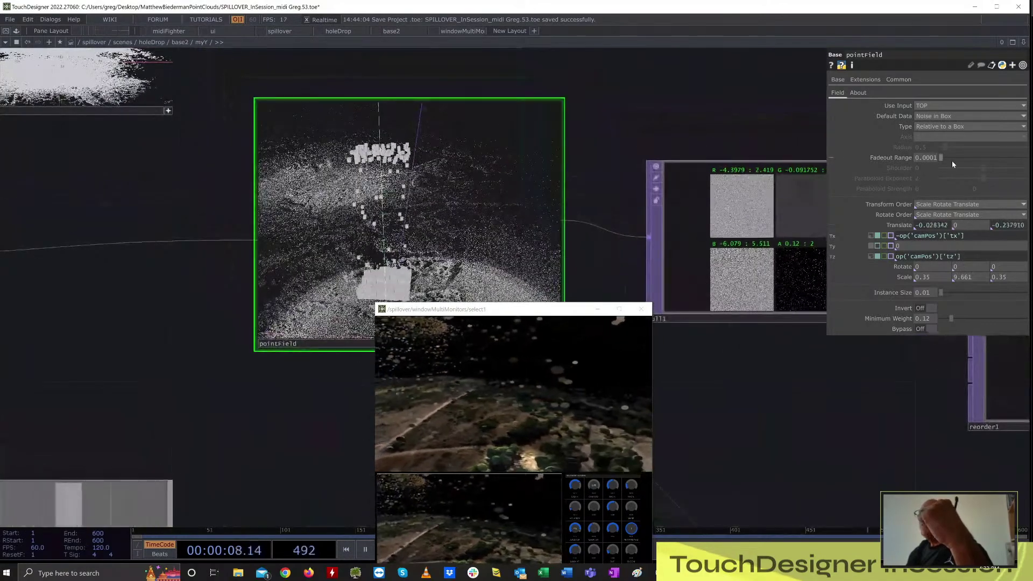
- Try pointField's Fadeout Range at 1.7 and 1.14, and restore it to 0.0001
drag(945, 157, 945, 159)
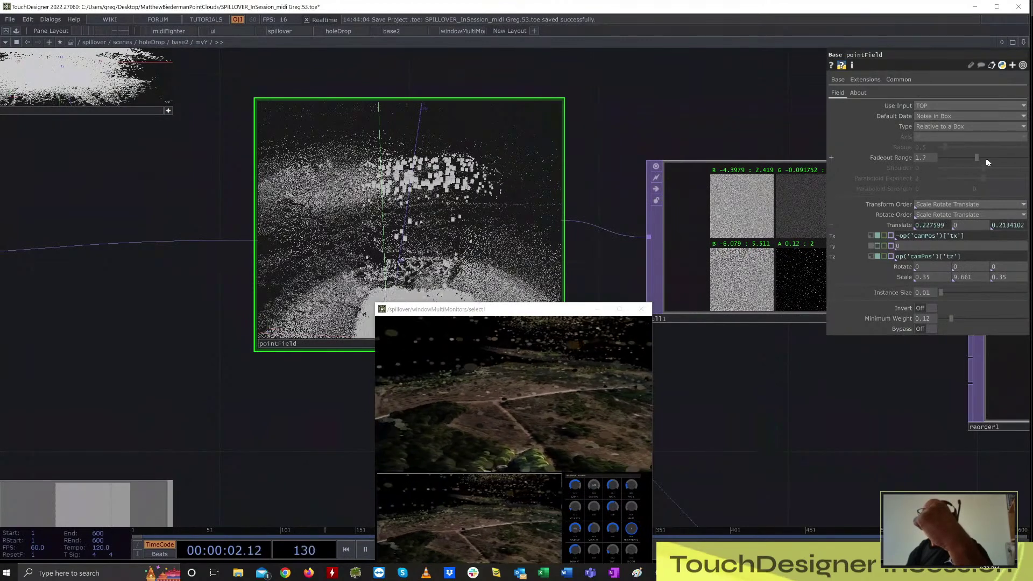
drag(987, 160, 967, 163)
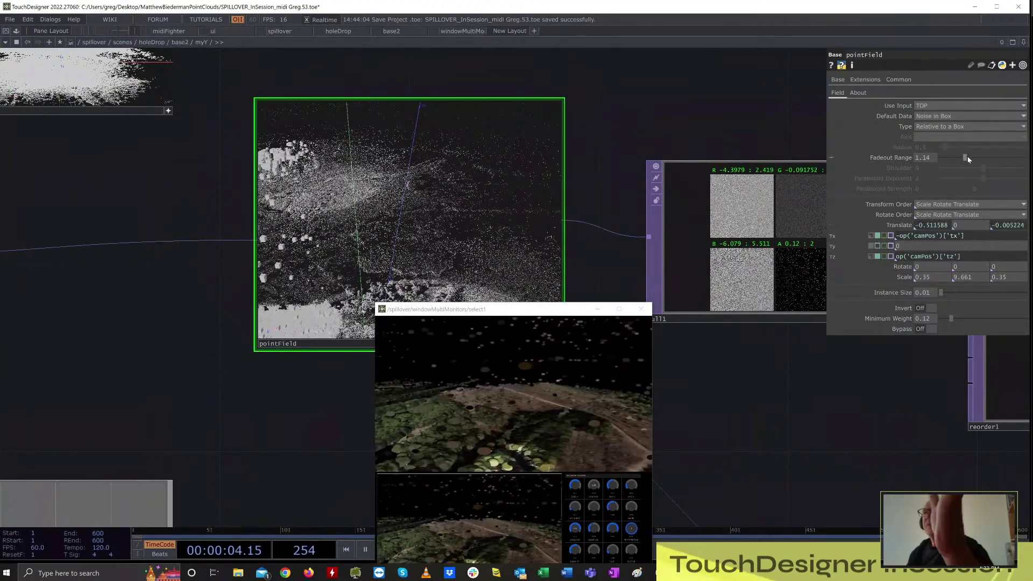
drag(966, 158, 936, 165)
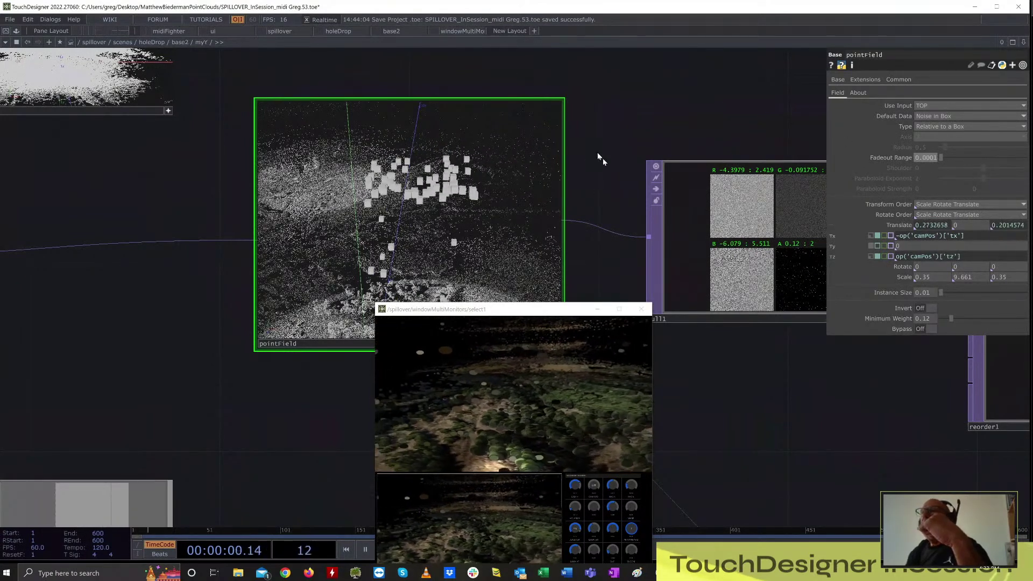
- Set pointField's Instance Size to 0.011, try a Minimum Weight of 0, and settle on a Minimum Weight of 0.045
scroll(716, 101, down, 4)
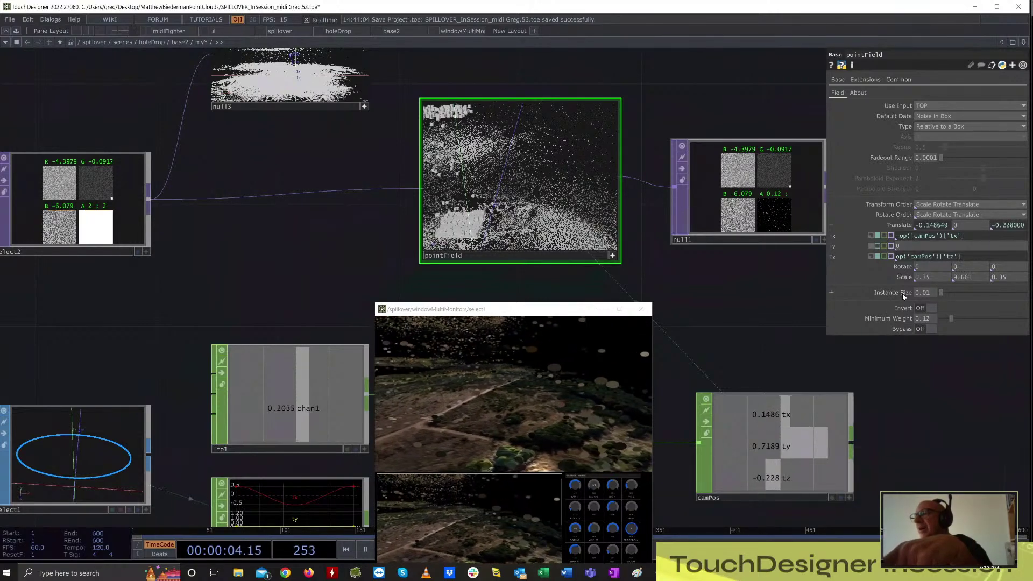
mouse_move(902, 293)
middle_down()
mouse_move(906, 277)
mouse_move(885, 277)
mouse_move(908, 277)
mouse_move(902, 293)
middle_up()
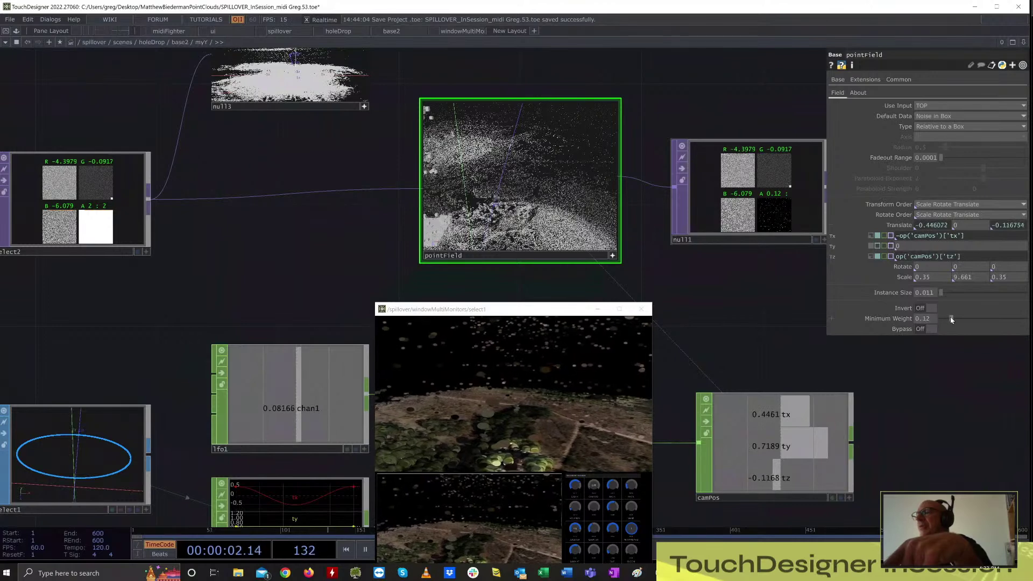
drag(951, 319, 925, 322)
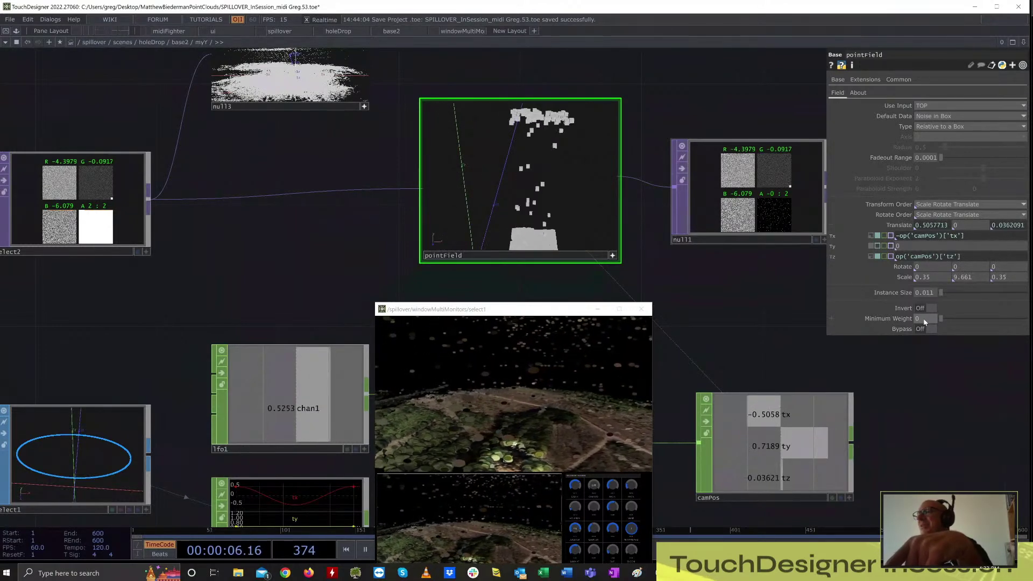
drag(925, 322, 929, 322)
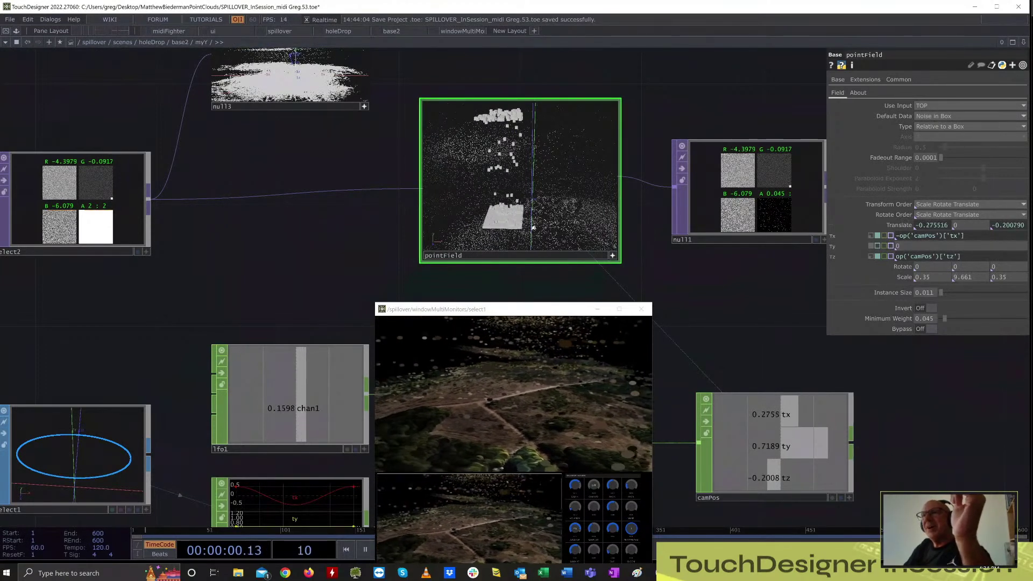
- Follow pointField's output through null1 and reorder1 to multiply1, and select multiply1 to review its parameters
drag(749, 94, 625, 98)
middle_drag(642, 101, 592, 99)
drag(669, 106, 365, 85)
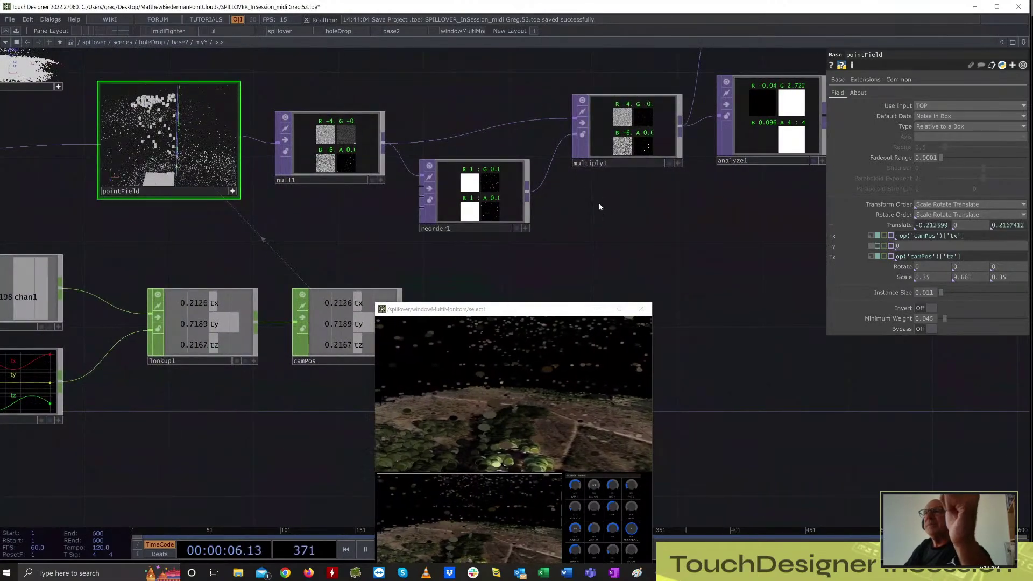
drag(670, 230, 521, 234)
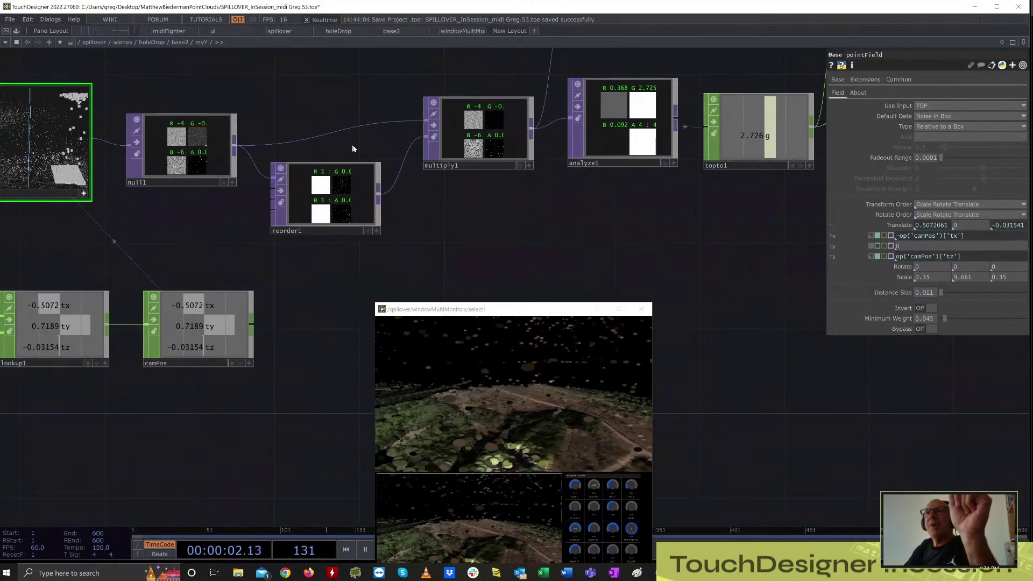
drag(610, 205, 473, 267)
click(320, 165)
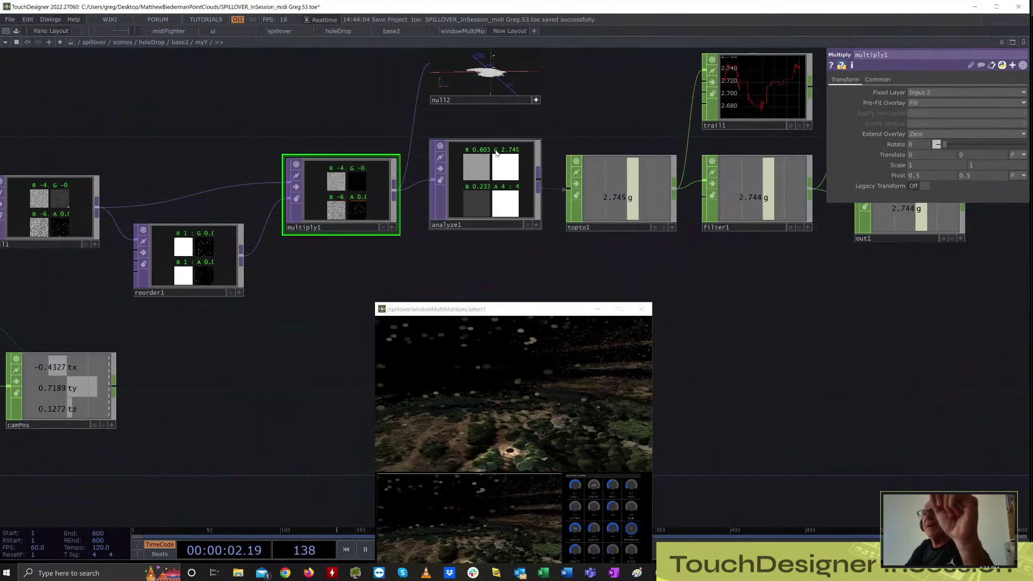
- Inspect analyze1's operation and channel parameters, and select topto1 to see which channel it extracts
click(483, 166)
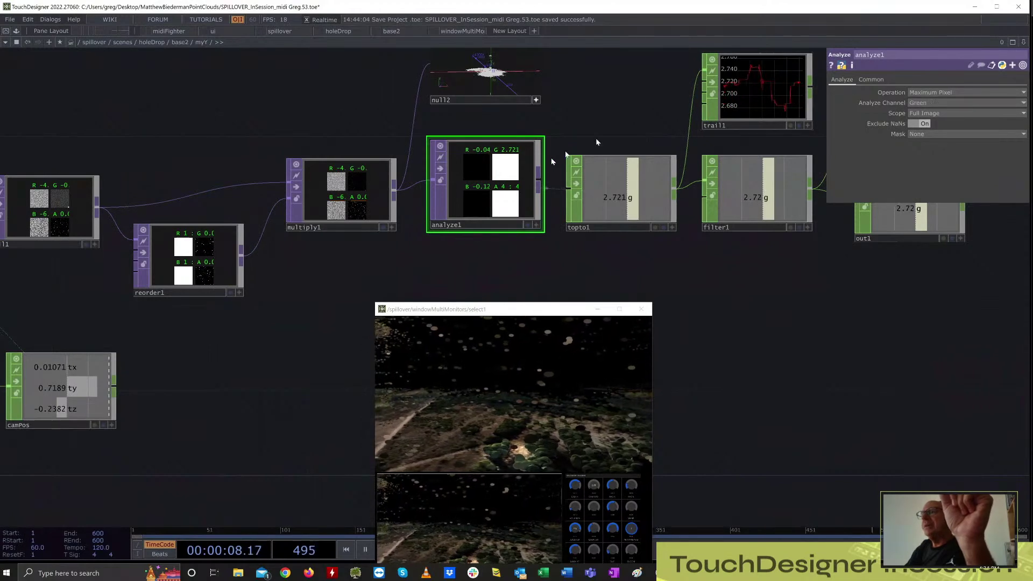
scroll(469, 156, up, 3)
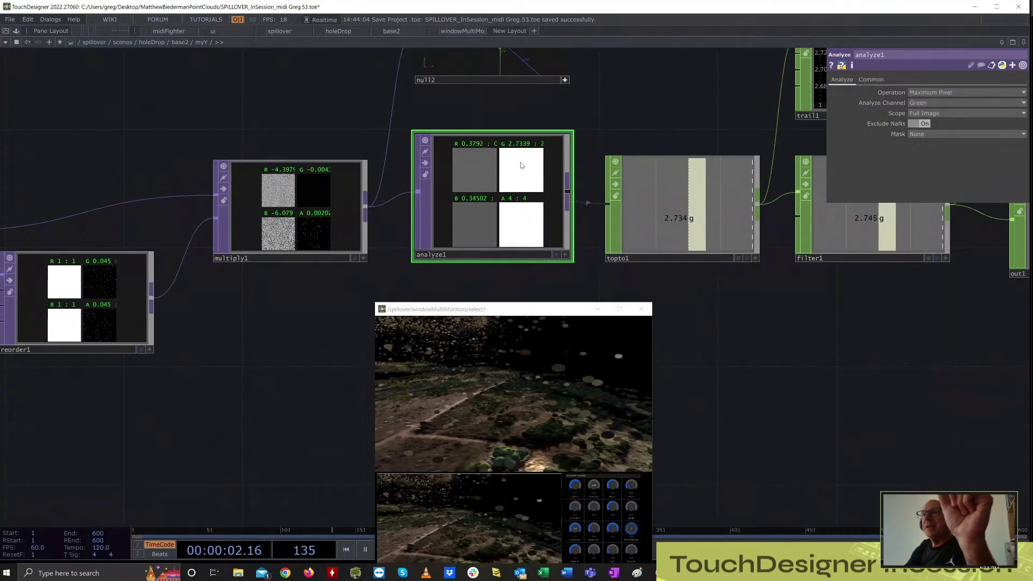
click(679, 219)
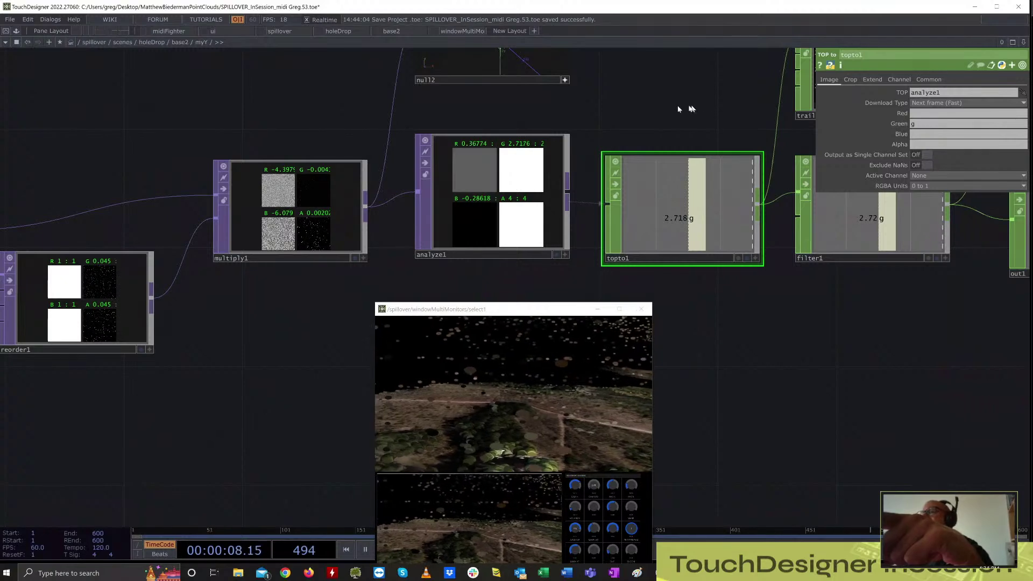
- Follow topto1's channel through filter1 to out1, comparing the trail1 and trail2 curves along the way
drag(678, 106, 634, 105)
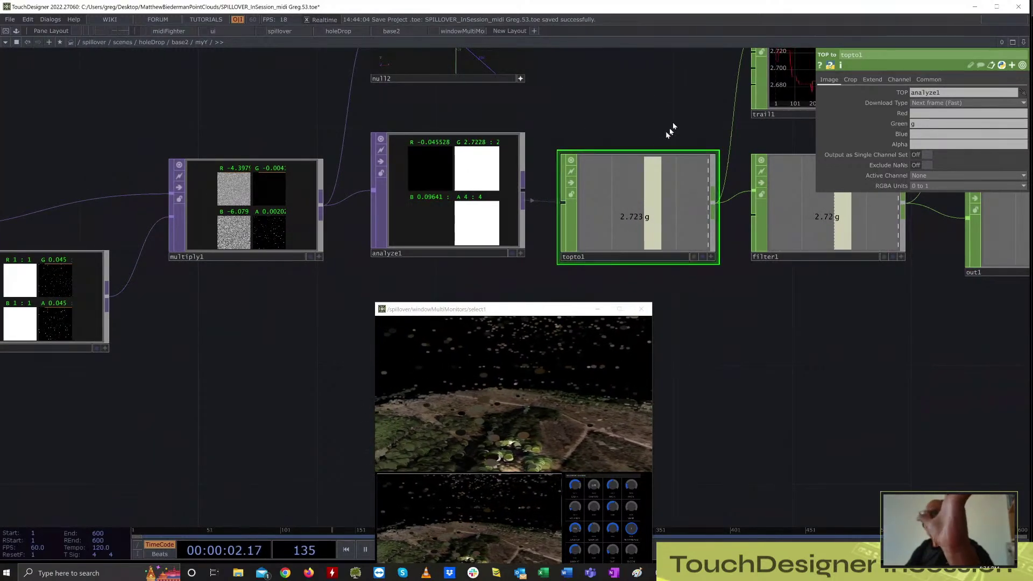
scroll(646, 113, down, 1)
scroll(630, 111, down, 4)
drag(740, 237, 678, 290)
scroll(692, 145, up, 5)
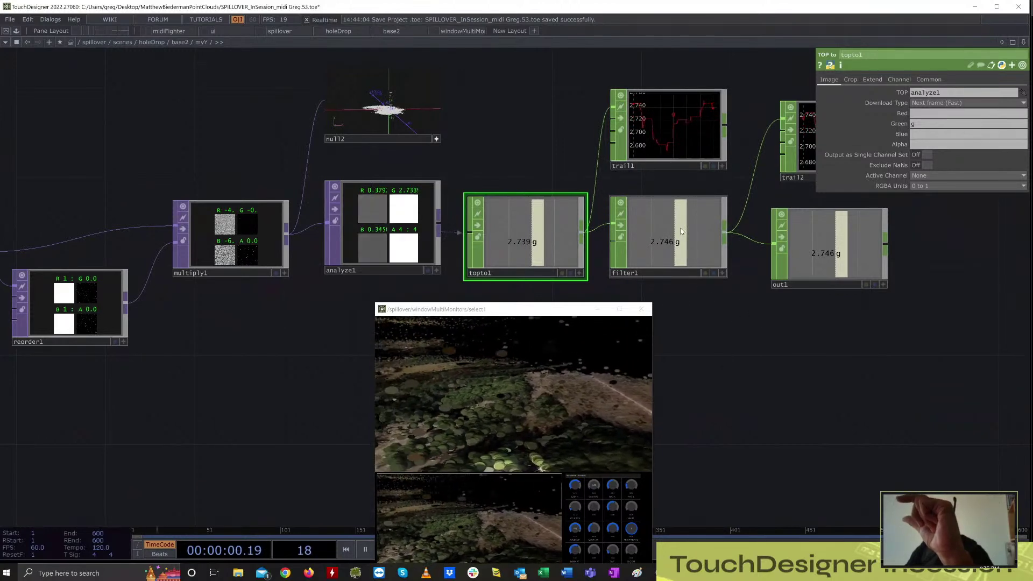
drag(726, 339, 620, 319)
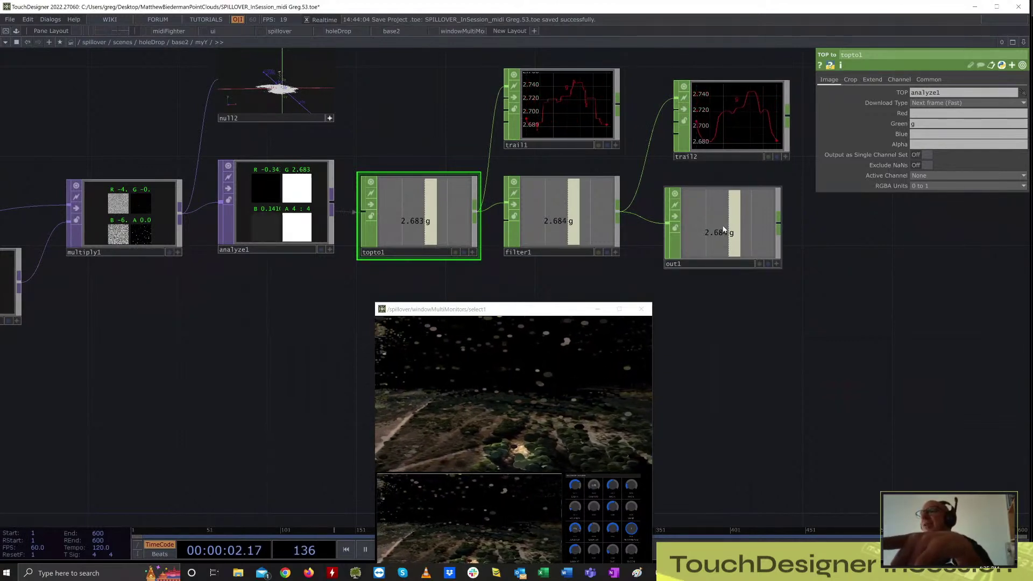
- Orbit null2's point view to examine the multiplied points, and move the multi-monitor output window clear of it
drag(226, 298, 310, 425)
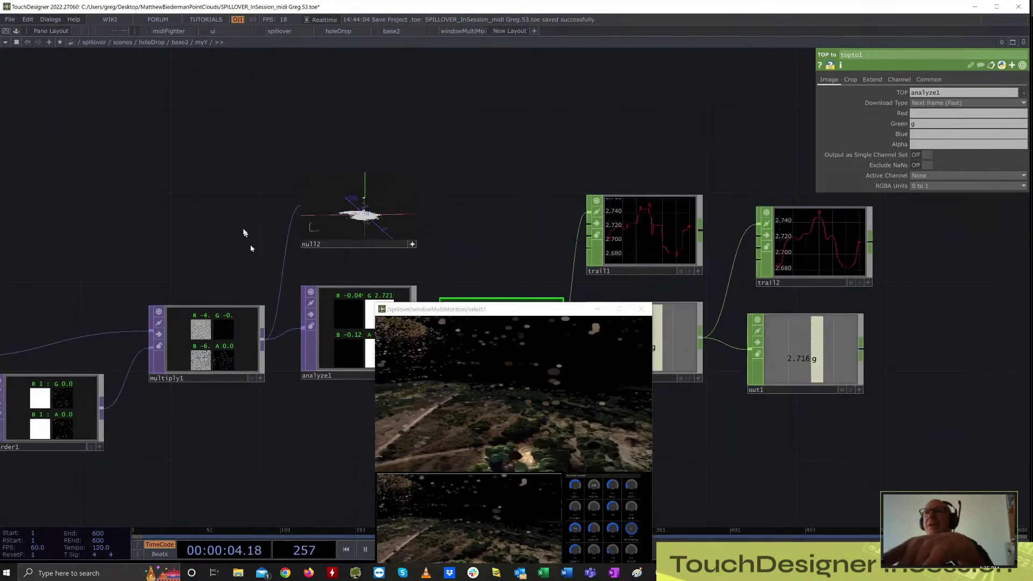
scroll(277, 171, up, 3)
drag(225, 161, 27, 155)
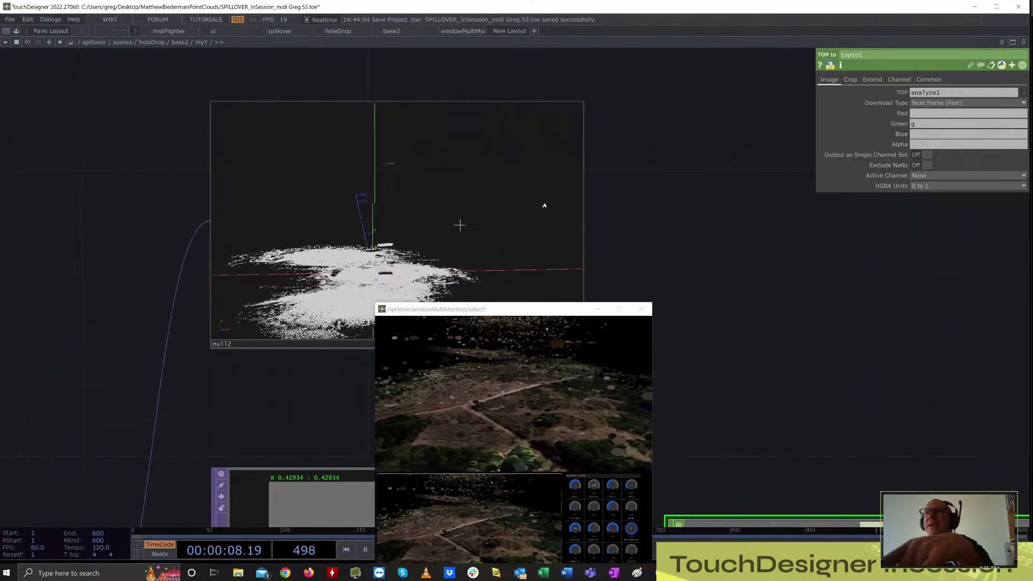
drag(544, 205, 445, 217)
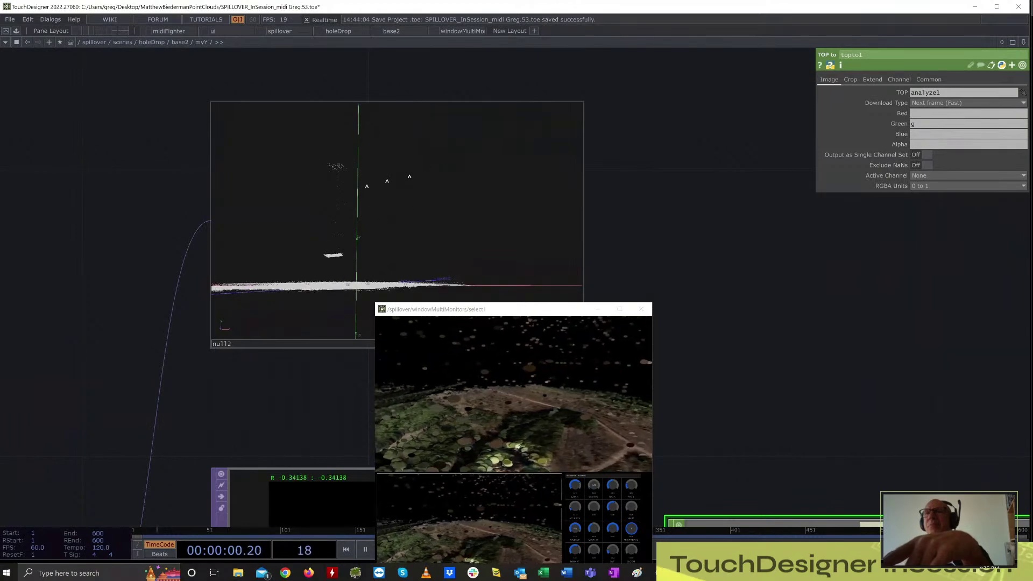
middle_drag(324, 179, 489, 207)
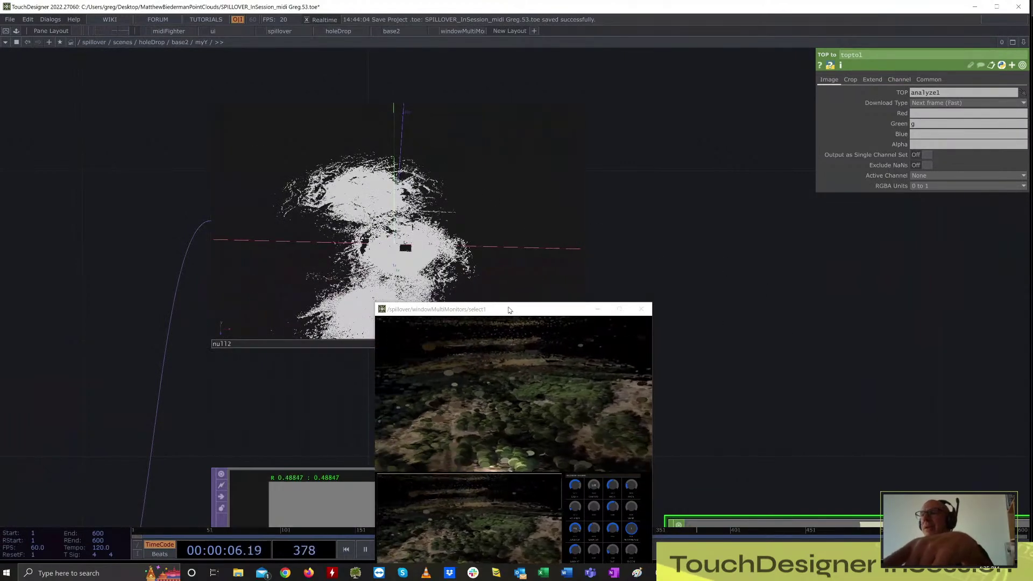
drag(542, 307, 800, 275)
- Review the whole myY network again, from the lfo1 and sopto1 camera path through camPos and pointField to out1
scroll(648, 203, down, 4)
scroll(648, 204, down, 1)
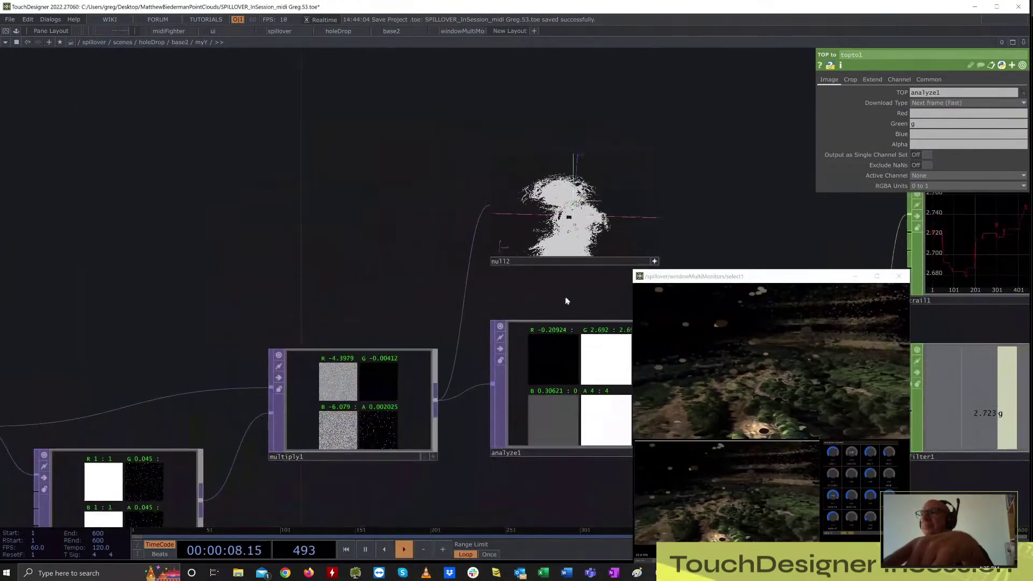
drag(565, 299, 154, 102)
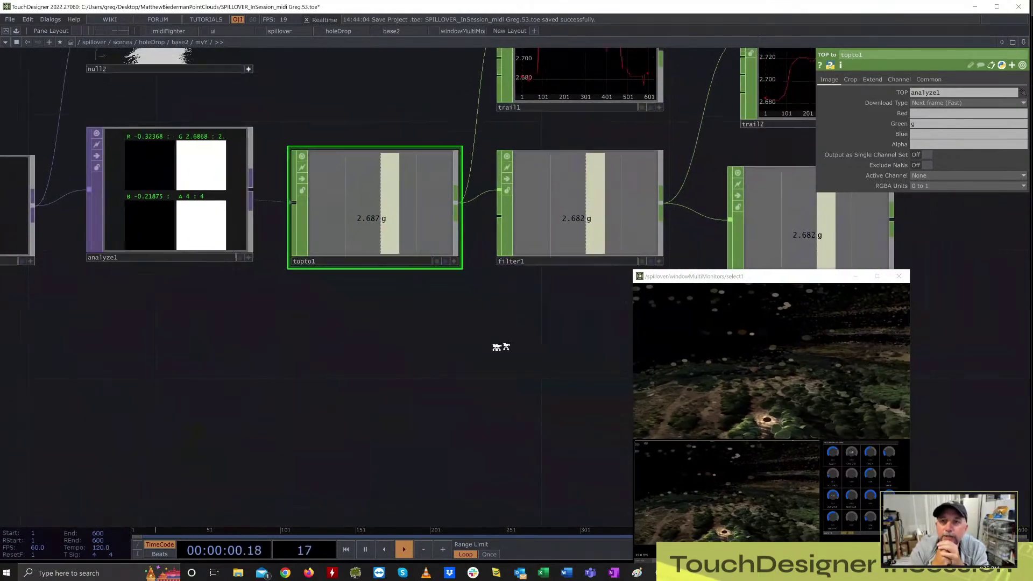
scroll(422, 353, down, 5)
drag(353, 405, 563, 310)
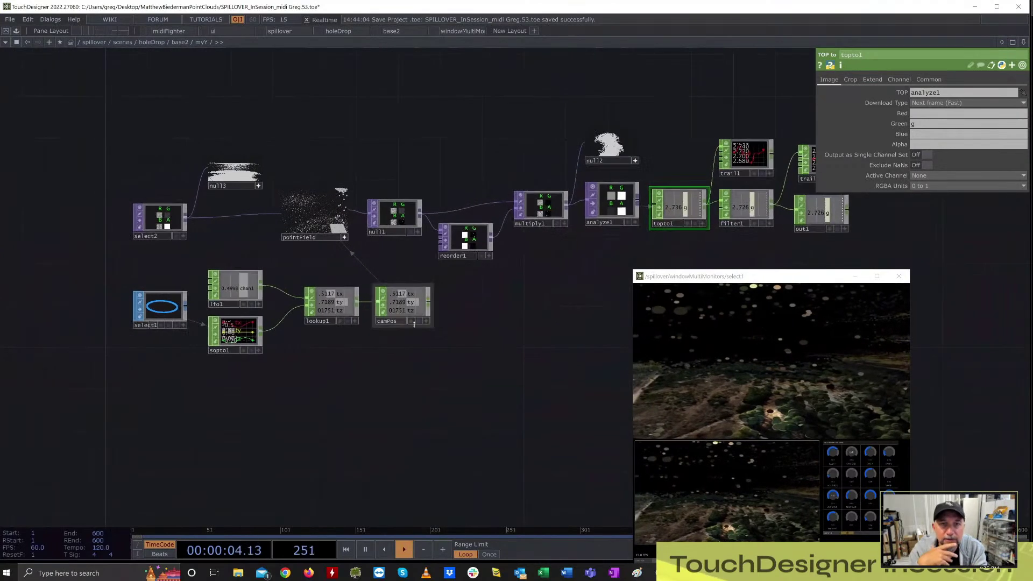
scroll(387, 298, up, 4)
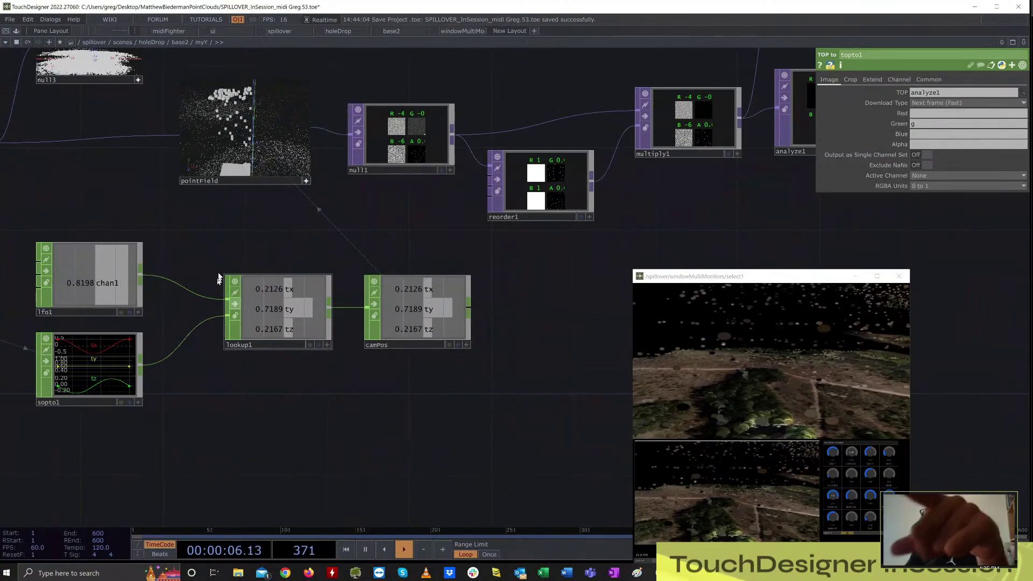
drag(304, 432, 339, 428)
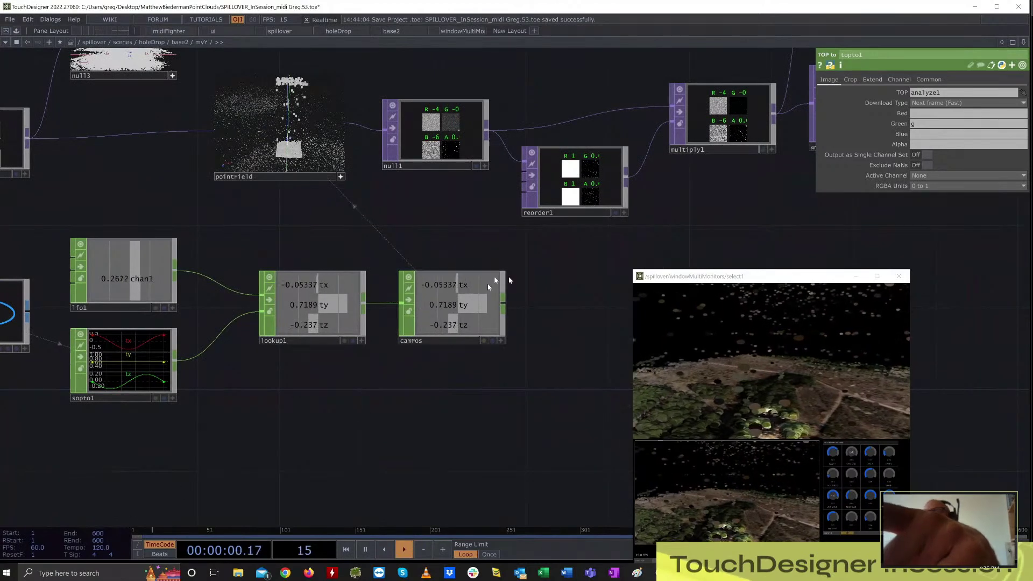
scroll(520, 408, down, 4)
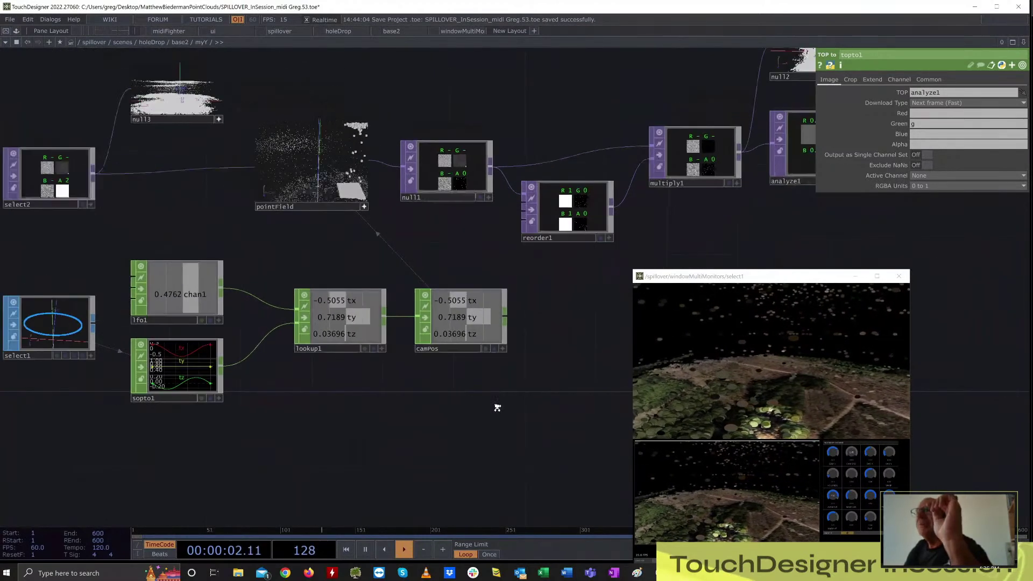
drag(578, 308, 418, 331)
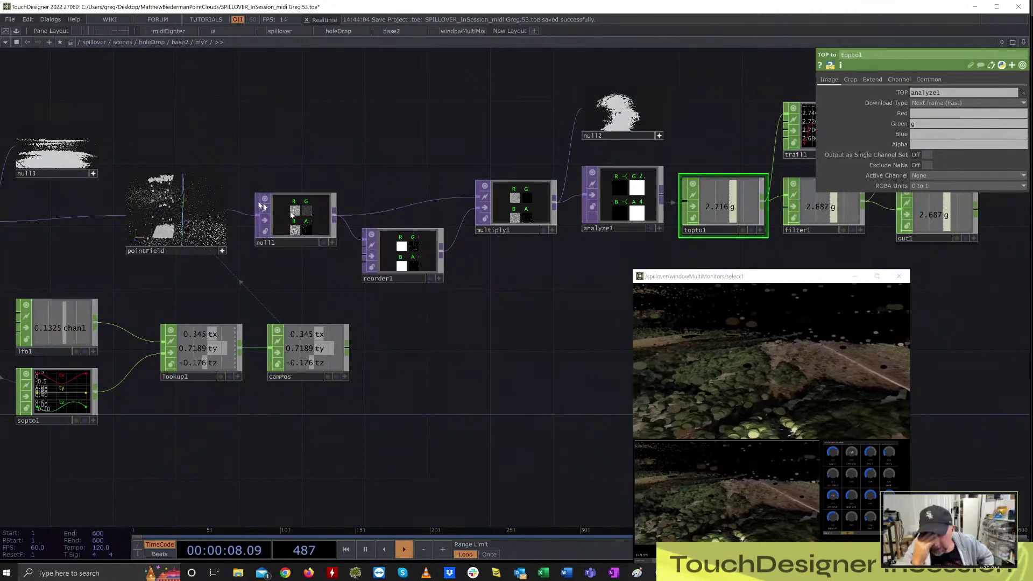
scroll(385, 135, down, 5)
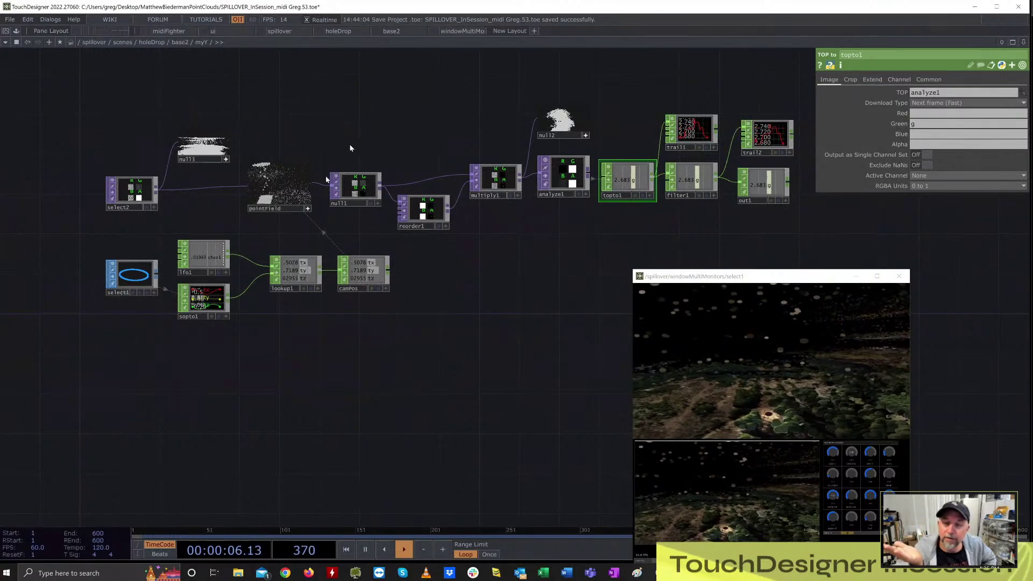
scroll(134, 280, up, 4)
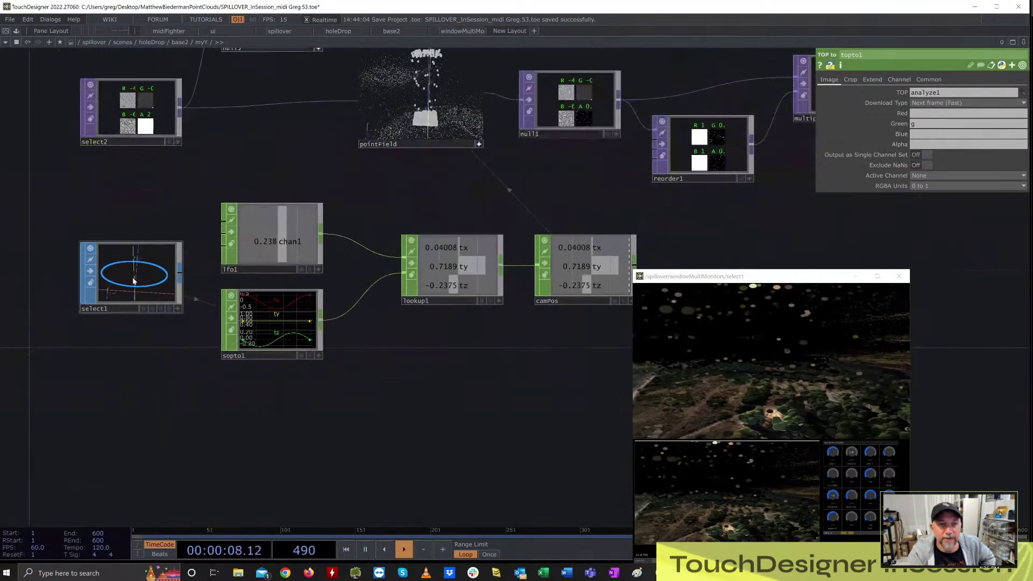
- Add an Object CHOP below camPos and bring its channel list into close view
scroll(134, 279, down, 2)
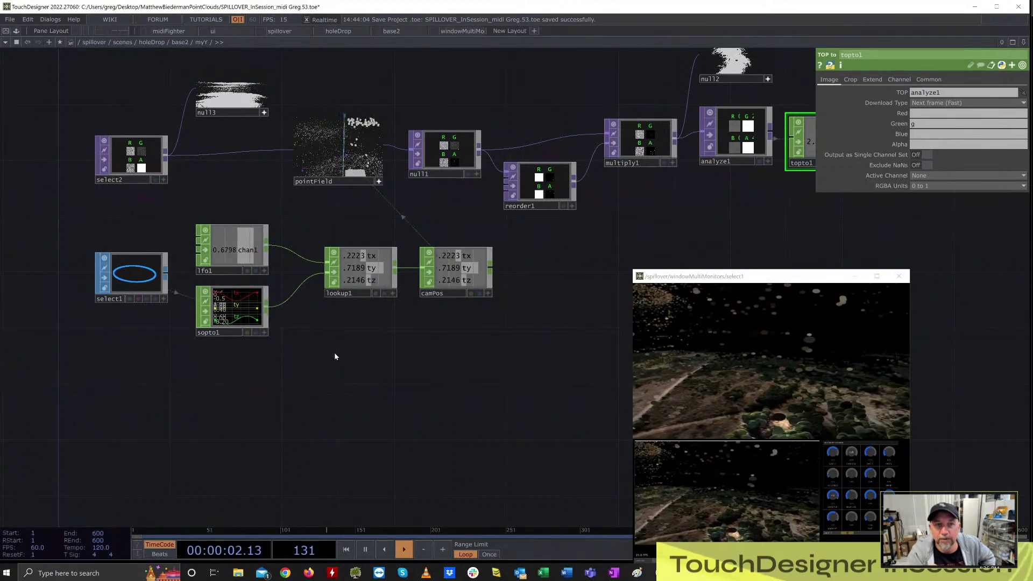
key(Tab)
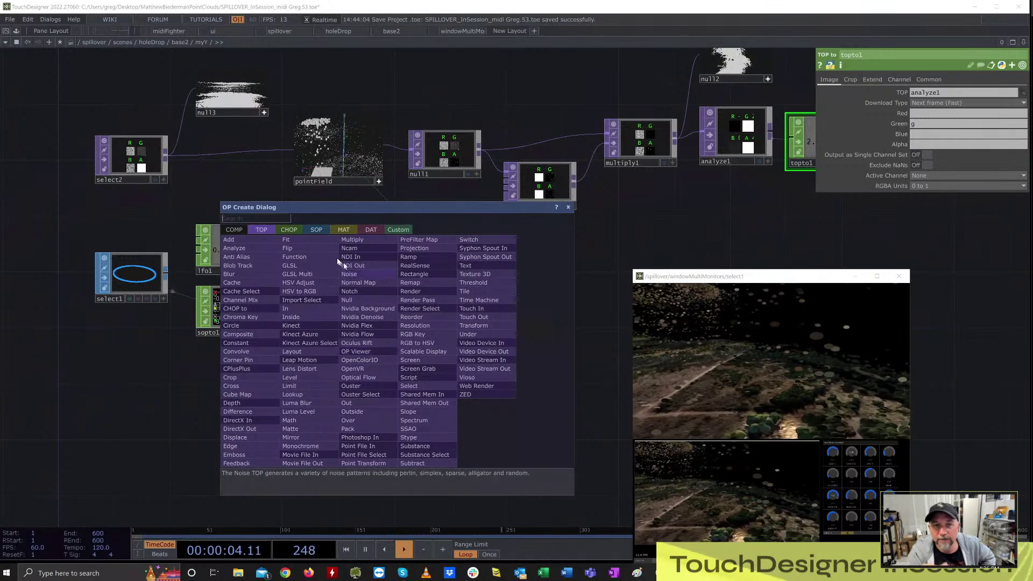
click(290, 230)
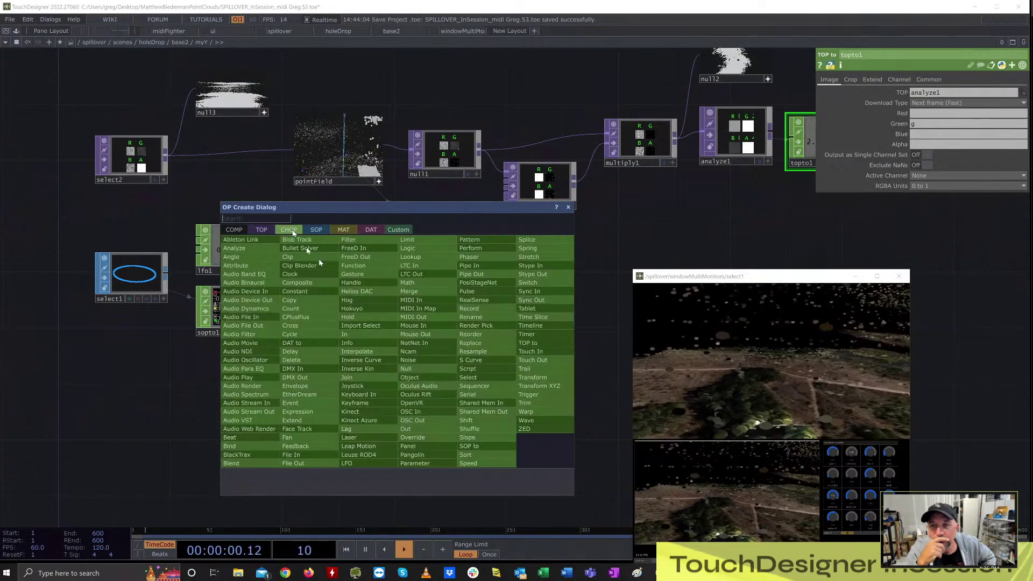
click(411, 378)
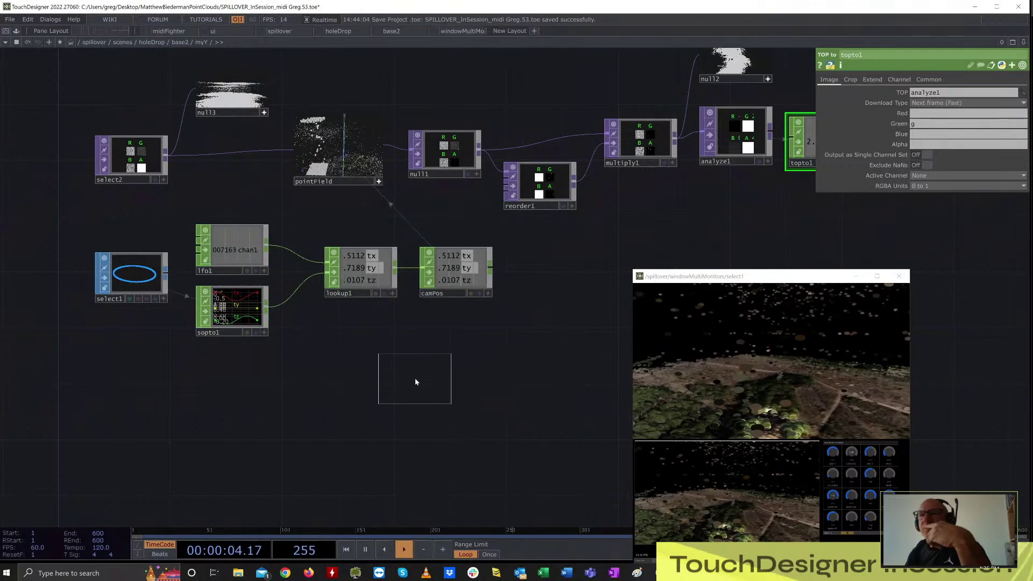
click(442, 369)
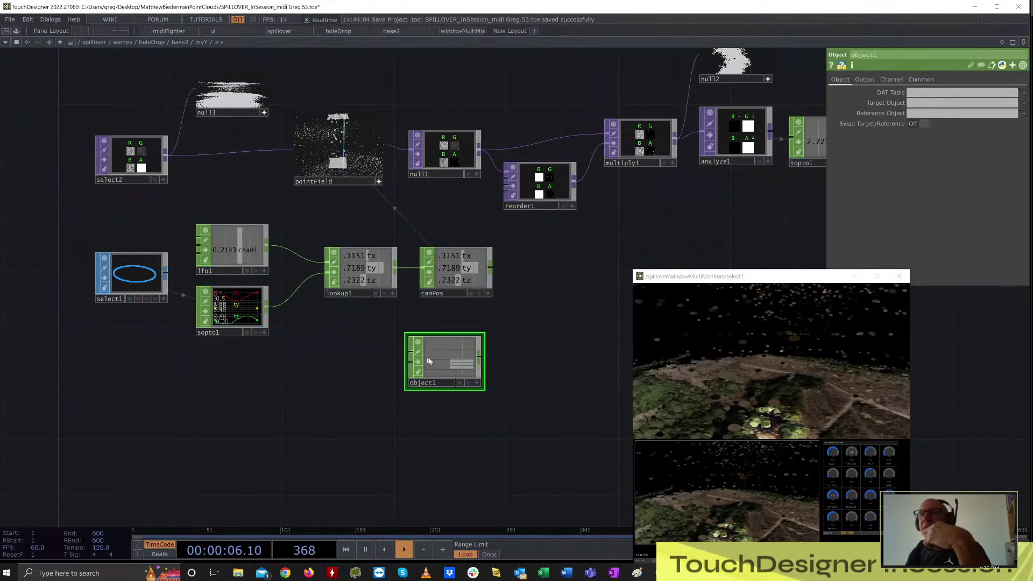
scroll(429, 361, up, 4)
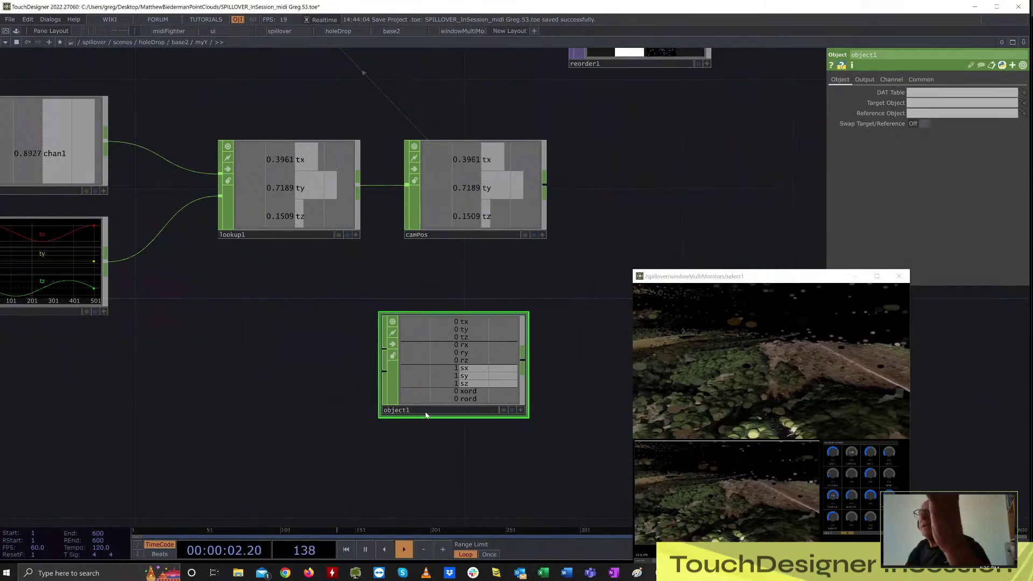
- Show object1's output settings, including its Compute options, and move the node slightly closer beneath camPos
click(865, 79)
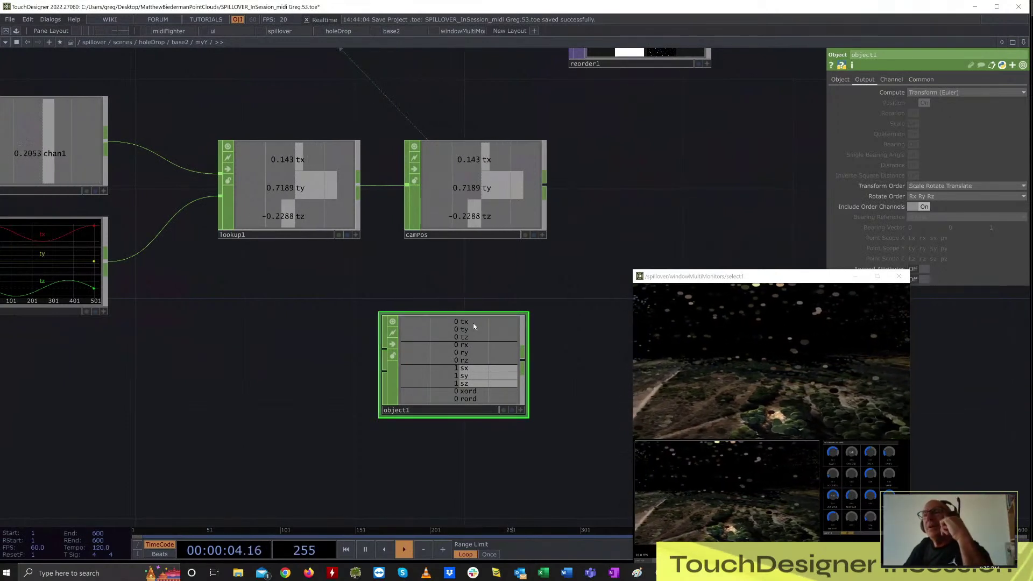
drag(467, 339, 477, 307)
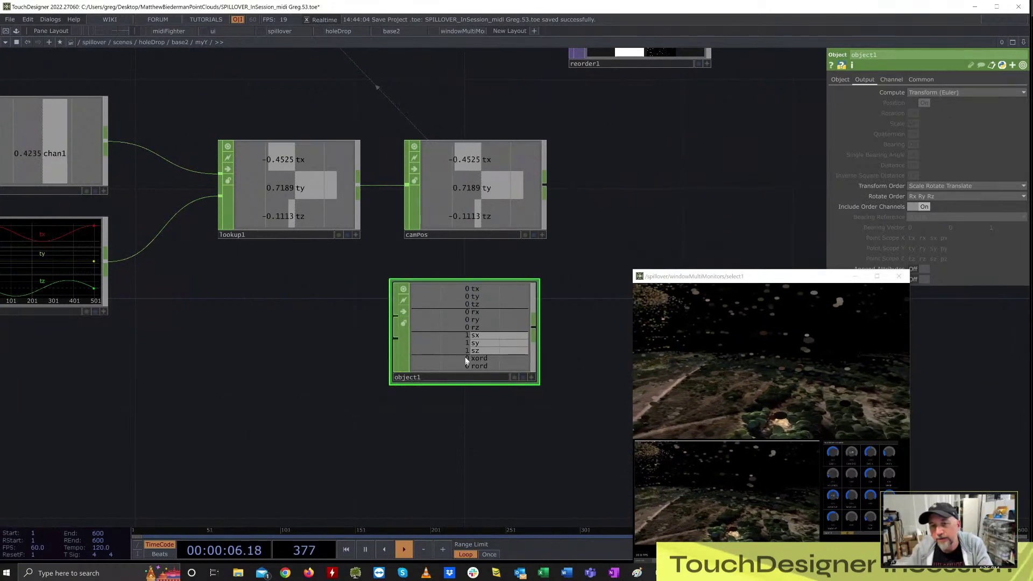
scroll(466, 362, up, 3)
scroll(454, 356, down, 5)
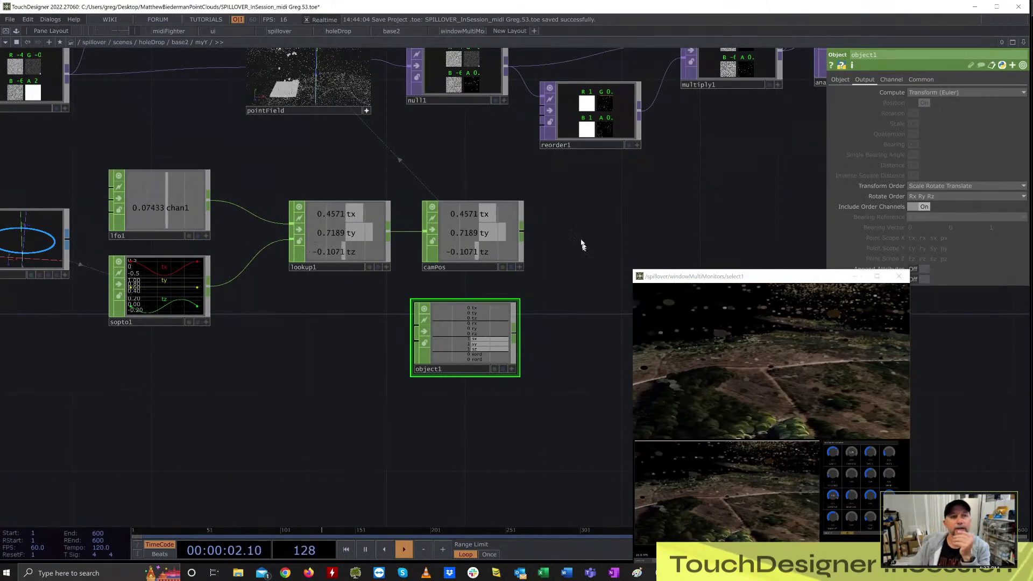
- Leave the myY network for its parent base2 and view the myY component among its surrounding nodes
scroll(560, 250, down, 3)
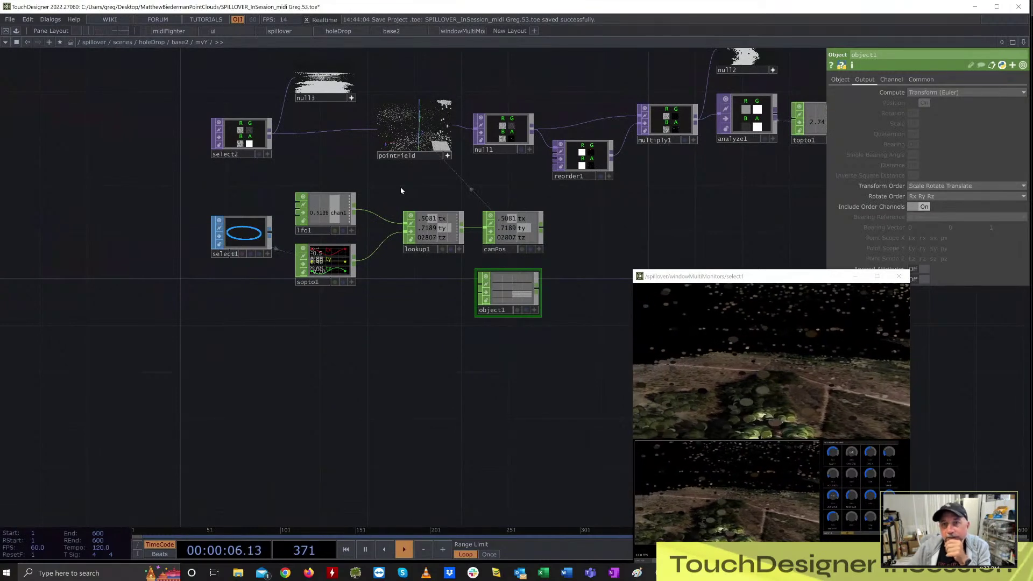
key(u)
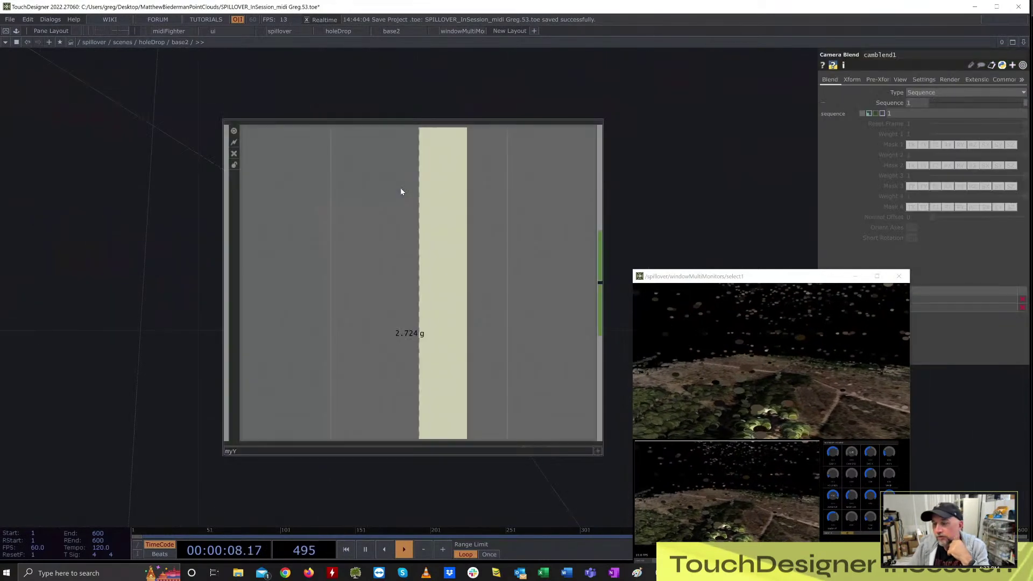
scroll(443, 286, down, 5)
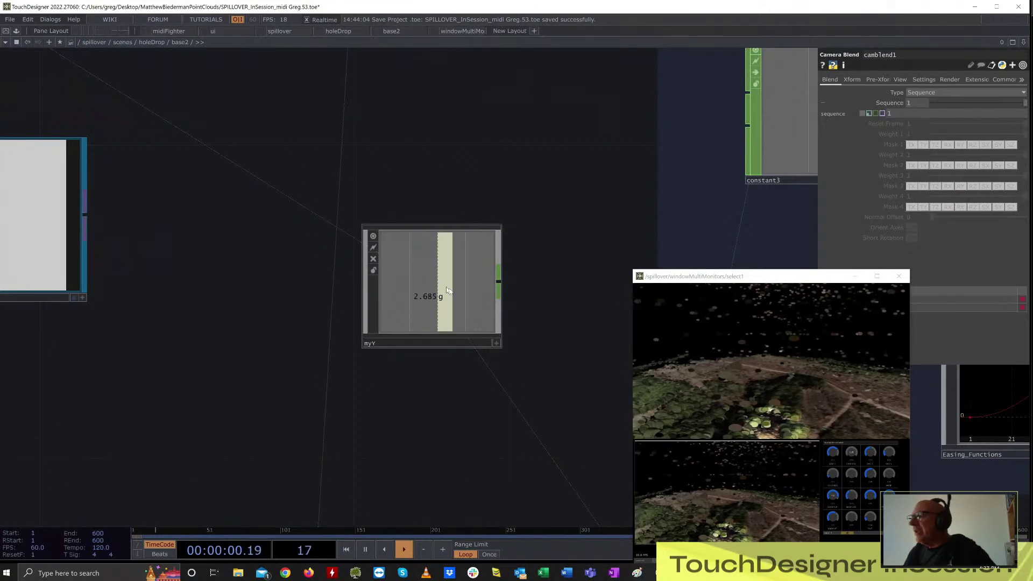
- Run the text2 DAT that holds the merge1 radX and holeSize expression
scroll(430, 384, down, 5)
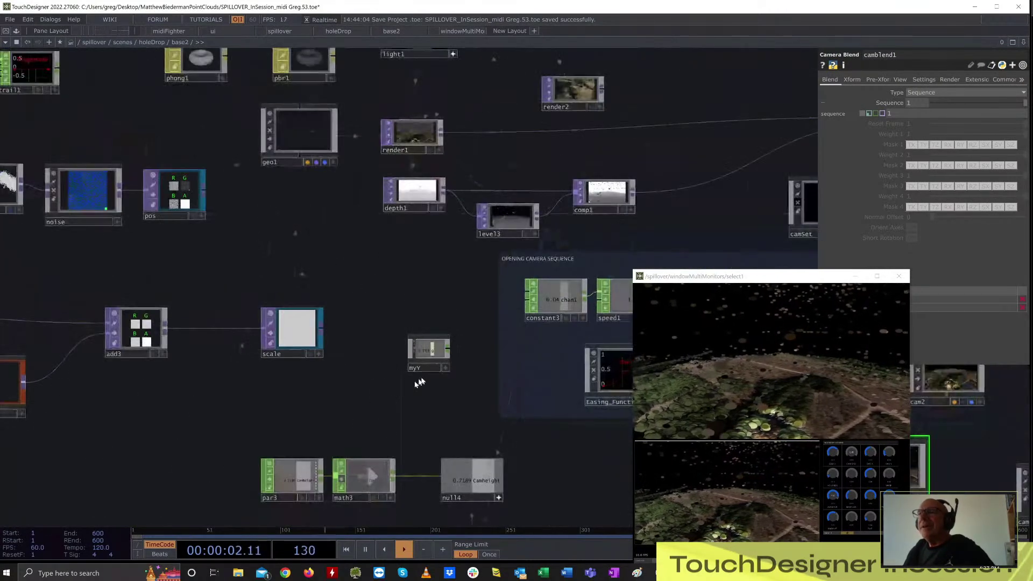
drag(406, 260, 245, 189)
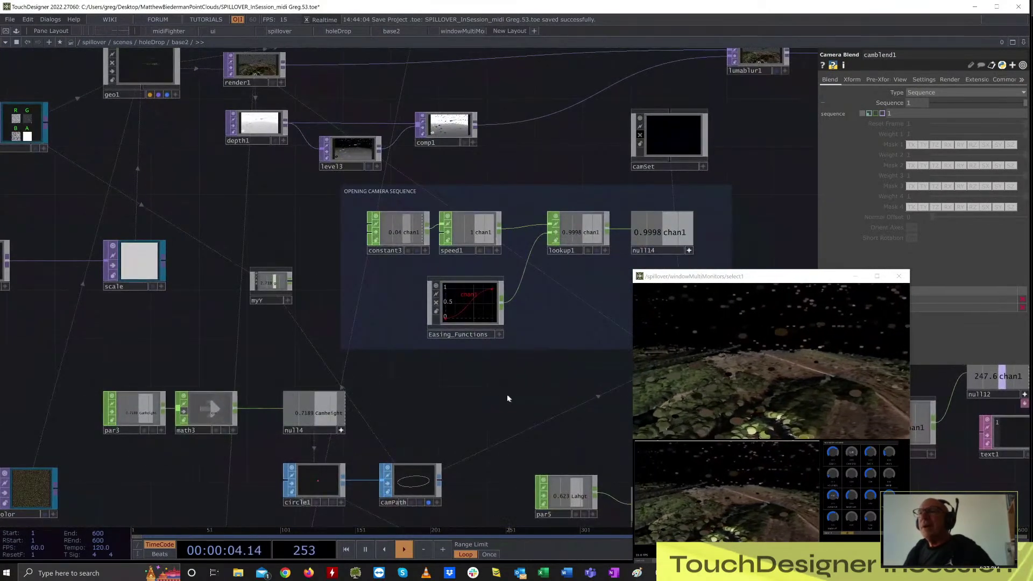
scroll(507, 394, down, 4)
drag(511, 406, 244, 297)
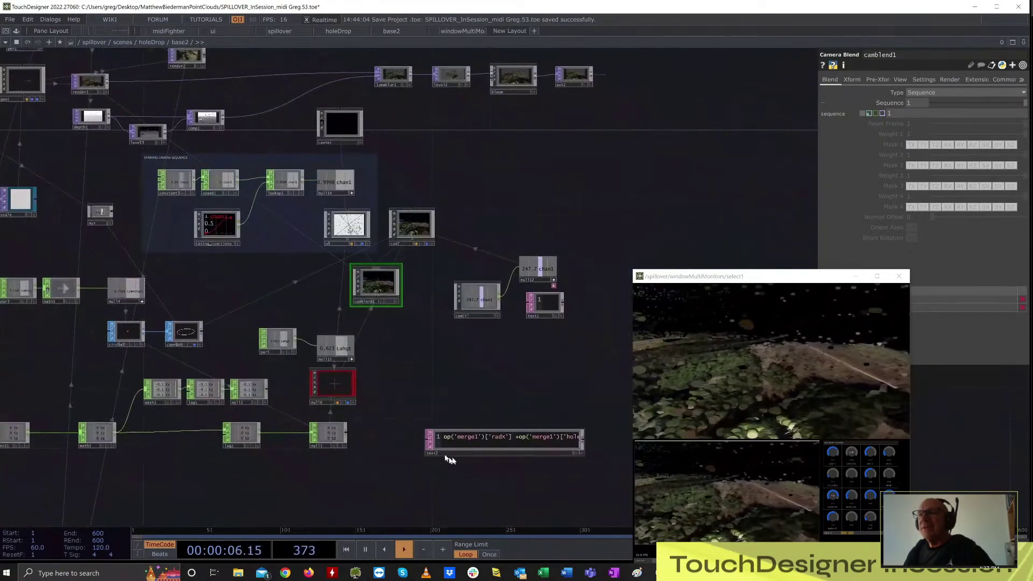
scroll(555, 450, up, 5)
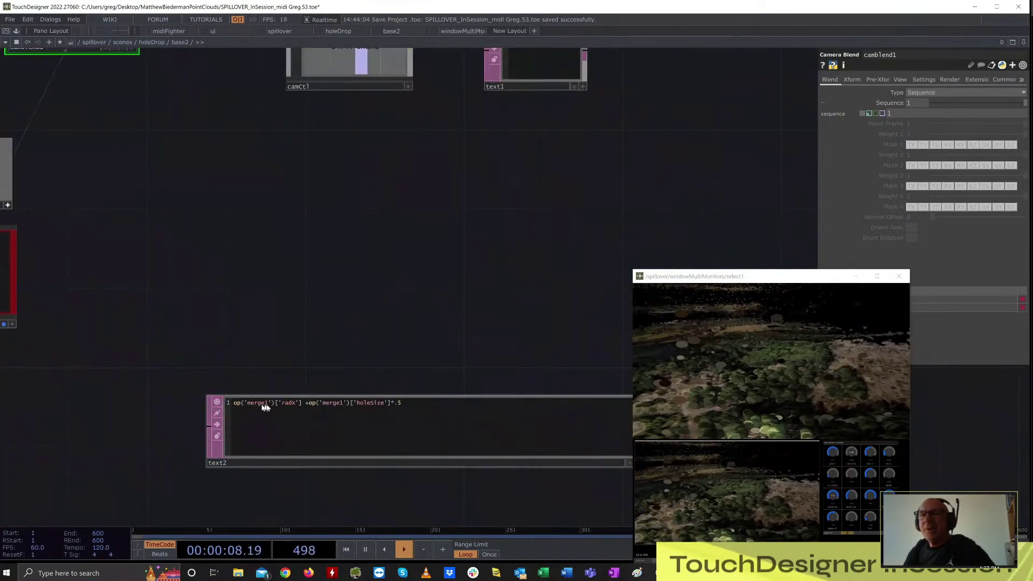
right_click(360, 406)
click(383, 449)
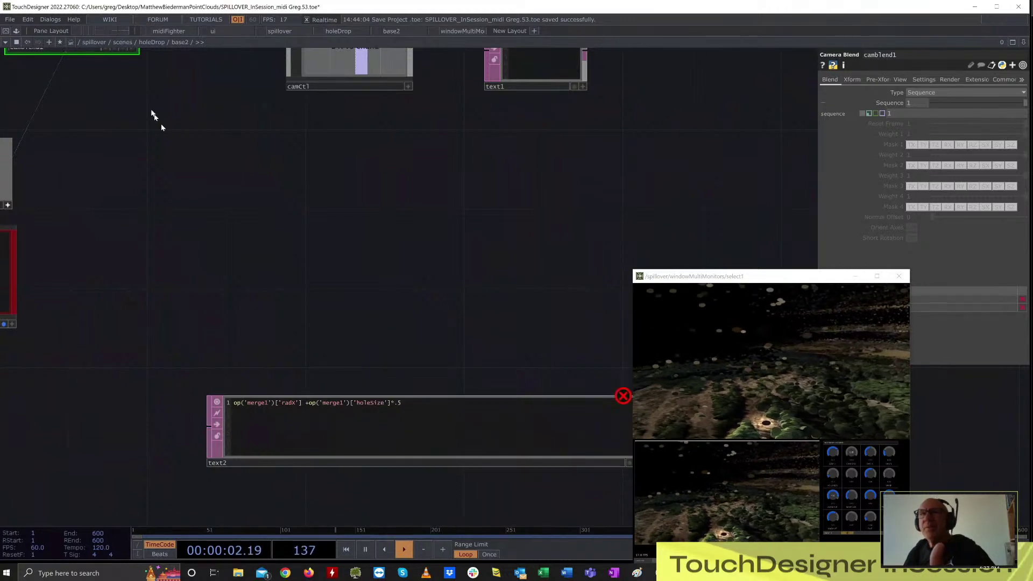
- Open the Textport, read the output of the text2 run, and close it
click(52, 21)
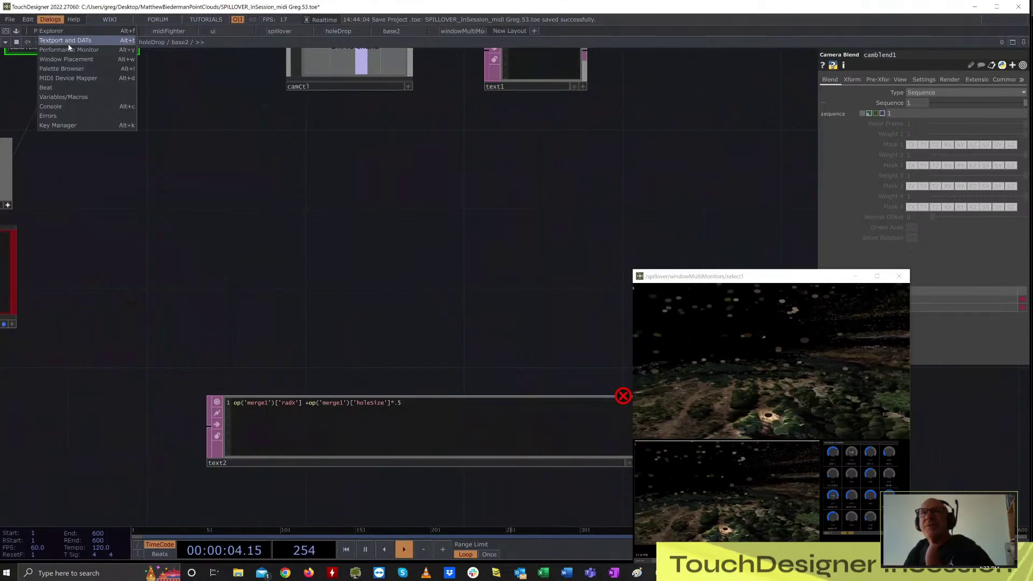
click(69, 46)
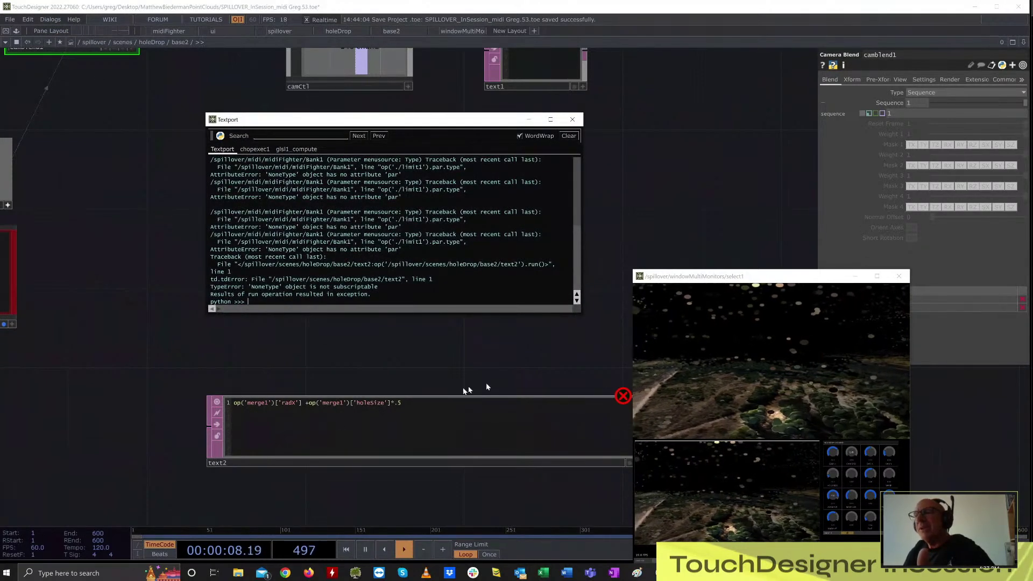
drag(452, 125, 282, 64)
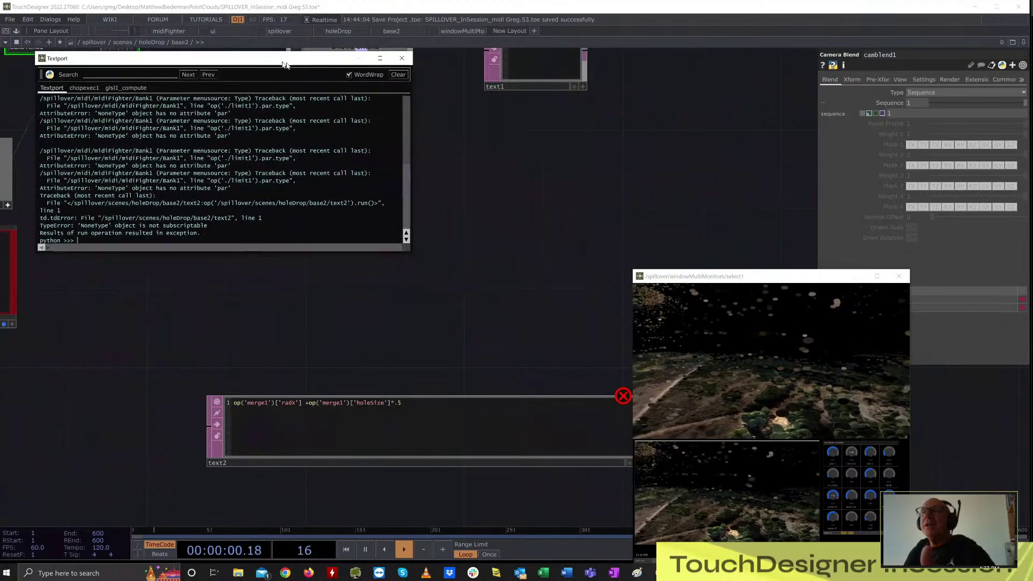
click(409, 59)
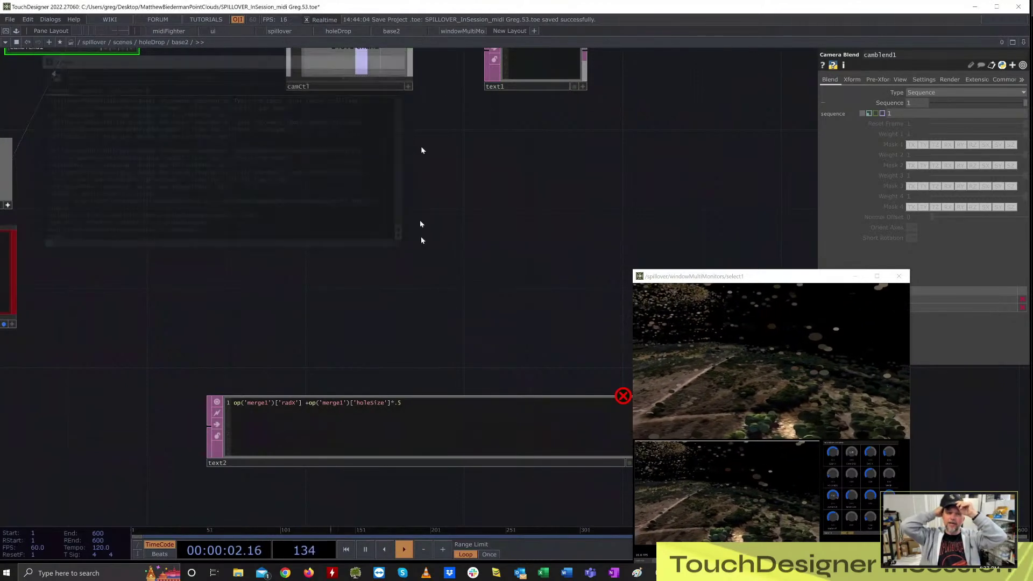
- Add an Evaluate DAT to the network just above the text2 DAT
key(Tab)
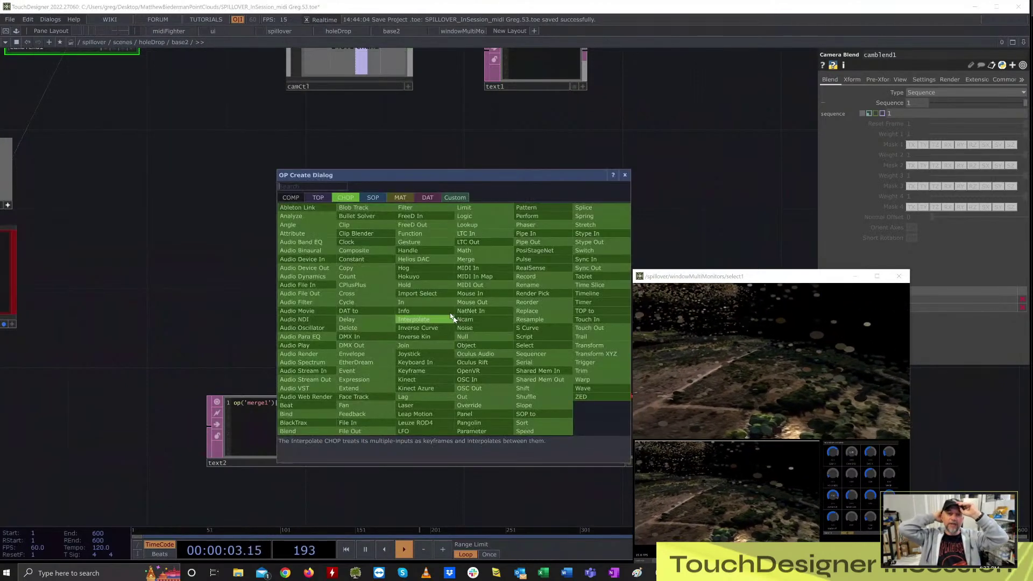
click(426, 197)
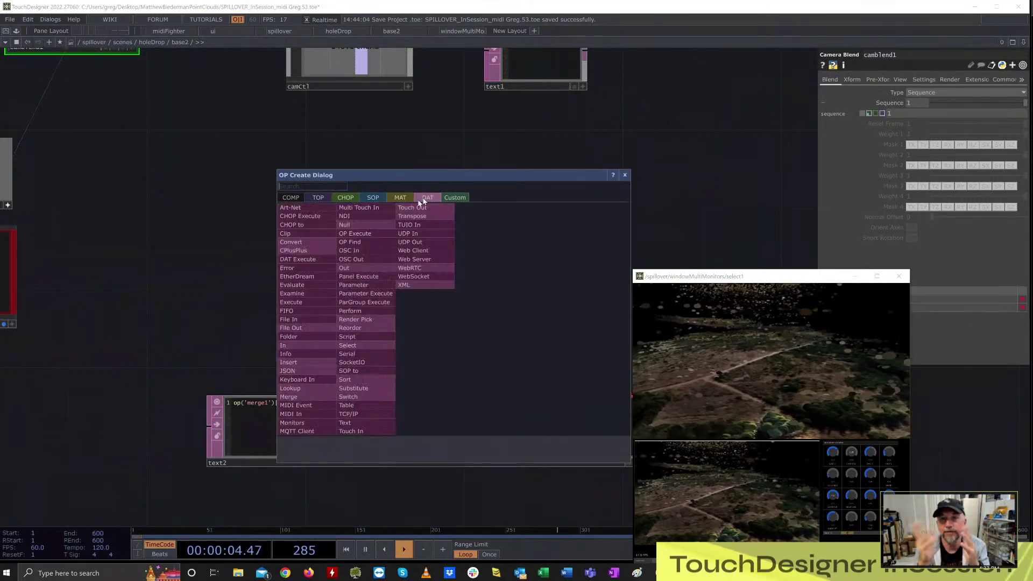
click(314, 286)
click(372, 312)
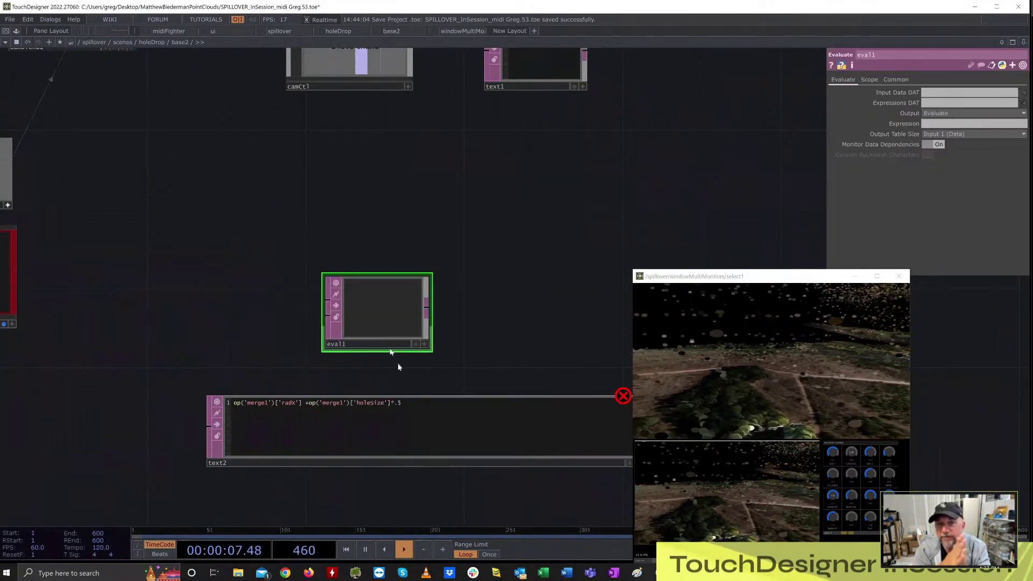
- Copy op('merge1')['radX'] +op('merge1')['holeSize']*.5 from text2 into eval1's Expression parameter and switch that parameter to expression mode
click(409, 405)
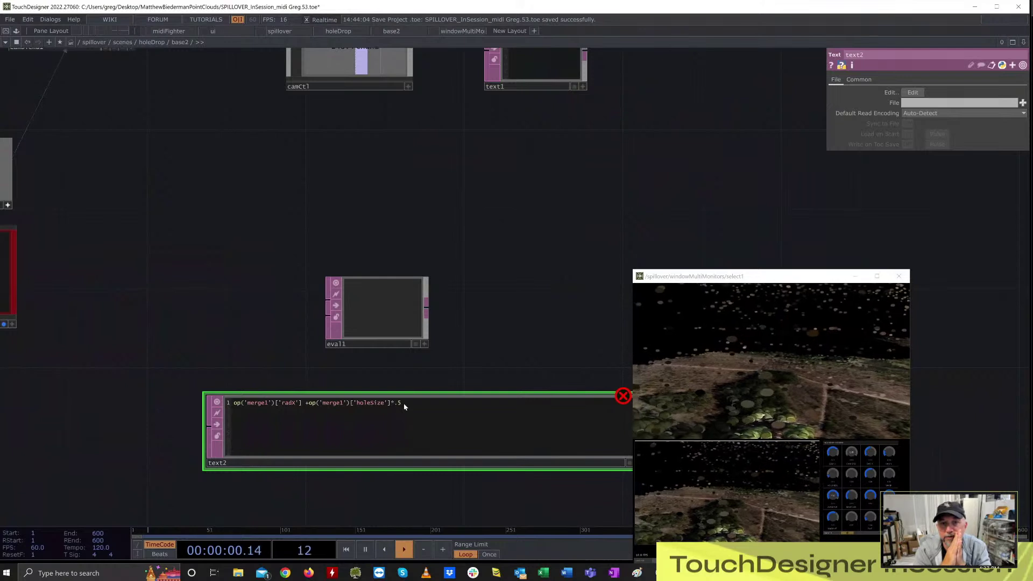
drag(405, 407, 215, 404)
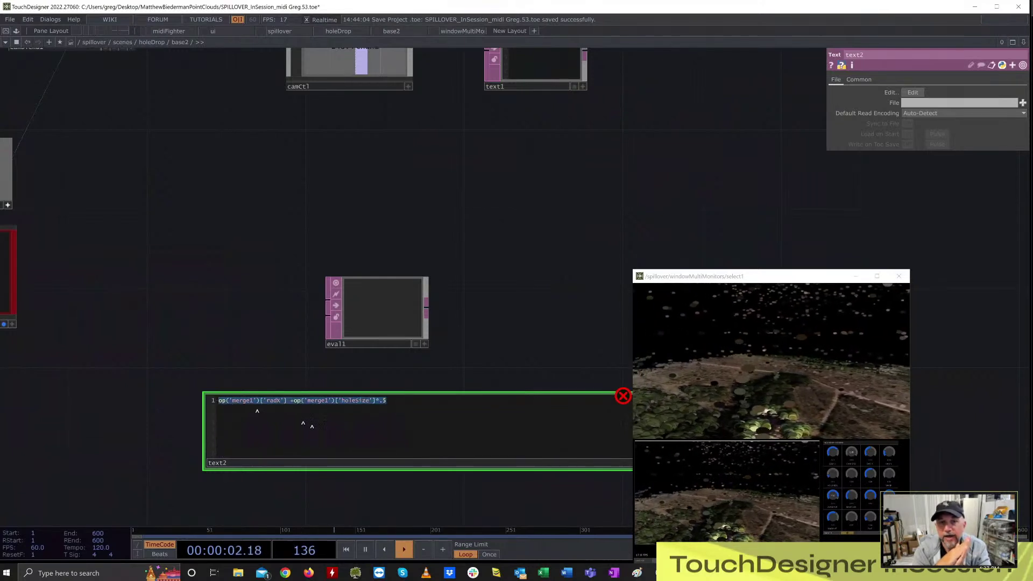
click(384, 295)
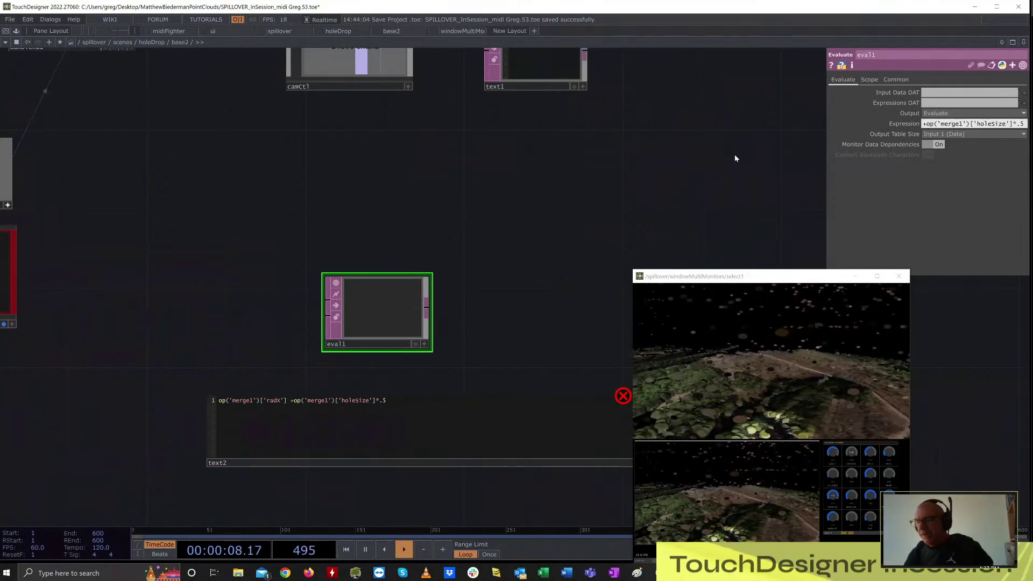
click(905, 124)
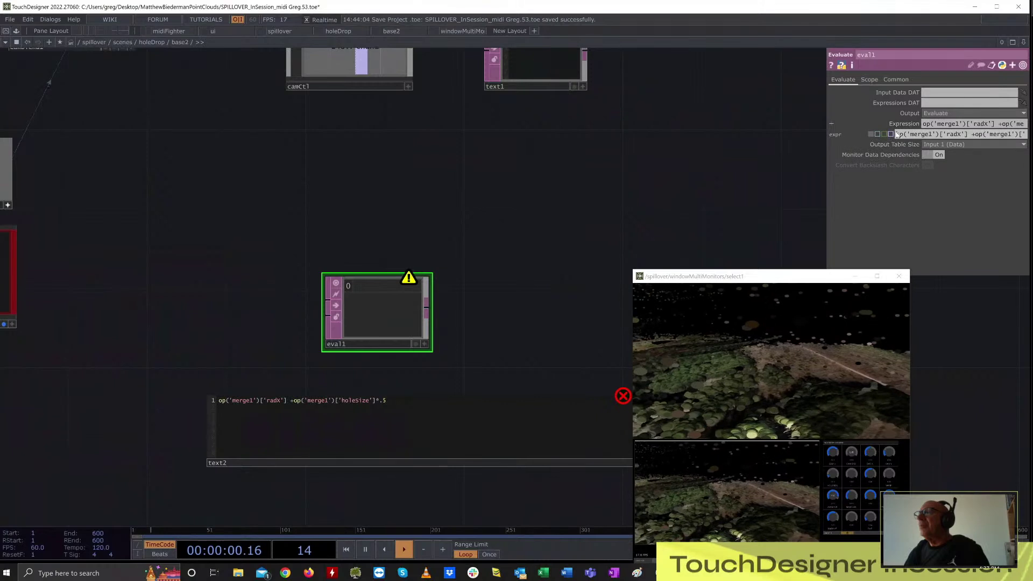
click(879, 135)
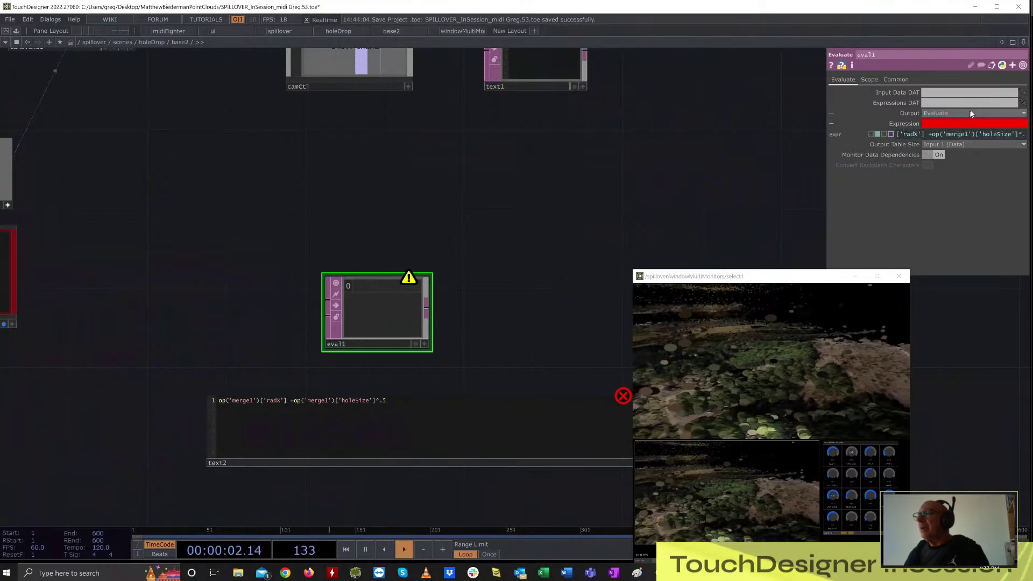
click(367, 232)
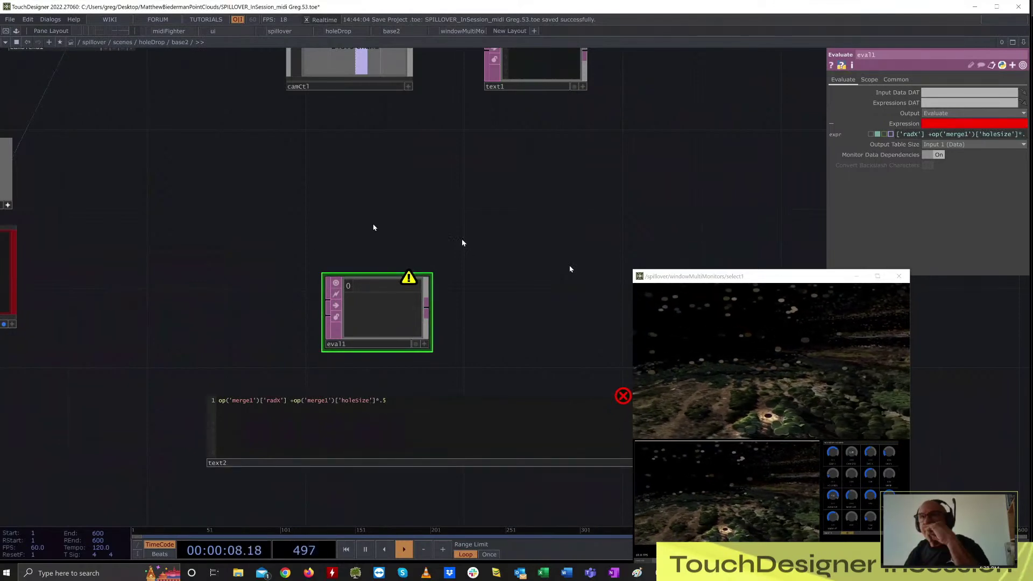
- Examine the Opening Camera Sequence annotation and its available options, including Enclose Operators and Mode
scroll(587, 204, down, 2)
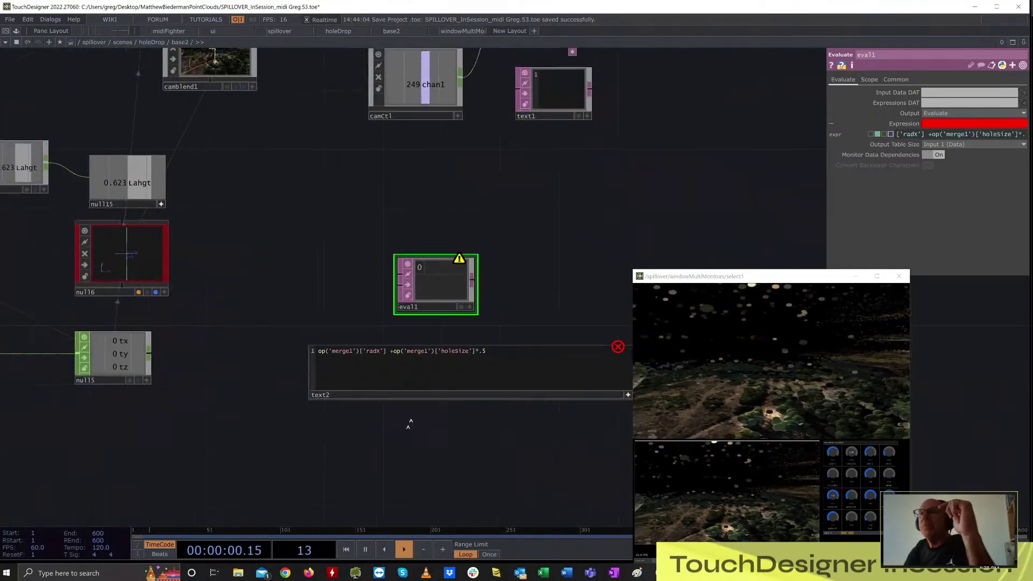
scroll(648, 214, down, 3)
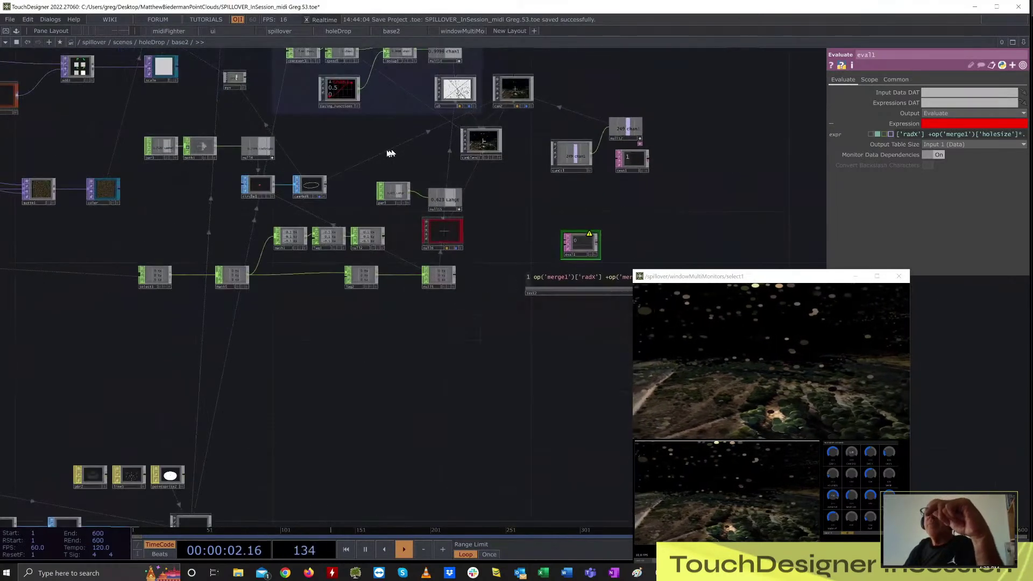
drag(372, 146, 526, 275)
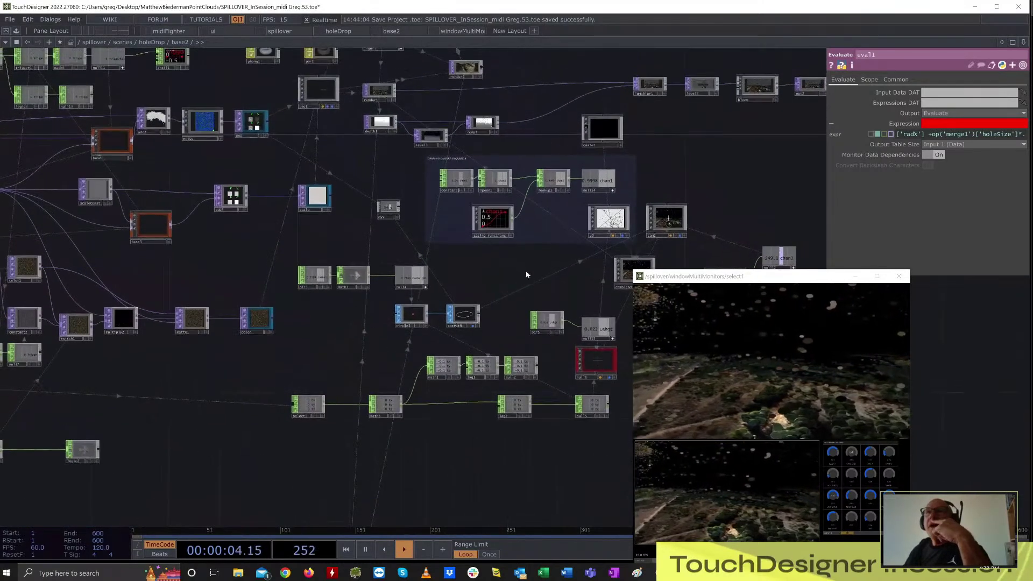
mouse_move(307, 162)
mouse_down()
mouse_move(360, 172)
mouse_move(313, 177)
mouse_up()
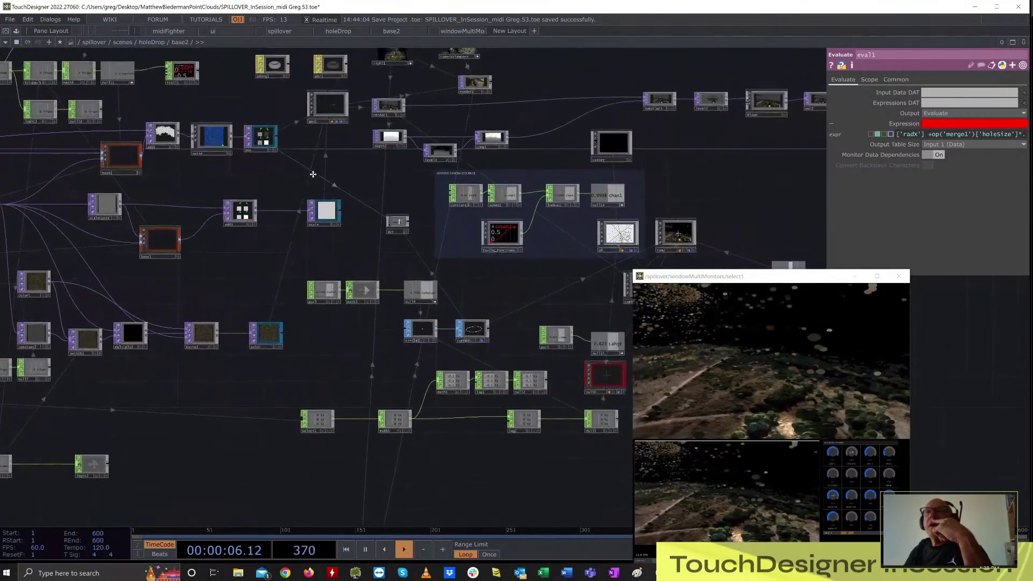
scroll(391, 187, up, 4)
drag(402, 187, 170, 138)
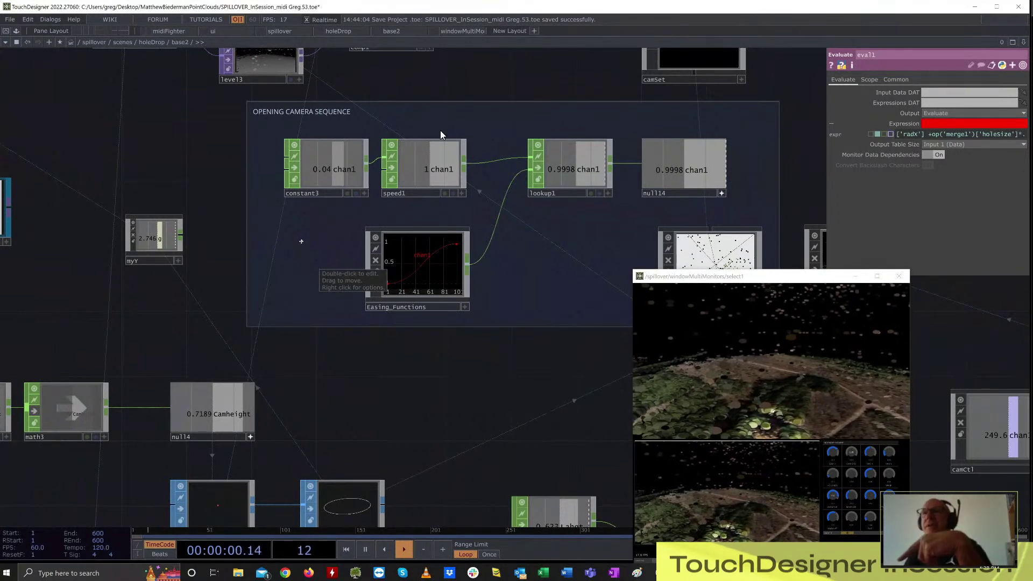
right_click(302, 242)
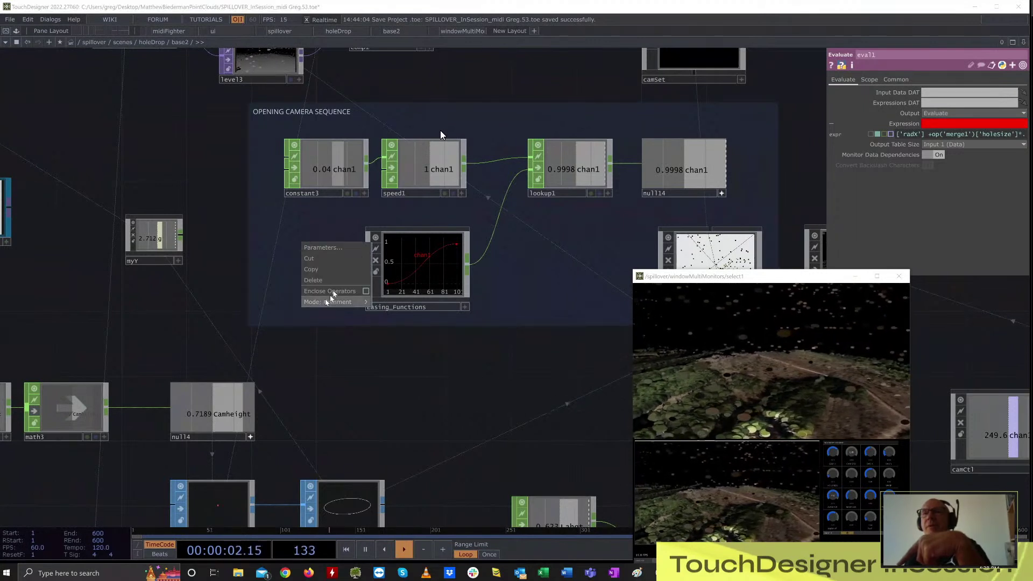
click(203, 154)
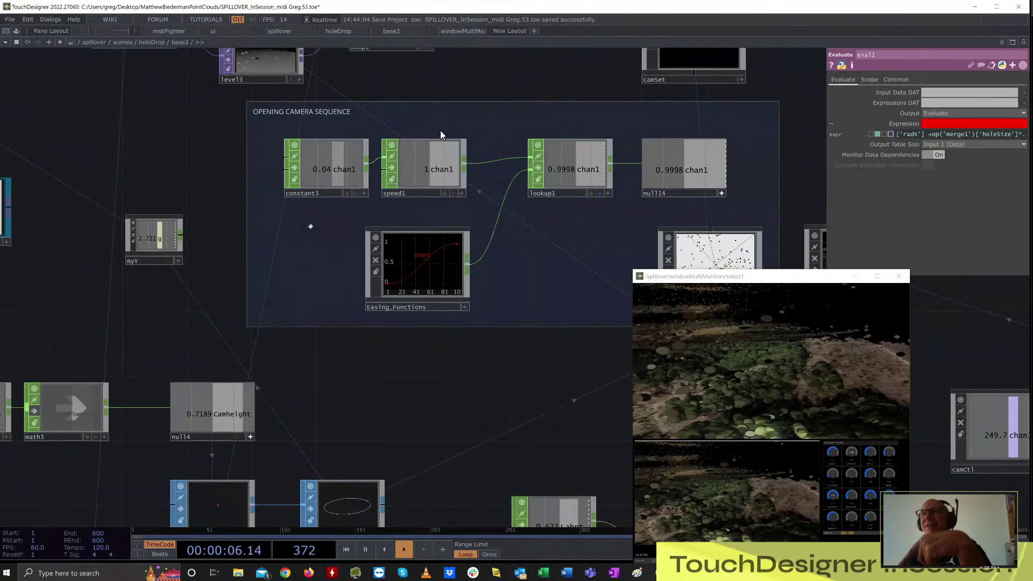
right_click(313, 230)
click(214, 161)
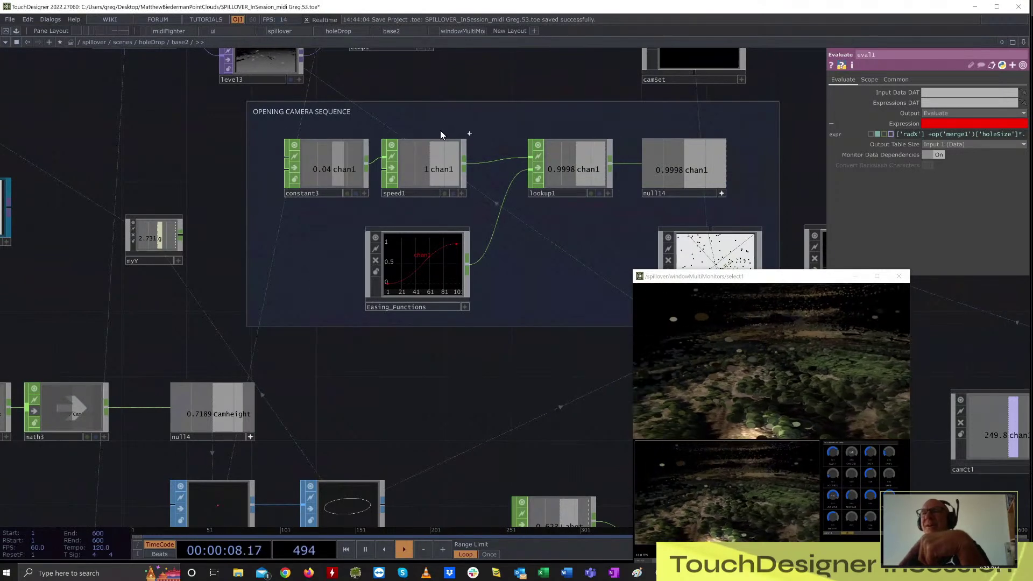
- Create a new annotation box in the empty area above null12 and move the cam2 node into it
drag(515, 89, 391, 95)
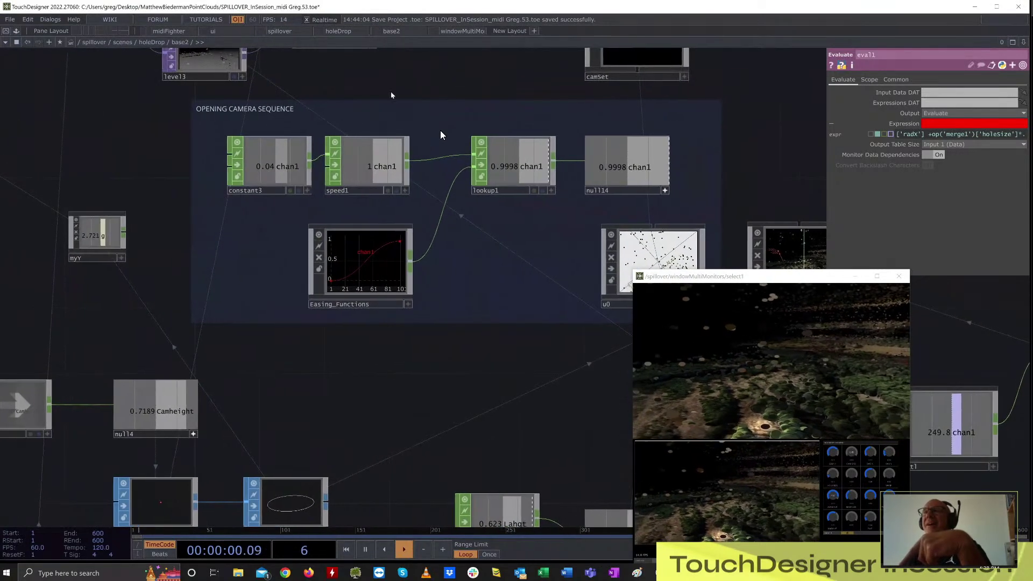
mouse_move(286, 118)
mouse_down()
mouse_move(245, 127)
mouse_move(376, 117)
mouse_up()
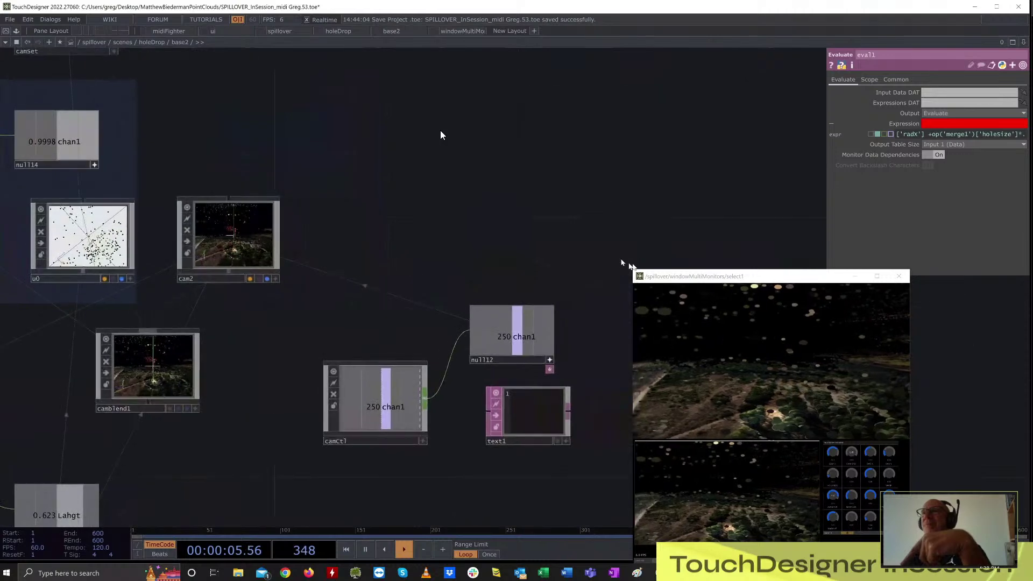
drag(610, 251, 562, 245)
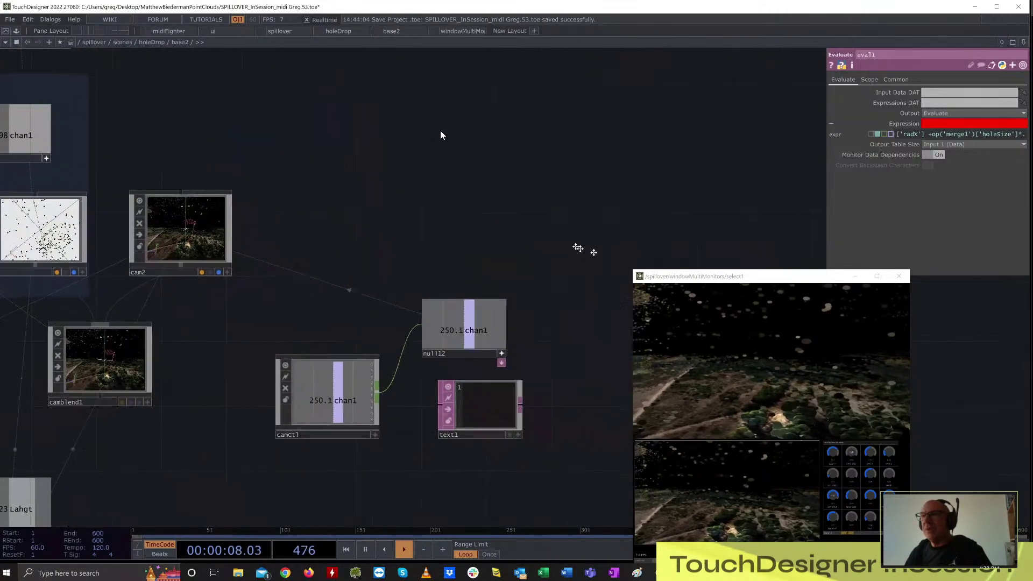
mouse_move(611, 255)
right_down()
mouse_move(538, 223)
mouse_move(373, 109)
right_up()
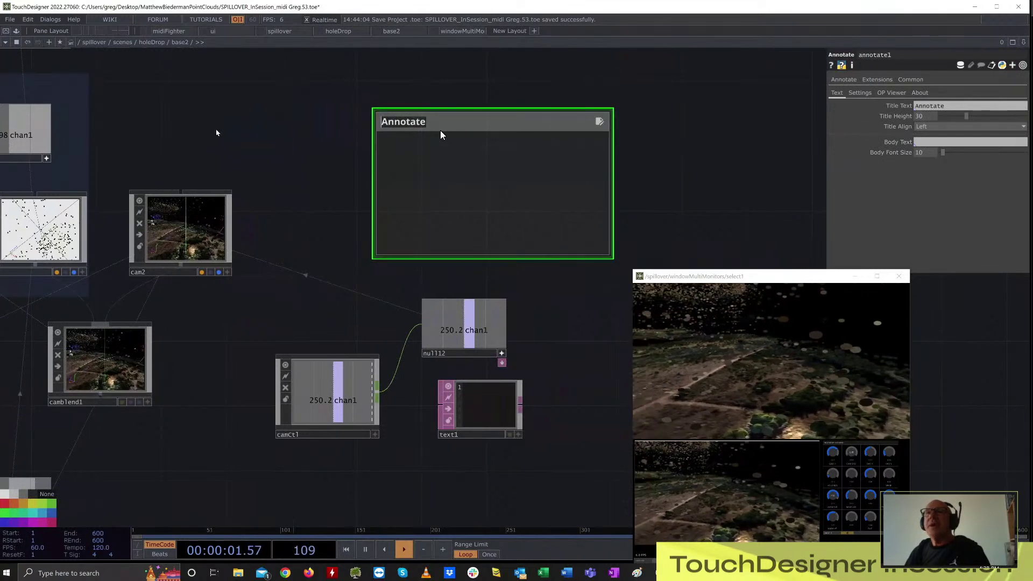
mouse_move(184, 216)
mouse_down()
mouse_move(496, 161)
mouse_move(495, 141)
mouse_move(441, 128)
mouse_up()
- Shift the new annotation box sideways above null12 together with the enclosed cam2 node
right_click(505, 155)
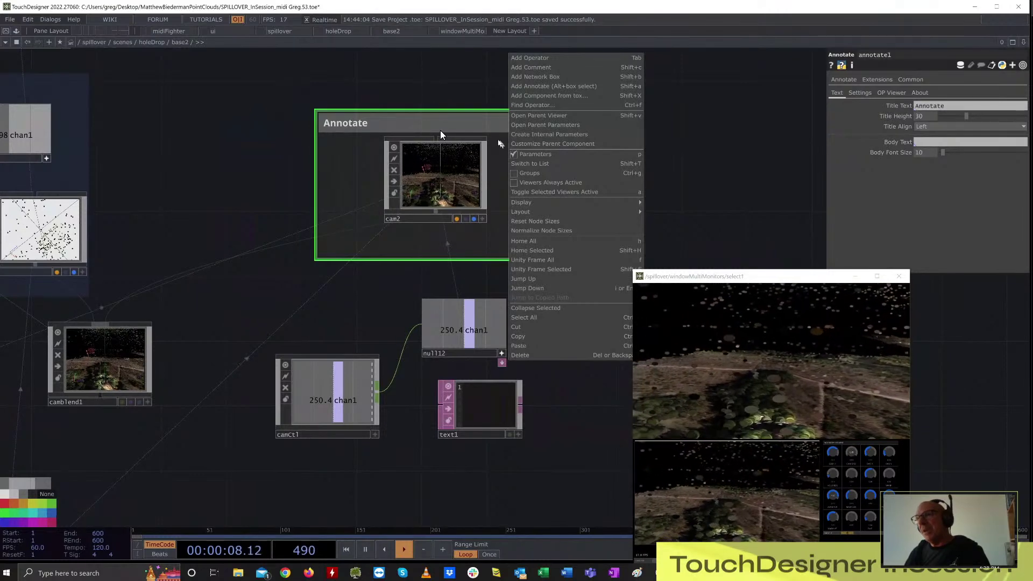
click(441, 134)
mouse_move(433, 118)
mouse_down()
mouse_move(350, 123)
mouse_move(463, 123)
mouse_up()
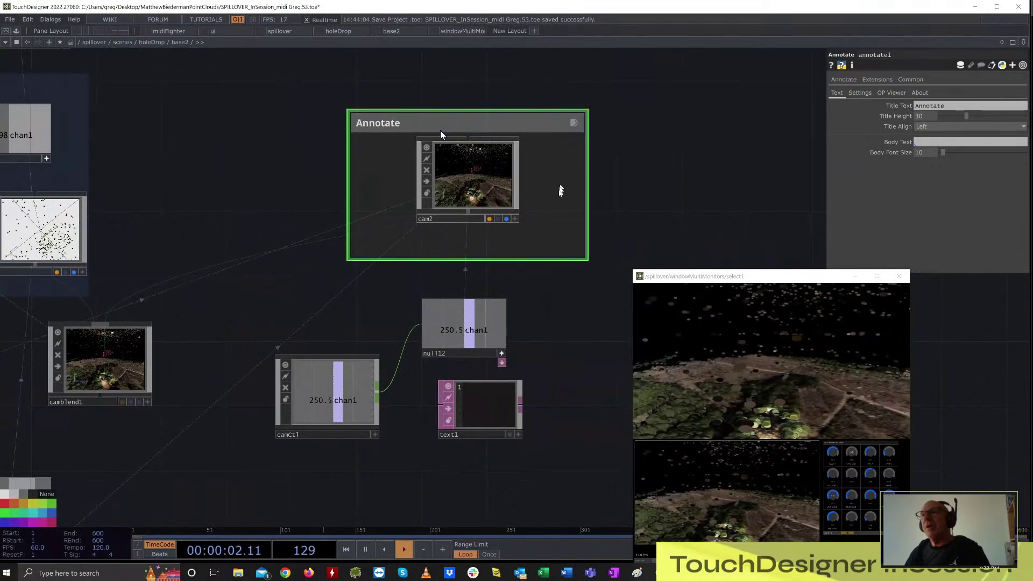
drag(560, 187, 558, 199)
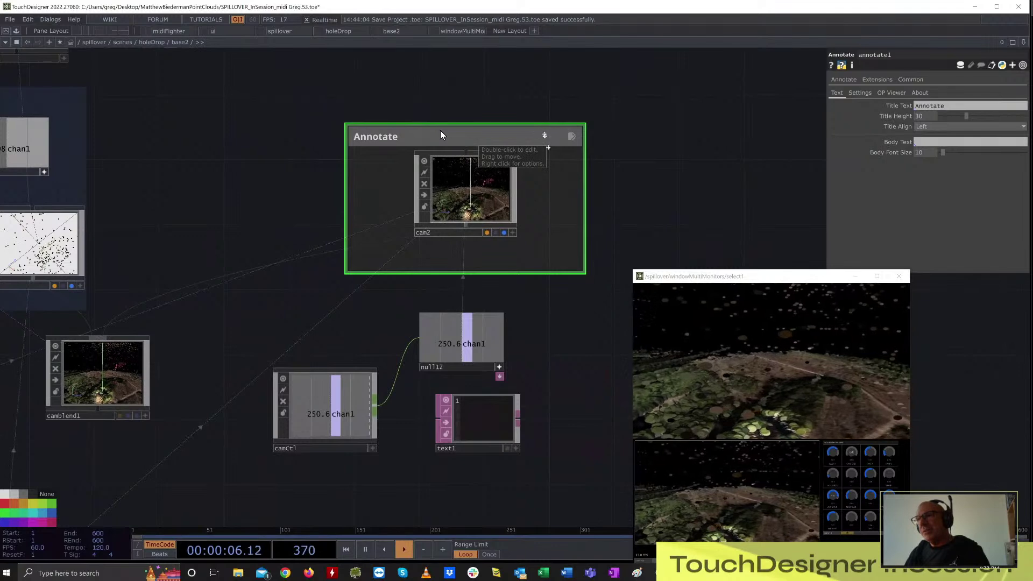
mouse_move(556, 192)
mouse_down()
mouse_move(526, 233)
mouse_move(543, 212)
mouse_up()
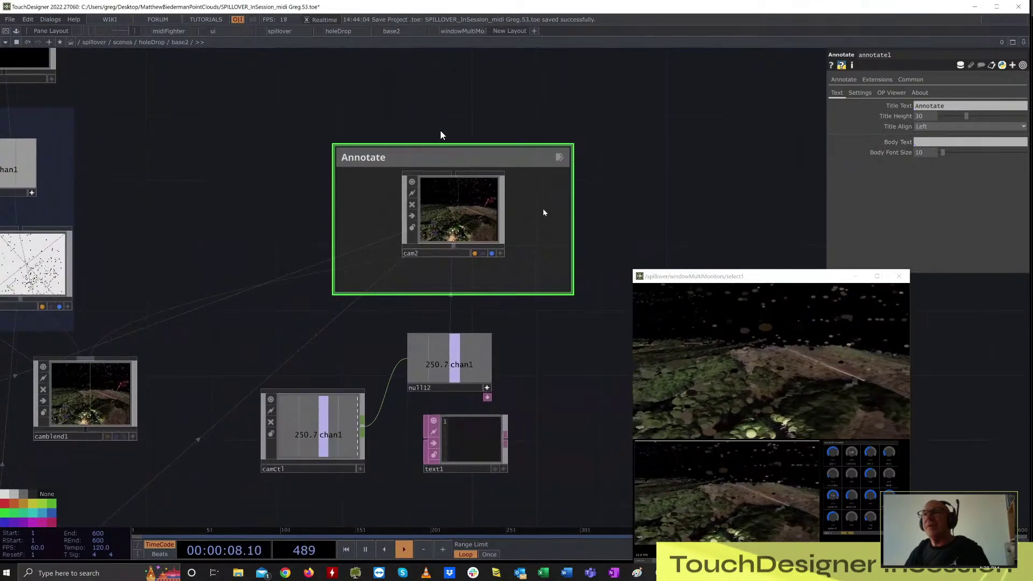
right_click(544, 212)
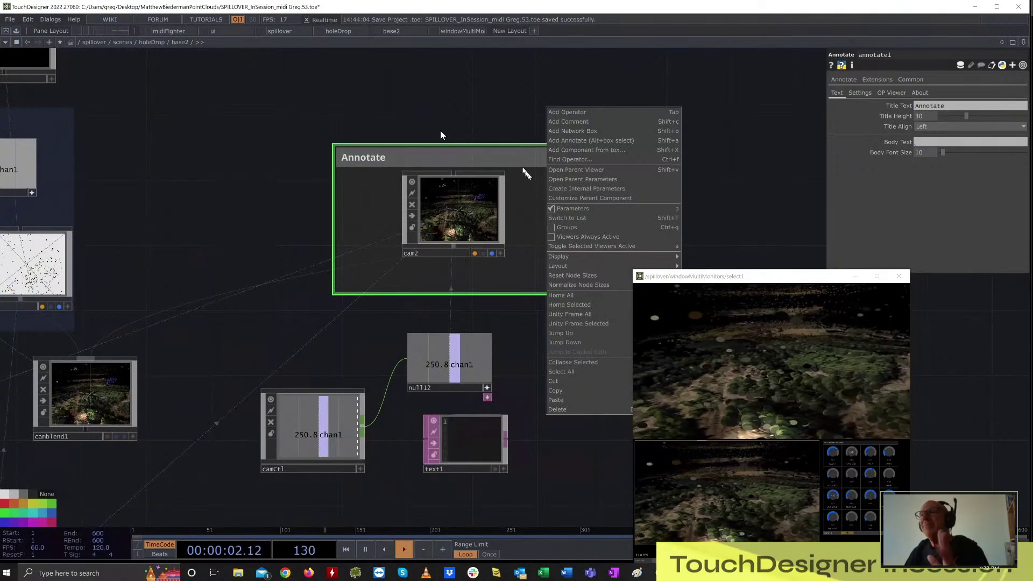
- Move the floating output window clear of the network and examine the Add Annotate option for creating annotation boxes
click(502, 105)
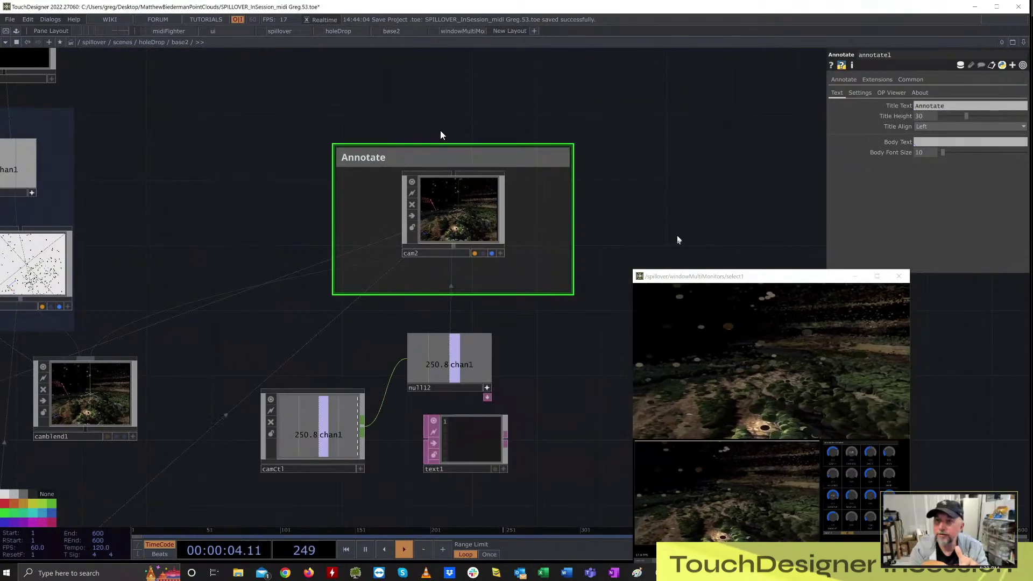
drag(682, 203, 613, 203)
right_click(613, 202)
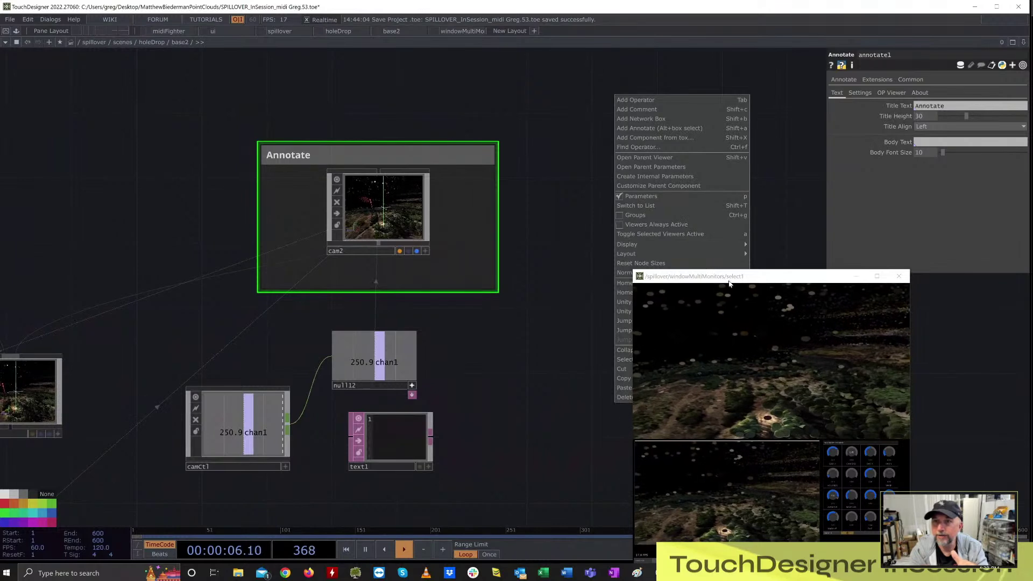
drag(731, 278, 860, 342)
right_click(589, 221)
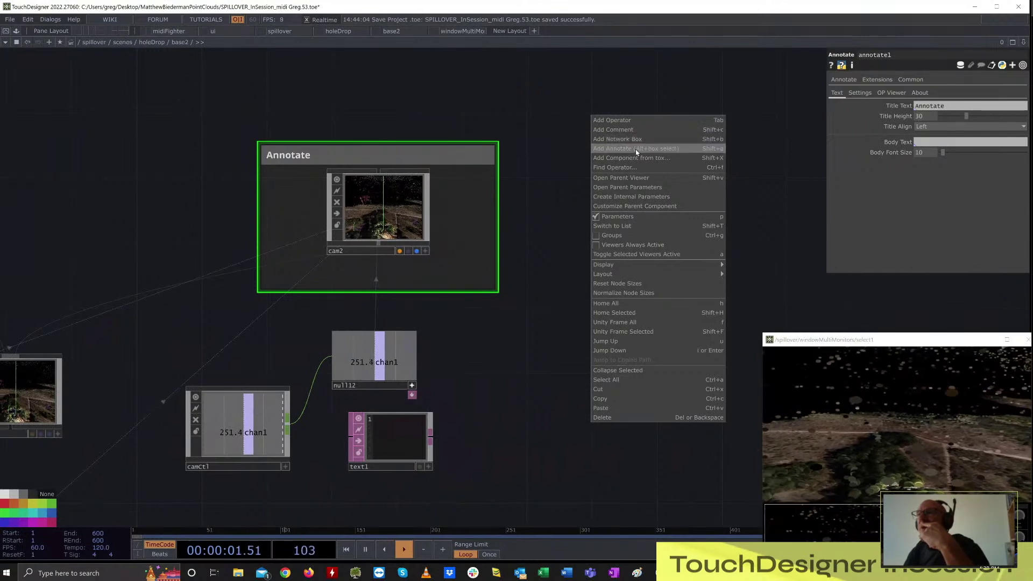
click(549, 268)
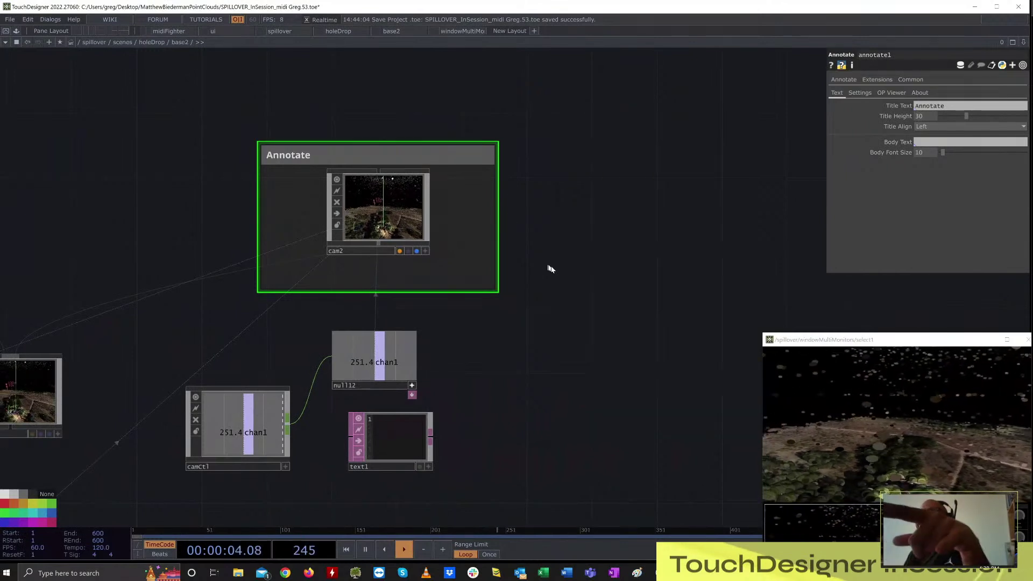
- Leave the holeDrop base2 network and open the midi network inside spillover
click(391, 223)
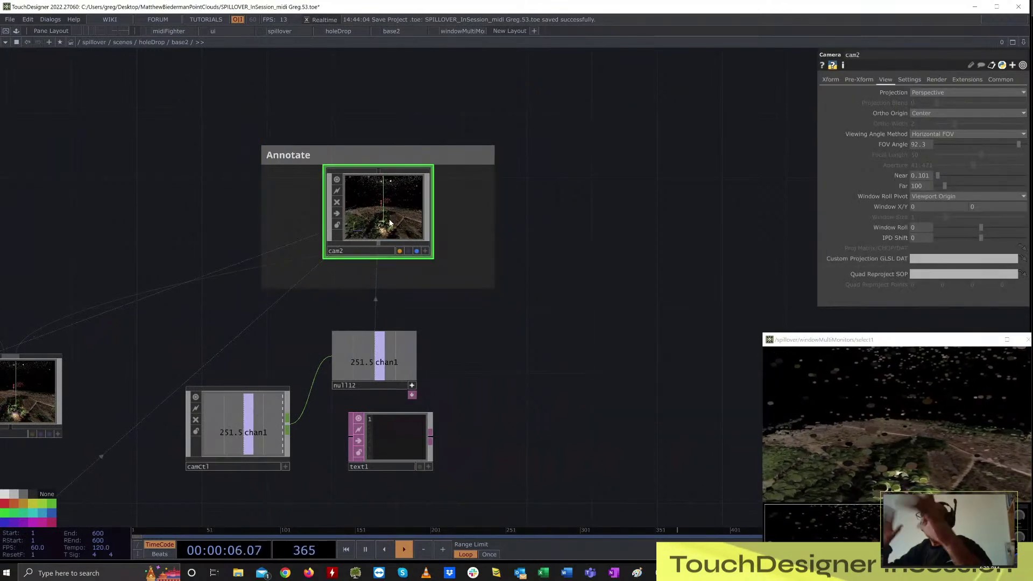
scroll(606, 274, down, 5)
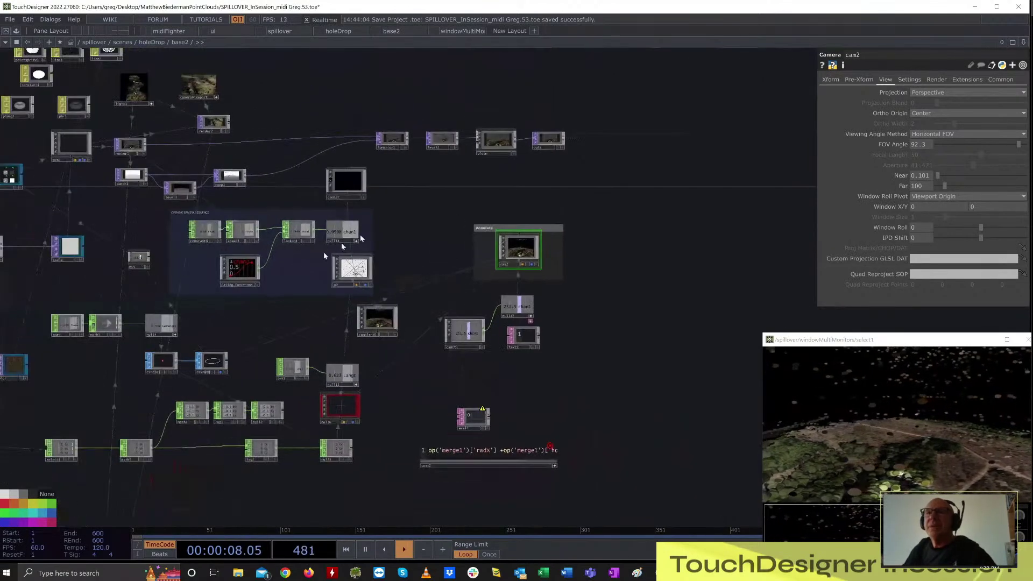
drag(233, 324, 629, 319)
scroll(455, 242, down, 2)
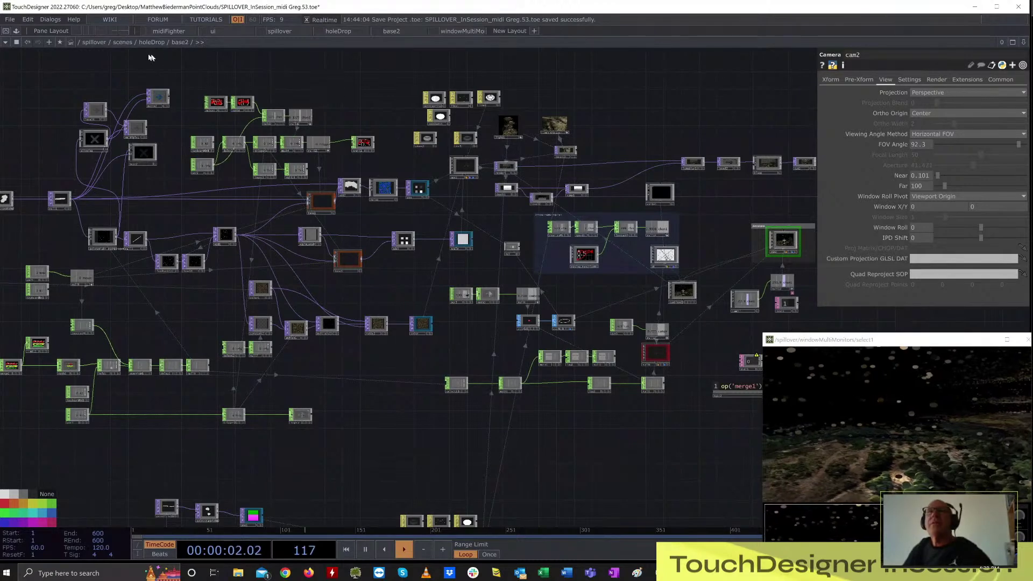
click(231, 31)
scroll(541, 142, up, 10)
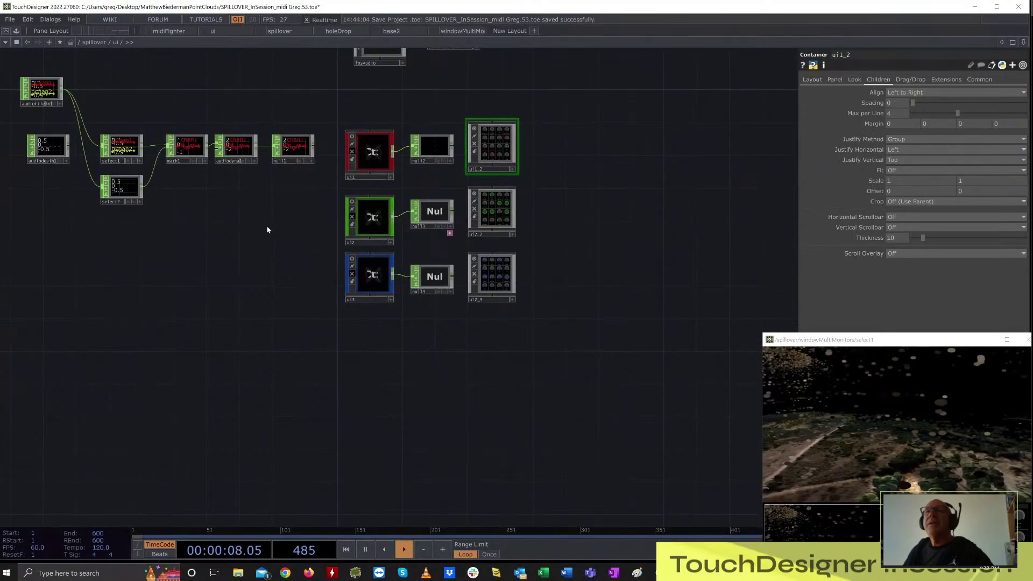
click(93, 42)
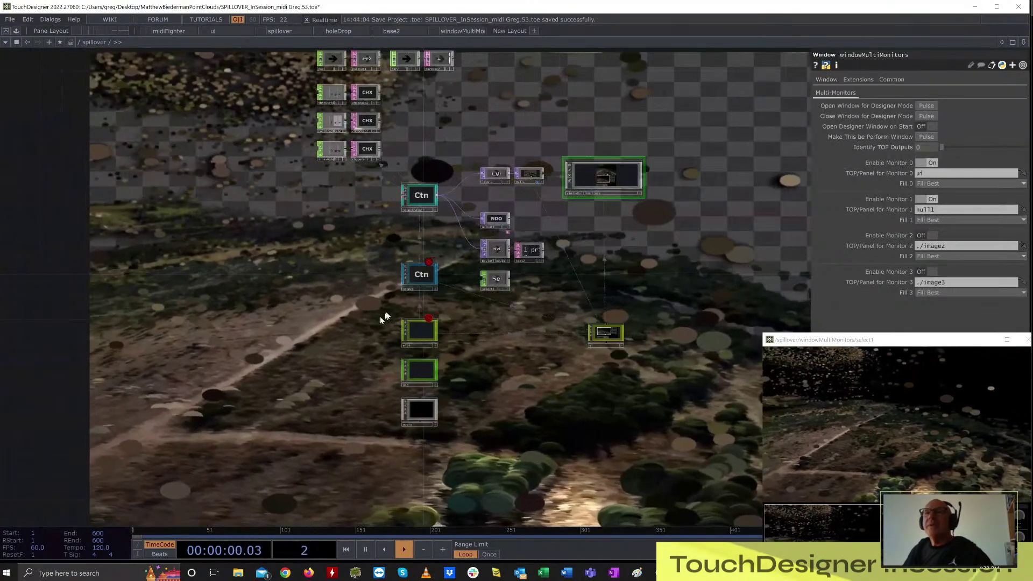
scroll(414, 336, up, 10)
scroll(431, 327, up, 5)
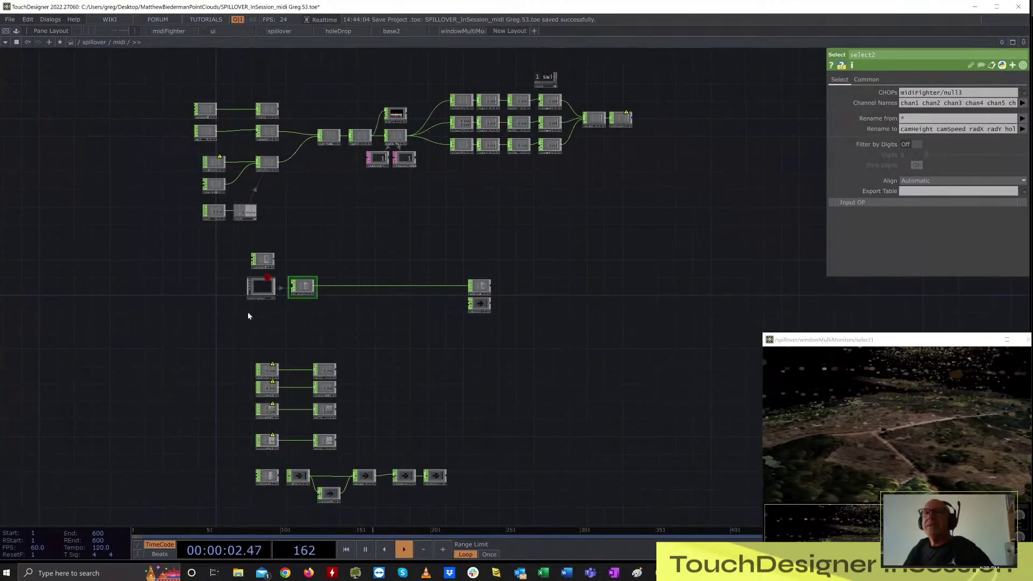
scroll(247, 323, up, 5)
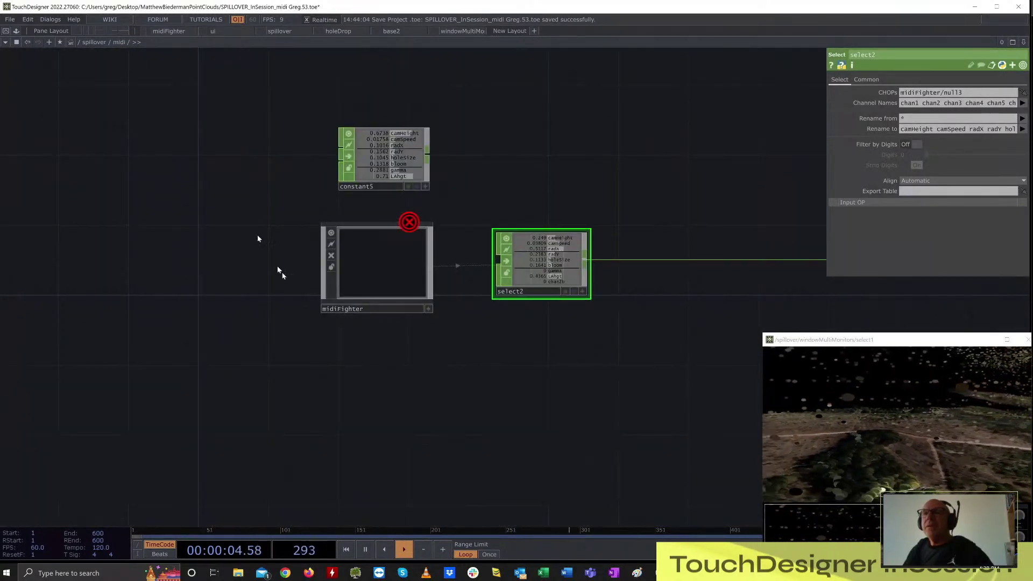
- Examine the onOffToOn script in chopexec1, including the op.SpillUI and iop.UI ways of addressing the UI's display parameter
drag(360, 506, 283, 231)
drag(281, 434, 344, 409)
scroll(346, 408, down, 6)
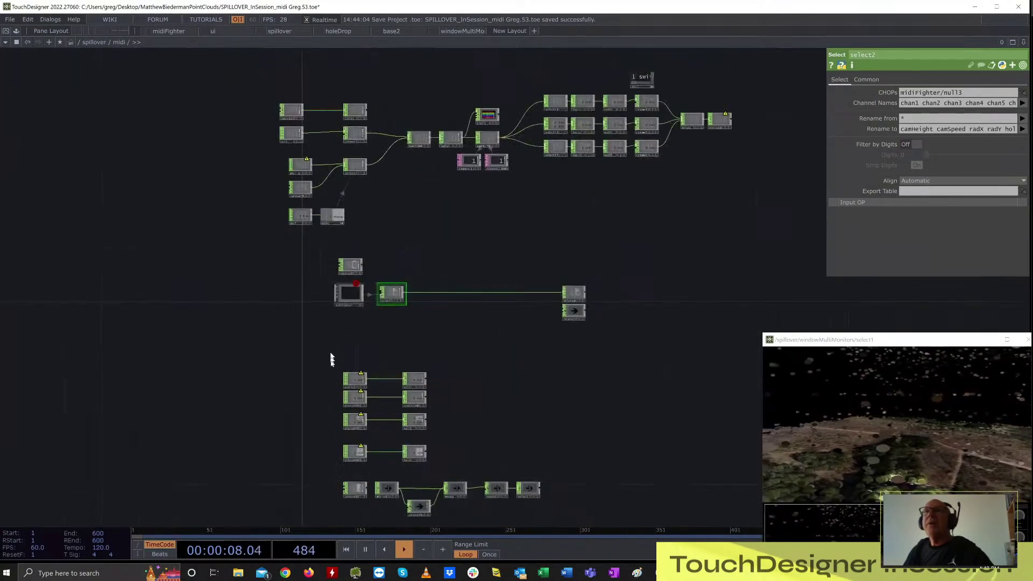
scroll(351, 272, up, 4)
drag(517, 169, 424, 424)
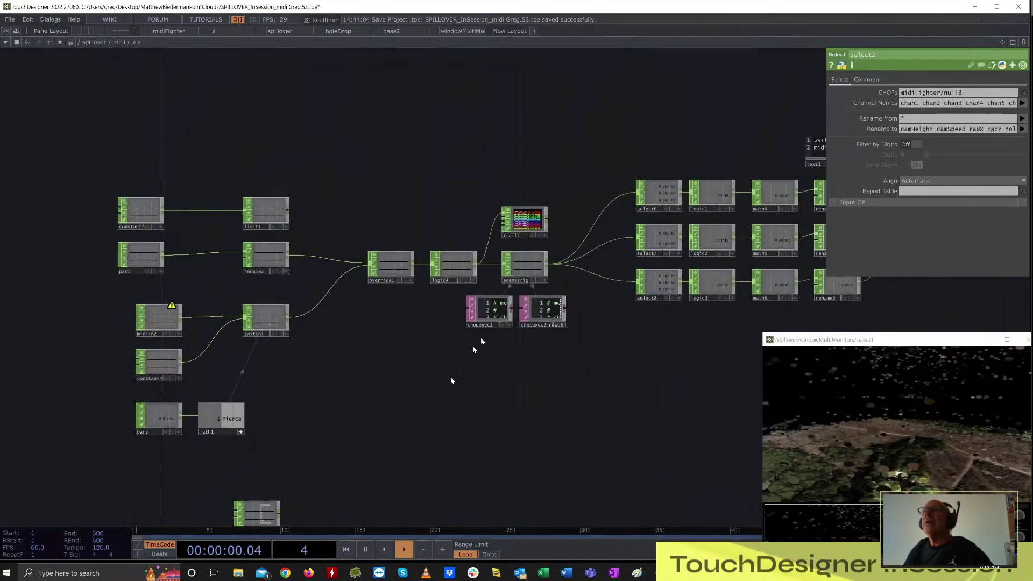
scroll(474, 350, up, 10)
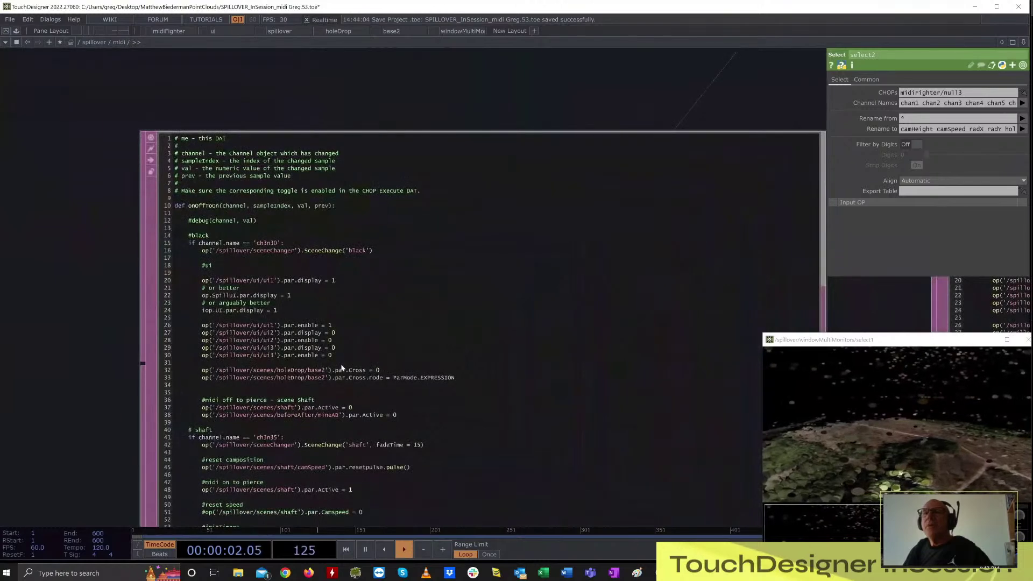
scroll(68, 284, up, 2)
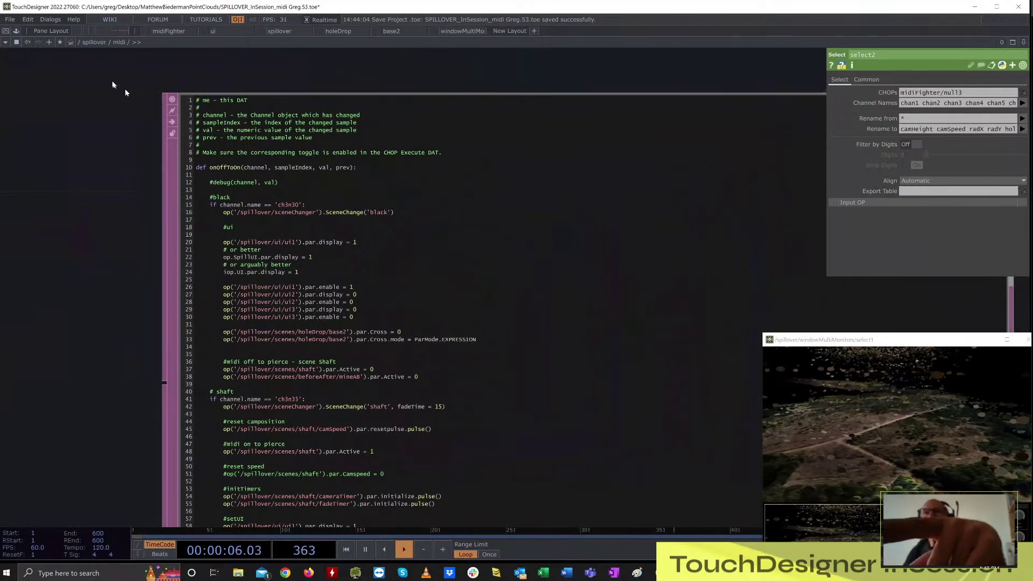
- Inspect the spillover container's Parent, Global OP and Internal OP shortcut parameters in a floating window and close it
click(97, 48)
right_click(97, 46)
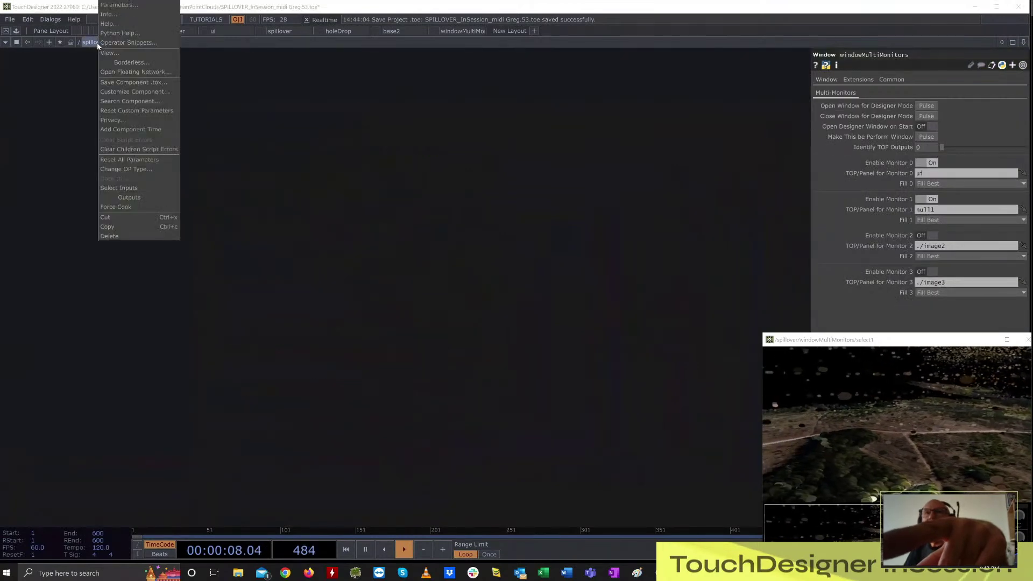
click(121, 5)
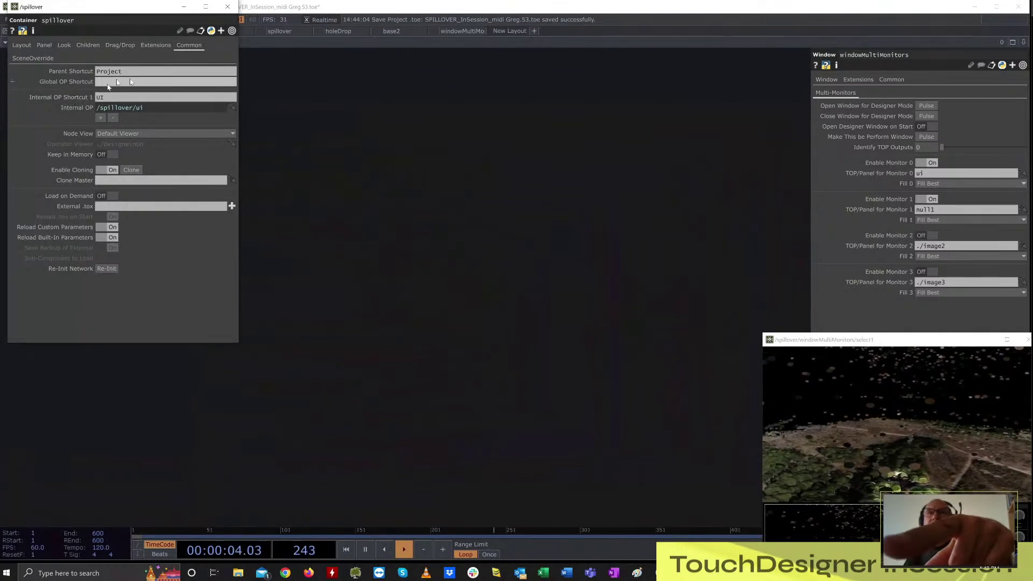
drag(159, 7, 426, 119)
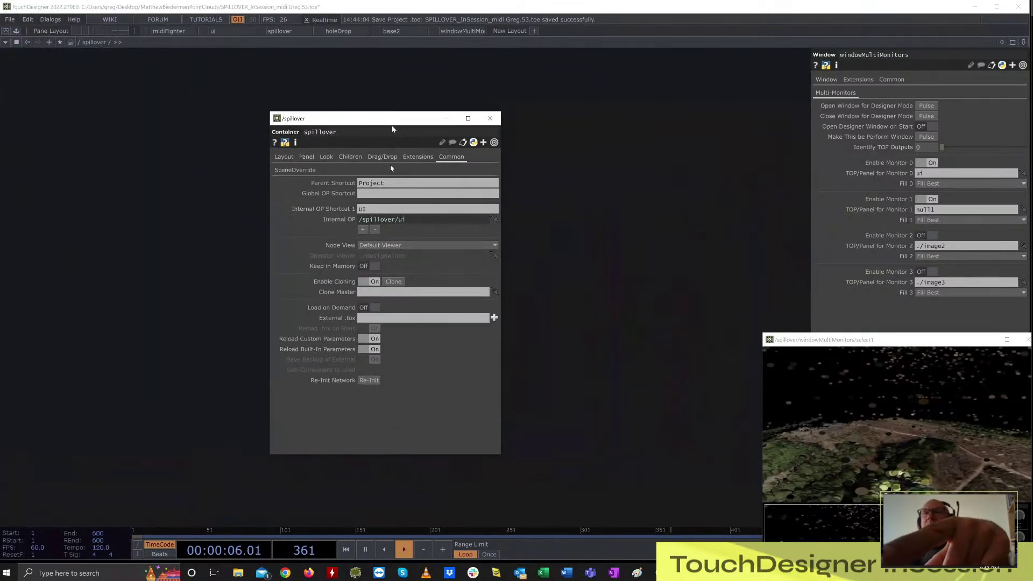
click(655, 199)
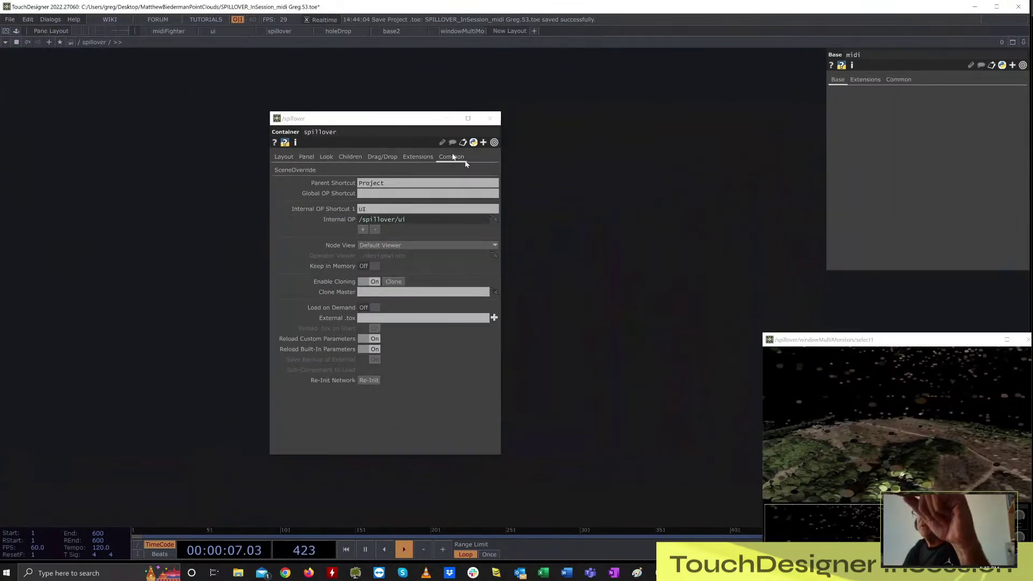
click(491, 119)
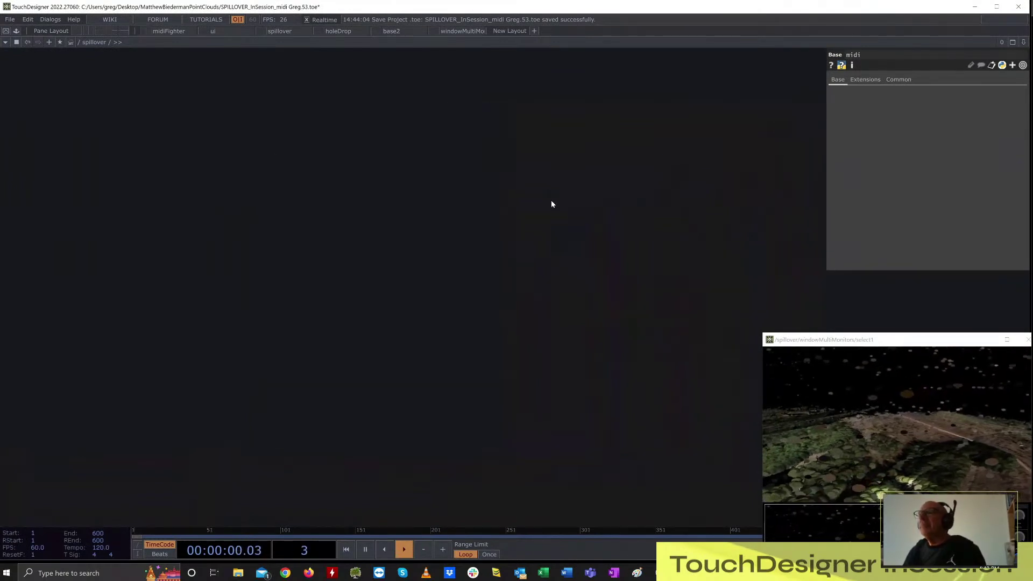
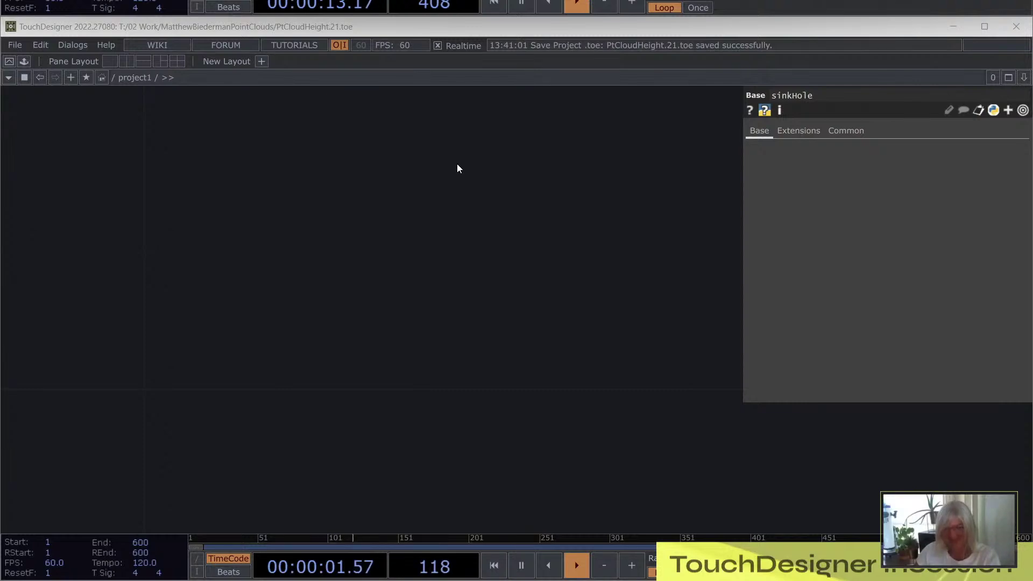
- Switch to the PtCloudHeight.21.toe project and open its analyzePointsInViewOfCamera component
click(420, 25)
drag(420, 18, 420, 0)
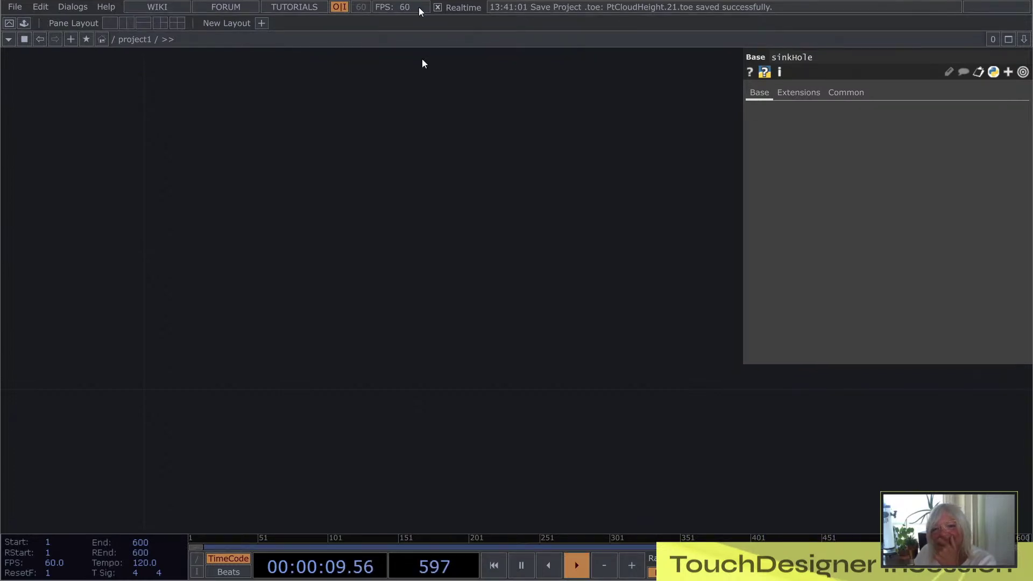
drag(531, 231, 249, 232)
drag(581, 253, 307, 242)
scroll(308, 243, down, 3)
drag(327, 285, 254, 454)
scroll(468, 260, up, 5)
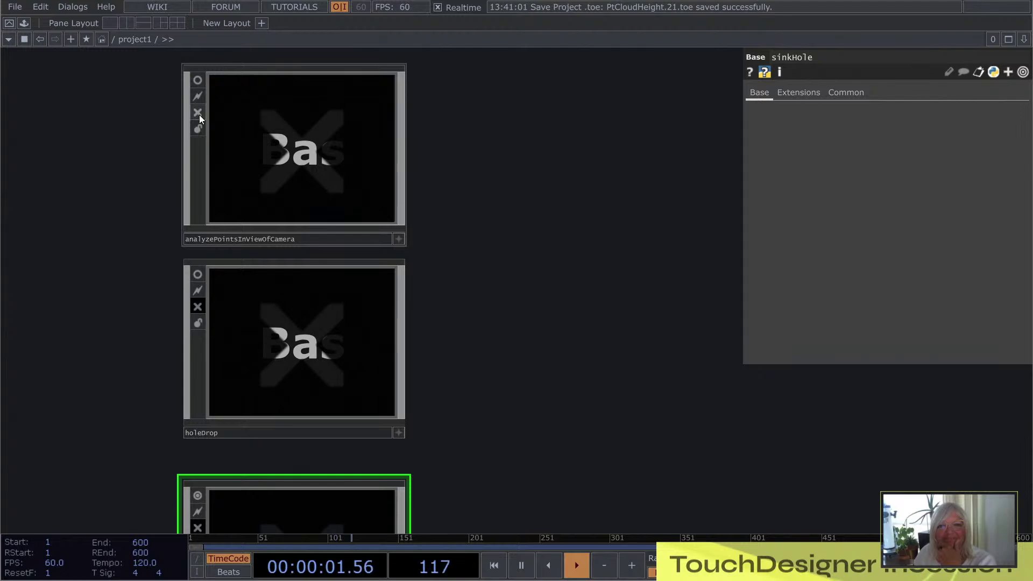
double_click(305, 163)
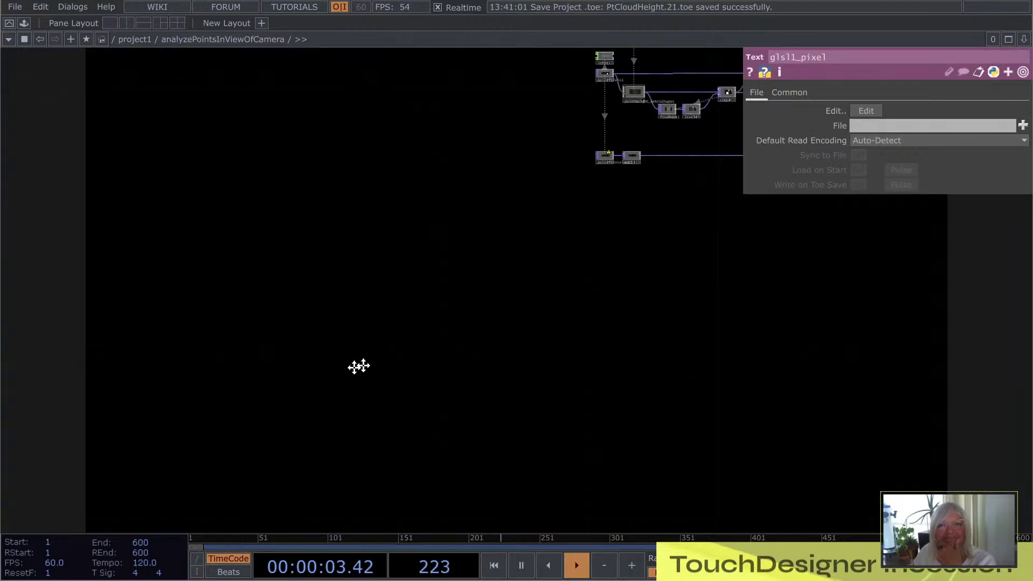
- Select the feedback2 TOP beside pointWeight_extraShapes and pulse its Reset
drag(355, 367, 110, 507)
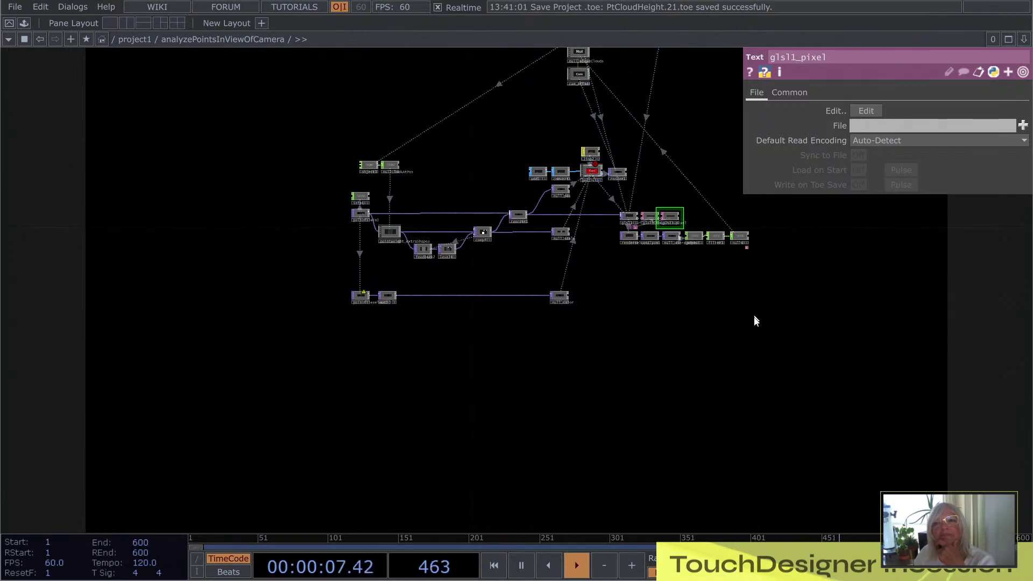
drag(755, 321, 645, 421)
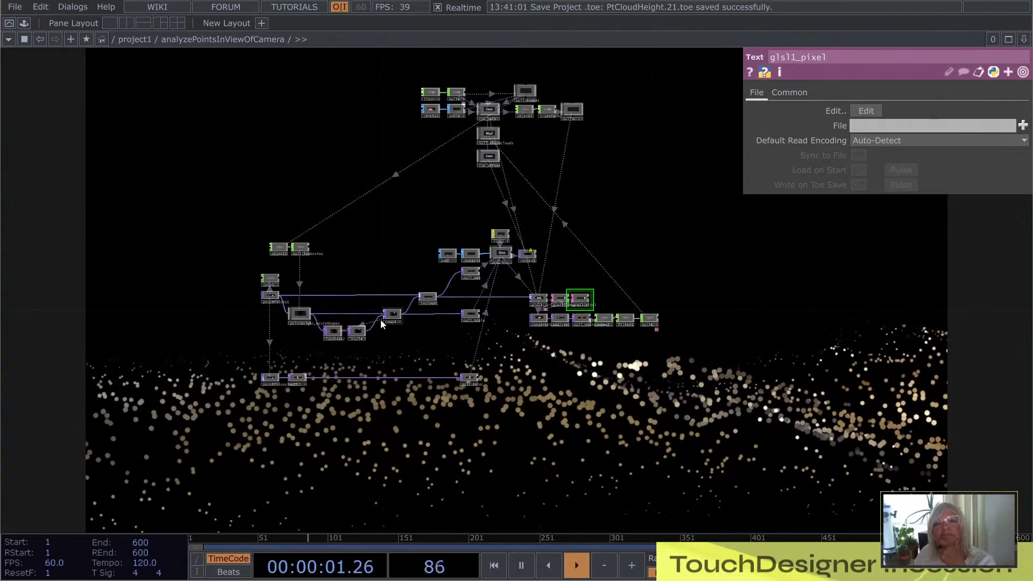
scroll(380, 319, up, 5)
click(267, 307)
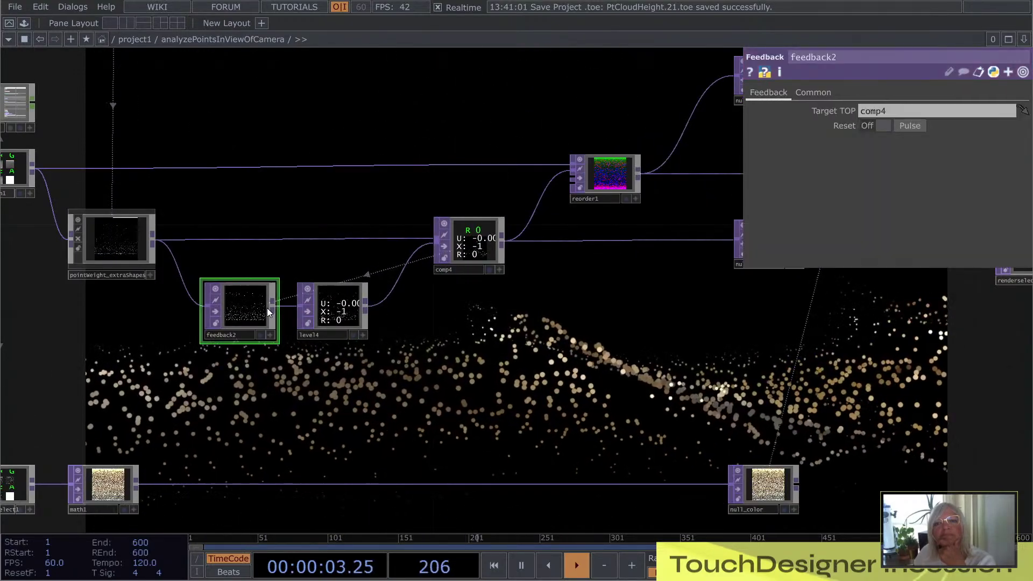
click(915, 127)
- Examine how the feedback2, level4 and comp4 loop affects the point cloud rendered behind the network
scroll(412, 341, down, 3)
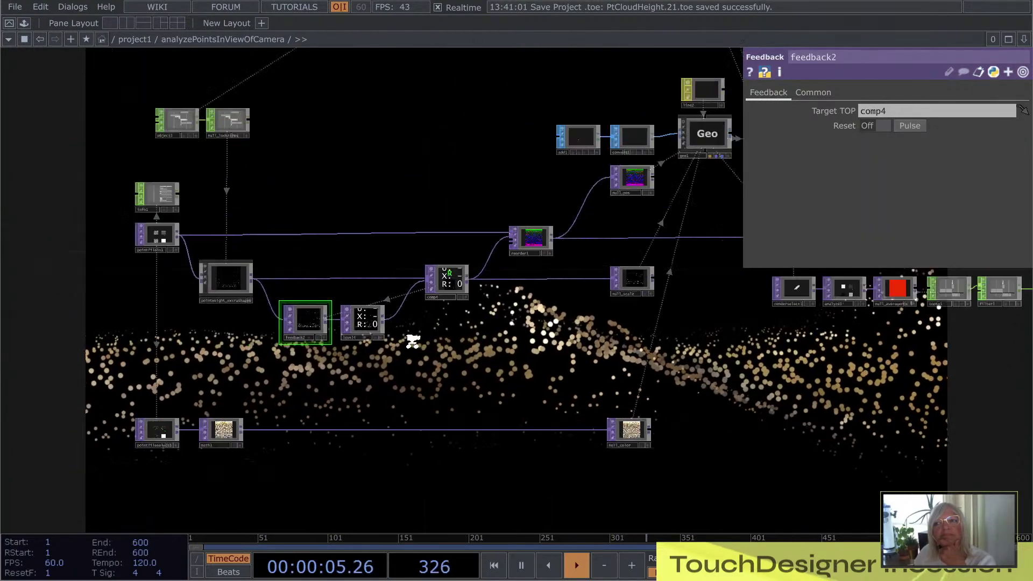
scroll(412, 342, down, 3)
scroll(331, 309, up, 4)
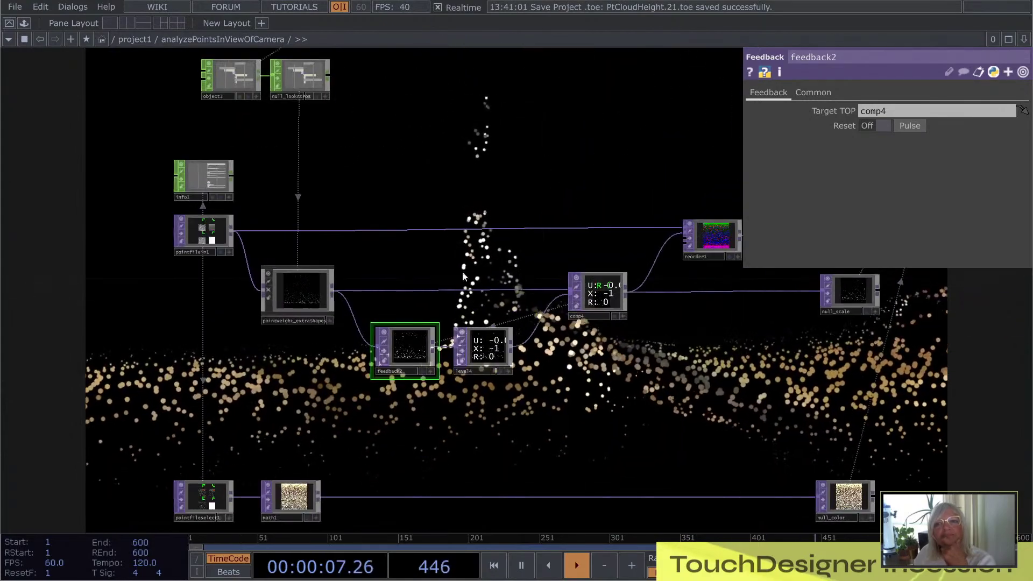
drag(500, 203, 326, 162)
scroll(341, 269, up, 3)
drag(455, 318, 466, 322)
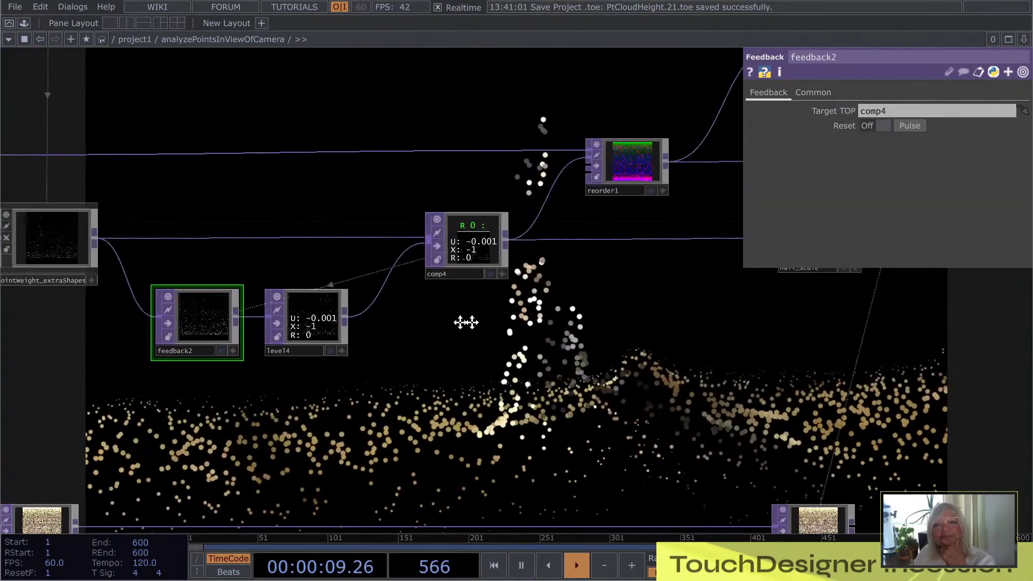
scroll(361, 307, down, 2)
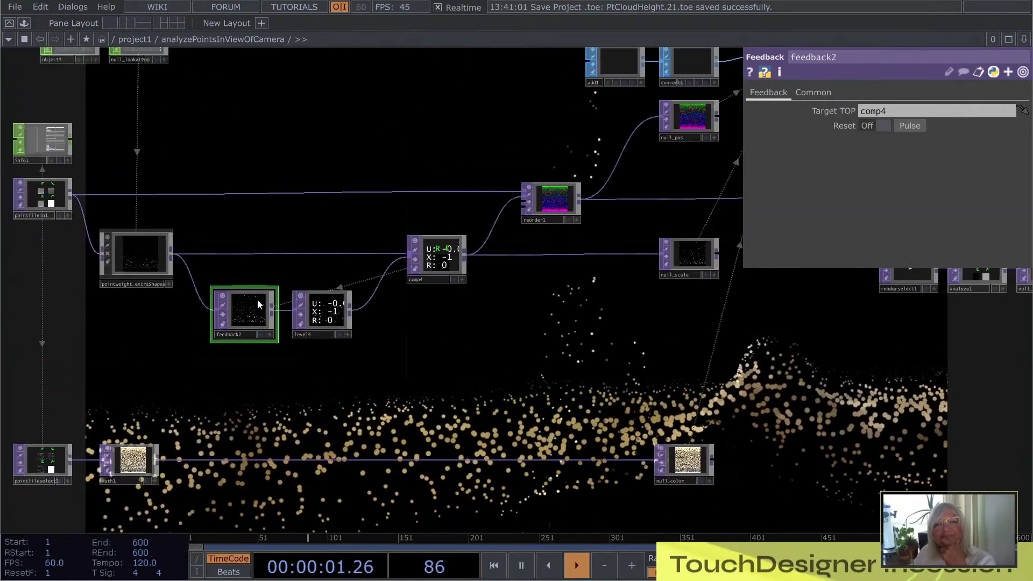
- Inspect the Composite parameters of comp4, including its Operation mode
scroll(258, 299, down, 3)
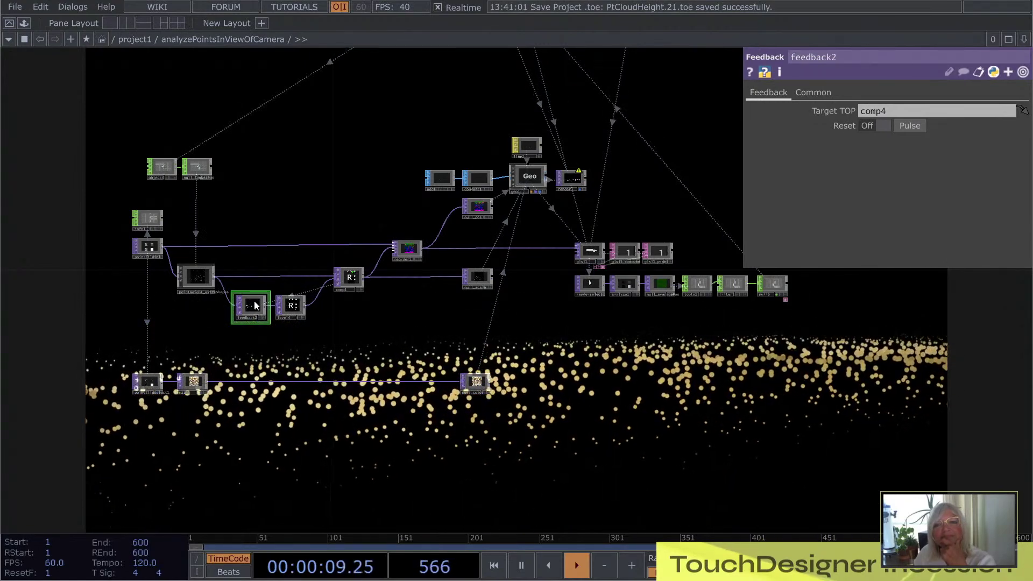
scroll(264, 291, up, 4)
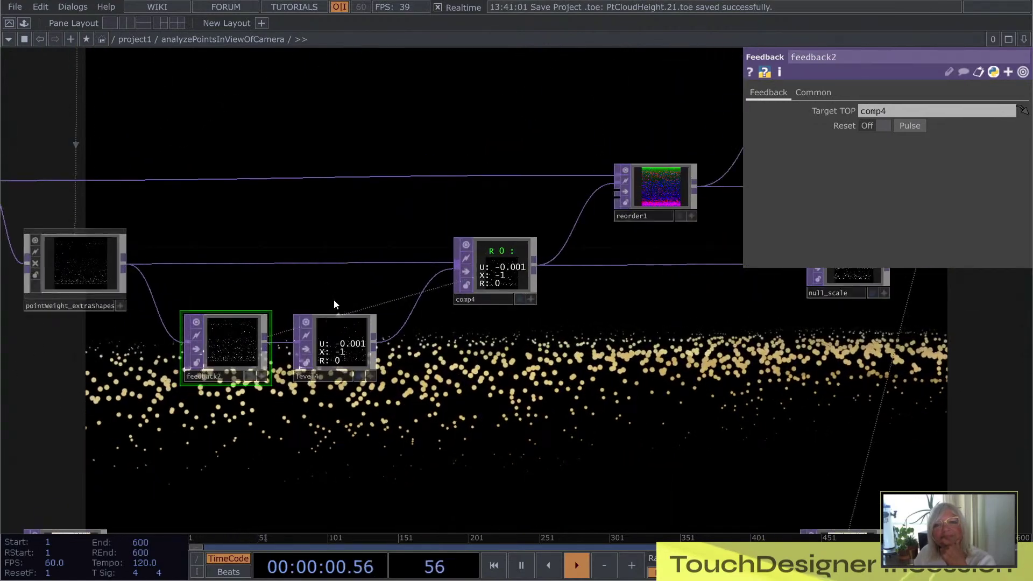
click(496, 272)
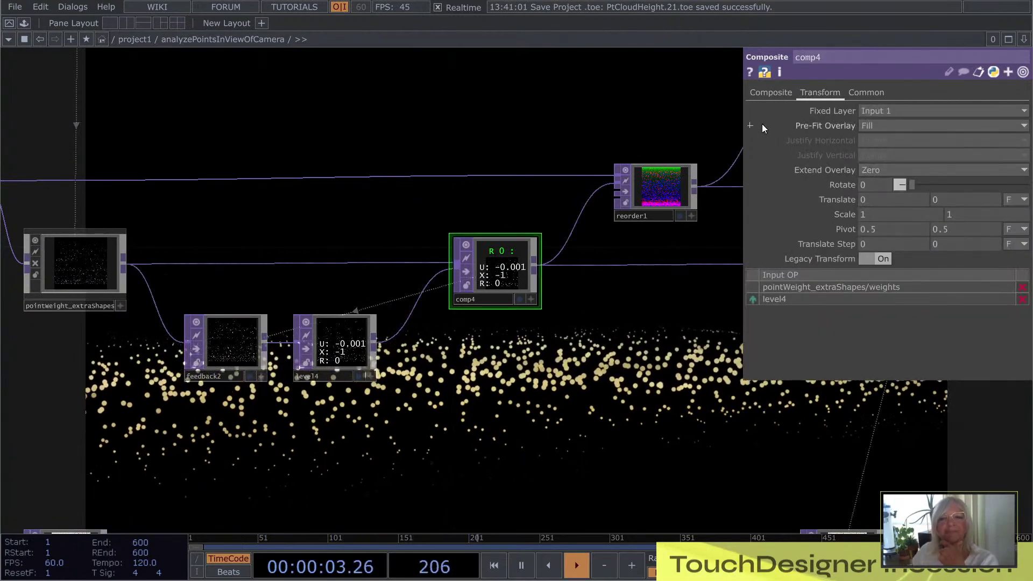
click(771, 92)
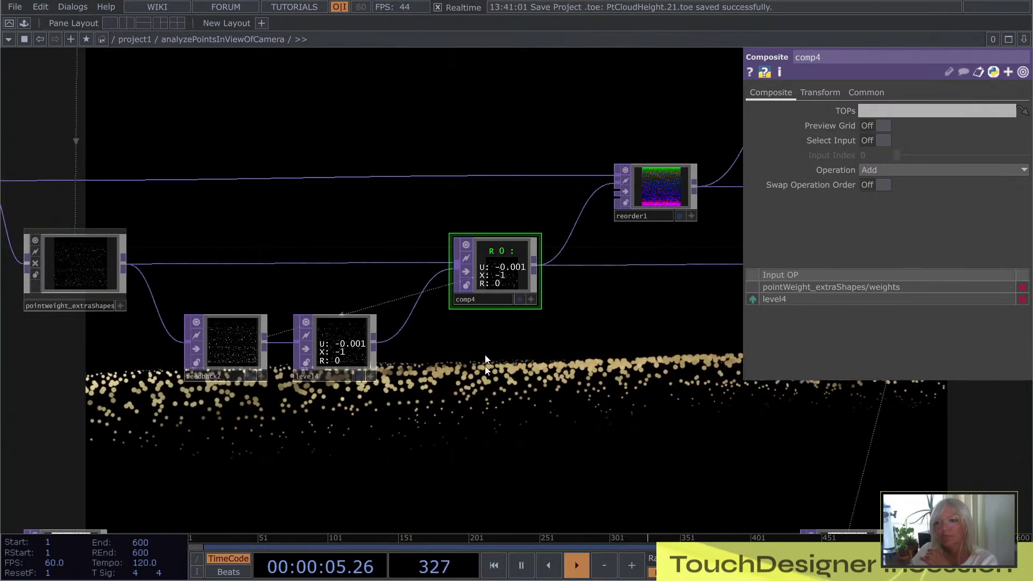
- Trace the network from comp4 through reorder1 and null_scale to the geometry, GLSL and averaging operators
drag(579, 365, 537, 355)
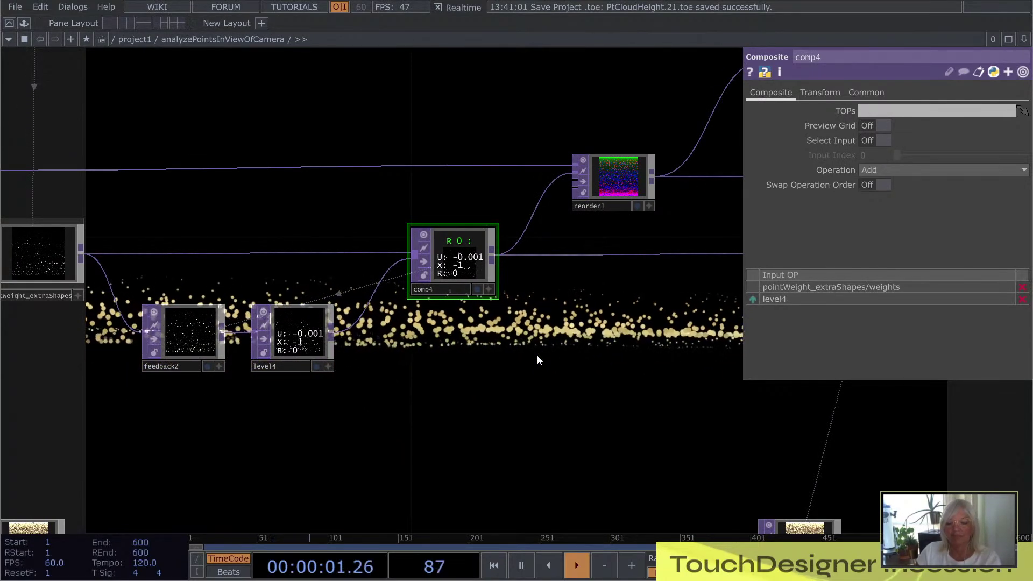
scroll(490, 355, down, 5)
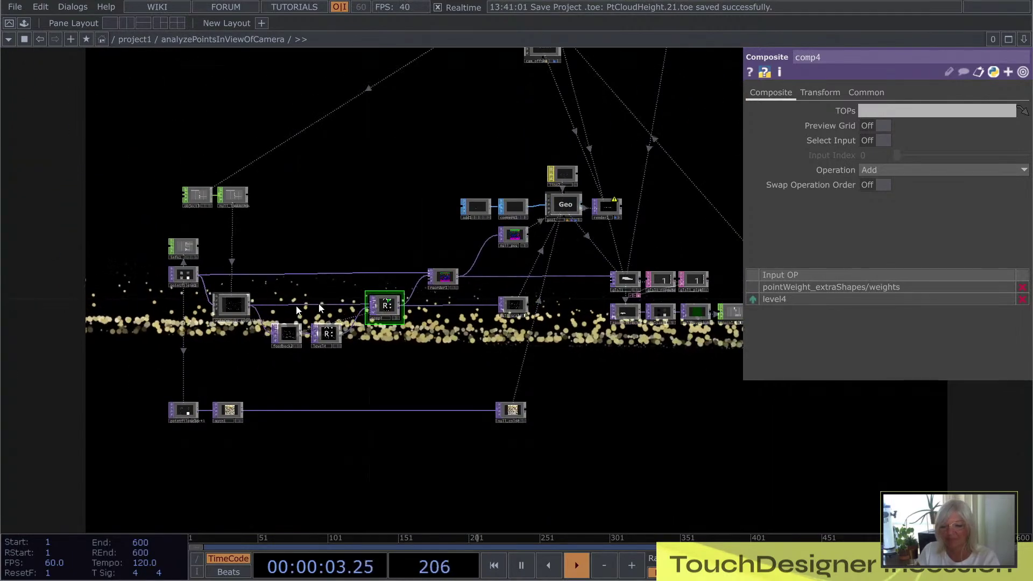
scroll(543, 270, up, 5)
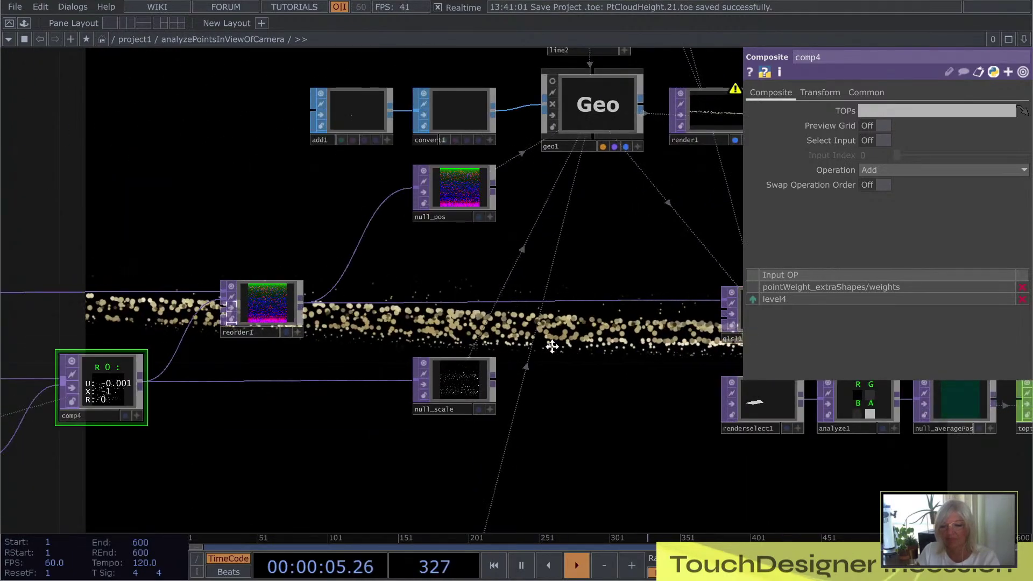
drag(541, 356, 340, 307)
scroll(340, 306, down, 4)
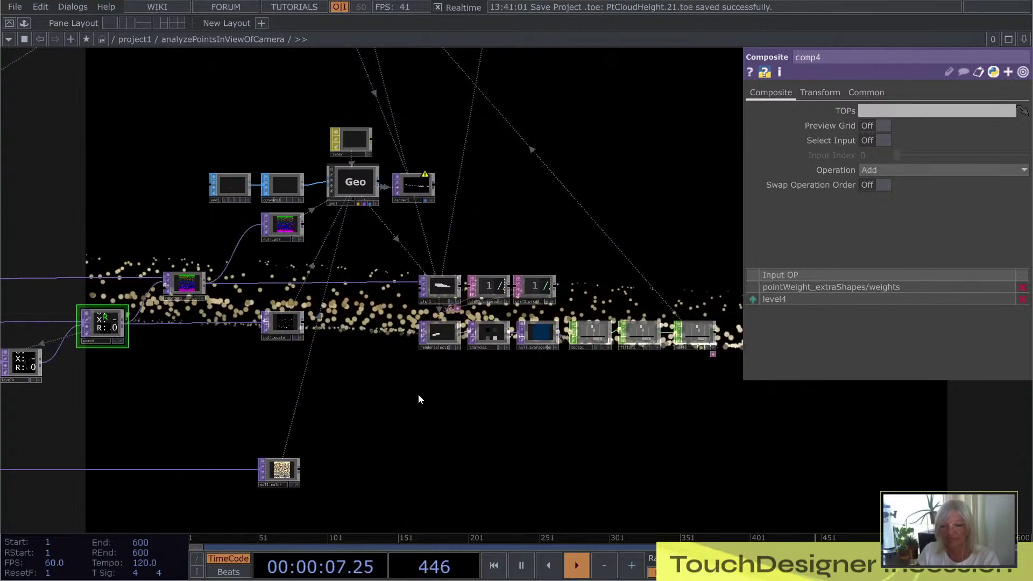
drag(501, 209, 486, 244)
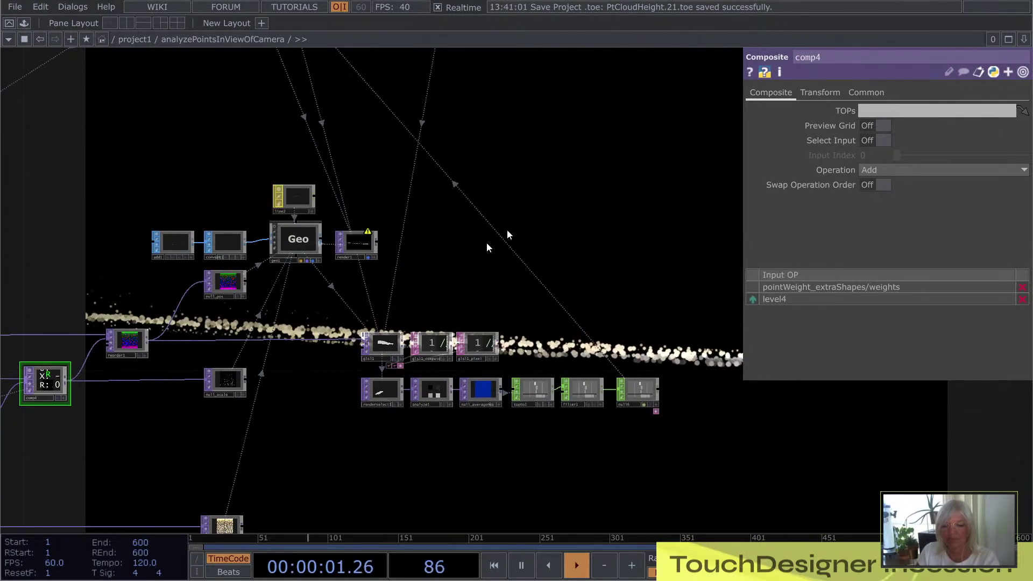
click(1023, 40)
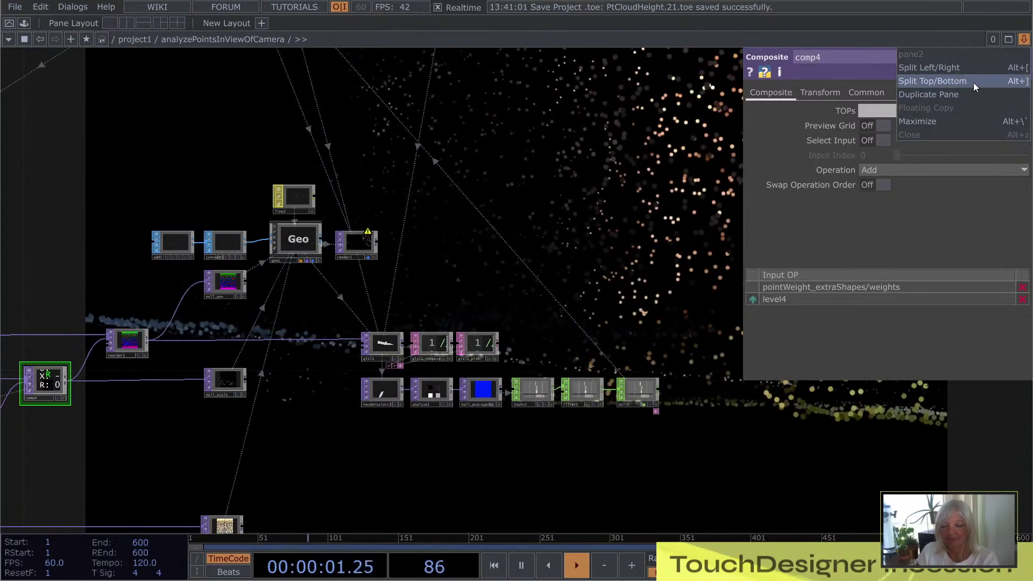
click(974, 82)
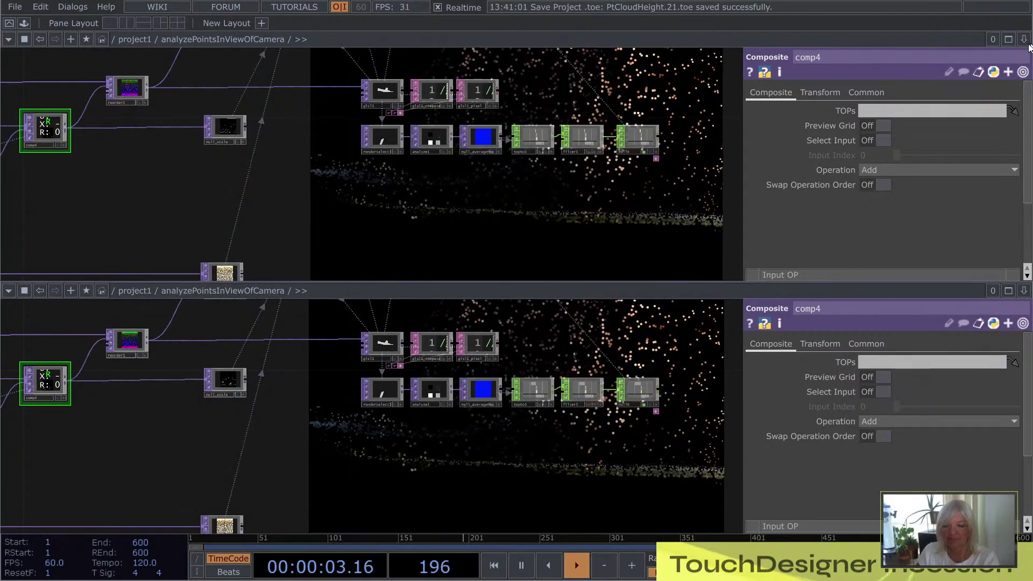
right_click(973, 82)
click(958, 131)
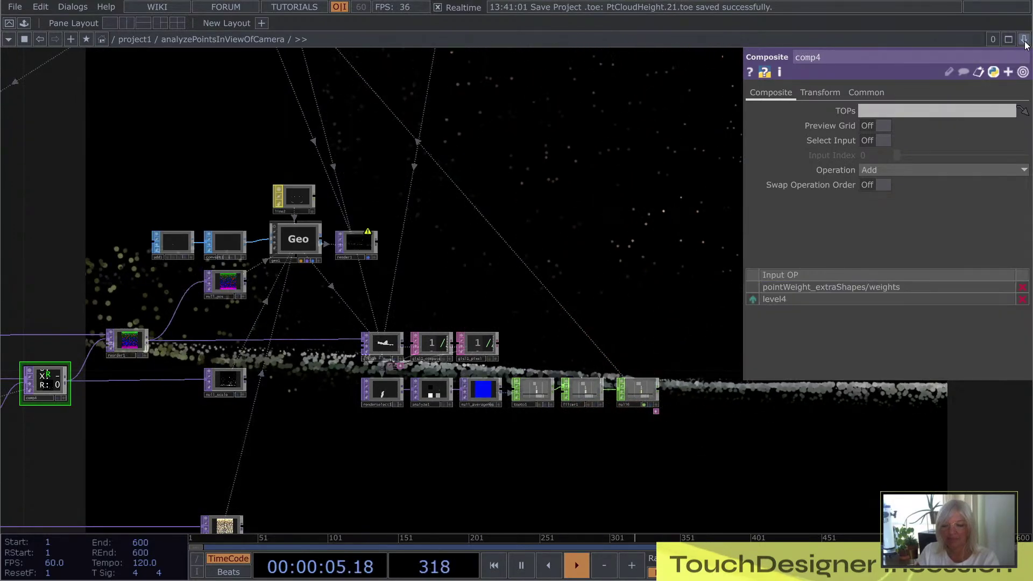
- Split the network pane into two side-by-side panes and hide the parameter window in both
right_click(973, 56)
click(961, 68)
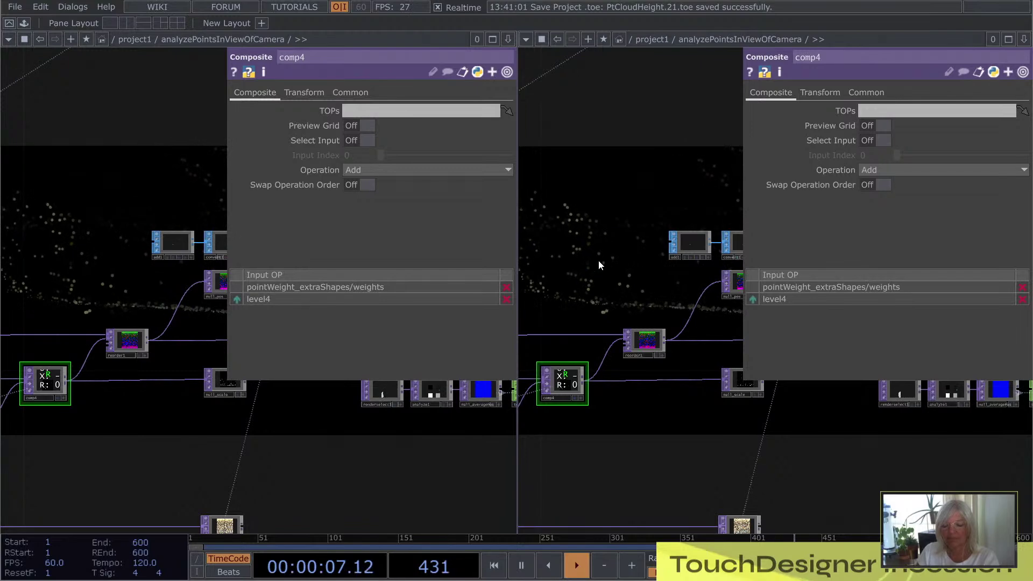
key(p)
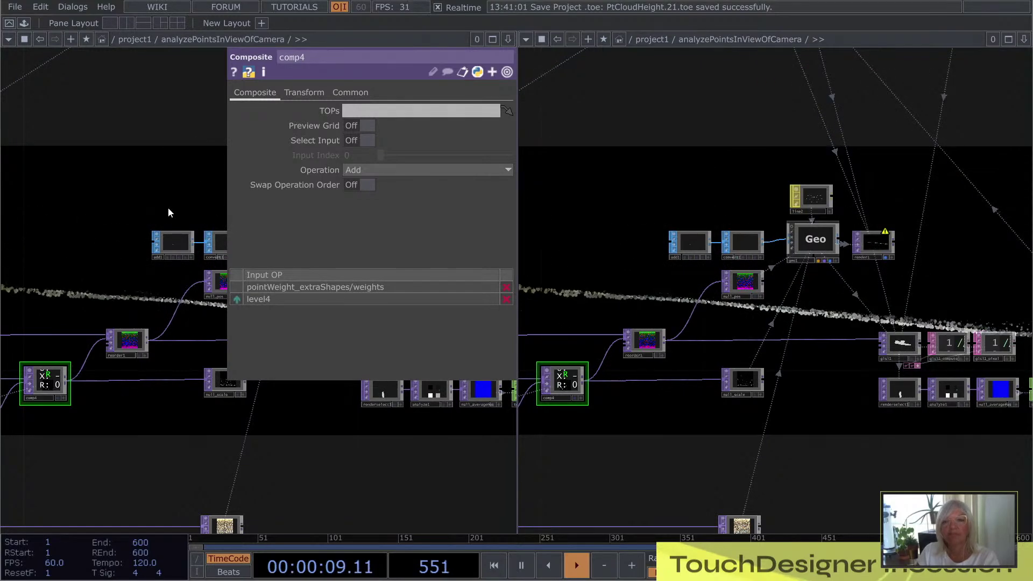
key(p)
key(h)
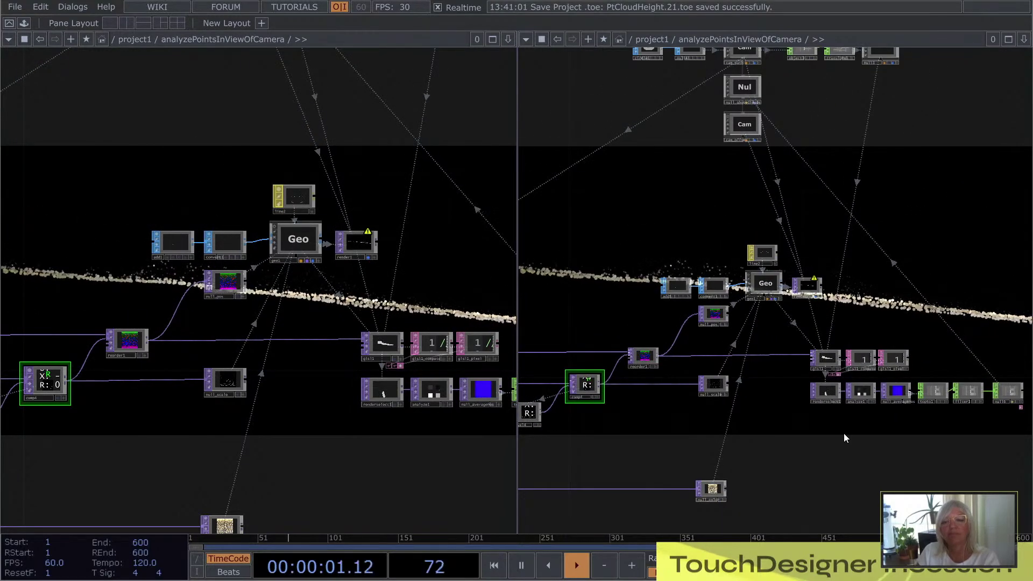
- Select the cam_path camera and change the other pane to a Geometry Viewer showing the camera and point cloud
drag(874, 144, 873, 241)
scroll(775, 161, up, 5)
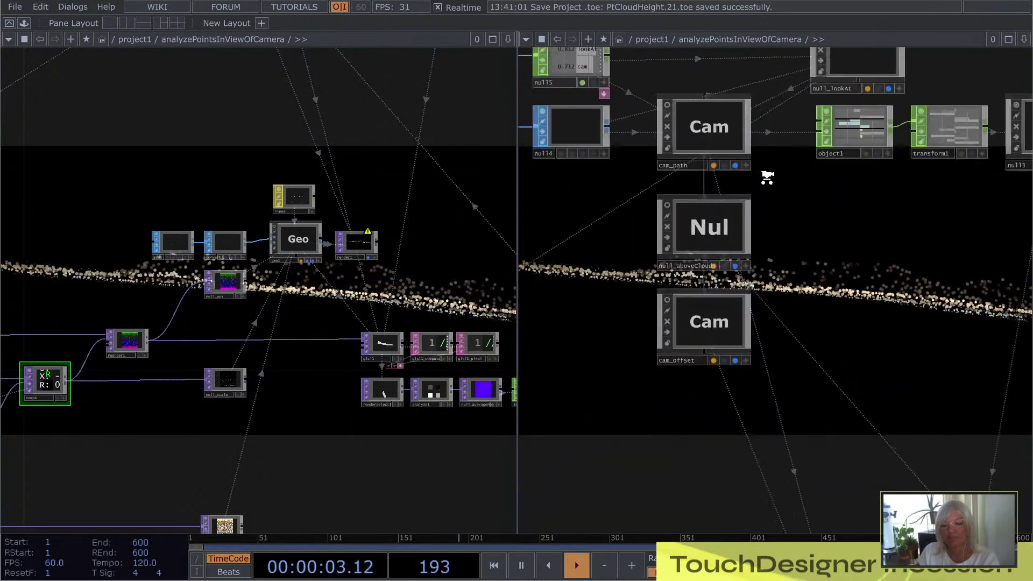
click(689, 118)
drag(772, 206, 797, 286)
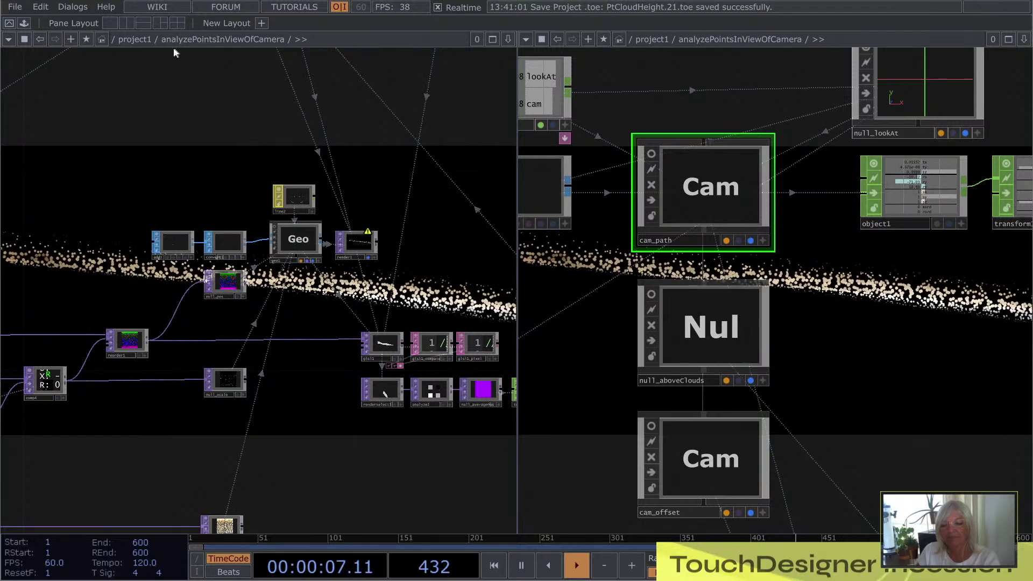
click(8, 39)
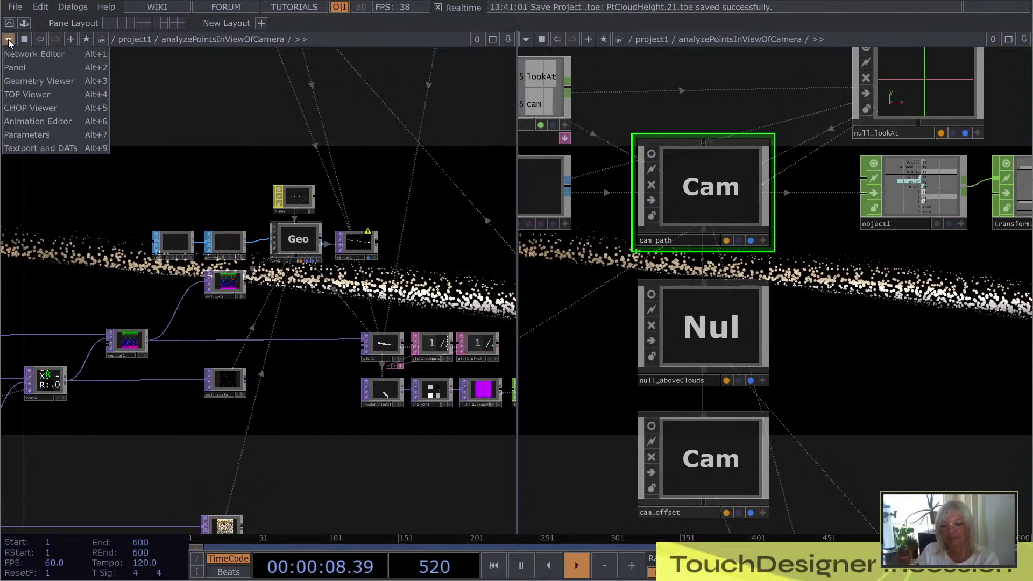
click(50, 82)
drag(253, 255, 281, 256)
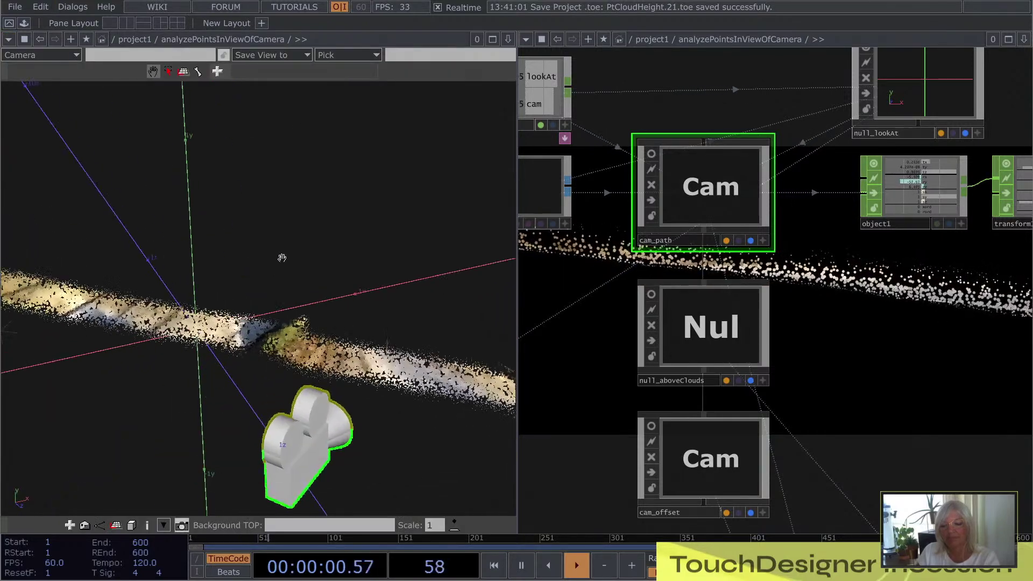
- Examine the pointWeight_extraShapes component alongside the camera moving past the point cloud in the Geometry Viewer
scroll(651, 299, down, 5)
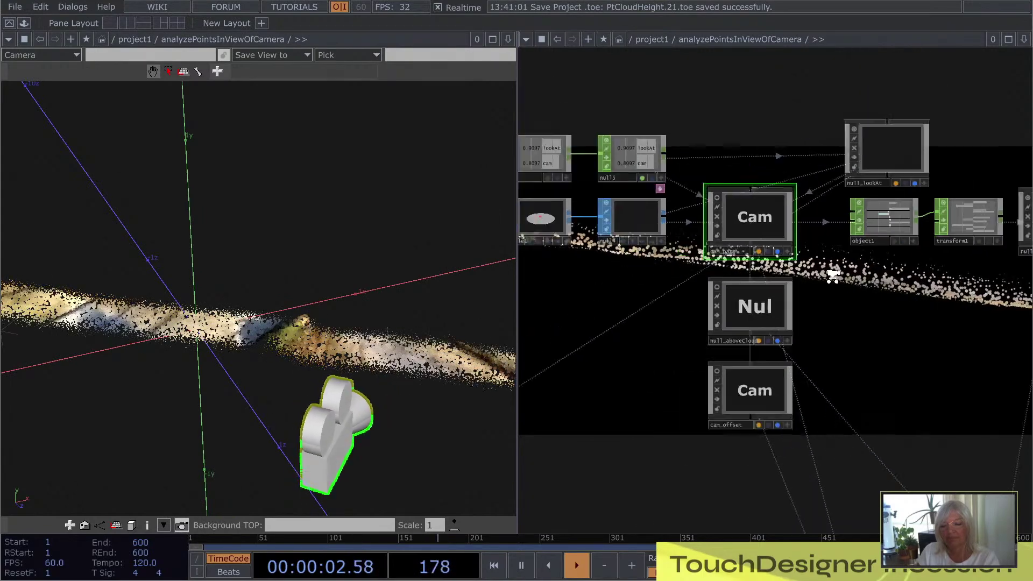
scroll(651, 337, up, 6)
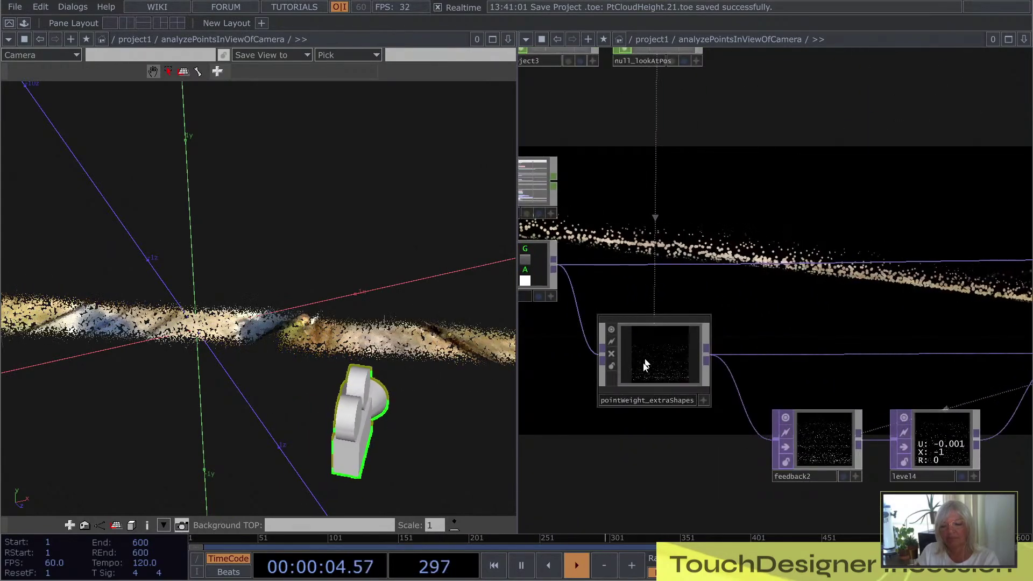
scroll(662, 345, up, 2)
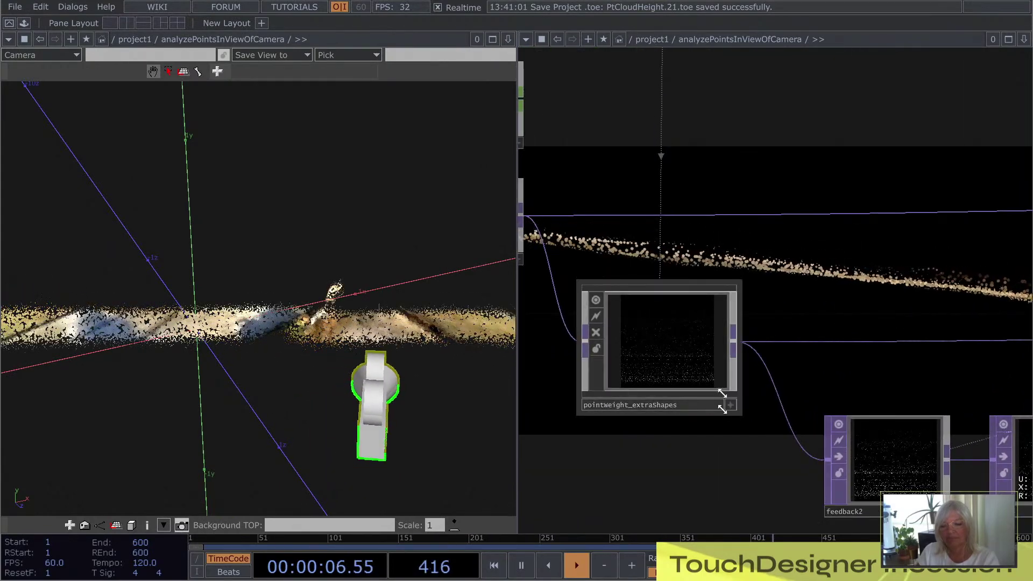
scroll(592, 334, down, 5)
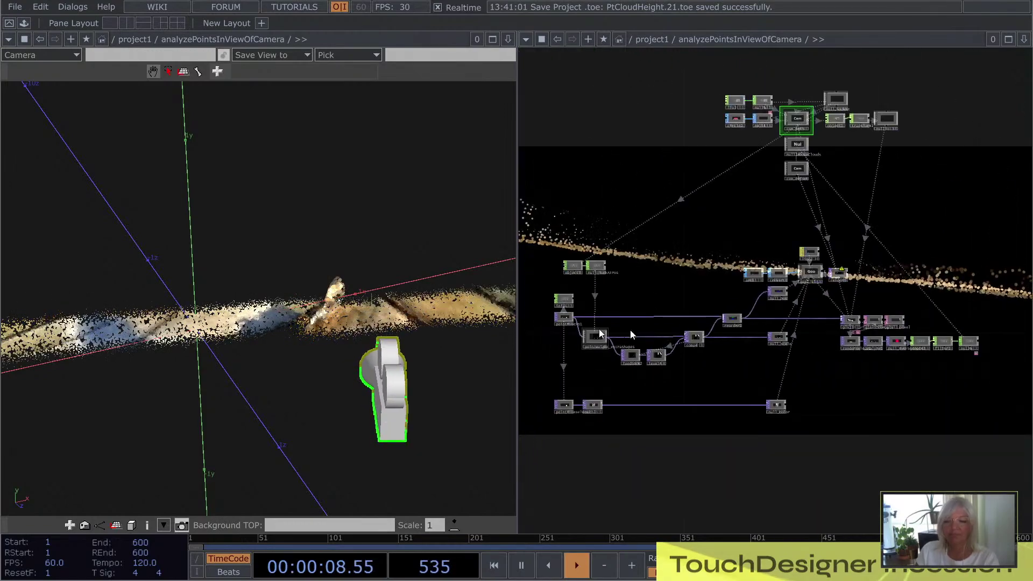
- Select null_aboveClouds below cam_path and show its Xform parameters to inspect the vertical Translate value
scroll(829, 251, up, 5)
drag(905, 182, 849, 522)
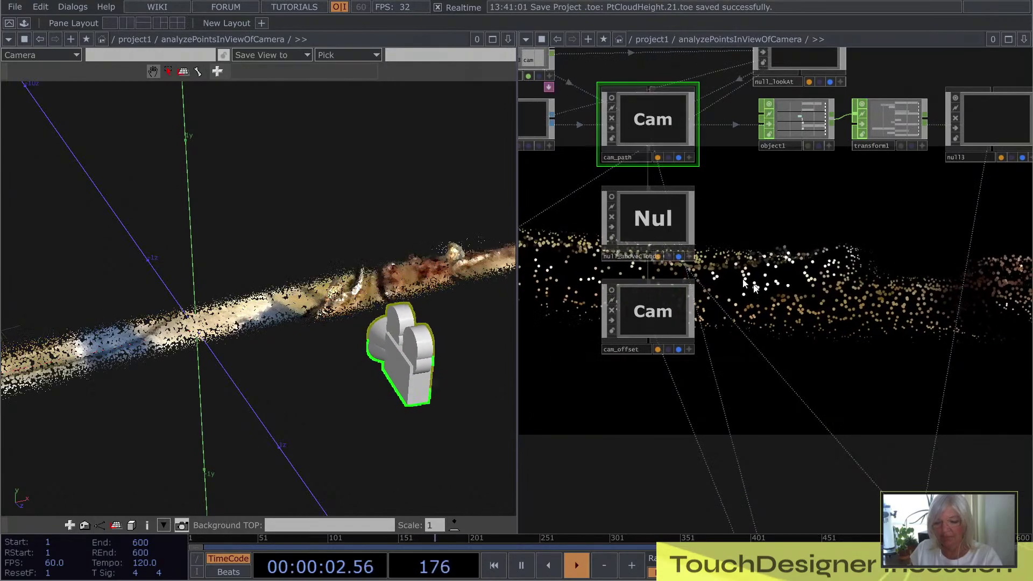
drag(766, 268, 787, 224)
click(686, 180)
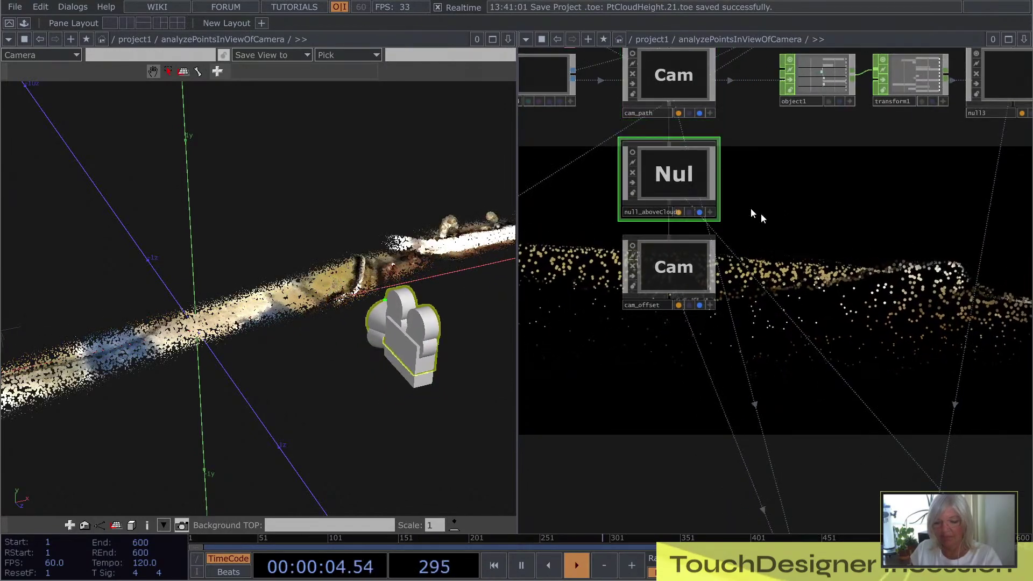
key(p)
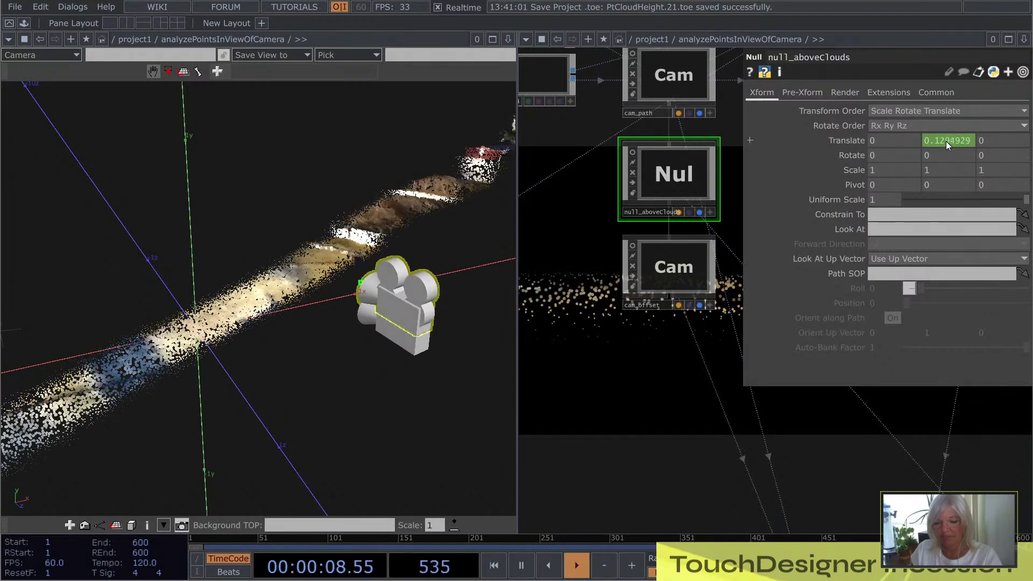
- Compare the parameters of cam_offset, null_aboveClouds and cam_path, including cam_path's Look At and Path SOP transform settings
click(676, 271)
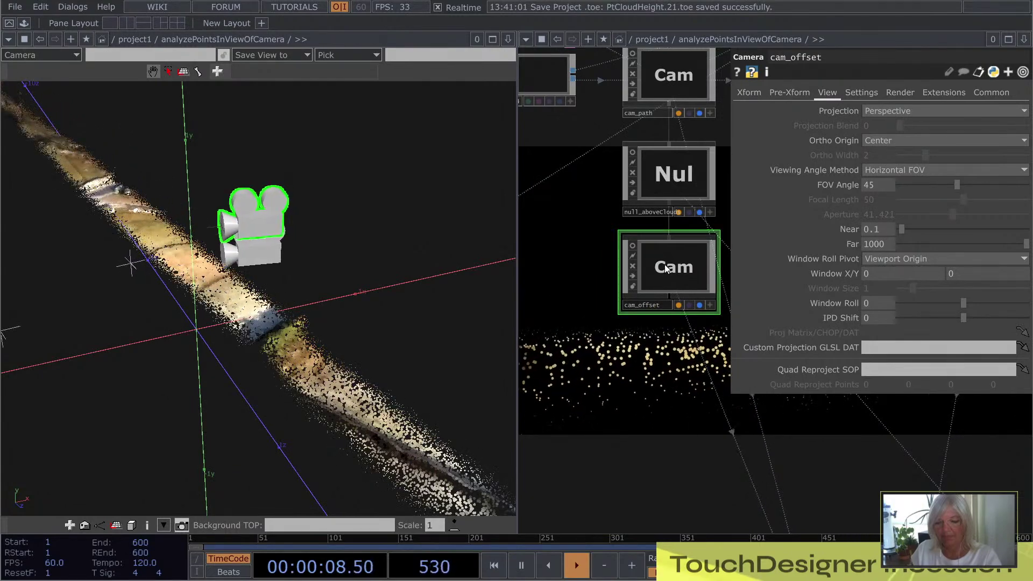
click(676, 164)
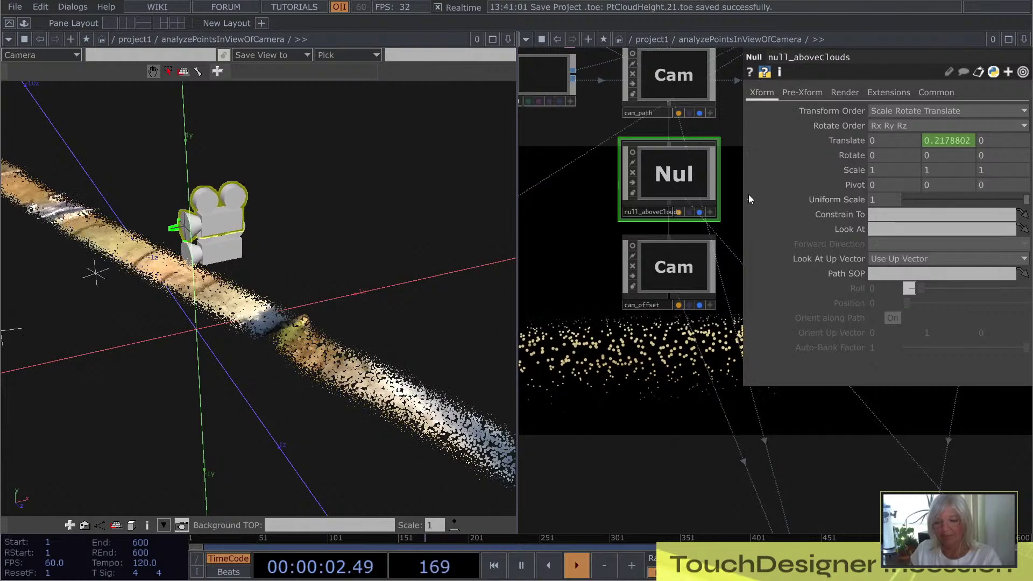
click(685, 81)
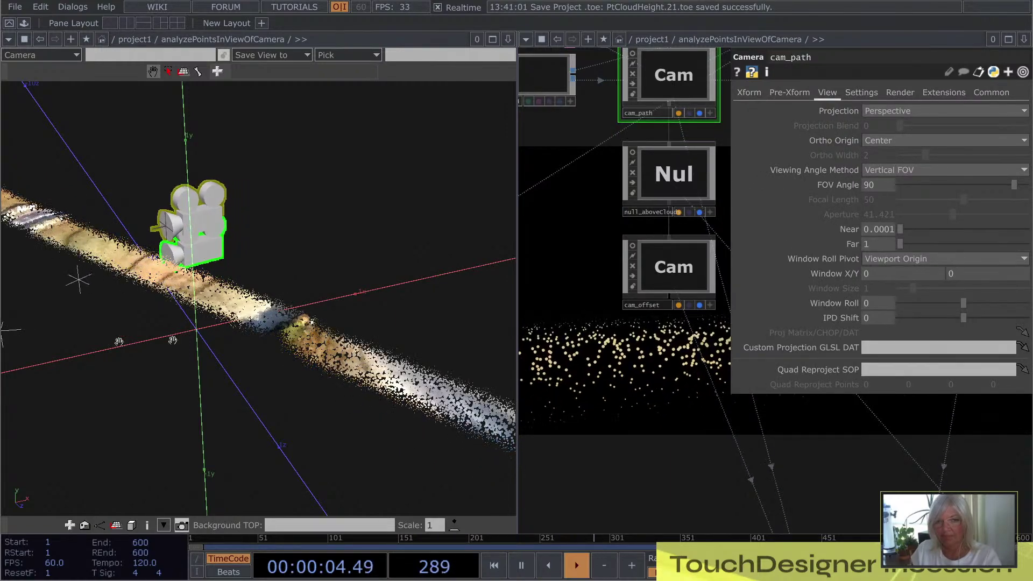
click(750, 93)
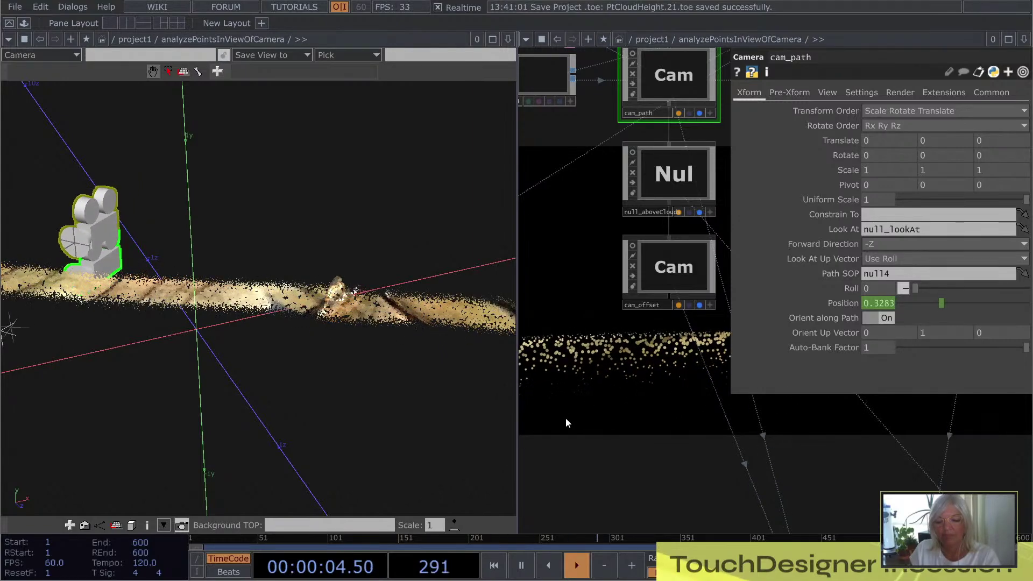
key(p)
- Examine the glsl1 TOP's point output and the compute shader code in glsl1_compute
scroll(673, 285, down, 5)
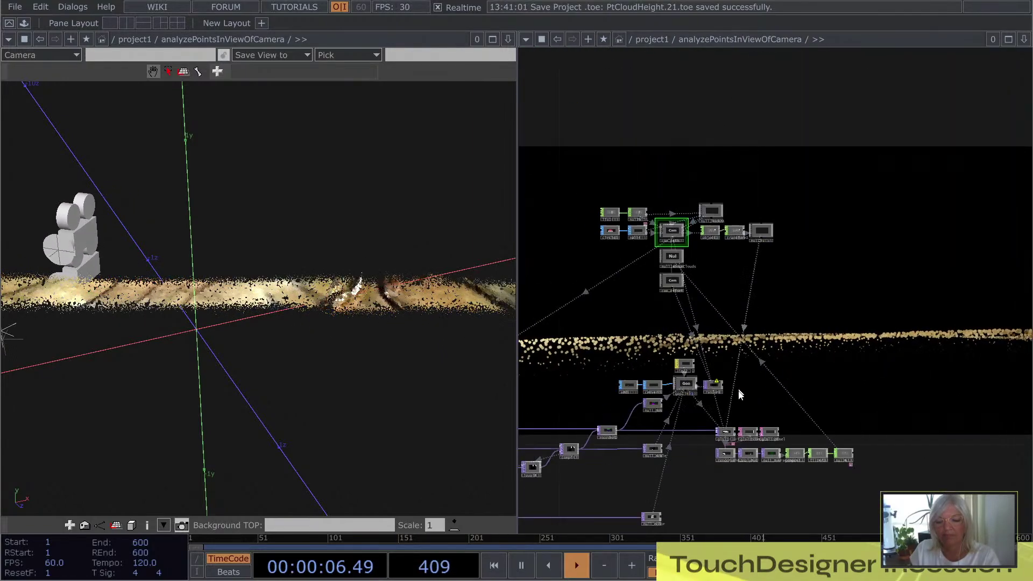
scroll(712, 457, up, 8)
scroll(734, 356, down, 2)
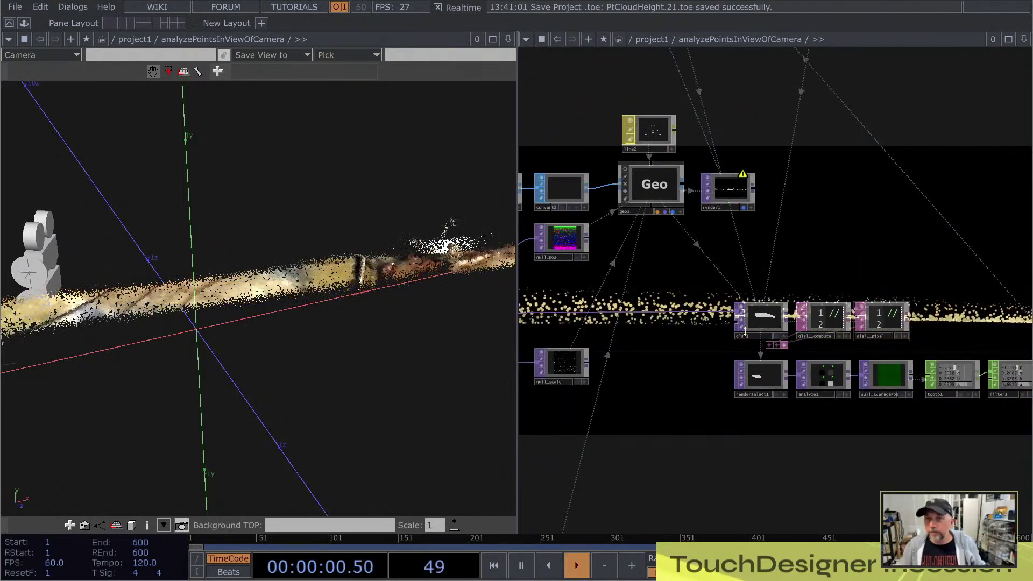
scroll(767, 360, up, 8)
scroll(785, 182, up, 4)
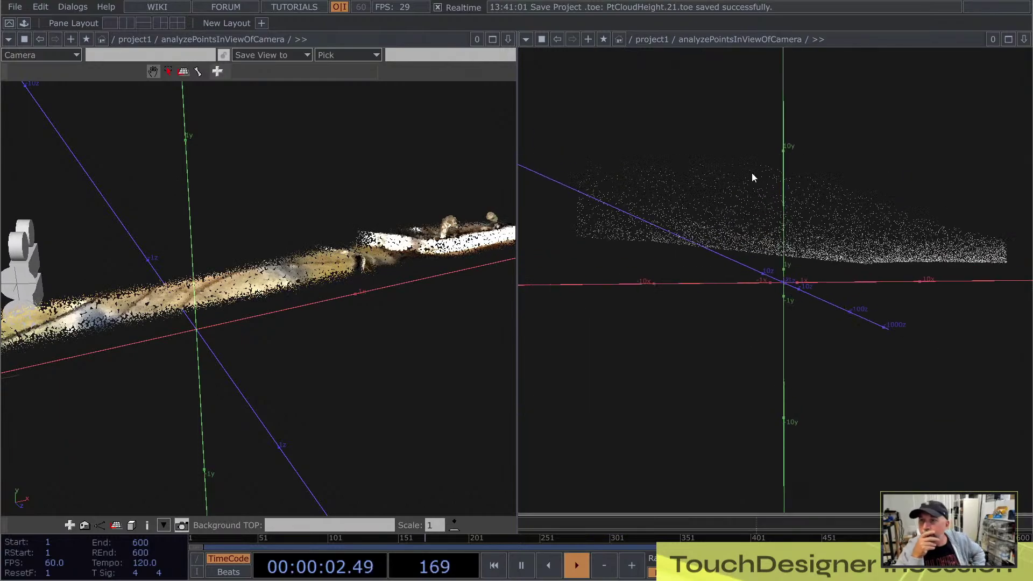
scroll(752, 176, down, 4)
drag(903, 115, 753, 147)
scroll(830, 287, up, 3)
scroll(806, 306, up, 2)
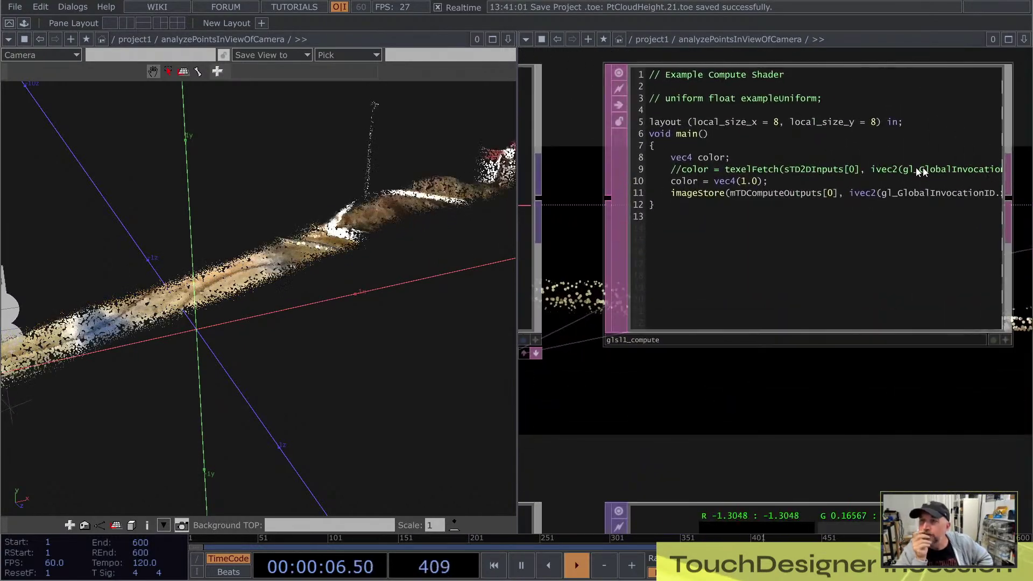
- Activate the glsl1_pixel viewer and examine its camera transform, projection and clip-coordinate code
scroll(715, 262, down, 5)
drag(885, 293, 827, 298)
scroll(827, 277, up, 3)
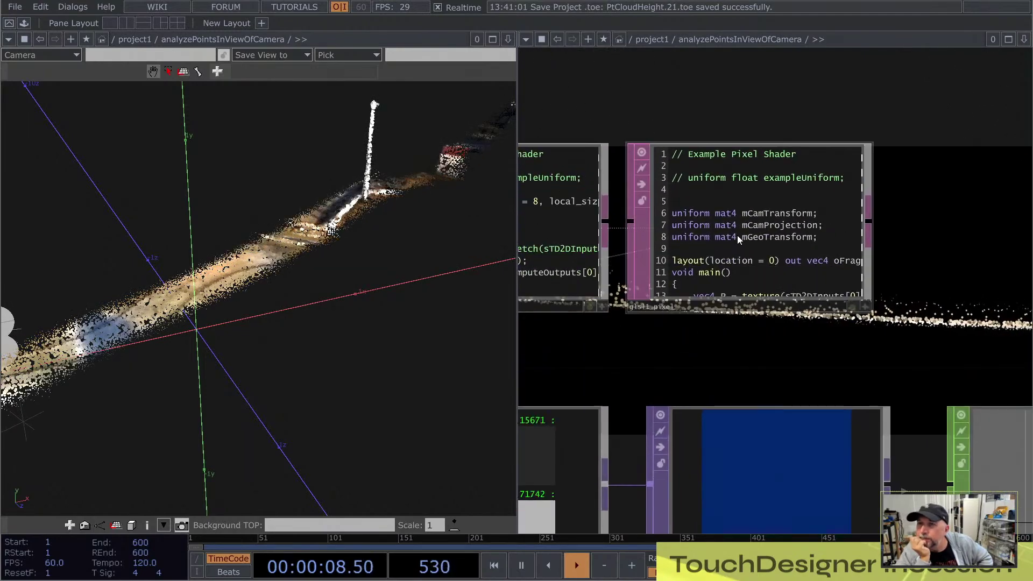
scroll(710, 231, up, 2)
scroll(698, 280, up, 2)
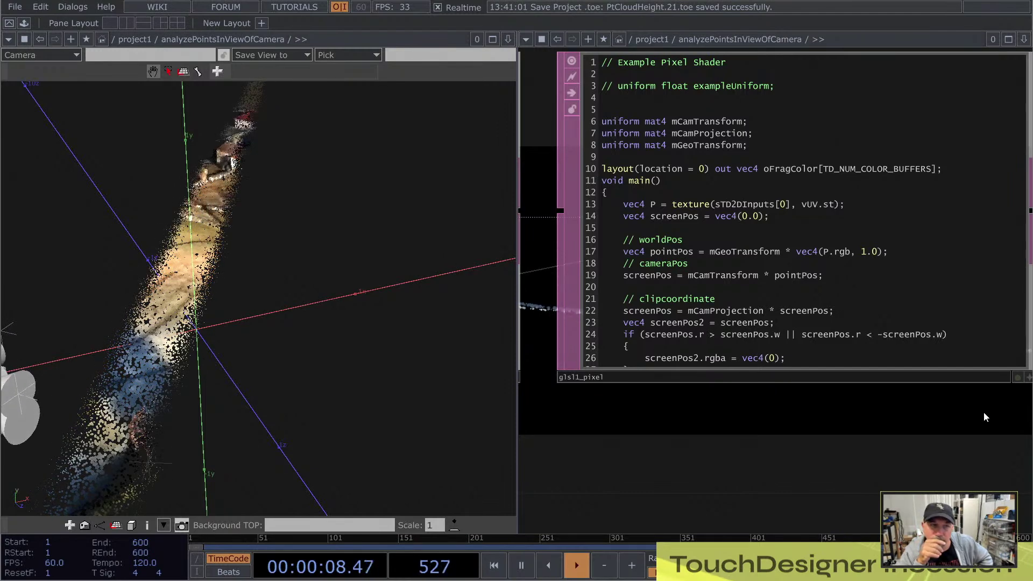
drag(985, 412, 943, 431)
click(989, 396)
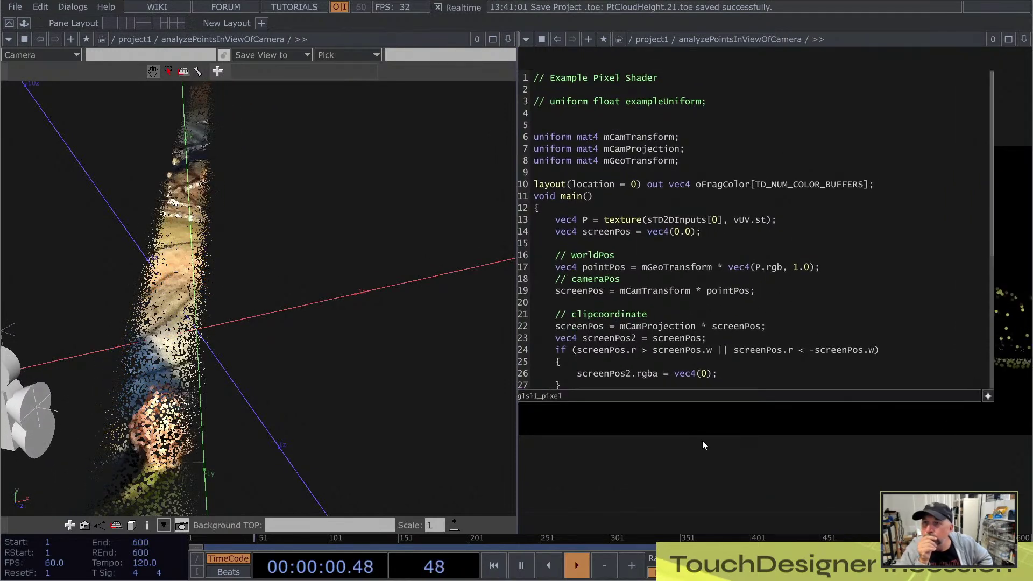
drag(703, 441, 742, 444)
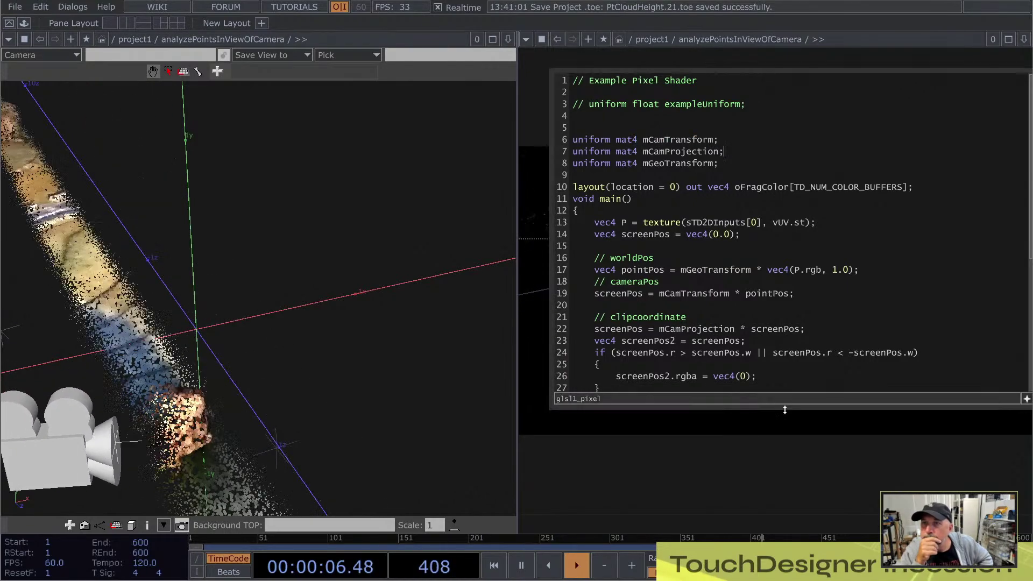
middle_drag(813, 450, 589, 270)
drag(589, 270, 640, 265)
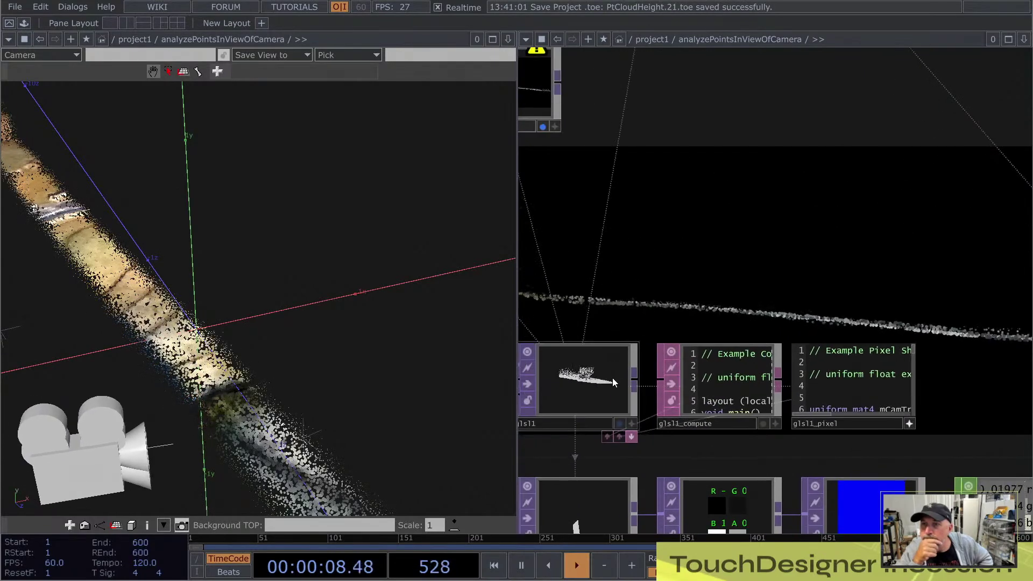
- Inspect glsl1's matrix uniforms mCamProjection, mCamTransform and mGeoTransform and the operators their expressions reference
click(613, 378)
key(p)
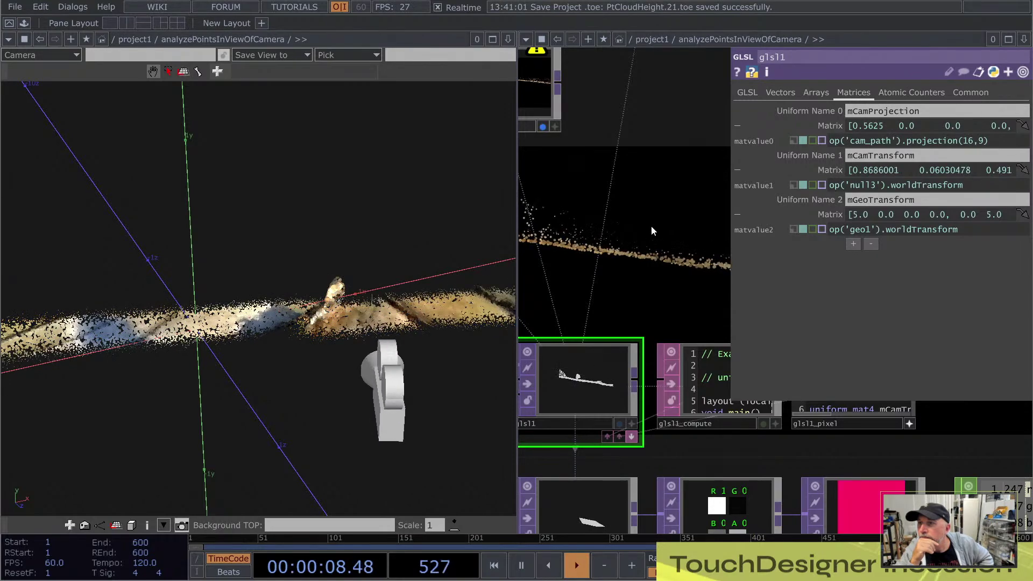
key(p)
- Select object1 beside cam_path and inspect its Target Object and Reference Object parameters
middle_drag(756, 242, 791, 166)
drag(794, 205, 789, 279)
scroll(660, 168, up, 5)
click(661, 169)
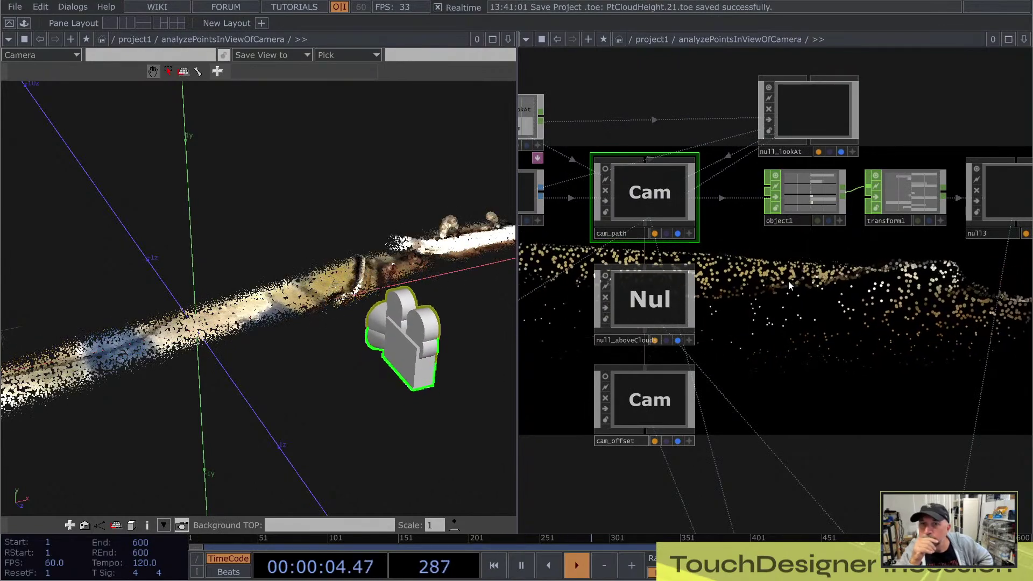
click(807, 194)
key(p)
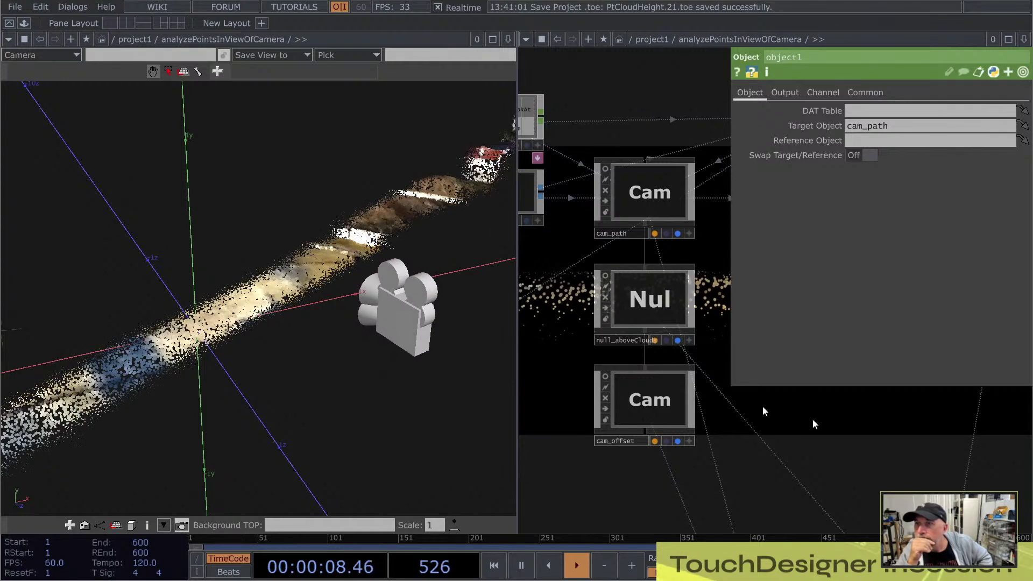
- Inspect transform1's input pre-operation and null3's pre-transform matrix source
drag(805, 427, 695, 464)
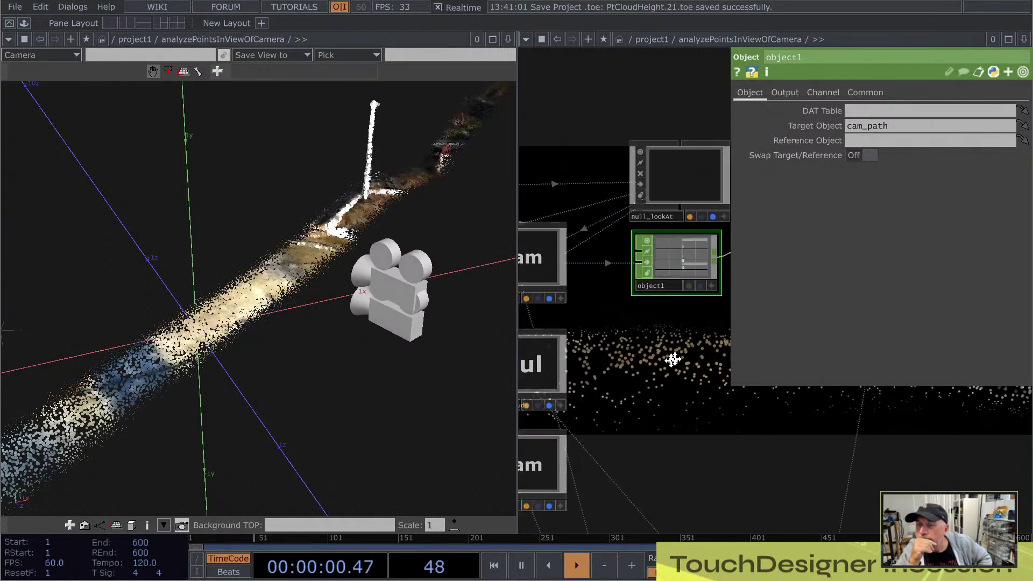
scroll(676, 315, up, 3)
drag(679, 443, 603, 434)
click(663, 325)
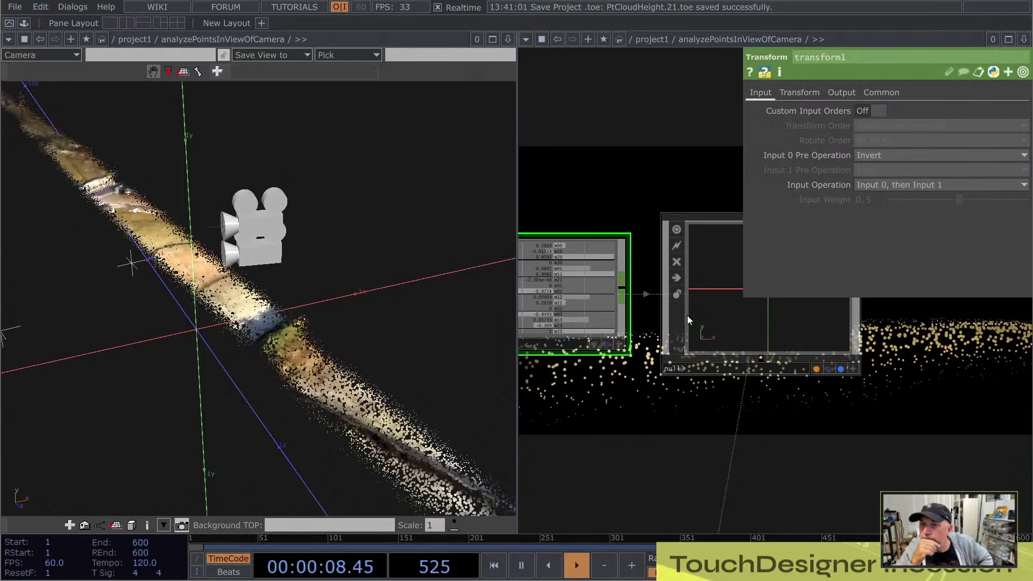
click(702, 314)
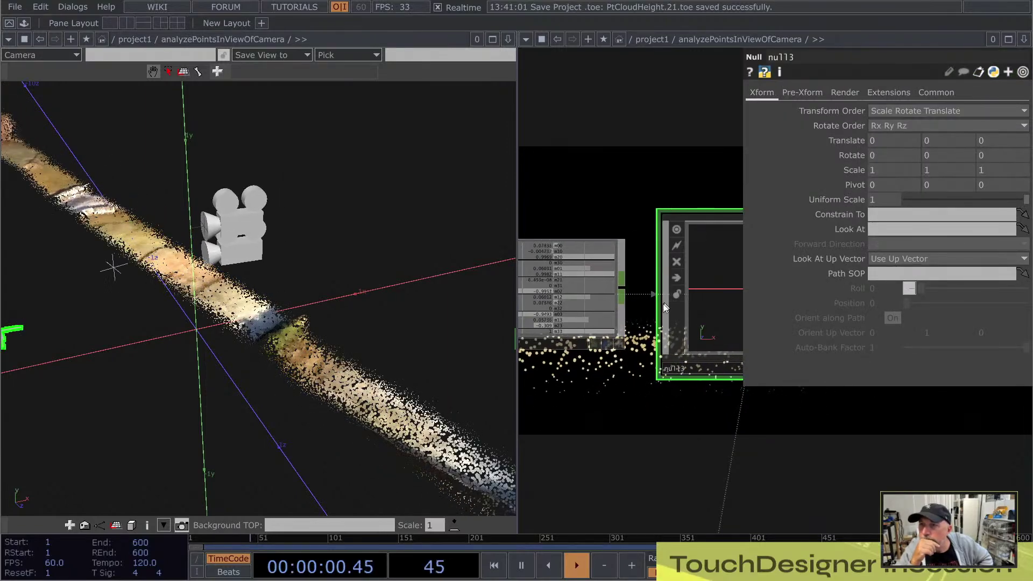
scroll(706, 284, up, 2)
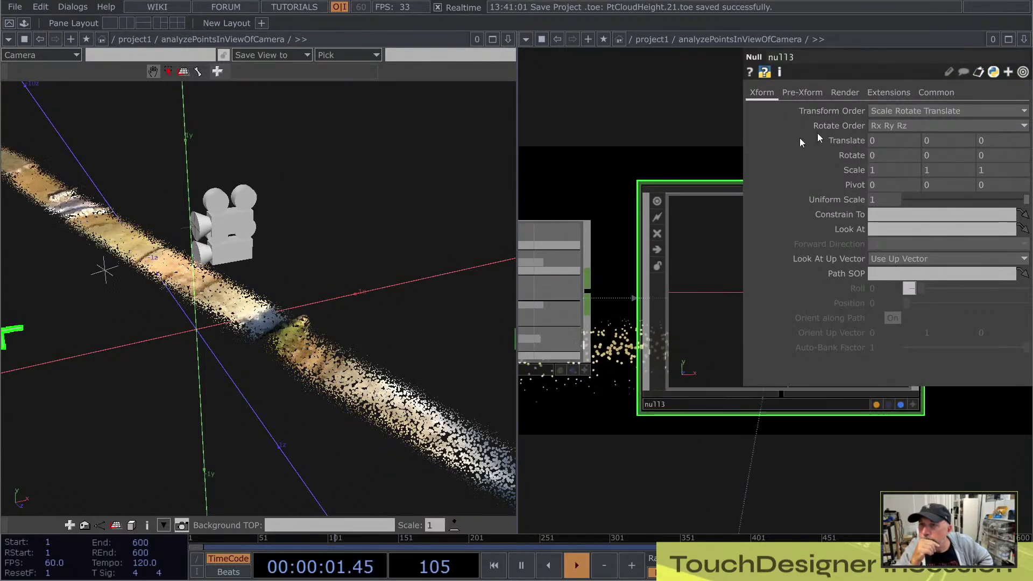
click(820, 92)
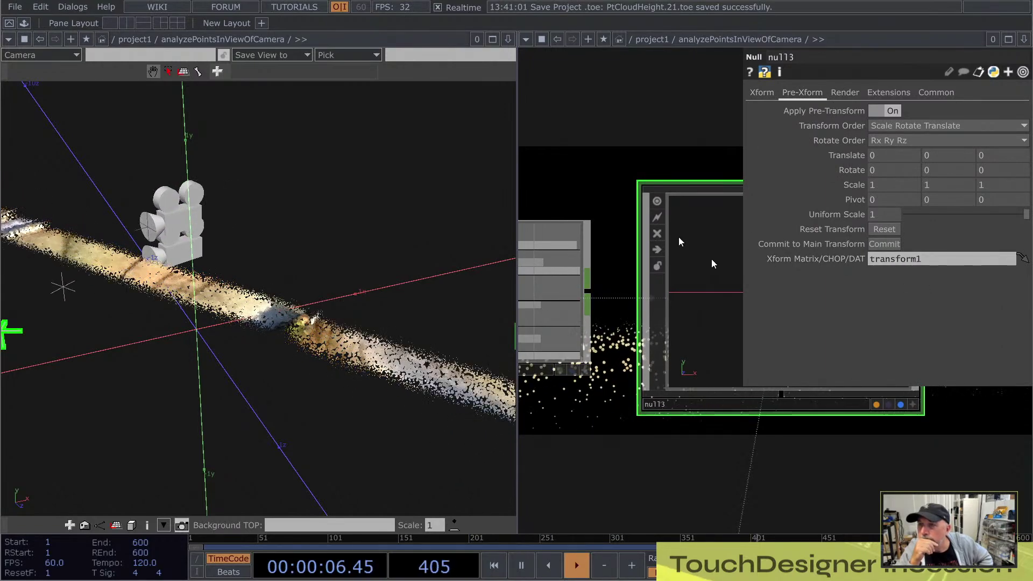
- Return to glsl1 and check how mCamTransform references null3's world transform
scroll(712, 259, down, 8)
drag(680, 323, 682, 194)
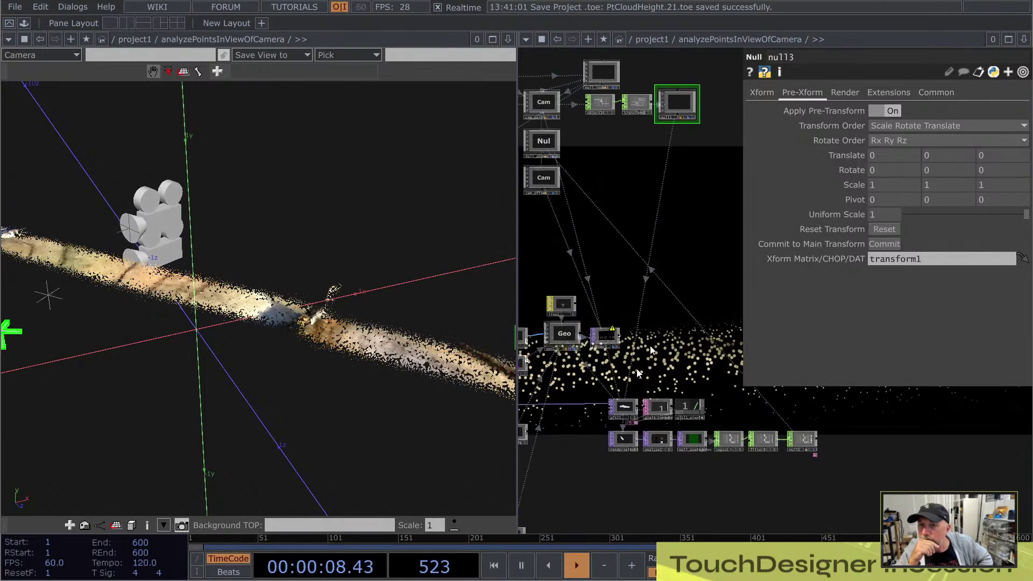
scroll(634, 424, up, 8)
click(594, 323)
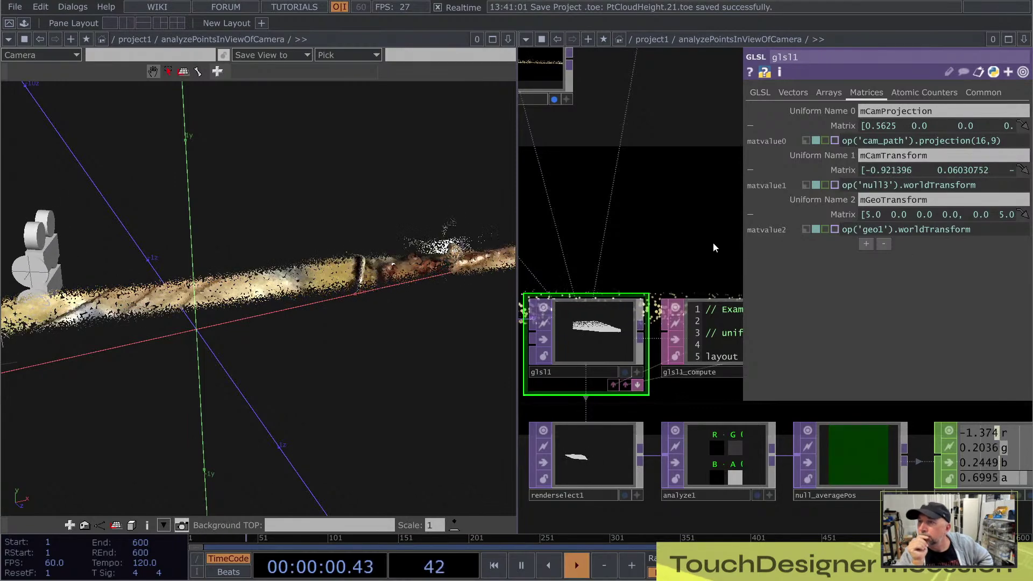
- Examine the glsl1_pixel code that samples the point position and multiplies it by mGeoTransform for the world position
drag(701, 209, 677, 187)
scroll(650, 243, up, 6)
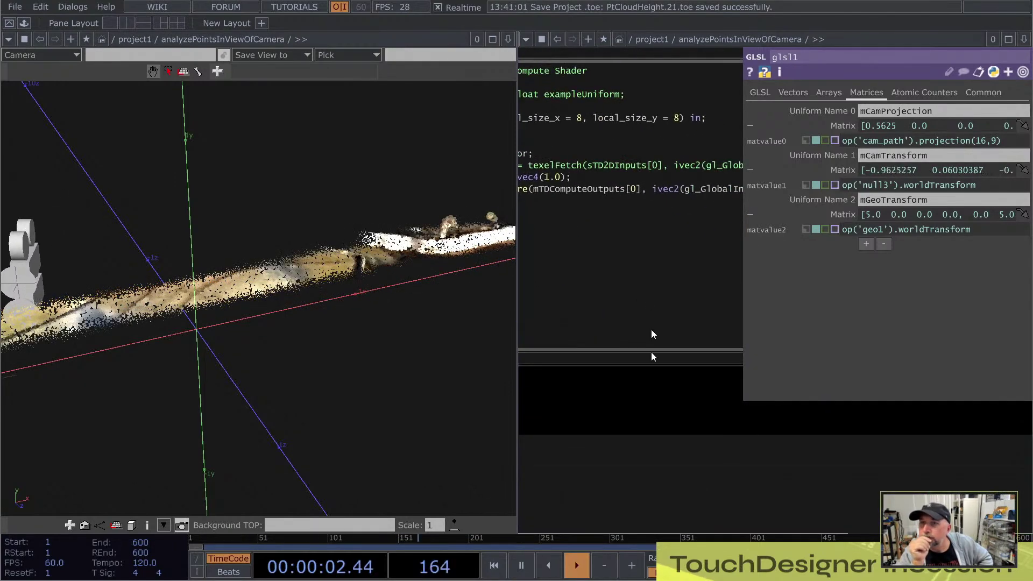
scroll(631, 386, down, 6)
scroll(725, 394, up, 5)
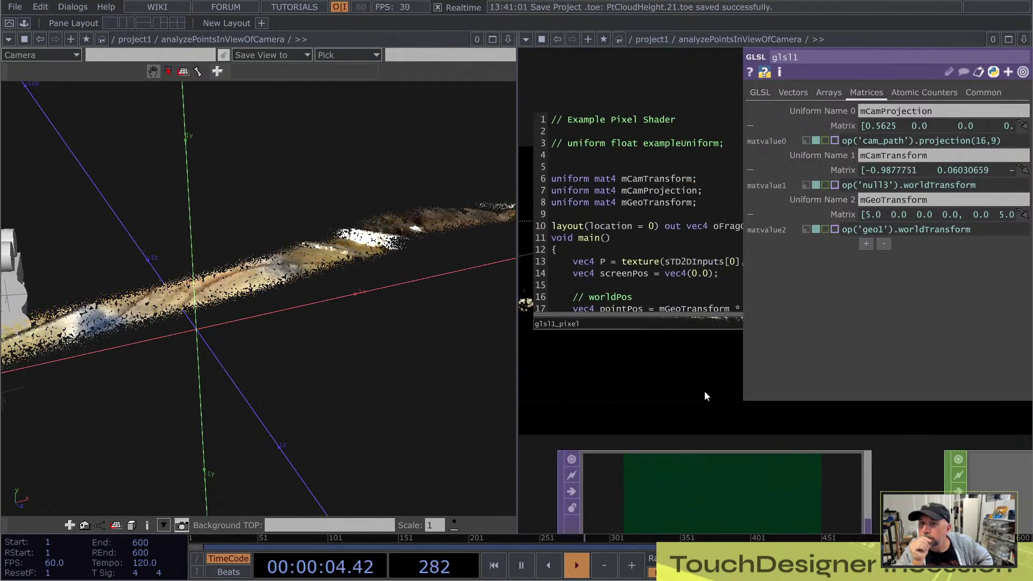
drag(705, 396, 741, 477)
key(p)
scroll(644, 422, up, 4)
scroll(736, 434, up, 2)
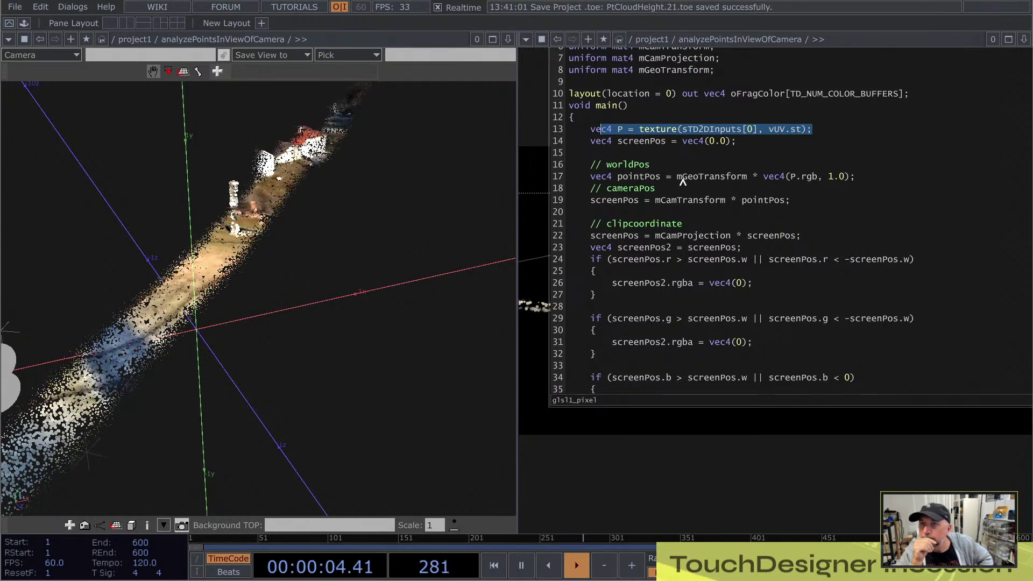
drag(676, 177, 728, 182)
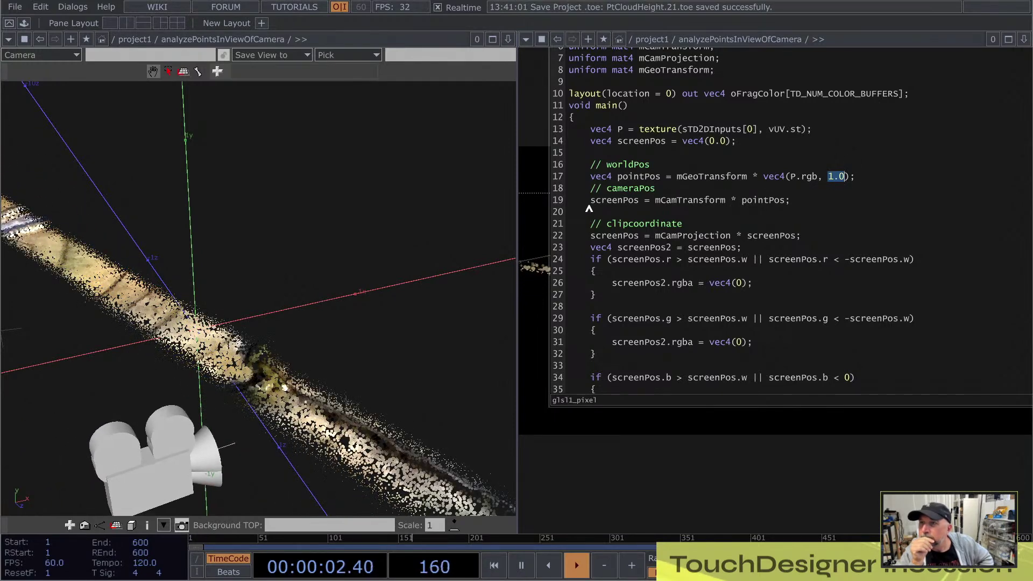
- Highlight the mCamTransform and mCamProjection multiplications in glsl1_pixel to trace the camera position and clip coordinate
drag(791, 201, 719, 202)
click(653, 205)
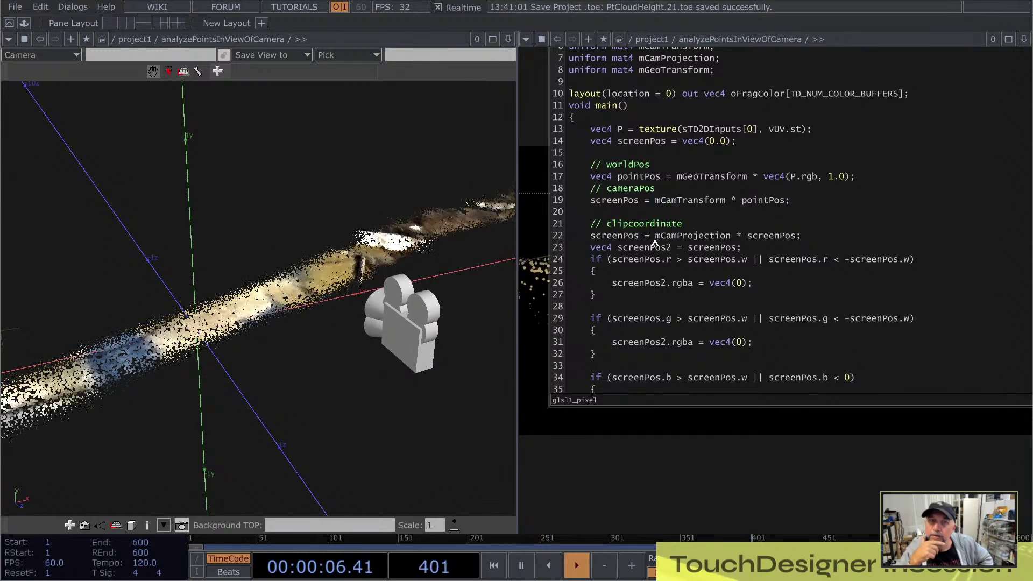
drag(655, 243, 707, 238)
click(759, 238)
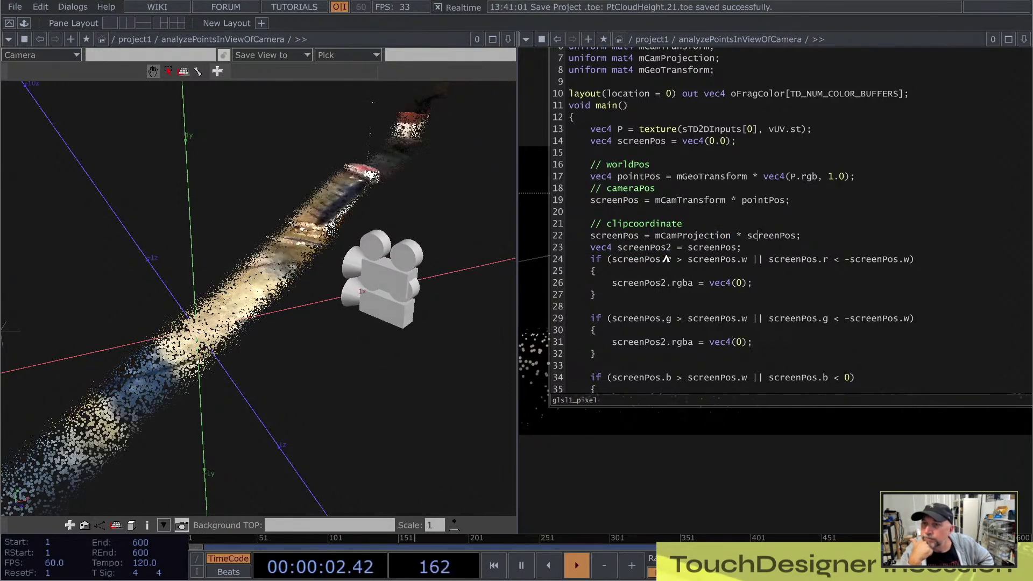
- Examine glsl1_pixel's clip tests, the division by screenPos.w, the vec2(16,9) scaling and the two color buffer outputs
scroll(666, 259, down, 3)
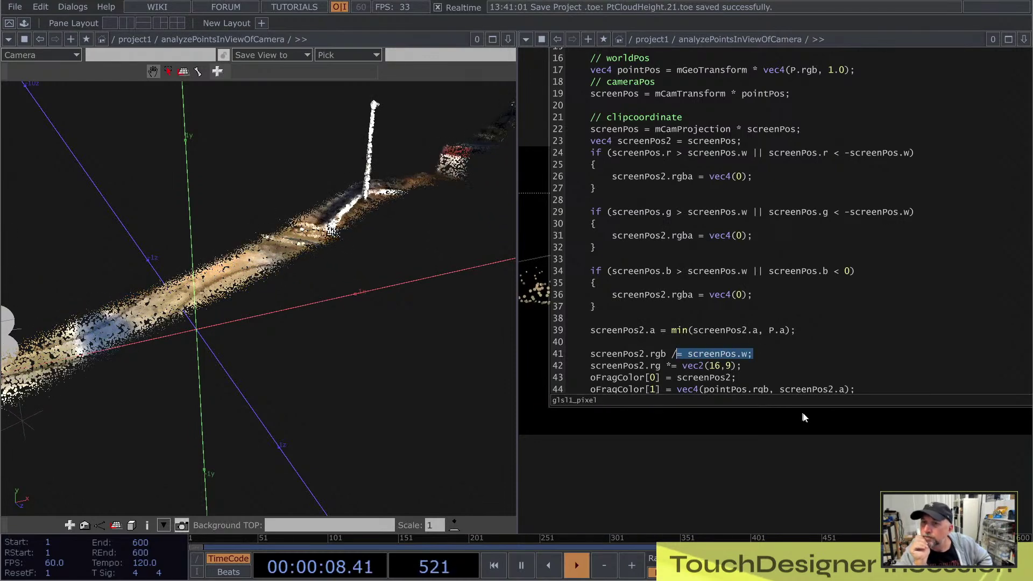
click(753, 365)
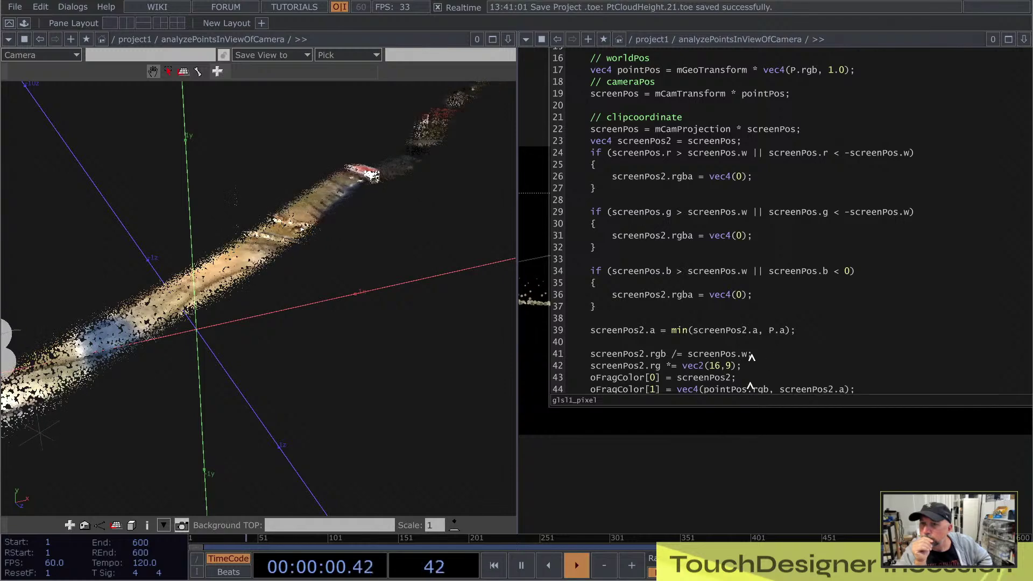
drag(768, 467, 805, 413)
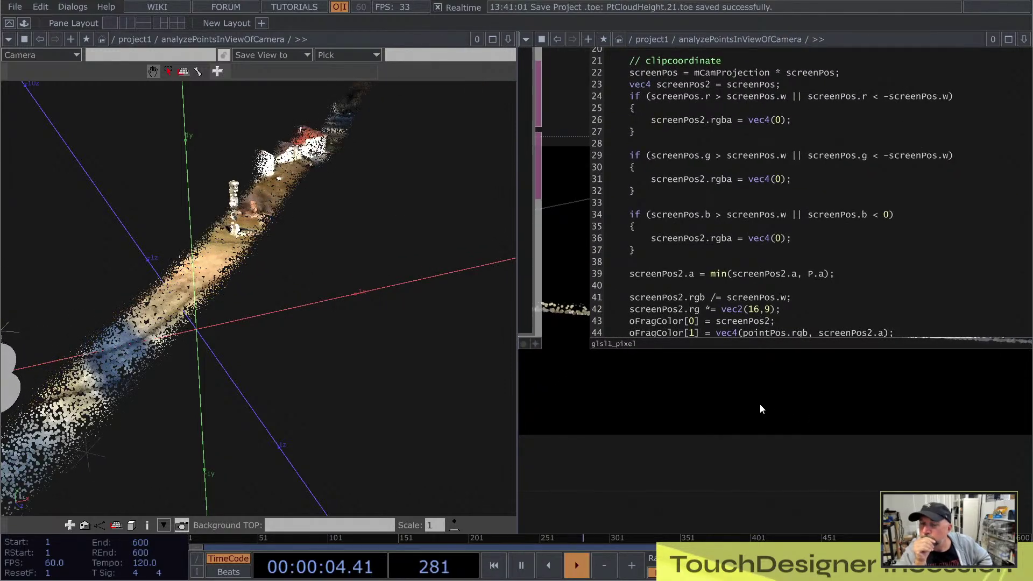
- Activate the glsl1 viewer and orbit its point output to inspect the points from another angle
scroll(850, 377, down, 6)
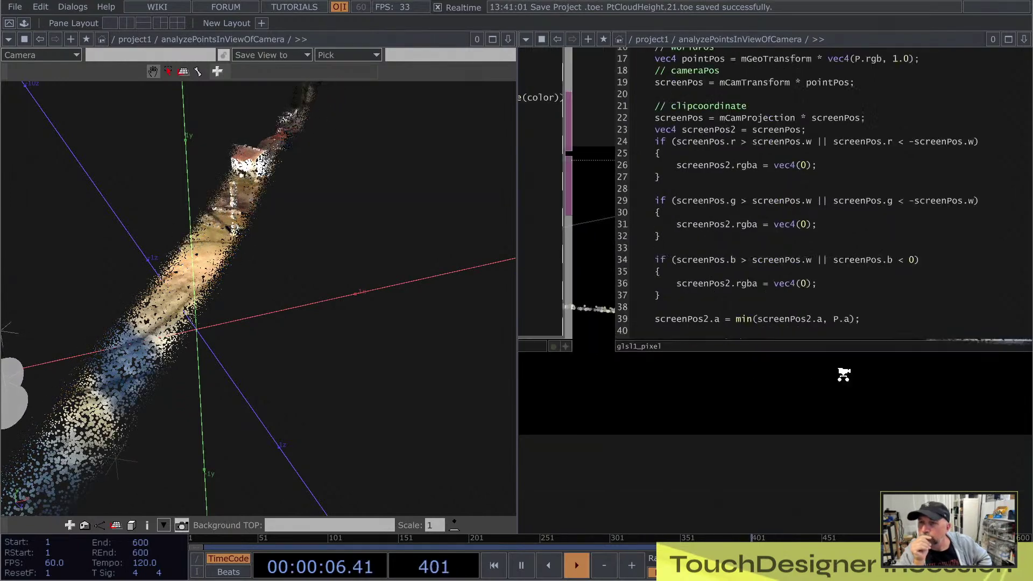
scroll(687, 371, up, 5)
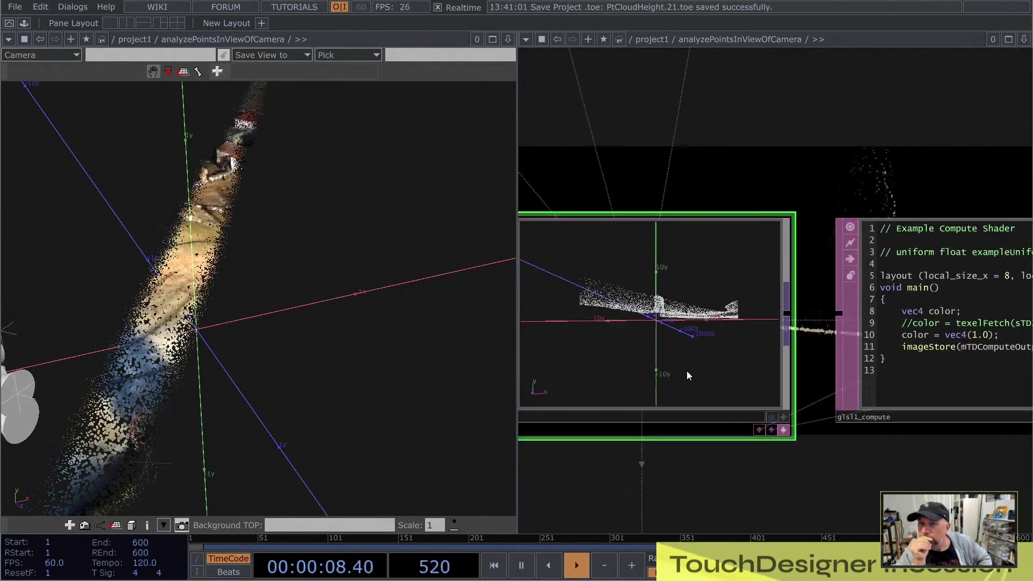
click(792, 426)
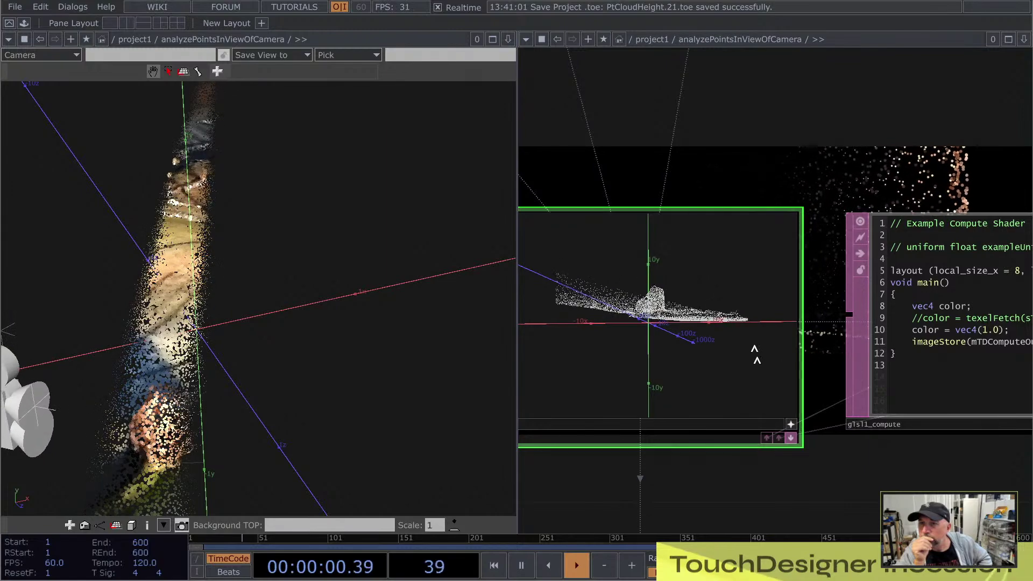
drag(755, 352, 756, 143)
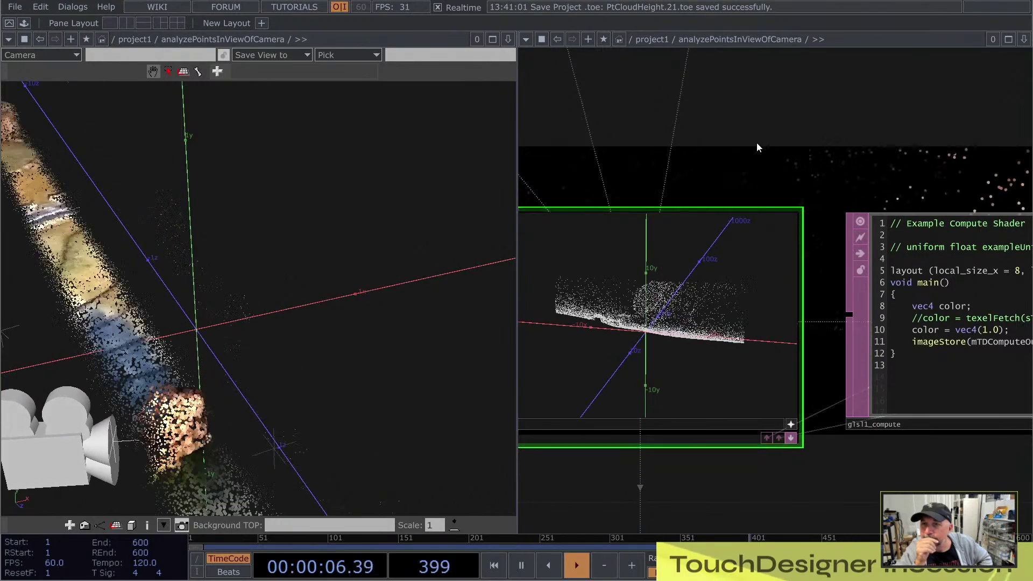
- Examine the points output by renderselect1 below glsl1
scroll(756, 144, down, 3)
scroll(706, 464, up, 3)
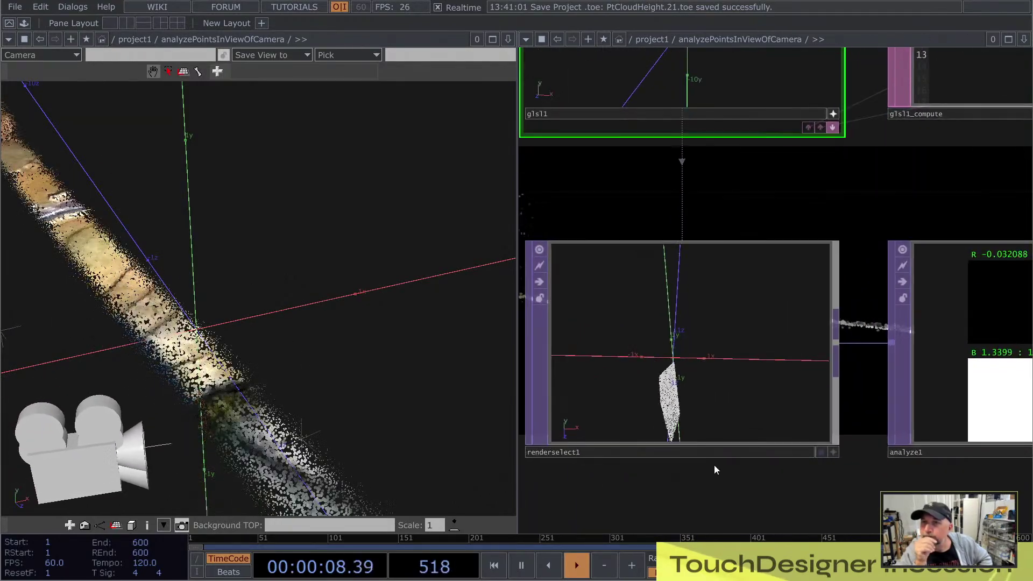
scroll(630, 481, up, 4)
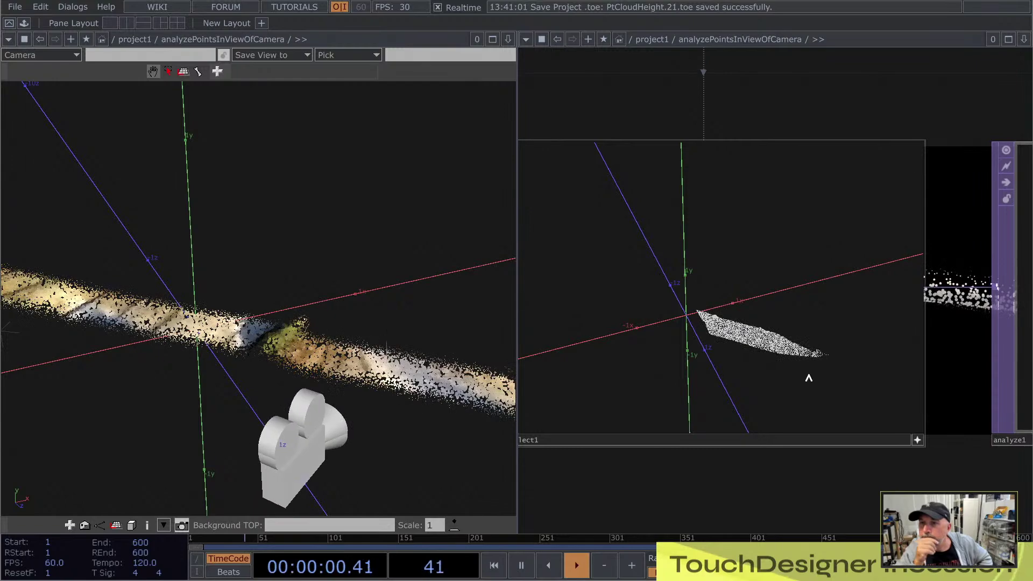
- Select analyze1 after renderselect1 and examine its RGBA channel values
scroll(791, 492, down, 5)
scroll(788, 488, down, 2)
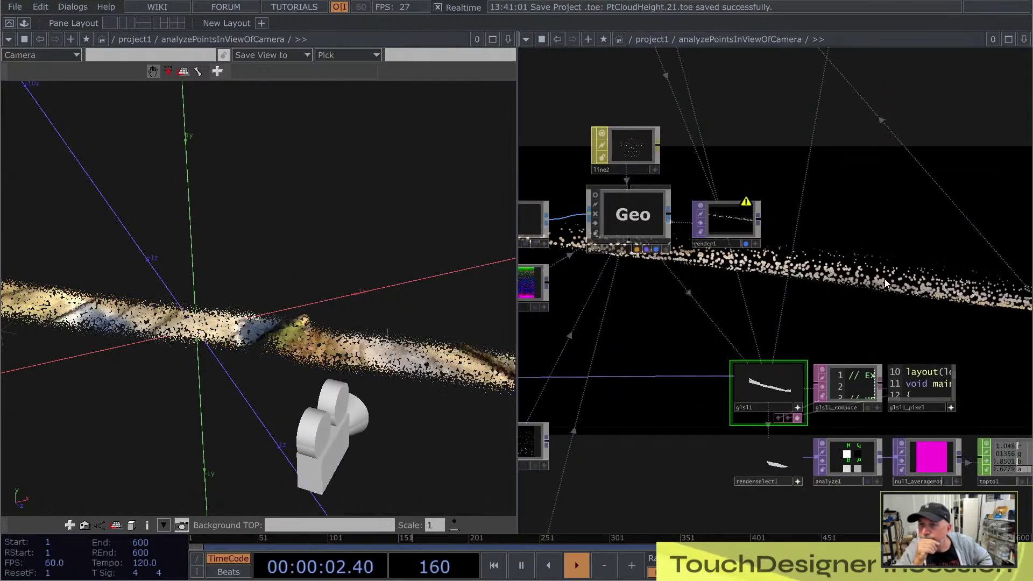
drag(852, 224, 754, 65)
scroll(748, 318, up, 5)
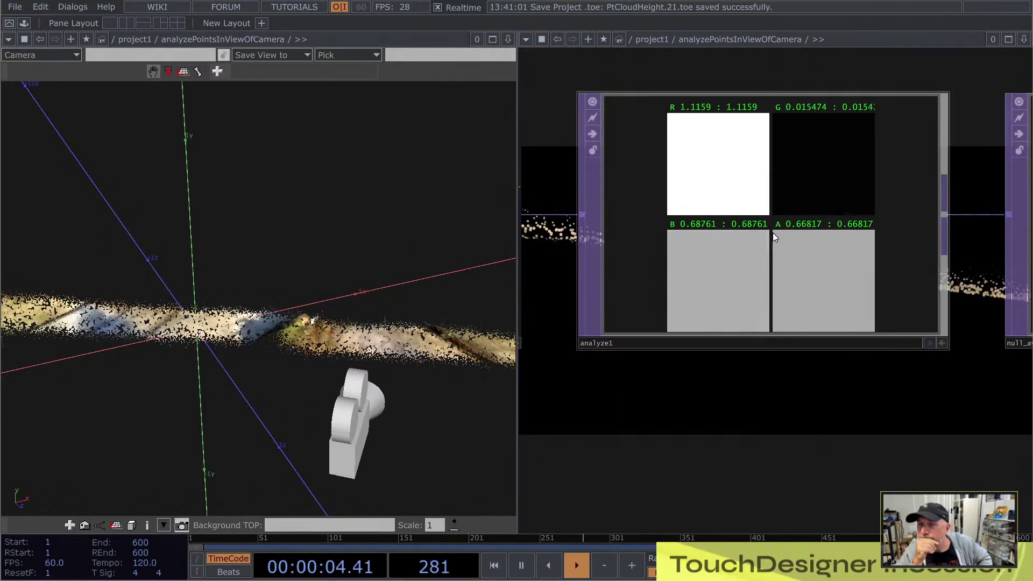
click(773, 232)
scroll(796, 323, down, 3)
drag(805, 341, 685, 376)
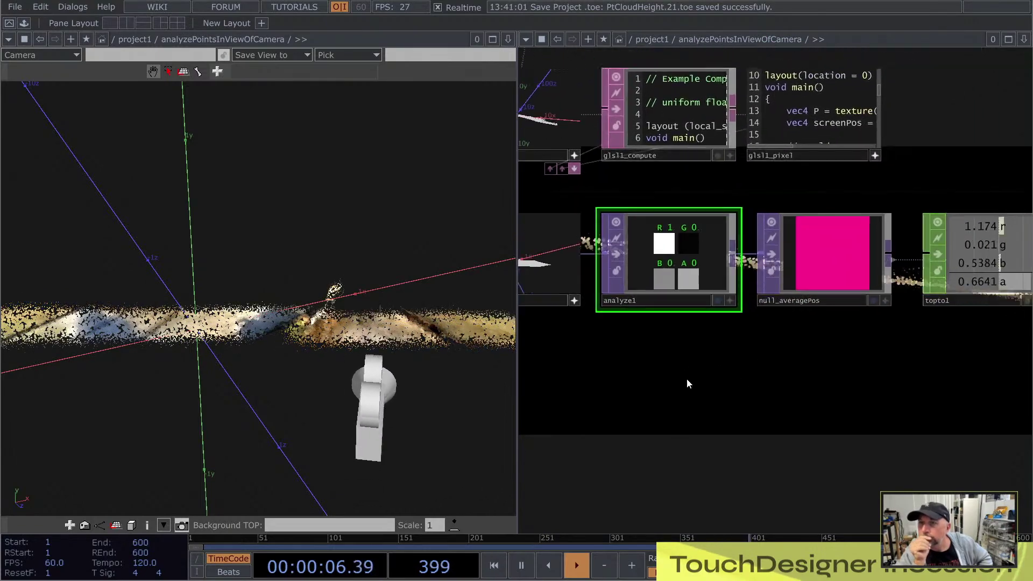
- Follow the average position from null_averagePos through topto1 and filter1 to the end of the chain
drag(818, 383, 709, 389)
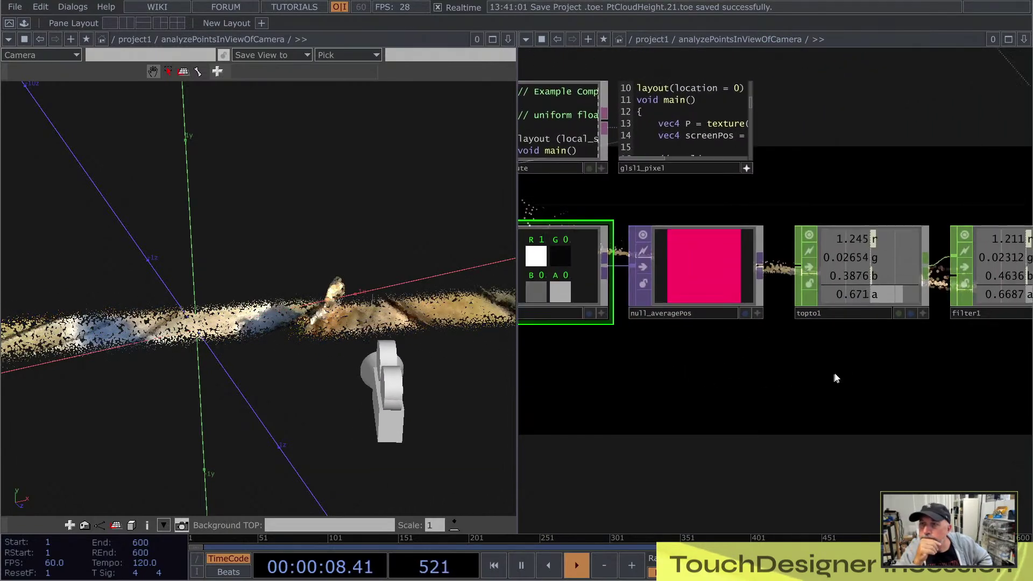
drag(835, 366, 778, 373)
drag(868, 374, 729, 386)
drag(977, 395, 799, 390)
- Trace the filtered average position back to the camera rig and select null_aboveClouds
scroll(810, 386, down, 9)
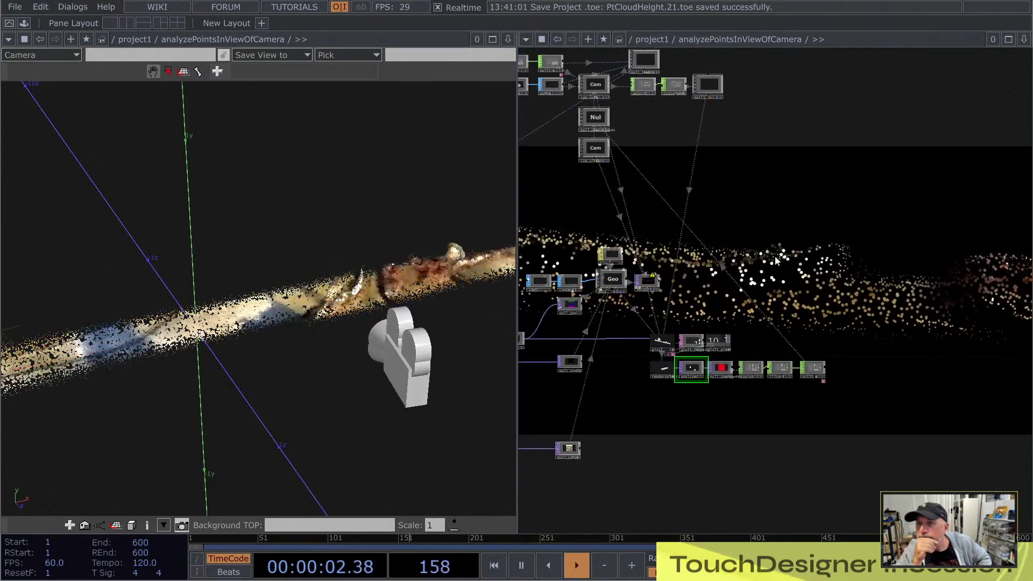
drag(608, 138, 656, 195)
scroll(647, 186, up, 1)
scroll(646, 183, up, 5)
click(648, 184)
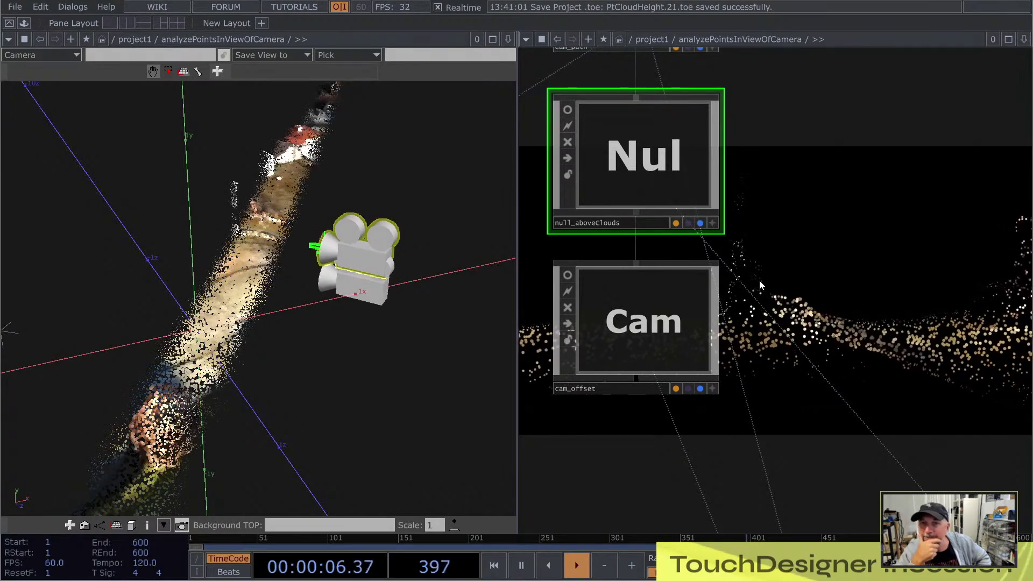
- Review the whole network, including the camera rig, point-height feedback chain, geometry and camera-view analysis branch
scroll(812, 221, down, 10)
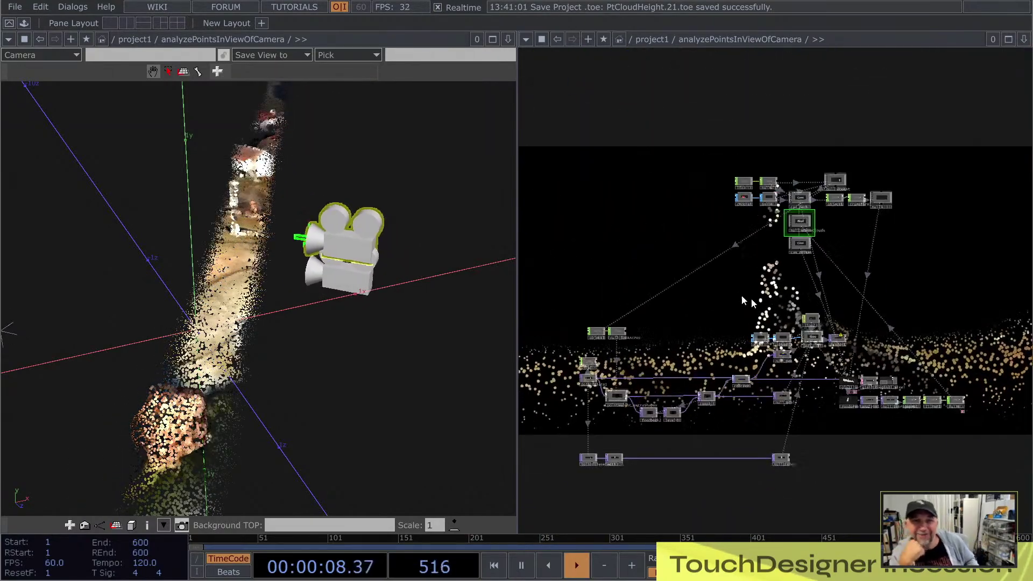
scroll(702, 408, up, 3)
drag(741, 272, 776, 257)
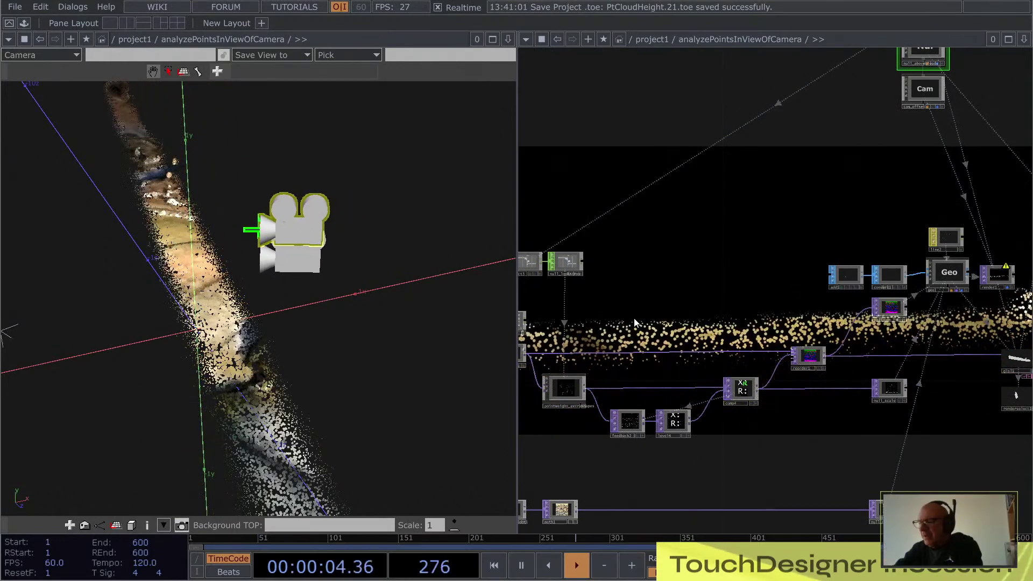
scroll(638, 353, down, 2)
scroll(639, 355, down, 2)
drag(687, 257, 628, 313)
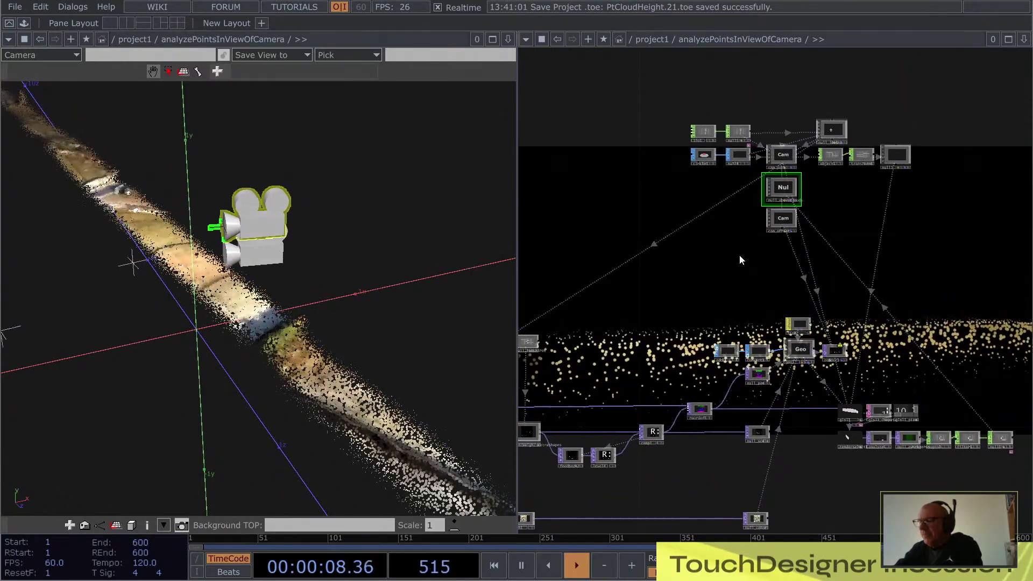
drag(670, 303, 746, 236)
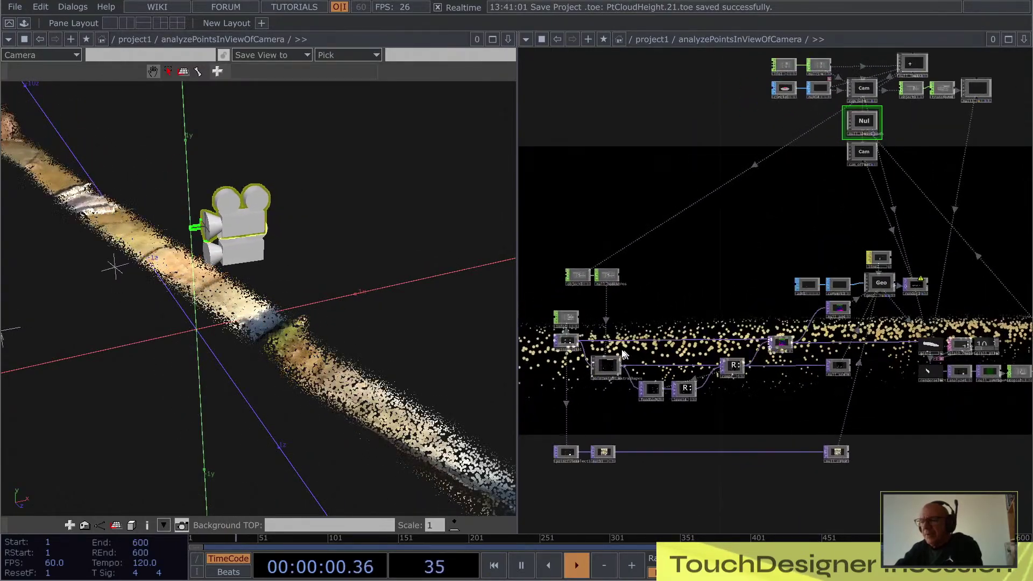
- Set reorder1's output alpha to the Alpha channel of Input 1
scroll(806, 330, up, 2)
scroll(845, 344, up, 3)
click(845, 344)
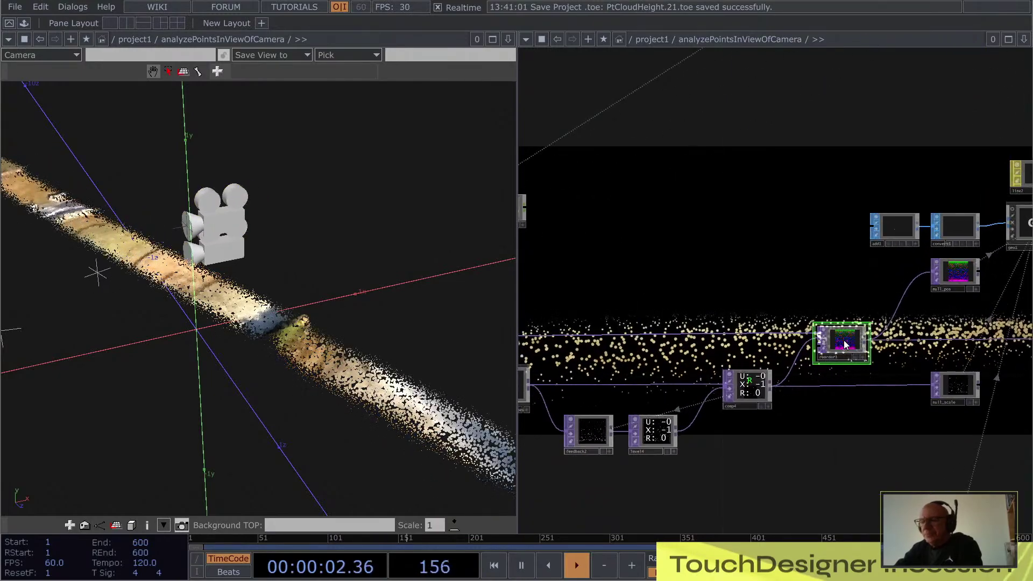
key(p)
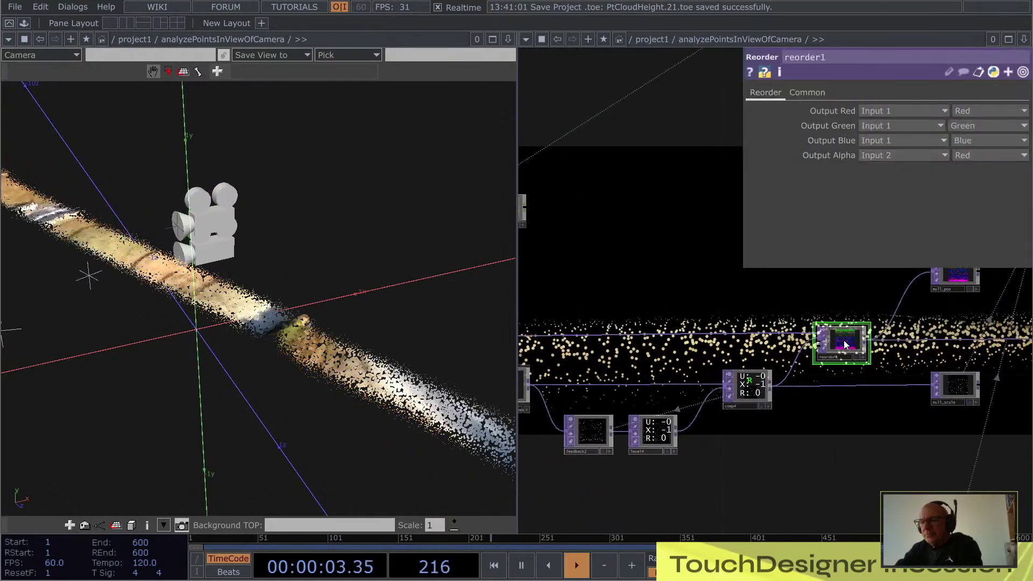
click(898, 154)
click(890, 170)
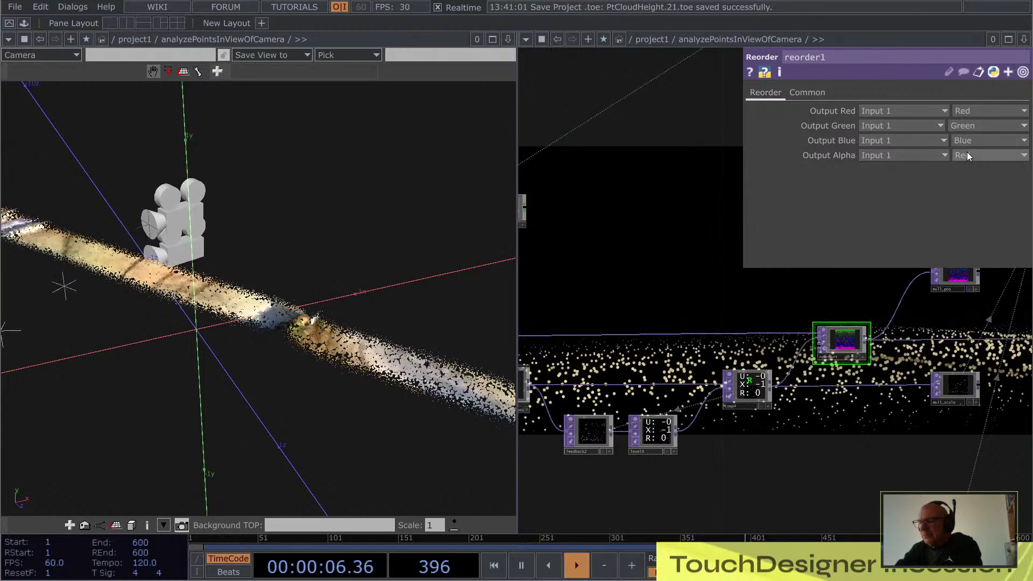
click(967, 154)
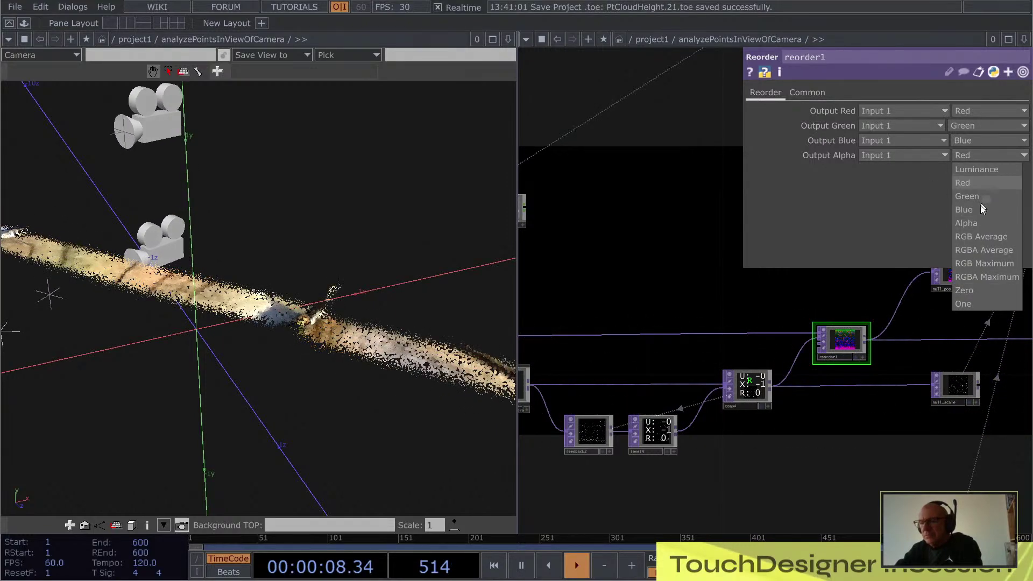
click(979, 220)
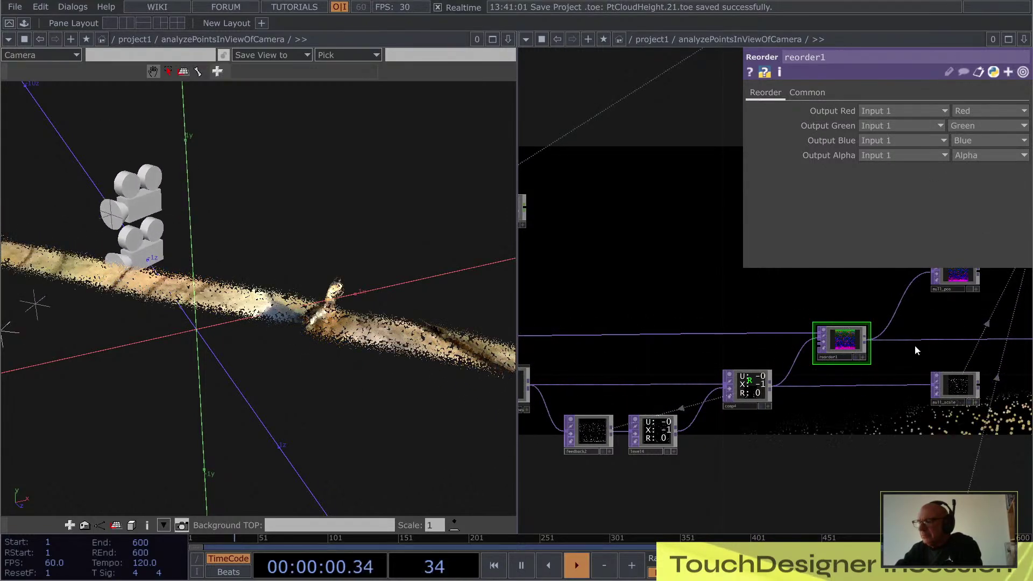
- Follow the chain from reorder1 to renderselect1 and examine the visible points in its viewer
scroll(918, 350, up, 2)
drag(944, 326, 614, 364)
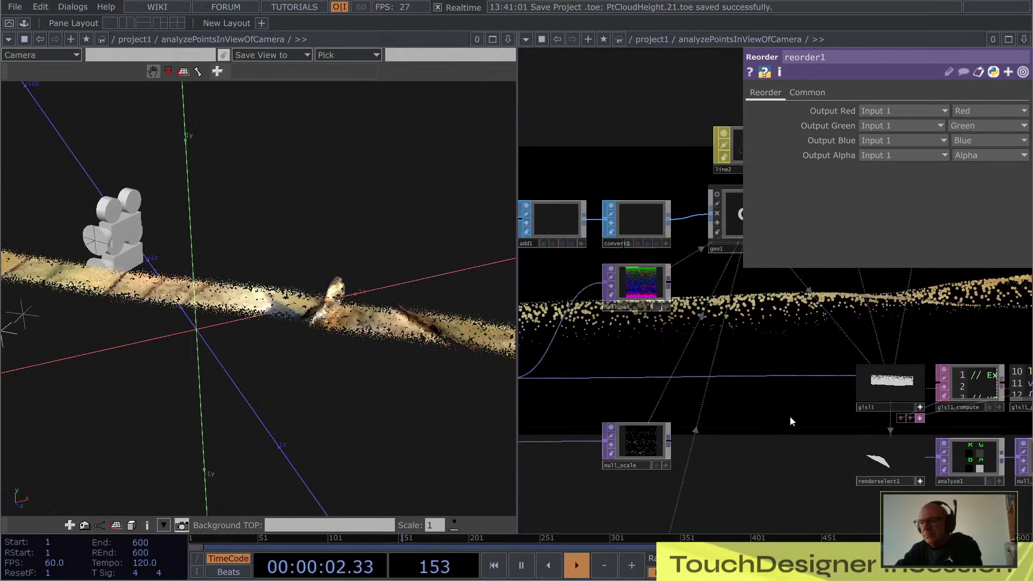
drag(790, 415, 715, 420)
scroll(812, 494, up, 6)
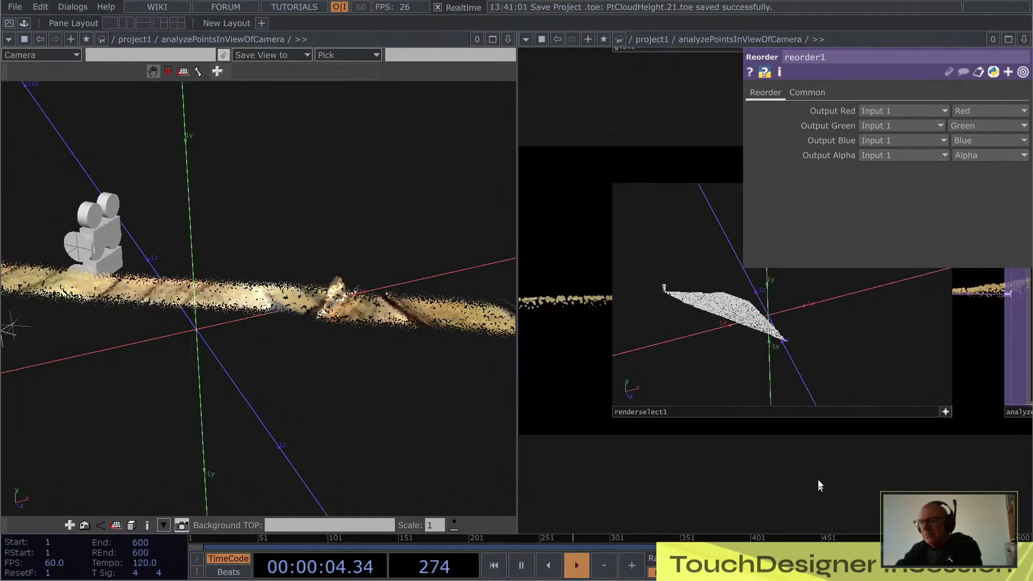
drag(818, 470, 818, 477)
key(a)
drag(735, 339, 776, 434)
scroll(777, 434, down, 5)
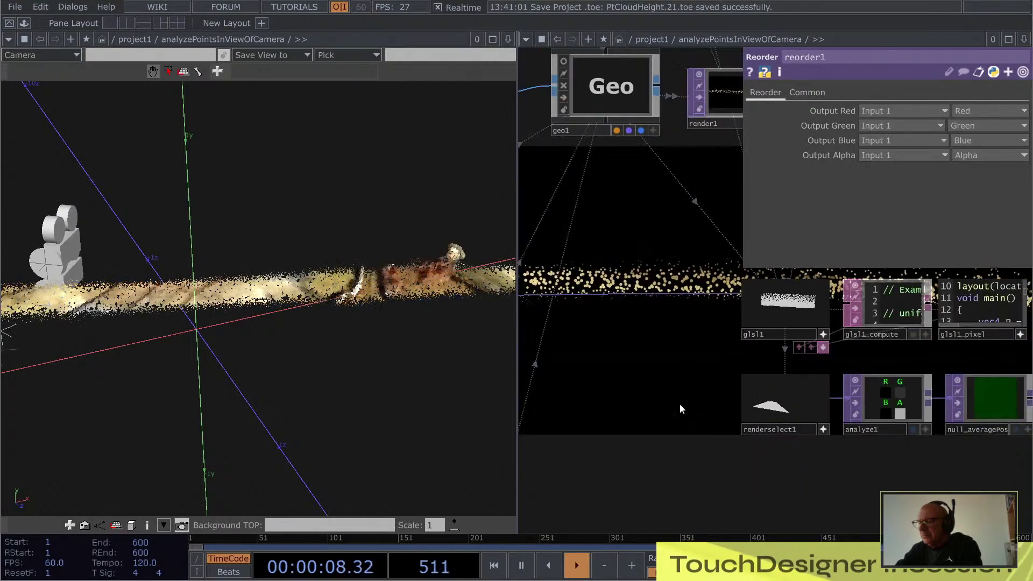
- Orbit renderselect1's 3D viewer to examine the shape of the point area seen by the camera
scroll(680, 409, down, 5)
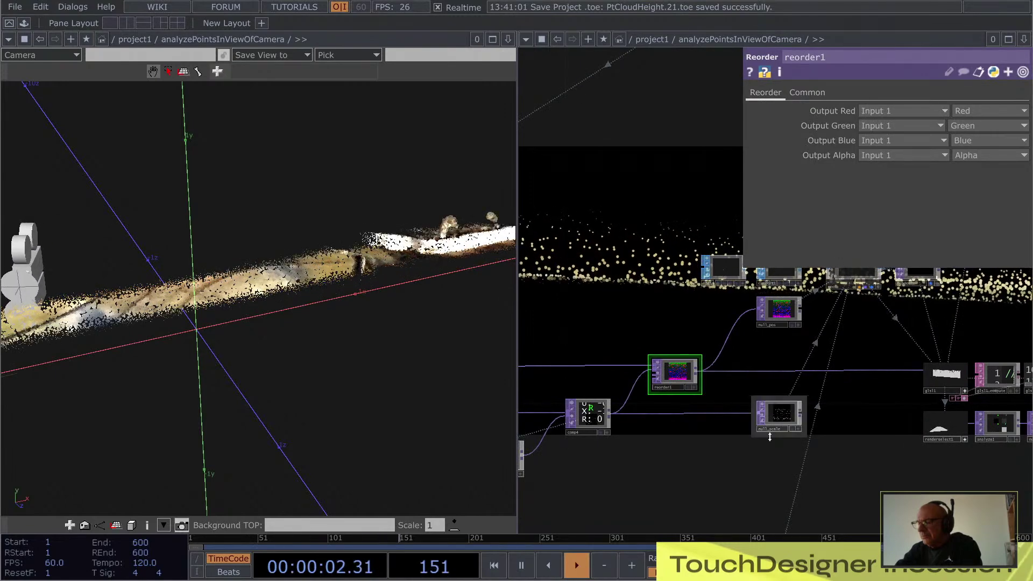
scroll(981, 356, up, 2)
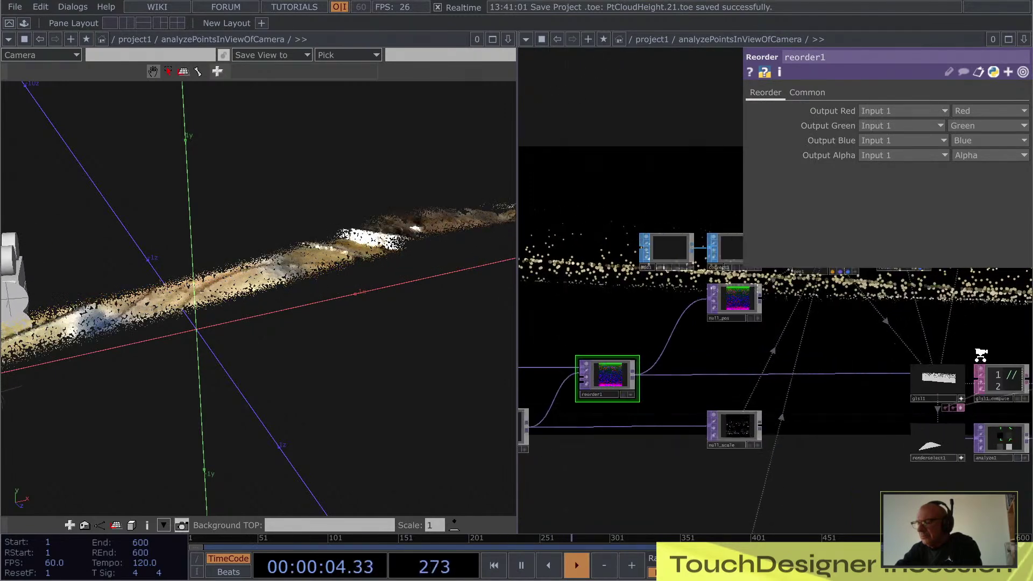
scroll(981, 355, up, 5)
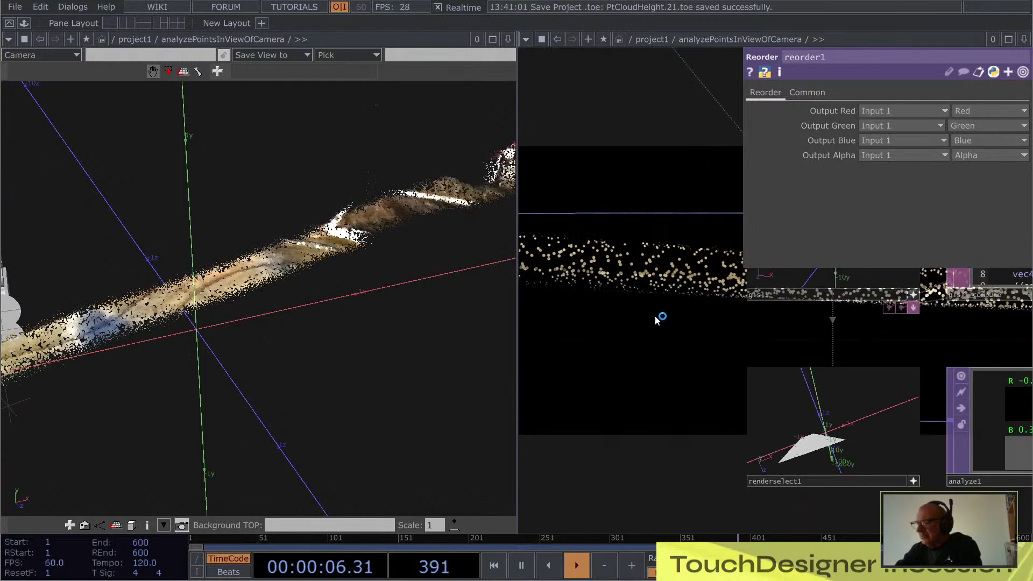
scroll(657, 372, up, 4)
drag(717, 387, 656, 290)
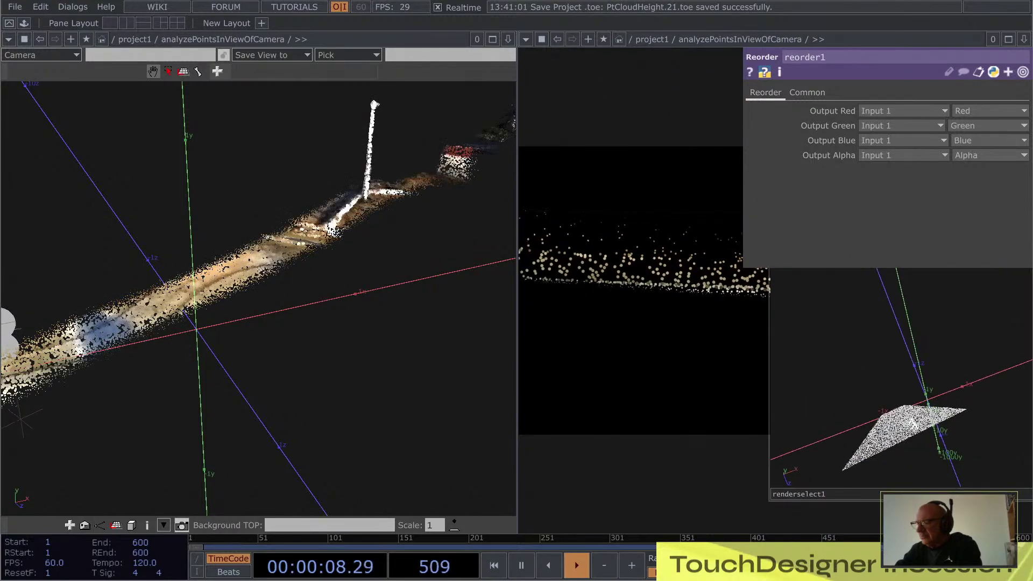
drag(914, 424, 910, 457)
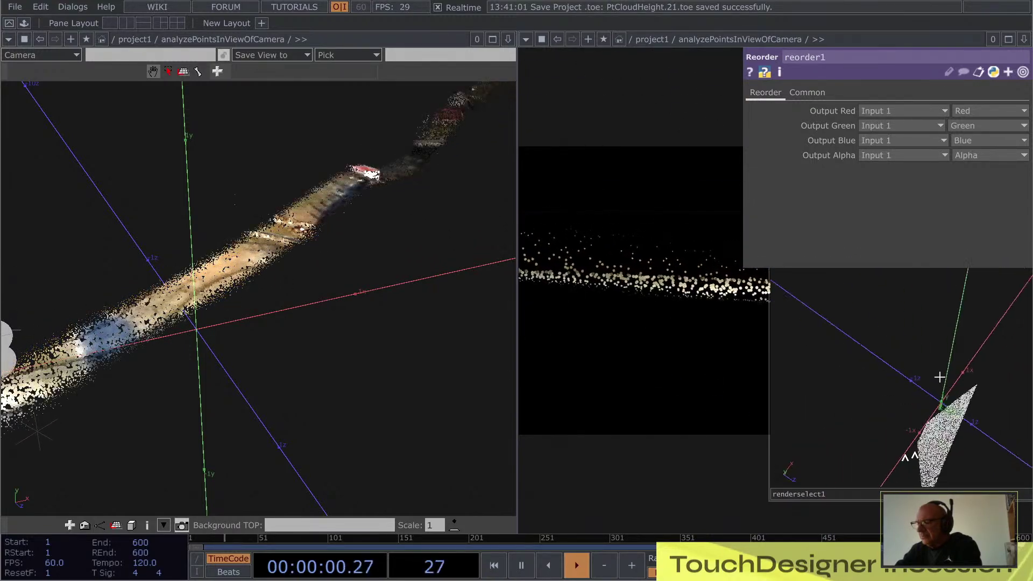
scroll(614, 372, down, 5)
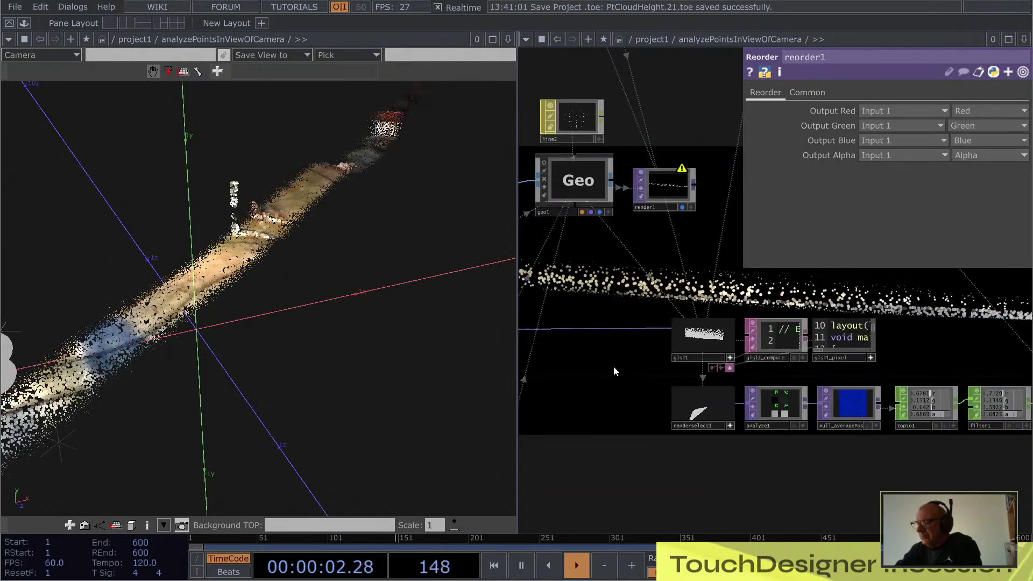
- Select cam_path in the camera rig and open its view parameters, keeping renderselect1's viewer in sight
drag(646, 400, 675, 471)
scroll(676, 471, down, 8)
scroll(655, 360, up, 5)
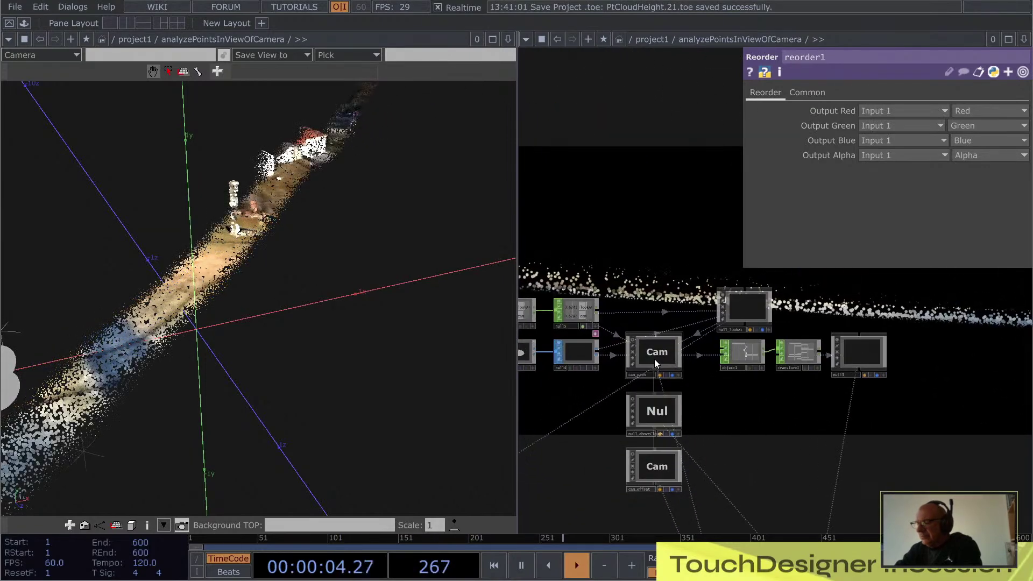
click(654, 360)
drag(729, 403, 677, 100)
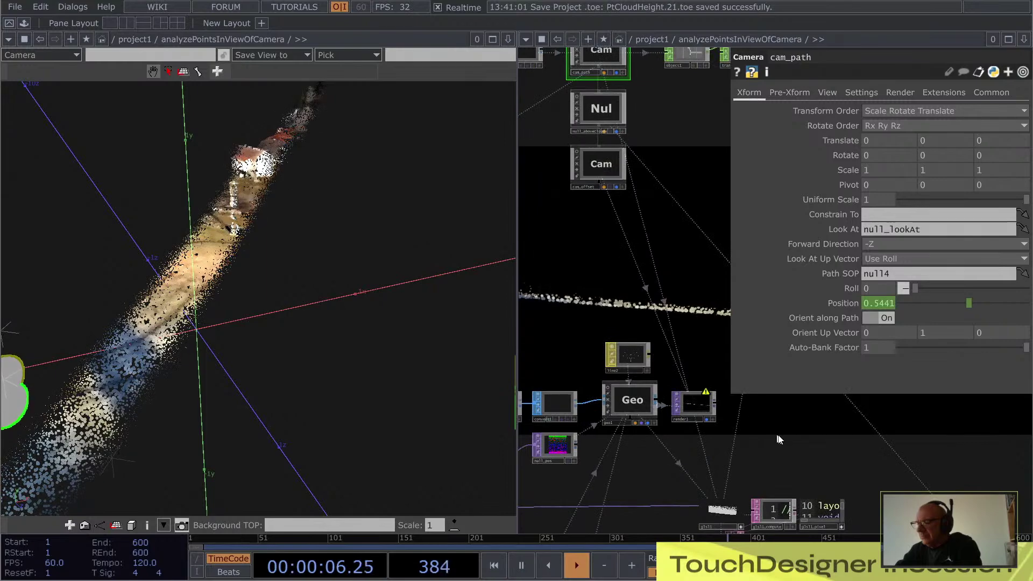
drag(769, 425, 683, 242)
scroll(593, 393, up, 5)
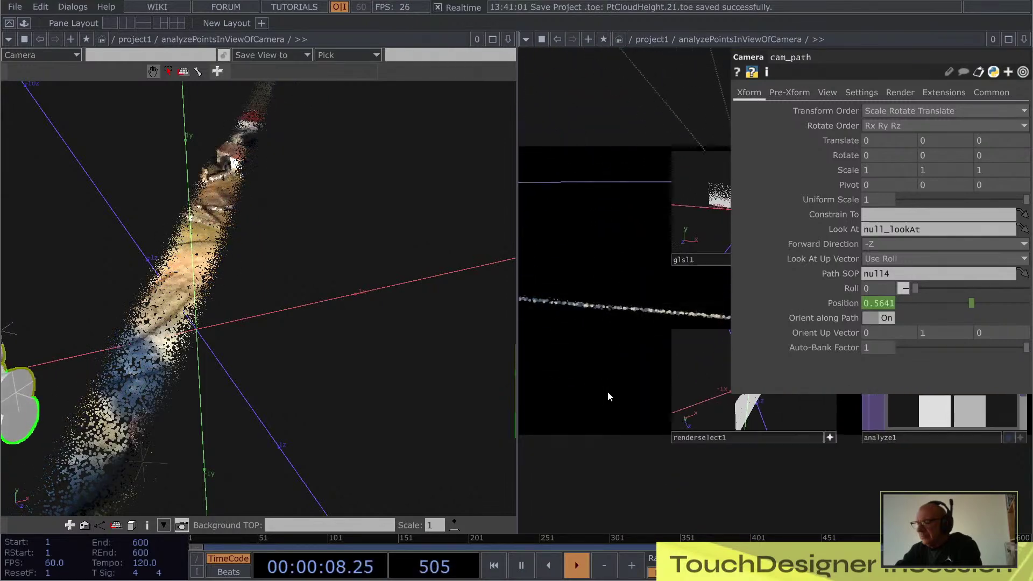
scroll(613, 382, up, 3)
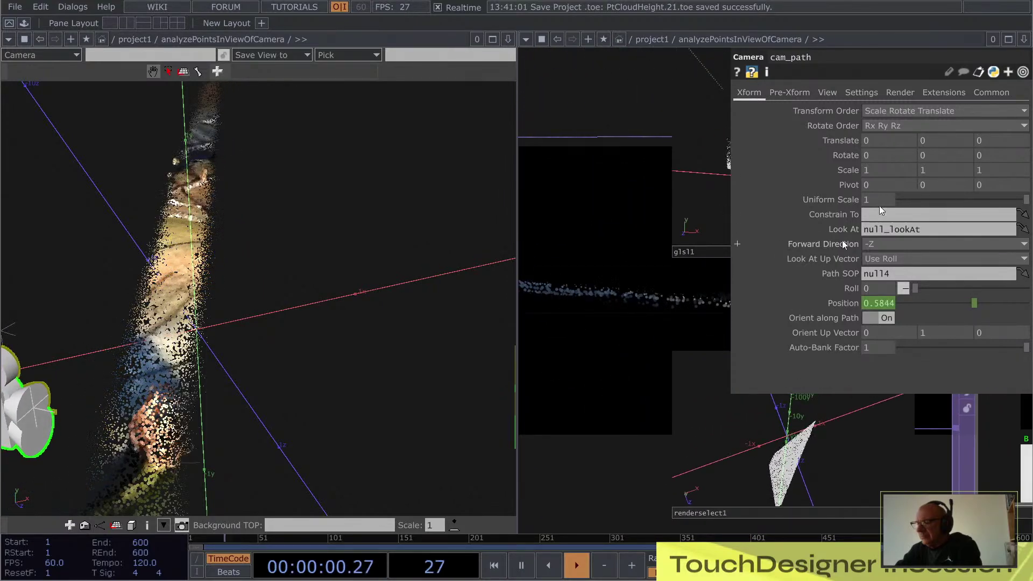
click(824, 93)
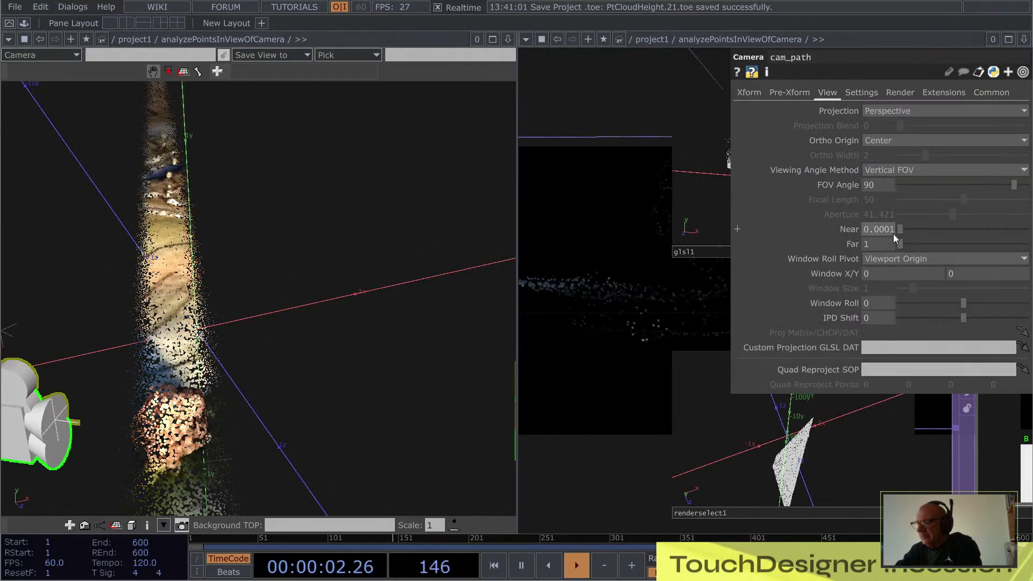
- Try cam_path's far clipping distance at 100 and at 10
mouse_move(900, 245)
mouse_down()
mouse_move(945, 246)
mouse_move(912, 247)
mouse_up()
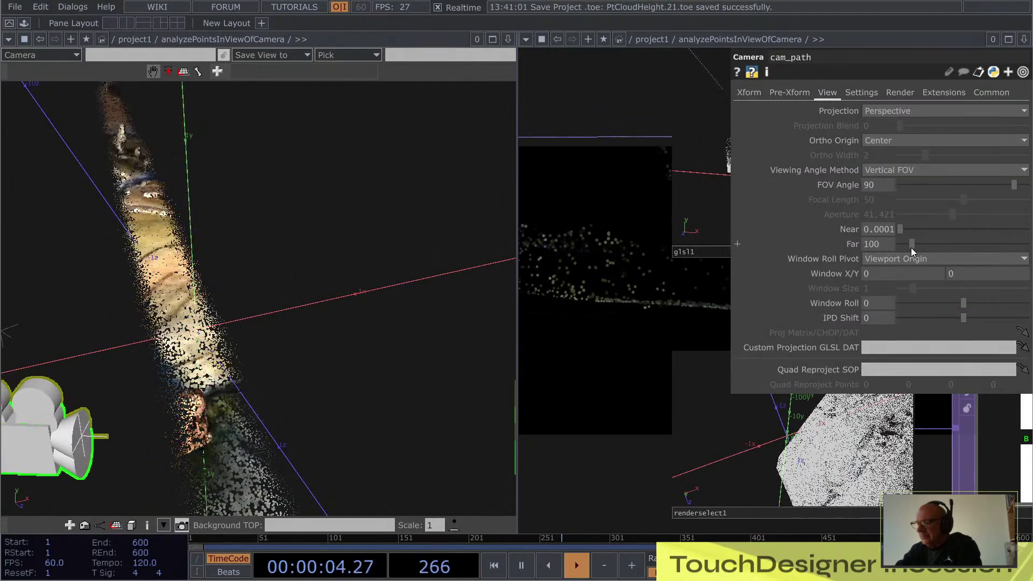
mouse_move(877, 243)
middle_down()
mouse_move(864, 230)
mouse_move(882, 224)
mouse_move(864, 234)
middle_up()
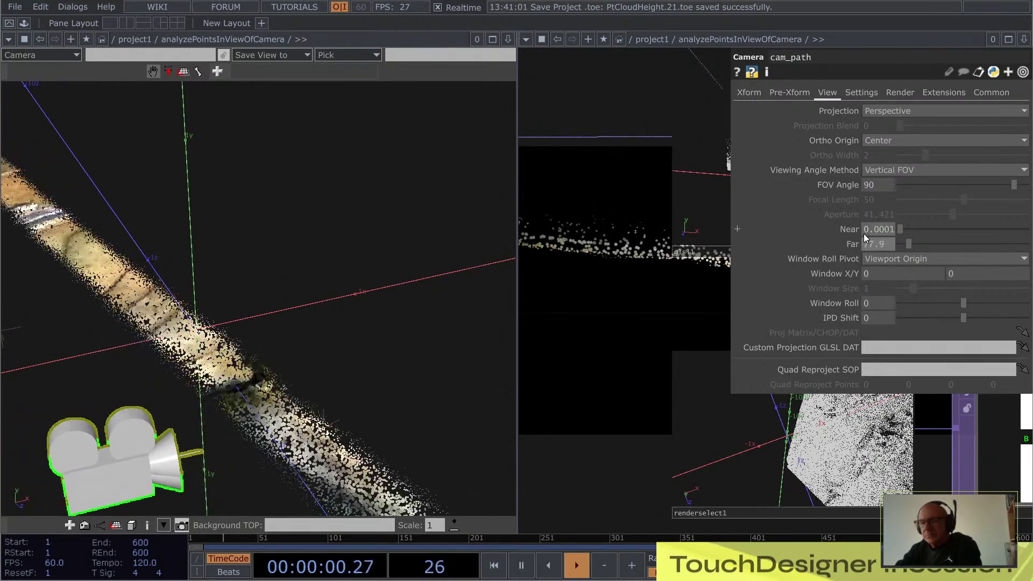
text(10)
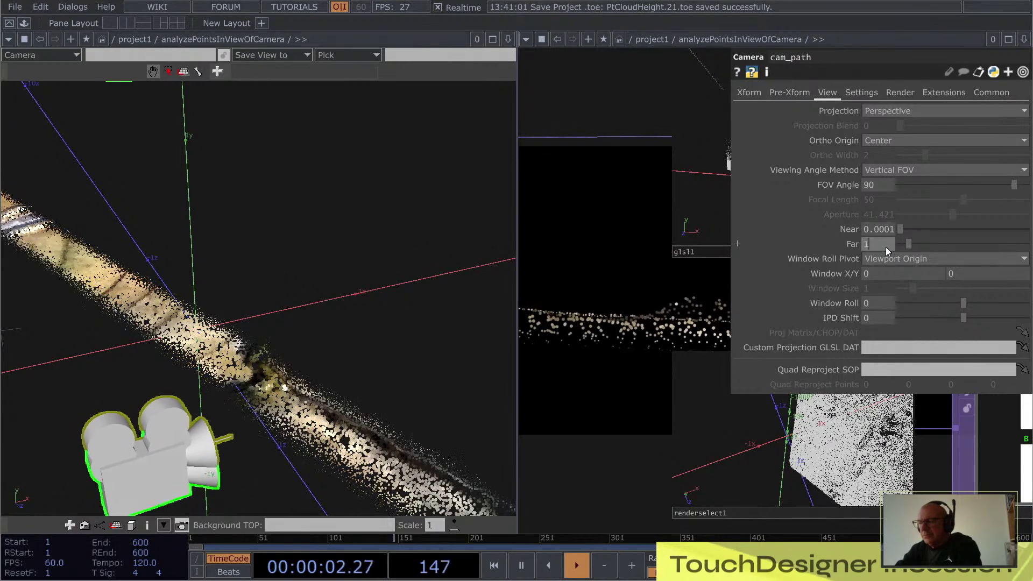
key(Return)
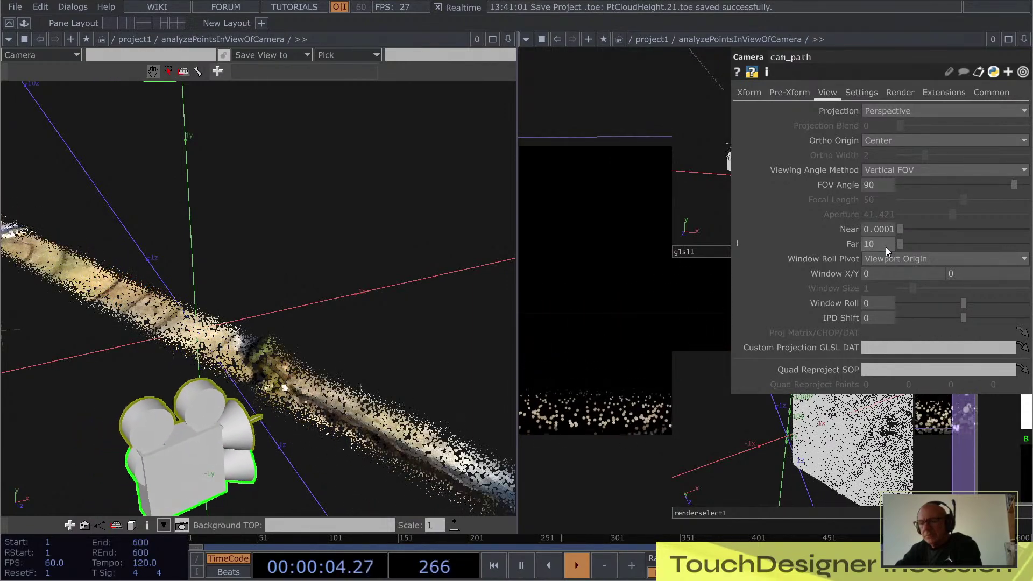
- Set cam_path's far clipping distance to 1.33, its near distance to 0.2361 and its FOV angle to 45
middle_drag(886, 244, 883, 223)
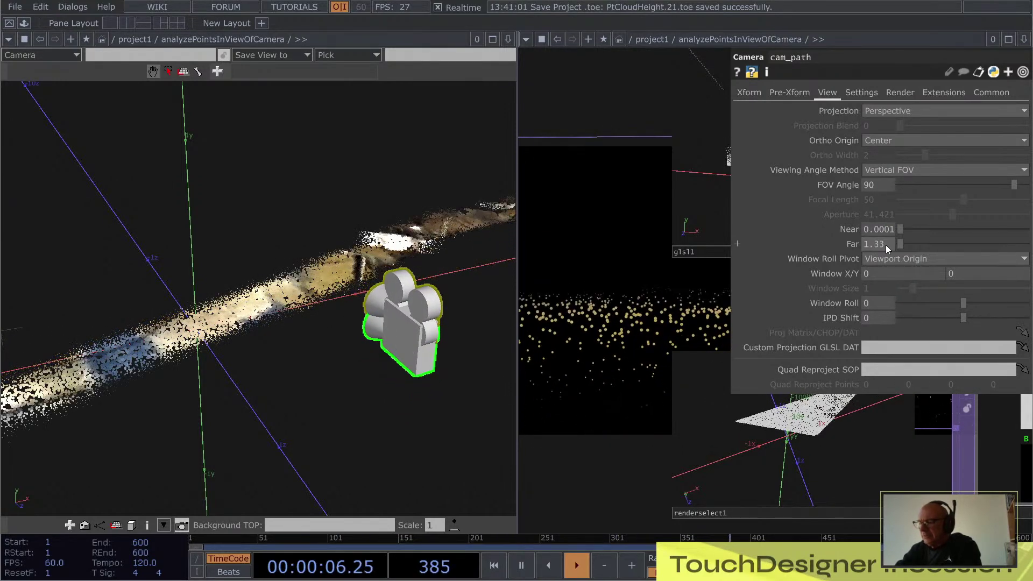
middle_click(886, 228)
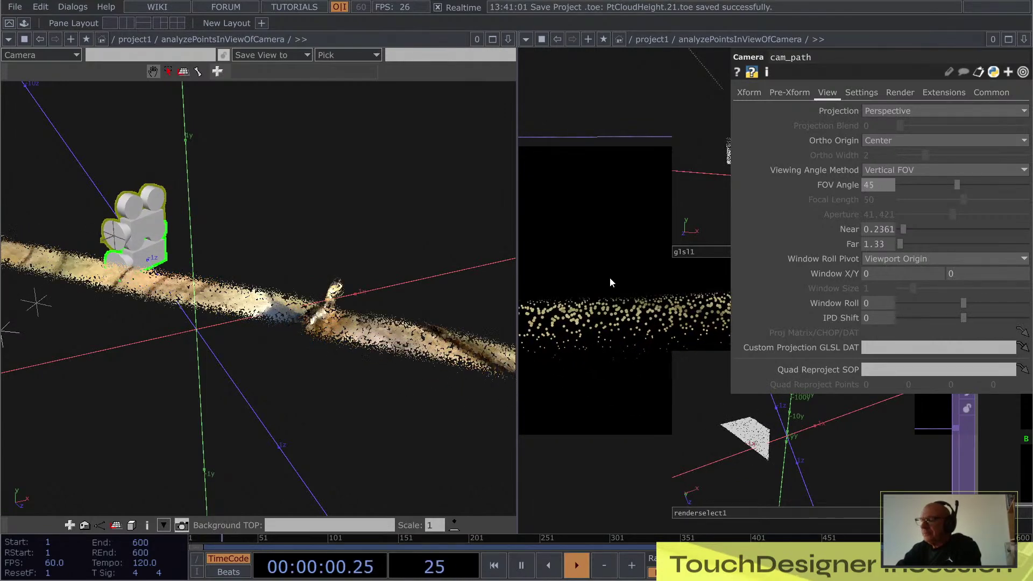
key(p)
- Enlarge and orbit renderselect1's viewer to examine the points inside the narrowed camera view
drag(653, 404, 625, 257)
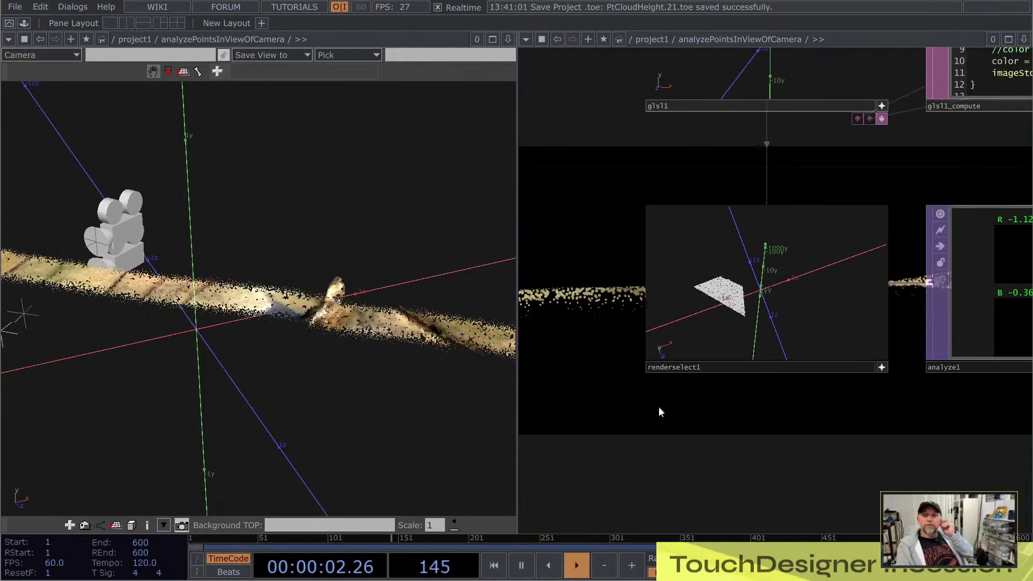
scroll(660, 410, up, 4)
drag(686, 382, 687, 441)
scroll(584, 237, up, 3)
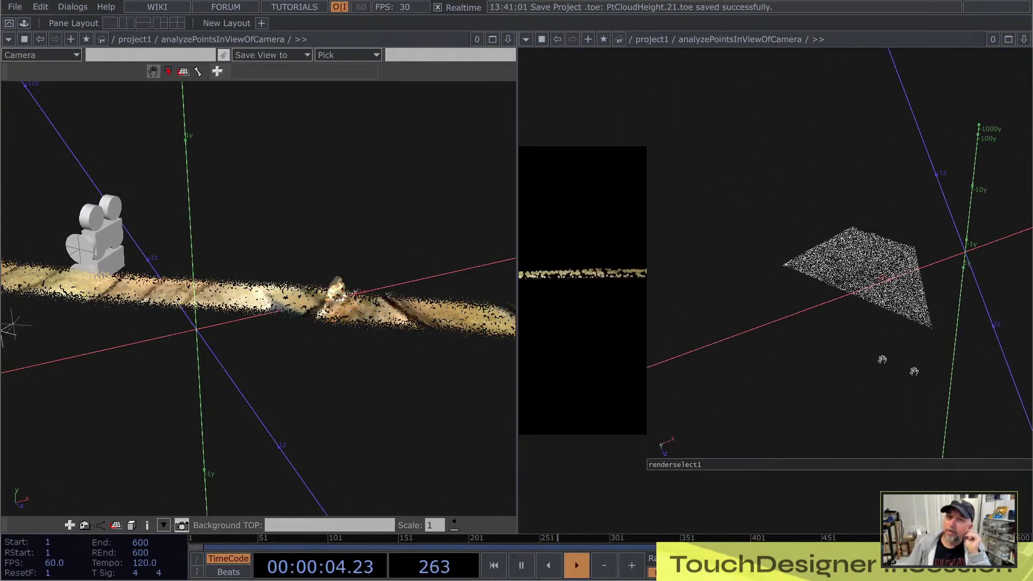
drag(933, 350, 996, 288)
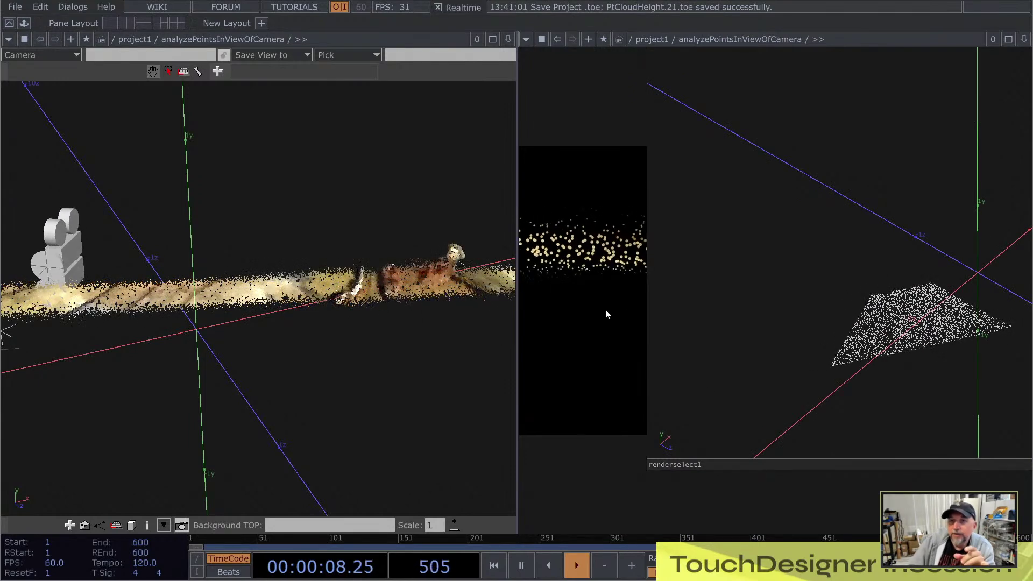
- Set reorder1's output alpha to the Red channel of Input 2 and check renderselect1 and analyze1
key(p)
scroll(600, 376, down, 5)
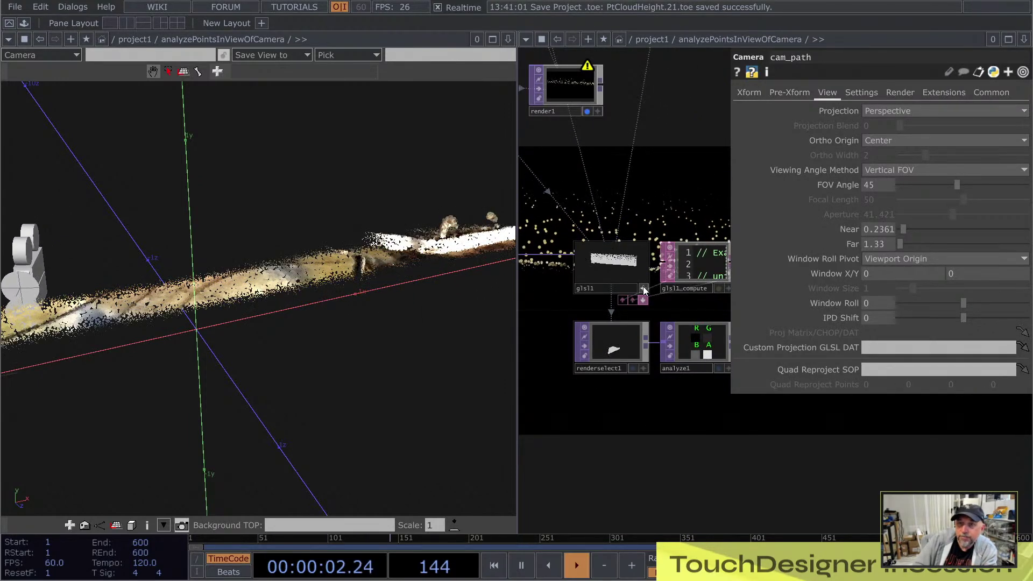
scroll(706, 418, down, 5)
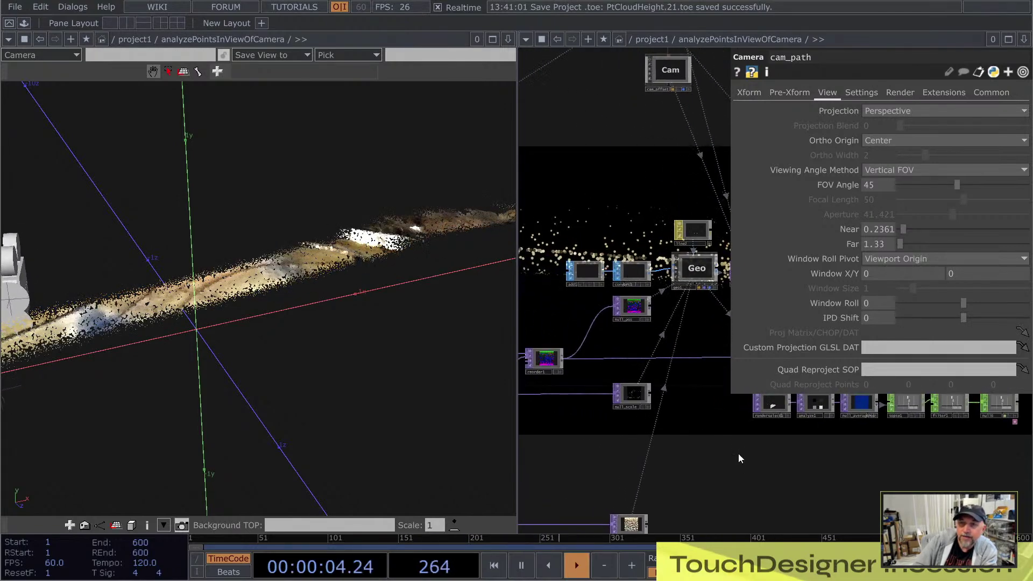
click(544, 360)
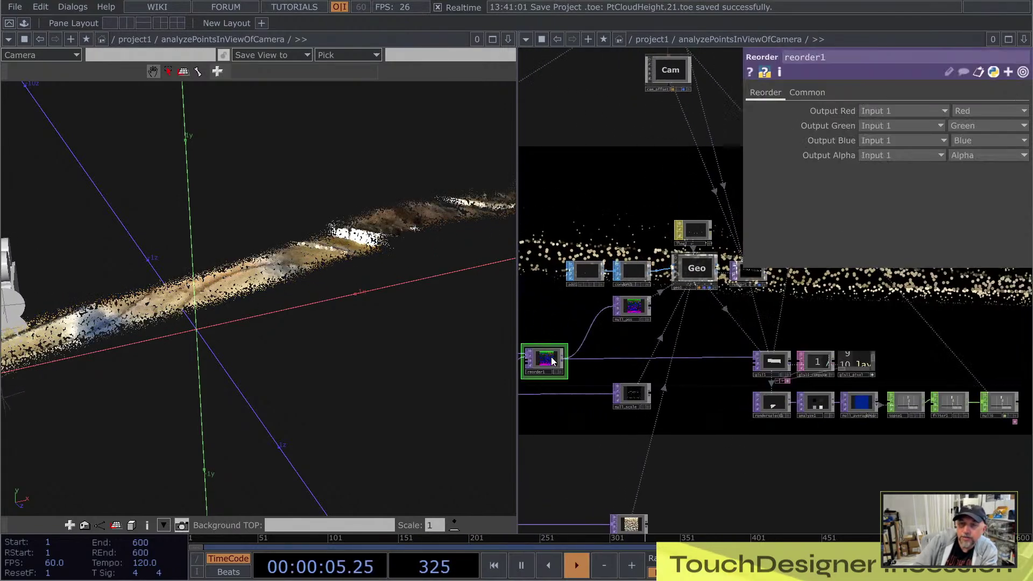
click(920, 155)
click(873, 185)
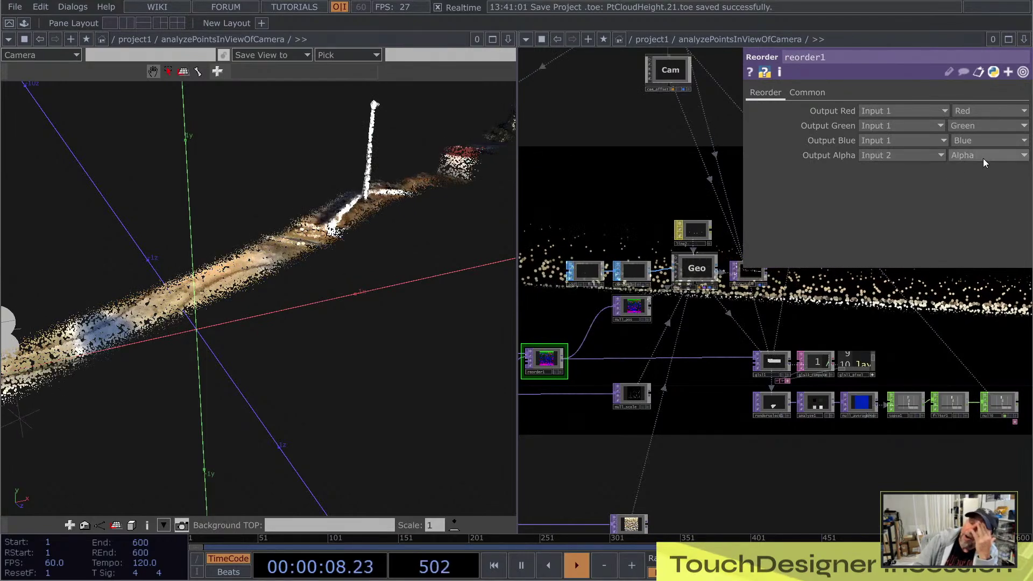
click(983, 158)
click(964, 183)
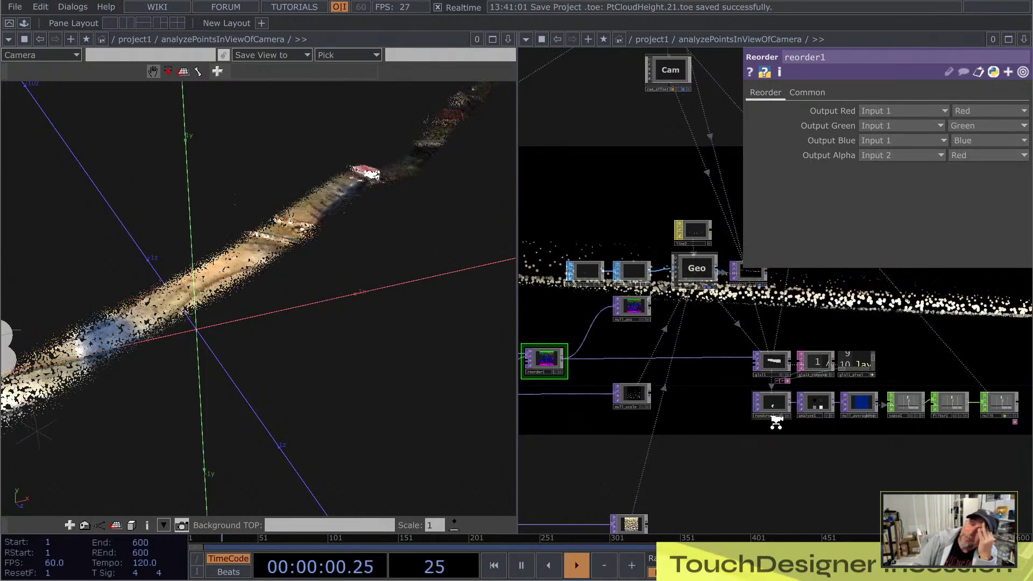
scroll(776, 421, up, 10)
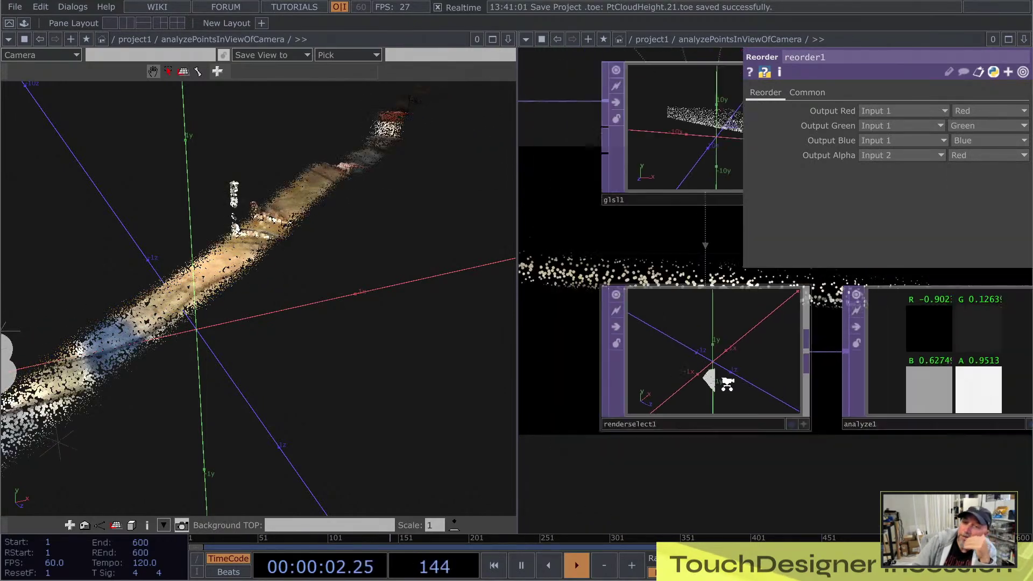
scroll(718, 445, down, 10)
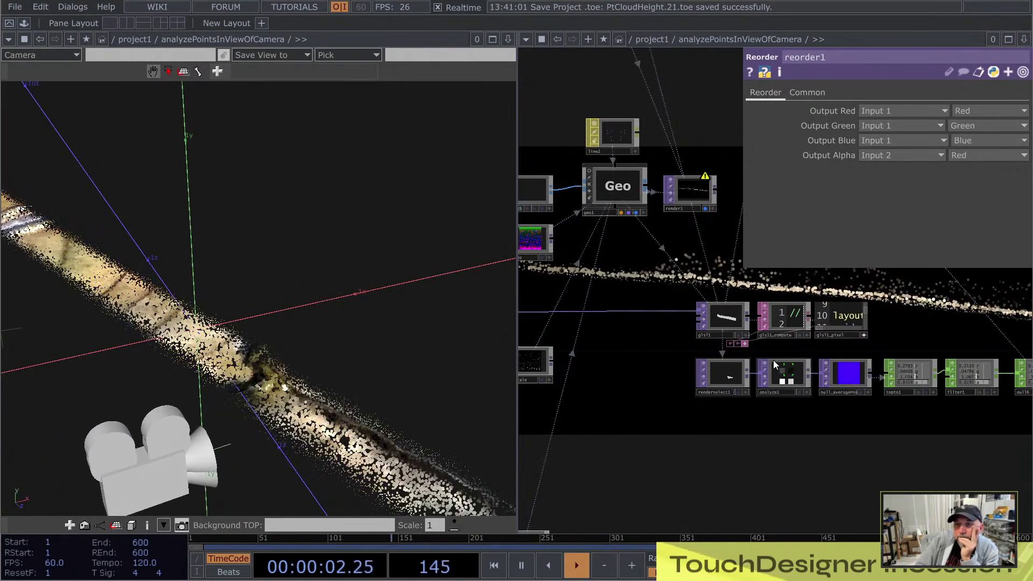
- Close the geometry viewer pane to leave only the network of analyzePointsInViewOfCamera
scroll(701, 309, up, 5)
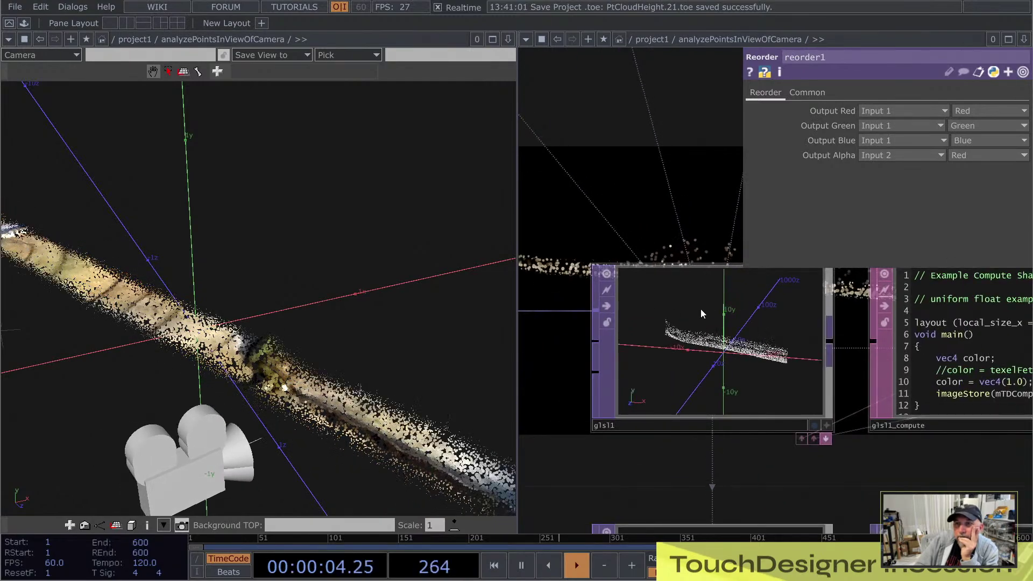
scroll(653, 323, down, 5)
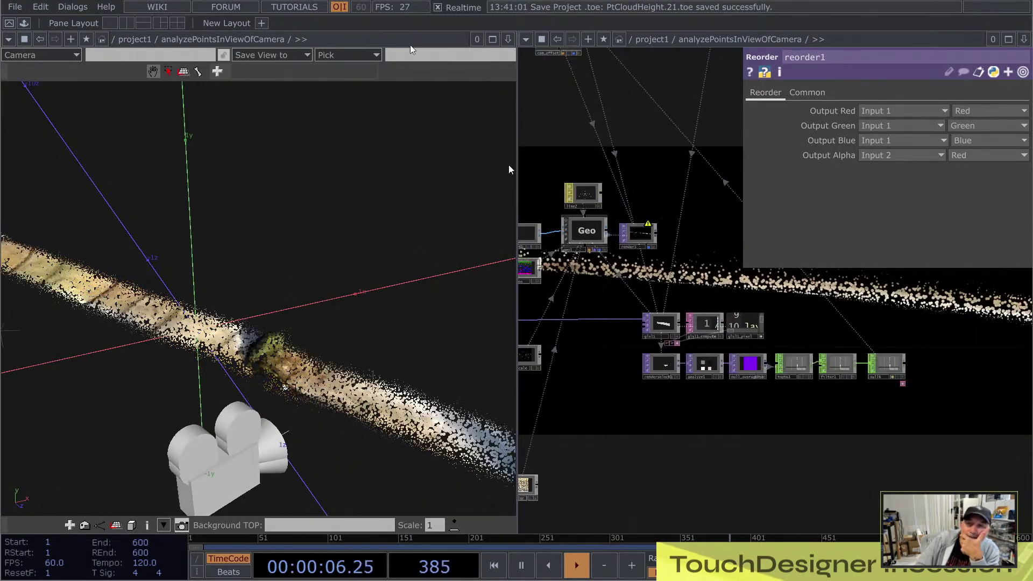
click(8, 39)
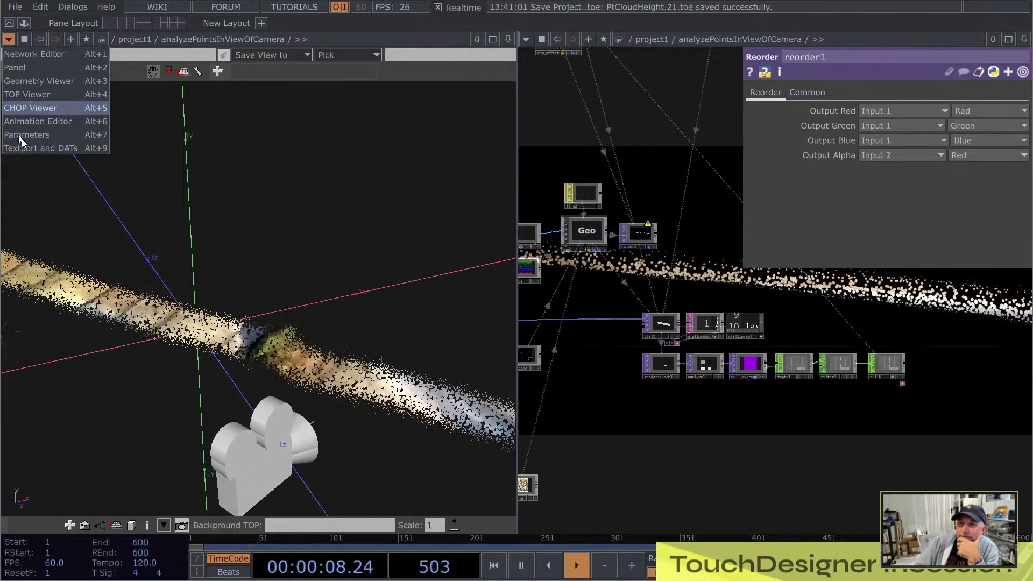
click(510, 40)
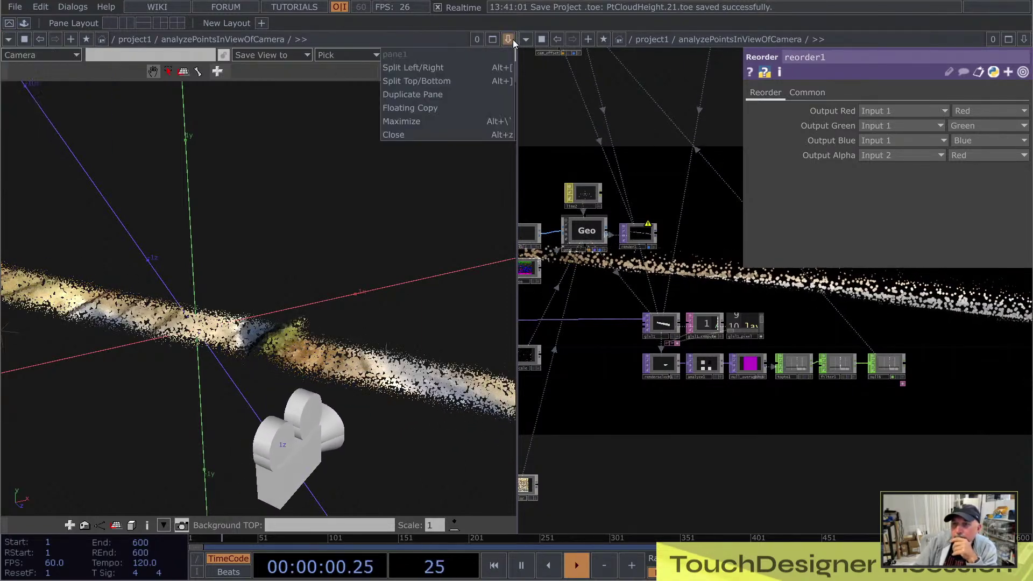
click(457, 137)
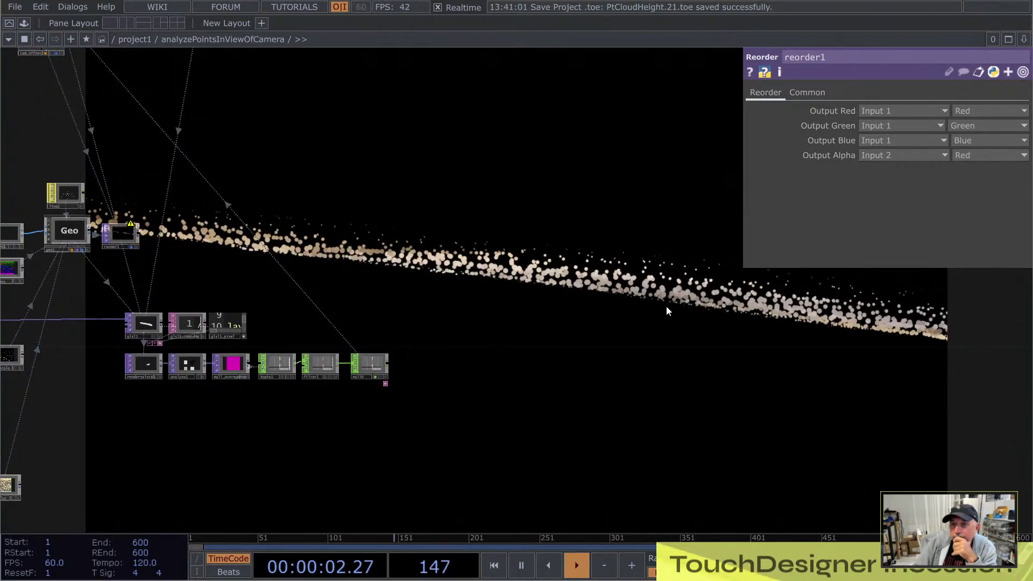
- Go up to project1, turn off cooking for analyzePointsInViewOfCamera and turn it on for holeDrop
key(u)
middle_drag(607, 315, 364, 129)
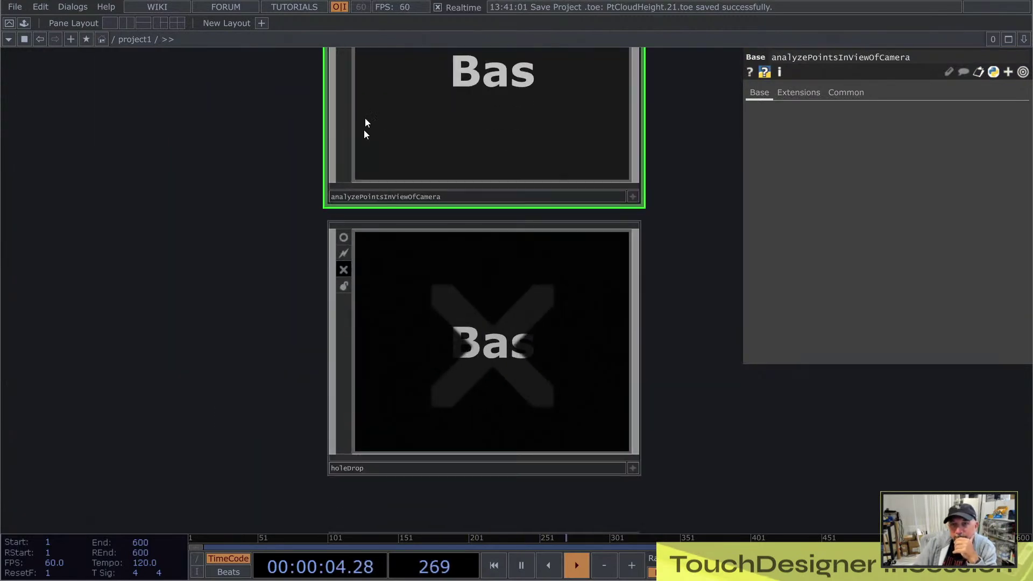
scroll(209, 218, down, 3)
click(284, 128)
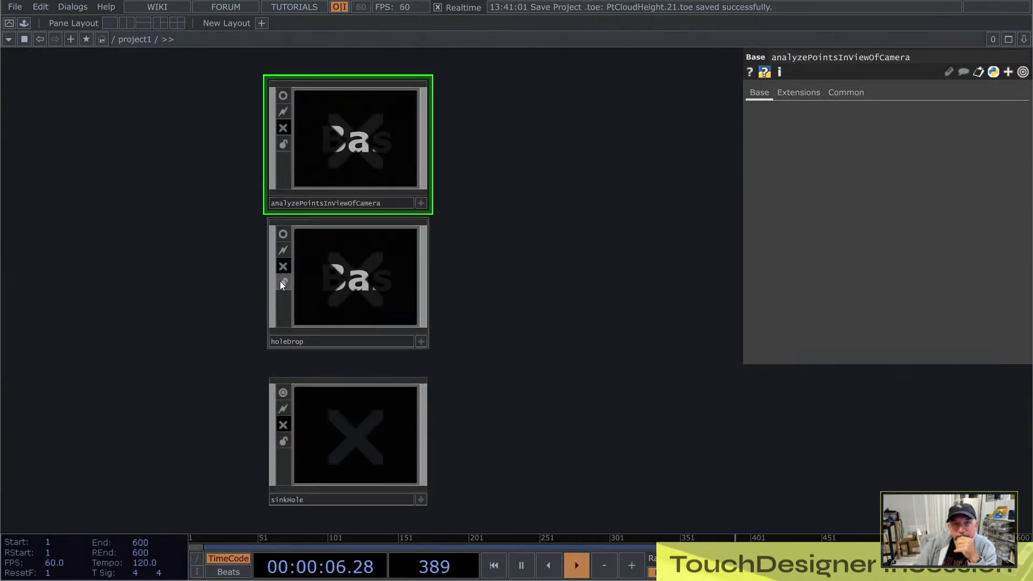
click(281, 265)
- Open holeDrop's parameters in a floating window and move it aside
click(359, 296)
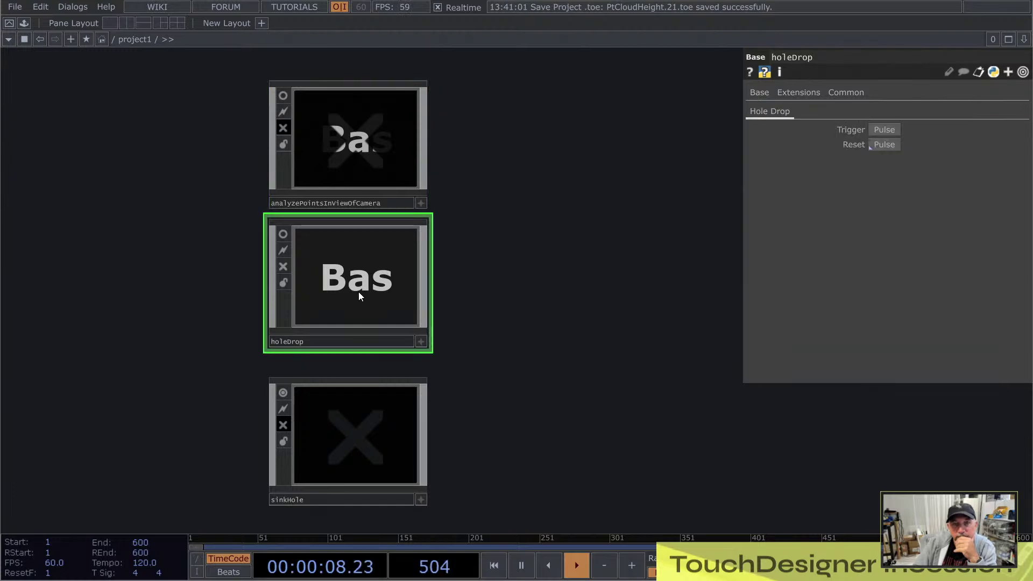
right_click(359, 291)
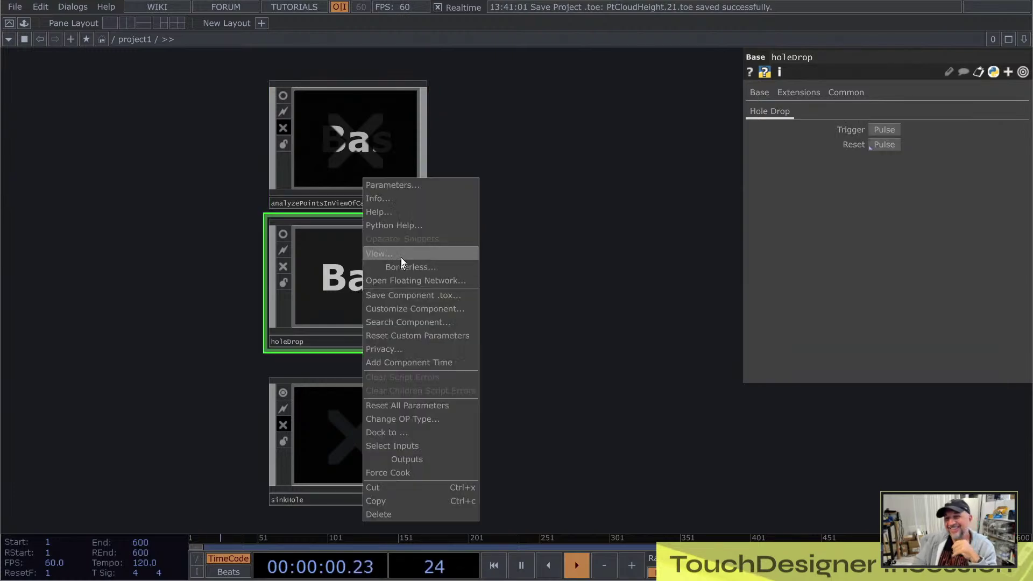
click(402, 183)
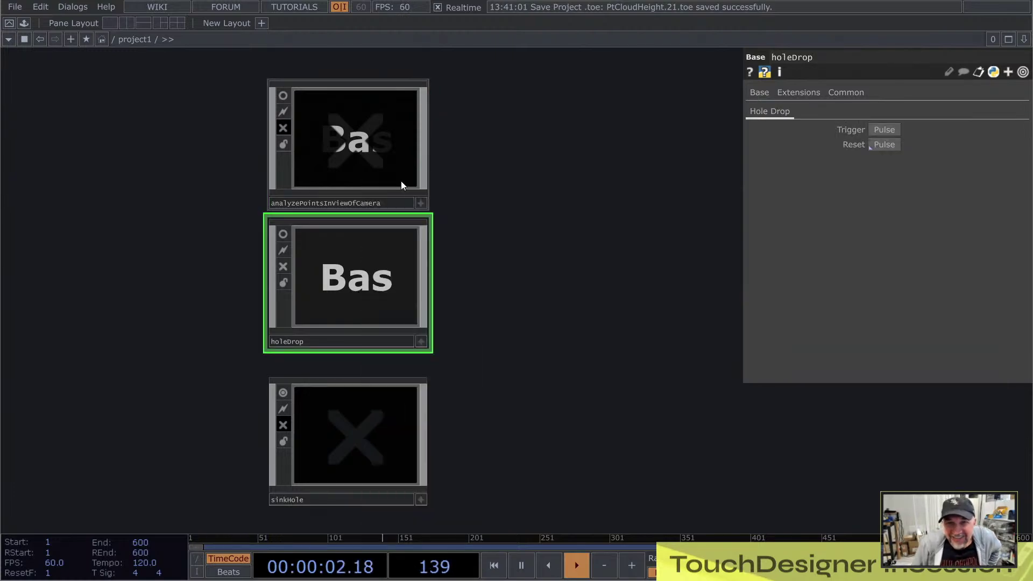
drag(414, 19, 160, 0)
- Enter holeDrop and survey its network, including the feedback setup inside base1
drag(608, 238, 450, 449)
key(i)
scroll(595, 209, up, 5)
scroll(594, 208, up, 6)
drag(611, 329, 716, 191)
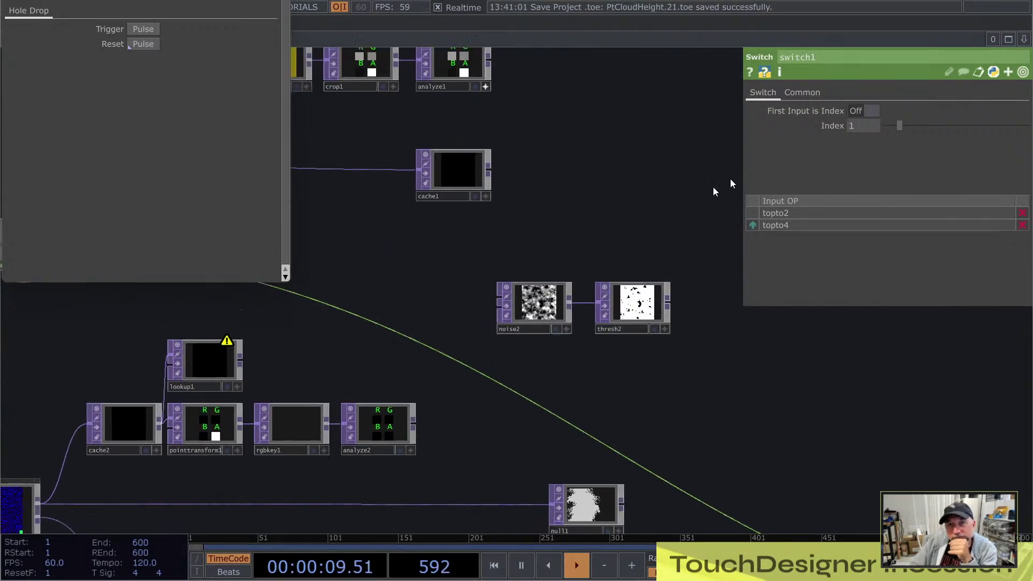
scroll(884, 235, down, 3)
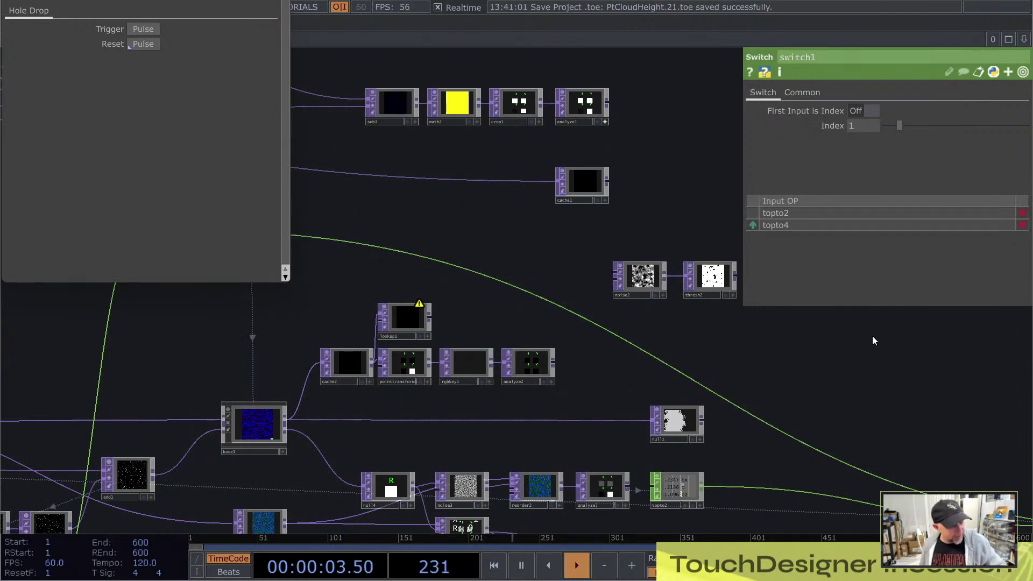
scroll(729, 353, down, 3)
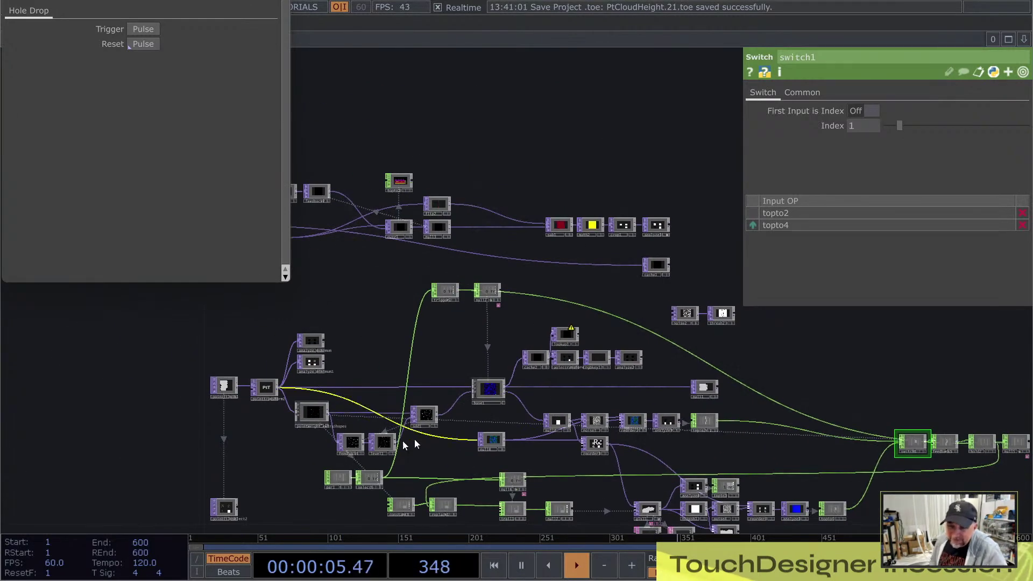
scroll(404, 445, up, 5)
drag(626, 378, 416, 455)
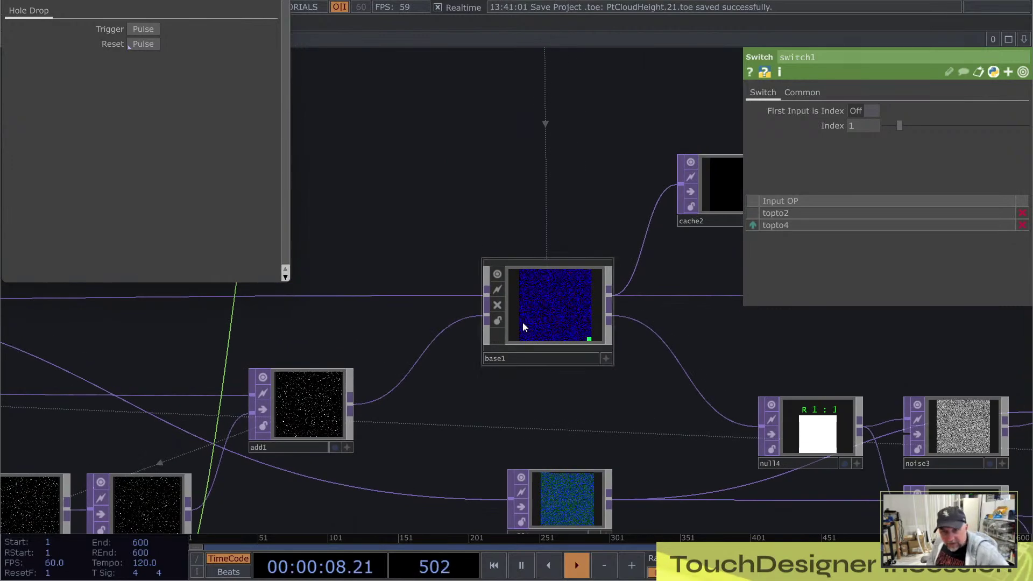
double_click(583, 324)
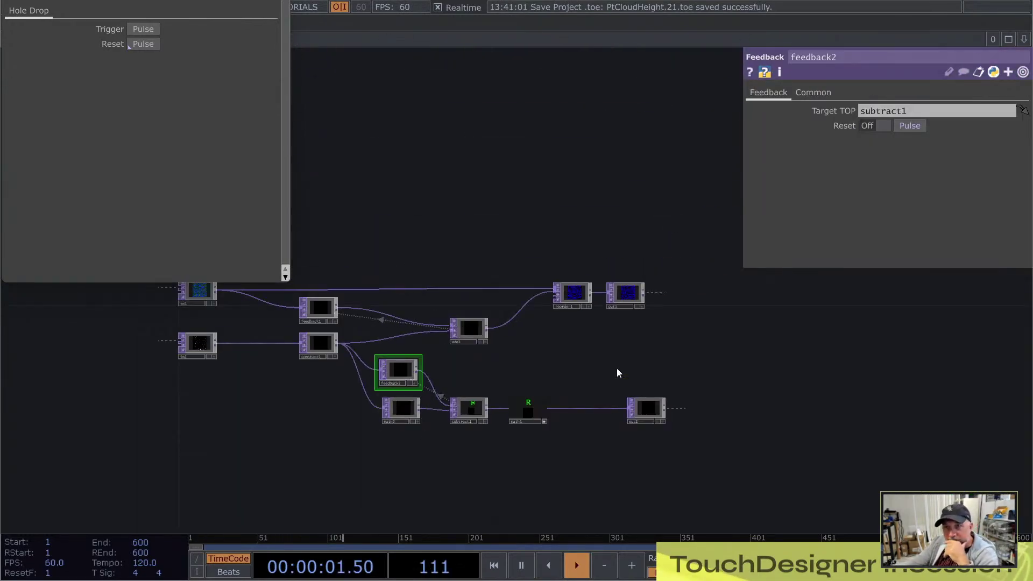
scroll(618, 362, down, 6)
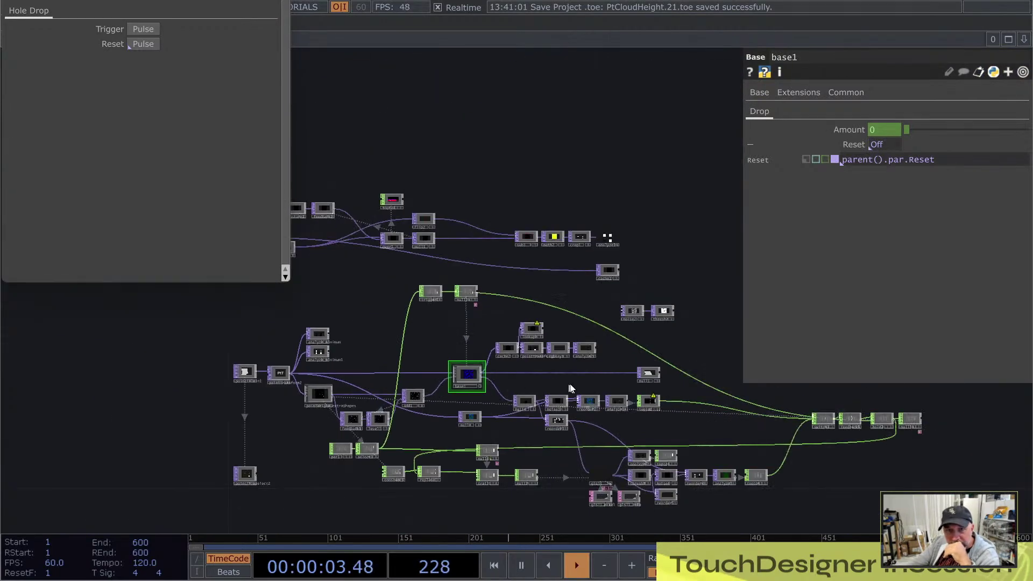
- Examine holeDrop's upper TOP chain from constant2 and feedback2 to over1, topto1 and flip2
scroll(572, 389, up, 2)
scroll(574, 398, down, 4)
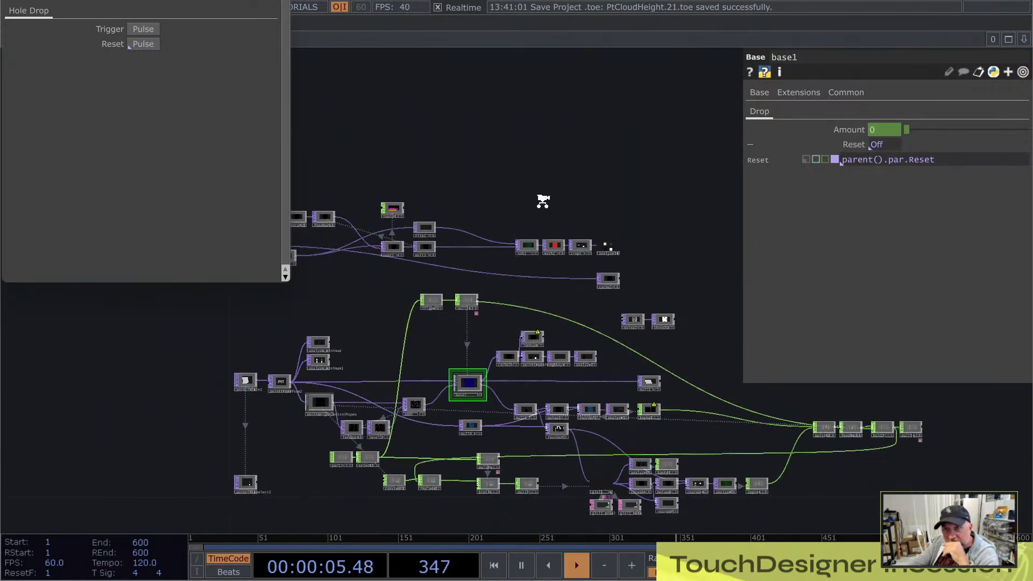
scroll(542, 203, up, 6)
drag(565, 284, 594, 331)
drag(474, 317, 282, 368)
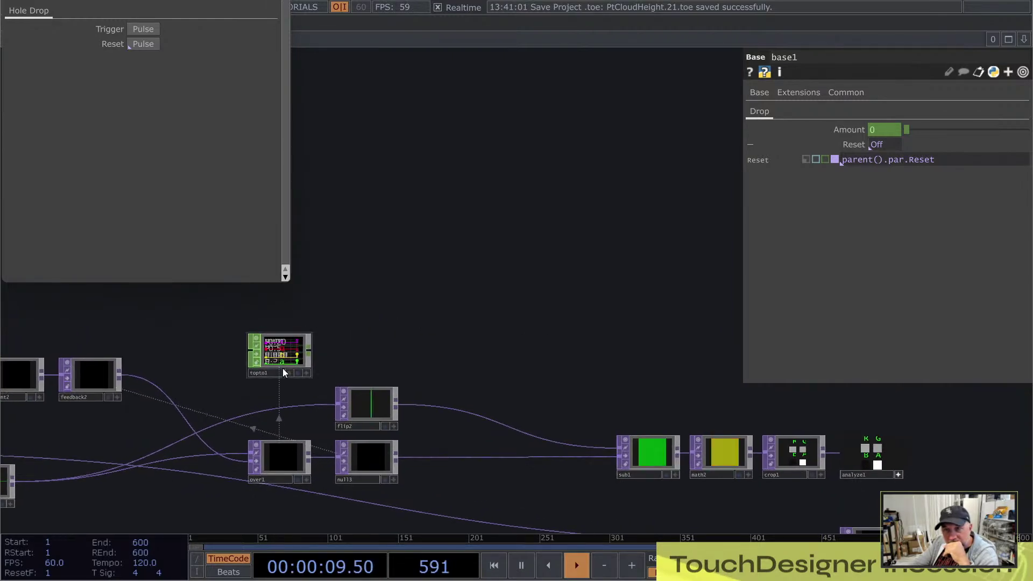
drag(179, 389, 341, 369)
scroll(189, 364, up, 4)
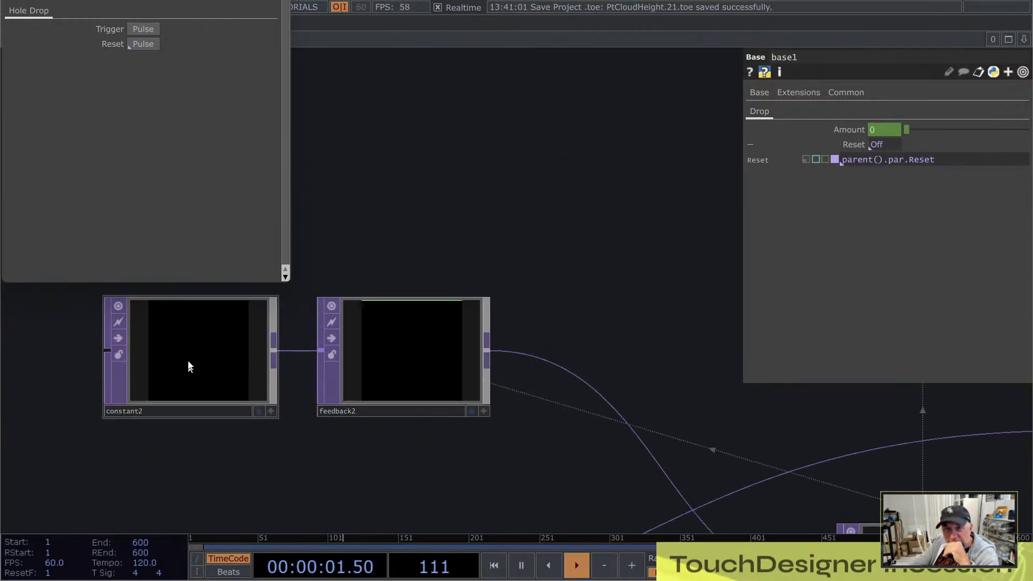
scroll(188, 361, down, 5)
scroll(145, 439, up, 5)
scroll(108, 431, down, 4)
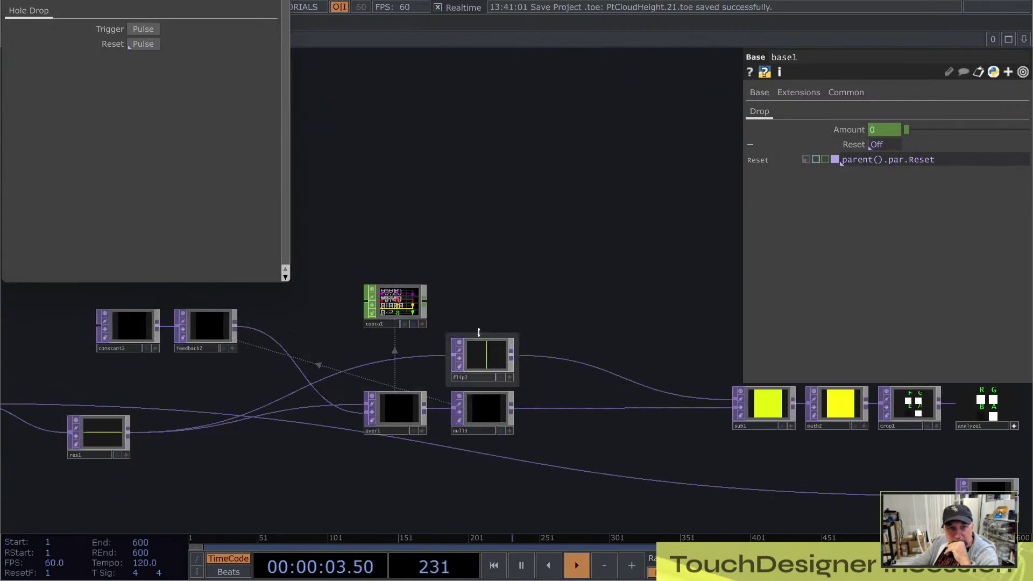
scroll(433, 458, up, 2)
scroll(433, 458, up, 3)
- Set over1's vertical translate to -154 pixels and inspect the shifted lines in null3
click(334, 330)
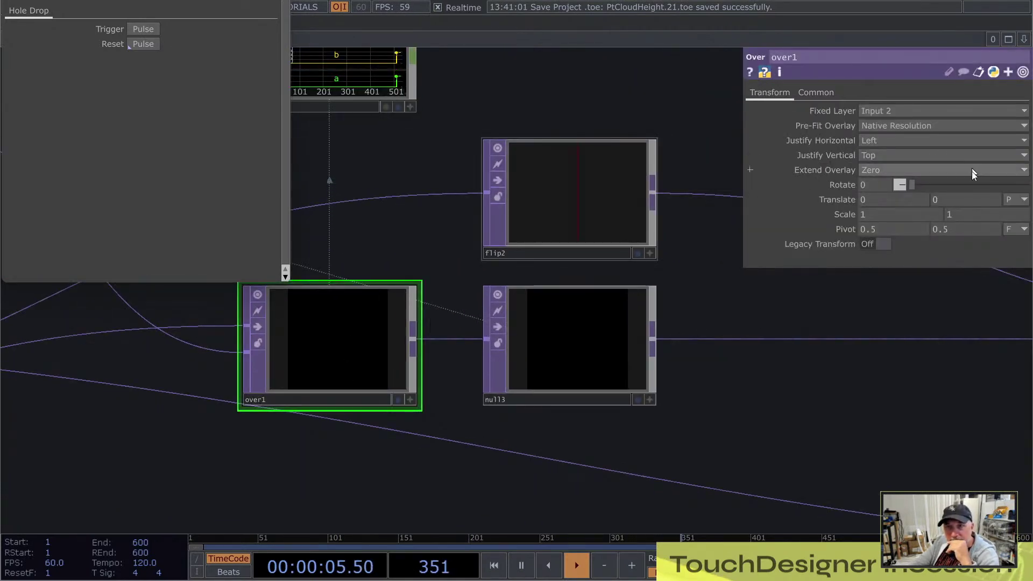
mouse_move(955, 199)
middle_down()
mouse_move(950, 177)
mouse_move(954, 199)
middle_up()
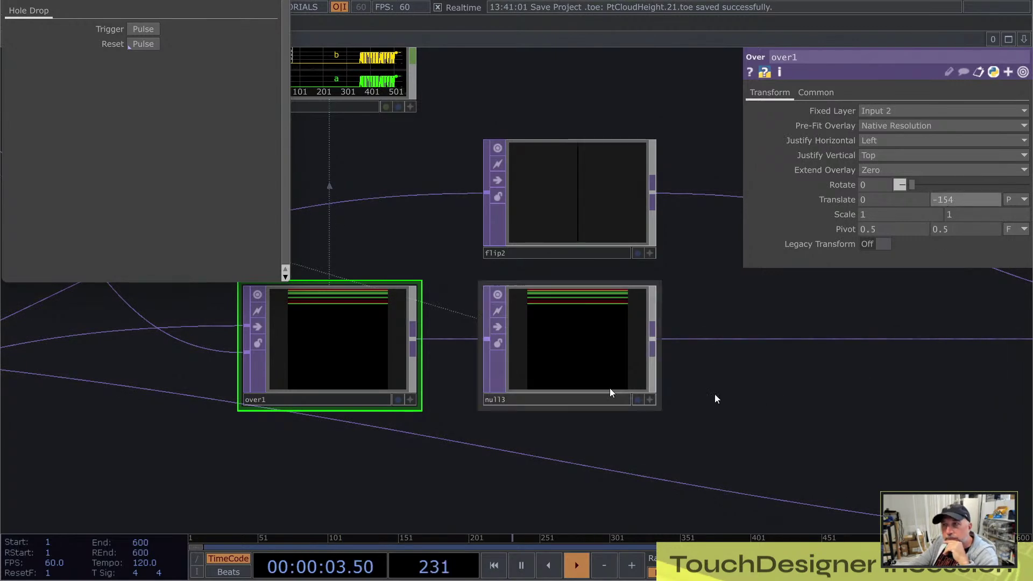
scroll(623, 287, up, 3)
scroll(623, 288, up, 3)
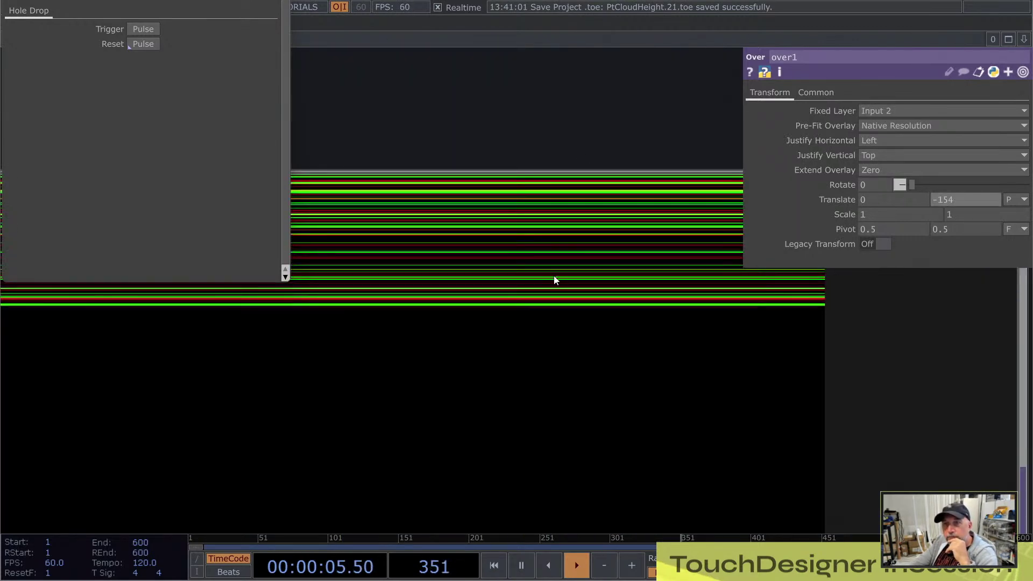
- Examine how null3 and flip2 feed the sub1, math2, crop1 and analyze1 chain
scroll(570, 310, down, 6)
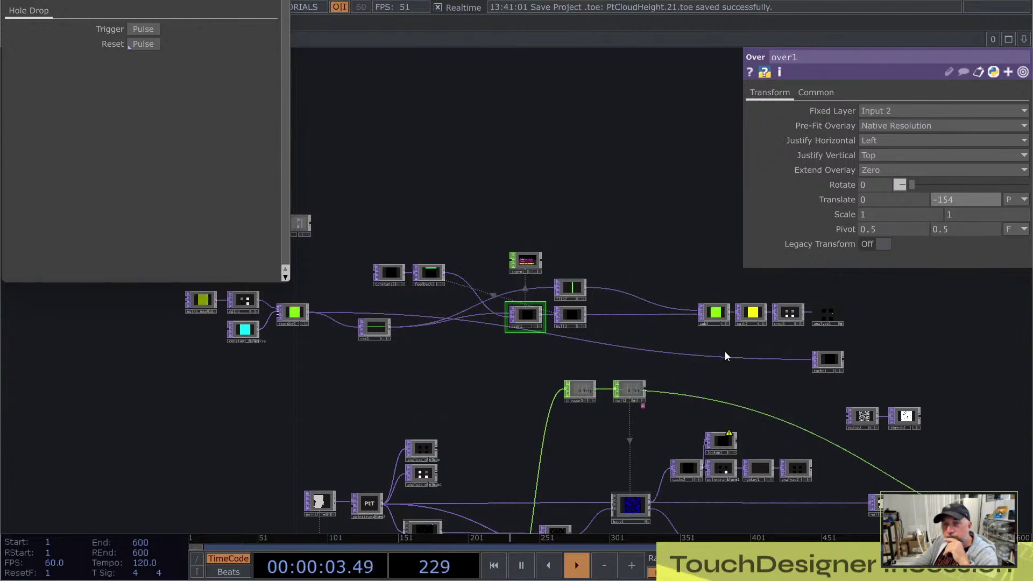
scroll(802, 339, up, 6)
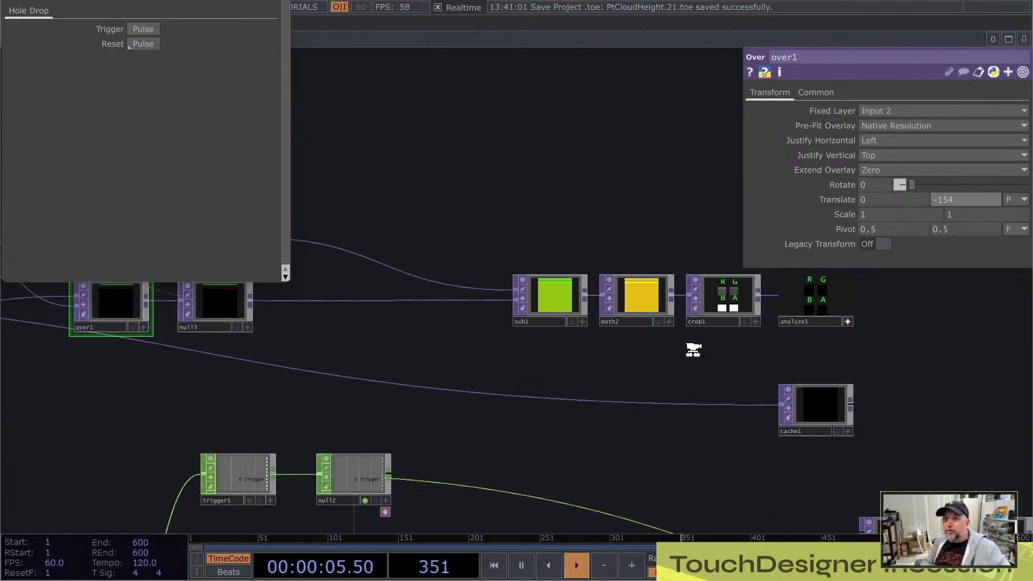
drag(612, 380, 597, 482)
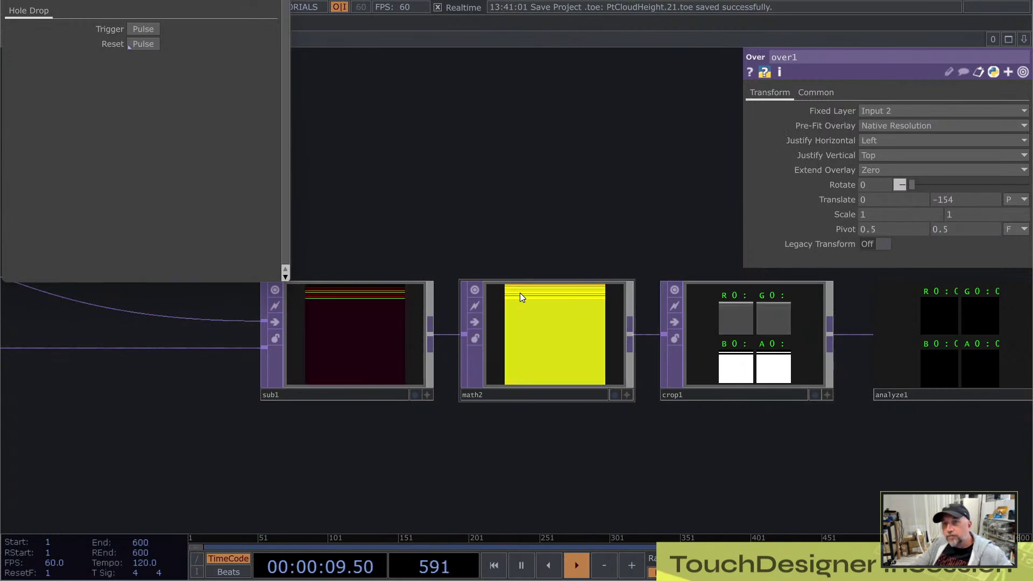
scroll(549, 320, down, 5)
scroll(558, 346, down, 6)
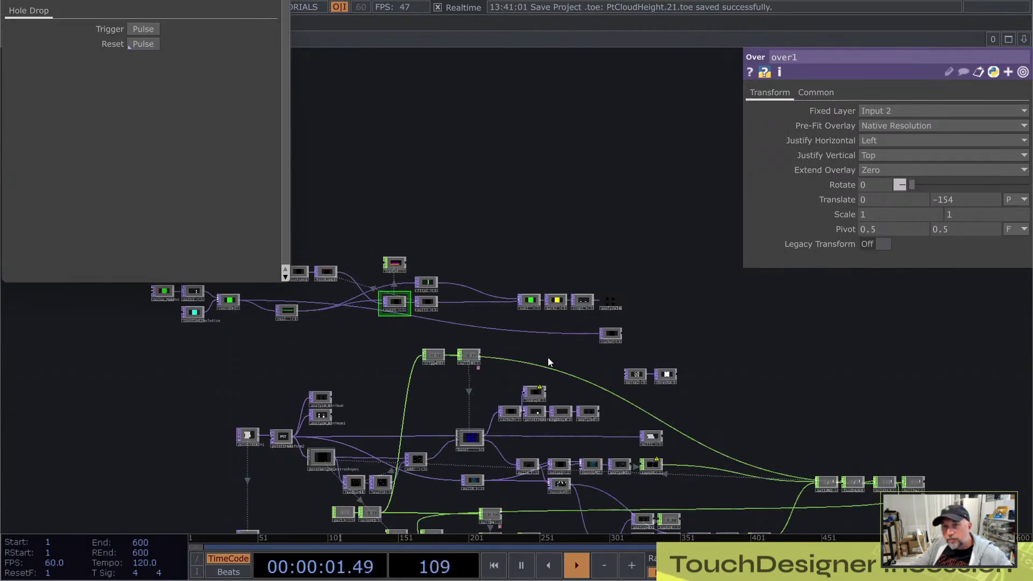
scroll(549, 359, up, 2)
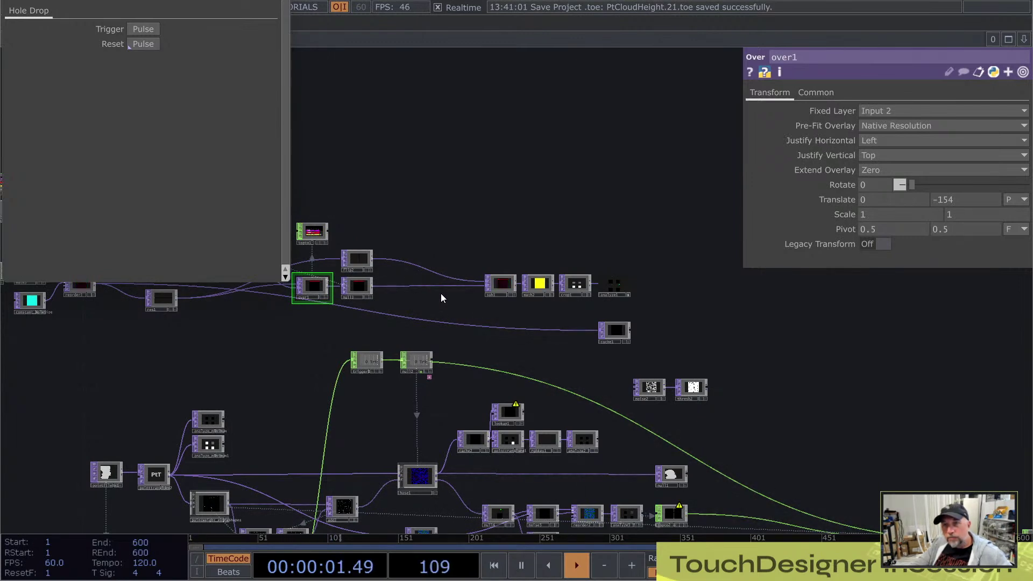
scroll(556, 339, up, 3)
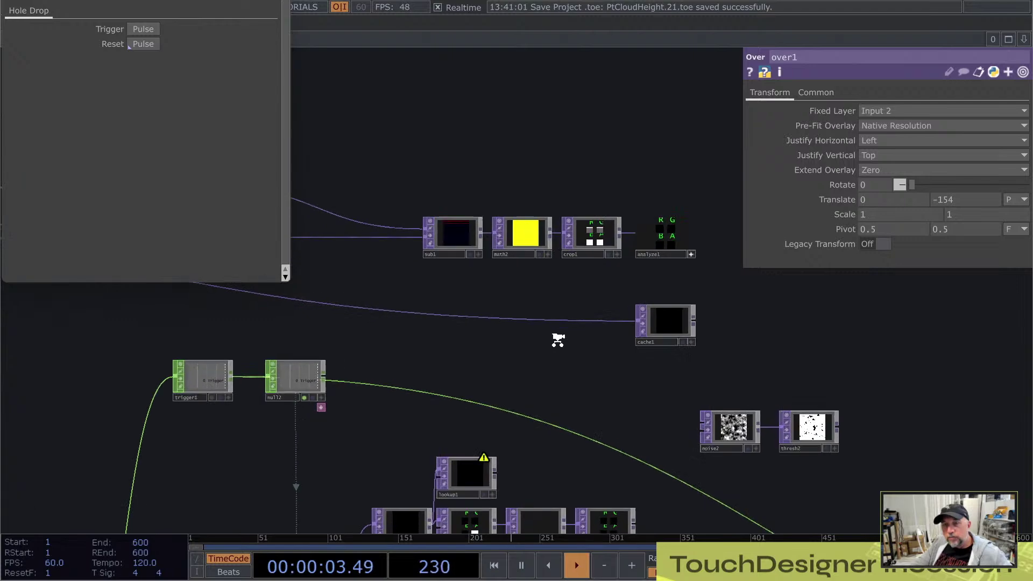
- Enter base1 from holeDrop's lower network and inspect the settings of subtract1 and feedback2
drag(566, 383, 612, 189)
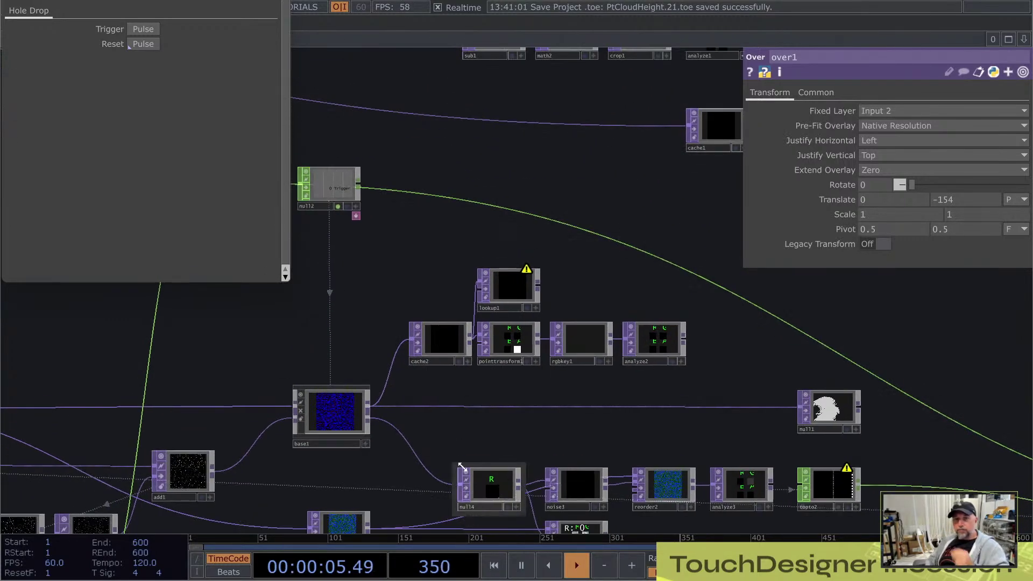
scroll(467, 372, up, 3)
scroll(530, 347, down, 5)
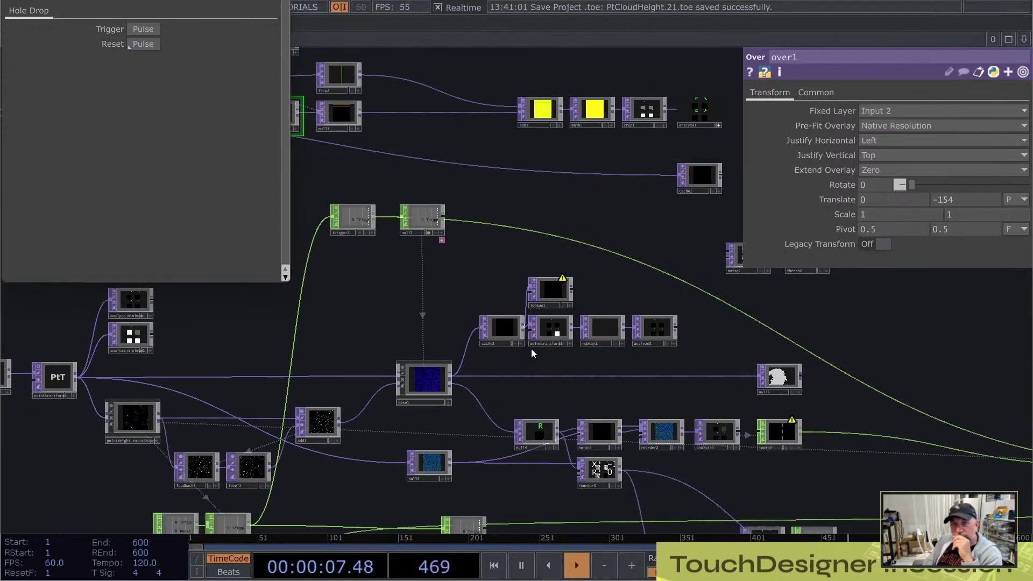
double_click(437, 381)
scroll(529, 431, up, 5)
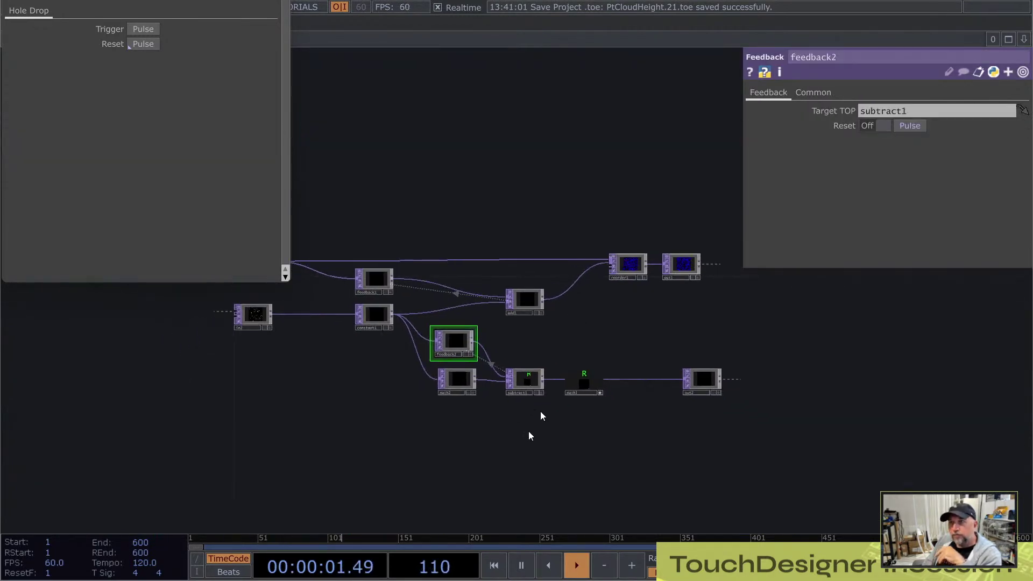
scroll(524, 403, down, 5)
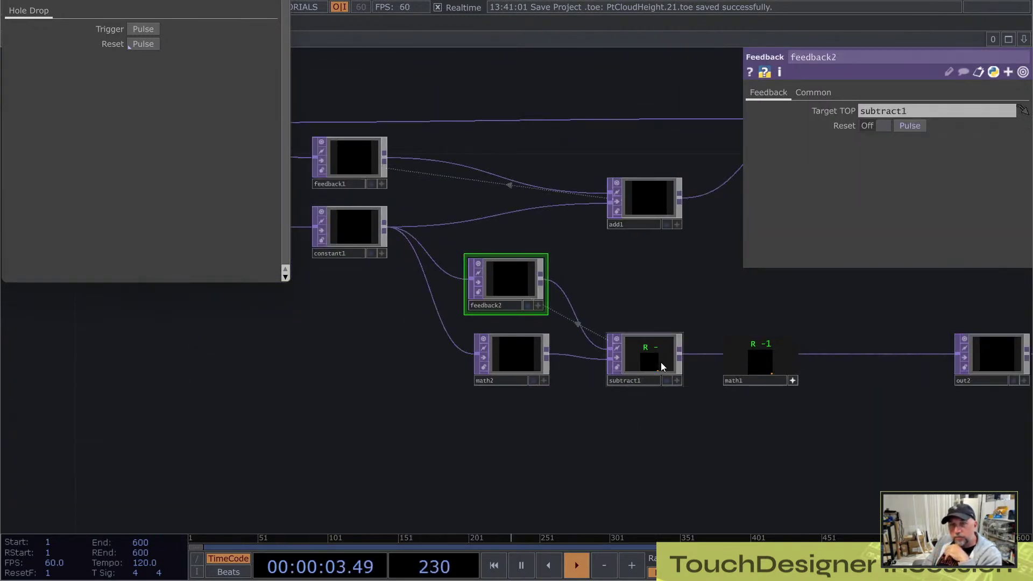
click(661, 358)
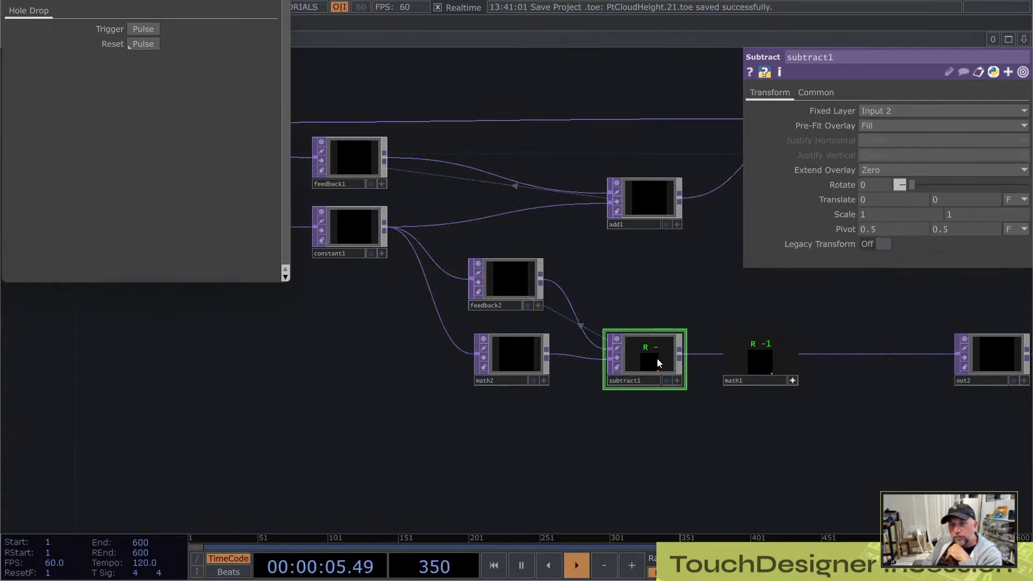
click(532, 289)
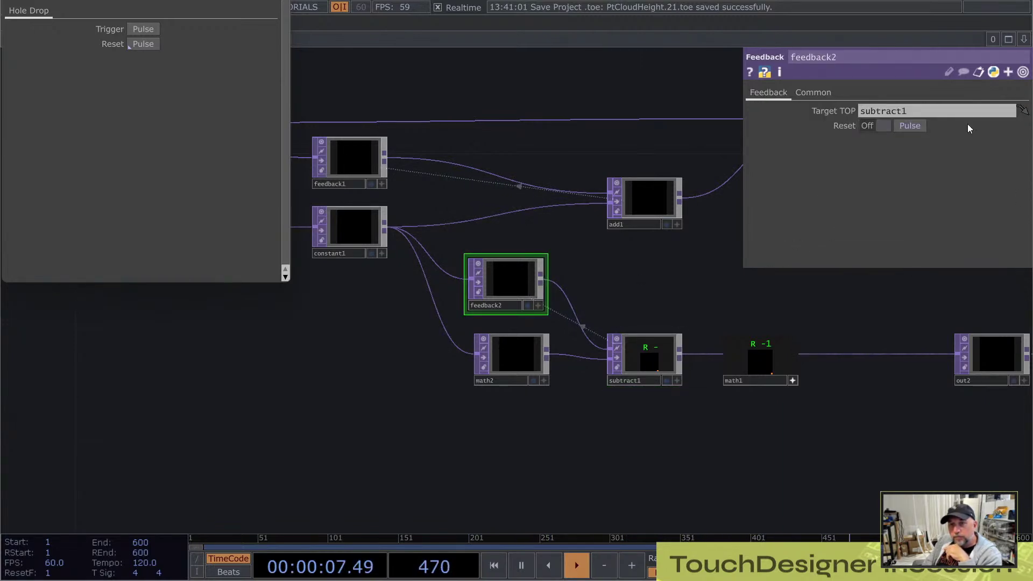
- Reset feedback2 and trigger the hole drop to test base1's subtract1 and math1 chain
click(910, 125)
drag(674, 296, 676, 395)
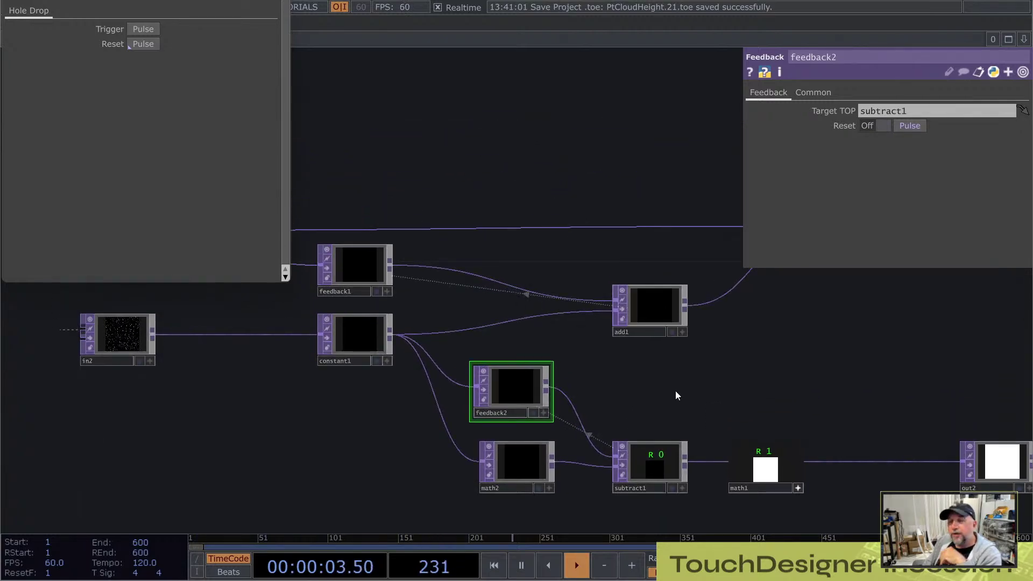
drag(676, 392, 662, 375)
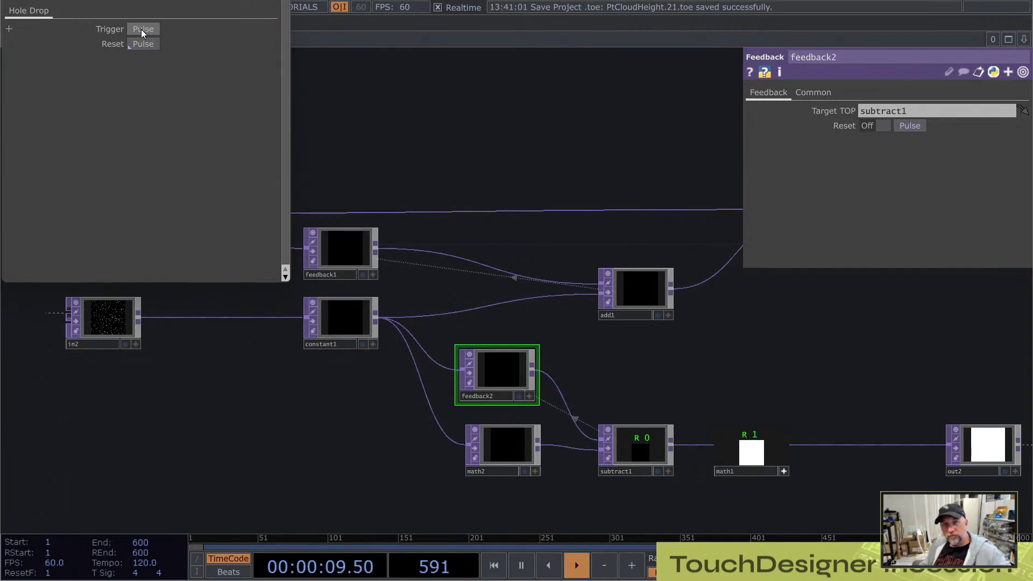
click(141, 29)
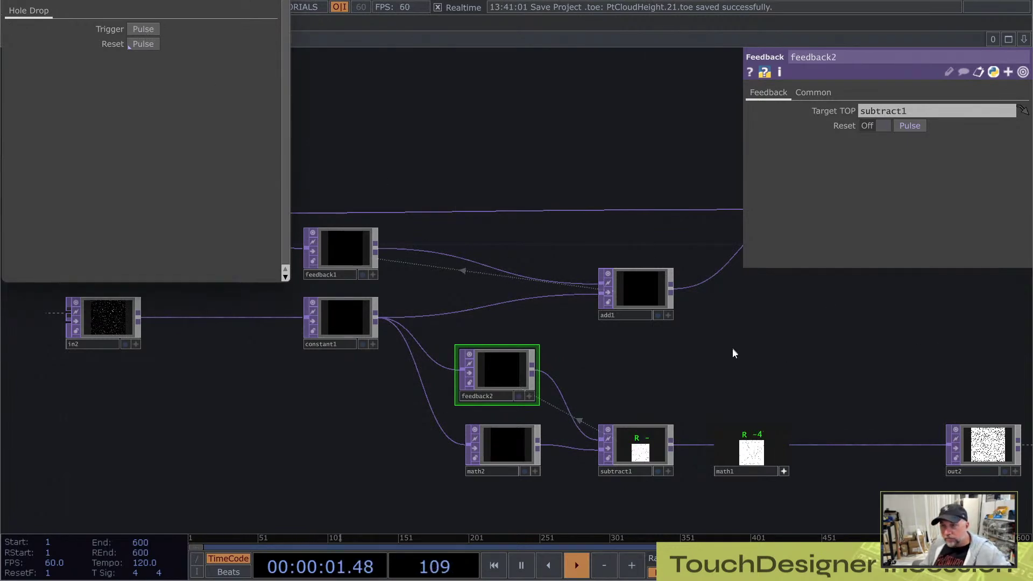
- Activate reorder1's viewer in base1 and display its output as points
drag(734, 354, 528, 436)
scroll(619, 333, up, 6)
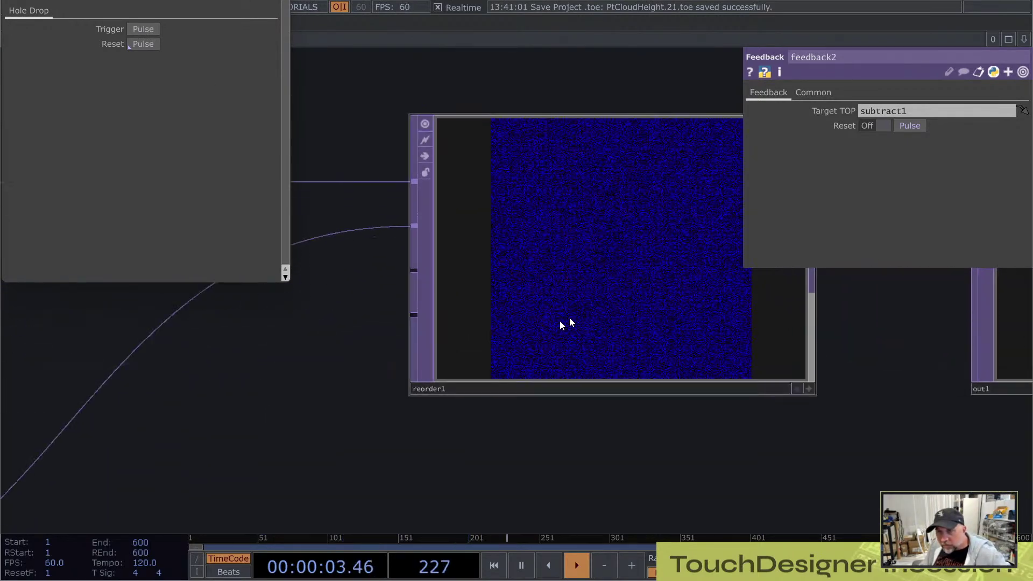
scroll(571, 323, down, 2)
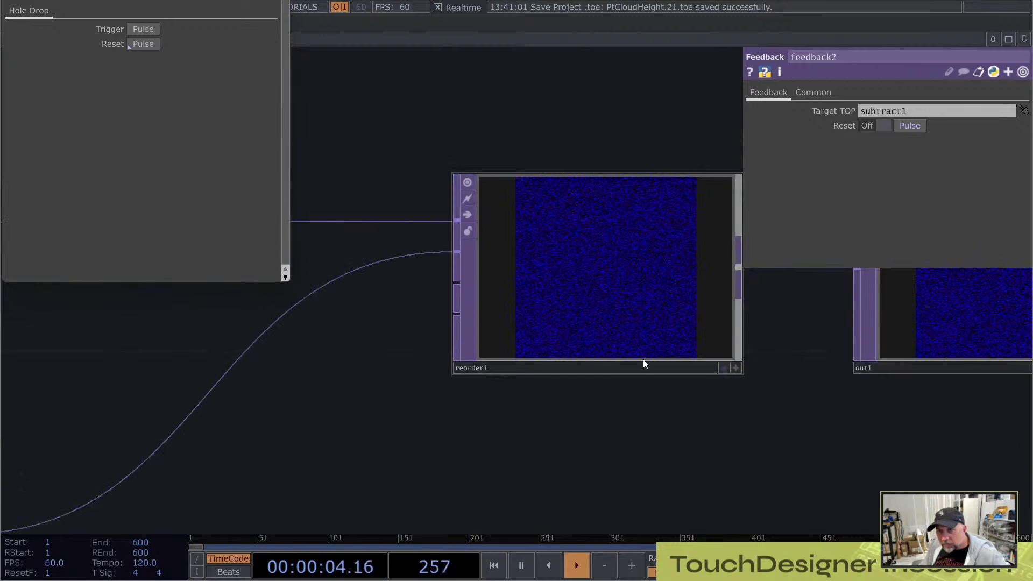
click(735, 368)
right_click(573, 289)
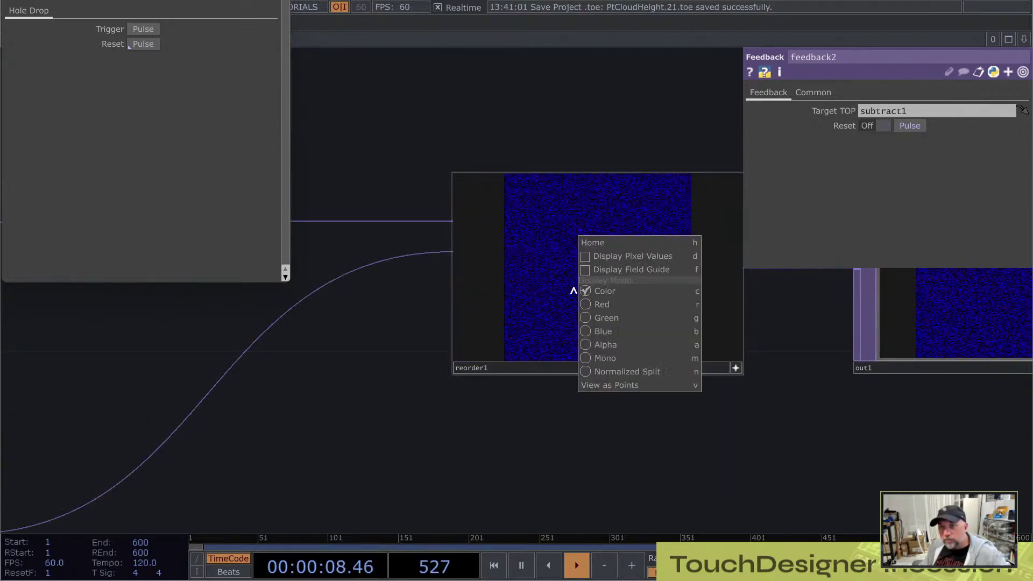
click(640, 384)
drag(612, 279, 597, 322)
middle_drag(596, 252, 696, 286)
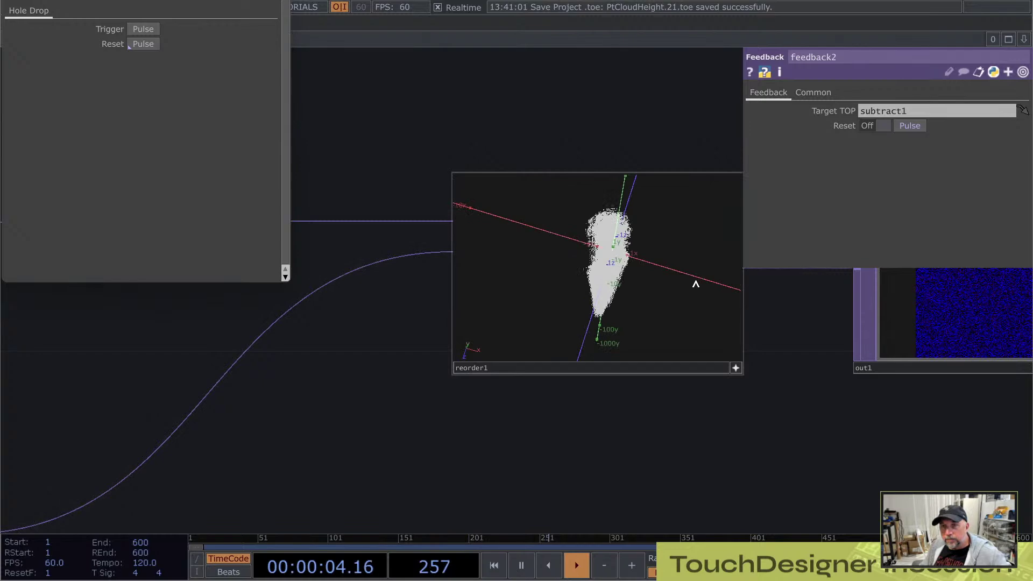
- Reset and retrigger the hole drop, examining its effect on reorder1's points and the feedback chain
click(144, 44)
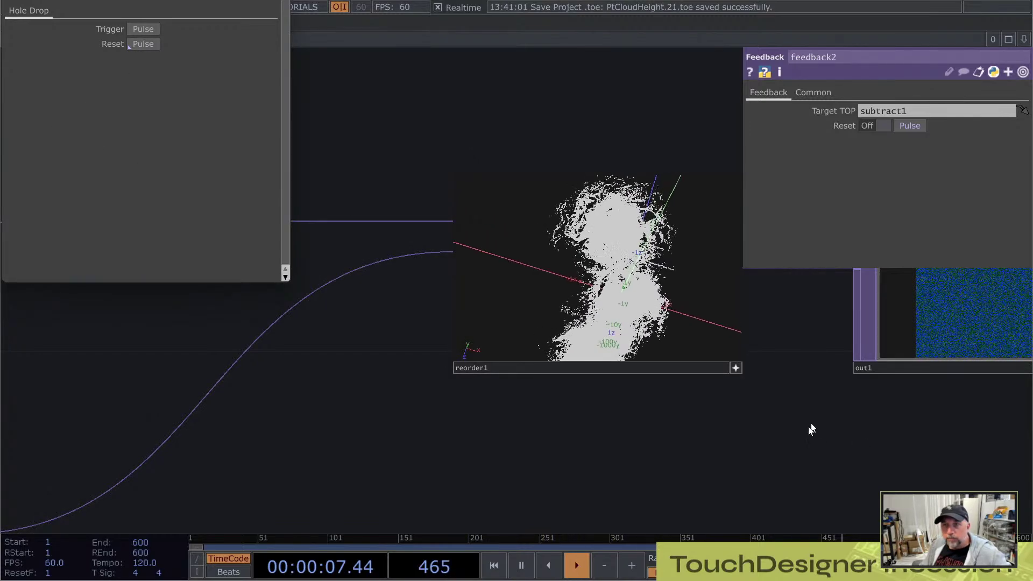
scroll(812, 429, down, 5)
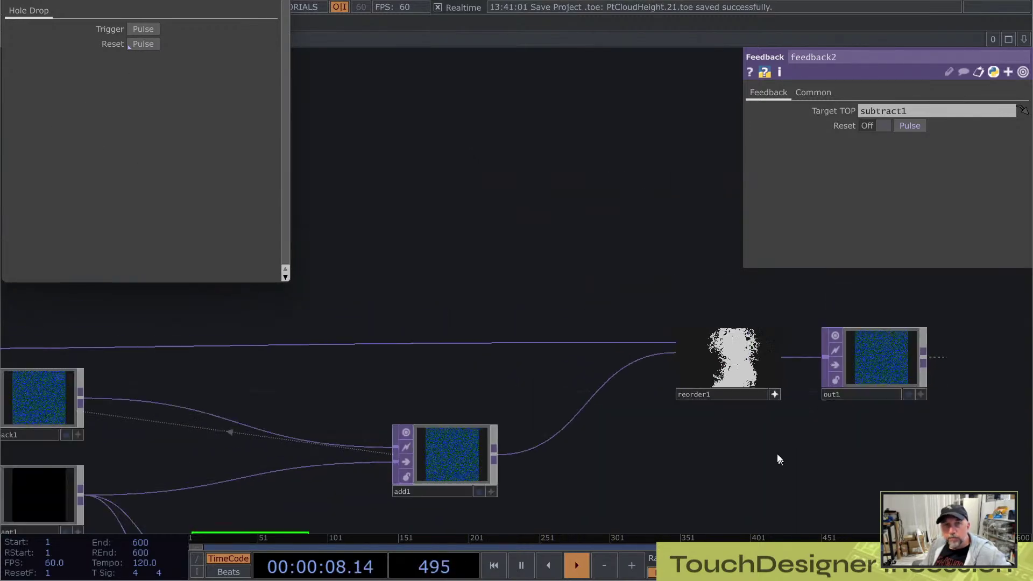
click(143, 29)
scroll(804, 383, up, 4)
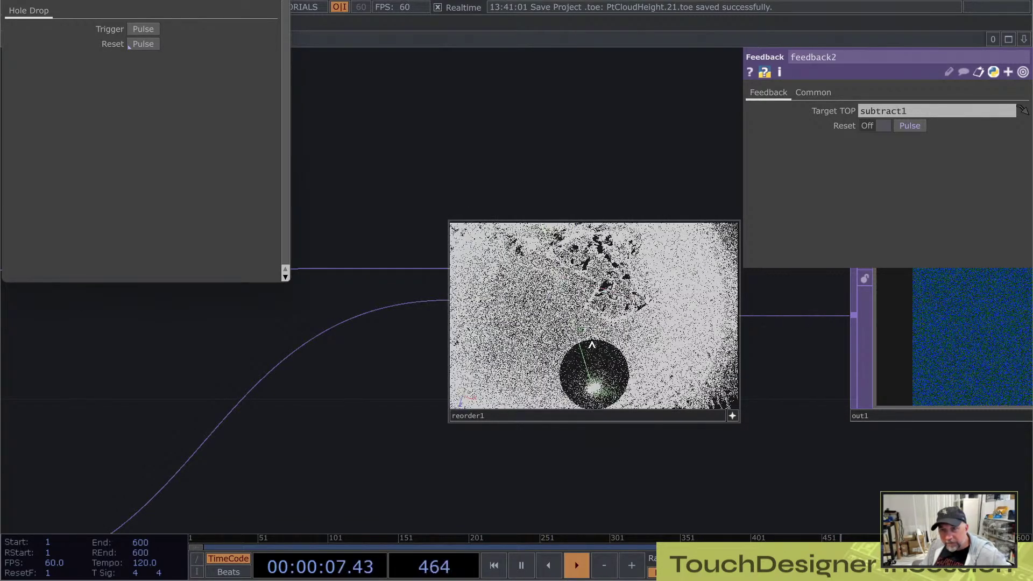
scroll(387, 355, down, 5)
drag(458, 404, 610, 301)
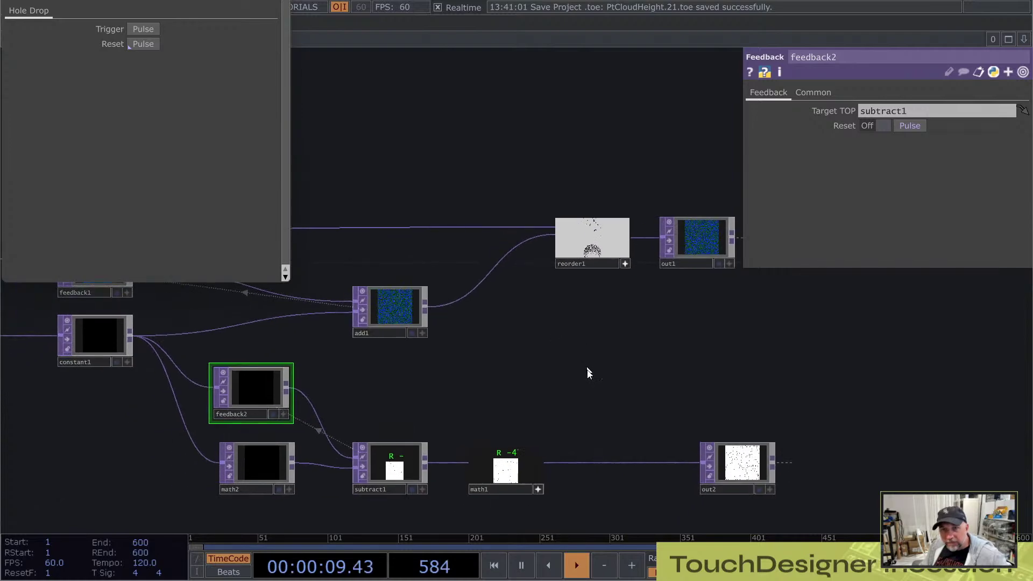
drag(587, 372, 544, 289)
drag(132, 408, 281, 448)
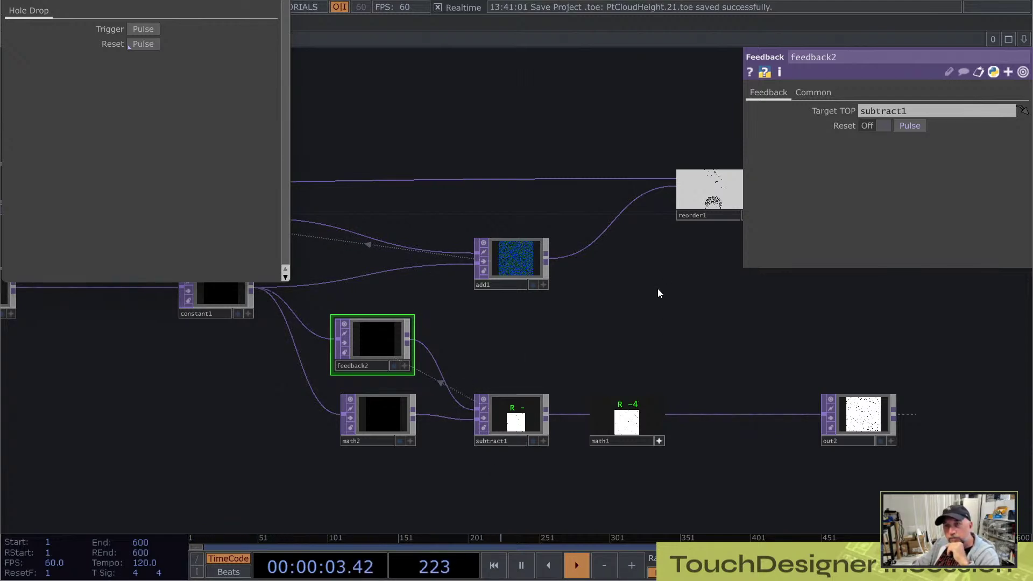
- Return to the holeDrop network and inspect pointtransform1's align settings and channel output
key(u)
scroll(498, 335, up, 5)
click(499, 335)
drag(549, 400, 335, 421)
scroll(414, 322, up, 5)
click(396, 379)
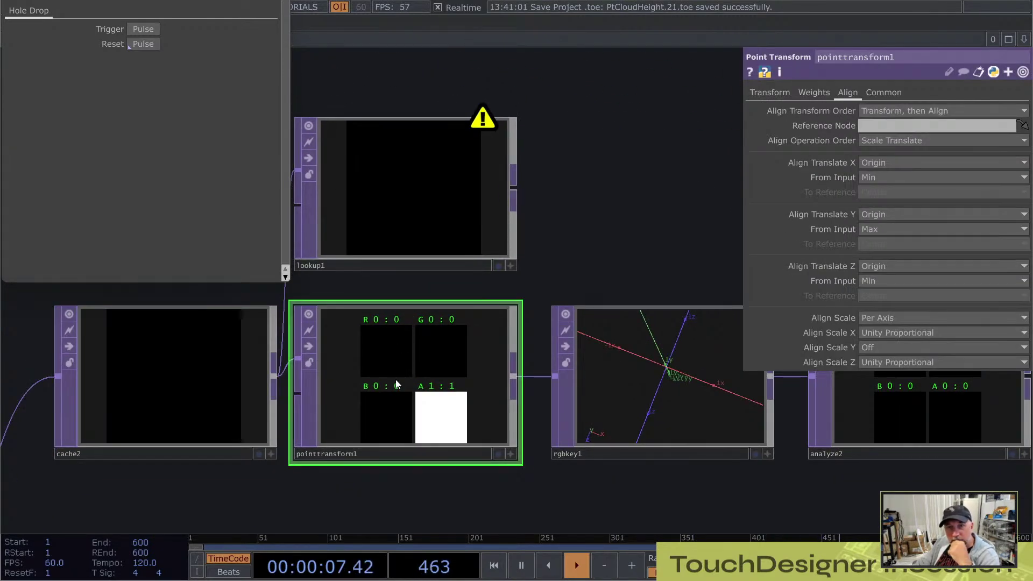
scroll(592, 409, down, 5)
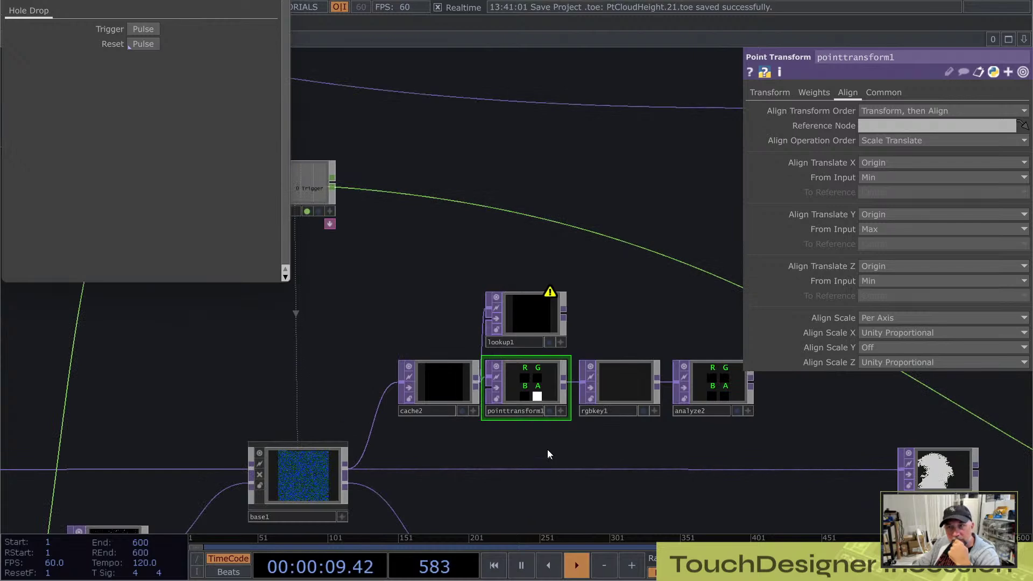
- Examine the null4, noise3 and reorder2 chain and inspect analyze3's maximum pixel settings
drag(544, 451, 525, 193)
scroll(587, 333, up, 4)
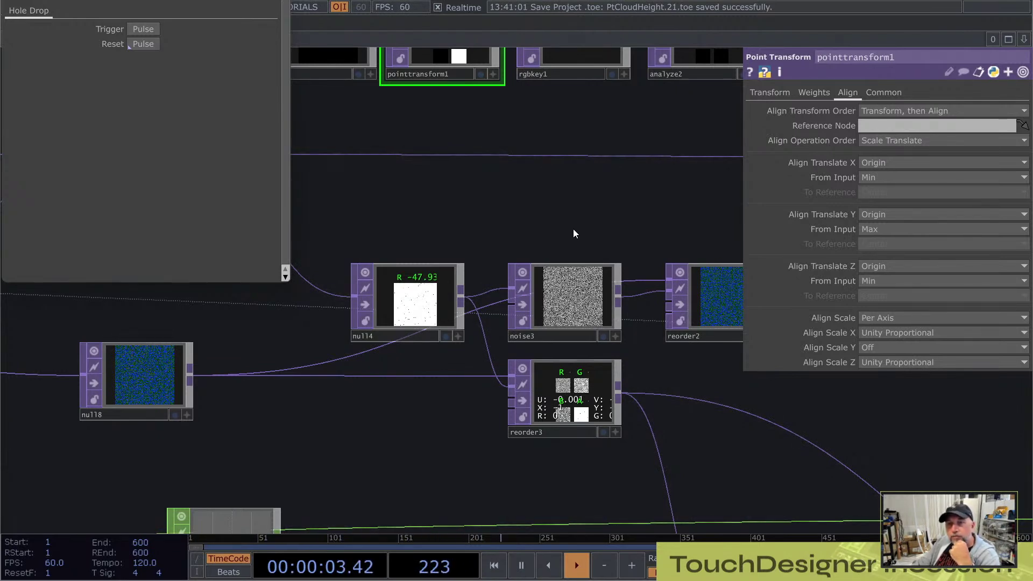
drag(573, 229, 244, 232)
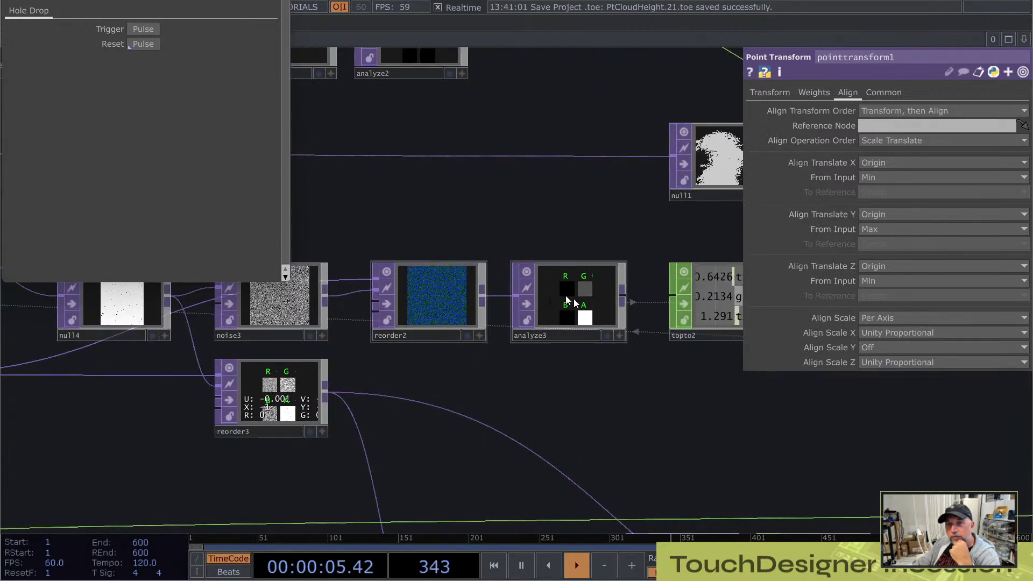
drag(592, 353, 502, 362)
click(501, 298)
scroll(501, 294, up, 5)
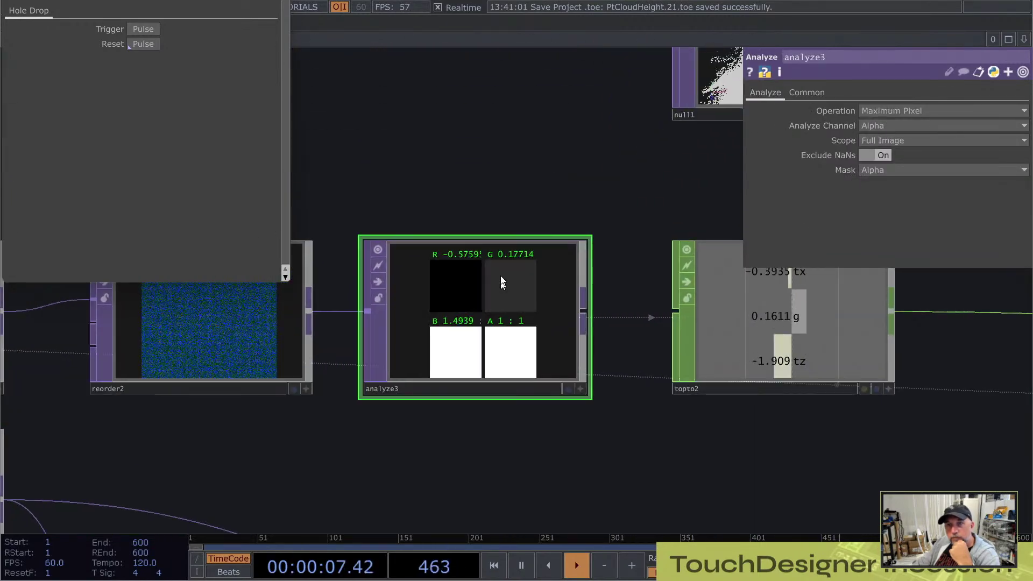
drag(478, 189, 533, 241)
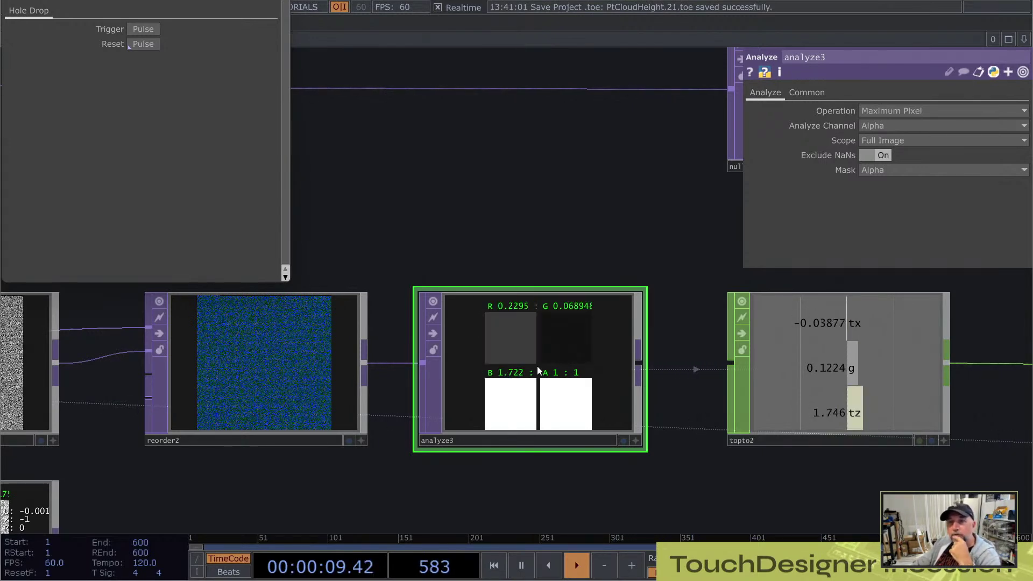
- Close the Hole Drop parameter window and set switch1's index to 0
key(h)
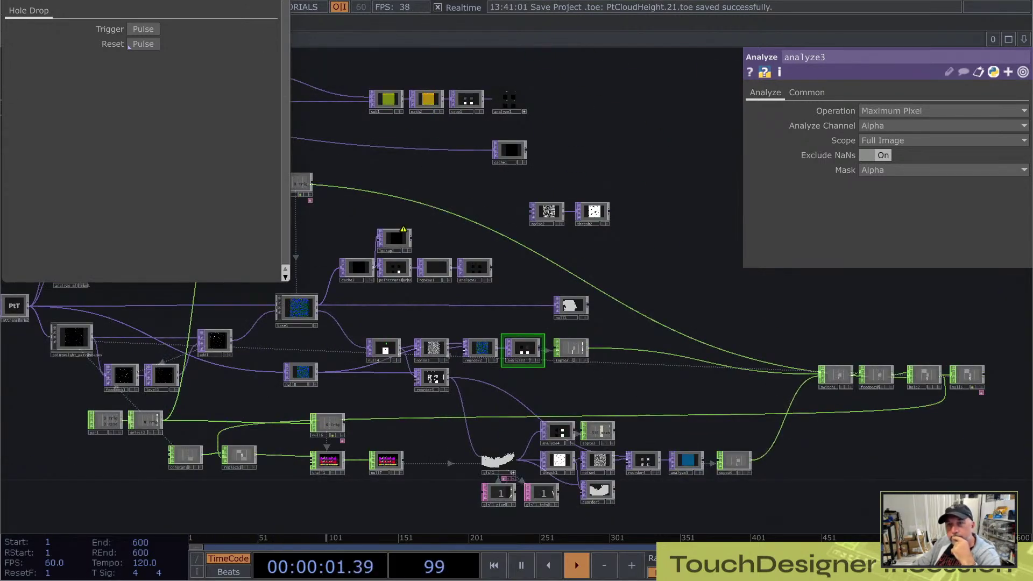
click(279, 1)
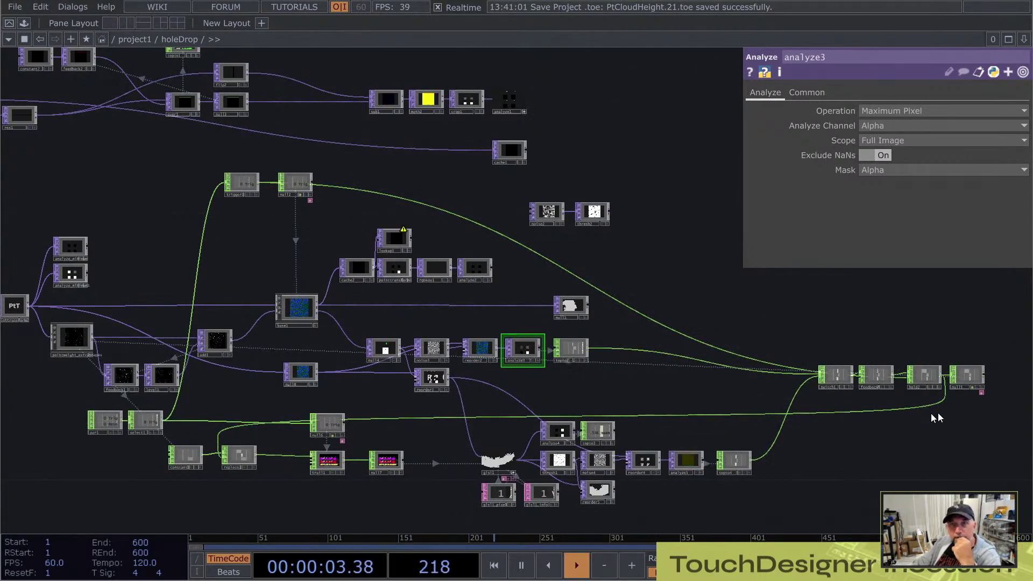
scroll(931, 413, up, 5)
click(534, 351)
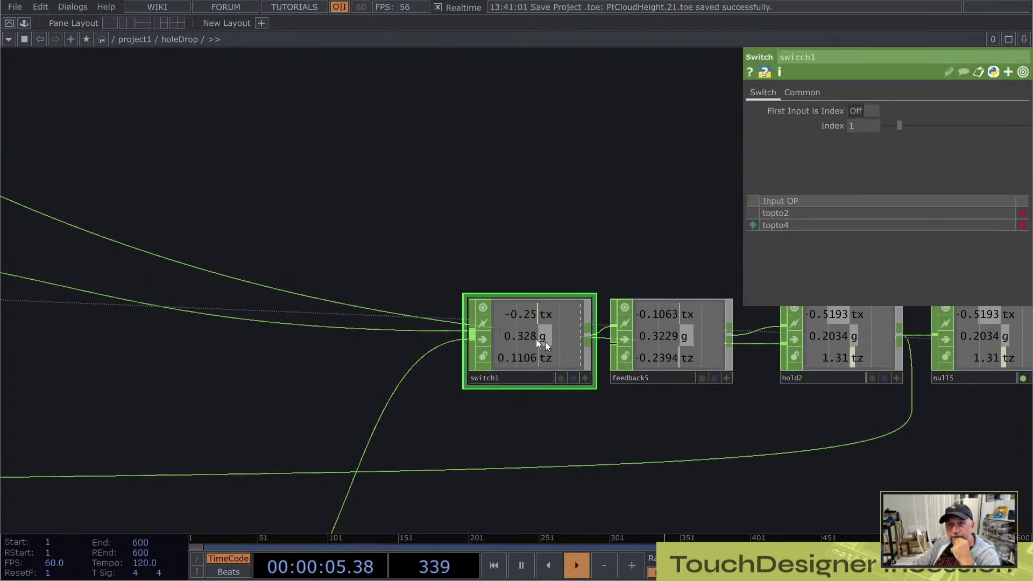
scroll(556, 342, down, 5)
click(885, 125)
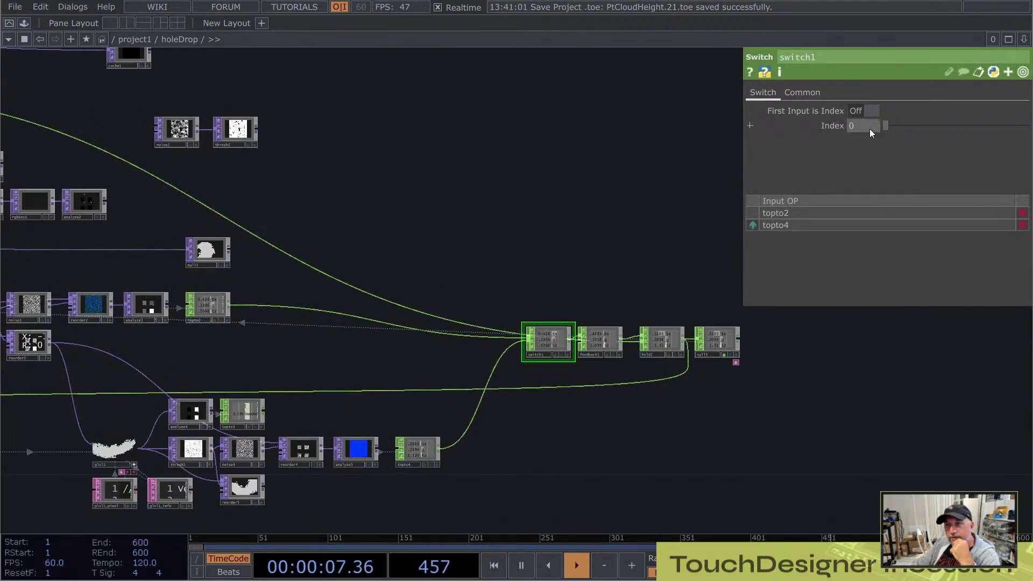
- Inspect the holes dropped into the point cloud in null1's viewer
scroll(178, 250, up, 5)
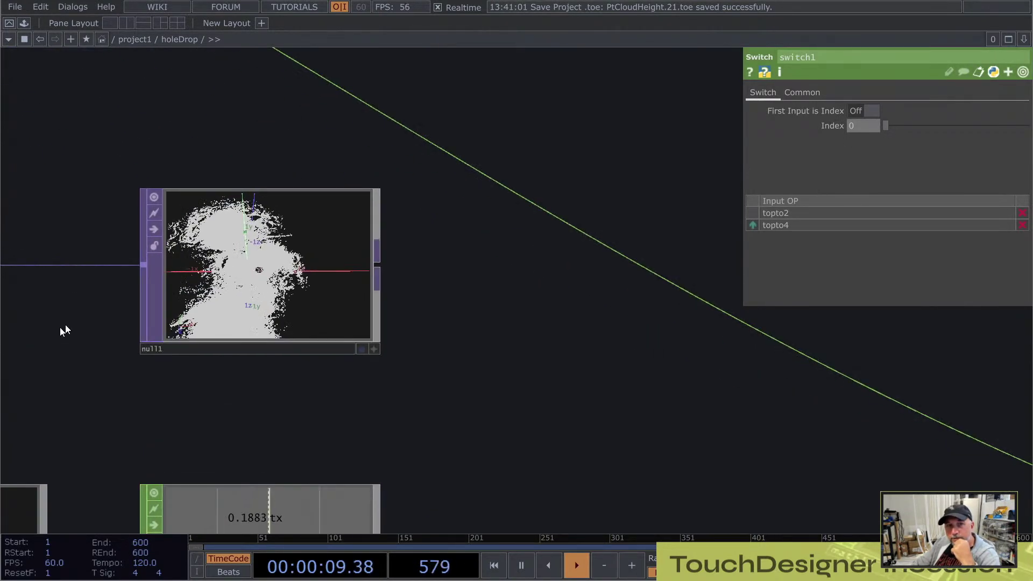
drag(89, 330, 158, 345)
scroll(323, 157, up, 5)
drag(279, 165, 278, 101)
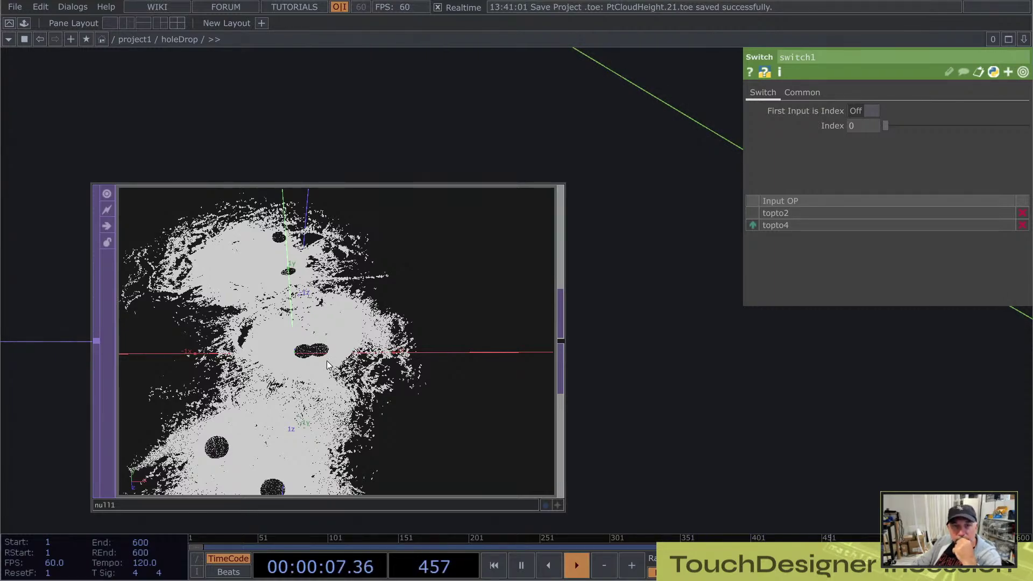
scroll(328, 365, up, 5)
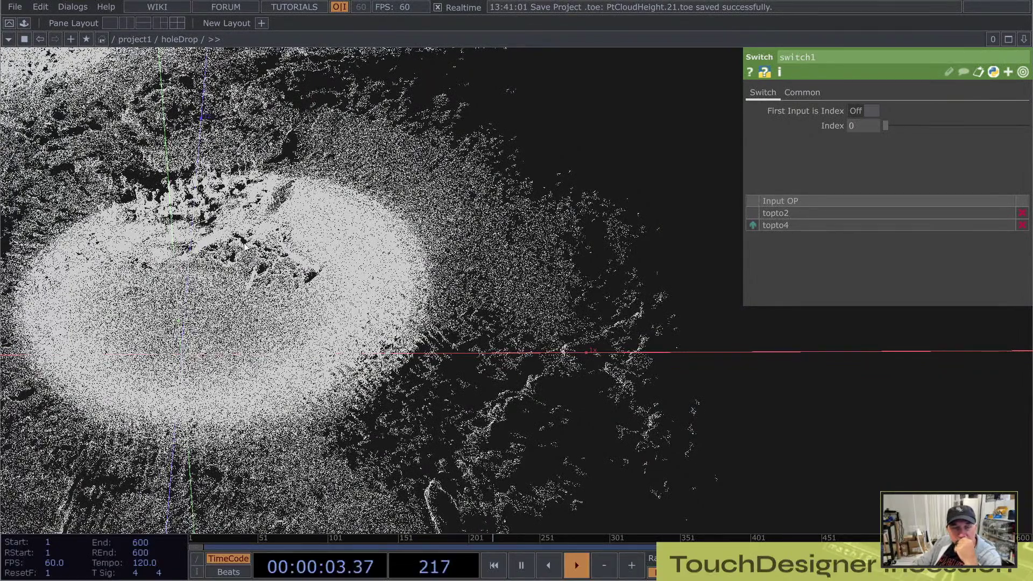
scroll(245, 249, down, 6)
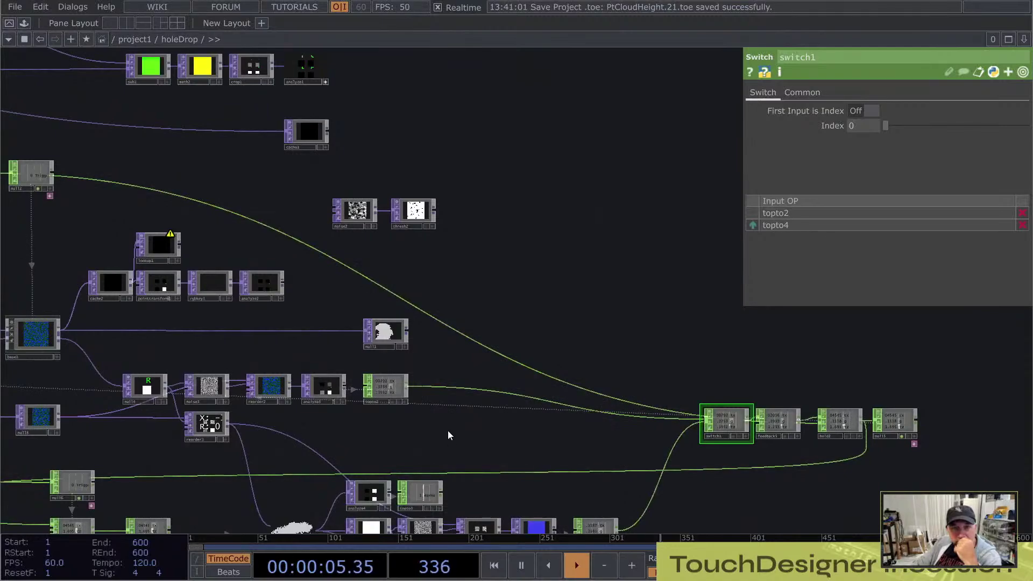
- Examine the hole-distance loop in the glsl1_pixel shader code
drag(448, 435, 459, 232)
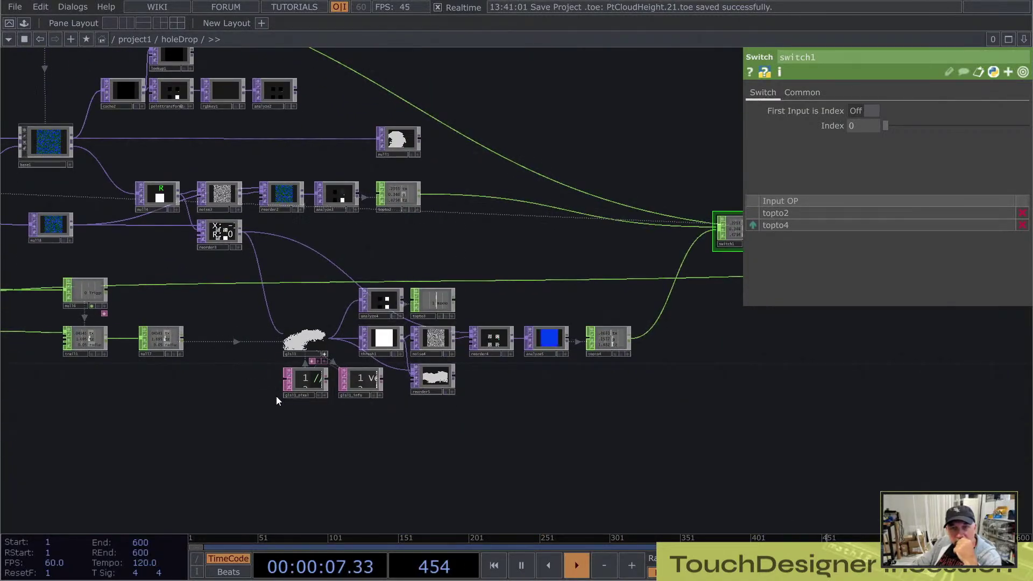
scroll(276, 396, up, 6)
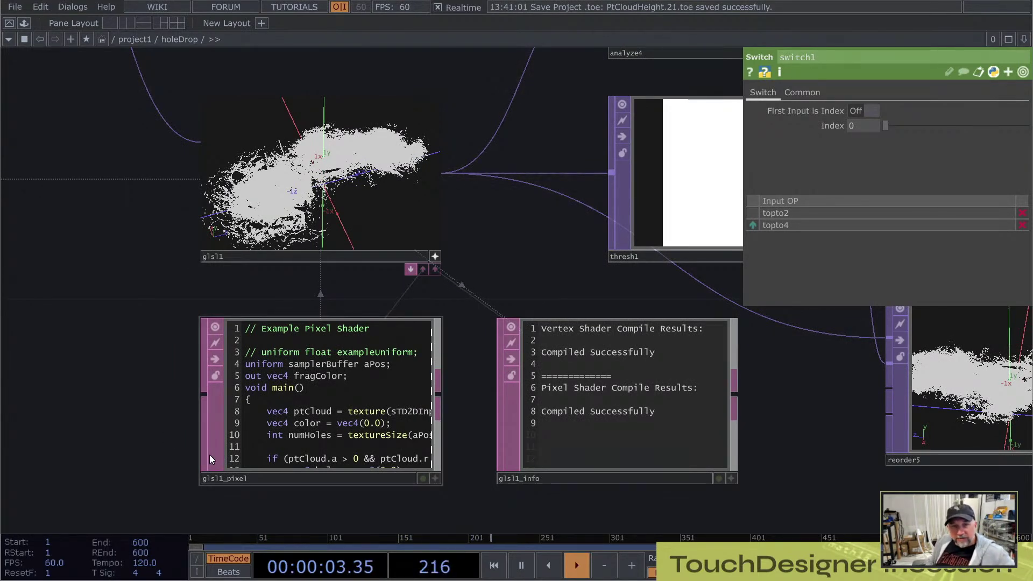
scroll(293, 453, up, 3)
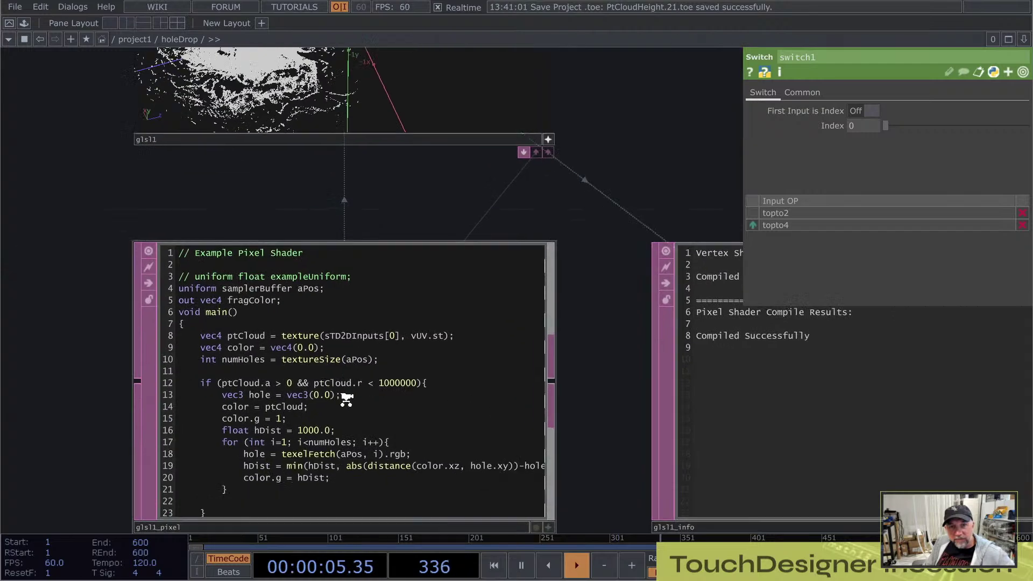
scroll(346, 398, up, 2)
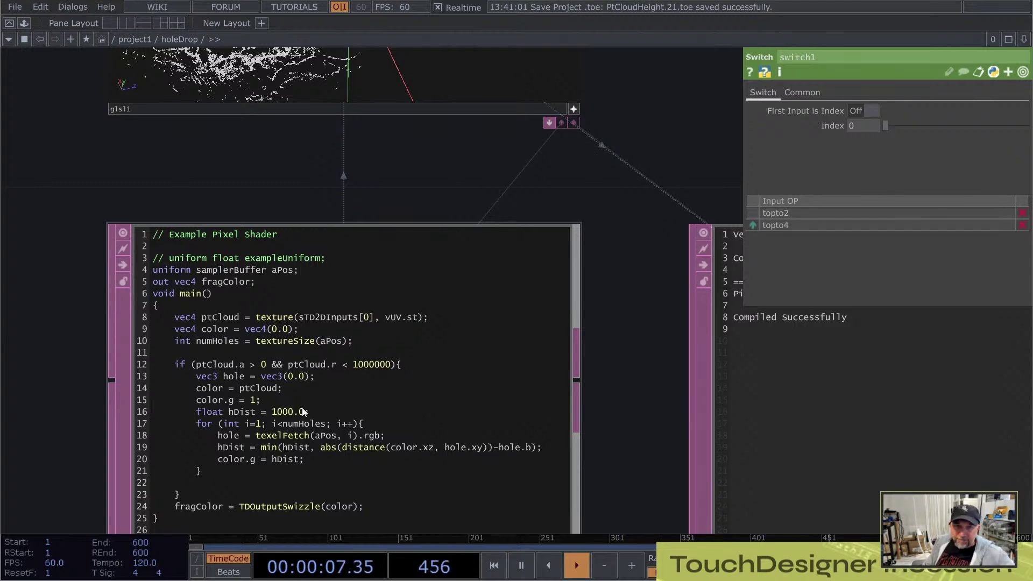
scroll(441, 376, down, 5)
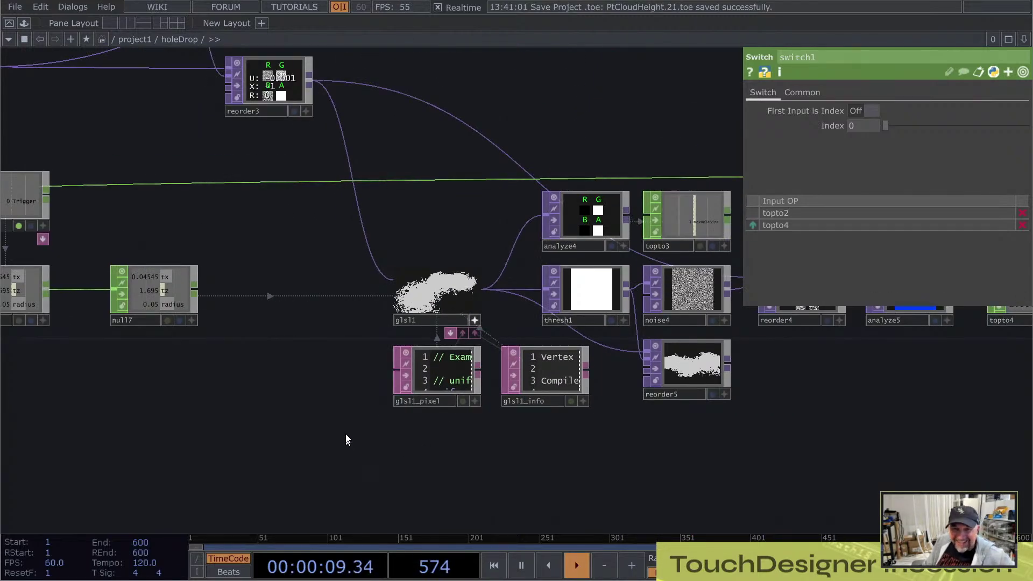
- Inspect trail1's trigger-driven settings and how its samples feed null7 and the glsl1 point cloud
scroll(337, 437, down, 3)
drag(360, 434, 706, 429)
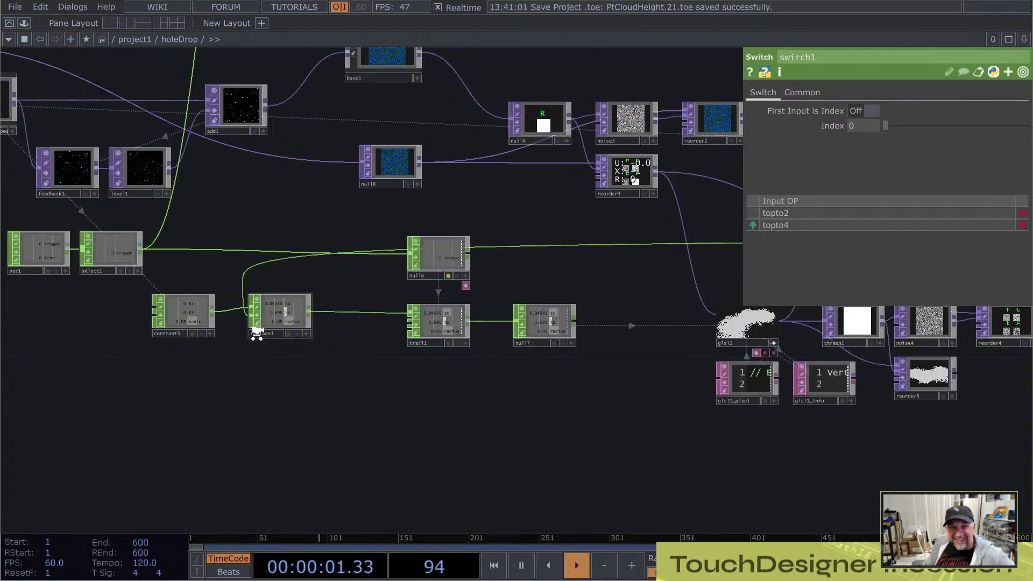
scroll(257, 335, up, 2)
click(512, 318)
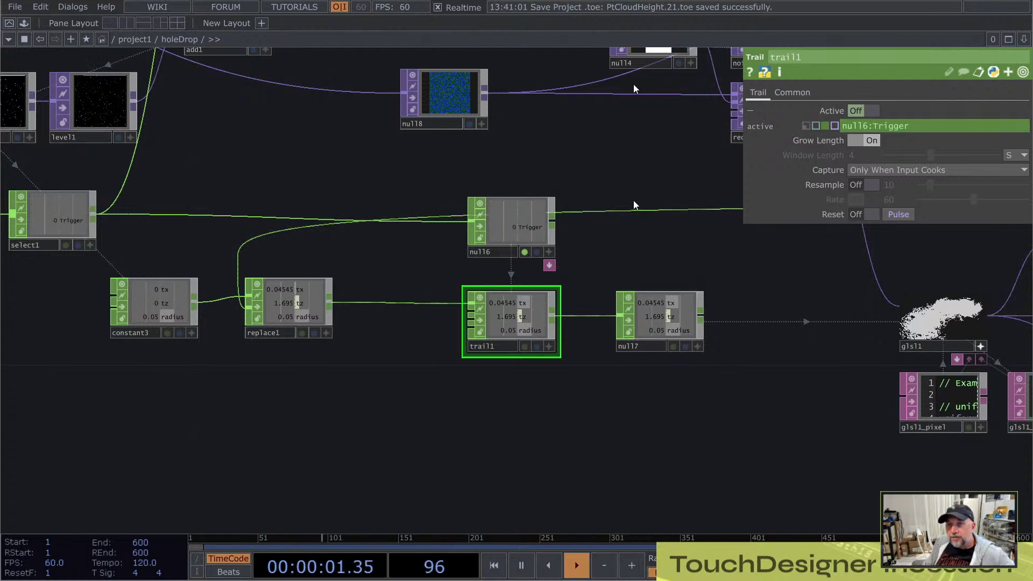
drag(869, 327, 622, 404)
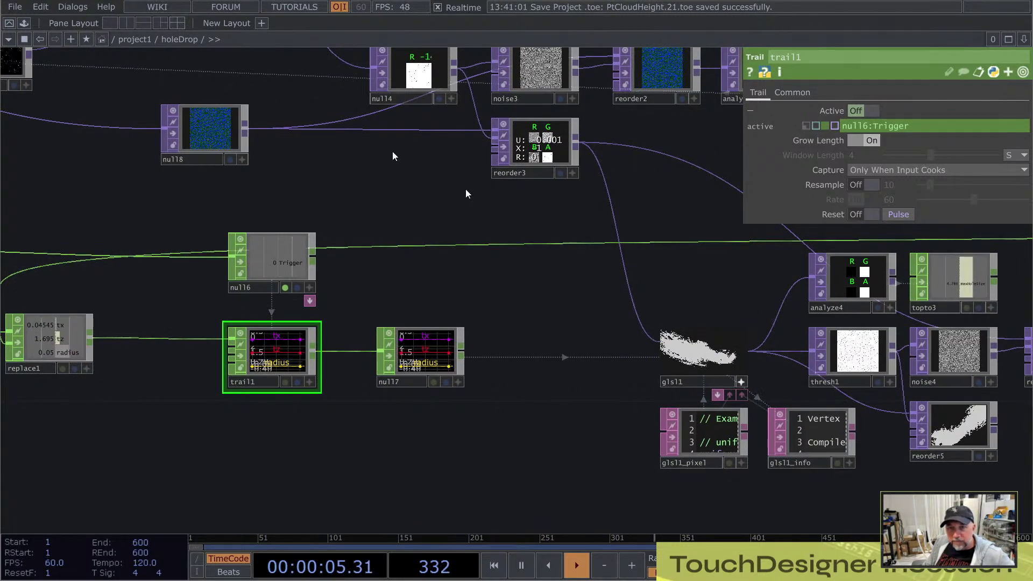
scroll(800, 398, up, 10)
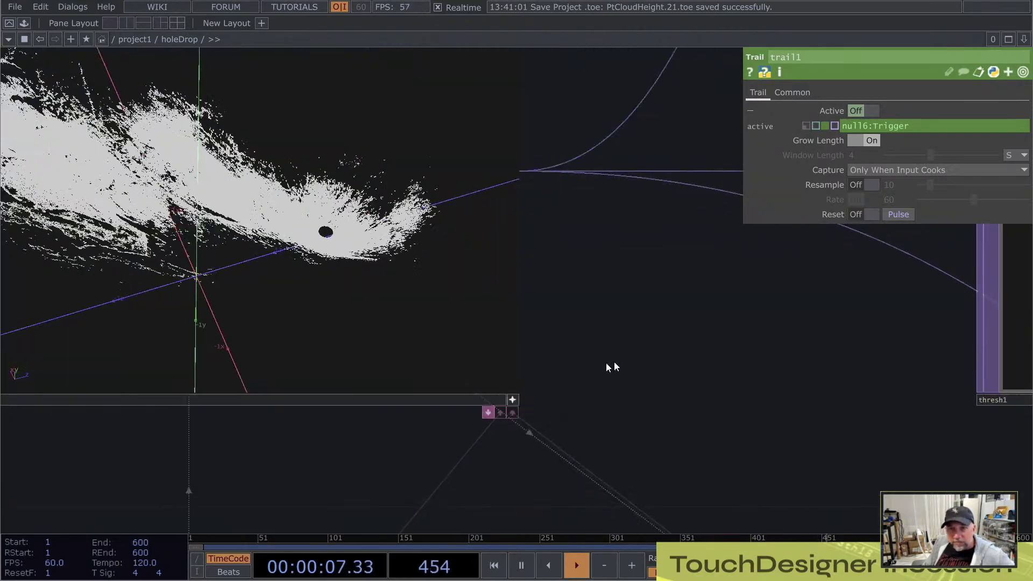
- Inspect the holes dropping into the point cloud in glsl1's viewer from several angles
drag(435, 377, 501, 366)
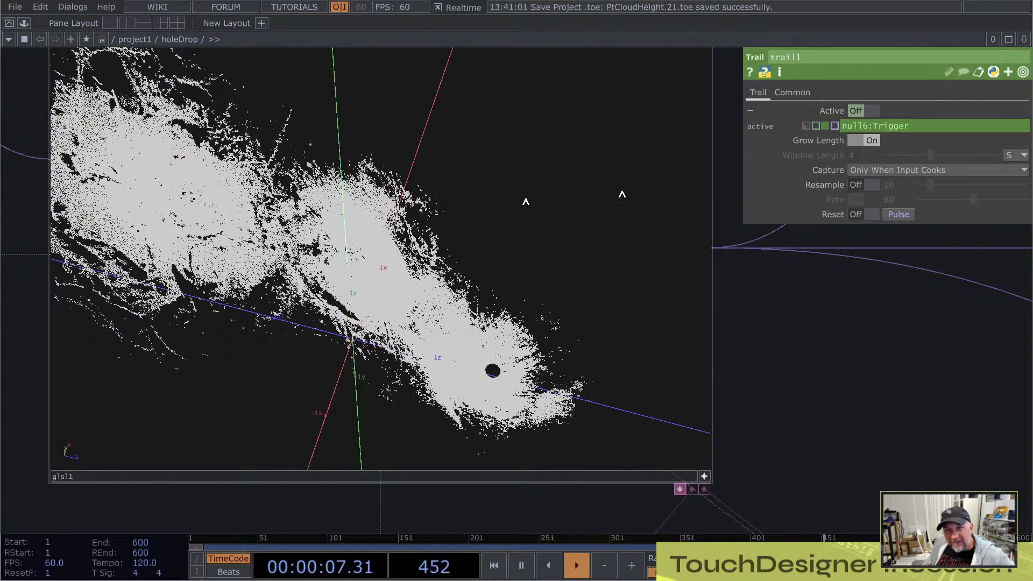
scroll(750, 300, down, 5)
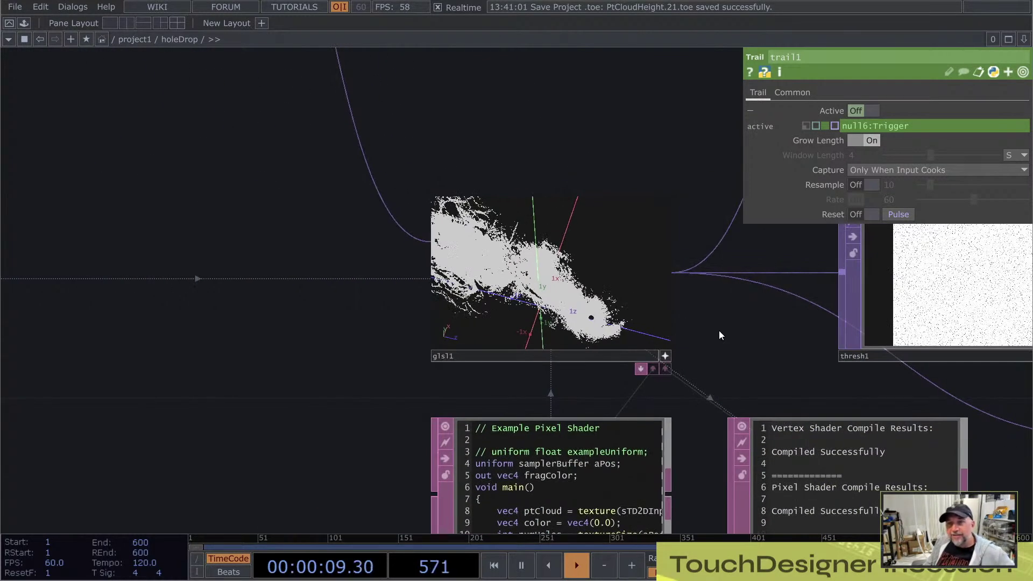
scroll(719, 331, up, 8)
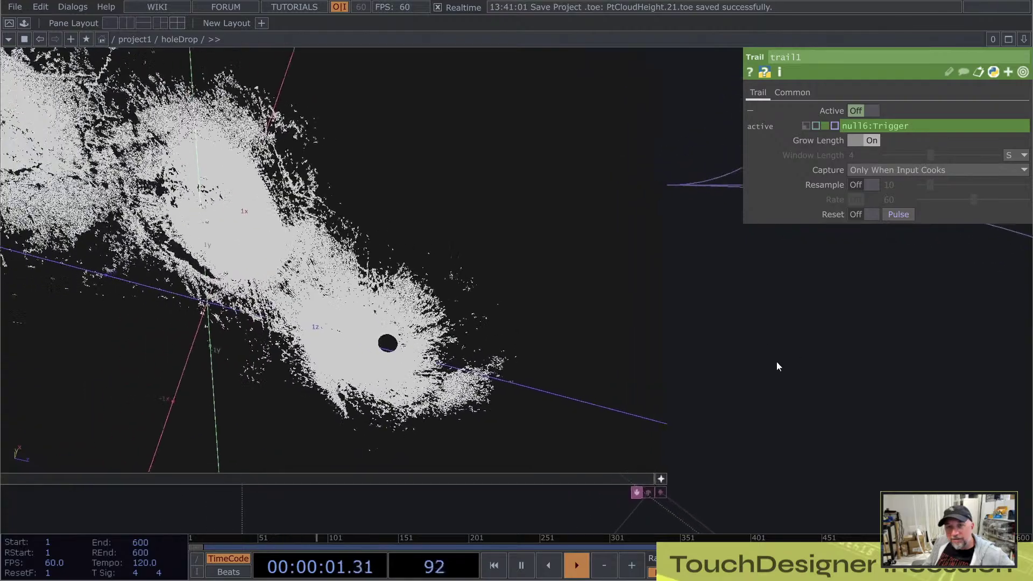
scroll(776, 366, down, 3)
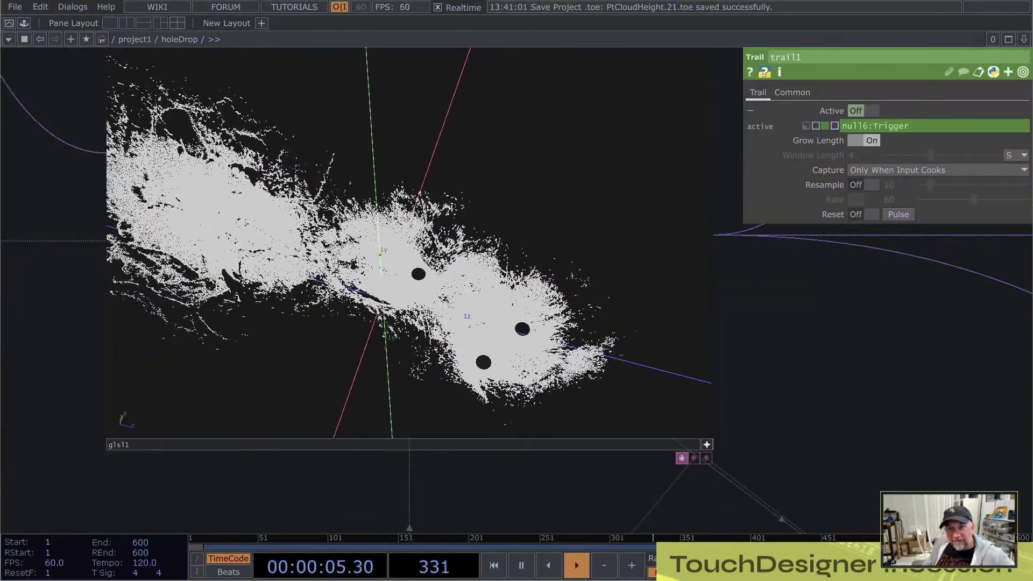
drag(277, 246, 333, 233)
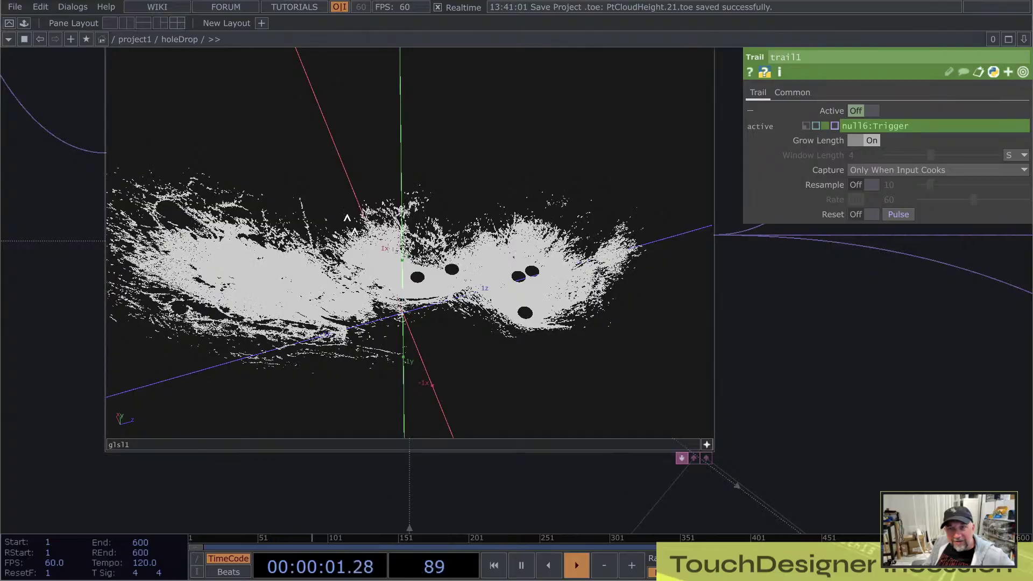
drag(372, 305, 316, 376)
middle_drag(304, 352, 542, 287)
drag(412, 100, 265, 290)
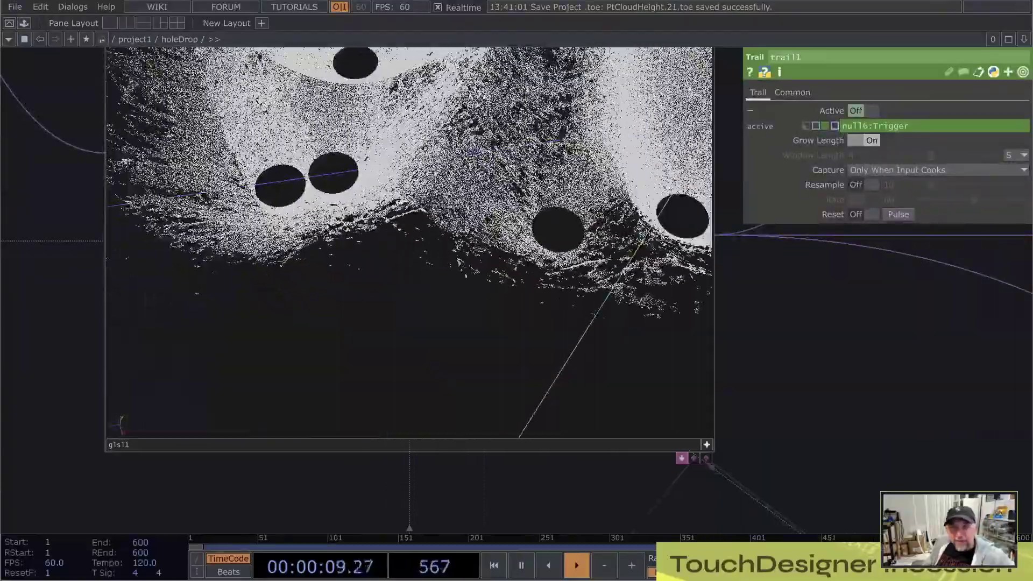
scroll(907, 346, down, 5)
- Examine how thresh1 and noise4 feed reorder4 and analyze5, and inspect reorder5's channel settings and point cloud
drag(907, 346, 263, 351)
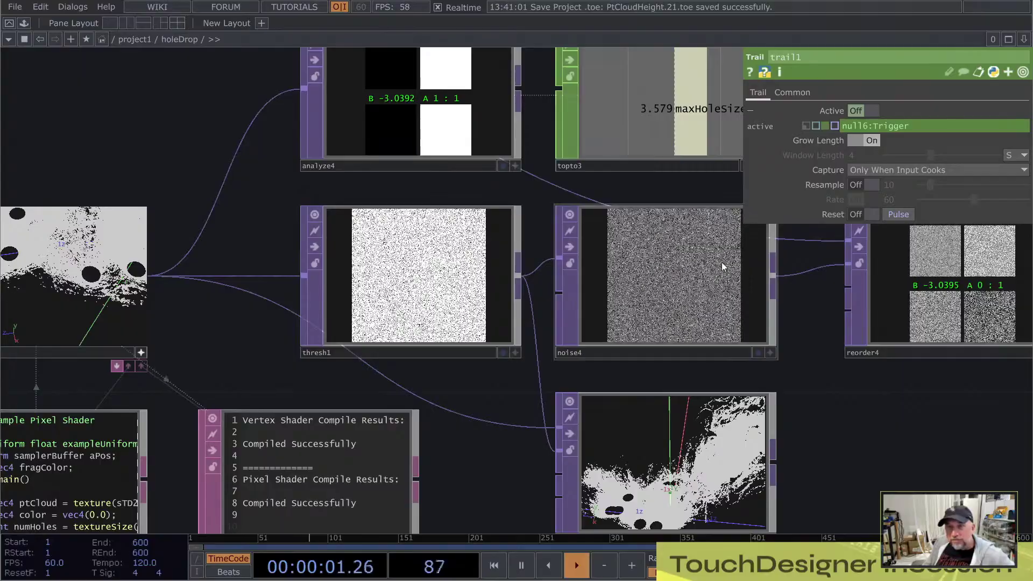
drag(830, 454, 352, 482)
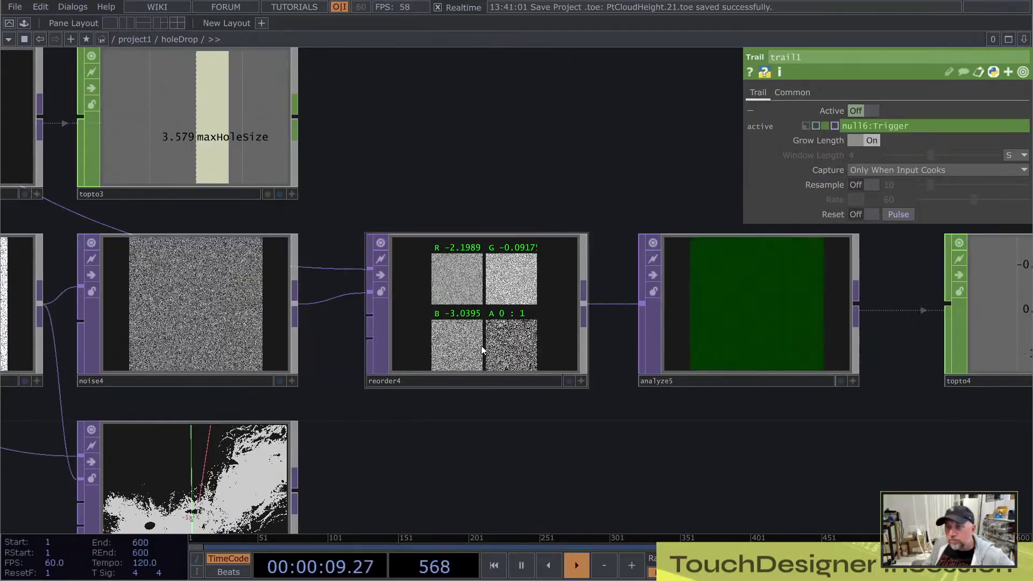
right_click(481, 346)
click(417, 441)
drag(468, 420, 586, 238)
scroll(226, 353, up, 3)
click(313, 335)
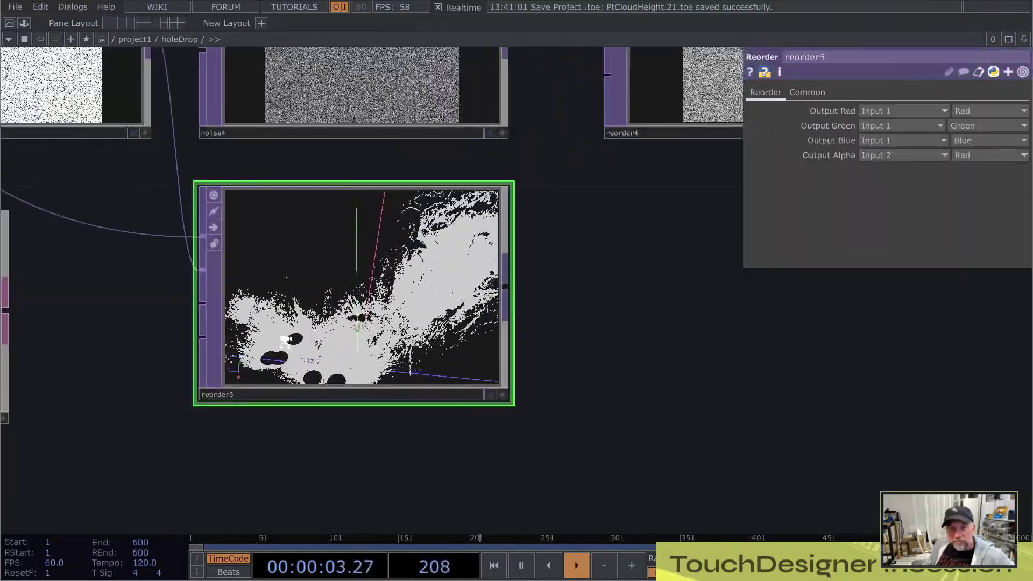
scroll(285, 350, down, 2)
drag(148, 327, 185, 364)
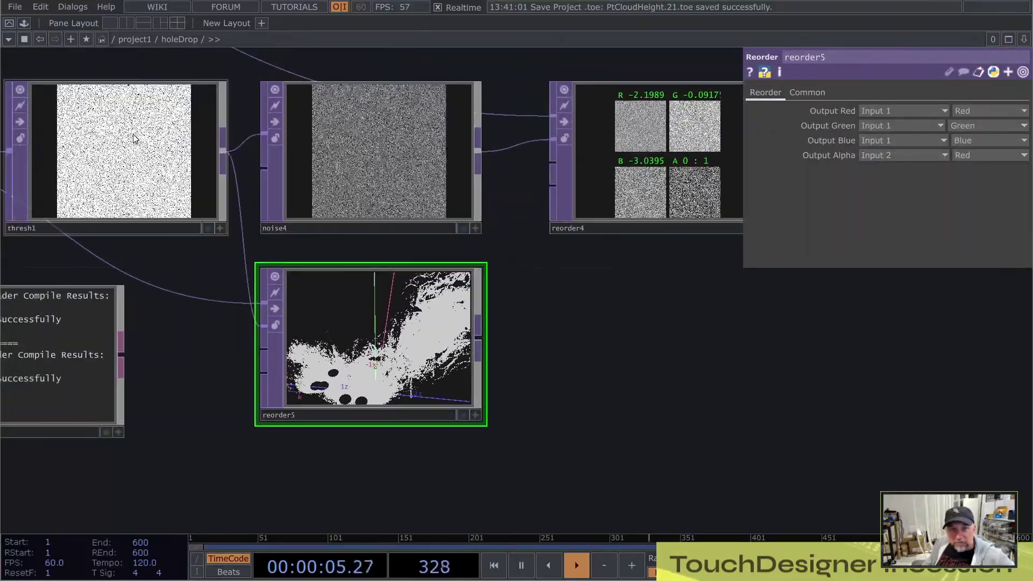
- Test thresh1's Threshold at 0 against the holes in reorder5's point cloud, and set it to 0.187
click(94, 102)
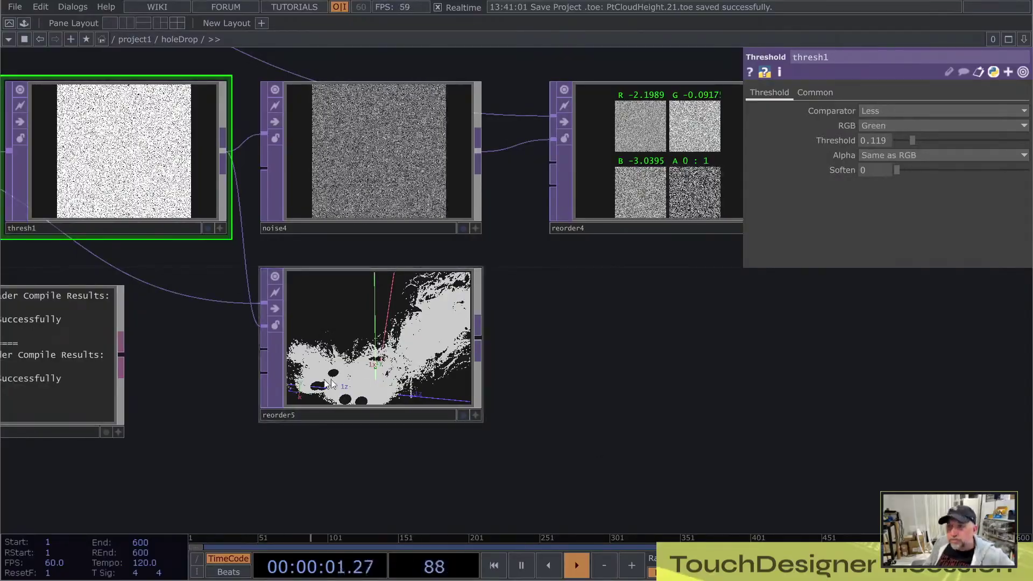
scroll(312, 377, up, 2)
scroll(312, 376, up, 3)
scroll(308, 439, up, 1)
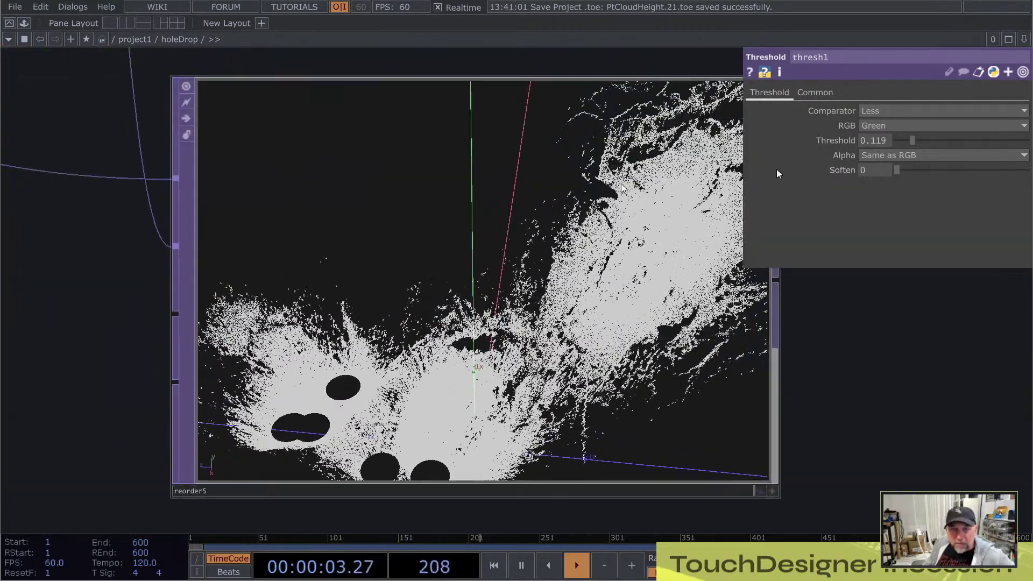
drag(911, 140, 879, 137)
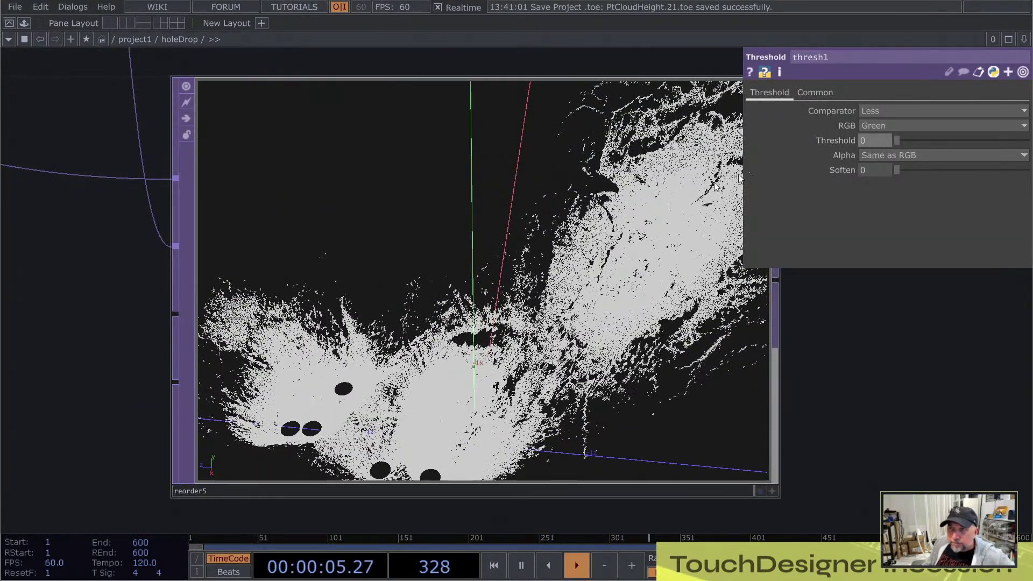
drag(828, 374, 804, 352)
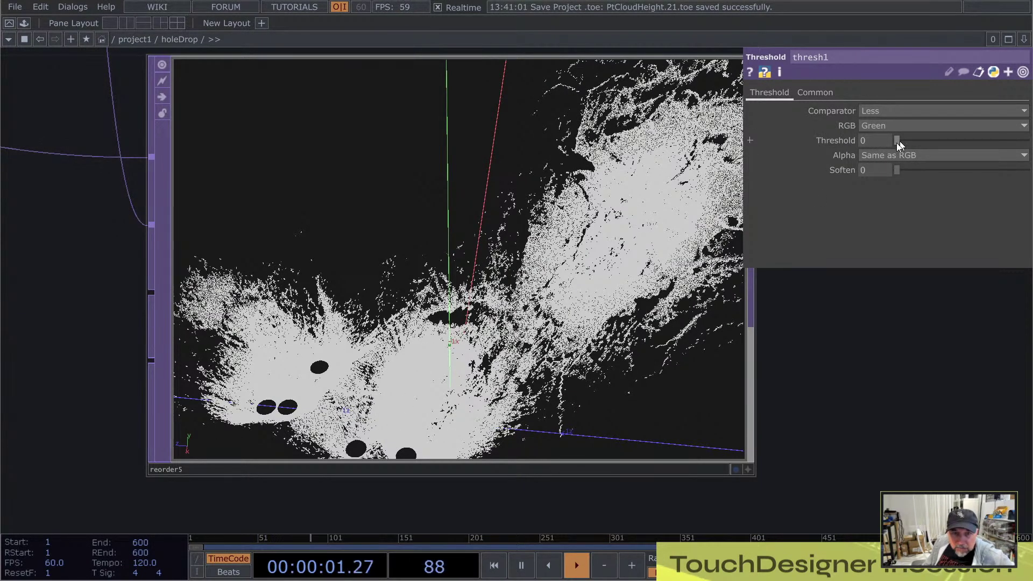
drag(896, 141, 844, 167)
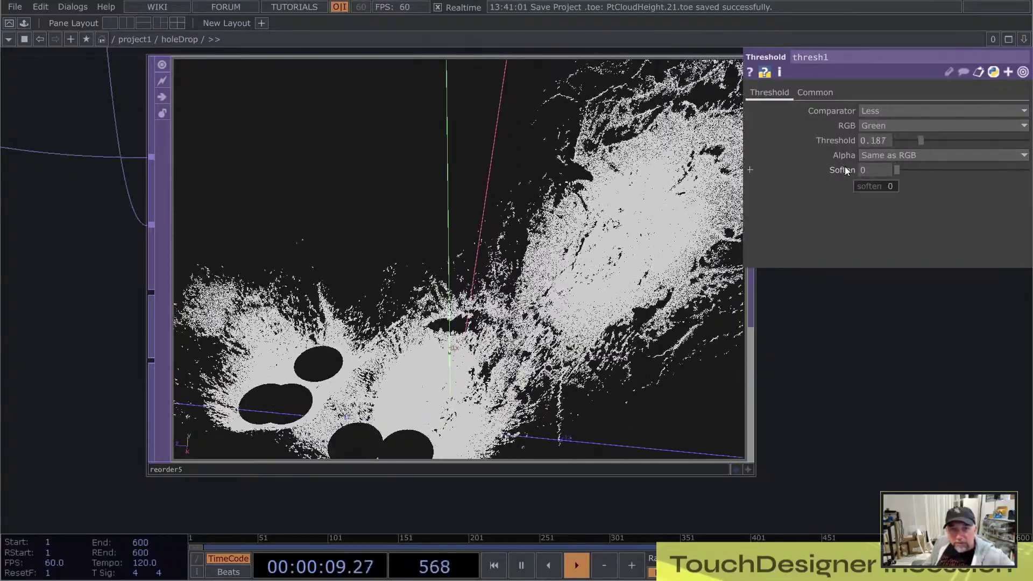
- Inspect analyze4's maximum-pixel settings on the green channel and the maxHoleSize channel in topto3
scroll(527, 310, down, 5)
scroll(503, 397, down, 6)
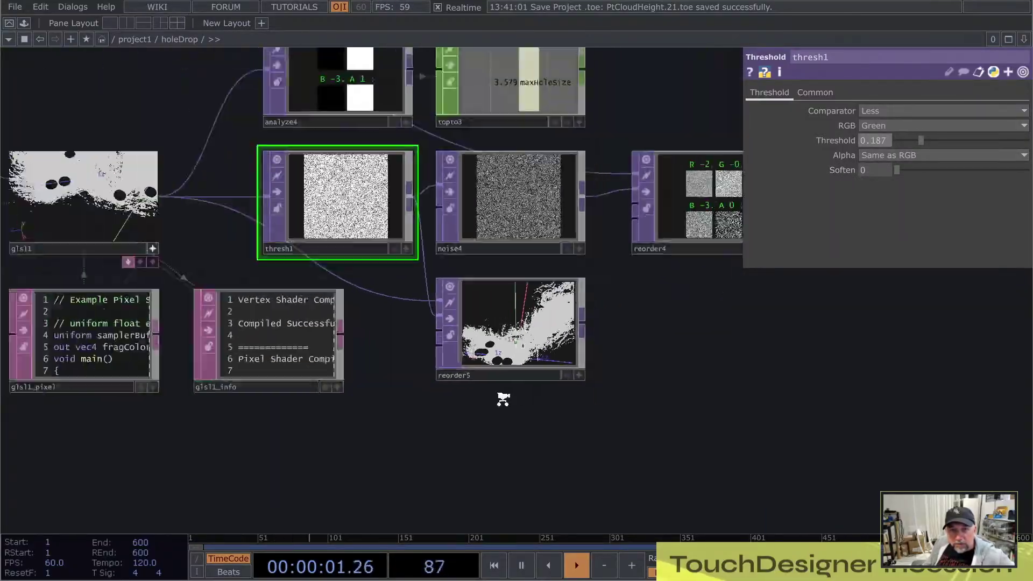
scroll(378, 161, up, 8)
click(378, 158)
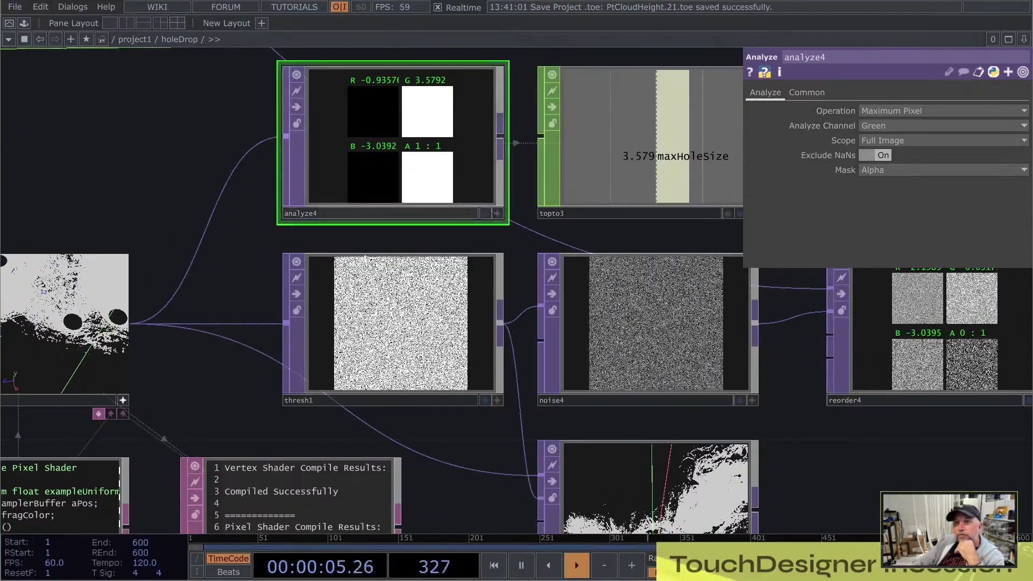
scroll(415, 85, up, 5)
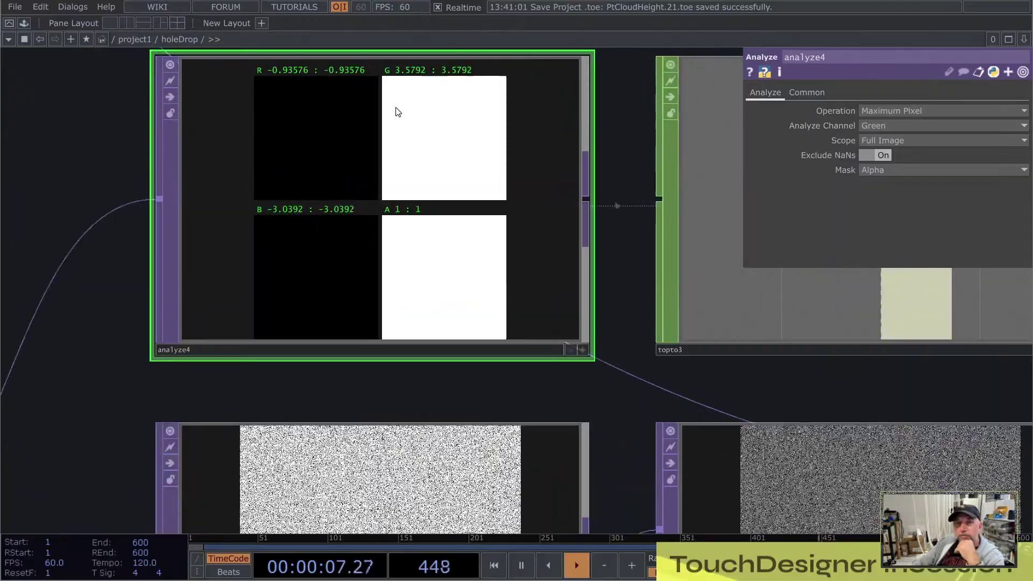
scroll(304, 177, down, 5)
scroll(499, 183, down, 3)
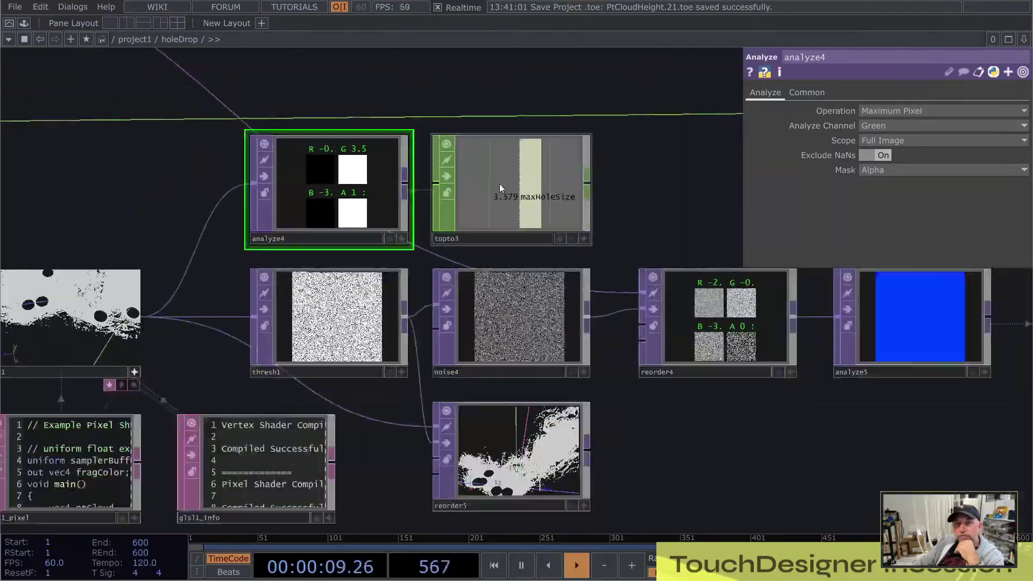
scroll(488, 215, up, 3)
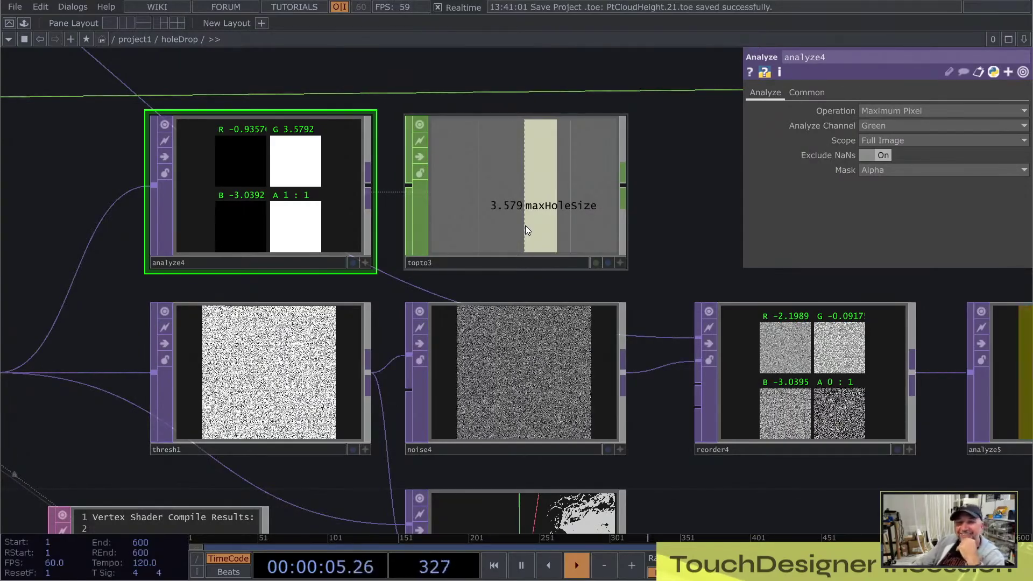
scroll(440, 170, down, 5)
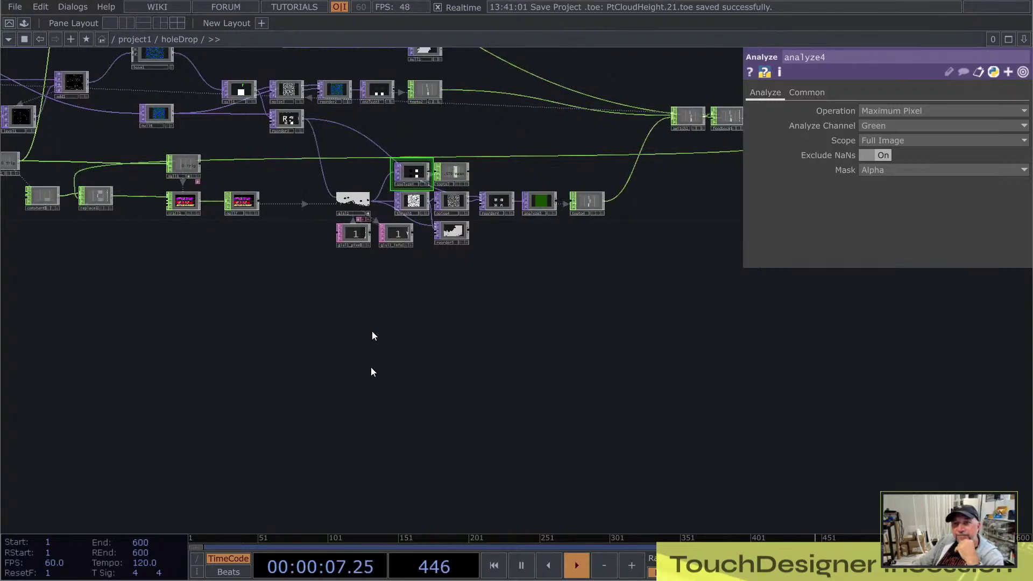
- Examine the excluded areas in reorder5's point cloud and how topto2 and topto4 feed switch1
drag(374, 336, 351, 468)
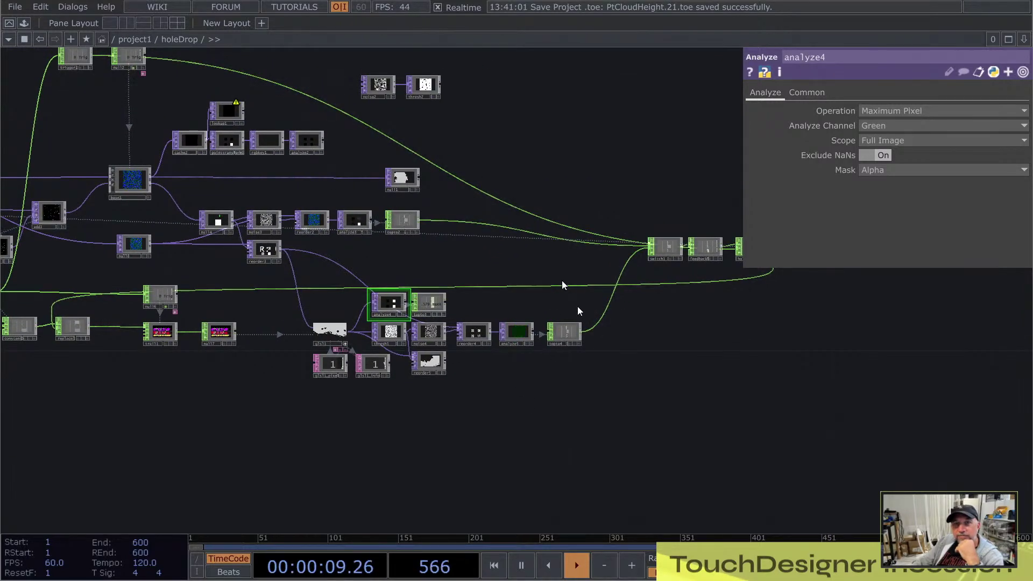
scroll(484, 300, up, 5)
scroll(612, 328, down, 2)
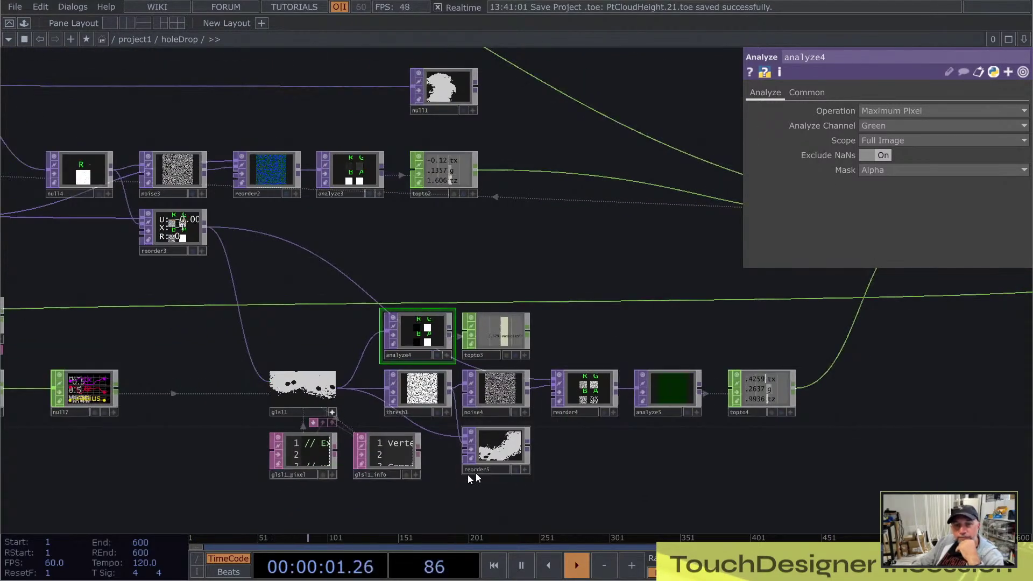
scroll(475, 473, up, 6)
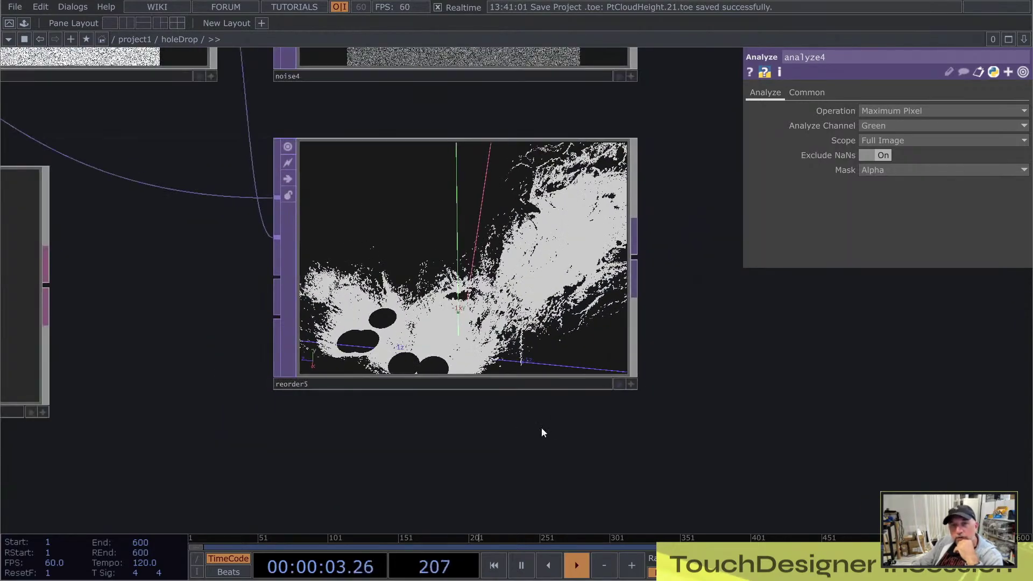
drag(542, 429, 496, 449)
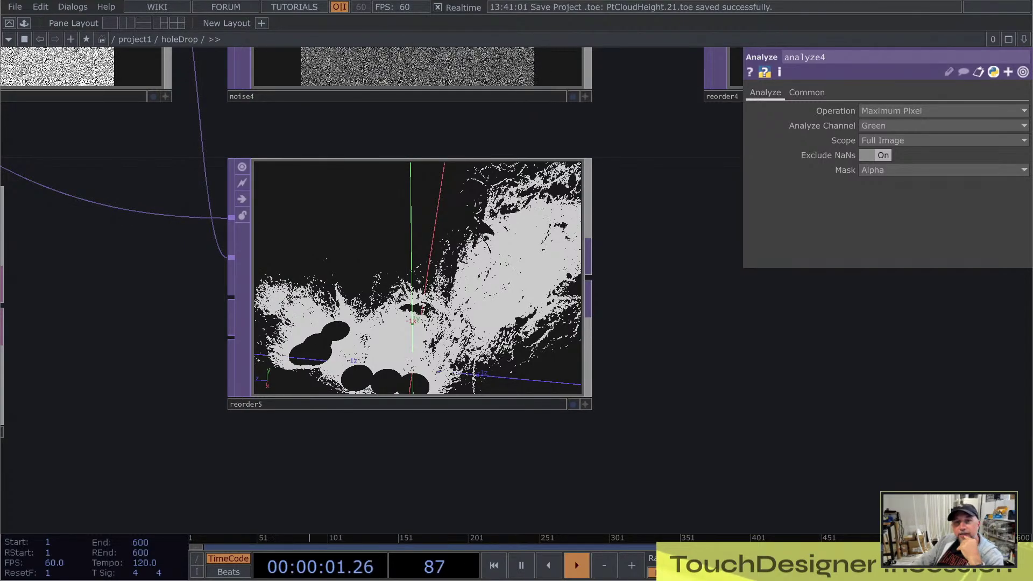
scroll(450, 351, down, 4)
drag(286, 309, 60, 469)
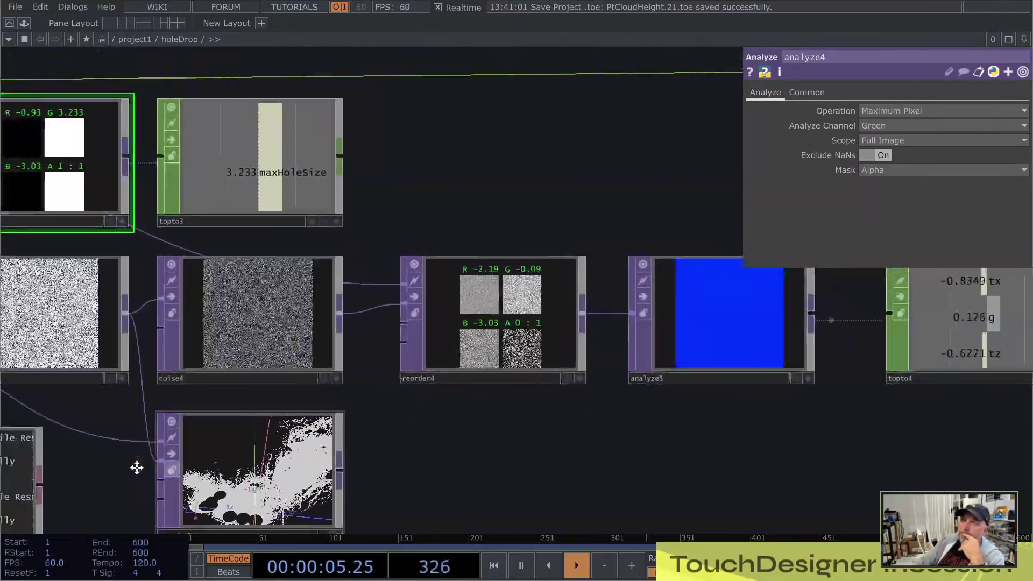
scroll(147, 457, down, 5)
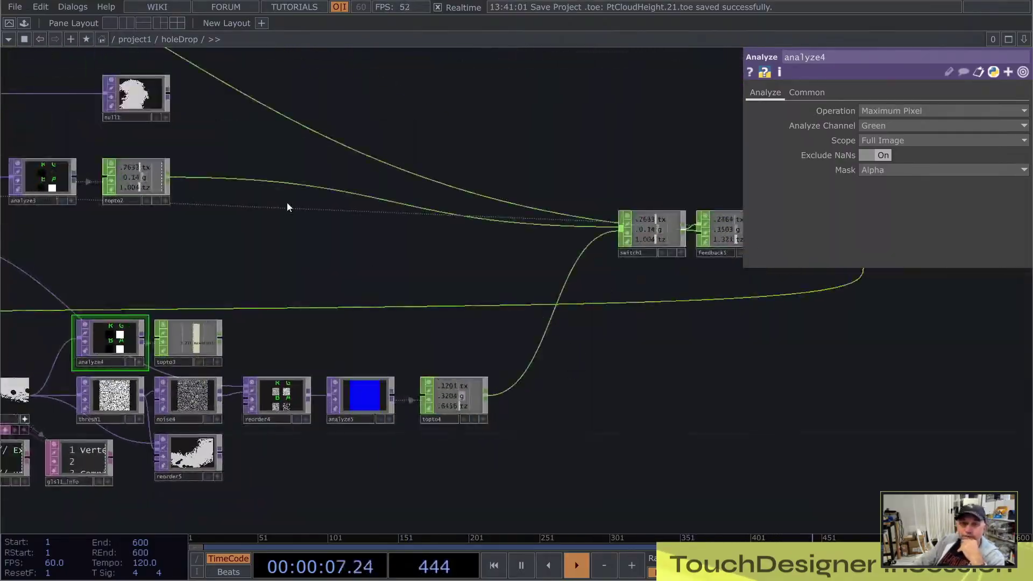
- Inspect the spacing of the dropped holes in glsl1's viewer beside thresh1
drag(345, 251, 878, 263)
scroll(362, 379, up, 6)
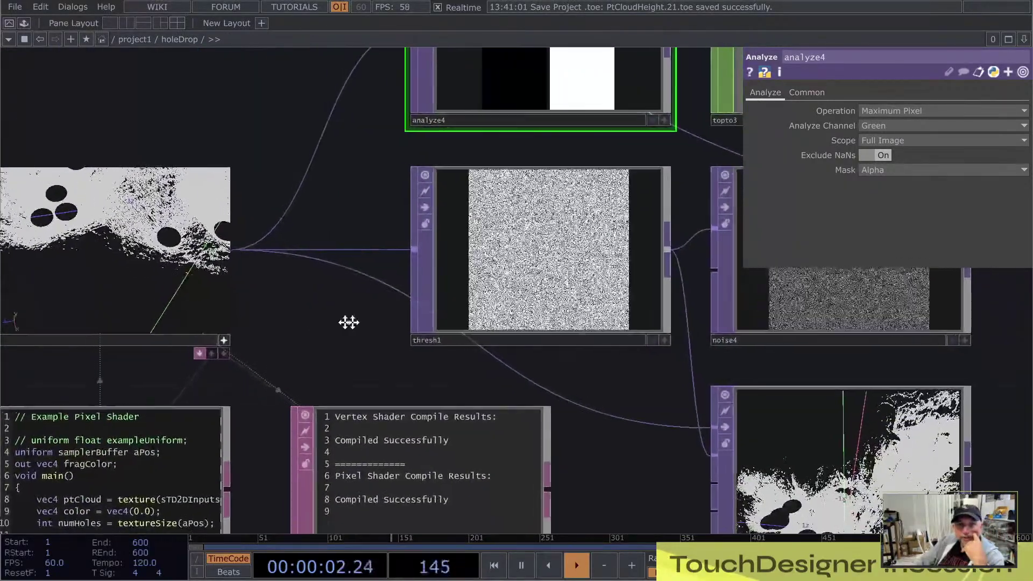
drag(349, 322, 388, 322)
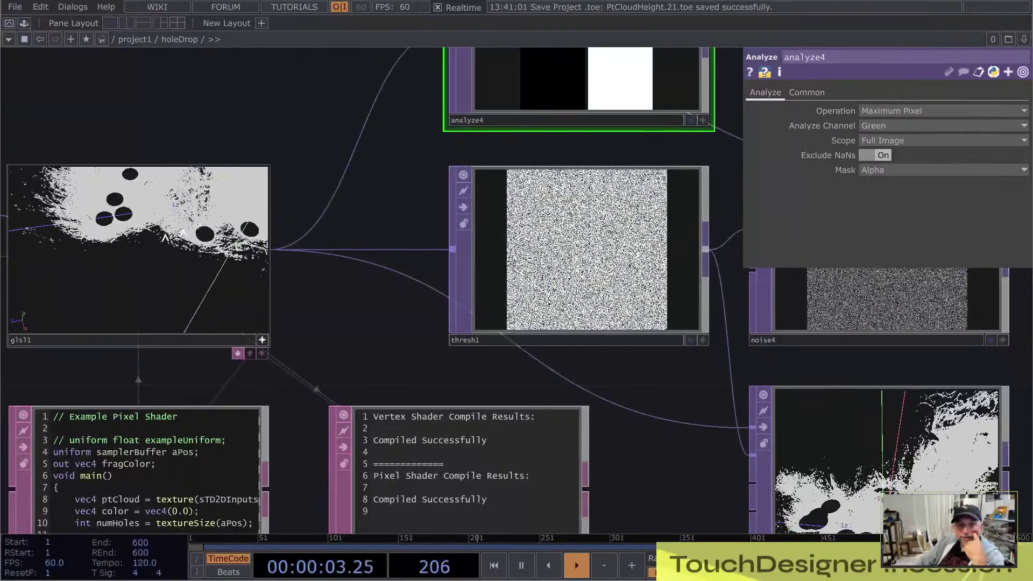
drag(158, 247, 157, 284)
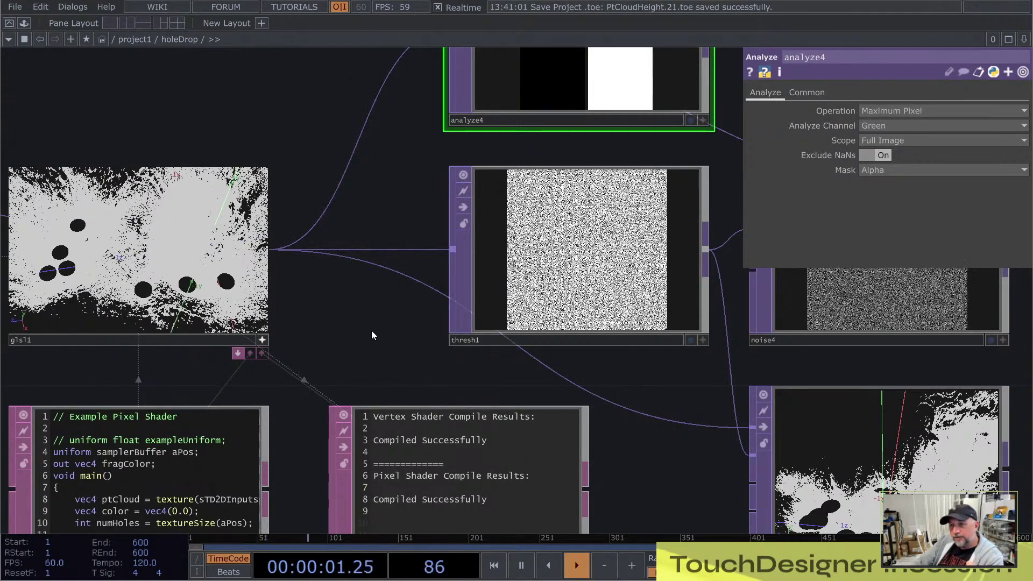
scroll(378, 305, down, 5)
scroll(378, 304, down, 3)
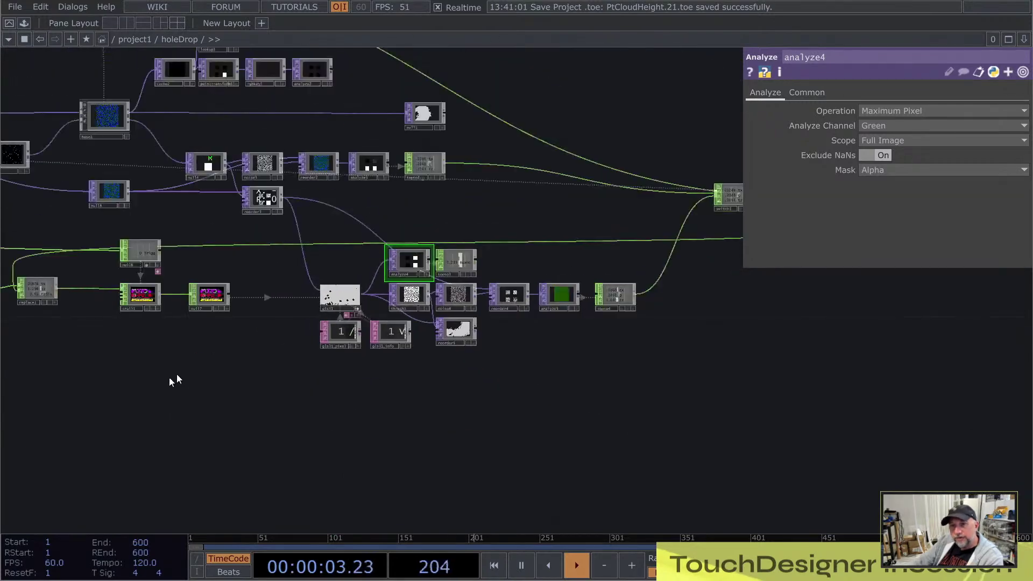
- Inspect pointWeight_extraShapes' shape, scale and falloff settings, and compare them with the holes in reorder5's point cloud
drag(182, 381, 452, 428)
scroll(125, 245, up, 7)
click(76, 121)
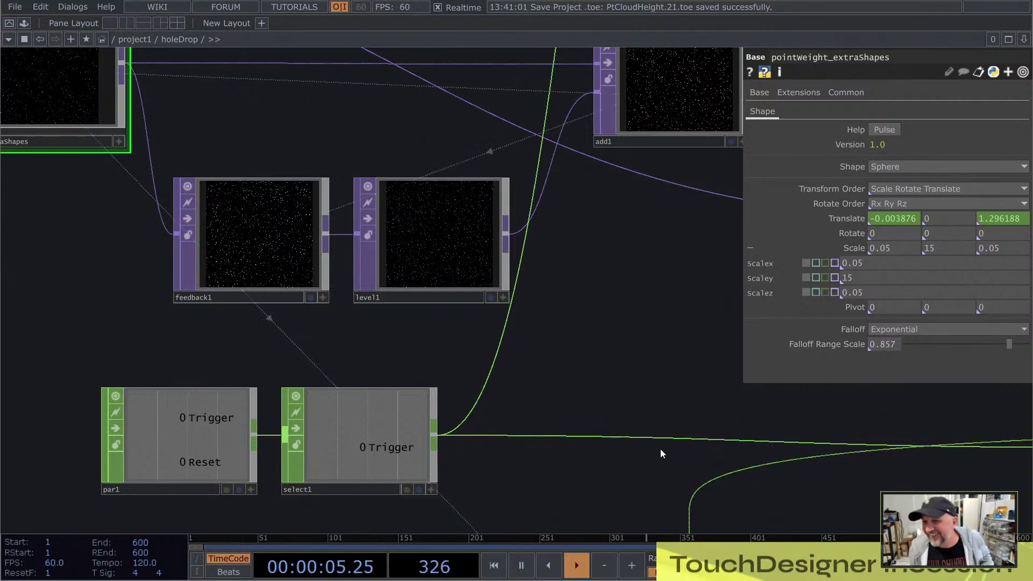
scroll(146, 269, down, 1)
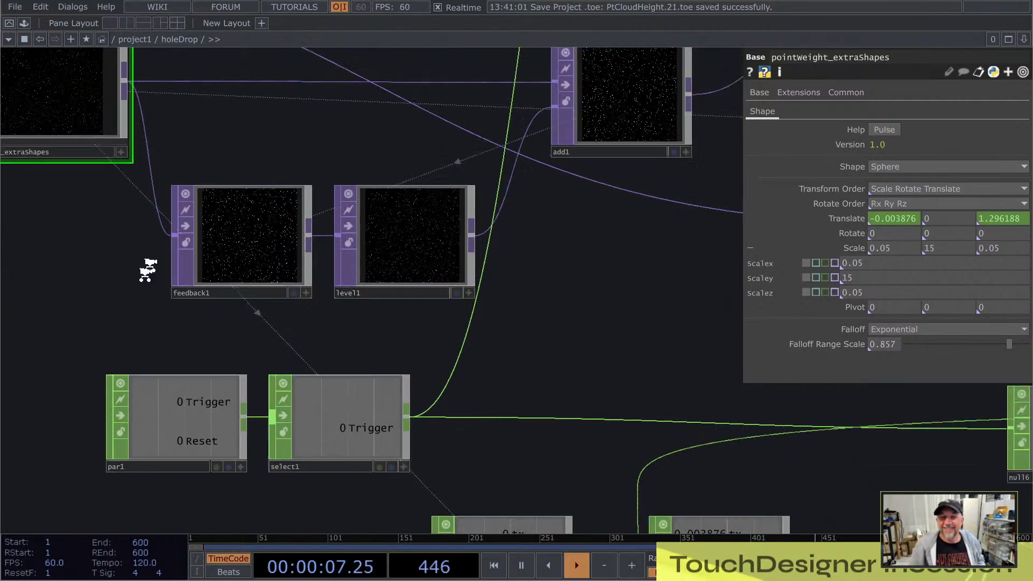
scroll(489, 358, down, 4)
scroll(543, 446, up, 5)
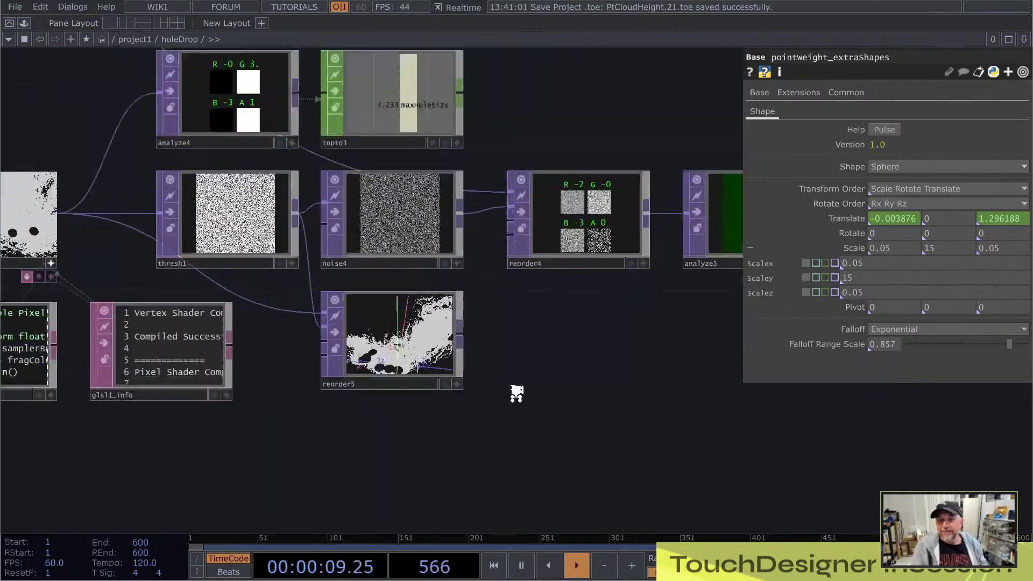
scroll(486, 350, up, 3)
scroll(498, 346, down, 2)
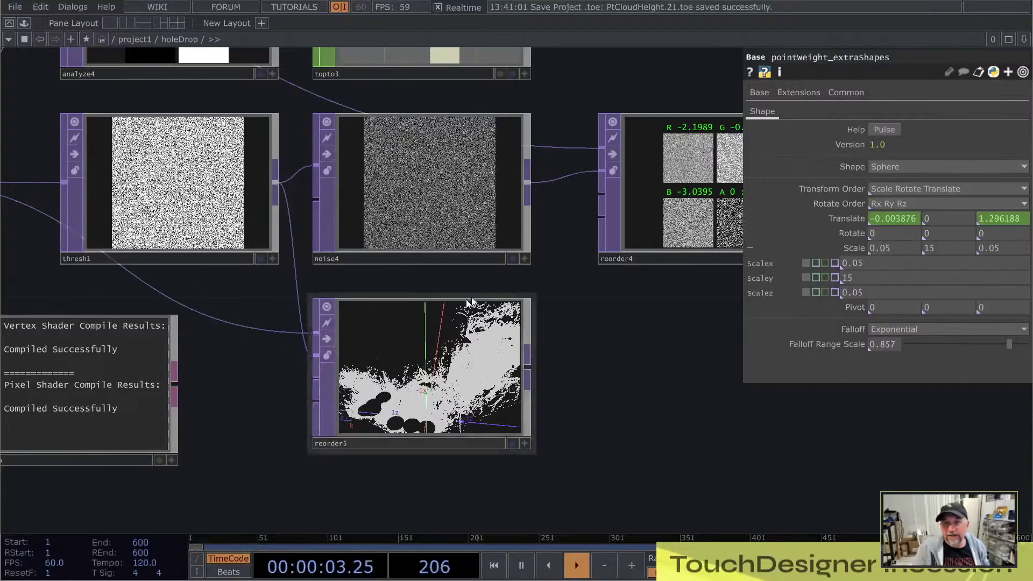
- Examine the distribution of the dropped holes across the point cloud in glsl1's viewer from several angles
scroll(438, 384, down, 2)
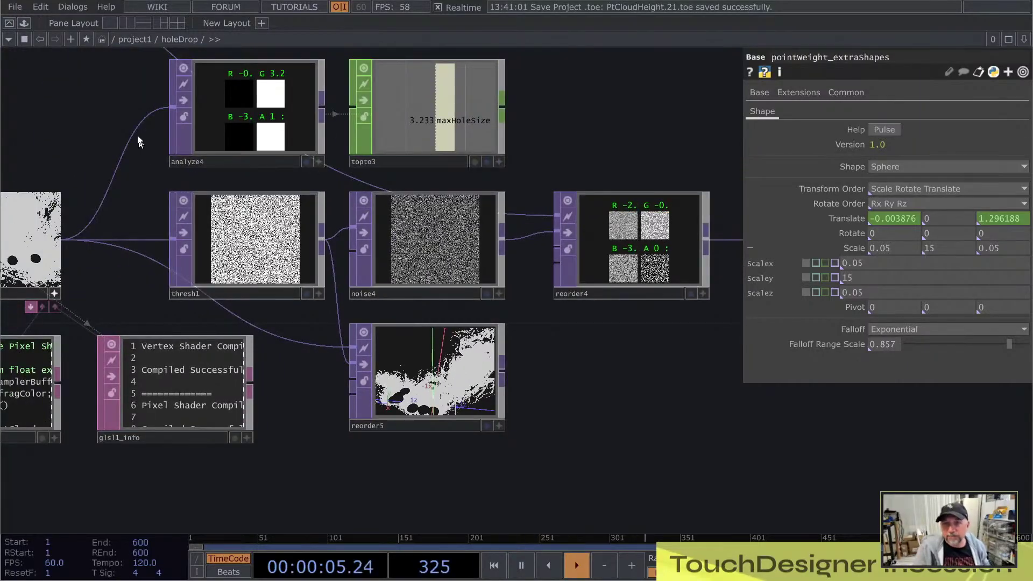
drag(138, 141, 254, 150)
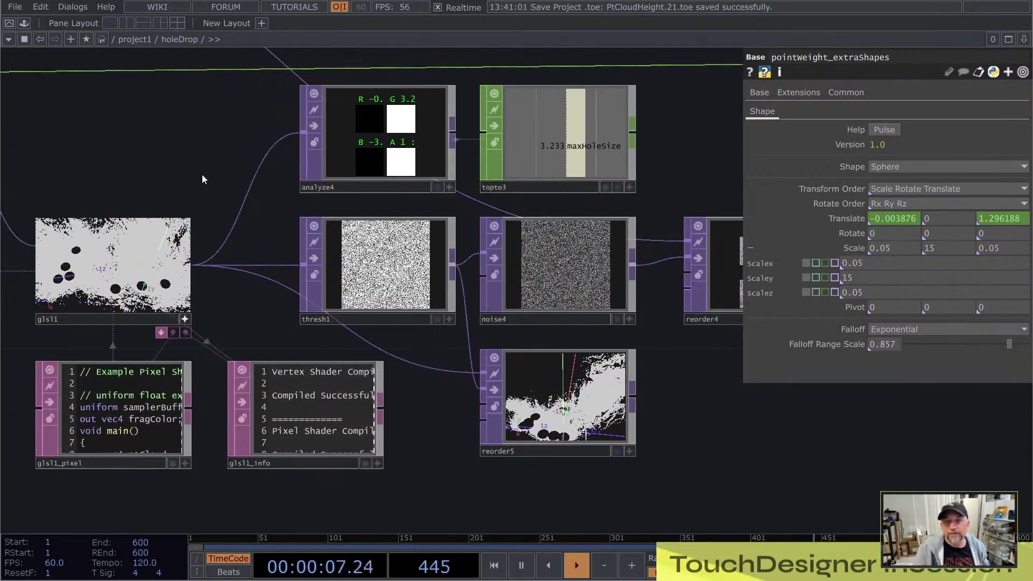
scroll(176, 169, up, 2)
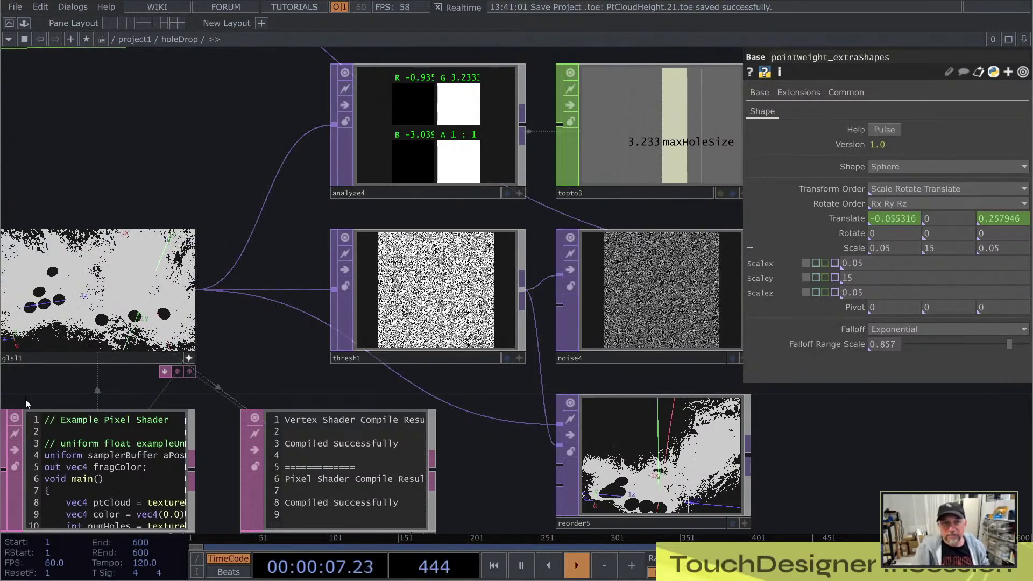
scroll(25, 399, up, 5)
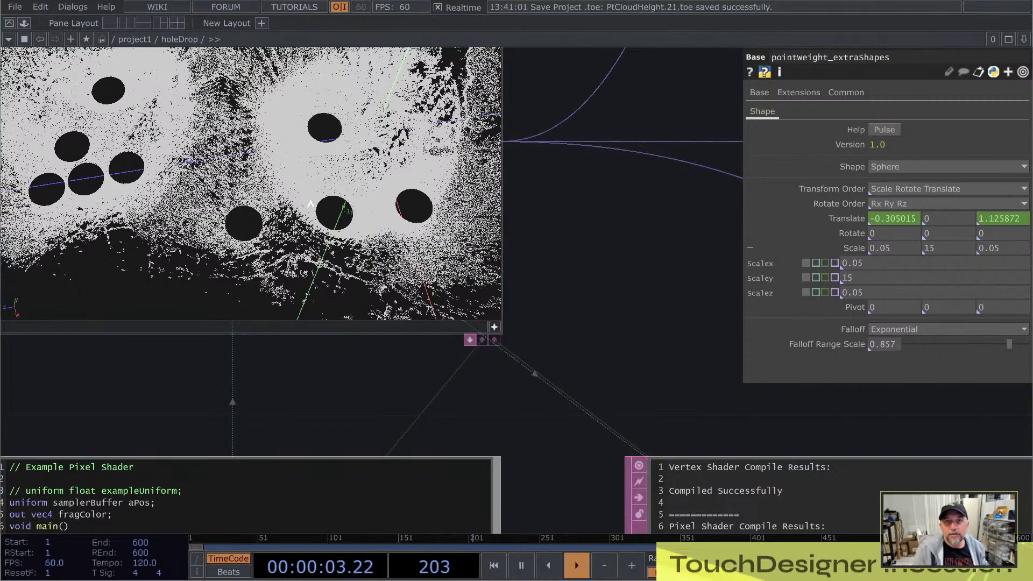
middle_drag(310, 204, 138, 247)
right_drag(294, 187, 117, 264)
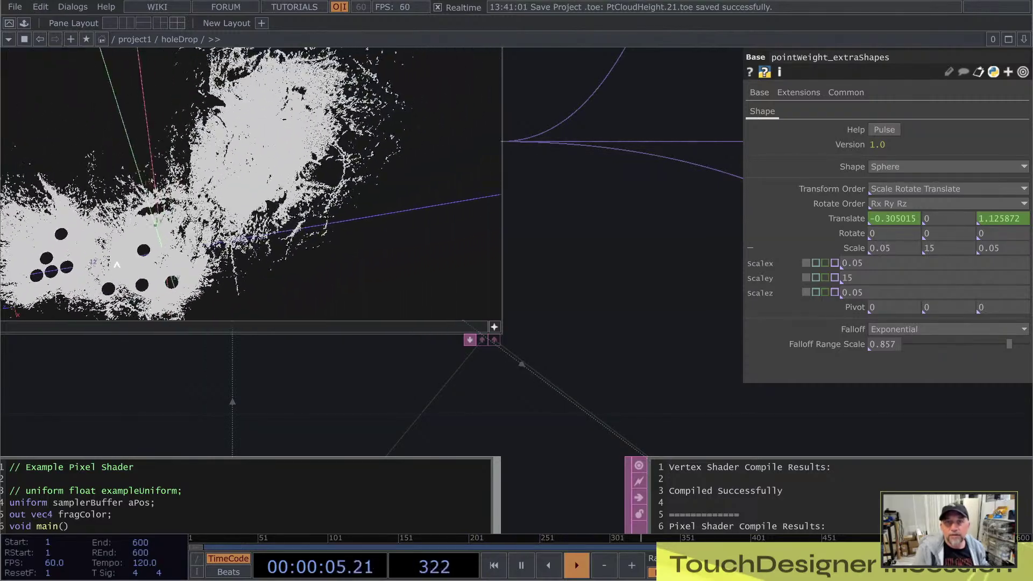
drag(117, 265, 233, 142)
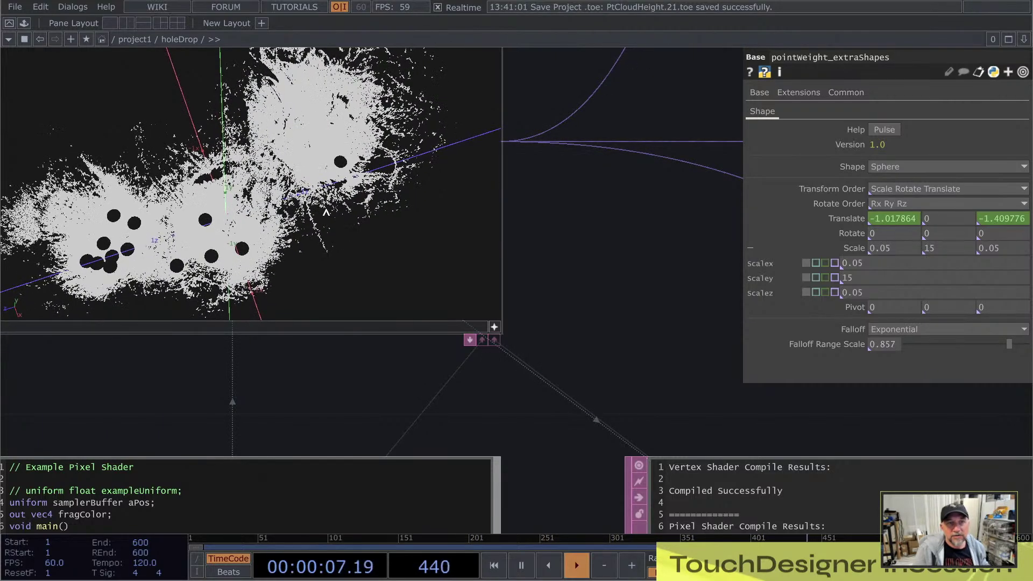
drag(325, 227, 302, 132)
- Find and select the branch after base1 with cache2, lookup1, pointtransform1, rgbkey1 and analyze2
scroll(564, 234, down, 10)
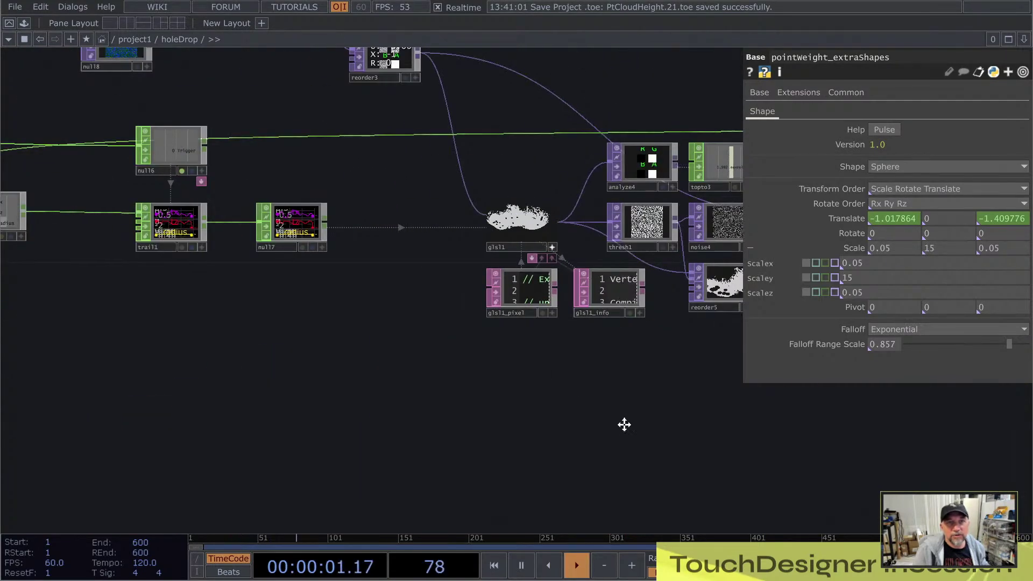
drag(623, 425, 314, 455)
scroll(314, 455, down, 2)
middle_drag(313, 455, 269, 456)
middle_drag(109, 239, 395, 295)
scroll(395, 296, down, 6)
scroll(388, 288, up, 6)
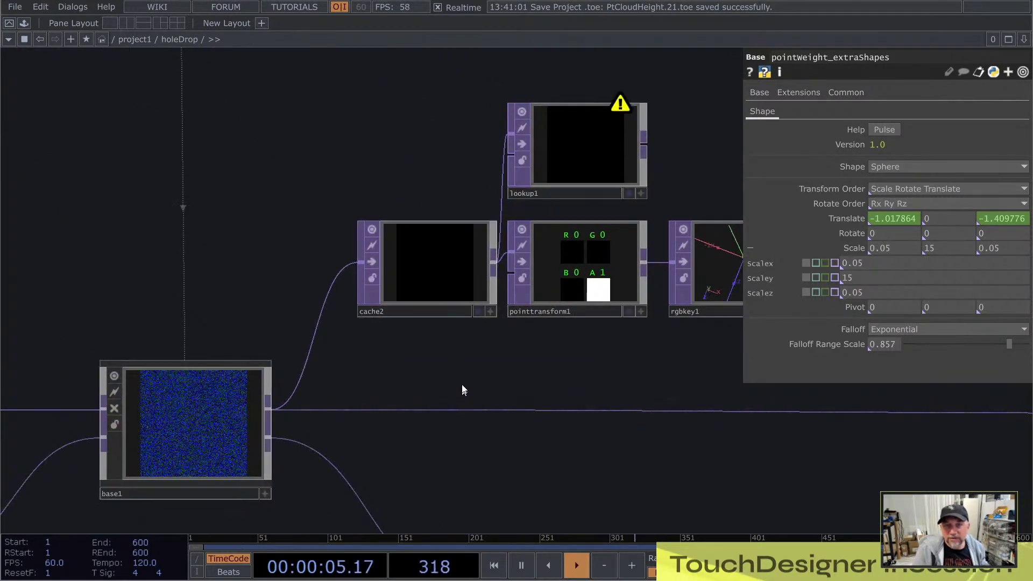
drag(496, 366, 197, 438)
right_drag(120, 156, 645, 331)
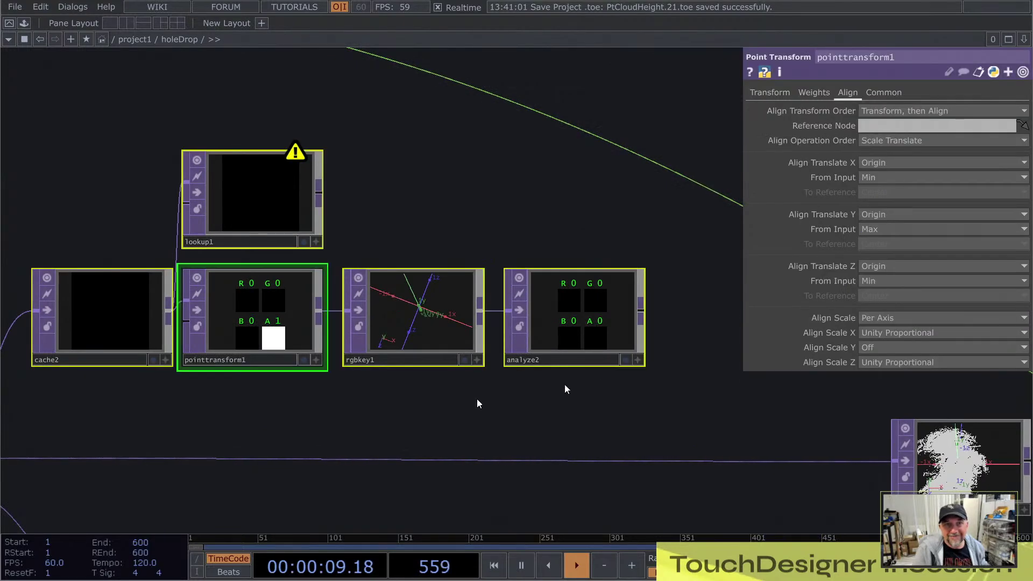
drag(331, 413, 401, 423)
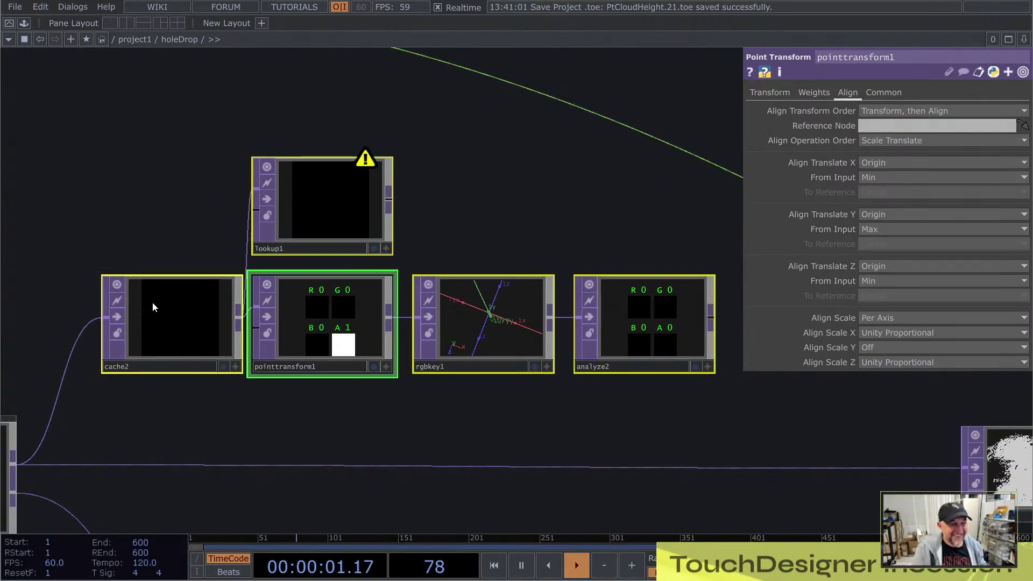
- Switch cache2's Active setting on and back off to capture the current point cloud
click(153, 302)
click(881, 109)
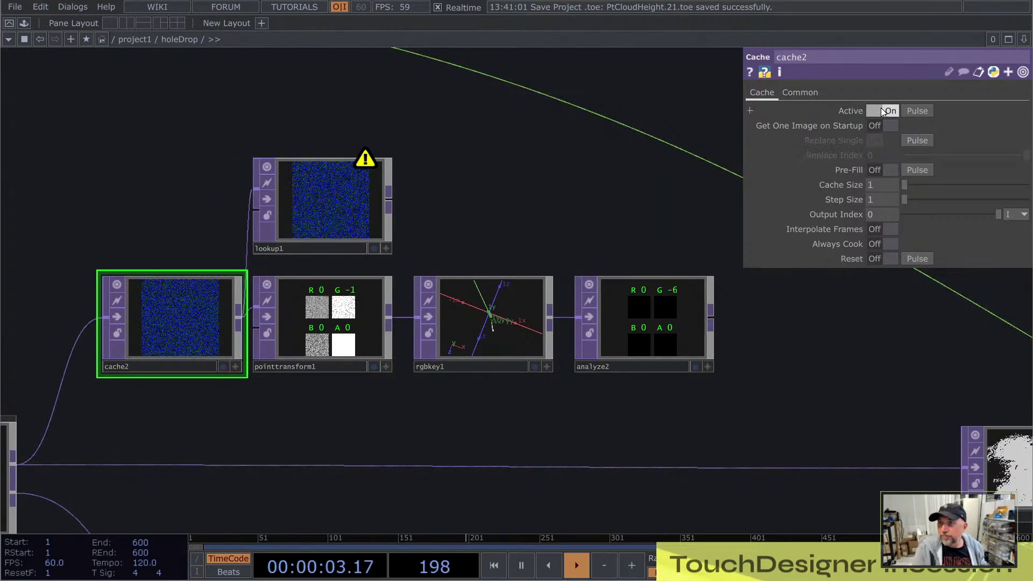
click(882, 109)
- Inspect rgbkey1's blue range settings and how it sits between pointtransform1 and analyze2
scroll(355, 403, up, 5)
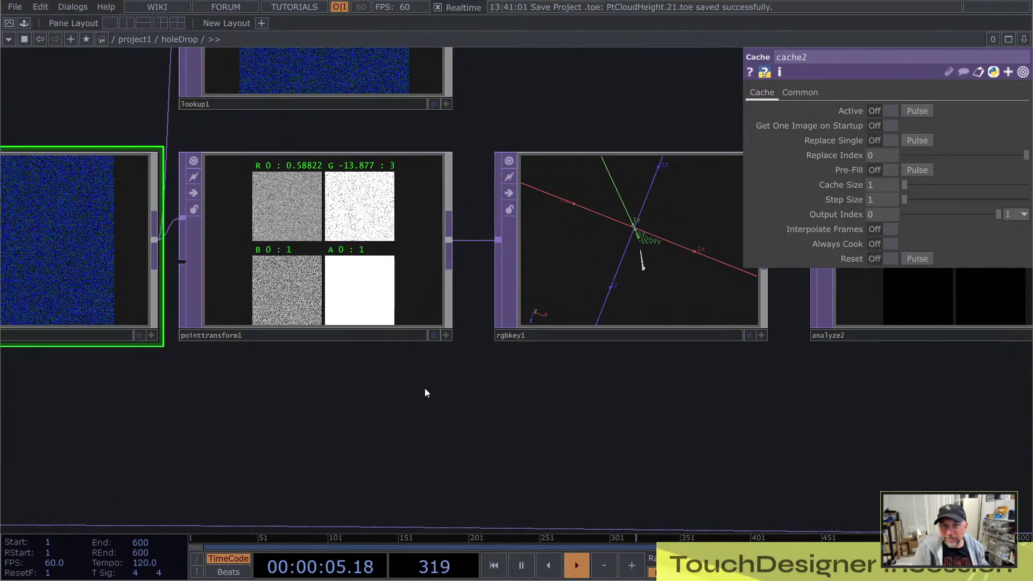
drag(425, 393, 201, 437)
click(372, 278)
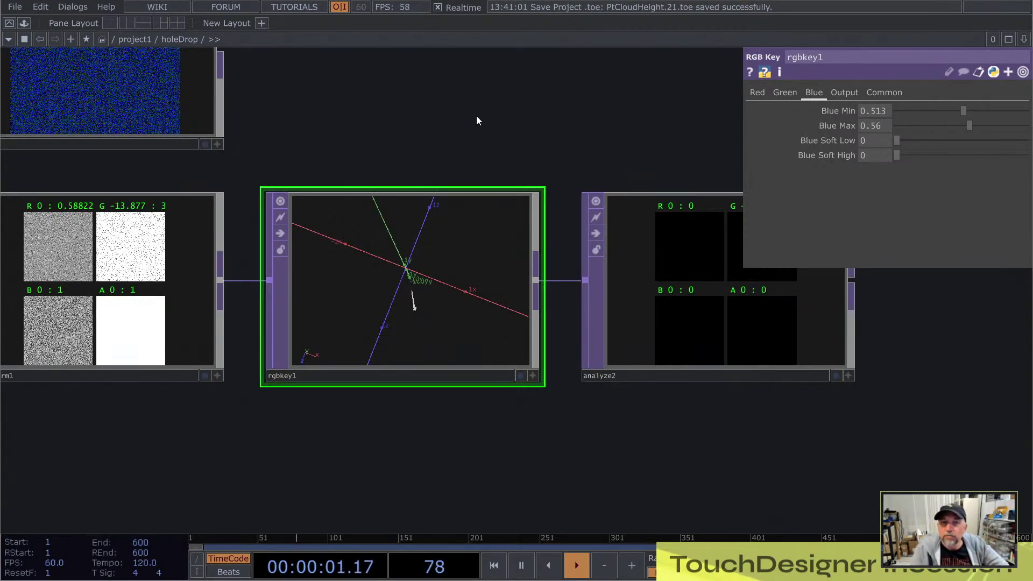
drag(477, 130, 531, 211)
scroll(532, 135, down, 3)
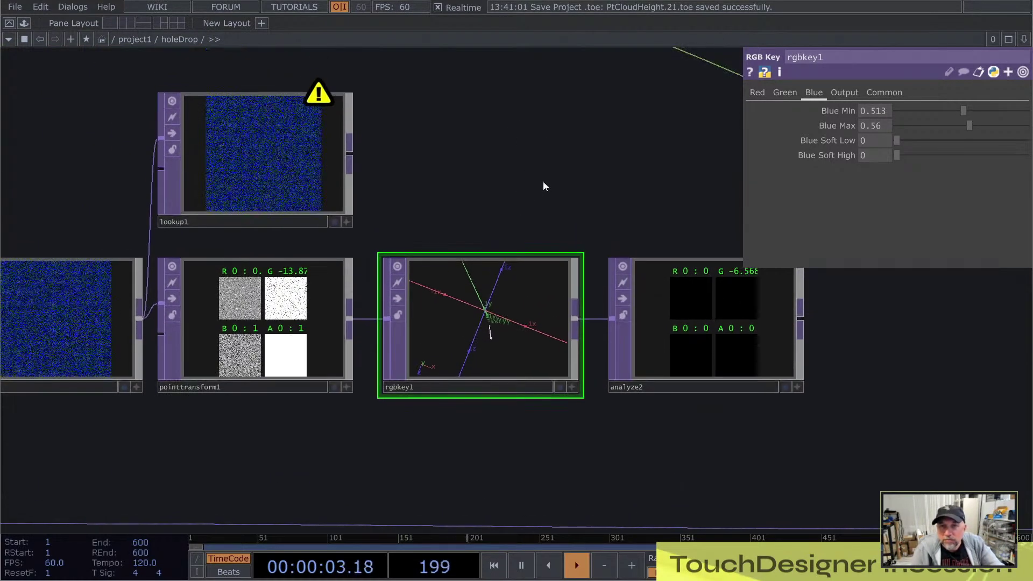
- Show pointtransform1's output as points, examine the aligned cloud up close and inspect its Align settings
click(347, 388)
right_click(251, 330)
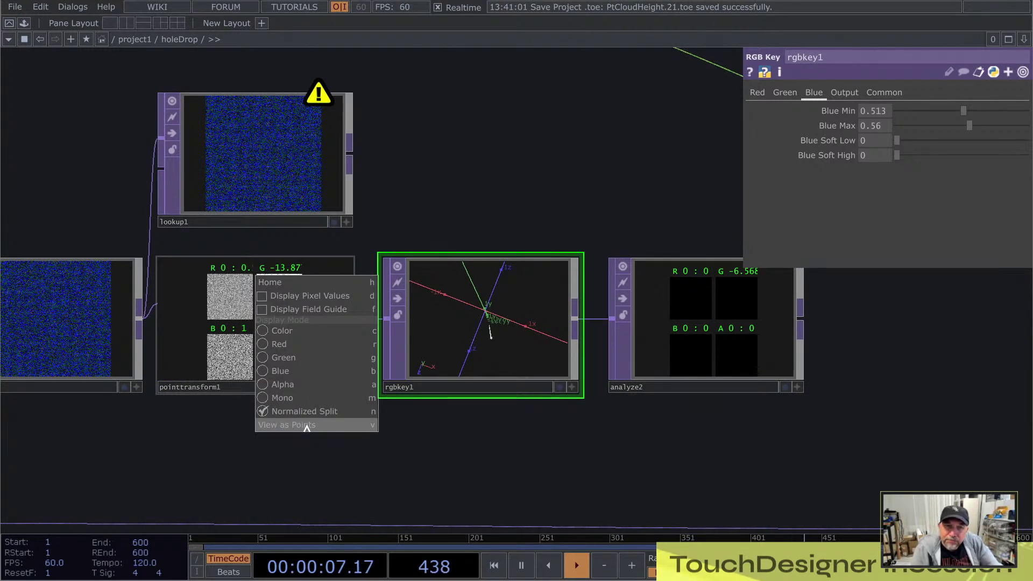
click(304, 425)
scroll(249, 421, up, 5)
drag(300, 233, 299, 293)
middle_drag(235, 282, 360, 274)
right_drag(360, 274, 299, 277)
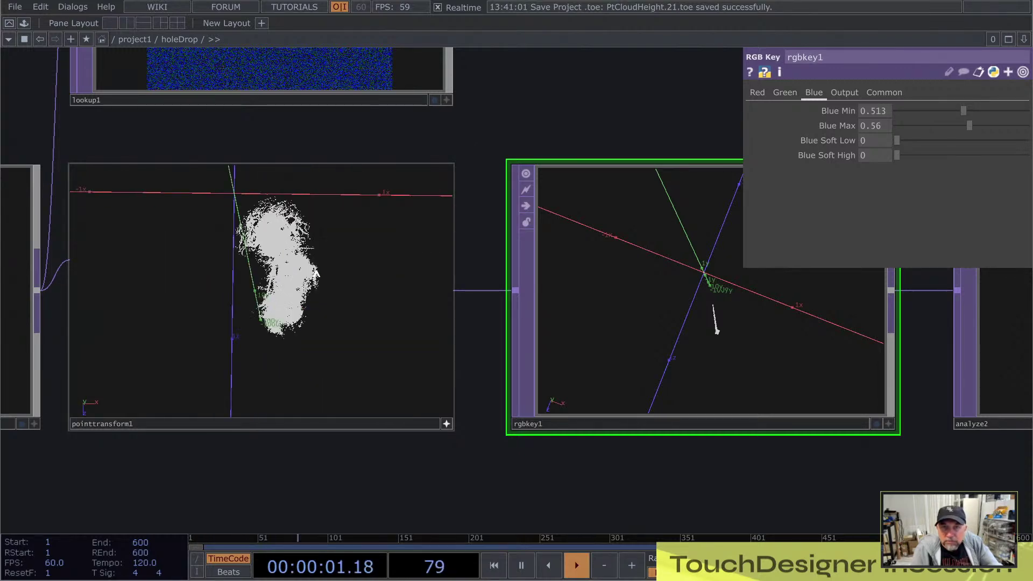
middle_drag(313, 278, 340, 278)
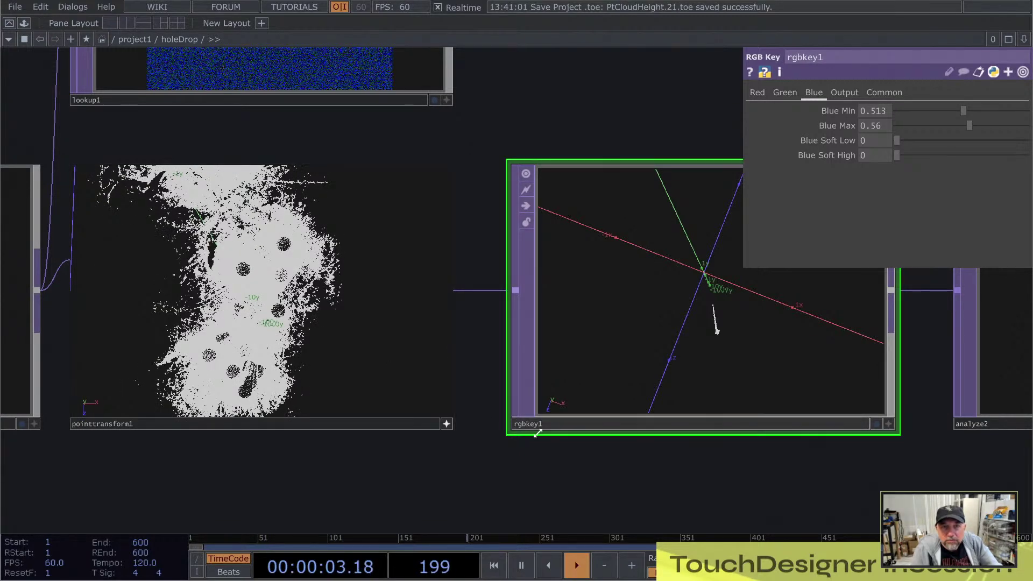
drag(579, 479, 531, 467)
click(215, 412)
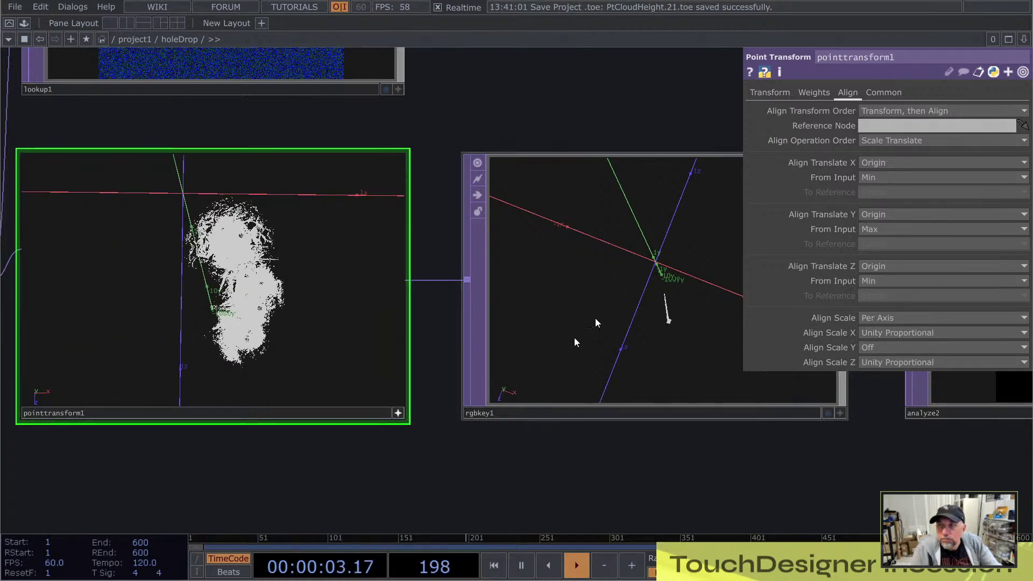
- Widen rgbkey1's red range to a minimum of 0 and a maximum of 1
drag(667, 471, 588, 471)
click(523, 279)
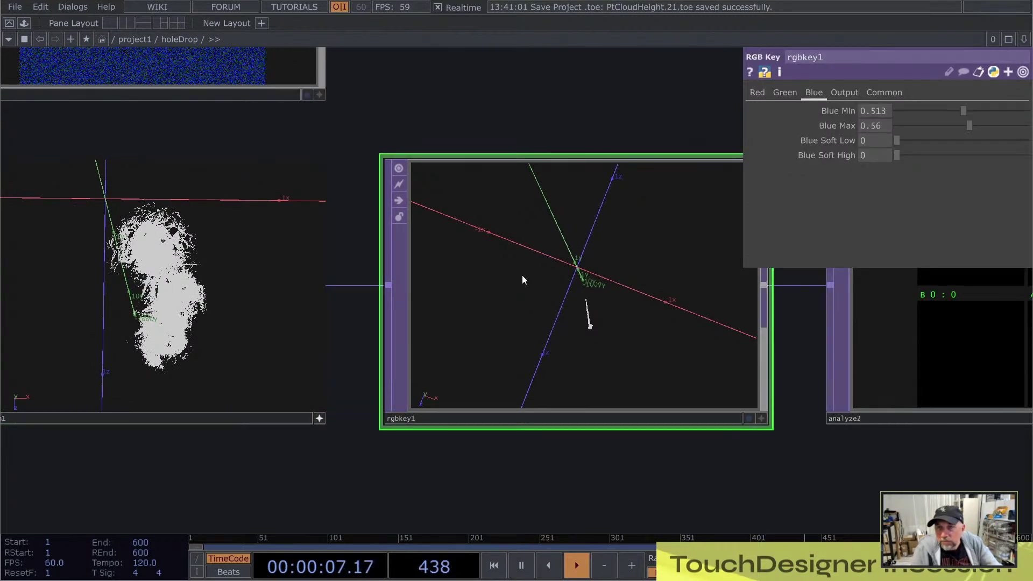
click(758, 93)
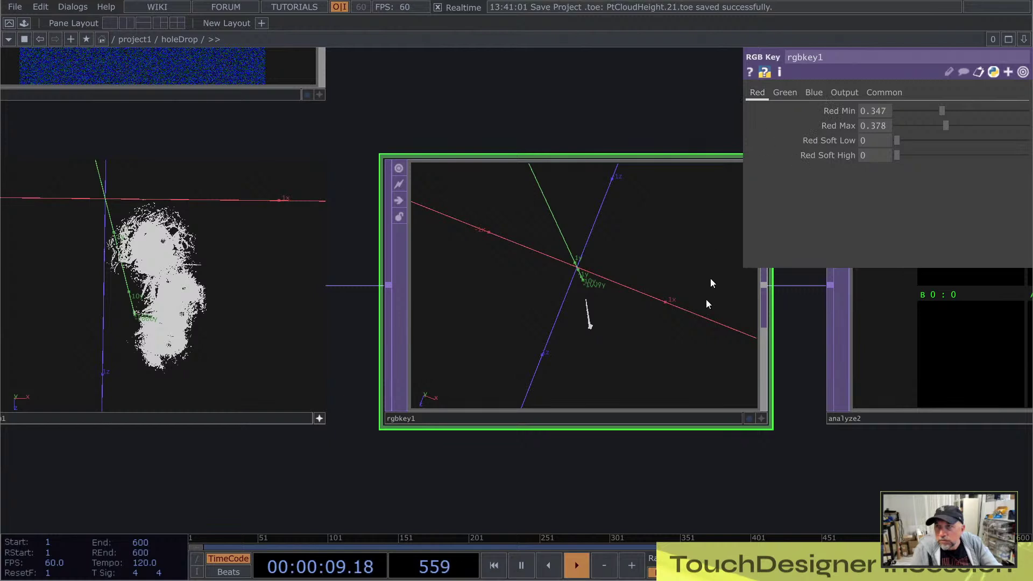
scroll(706, 299, up, 4)
scroll(558, 278, down, 1)
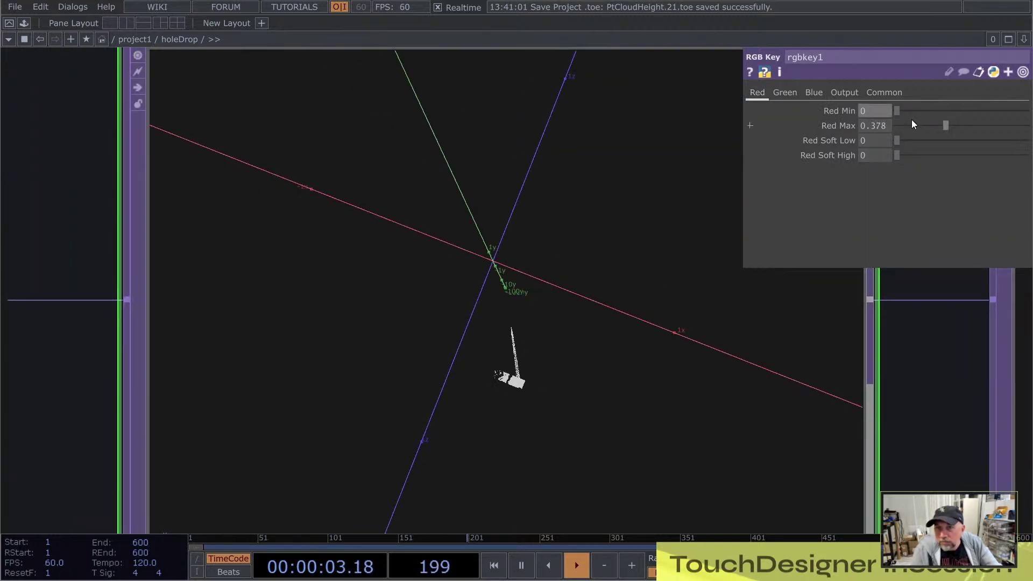
drag(949, 125, 1025, 125)
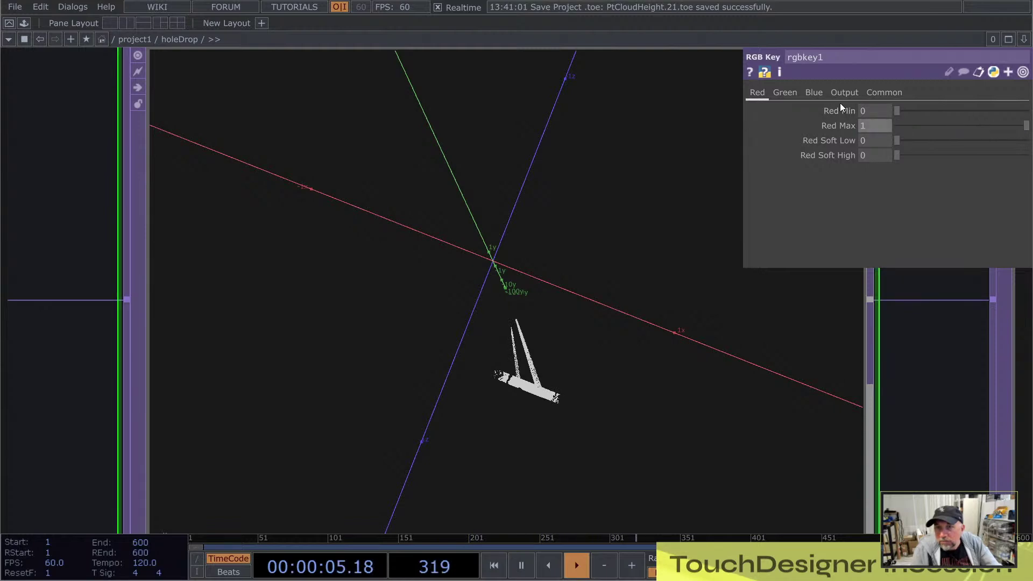
- Widen rgbkey1's blue range to a minimum of 0 and a maximum of 1
click(814, 93)
drag(931, 114, 906, 113)
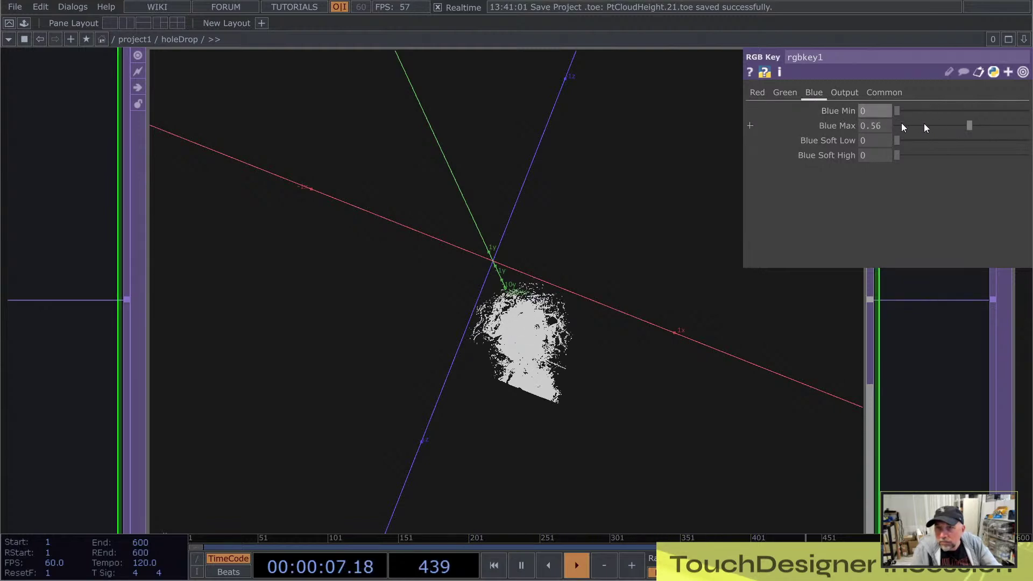
drag(975, 128, 1028, 127)
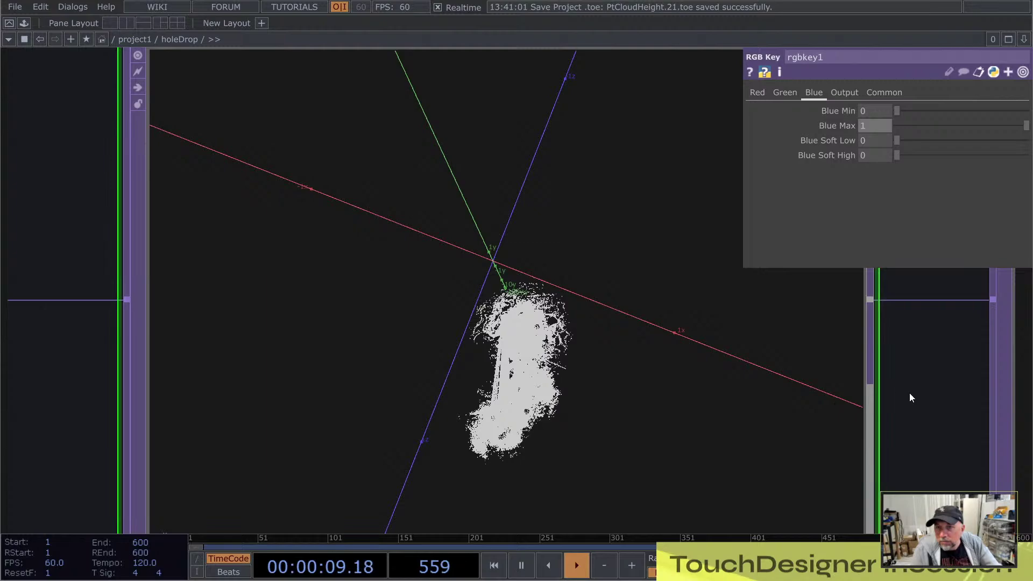
- Examine the keyed cloud in rgbkey1's viewer and narrow its blue range to a minimum of 0.275 and a maximum of 0.321
drag(909, 394, 840, 330)
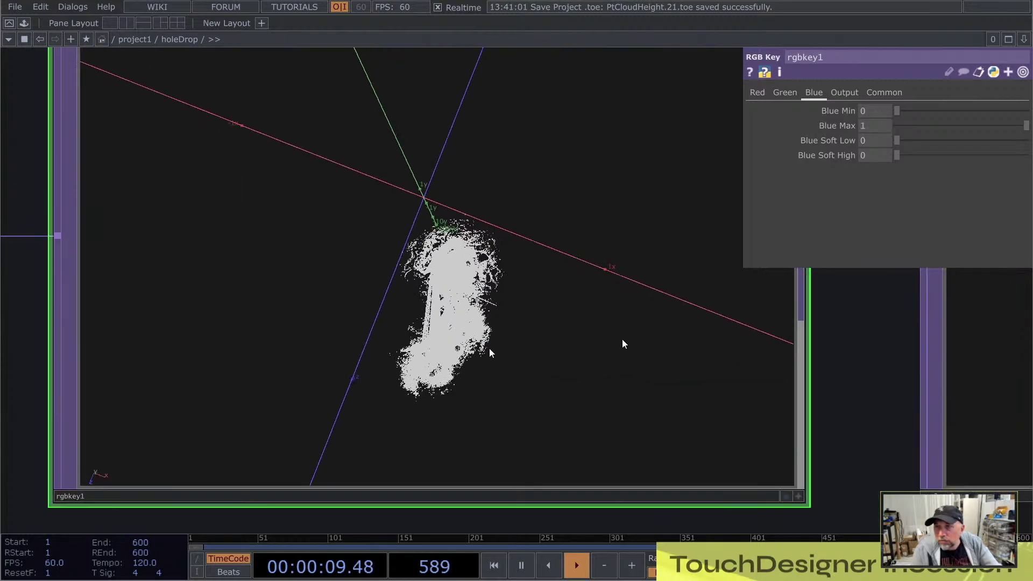
click(796, 492)
middle_drag(412, 322, 627, 318)
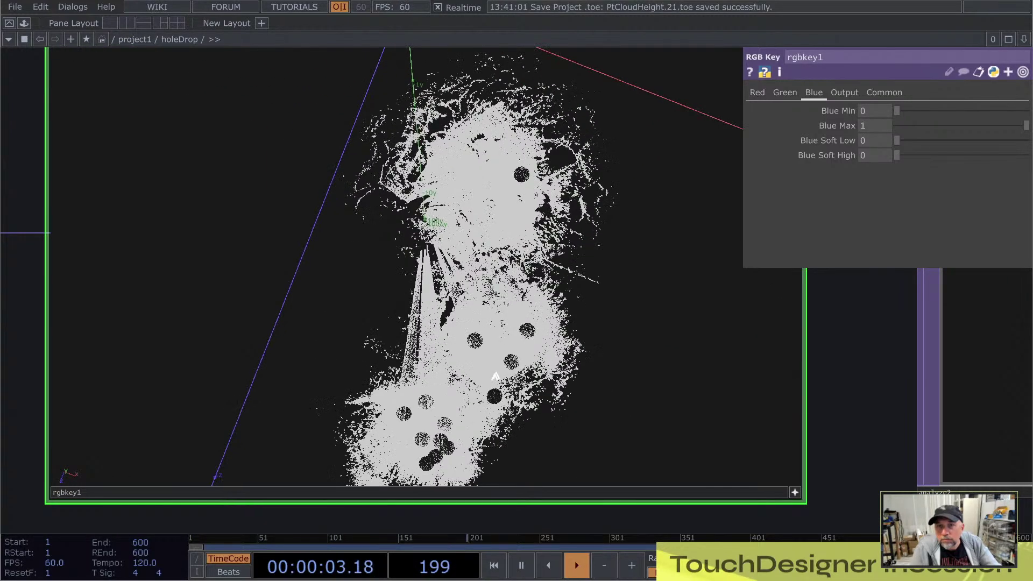
drag(496, 375, 698, 295)
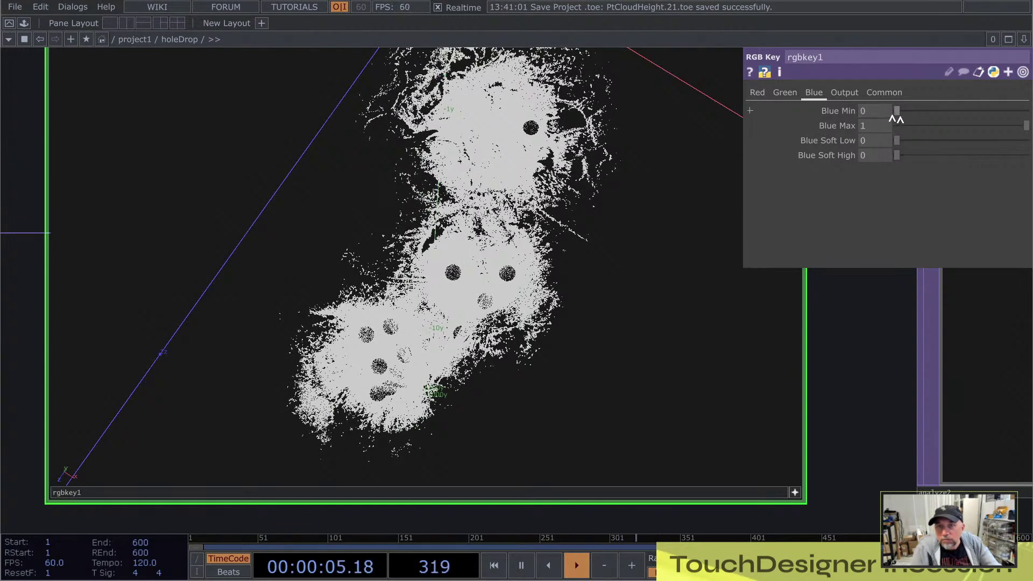
drag(900, 116, 932, 129)
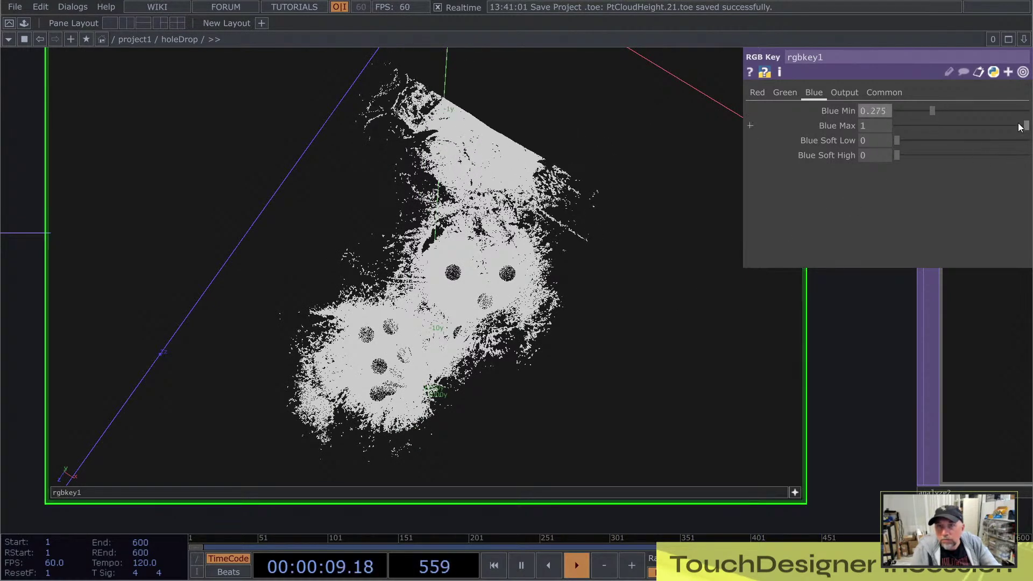
drag(1025, 126, 940, 140)
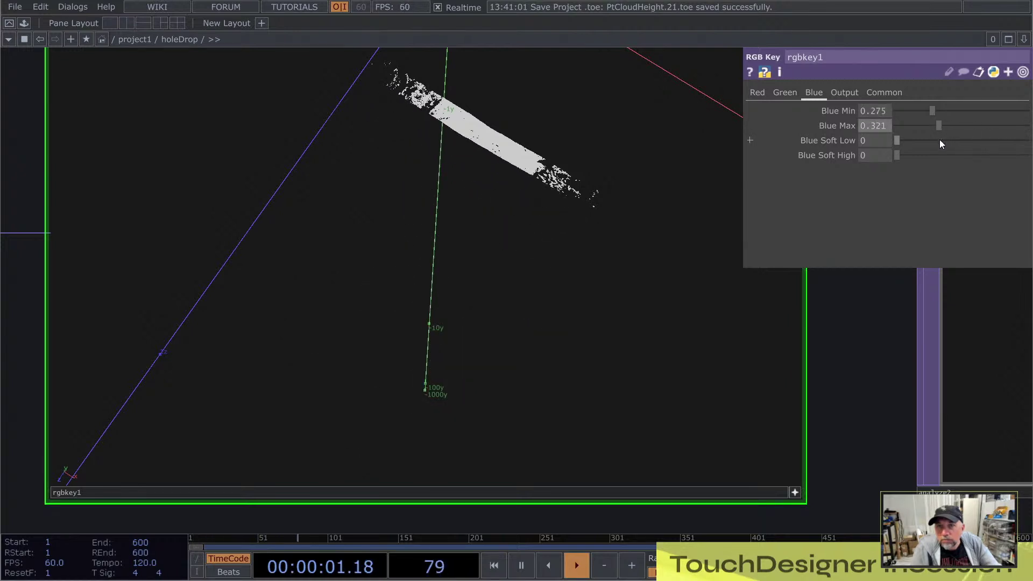
- Set rgbkey1's Blue Min to 0 and compare the keyed slice with analyze2's green channel
drag(834, 437, 649, 438)
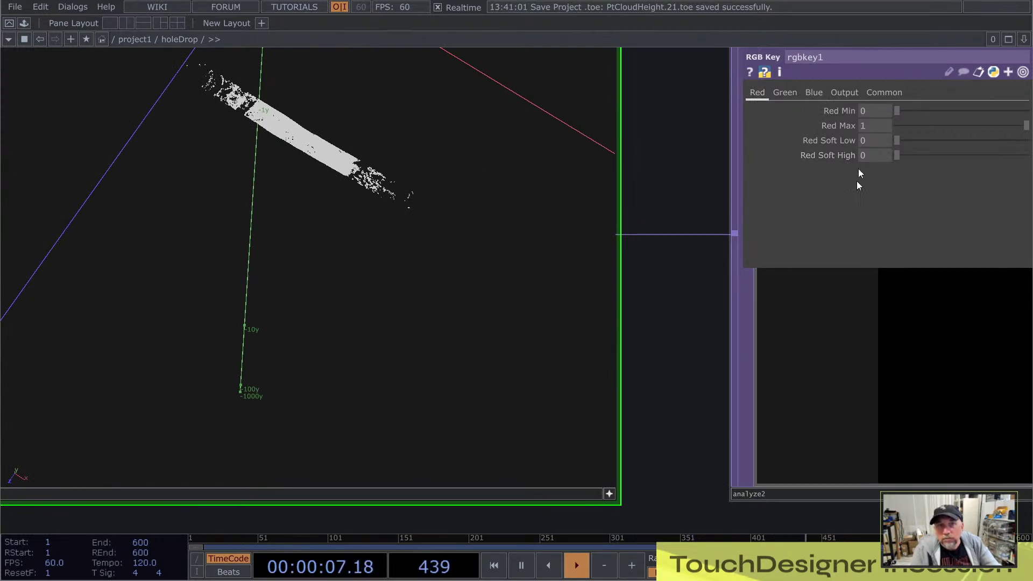
scroll(682, 320, down, 6)
drag(745, 383, 553, 406)
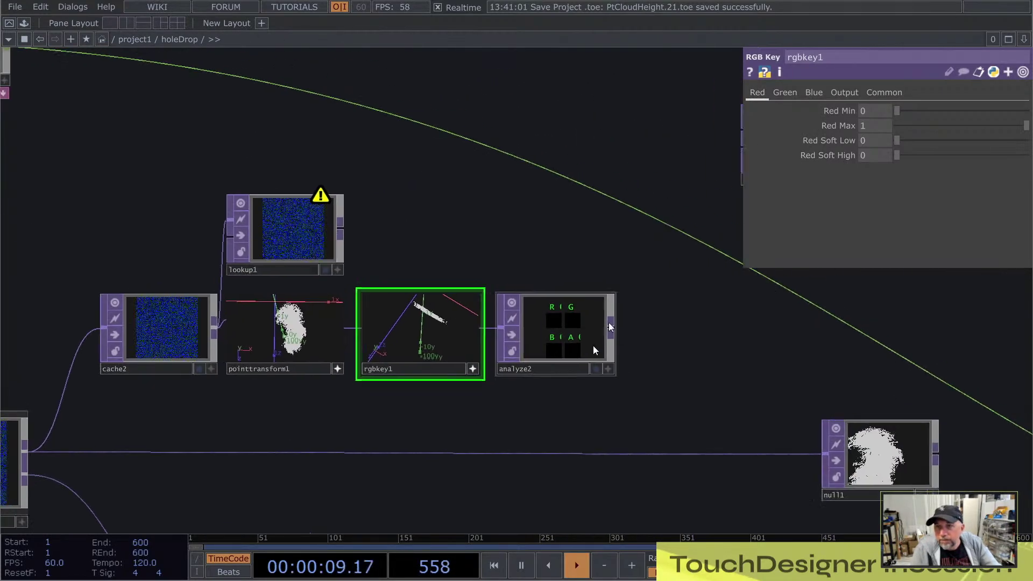
scroll(554, 304, up, 6)
drag(507, 150, 688, 100)
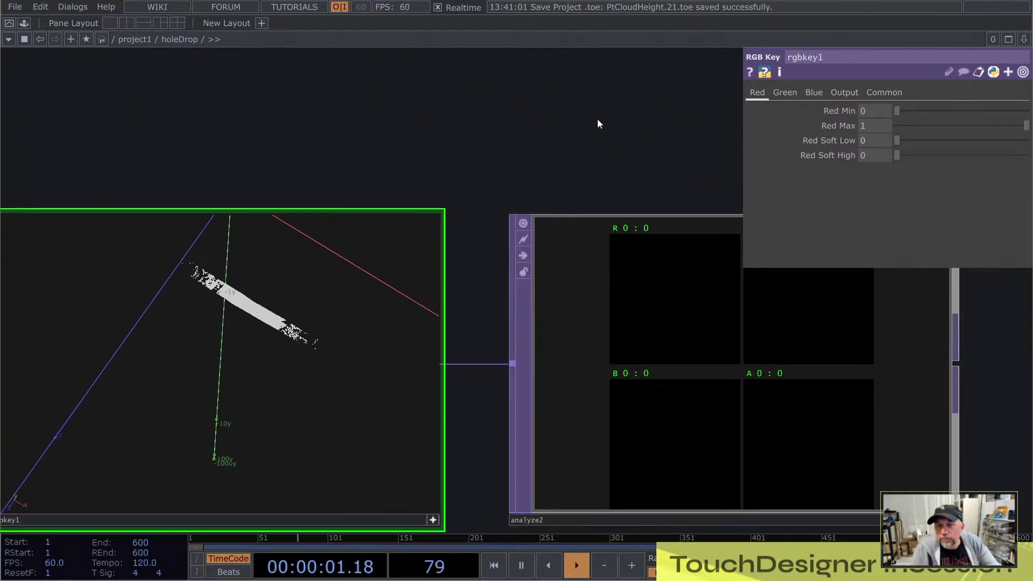
drag(598, 120, 501, 110)
drag(688, 159, 664, 160)
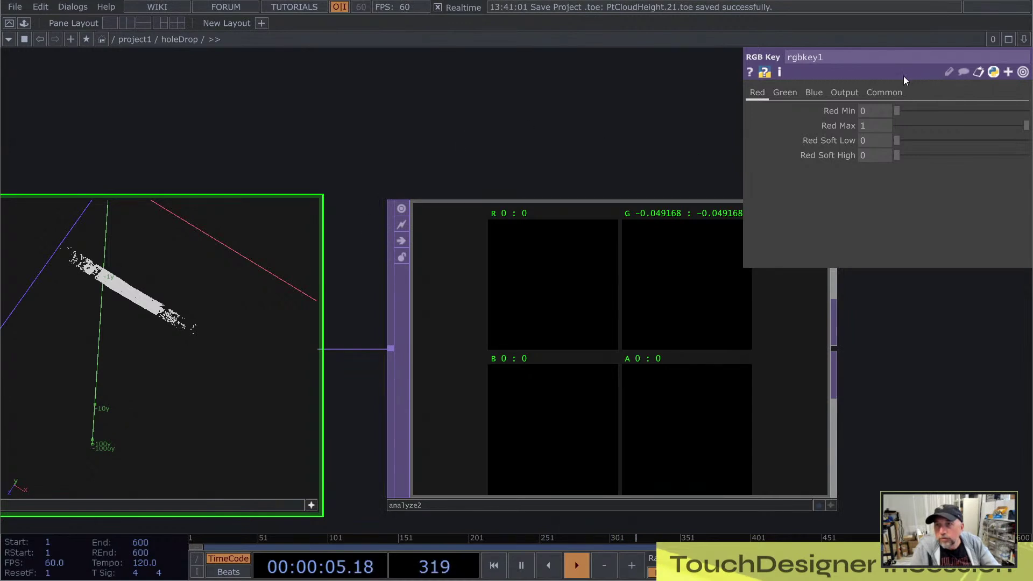
click(804, 91)
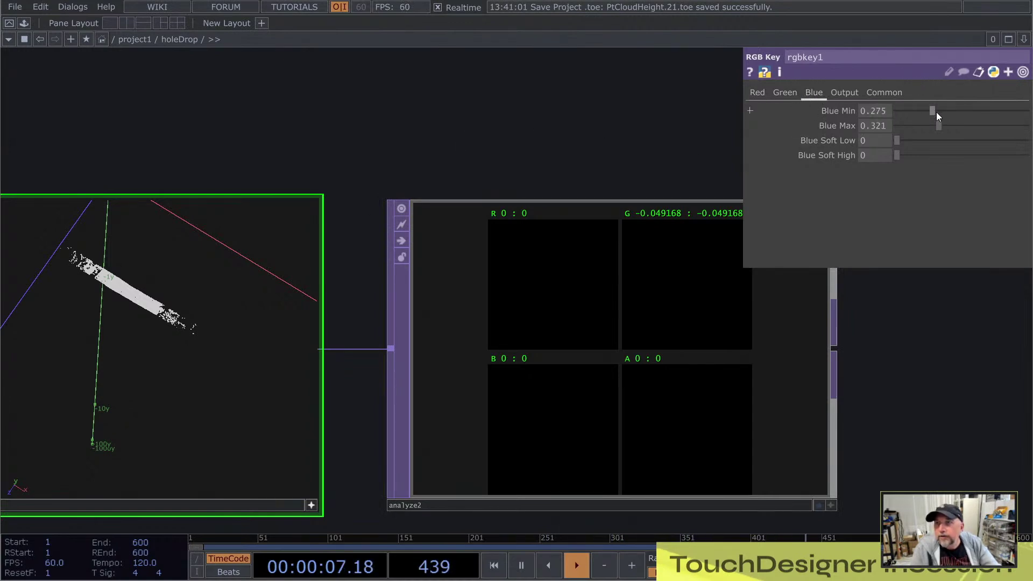
drag(936, 112, 883, 112)
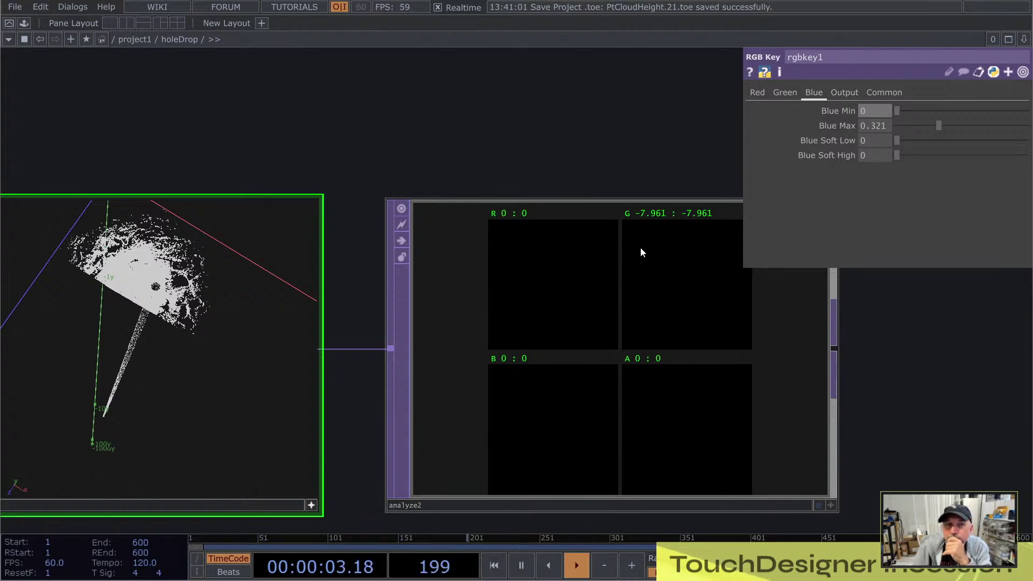
- Trace the holeDrop network from rgbkey1 past glsl1 to switch1, feedback5 and hold2, and inspect topto4's parameters
scroll(591, 162, down, 5)
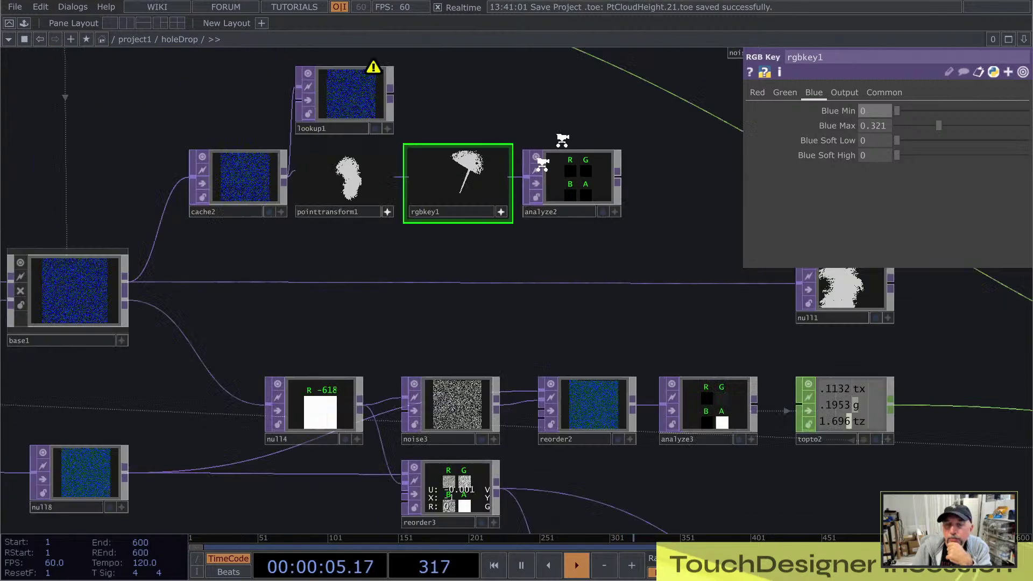
drag(547, 317, 545, 219)
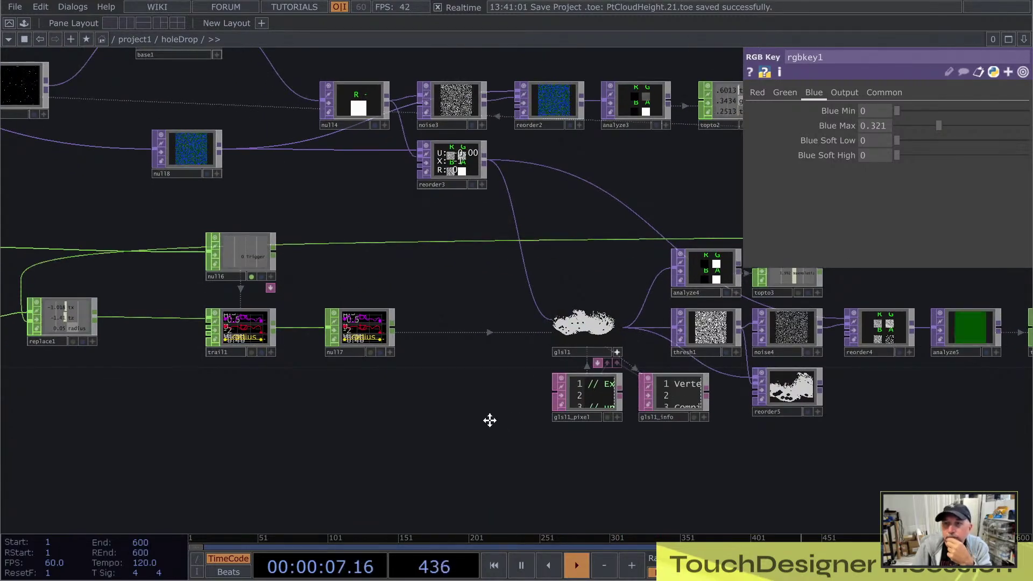
drag(490, 420, 316, 420)
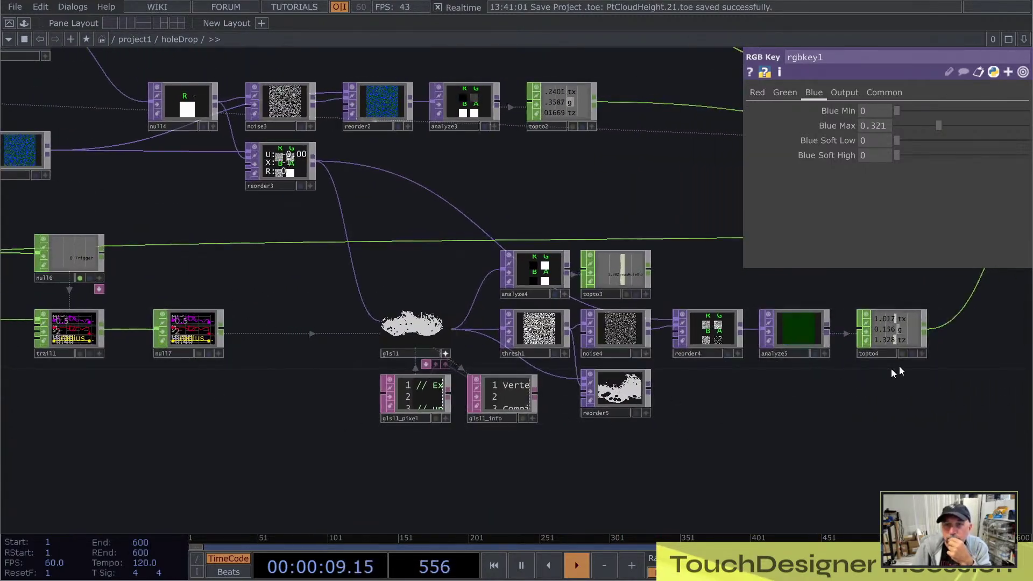
drag(896, 421, 291, 405)
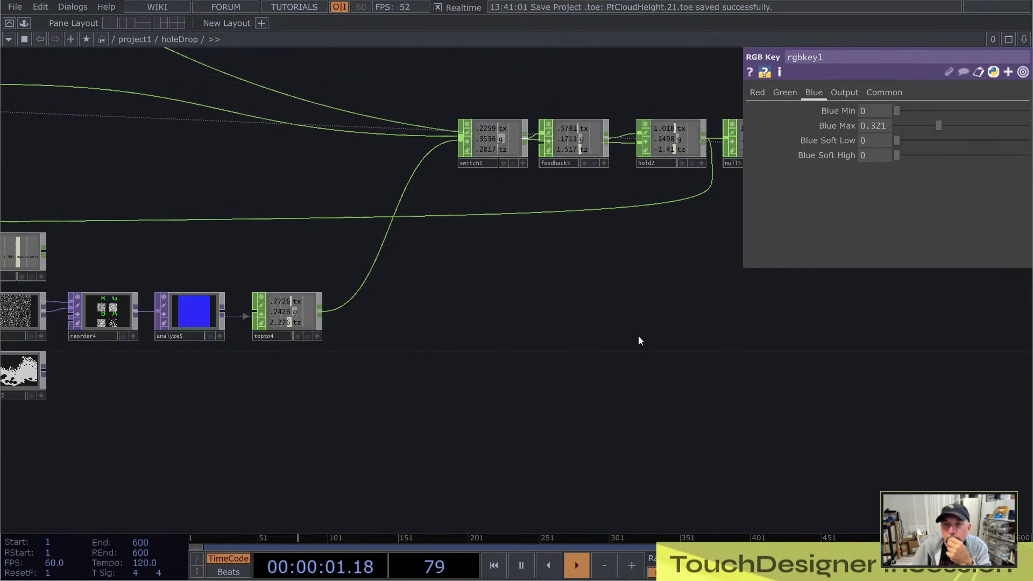
drag(639, 337, 446, 443)
scroll(371, 269, up, 5)
mouse_move(350, 201)
mouse_down()
mouse_move(361, 319)
mouse_move(349, 142)
mouse_move(351, 202)
mouse_up()
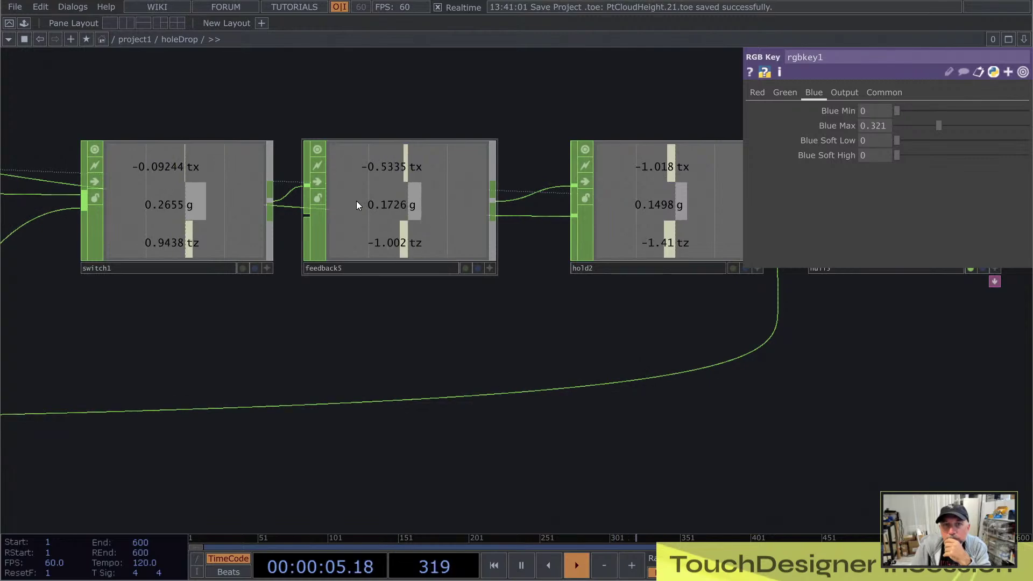
scroll(619, 237, down, 10)
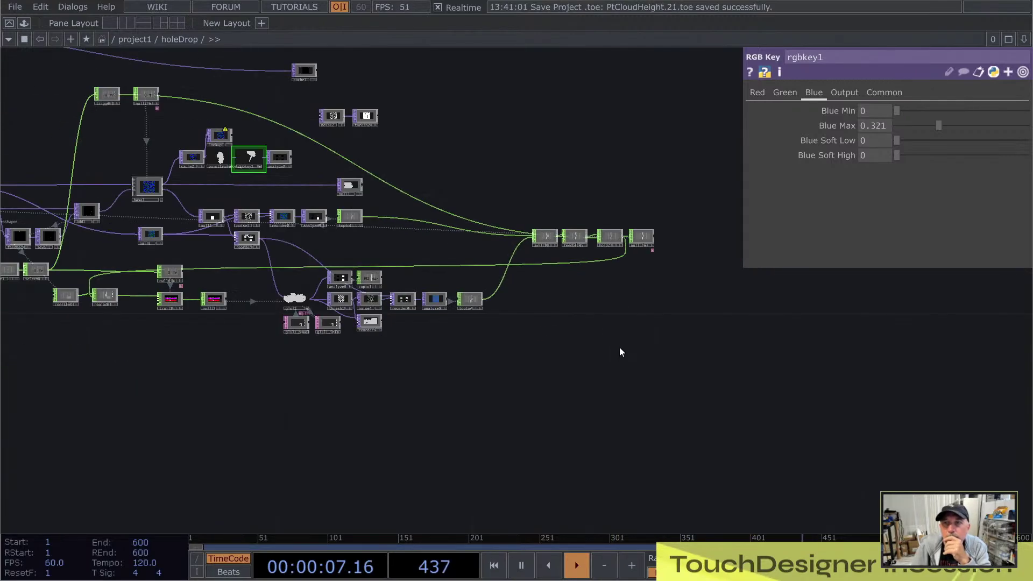
scroll(422, 309, up, 8)
drag(560, 432, 383, 441)
click(479, 263)
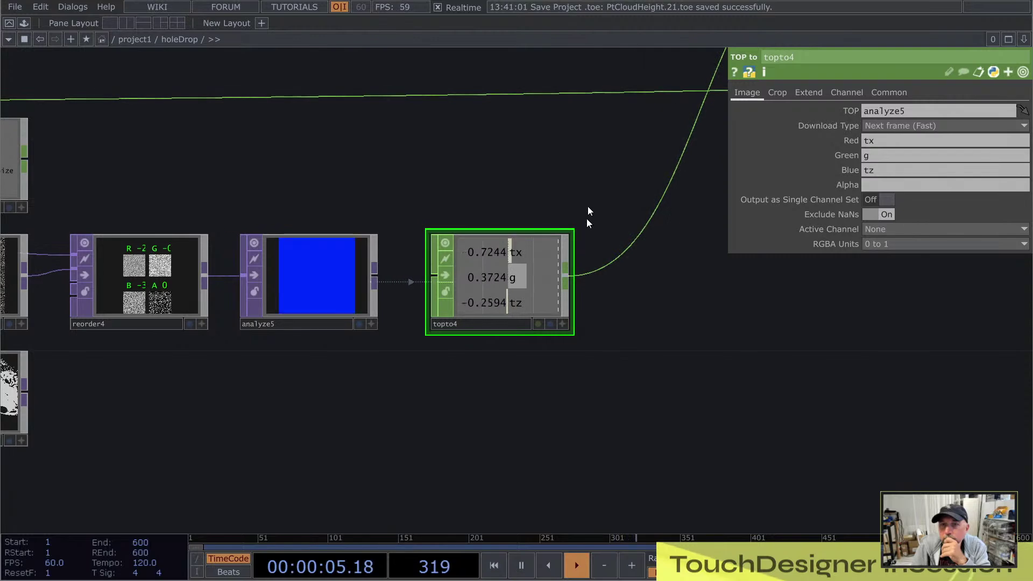
- Follow the network back from topto4 to the constant3, replace1 and trail1 chain that feeds glsl1
scroll(624, 356, down, 5)
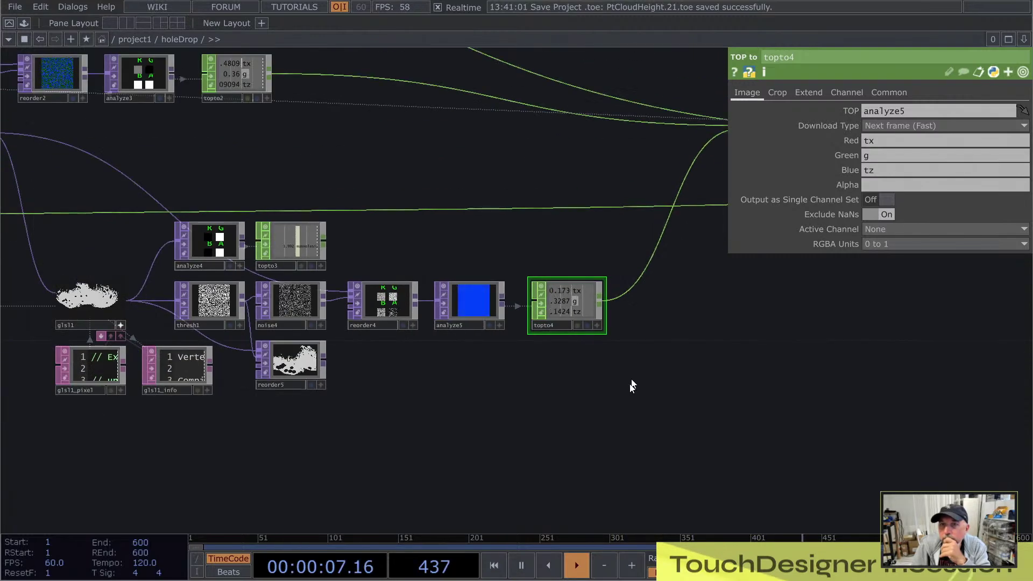
scroll(630, 386, down, 2)
scroll(629, 391, down, 3)
drag(631, 391, 690, 393)
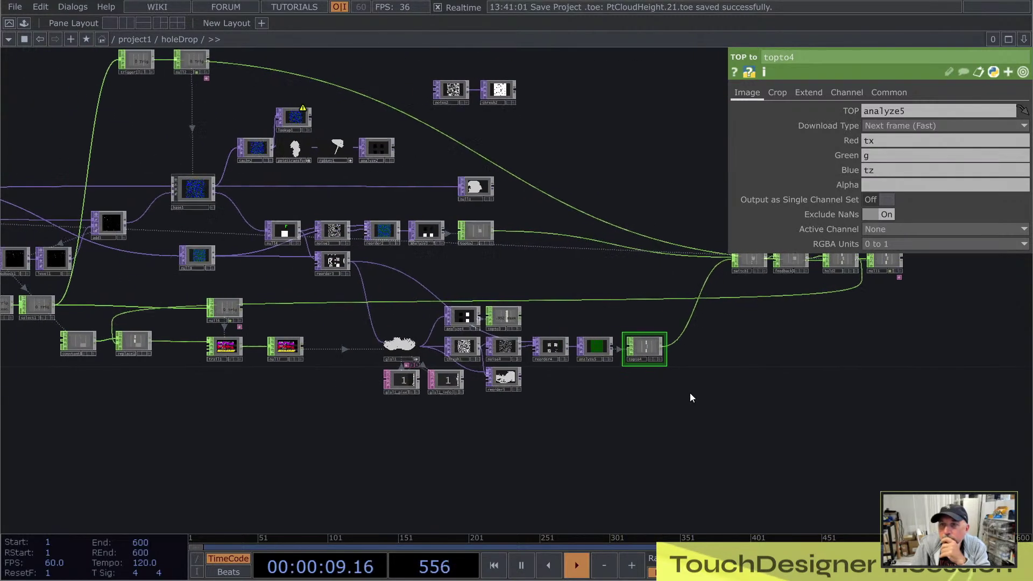
drag(502, 431, 584, 429)
drag(347, 417, 418, 418)
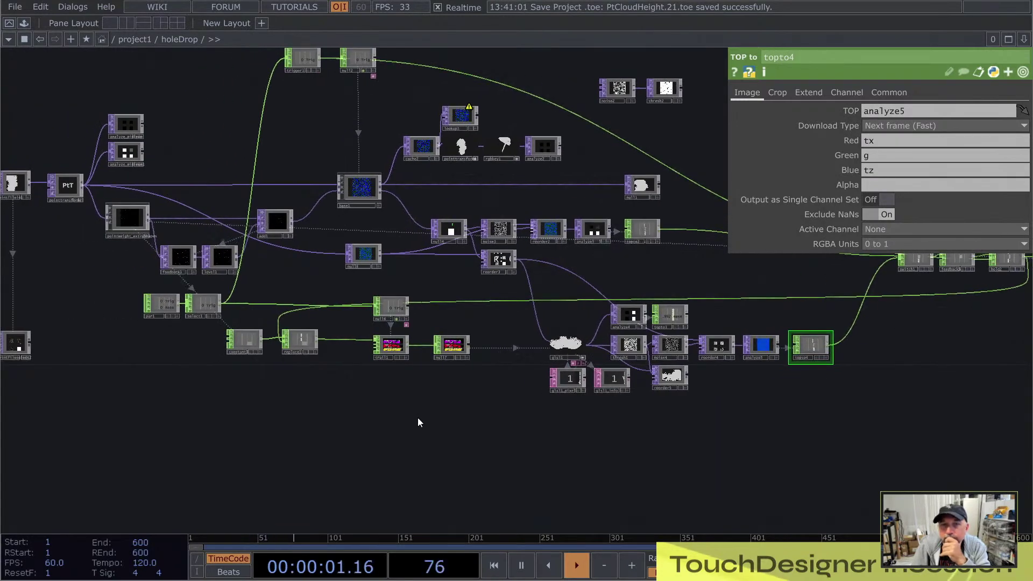
middle_drag(257, 342, 226, 350)
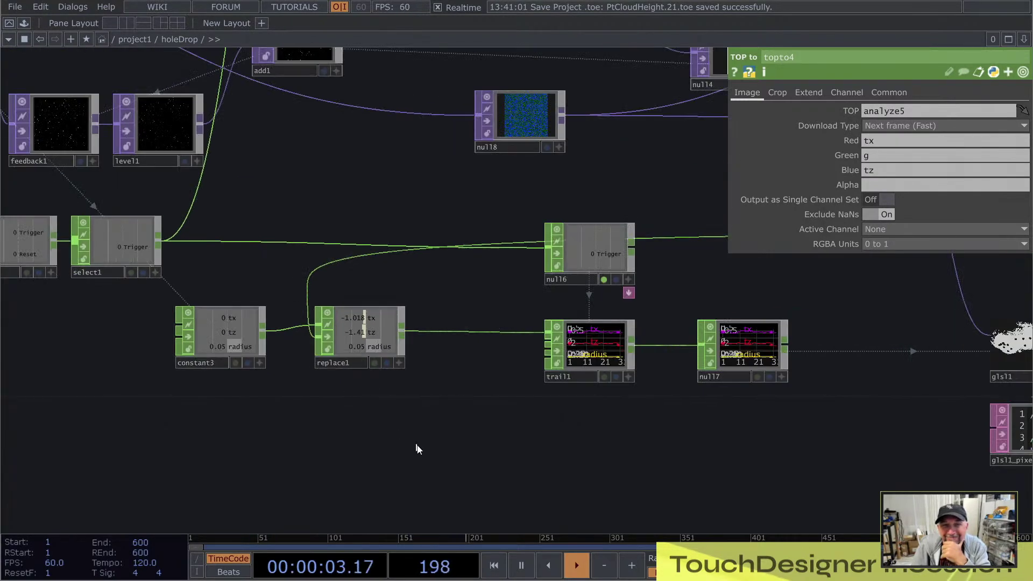
drag(391, 425, 259, 411)
scroll(182, 336, down, 5)
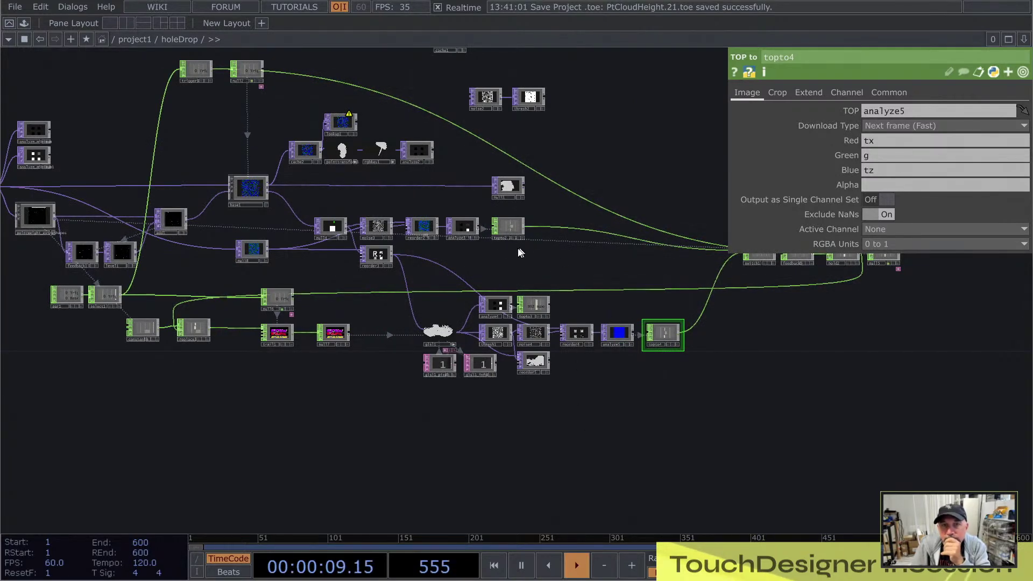
- Examine reorder5's point cloud along with the neighbouring thresh1 and noise4 branch
scroll(506, 253, down, 6)
scroll(543, 290, up, 5)
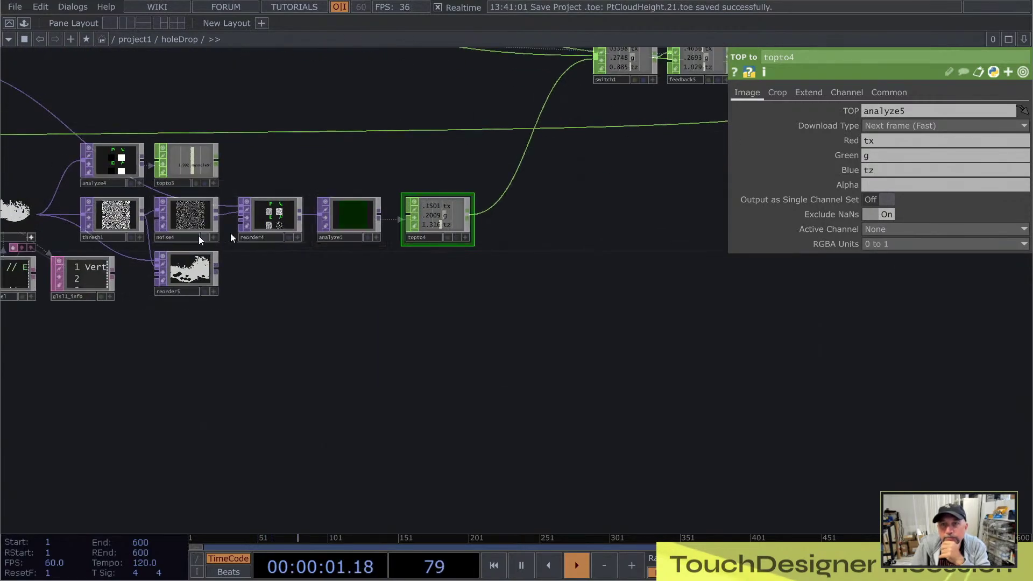
scroll(357, 318, up, 8)
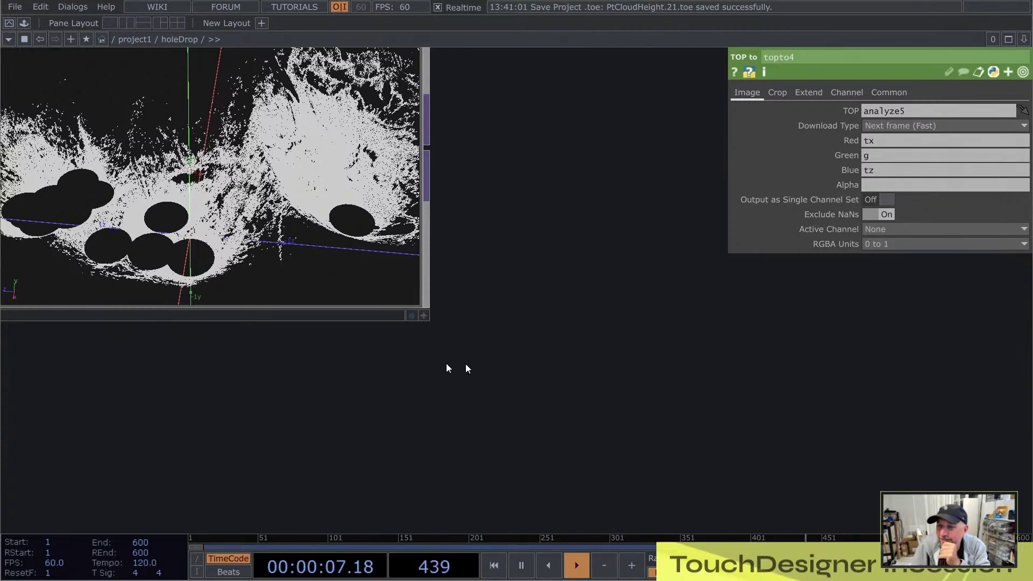
scroll(463, 365, down, 8)
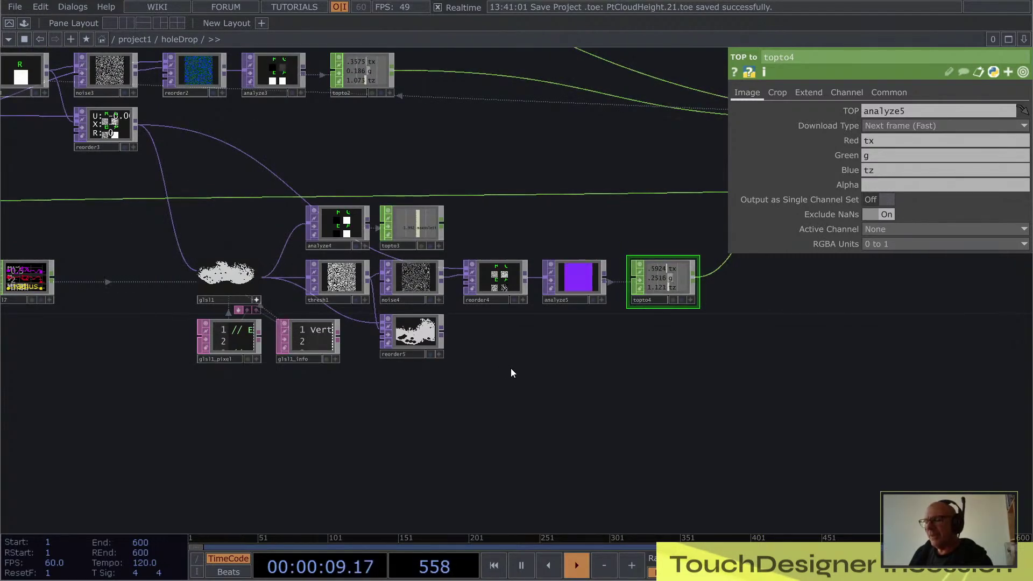
scroll(329, 277, up, 5)
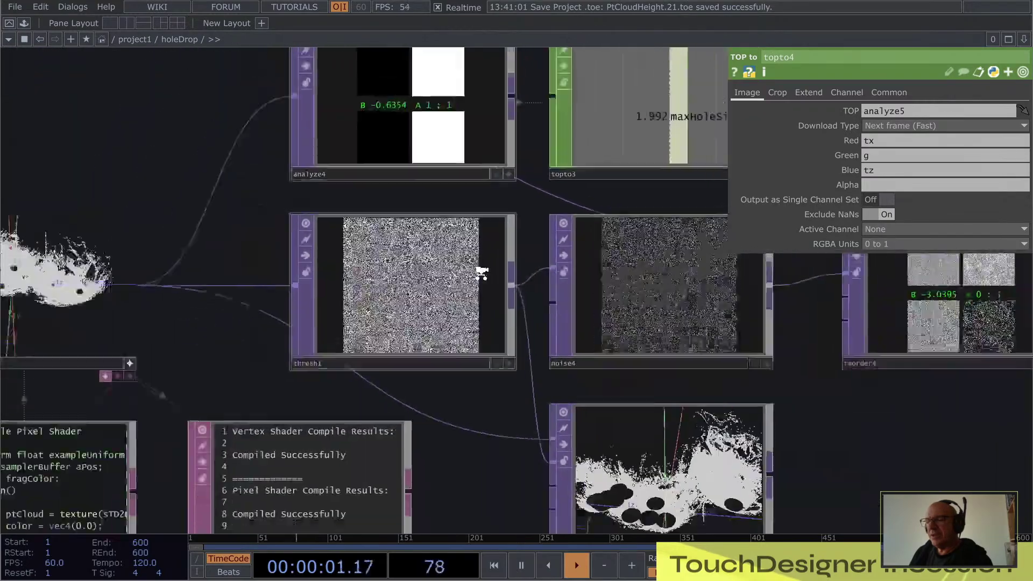
- Examine the holes in glsl1's point cloud and the connections from glsl1 to analyze4 and thresh1
scroll(484, 272, down, 4)
scroll(316, 224, up, 8)
drag(209, 215, 470, 192)
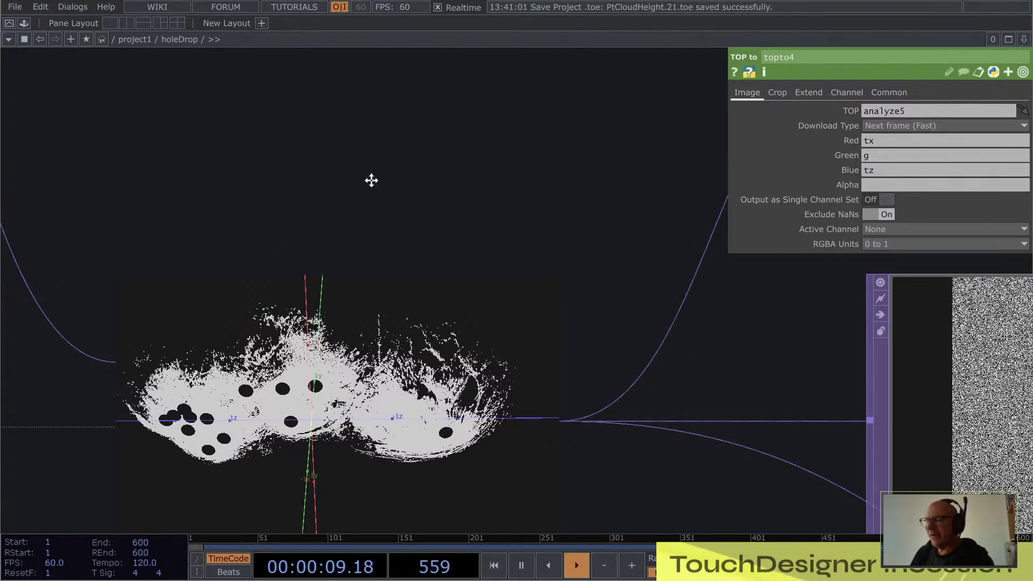
drag(371, 179, 328, 164)
scroll(355, 166, down, 4)
drag(431, 159, 418, 265)
scroll(463, 183, down, 6)
scroll(418, 264, up, 5)
scroll(381, 270, down, 3)
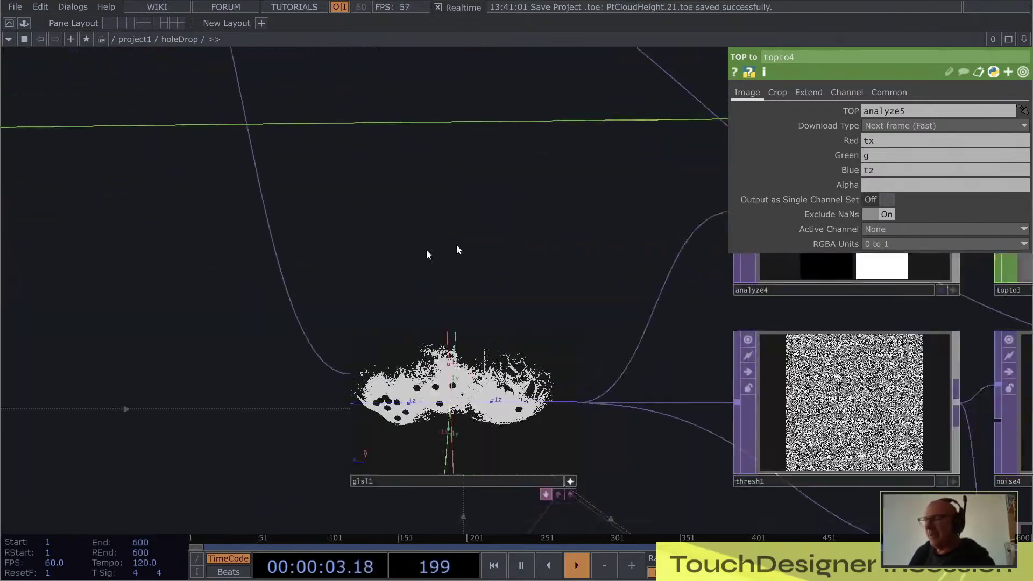
scroll(426, 250, up, 3)
scroll(438, 249, down, 3)
drag(497, 235, 367, 211)
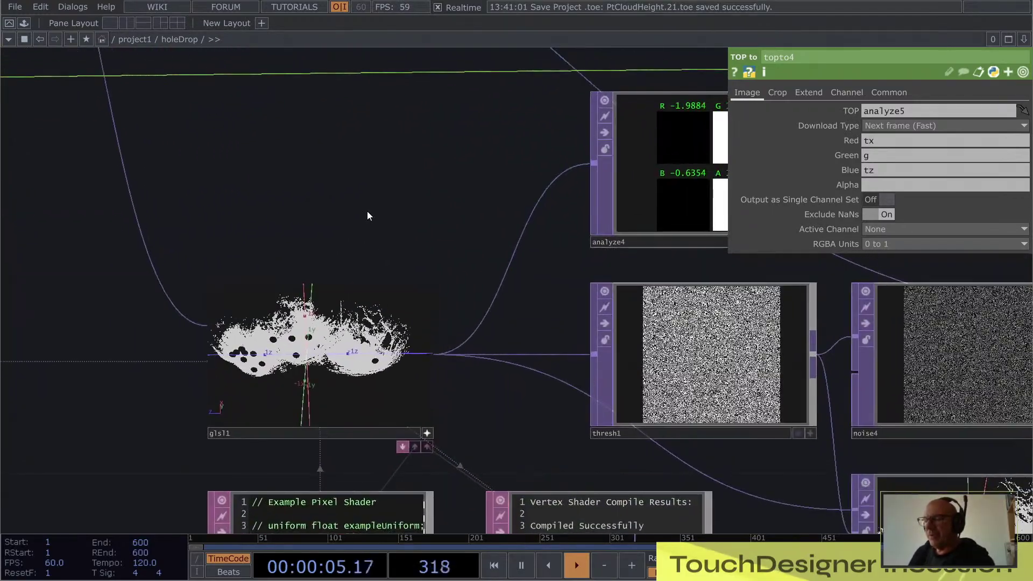
- Check the nodes downstream of glsl1 and take a closer look at the holes in reorder5's viewer
scroll(367, 200, down, 5)
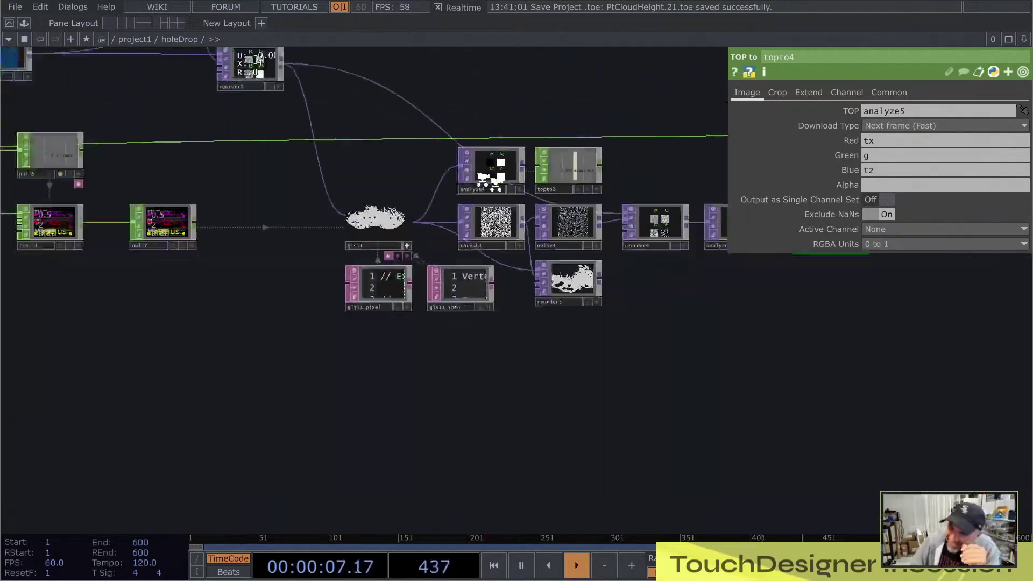
drag(365, 342, 355, 434)
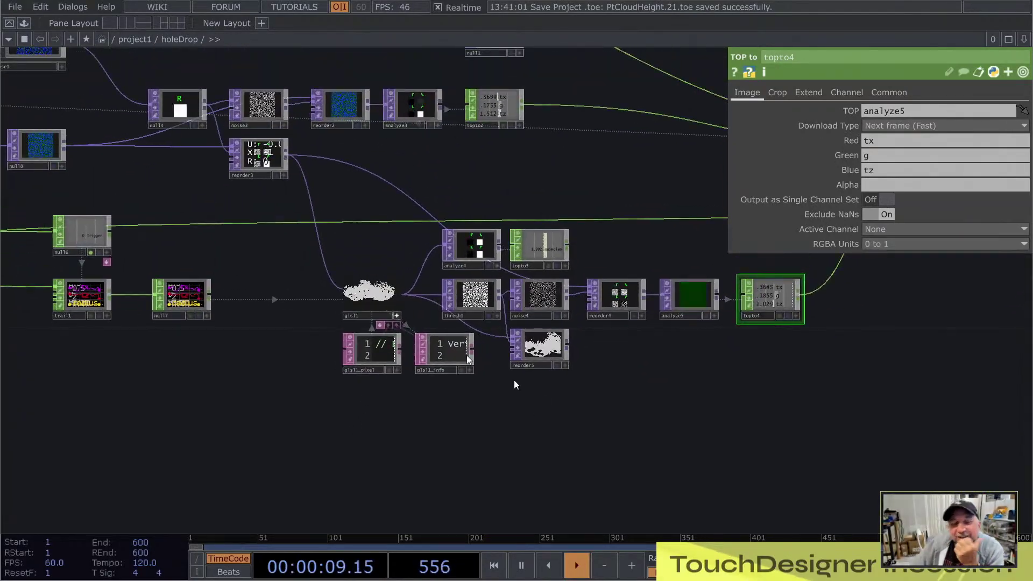
scroll(467, 356, up, 8)
scroll(823, 457, up, 2)
scroll(775, 460, down, 6)
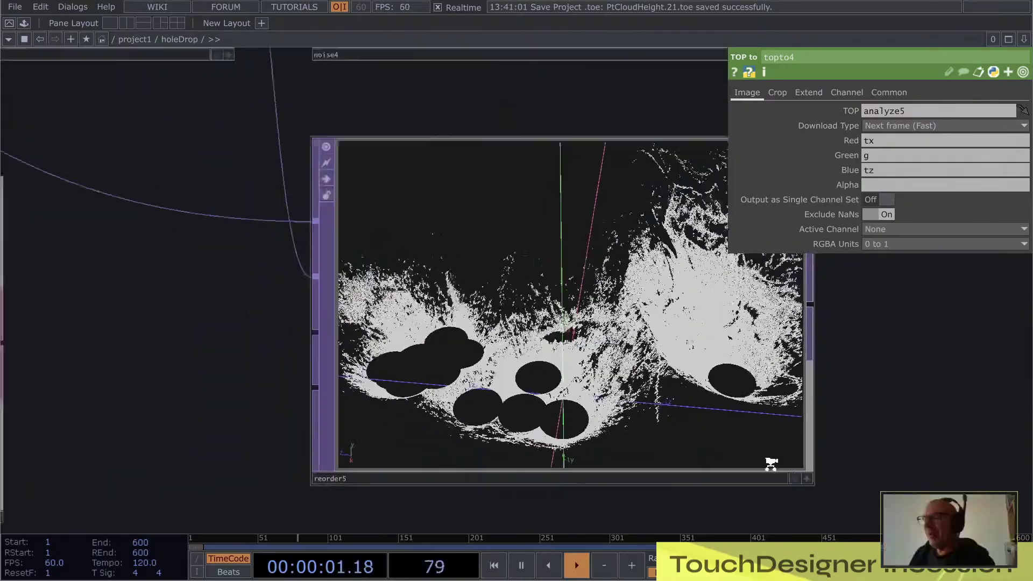
- Orbit glsl1's point cloud to view the holes from the side and read the operator's info
scroll(477, 294, up, 7)
drag(510, 227, 619, 171)
scroll(619, 172, down, 3)
drag(326, 307, 315, 347)
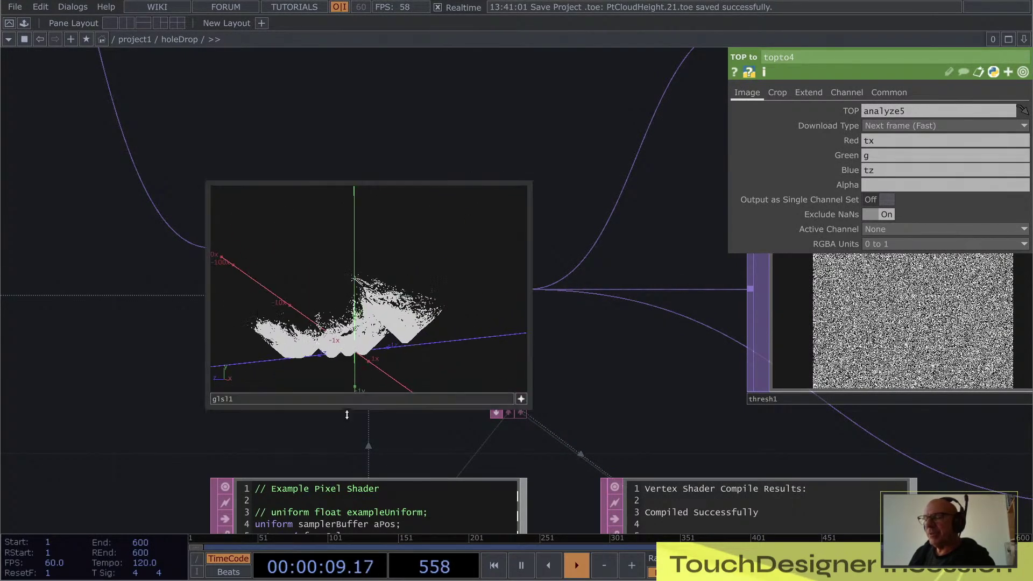
middle_click(356, 403)
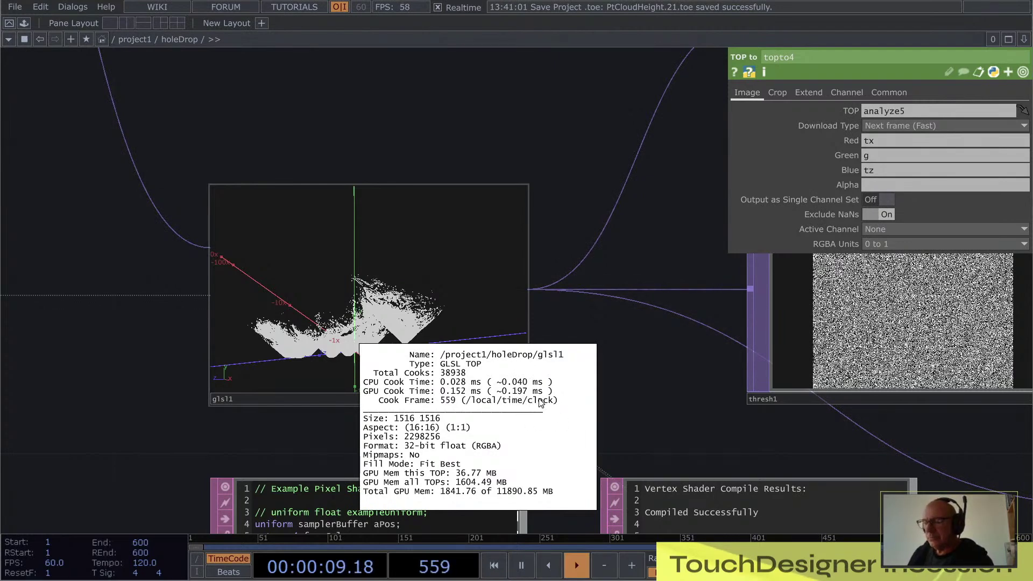
click(697, 381)
scroll(595, 299, down, 8)
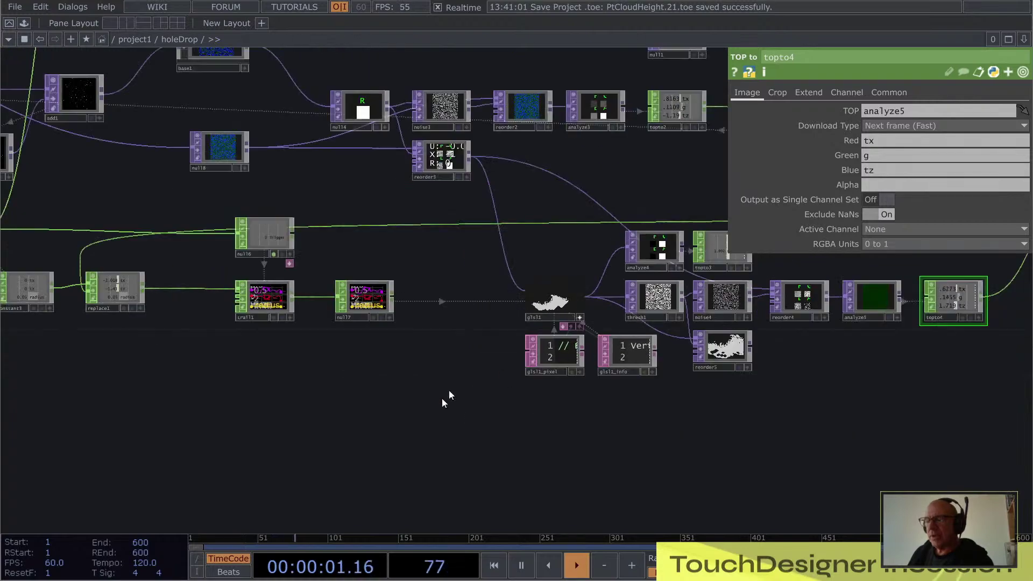
- Inspect reorder3's channels and trace its output to glsl1 and analyze4
drag(310, 444, 145, 496)
scroll(276, 235, up, 7)
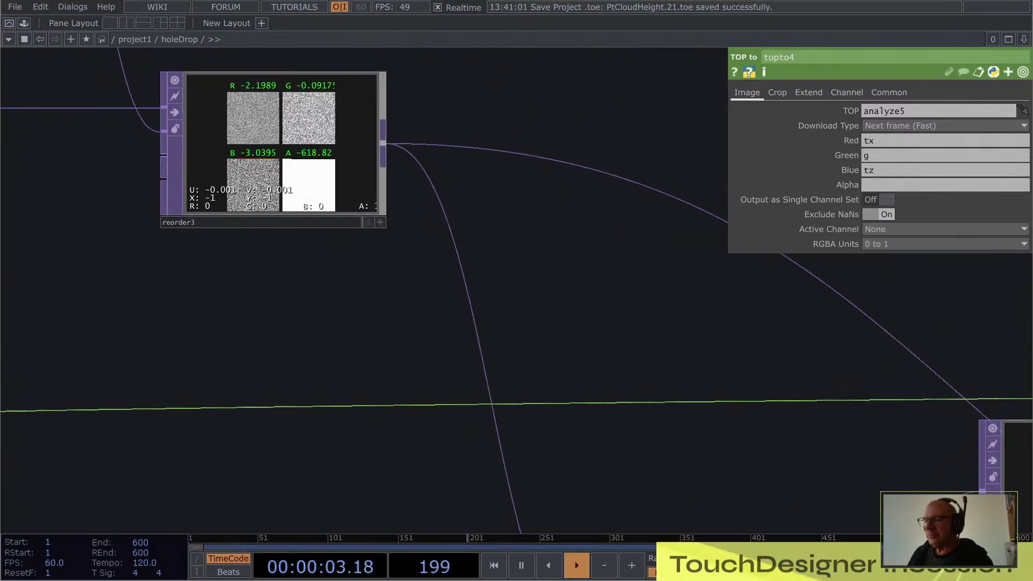
scroll(249, 240, down, 7)
scroll(733, 452, up, 3)
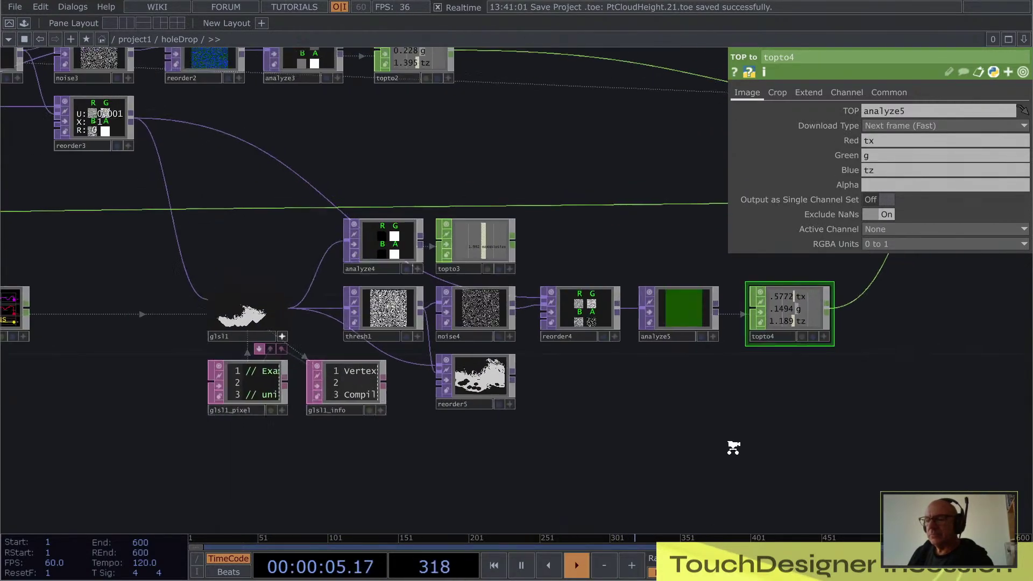
scroll(753, 418, down, 6)
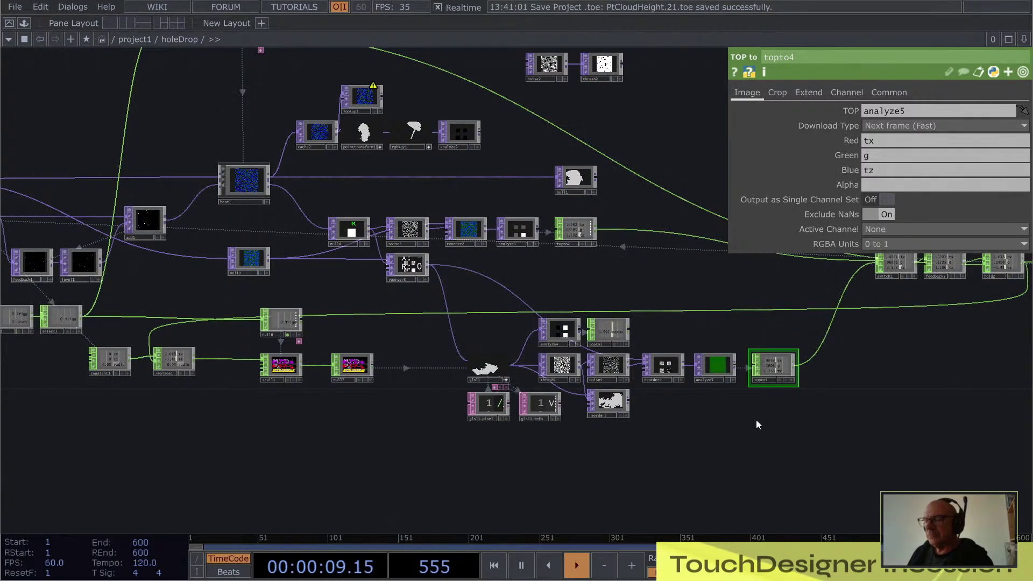
scroll(440, 266, up, 6)
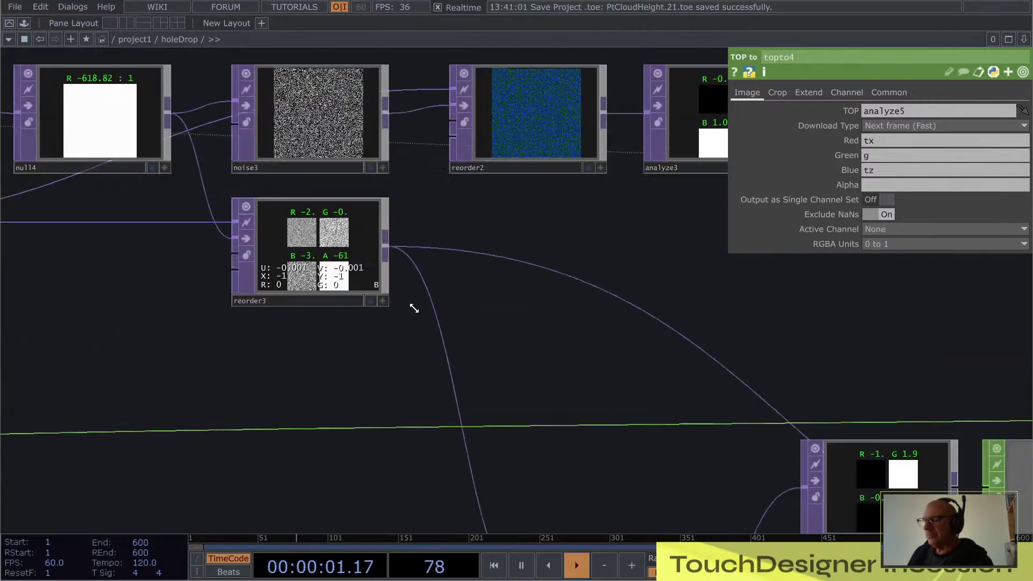
scroll(394, 260, down, 6)
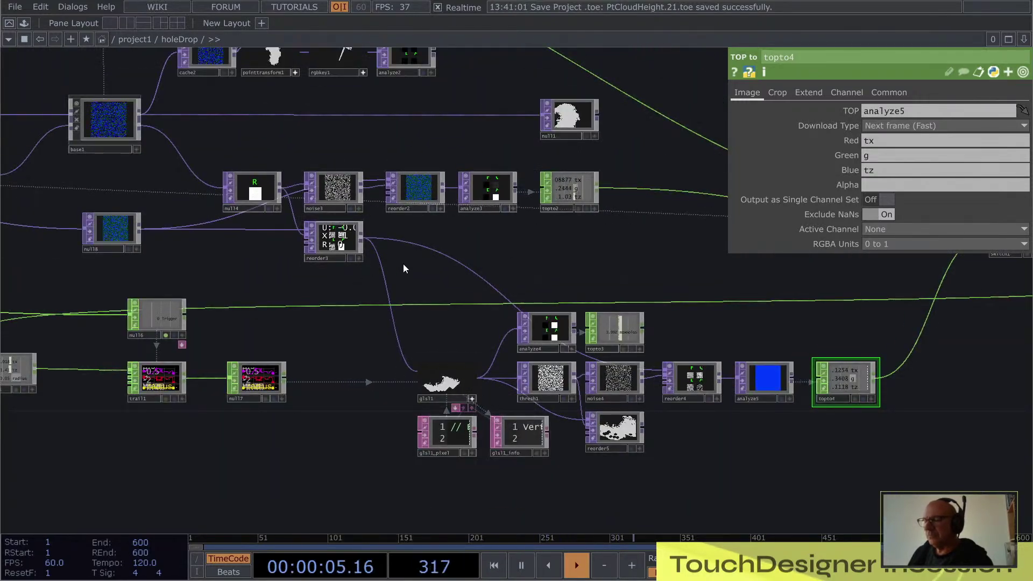
scroll(403, 264, up, 6)
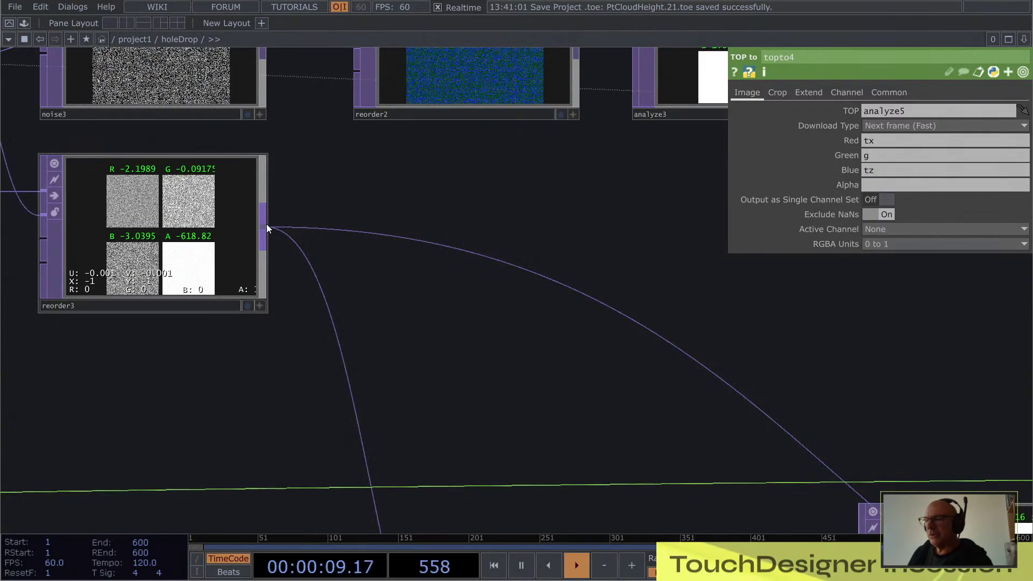
scroll(267, 221, down, 6)
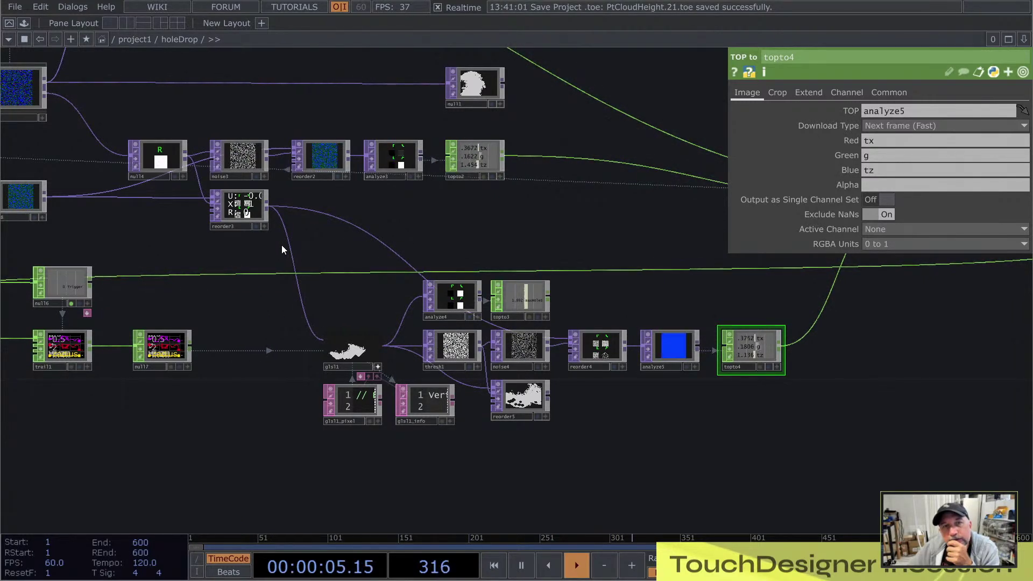
- Return to project1, switch cooking from holeDrop over to sinkHole, and enter the sinkHole component
scroll(546, 285, down, 8)
key(u)
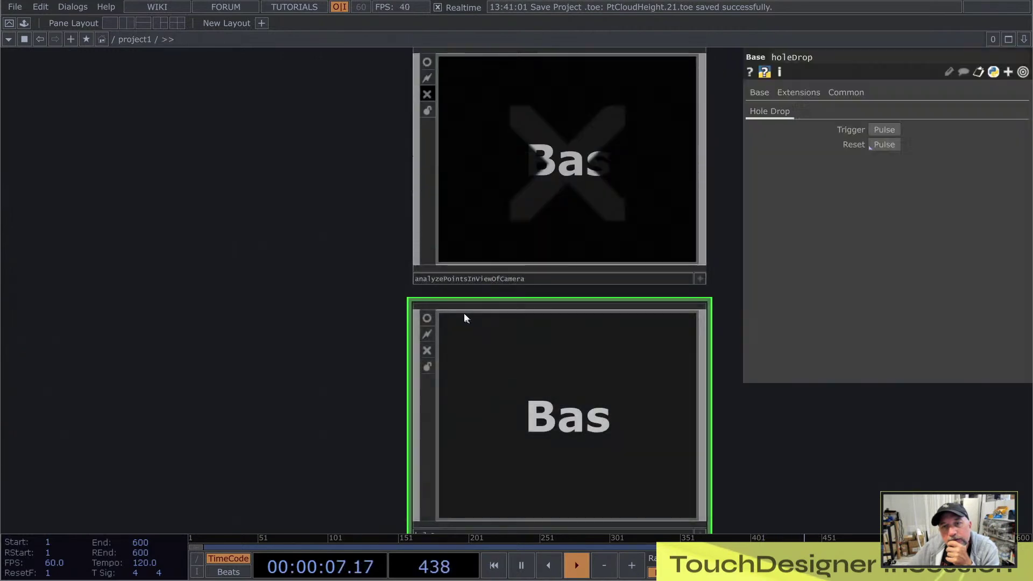
scroll(340, 280, down, 2)
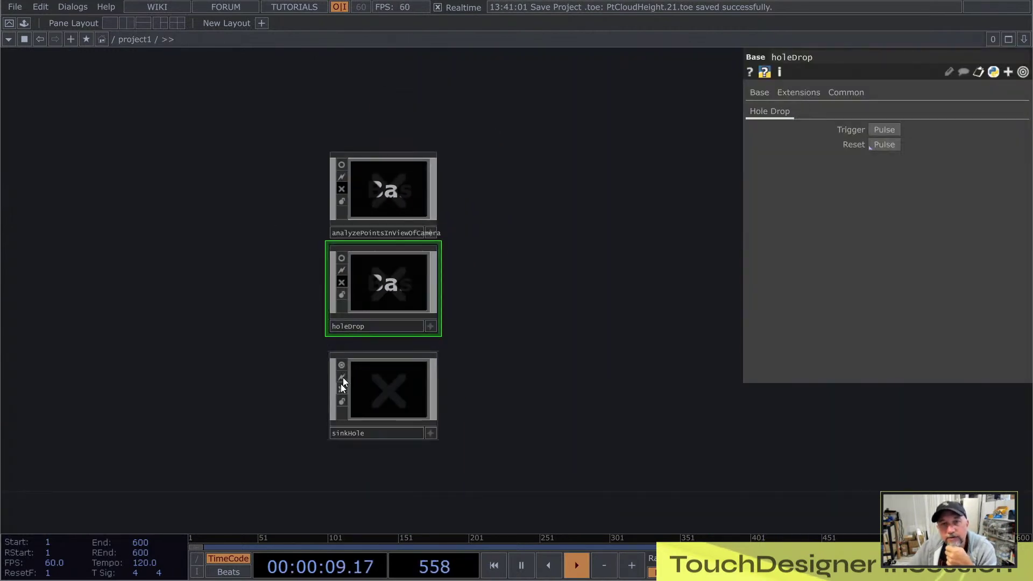
click(376, 383)
key(i)
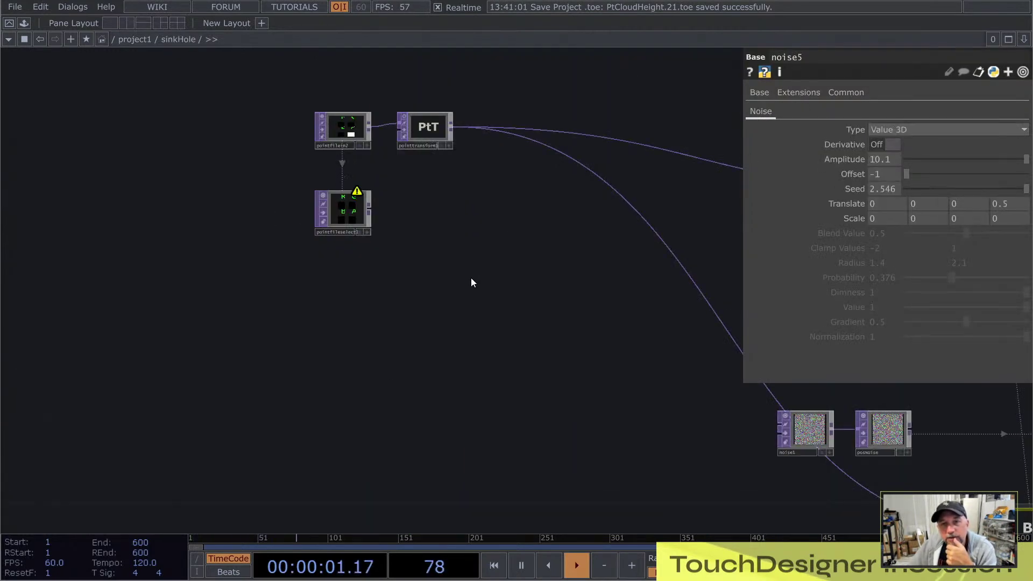
- Examine sinkHole's network, focusing on glsl1, its shader text nodes and velBuffer
scroll(471, 279, down, 2)
drag(471, 279, 202, 320)
scroll(202, 320, down, 3)
drag(624, 348, 547, 373)
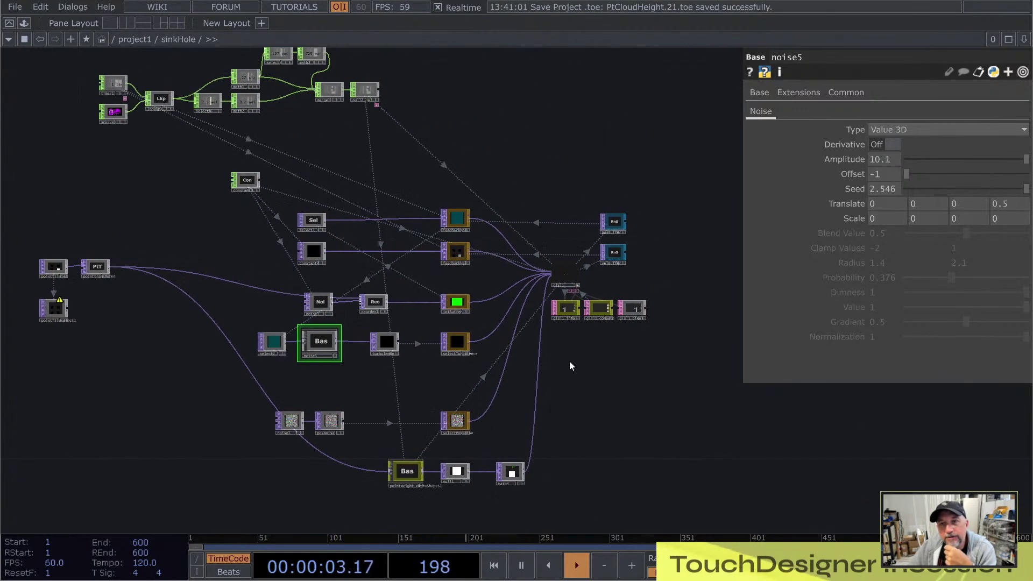
scroll(627, 282, up, 5)
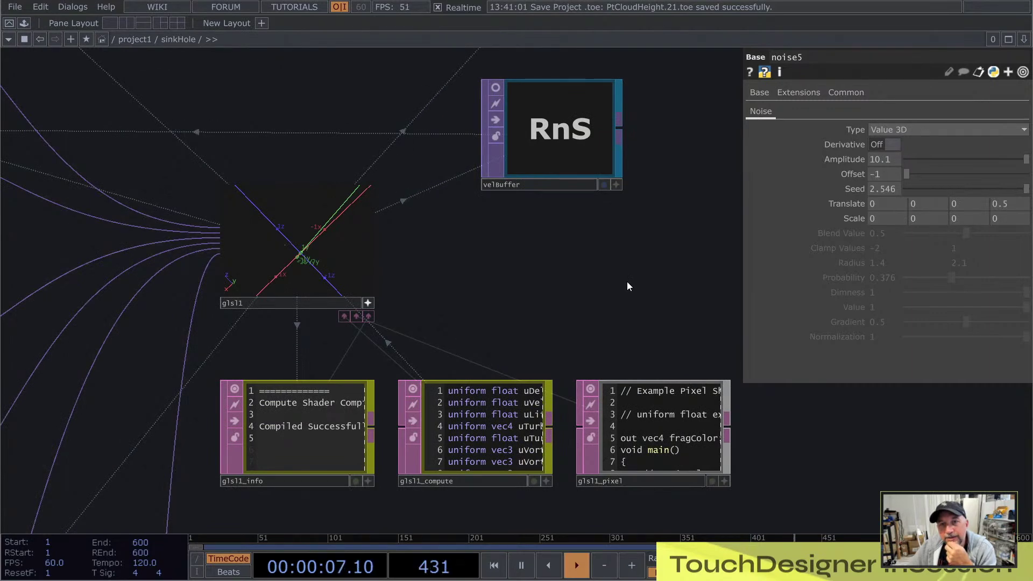
- Leave the sinkHole network for project1 and disable cooking on sinkHole
scroll(628, 282, down, 5)
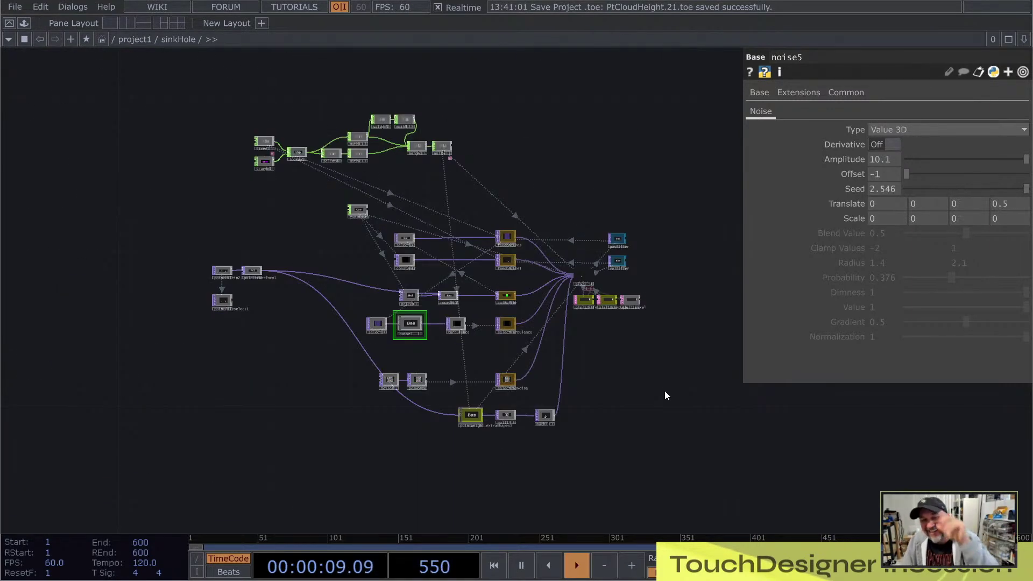
key(u)
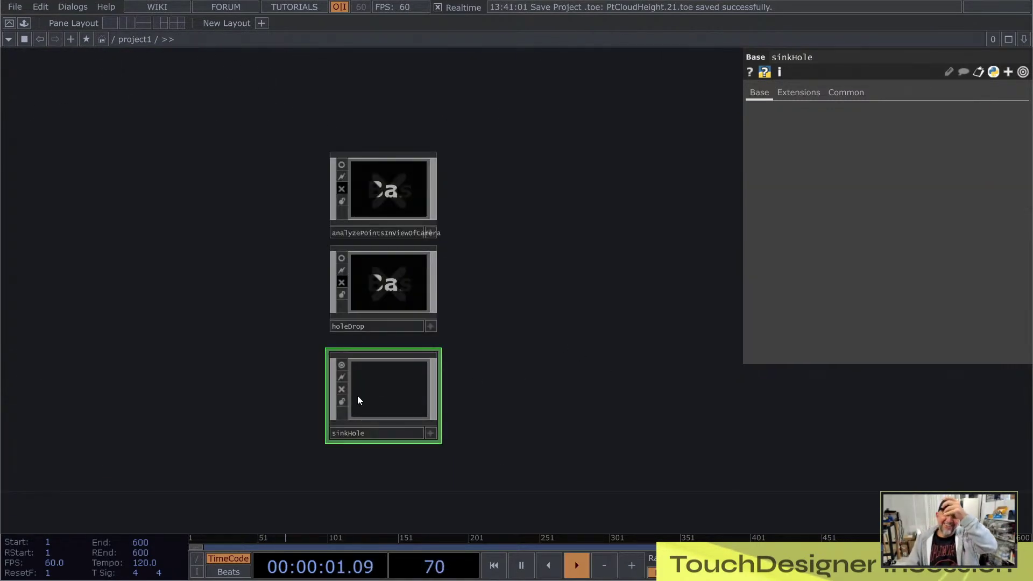
click(343, 390)
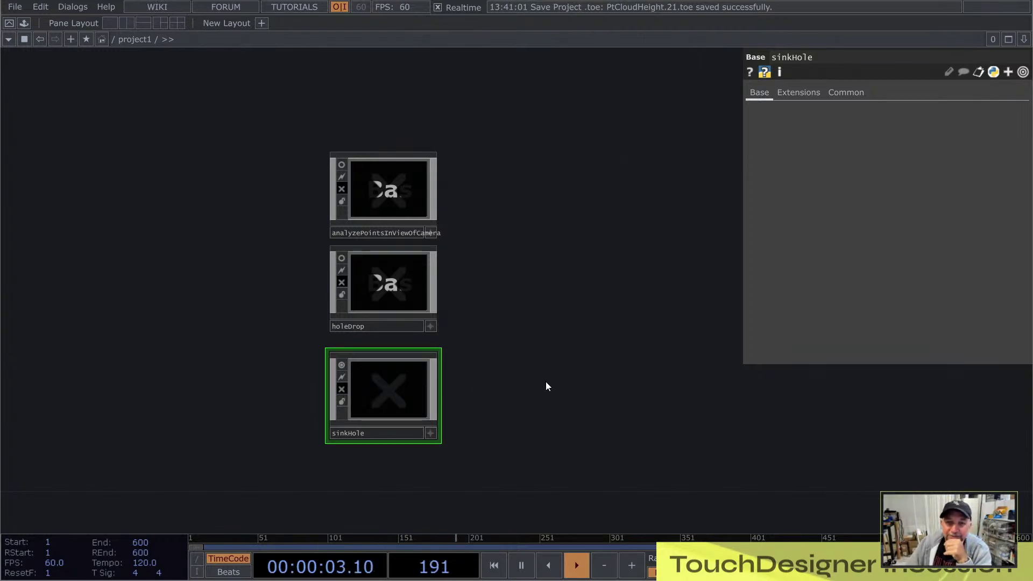